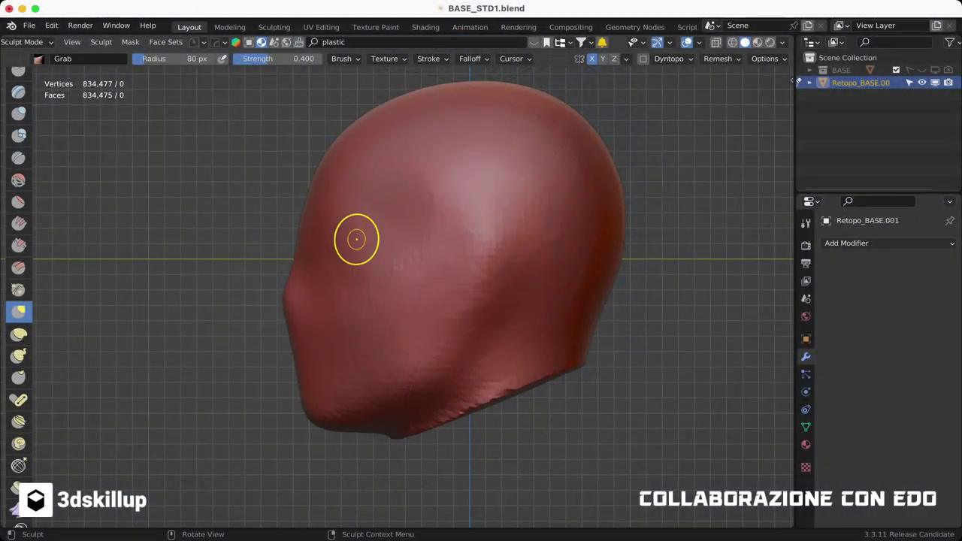
Step: Resize the Grab brush to 162 px and pull the front of the face outward
{"action": "key", "text": "f"}
{"action": "left_click", "coordinate": [489, 418]}
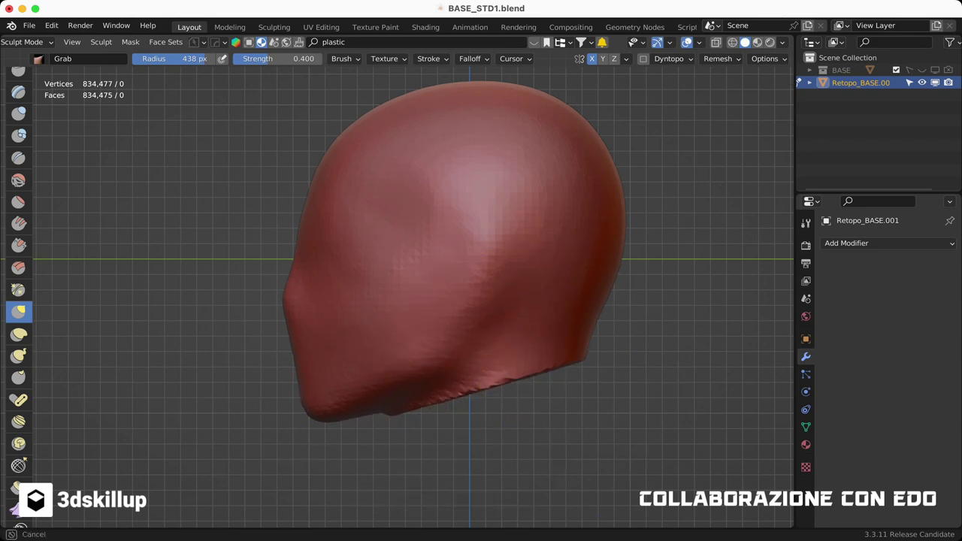
{"action": "key", "text": "f"}
{"action": "left_click", "coordinate": [356, 319]}
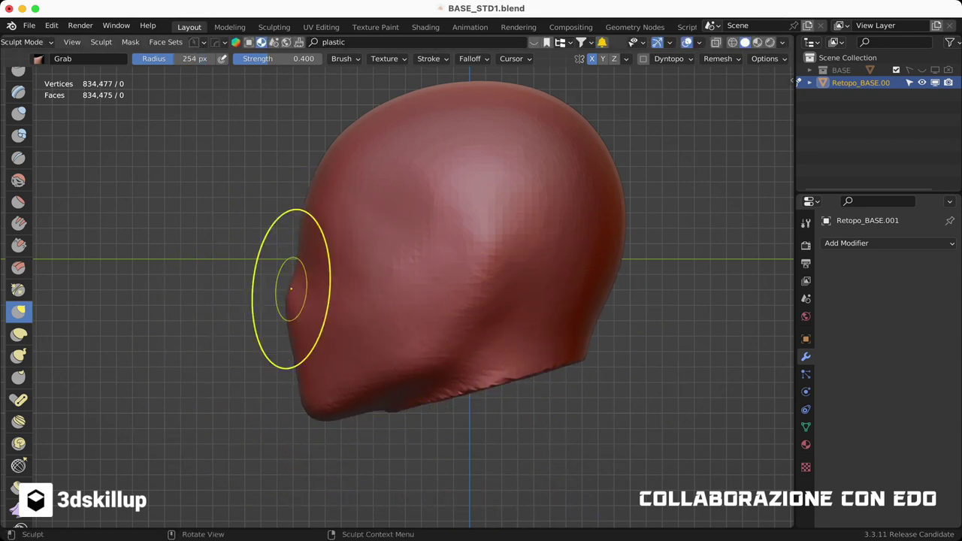
{"action": "left_click_drag", "start_coordinate": [270, 256], "coordinate": [280, 345]}
Step: Orbit the head back to a front view and switch to the Clay Strips brush
{"action": "middle_click_drag", "start_coordinate": [290, 305], "coordinate": [391, 307]}
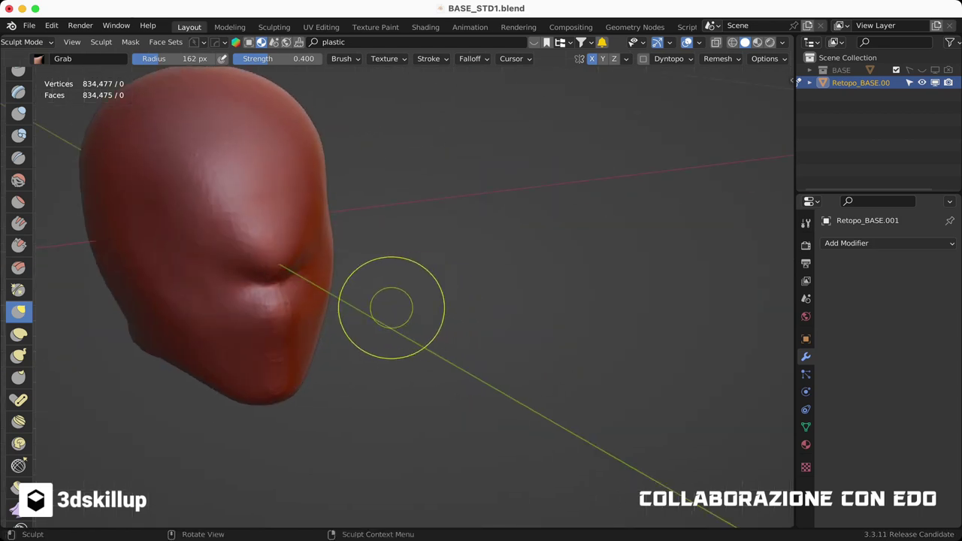
{"action": "mouse_move", "coordinate": [451, 273]}
{"action": "middle_mouse_down"}
{"action": "mouse_move", "coordinate": [481, 271]}
{"action": "mouse_move", "coordinate": [421, 274]}
{"action": "middle_mouse_up"}
{"action": "mouse_move", "coordinate": [339, 263]}
{"action": "middle_mouse_down"}
{"action": "mouse_move", "coordinate": [261, 264]}
{"action": "mouse_move", "coordinate": [260, 215]}
{"action": "mouse_move", "coordinate": [455, 350]}
{"action": "mouse_move", "coordinate": [292, 326]}
{"action": "middle_mouse_up"}
{"action": "scroll", "coordinate": [18, 301], "scroll_direction": "up", "scroll_amount": 3}
{"action": "scroll", "coordinate": [18, 214], "scroll_direction": "up", "scroll_amount": 2}
{"action": "left_click", "coordinate": [18, 147]}
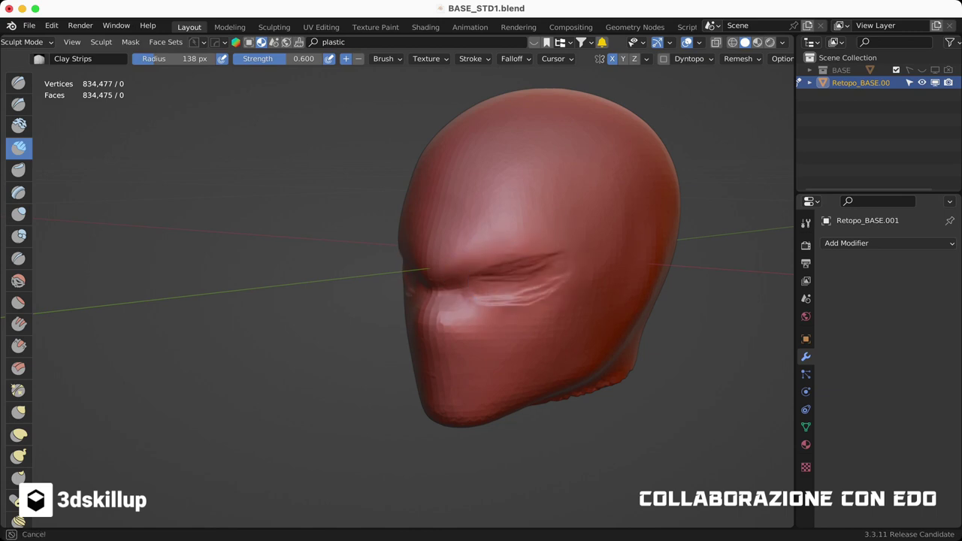
Step: Set Clay Strips to 98 px and deepen the eye sockets, checking them from several angles
{"action": "middle_click_drag", "start_coordinate": [451, 300], "coordinate": [496, 301]}
{"action": "key", "text": "f"}
{"action": "left_click", "coordinate": [466, 278]}
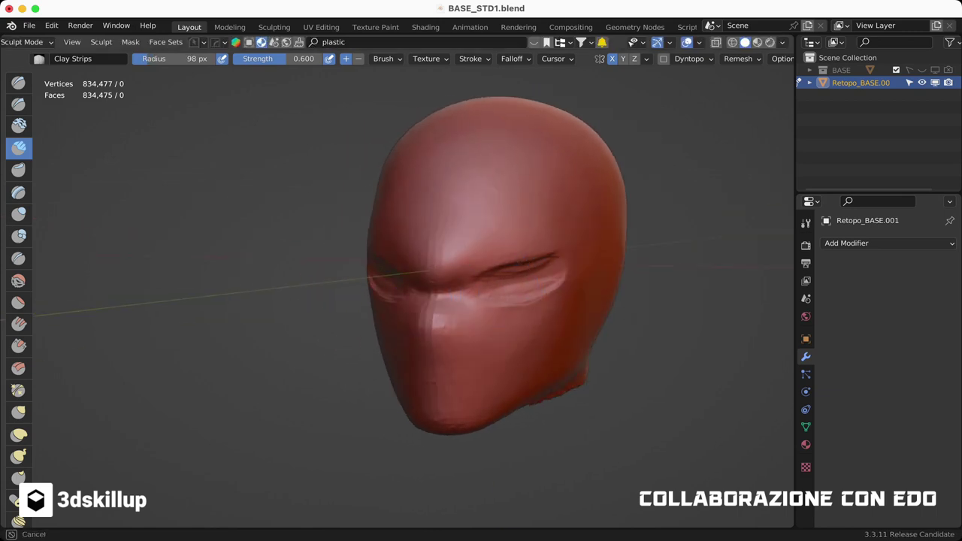
{"action": "middle_click_drag", "start_coordinate": [551, 269], "coordinate": [537, 301]}
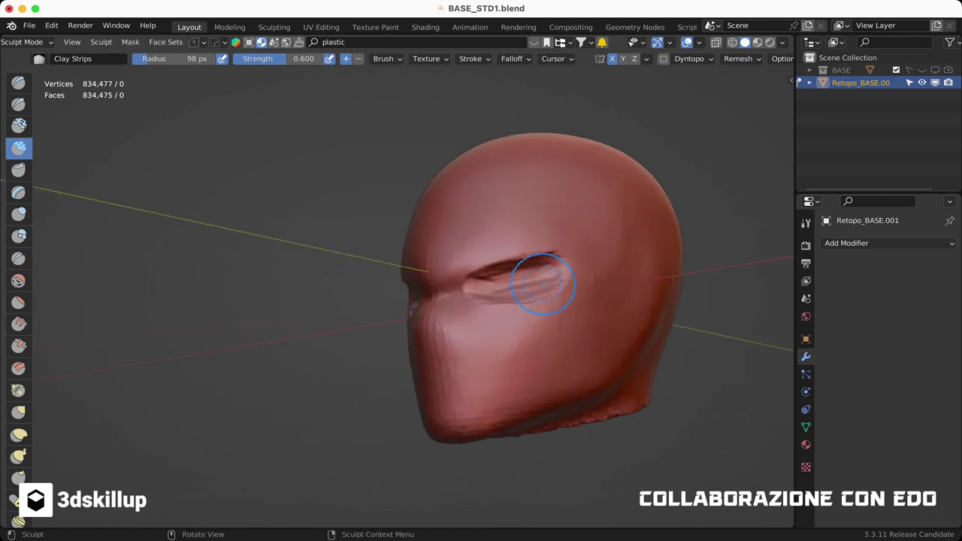
{"action": "scroll", "coordinate": [494, 280], "scroll_direction": "up", "scroll_amount": 2}
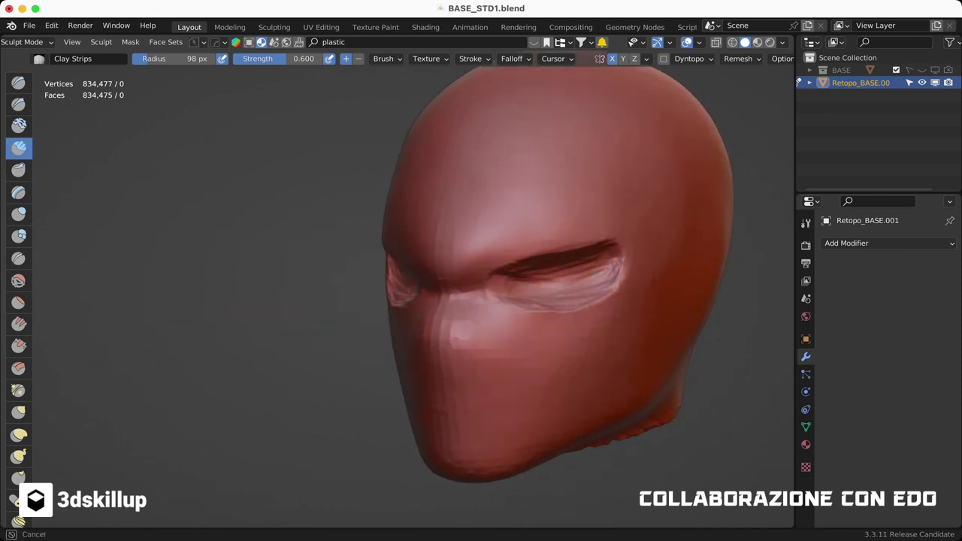
{"action": "mouse_move", "coordinate": [496, 286]}
{"action": "middle_mouse_down"}
{"action": "mouse_move", "coordinate": [526, 270]}
{"action": "mouse_move", "coordinate": [537, 290]}
{"action": "middle_mouse_up"}
{"action": "scroll", "coordinate": [537, 290], "scroll_direction": "up", "scroll_amount": 2}
{"action": "mouse_move", "coordinate": [624, 248]}
{"action": "middle_mouse_down"}
{"action": "mouse_move", "coordinate": [462, 236]}
{"action": "mouse_move", "coordinate": [380, 242]}
{"action": "middle_mouse_up"}
Step: Sharpen the overhanging brow edge with Pinch/Magnify and then Grab, viewing from side and back
{"action": "key", "text": "p"}
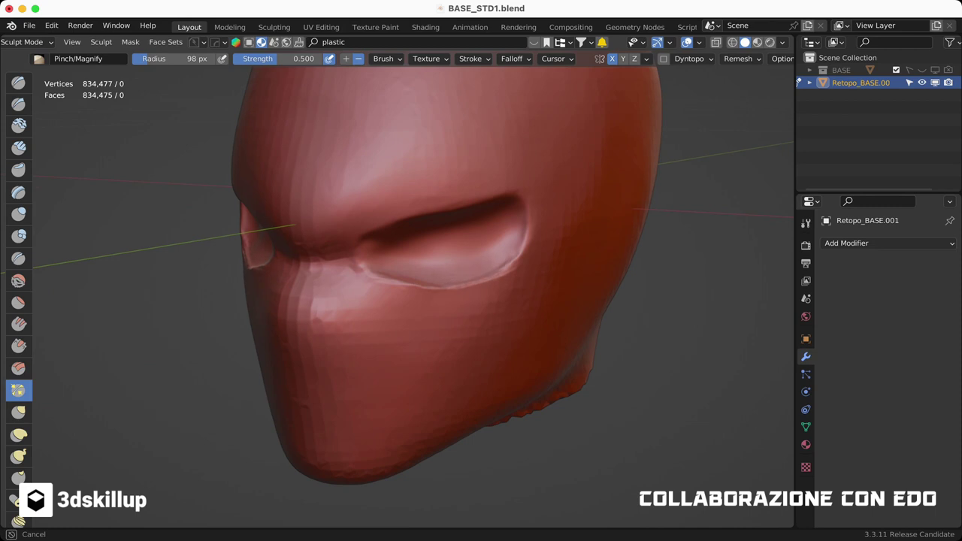
{"action": "scroll", "coordinate": [385, 276], "scroll_direction": "down", "scroll_amount": 3}
{"action": "mouse_move", "coordinate": [386, 277]}
{"action": "middle_mouse_down"}
{"action": "mouse_move", "coordinate": [457, 285]}
{"action": "mouse_move", "coordinate": [470, 275]}
{"action": "mouse_move", "coordinate": [264, 258]}
{"action": "mouse_move", "coordinate": [60, 302]}
{"action": "middle_mouse_up"}
{"action": "mouse_move", "coordinate": [54, 364]}
{"action": "middle_mouse_down"}
{"action": "mouse_move", "coordinate": [301, 286]}
{"action": "mouse_move", "coordinate": [266, 272]}
{"action": "mouse_move", "coordinate": [383, 278]}
{"action": "middle_mouse_up"}
{"action": "key", "text": "g"}
{"action": "middle_click_drag", "start_coordinate": [318, 263], "coordinate": [571, 272]}
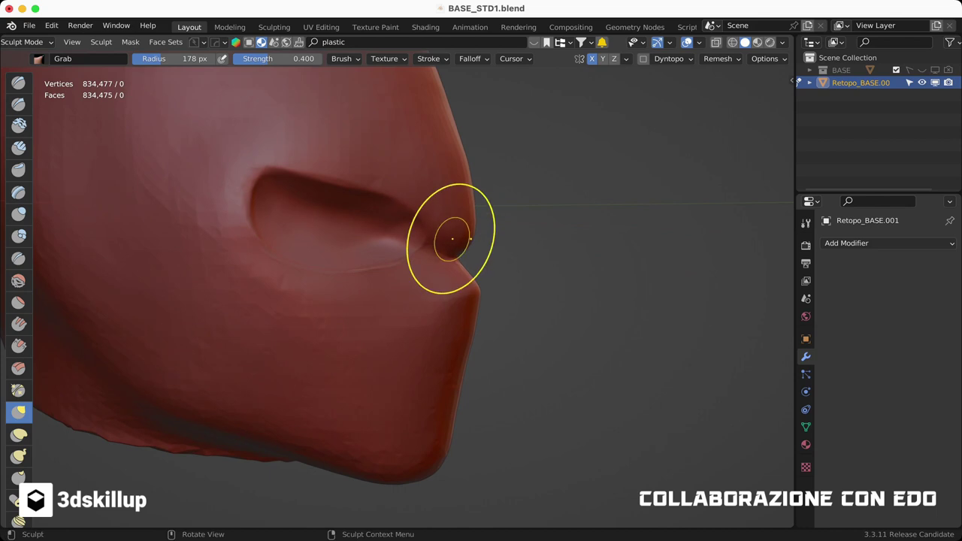
Step: Shape the eye openings into pointed almonds using Pinch/Magnify, then Grab
{"action": "middle_click_drag", "start_coordinate": [448, 241], "coordinate": [350, 243]}
{"action": "mouse_move", "coordinate": [451, 248]}
{"action": "middle_mouse_down"}
{"action": "mouse_move", "coordinate": [526, 248]}
{"action": "mouse_move", "coordinate": [390, 228]}
{"action": "mouse_move", "coordinate": [518, 239]}
{"action": "mouse_move", "coordinate": [451, 240]}
{"action": "mouse_move", "coordinate": [466, 240]}
{"action": "middle_mouse_up"}
{"action": "key", "text": "p"}
{"action": "mouse_move", "coordinate": [402, 166]}
{"action": "middle_mouse_down"}
{"action": "mouse_move", "coordinate": [451, 226]}
{"action": "mouse_move", "coordinate": [388, 286]}
{"action": "mouse_move", "coordinate": [470, 183]}
{"action": "mouse_move", "coordinate": [518, 193]}
{"action": "mouse_move", "coordinate": [451, 225]}
{"action": "mouse_move", "coordinate": [397, 200]}
{"action": "mouse_move", "coordinate": [451, 215]}
{"action": "mouse_move", "coordinate": [451, 275]}
{"action": "mouse_move", "coordinate": [511, 286]}
{"action": "mouse_move", "coordinate": [548, 278]}
{"action": "middle_mouse_up"}
{"action": "scroll", "coordinate": [451, 225], "scroll_direction": "down", "scroll_amount": 3}
{"action": "key", "text": "g"}
Step: Check the eye shapes in front orthographic view, then switch to Clay Strips
{"action": "key", "text": "KP_1"}
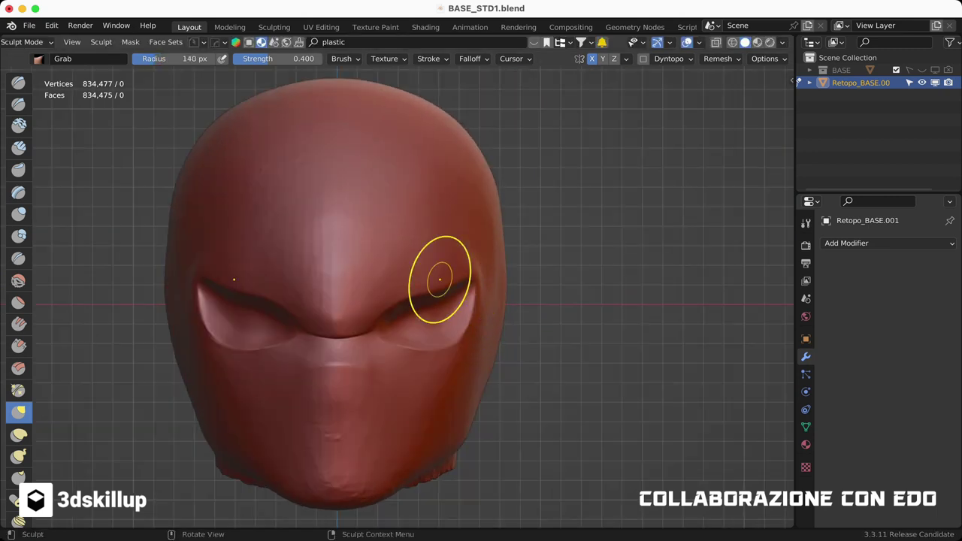
{"action": "mouse_move", "coordinate": [410, 346]}
{"action": "middle_mouse_down"}
{"action": "mouse_move", "coordinate": [593, 251]}
{"action": "mouse_move", "coordinate": [279, 257]}
{"action": "mouse_move", "coordinate": [393, 279]}
{"action": "middle_mouse_up"}
{"action": "left_click", "coordinate": [19, 147]}
{"action": "middle_click_drag", "start_coordinate": [468, 172], "coordinate": [301, 180]}
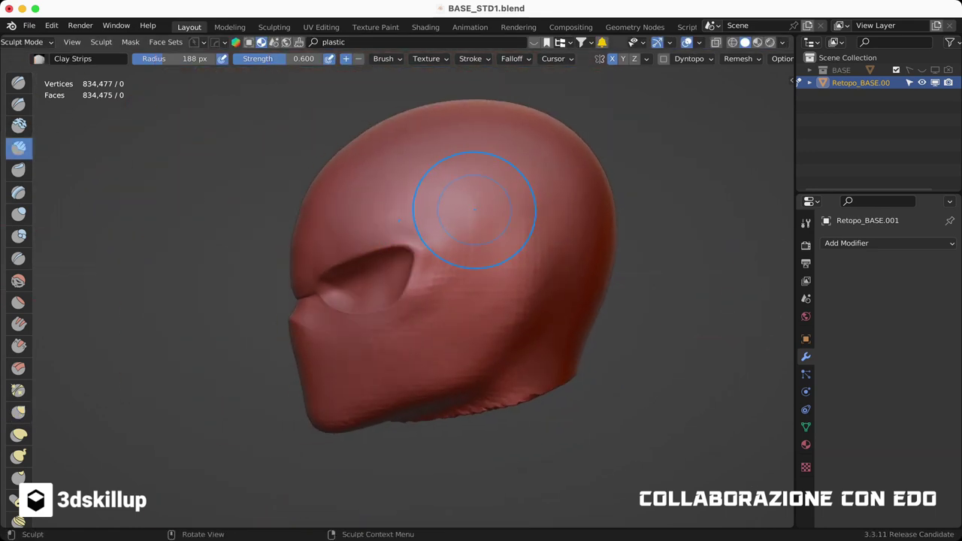
Step: Shrink the brush radius to 122 px and orbit around to the front of the head
{"action": "scroll", "coordinate": [479, 251], "scroll_direction": "up", "scroll_amount": 3}
{"action": "key", "text": "bracketleft"}
{"action": "key", "text": "bracketleft"}
{"action": "key", "text": "bracketleft"}
{"action": "middle_click_drag", "start_coordinate": [316, 271], "coordinate": [425, 276]}
{"action": "mouse_move", "coordinate": [390, 333]}
{"action": "middle_mouse_down"}
{"action": "mouse_move", "coordinate": [341, 334]}
{"action": "mouse_move", "coordinate": [418, 247]}
{"action": "mouse_move", "coordinate": [338, 353]}
{"action": "mouse_move", "coordinate": [338, 391]}
{"action": "mouse_move", "coordinate": [451, 297]}
{"action": "mouse_move", "coordinate": [421, 278]}
{"action": "mouse_move", "coordinate": [469, 313]}
{"action": "mouse_move", "coordinate": [576, 354]}
{"action": "mouse_move", "coordinate": [421, 286]}
{"action": "mouse_move", "coordinate": [75, 203]}
{"action": "middle_mouse_up"}
{"action": "scroll", "coordinate": [500, 297], "scroll_direction": "up", "scroll_amount": 3}
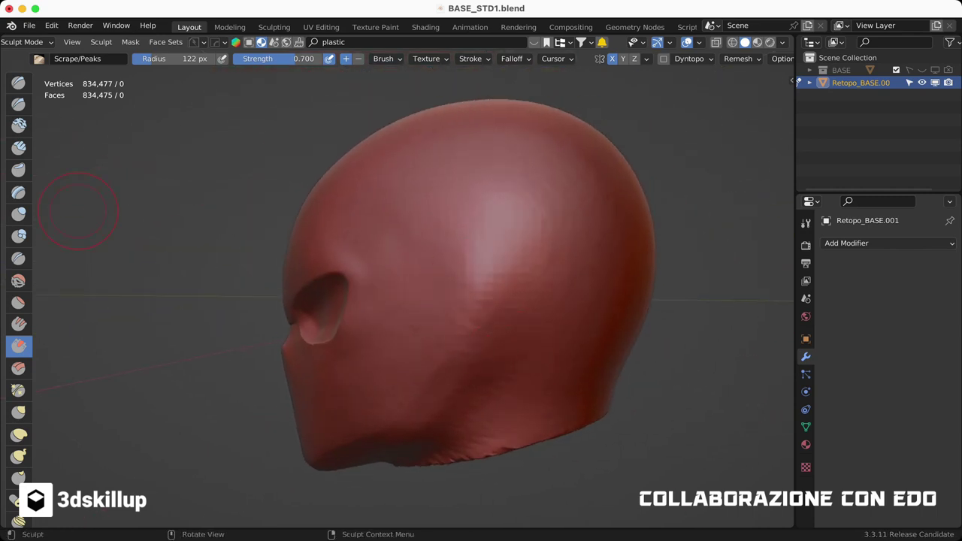
Step: Build a horizontal Clay Strips ridge around the back of the head, then switch to Draw Sharp
{"action": "left_click", "coordinate": [19, 147]}
{"action": "mouse_move", "coordinate": [461, 342]}
{"action": "left_mouse_down"}
{"action": "mouse_move", "coordinate": [595, 361]}
{"action": "mouse_move", "coordinate": [707, 344]}
{"action": "left_mouse_up"}
{"action": "mouse_move", "coordinate": [707, 344]}
{"action": "middle_mouse_down"}
{"action": "mouse_move", "coordinate": [526, 344]}
{"action": "mouse_move", "coordinate": [612, 354]}
{"action": "mouse_move", "coordinate": [436, 346]}
{"action": "mouse_move", "coordinate": [794, 80]}
{"action": "mouse_move", "coordinate": [513, 314]}
{"action": "middle_mouse_up"}
{"action": "scroll", "coordinate": [399, 278], "scroll_direction": "up", "scroll_amount": 2}
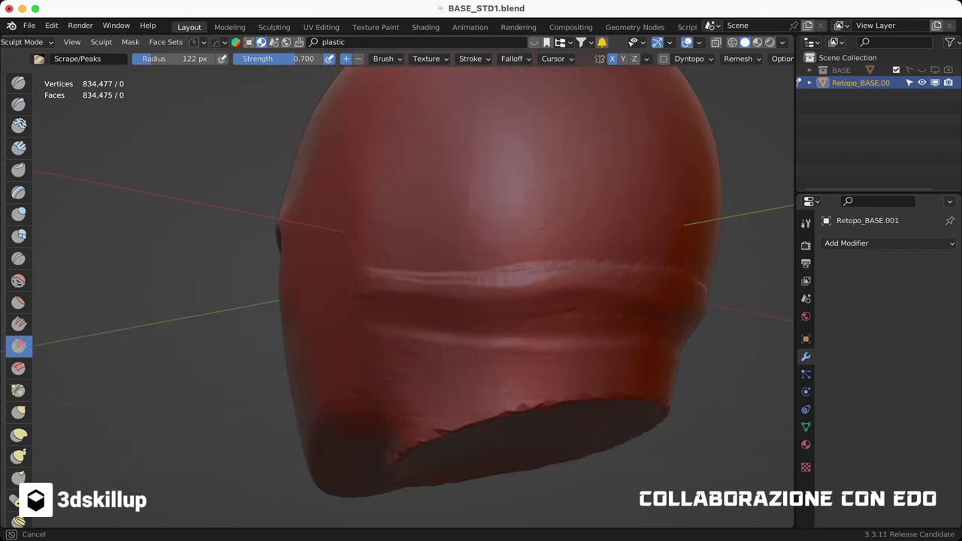
{"action": "mouse_move", "coordinate": [604, 319]}
{"action": "middle_mouse_down"}
{"action": "mouse_move", "coordinate": [386, 262]}
{"action": "mouse_move", "coordinate": [698, 251]}
{"action": "mouse_move", "coordinate": [440, 268]}
{"action": "mouse_move", "coordinate": [496, 315]}
{"action": "mouse_move", "coordinate": [516, 284]}
{"action": "mouse_move", "coordinate": [478, 303]}
{"action": "mouse_move", "coordinate": [607, 311]}
{"action": "mouse_move", "coordinate": [584, 286]}
{"action": "middle_mouse_up"}
{"action": "scroll", "coordinate": [496, 316], "scroll_direction": "down", "scroll_amount": 3}
{"action": "scroll", "coordinate": [607, 311], "scroll_direction": "up", "scroll_amount": 2}
{"action": "key", "text": "x"}
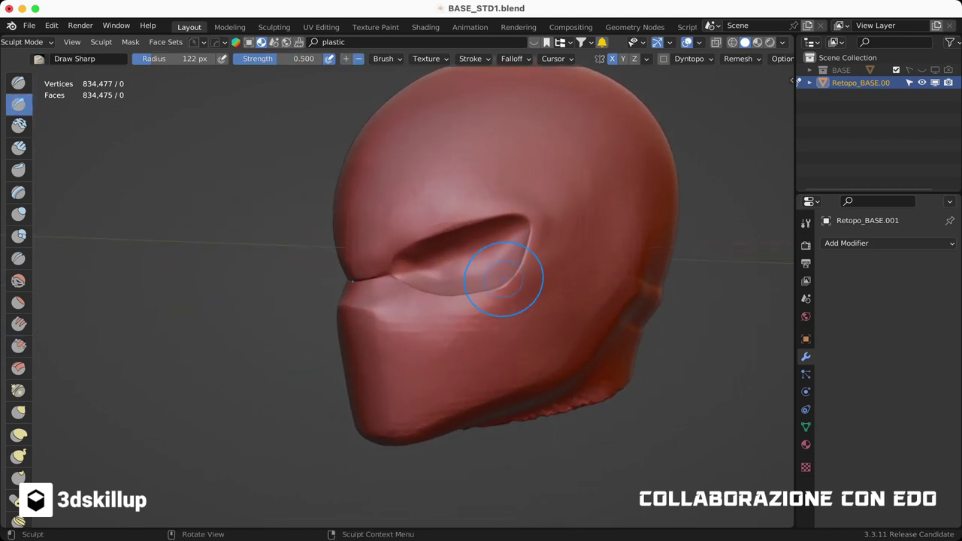
{"action": "mouse_move", "coordinate": [590, 263]}
{"action": "middle_mouse_down"}
{"action": "mouse_move", "coordinate": [606, 236]}
{"action": "mouse_move", "coordinate": [537, 348]}
{"action": "mouse_move", "coordinate": [519, 323]}
{"action": "middle_mouse_up"}
Step: Set Draw Sharp to a 176 px radius, then select the Mask brush and zoom onto the face
{"action": "middle_click_drag", "start_coordinate": [469, 300], "coordinate": [459, 326]}
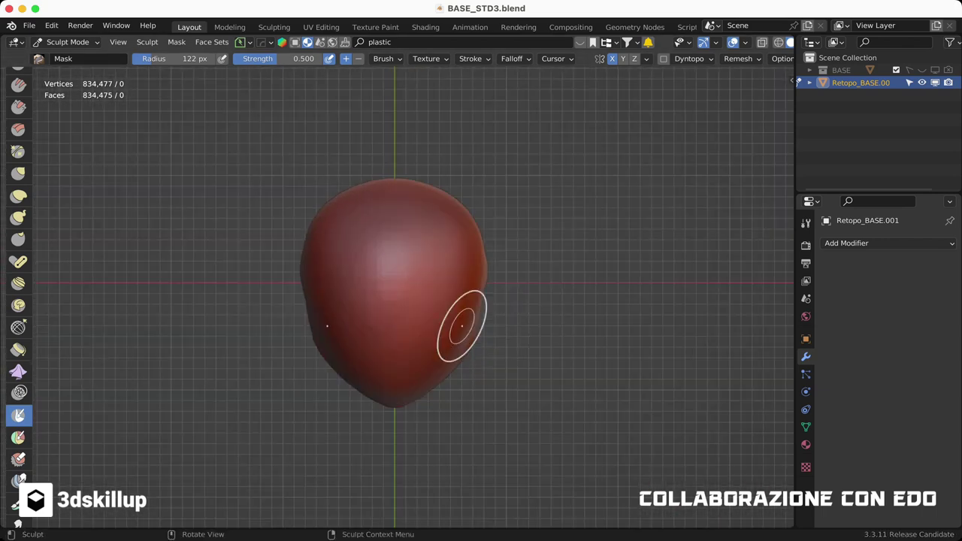
{"action": "key", "text": "g"}
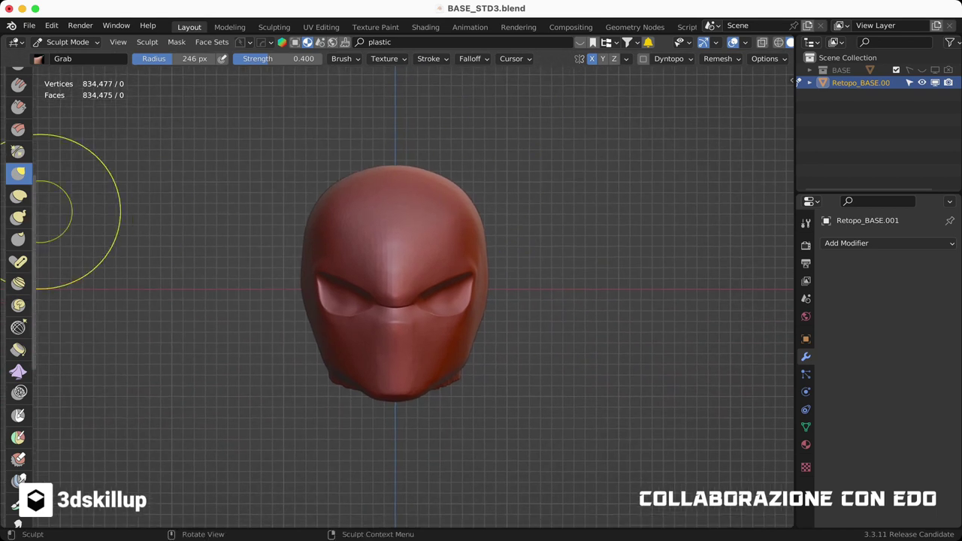
{"action": "scroll", "coordinate": [18, 272], "scroll_direction": "up", "scroll_amount": 3}
{"action": "scroll", "coordinate": [19, 188], "scroll_direction": "up", "scroll_amount": 3}
{"action": "left_click", "coordinate": [18, 103]}
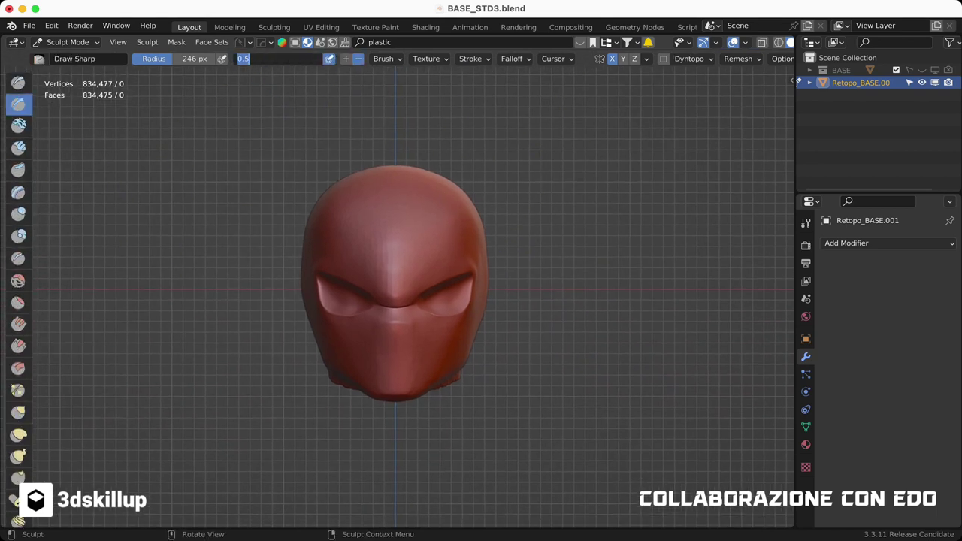
{"action": "key", "text": "f"}
{"action": "left_click", "coordinate": [338, 128]}
{"action": "scroll", "coordinate": [18, 278], "scroll_direction": "down", "scroll_amount": 3}
{"action": "scroll", "coordinate": [18, 481], "scroll_direction": "down", "scroll_amount": 1}
{"action": "left_click", "coordinate": [18, 502]}
{"action": "scroll", "coordinate": [443, 293], "scroll_direction": "up", "scroll_amount": 6}
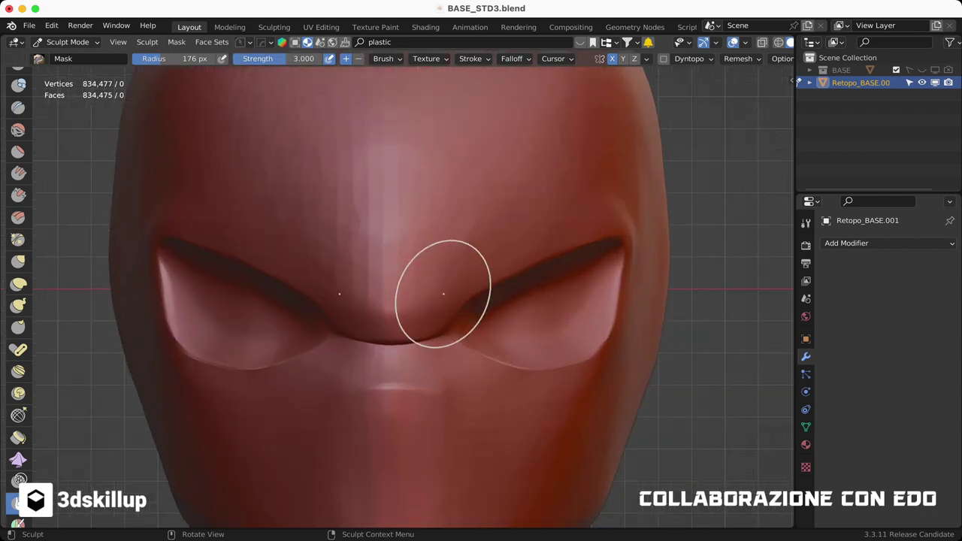
Step: Set the Mask brush to 68 px and mask the brow from nose bridge to outer eye corner
{"action": "key", "text": "f"}
{"action": "left_click", "coordinate": [470, 269]}
{"action": "left_click", "coordinate": [470, 59]}
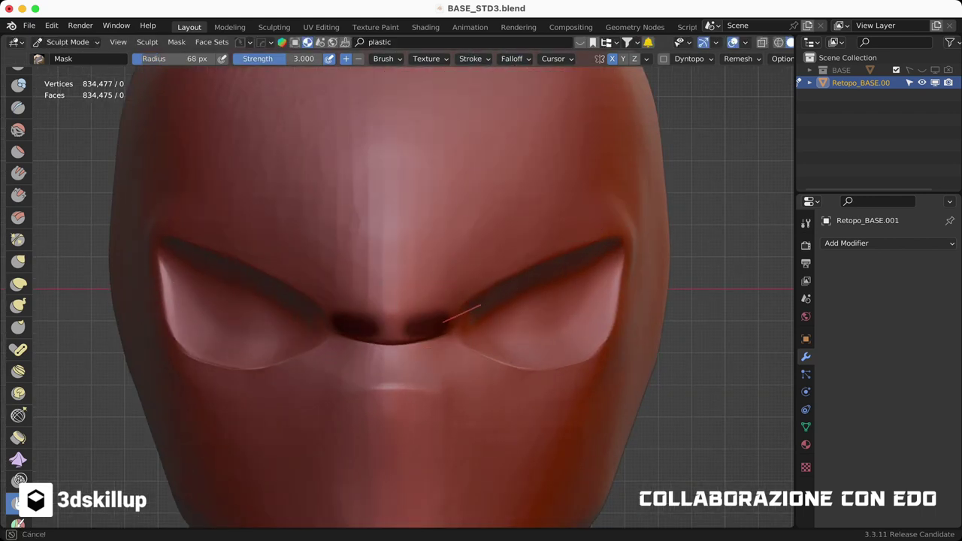
{"action": "left_click_drag", "start_coordinate": [487, 284], "coordinate": [612, 229]}
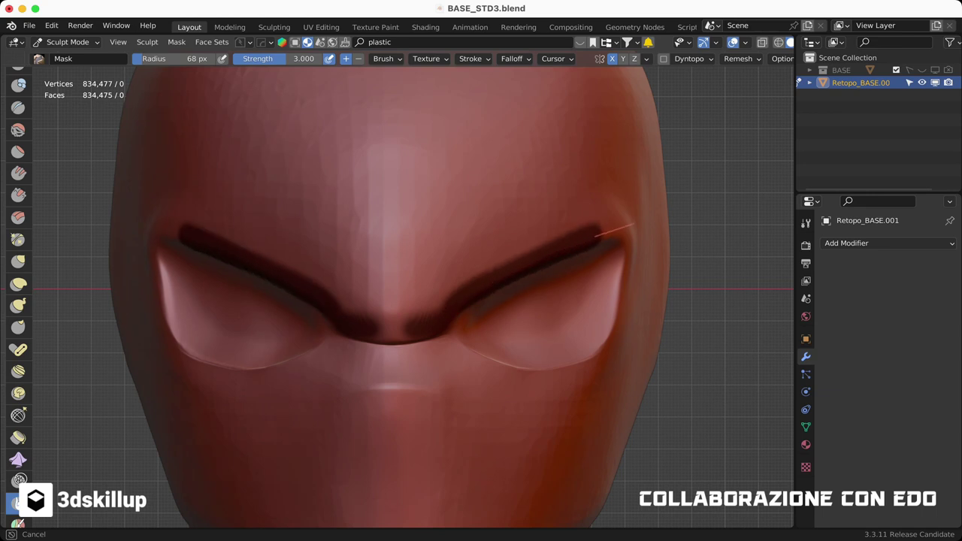
{"action": "middle_click_drag", "start_coordinate": [584, 223], "coordinate": [613, 220]}
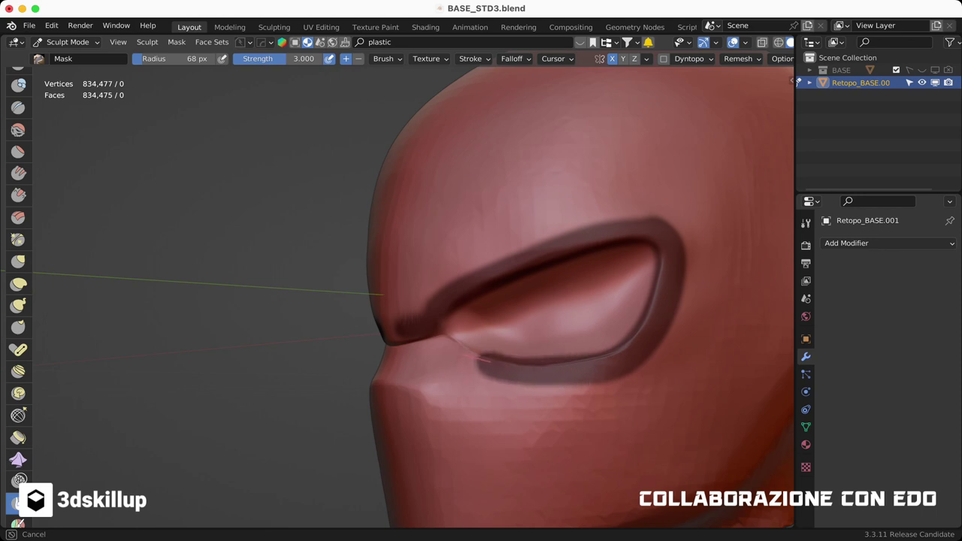
{"action": "middle_click_drag", "start_coordinate": [383, 316], "coordinate": [412, 322]}
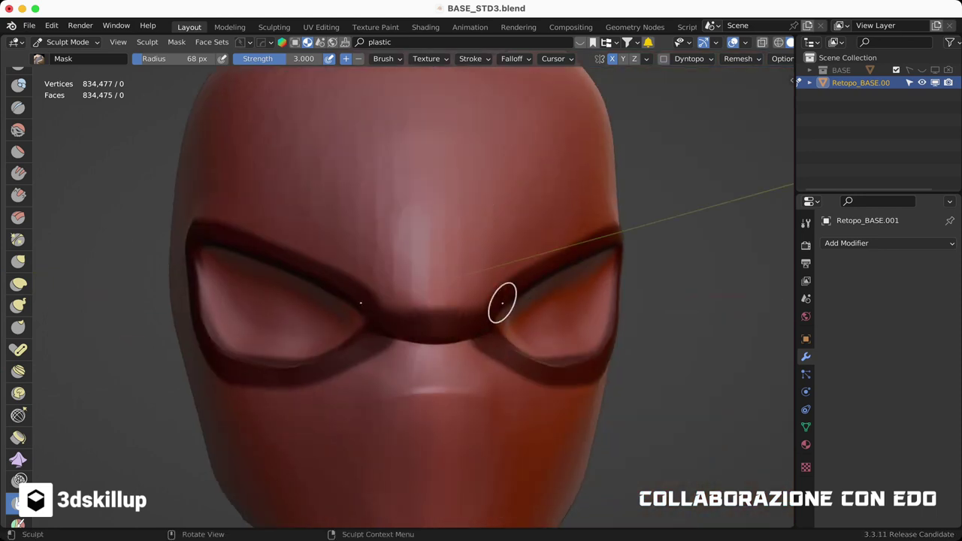
{"action": "middle_click_drag", "start_coordinate": [546, 297], "coordinate": [446, 338]}
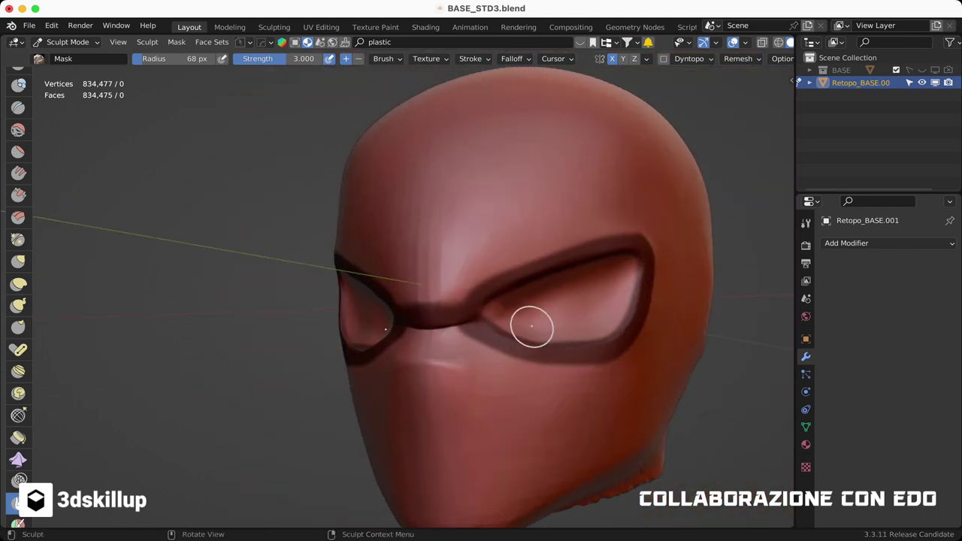
{"action": "middle_click_drag", "start_coordinate": [531, 327], "coordinate": [415, 321]}
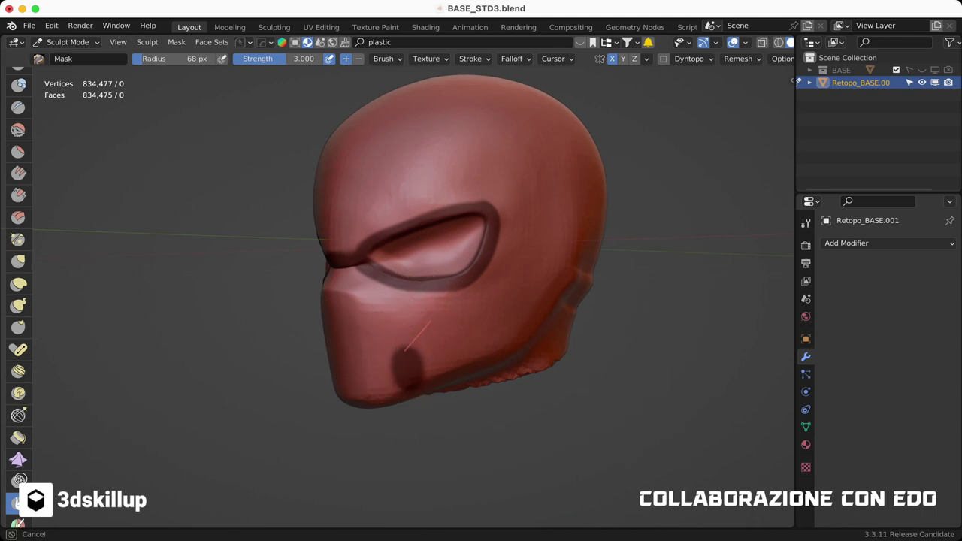
{"action": "middle_click_drag", "start_coordinate": [500, 276], "coordinate": [398, 327]}
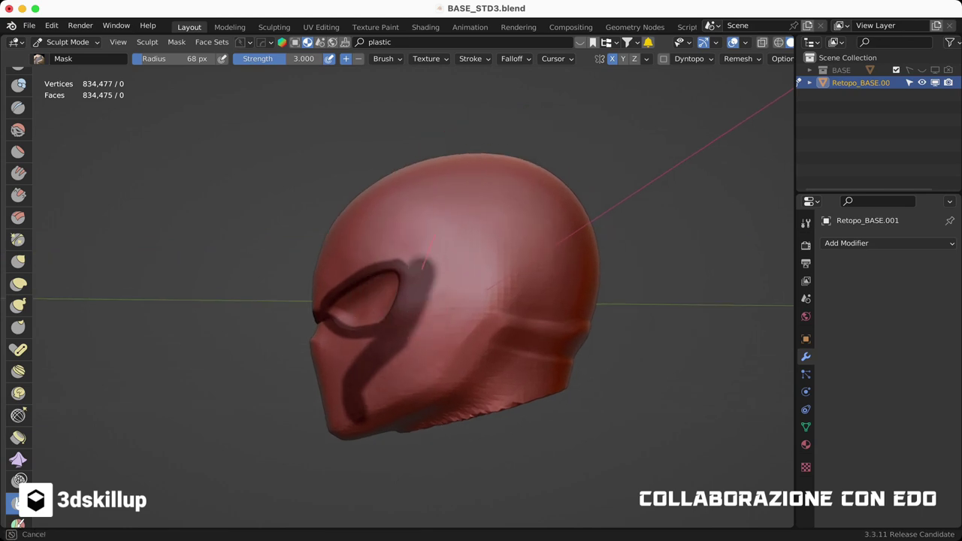
Step: Extend the mask stroke up across the temple and orbit around to check the mask bands
{"action": "left_click_drag", "start_coordinate": [474, 226], "coordinate": [571, 163]}
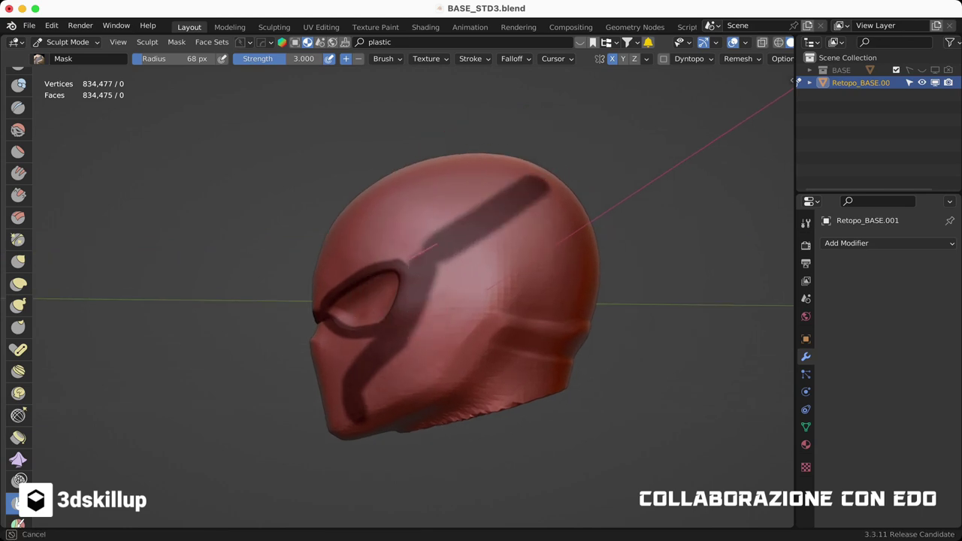
{"action": "middle_click_drag", "start_coordinate": [526, 195], "coordinate": [444, 262]}
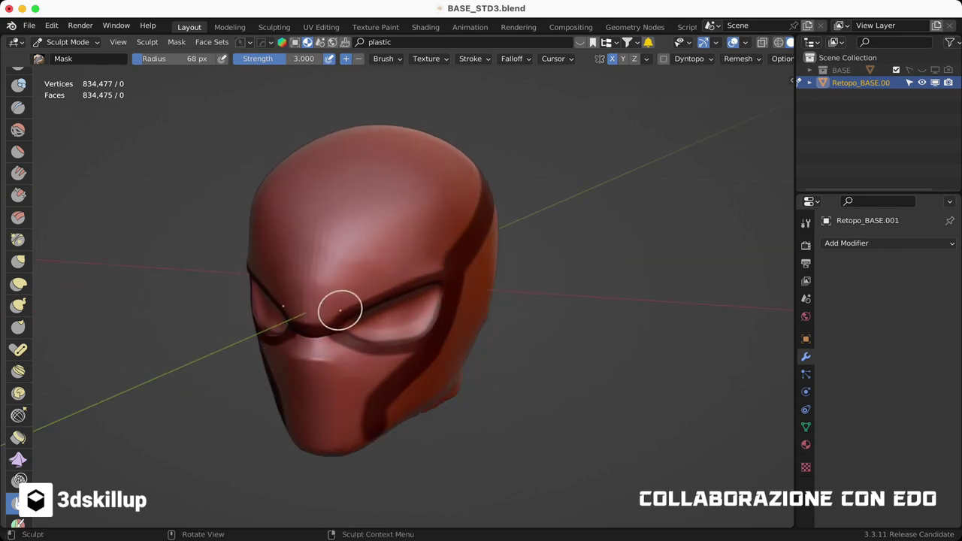
{"action": "mouse_move", "coordinate": [444, 261]}
{"action": "middle_mouse_down"}
{"action": "mouse_move", "coordinate": [383, 281]}
{"action": "mouse_move", "coordinate": [442, 264]}
{"action": "mouse_move", "coordinate": [486, 273]}
{"action": "mouse_move", "coordinate": [509, 254]}
{"action": "middle_mouse_up"}
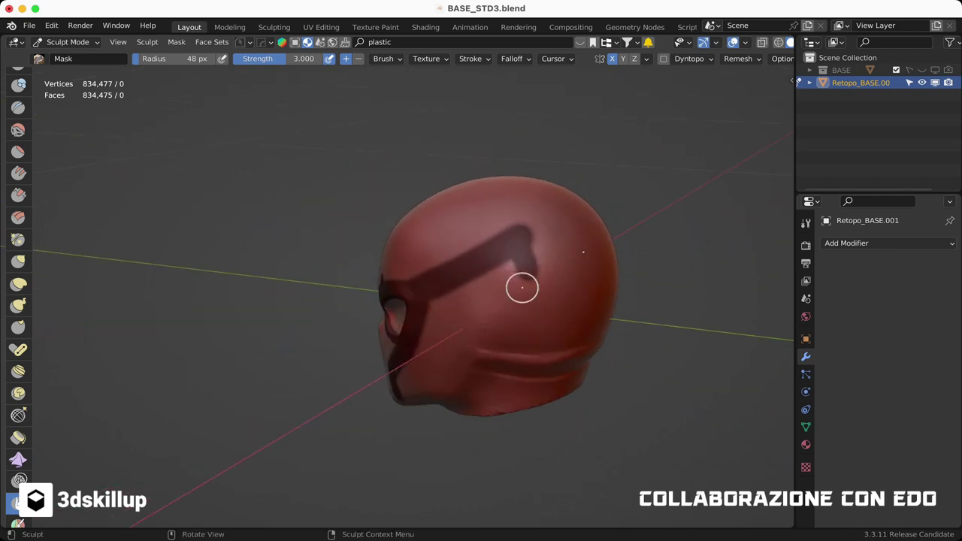
{"action": "middle_click_drag", "start_coordinate": [523, 288], "coordinate": [530, 280]}
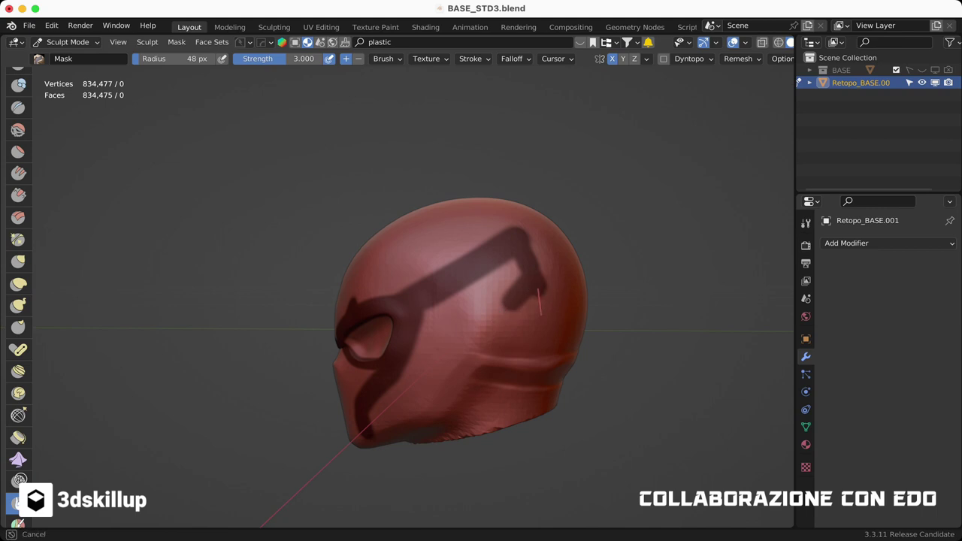
{"action": "middle_click_drag", "start_coordinate": [530, 279], "coordinate": [497, 363]}
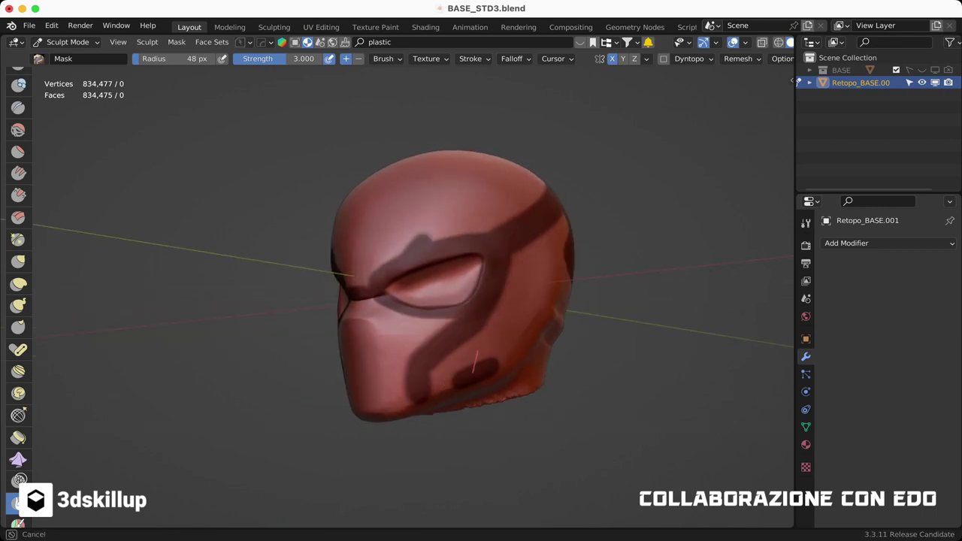
{"action": "mouse_move", "coordinate": [474, 361]}
{"action": "middle_mouse_down"}
{"action": "mouse_move", "coordinate": [586, 275]}
{"action": "mouse_move", "coordinate": [286, 272]}
{"action": "mouse_move", "coordinate": [383, 243]}
{"action": "mouse_move", "coordinate": [273, 285]}
{"action": "mouse_move", "coordinate": [386, 263]}
{"action": "mouse_move", "coordinate": [533, 215]}
{"action": "mouse_move", "coordinate": [511, 238]}
{"action": "mouse_move", "coordinate": [793, 79]}
{"action": "mouse_move", "coordinate": [390, 240]}
{"action": "middle_mouse_up"}
Step: Extract the masked area as a separate mesh with Mask Extract at threshold 0.5
{"action": "left_click", "coordinate": [176, 41]}
{"action": "left_click", "coordinate": [225, 236]}
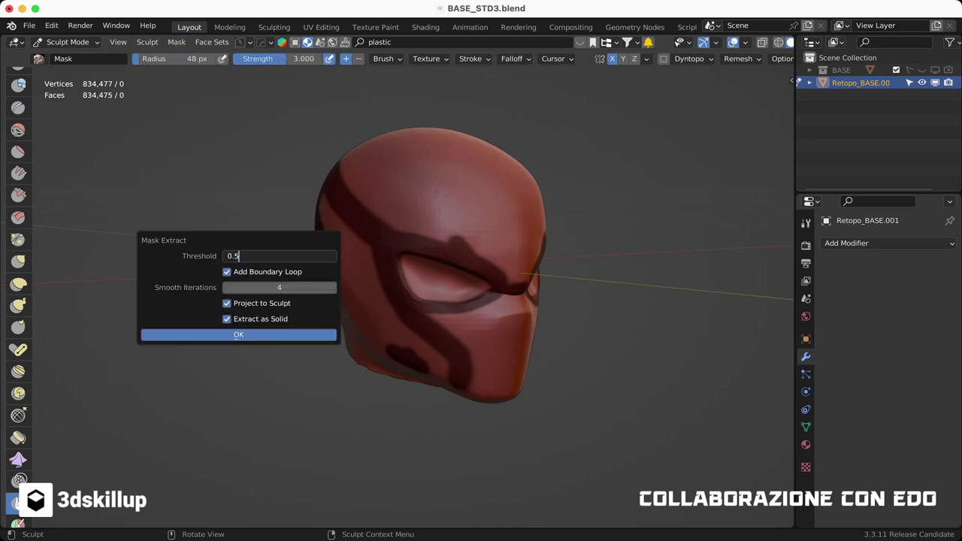
{"action": "key", "text": "Return"}
{"action": "left_click", "coordinate": [238, 334]}
Step: In Object Mode, scale the extracted panels up slightly from the front view, then deselect all
{"action": "left_click", "coordinate": [68, 42]}
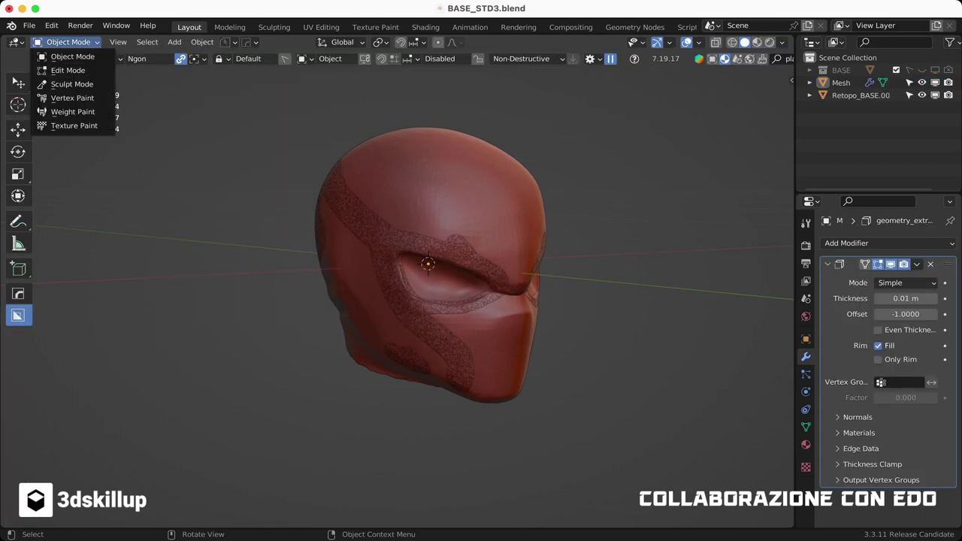
{"action": "left_click", "coordinate": [70, 54]}
{"action": "key", "text": "KP_1"}
{"action": "key", "text": "s"}
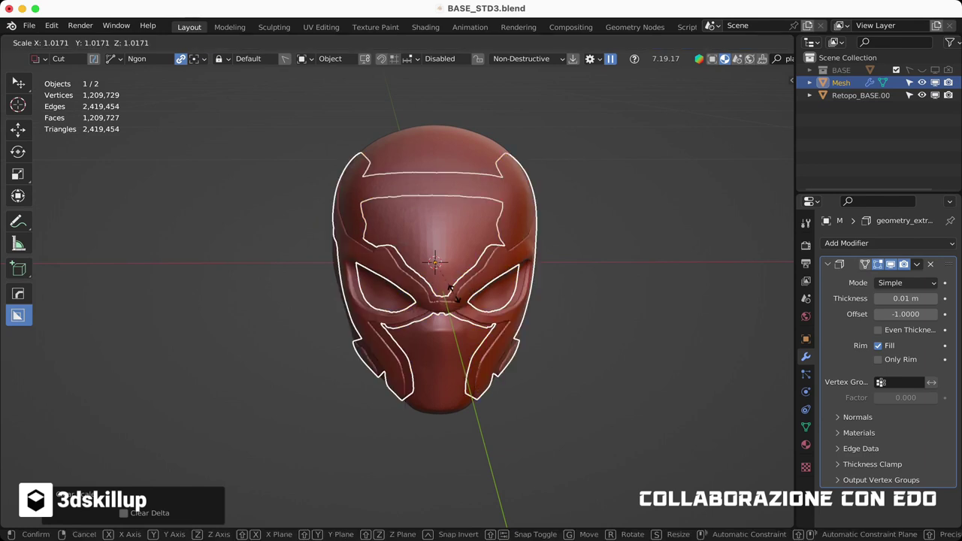
{"action": "left_click", "coordinate": [451, 293]}
{"action": "mouse_move", "coordinate": [451, 293]}
{"action": "middle_mouse_down"}
{"action": "mouse_move", "coordinate": [391, 297]}
{"action": "mouse_move", "coordinate": [542, 293]}
{"action": "middle_mouse_up"}
{"action": "key", "text": "alt+a"}
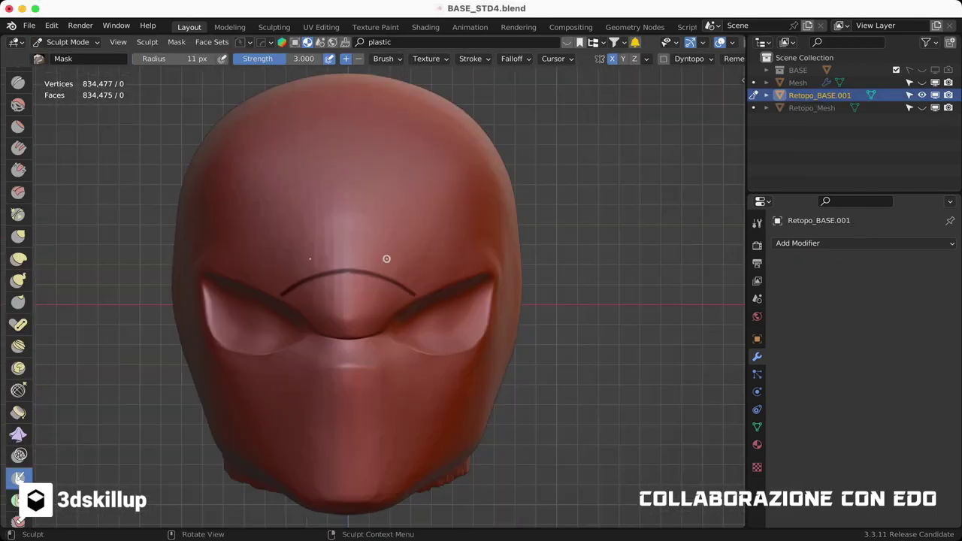
Step: Draw mask guide lines arcing across the forehead and joining the V strokes at the brow
{"action": "mouse_move", "coordinate": [325, 203]}
{"action": "middle_mouse_down"}
{"action": "mouse_move", "coordinate": [453, 215]}
{"action": "mouse_move", "coordinate": [340, 353]}
{"action": "middle_mouse_up"}
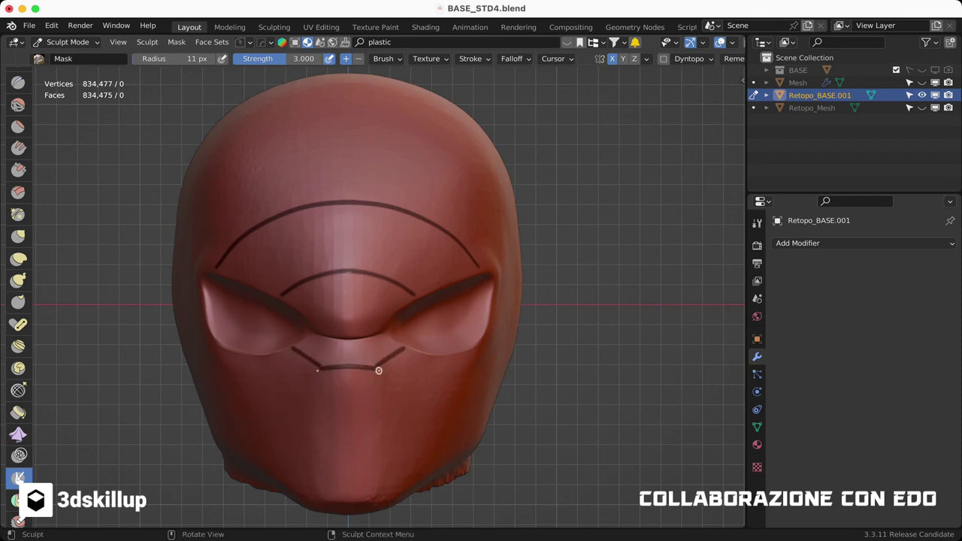
{"action": "mouse_move", "coordinate": [376, 494]}
{"action": "middle_mouse_down"}
{"action": "mouse_move", "coordinate": [413, 286]}
{"action": "mouse_move", "coordinate": [369, 447]}
{"action": "middle_mouse_up"}
{"action": "middle_click_drag", "start_coordinate": [394, 295], "coordinate": [286, 275]}
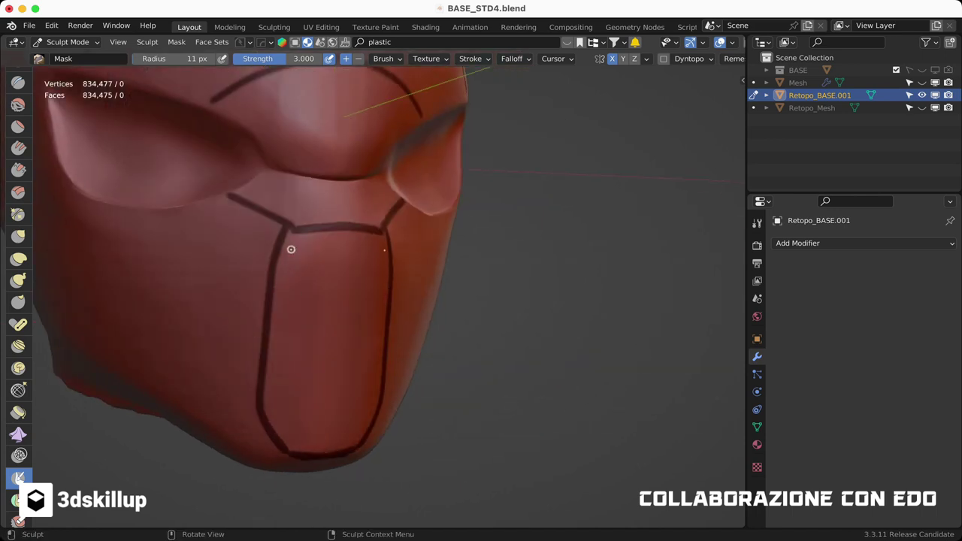
{"action": "left_click_drag", "start_coordinate": [323, 272], "coordinate": [361, 272]}
{"action": "middle_click_drag", "start_coordinate": [361, 271], "coordinate": [374, 257]}
{"action": "middle_click_drag", "start_coordinate": [393, 215], "coordinate": [236, 289]}
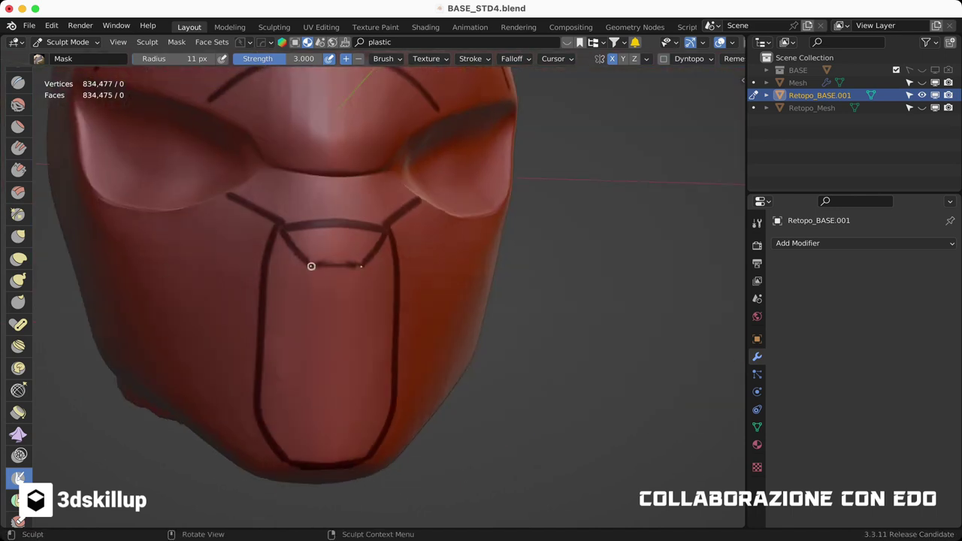
Step: Switch to the Line stroke method and draw straight vertical lines splitting the jaw plate
{"action": "left_click_drag", "start_coordinate": [301, 411], "coordinate": [301, 460]}
{"action": "mouse_move", "coordinate": [301, 460]}
{"action": "middle_mouse_down"}
{"action": "mouse_move", "coordinate": [335, 307]}
{"action": "mouse_move", "coordinate": [397, 252]}
{"action": "middle_mouse_up"}
{"action": "key", "text": "e"}
{"action": "middle_click_drag", "start_coordinate": [297, 386], "coordinate": [472, 124]}
{"action": "key", "text": "e"}
{"action": "left_click_drag", "start_coordinate": [295, 358], "coordinate": [275, 369]}
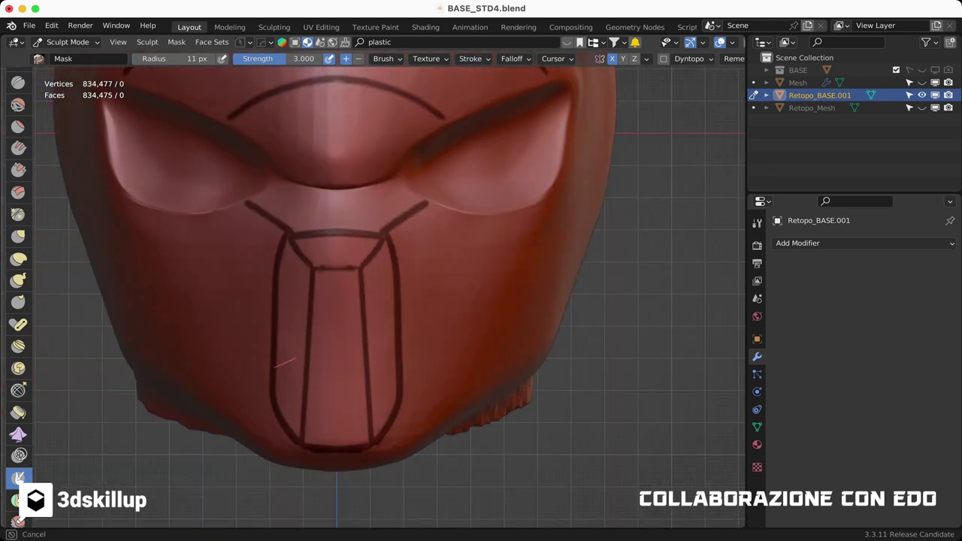
{"action": "mouse_move", "coordinate": [402, 279]}
{"action": "middle_mouse_down"}
{"action": "mouse_move", "coordinate": [343, 273]}
{"action": "mouse_move", "coordinate": [356, 263]}
{"action": "middle_mouse_up"}
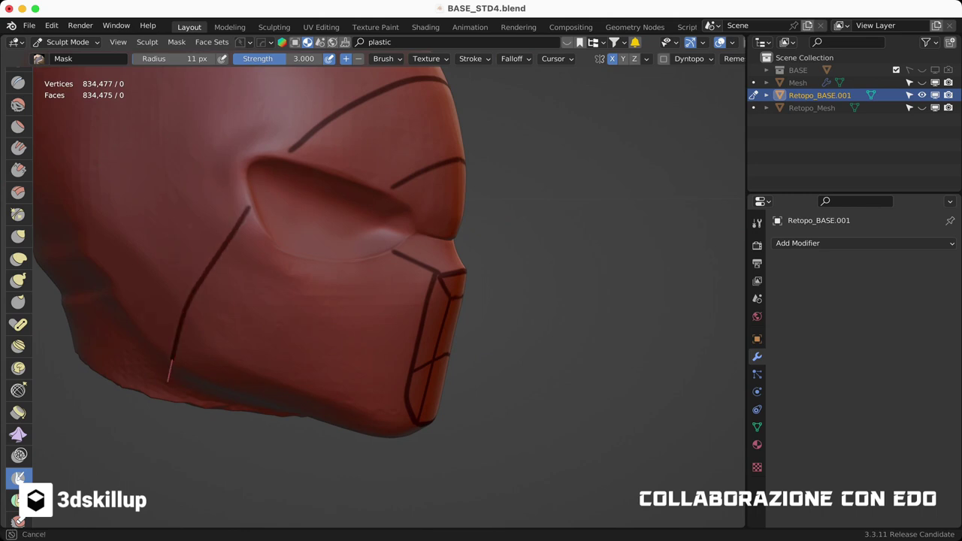
{"action": "middle_click_drag", "start_coordinate": [375, 301], "coordinate": [286, 301]}
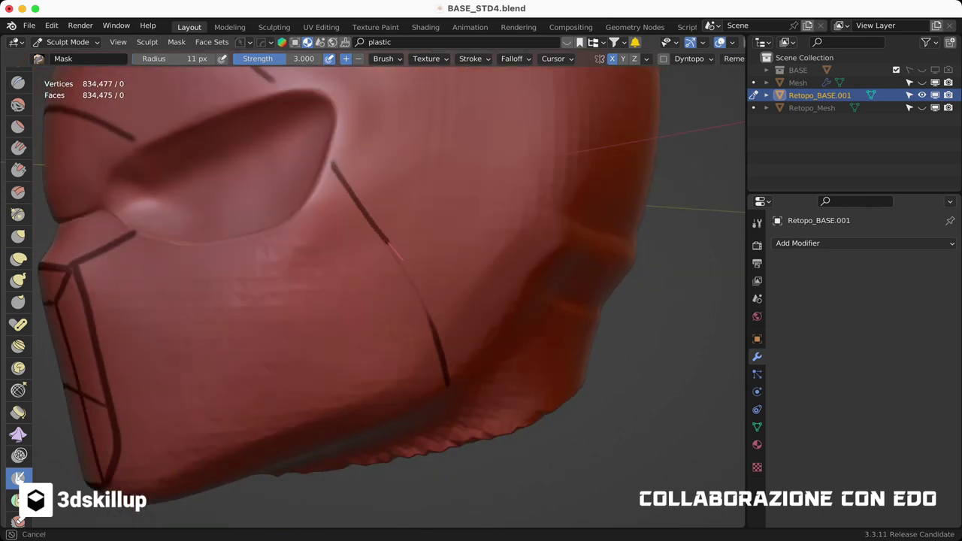
{"action": "middle_click_drag", "start_coordinate": [304, 457], "coordinate": [145, 207]}
{"action": "mouse_move", "coordinate": [372, 204]}
{"action": "middle_mouse_down"}
{"action": "mouse_move", "coordinate": [457, 262]}
{"action": "mouse_move", "coordinate": [338, 256]}
{"action": "mouse_move", "coordinate": [457, 251]}
{"action": "mouse_move", "coordinate": [268, 241]}
{"action": "mouse_move", "coordinate": [278, 221]}
{"action": "middle_mouse_up"}
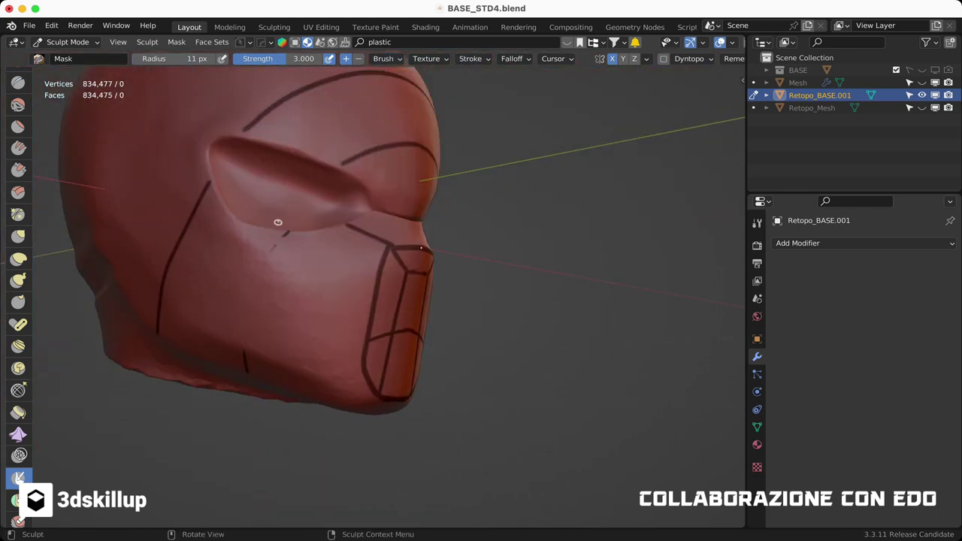
Step: Enlarge the mask brush, choose the stroke method, and review the cheek seams from several angles
{"action": "key", "text": "e"}
{"action": "key", "text": "f"}
{"action": "left_click", "coordinate": [282, 232]}
{"action": "mouse_move", "coordinate": [282, 232]}
{"action": "middle_mouse_down"}
{"action": "mouse_move", "coordinate": [193, 248]}
{"action": "mouse_move", "coordinate": [380, 284]}
{"action": "middle_mouse_up"}
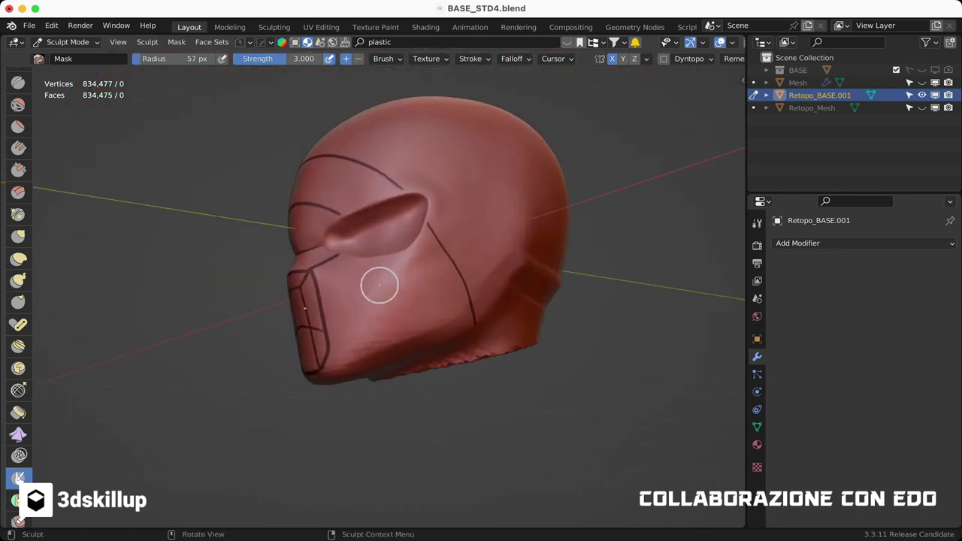
{"action": "key", "text": "e"}
{"action": "left_click", "coordinate": [472, 97]}
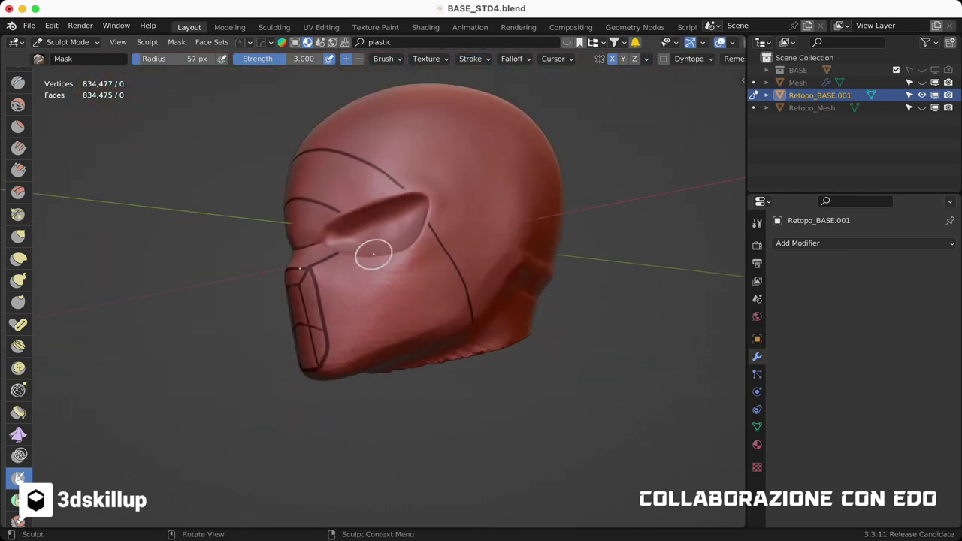
{"action": "middle_click_drag", "start_coordinate": [412, 354], "coordinate": [348, 338]}
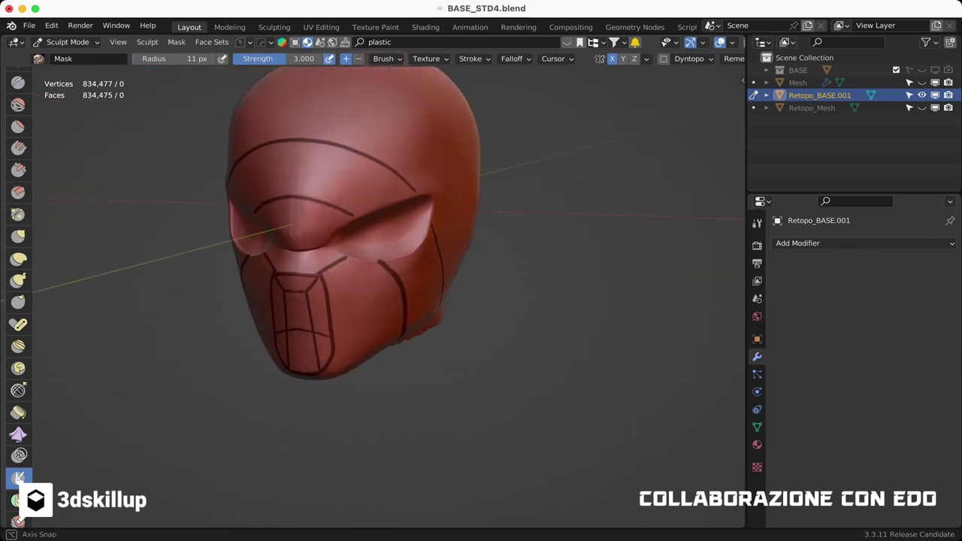
{"action": "mouse_move", "coordinate": [397, 207]}
{"action": "middle_mouse_down"}
{"action": "mouse_move", "coordinate": [353, 210]}
{"action": "mouse_move", "coordinate": [390, 210]}
{"action": "middle_mouse_up"}
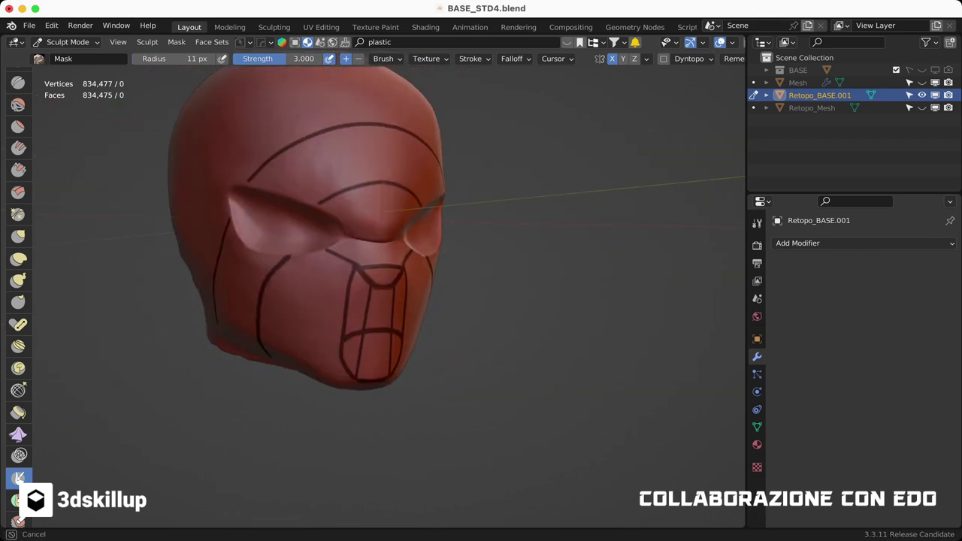
{"action": "middle_click_drag", "start_coordinate": [350, 326], "coordinate": [316, 353]}
Step: Draw a mask line over the top of the head from an upper-left three-quarter view
{"action": "middle_click_drag", "start_coordinate": [393, 310], "coordinate": [392, 293]}
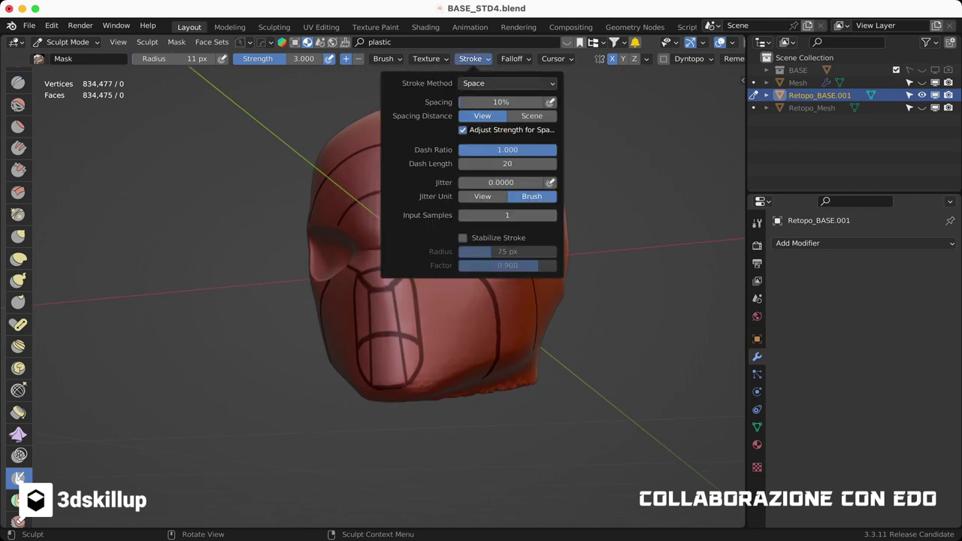
{"action": "mouse_move", "coordinate": [397, 383]}
{"action": "middle_mouse_down"}
{"action": "mouse_move", "coordinate": [335, 285]}
{"action": "mouse_move", "coordinate": [254, 408]}
{"action": "mouse_move", "coordinate": [398, 140]}
{"action": "mouse_move", "coordinate": [366, 187]}
{"action": "mouse_move", "coordinate": [408, 197]}
{"action": "middle_mouse_up"}
{"action": "scroll", "coordinate": [408, 198], "scroll_direction": "down", "scroll_amount": 5}
{"action": "left_click", "coordinate": [471, 58]}
{"action": "scroll", "coordinate": [369, 297], "scroll_direction": "up", "scroll_amount": 5}
{"action": "middle_click_drag", "start_coordinate": [369, 296], "coordinate": [369, 296]}
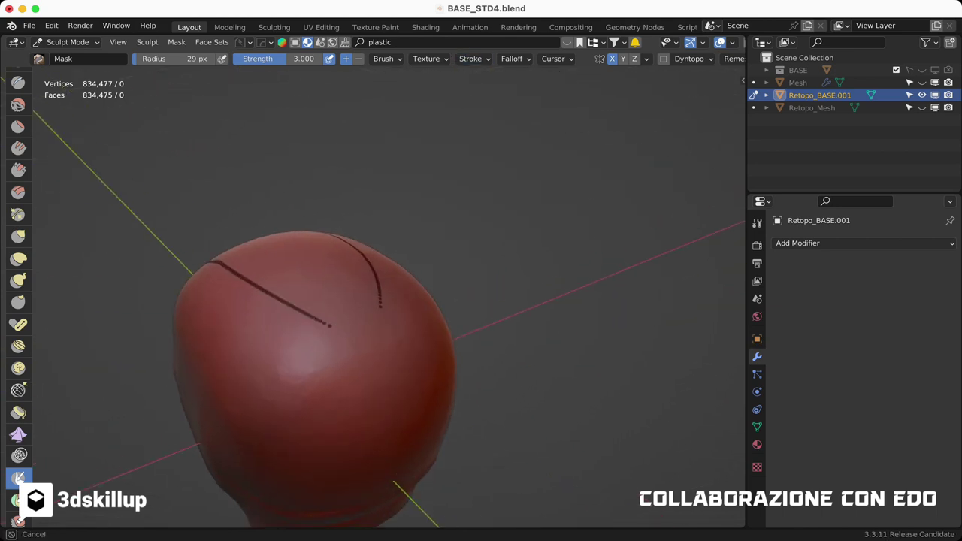
Step: Switch the Mask brush to a different stroke method in the Stroke settings
{"action": "mouse_move", "coordinate": [360, 340]}
{"action": "middle_mouse_down"}
{"action": "mouse_move", "coordinate": [332, 230]}
{"action": "mouse_move", "coordinate": [408, 245]}
{"action": "middle_mouse_up"}
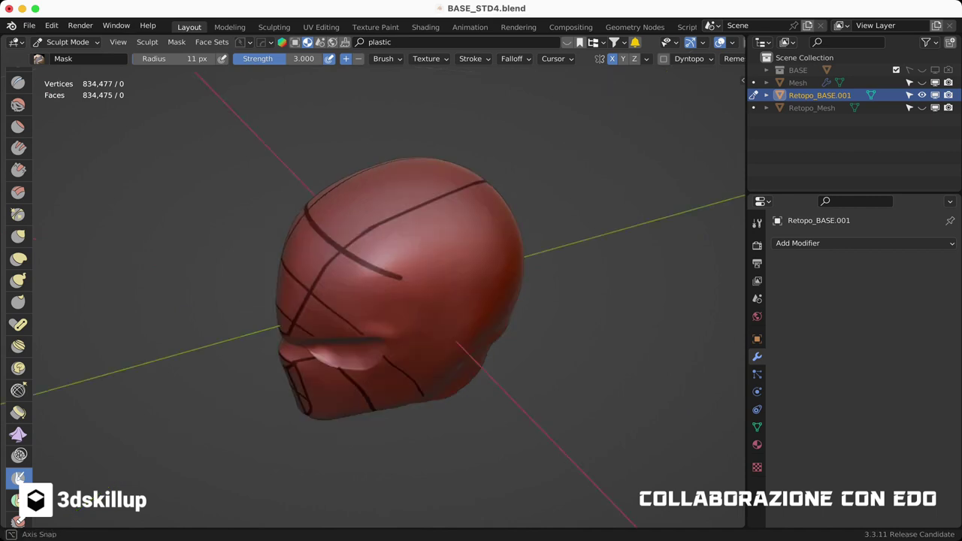
{"action": "left_click", "coordinate": [472, 59]}
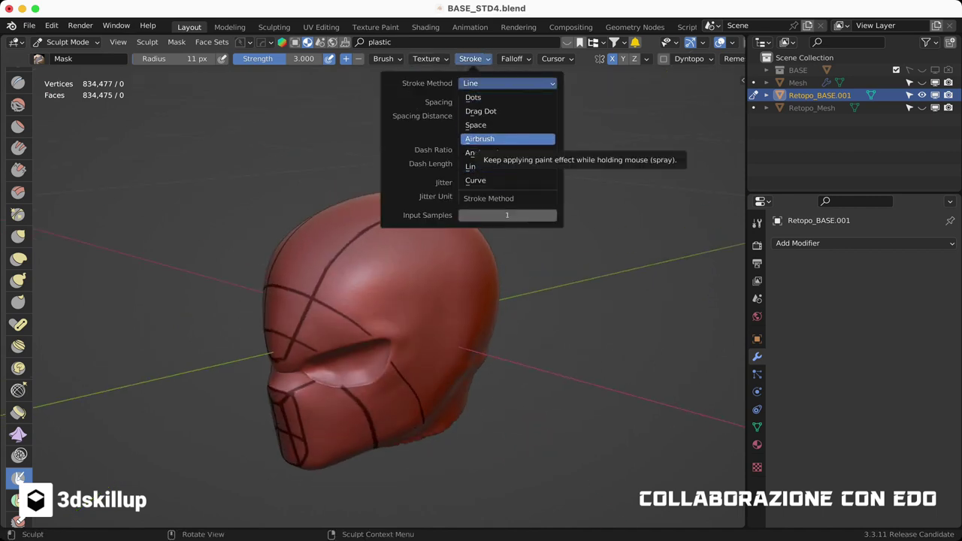
{"action": "middle_click_drag", "start_coordinate": [353, 218], "coordinate": [308, 235]}
{"action": "left_click", "coordinate": [472, 59]}
{"action": "left_click", "coordinate": [511, 79]}
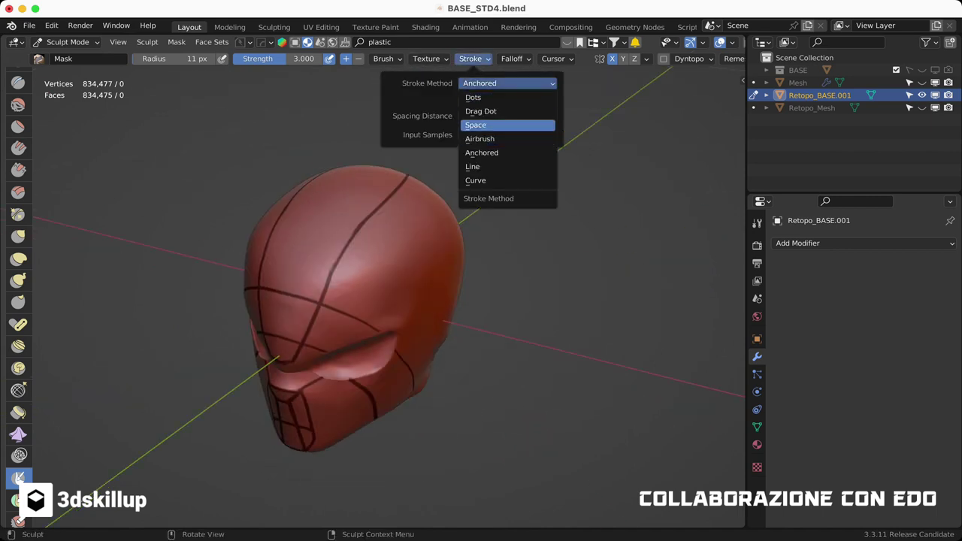
{"action": "left_click", "coordinate": [518, 125]}
Step: Draw a new mask line along the side of the head
{"action": "mouse_move", "coordinate": [395, 246]}
{"action": "middle_mouse_down"}
{"action": "mouse_move", "coordinate": [353, 225]}
{"action": "mouse_move", "coordinate": [406, 226]}
{"action": "mouse_move", "coordinate": [440, 206]}
{"action": "mouse_move", "coordinate": [355, 220]}
{"action": "middle_mouse_up"}
{"action": "left_click", "coordinate": [471, 58]}
{"action": "scroll", "coordinate": [440, 206], "scroll_direction": "down", "scroll_amount": 3}
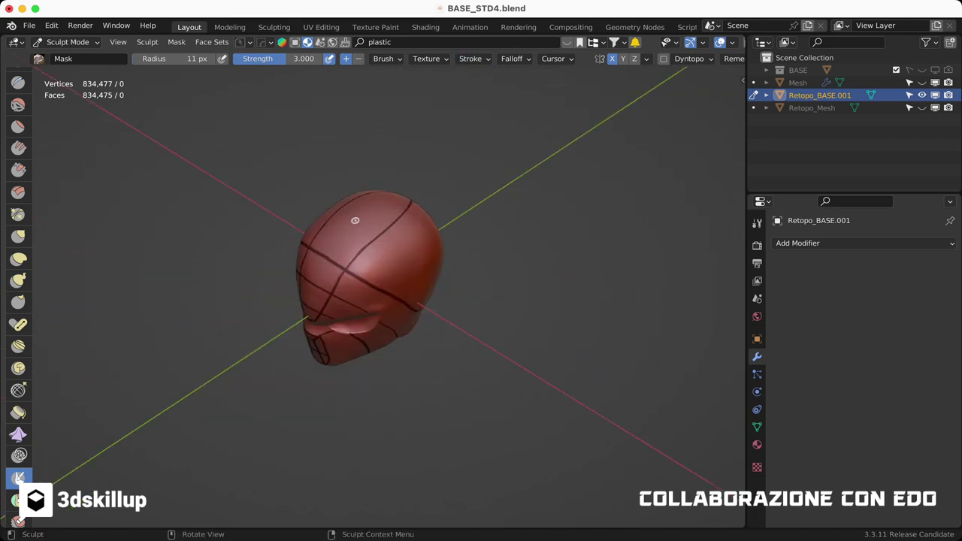
{"action": "middle_click_drag", "start_coordinate": [430, 271], "coordinate": [447, 290]}
{"action": "scroll", "coordinate": [447, 289], "scroll_direction": "up", "scroll_amount": 3}
{"action": "left_click_drag", "start_coordinate": [447, 289], "coordinate": [463, 334]}
Step: Orbit around the back and underside of the head to check the new lines
{"action": "mouse_move", "coordinate": [391, 270]}
{"action": "middle_mouse_down"}
{"action": "mouse_move", "coordinate": [441, 272]}
{"action": "mouse_move", "coordinate": [517, 207]}
{"action": "middle_mouse_up"}
{"action": "middle_click_drag", "start_coordinate": [410, 358], "coordinate": [421, 353]}
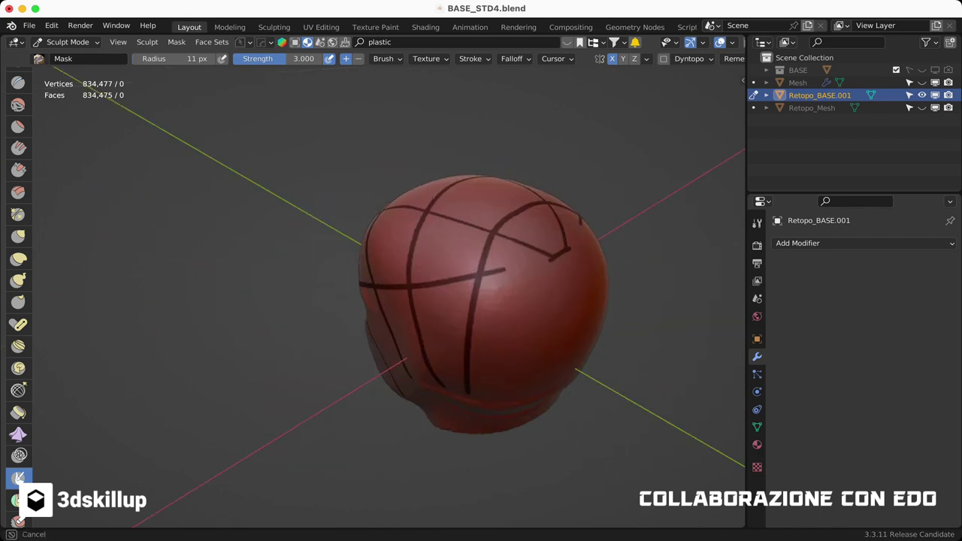
{"action": "scroll", "coordinate": [409, 358], "scroll_direction": "down", "scroll_amount": 2}
{"action": "mouse_move", "coordinate": [421, 252]}
{"action": "middle_mouse_down"}
{"action": "mouse_move", "coordinate": [521, 333]}
{"action": "mouse_move", "coordinate": [345, 367]}
{"action": "mouse_move", "coordinate": [408, 310]}
{"action": "mouse_move", "coordinate": [399, 278]}
{"action": "mouse_move", "coordinate": [554, 219]}
{"action": "mouse_move", "coordinate": [396, 279]}
{"action": "mouse_move", "coordinate": [496, 289]}
{"action": "middle_mouse_up"}
{"action": "mouse_move", "coordinate": [424, 303]}
{"action": "middle_mouse_down"}
{"action": "mouse_move", "coordinate": [481, 225]}
{"action": "mouse_move", "coordinate": [473, 306]}
{"action": "middle_mouse_up"}
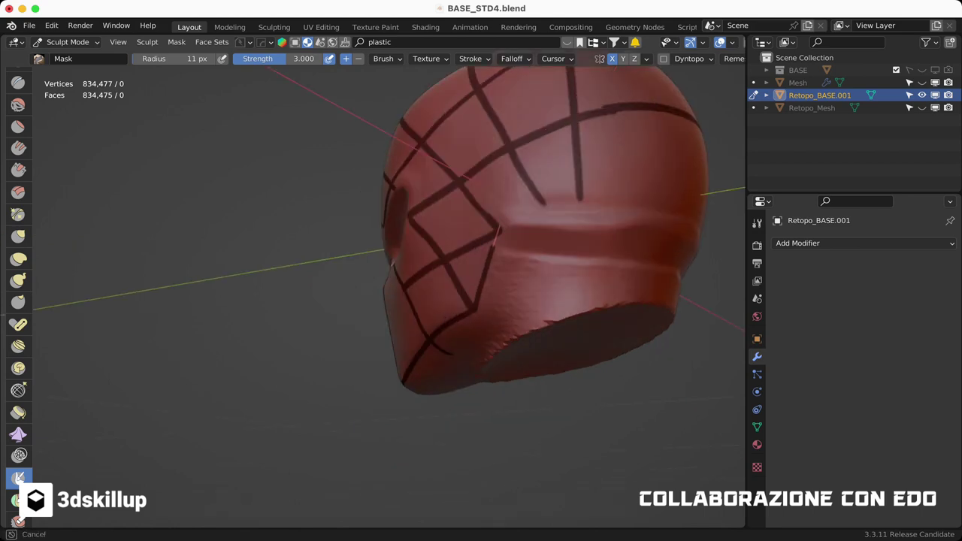
{"action": "middle_click_drag", "start_coordinate": [499, 233], "coordinate": [509, 238]}
{"action": "mouse_move", "coordinate": [587, 215]}
{"action": "middle_mouse_down"}
{"action": "mouse_move", "coordinate": [519, 233]}
{"action": "mouse_move", "coordinate": [529, 286]}
{"action": "mouse_move", "coordinate": [511, 293]}
{"action": "mouse_move", "coordinate": [501, 204]}
{"action": "mouse_move", "coordinate": [493, 271]}
{"action": "middle_mouse_up"}
Step: Zoom in and orbit from face to back to review the complete mask grid
{"action": "middle_click_drag", "start_coordinate": [404, 308], "coordinate": [405, 278], "text": "ctrl"}
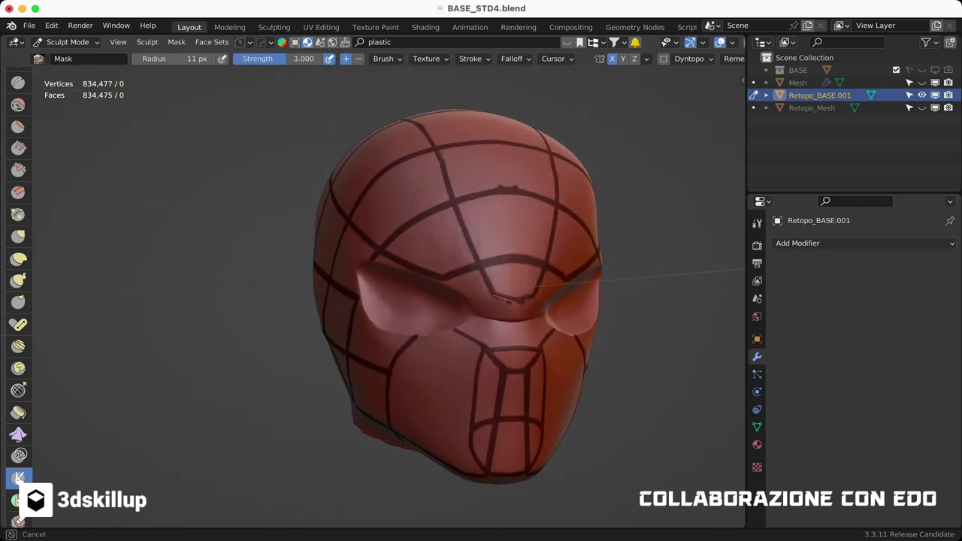
{"action": "mouse_move", "coordinate": [465, 293]}
{"action": "middle_mouse_down"}
{"action": "mouse_move", "coordinate": [401, 283]}
{"action": "mouse_move", "coordinate": [454, 284]}
{"action": "mouse_move", "coordinate": [472, 229]}
{"action": "middle_mouse_up"}
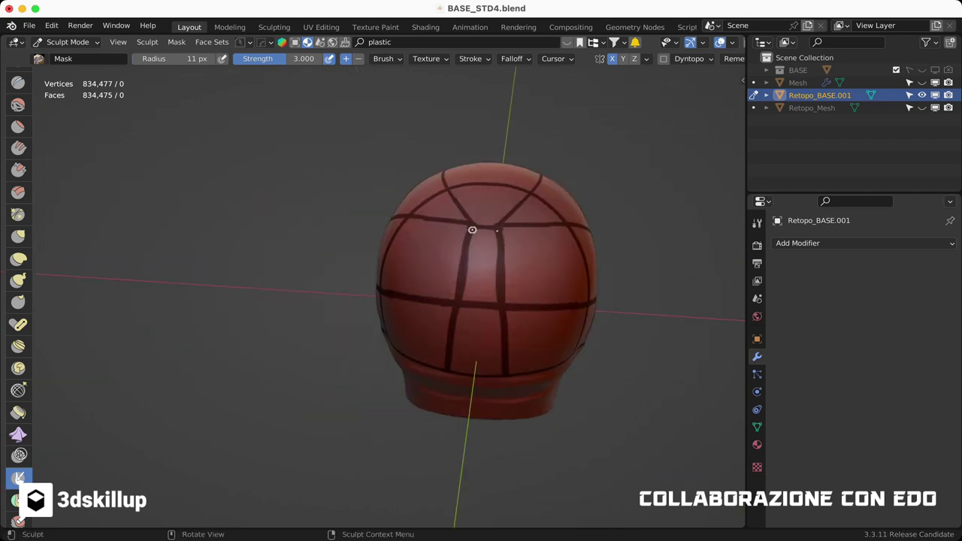
{"action": "mouse_move", "coordinate": [460, 305]}
{"action": "middle_mouse_down"}
{"action": "mouse_move", "coordinate": [526, 245]}
{"action": "mouse_move", "coordinate": [339, 382]}
{"action": "middle_mouse_up"}
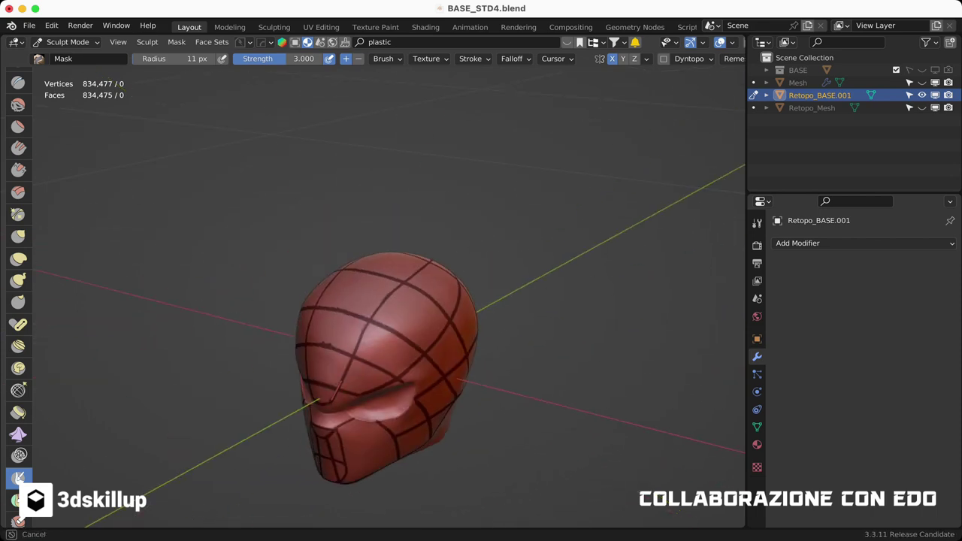
{"action": "mouse_move", "coordinate": [421, 300]}
{"action": "middle_mouse_down"}
{"action": "mouse_move", "coordinate": [476, 269]}
{"action": "mouse_move", "coordinate": [451, 256]}
{"action": "mouse_move", "coordinate": [397, 258]}
{"action": "mouse_move", "coordinate": [308, 239]}
{"action": "middle_mouse_up"}
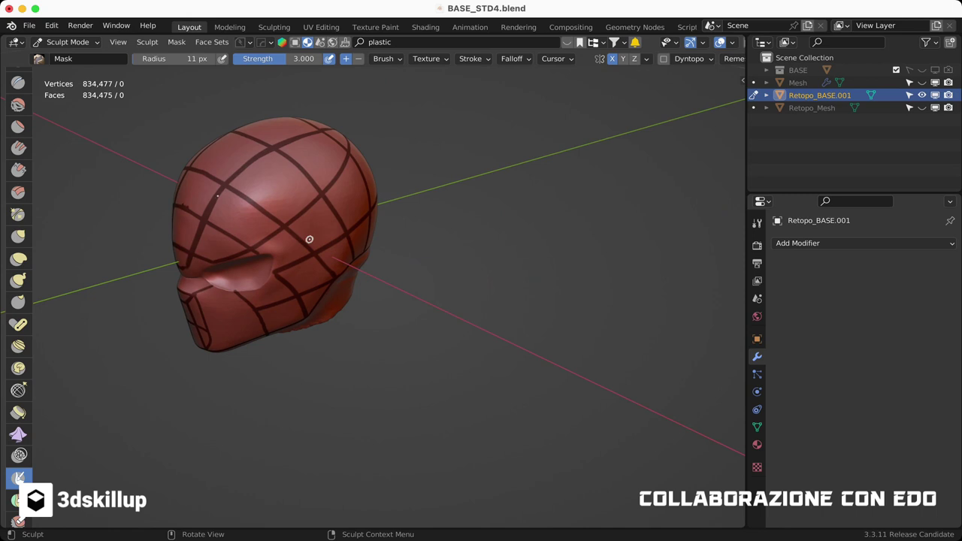
{"action": "scroll", "coordinate": [19, 421], "scroll_direction": "down", "scroll_amount": 2}
{"action": "scroll", "coordinate": [19, 421], "scroll_direction": "down", "scroll_amount": 2}
Step: Run the Inflate mesh filter on the unmasked surface to raise the panels
{"action": "scroll", "coordinate": [20, 421], "scroll_direction": "down", "scroll_amount": 2}
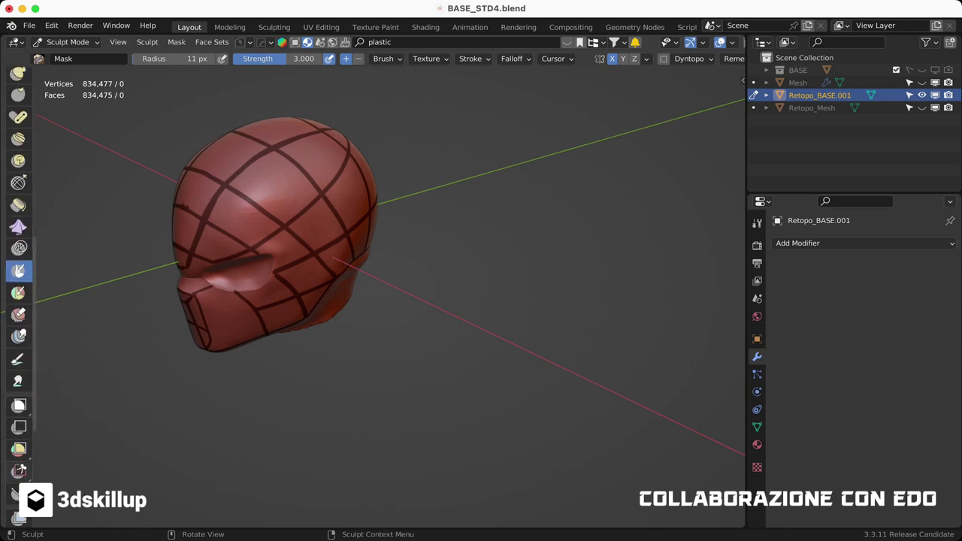
{"action": "scroll", "coordinate": [20, 436], "scroll_direction": "down", "scroll_amount": 2}
{"action": "left_click", "coordinate": [19, 460]}
{"action": "mouse_move", "coordinate": [232, 121]}
{"action": "left_mouse_down"}
{"action": "mouse_move", "coordinate": [331, 108]}
{"action": "mouse_move", "coordinate": [160, 130]}
{"action": "left_mouse_up"}
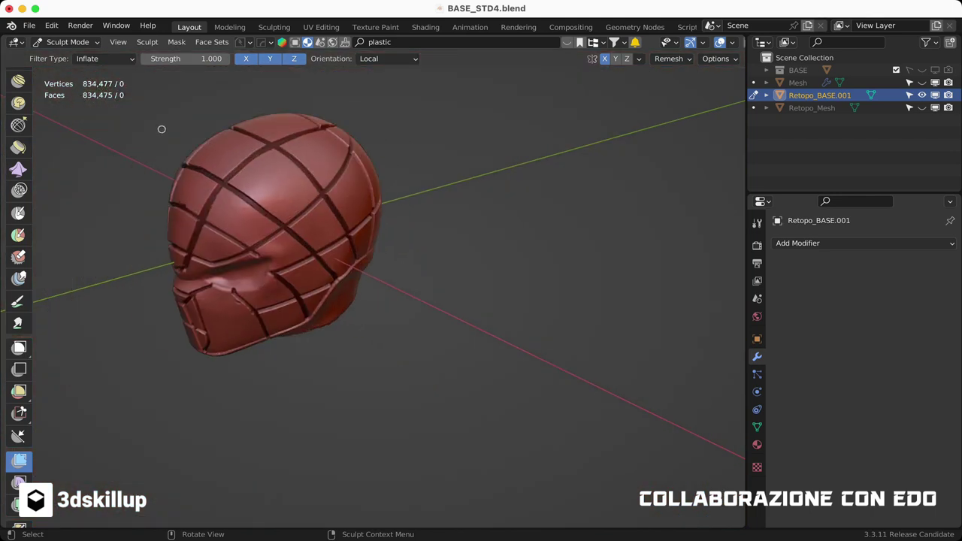
{"action": "mouse_move", "coordinate": [357, 149]}
{"action": "middle_mouse_down"}
{"action": "mouse_move", "coordinate": [278, 176]}
{"action": "mouse_move", "coordinate": [243, 165]}
{"action": "mouse_move", "coordinate": [175, 185]}
{"action": "middle_mouse_up"}
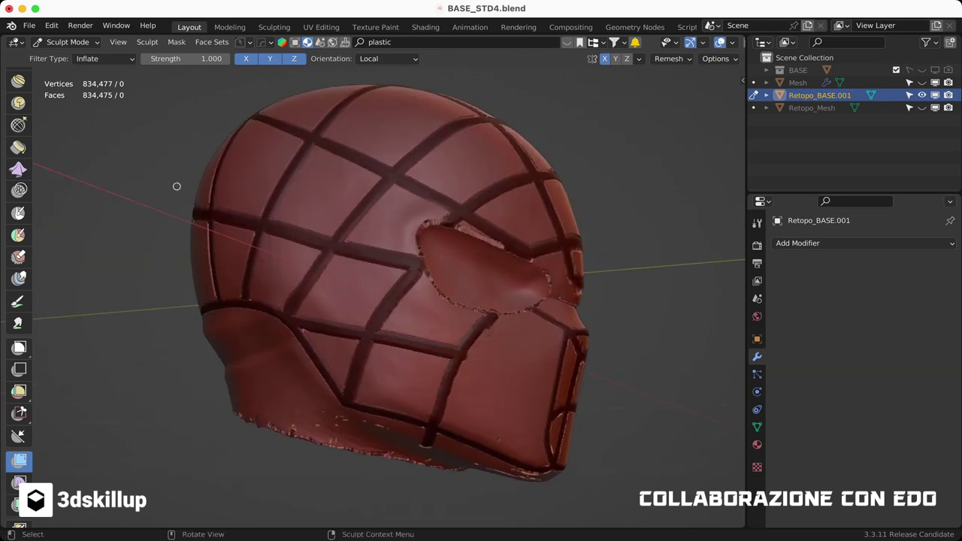
Step: Undo the over-strong inflate and reapply a gentler Inflate at strength 0.100
{"action": "key", "text": "ctrl+z"}
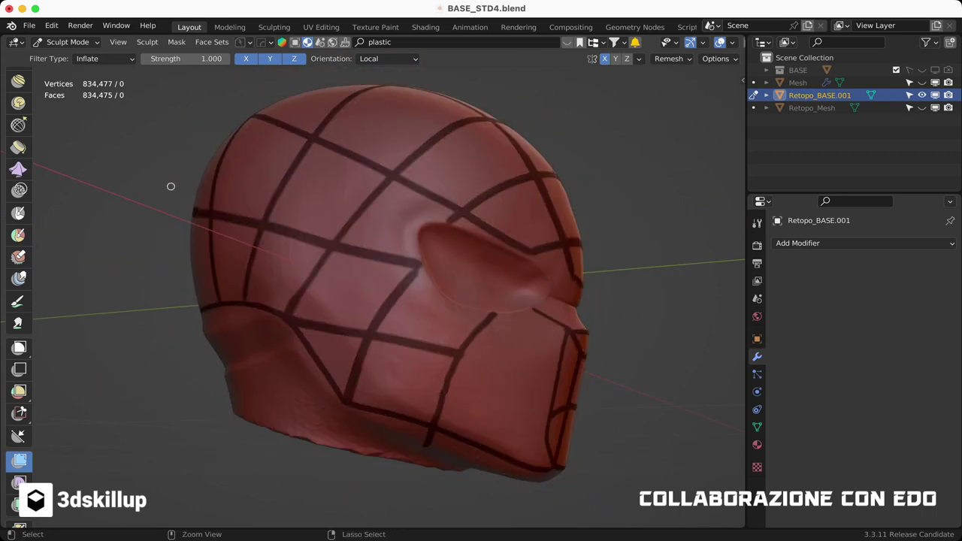
{"action": "left_click_drag", "start_coordinate": [153, 102], "coordinate": [152, 106]}
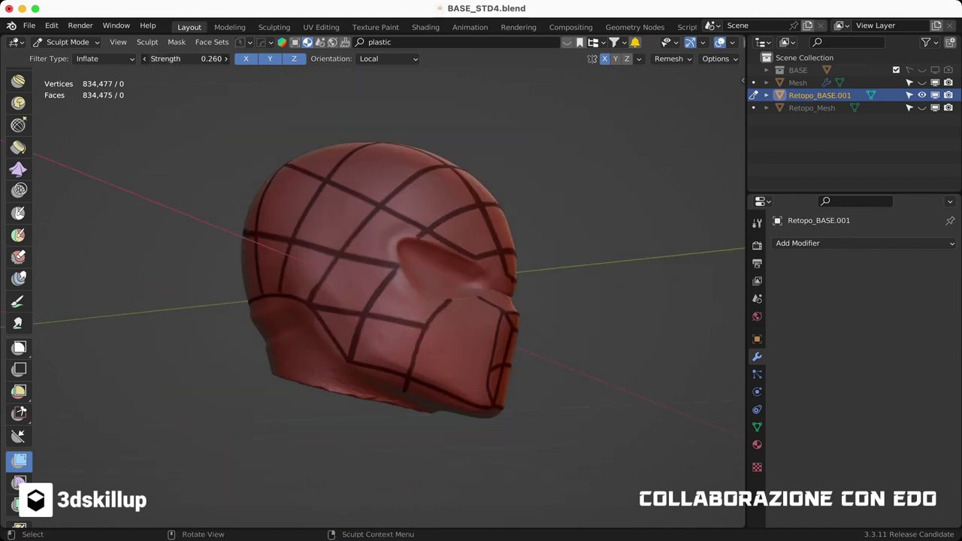
{"action": "left_click_drag", "start_coordinate": [224, 120], "coordinate": [224, 120]}
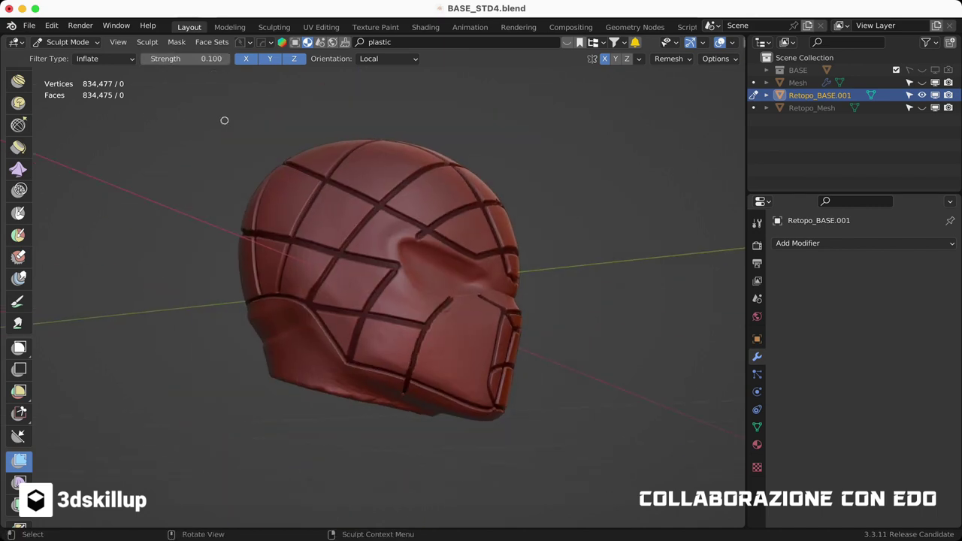
Step: Orbit from the front round to the back to inspect the recessed grooves
{"action": "middle_click_drag", "start_coordinate": [224, 120], "coordinate": [440, 275]}
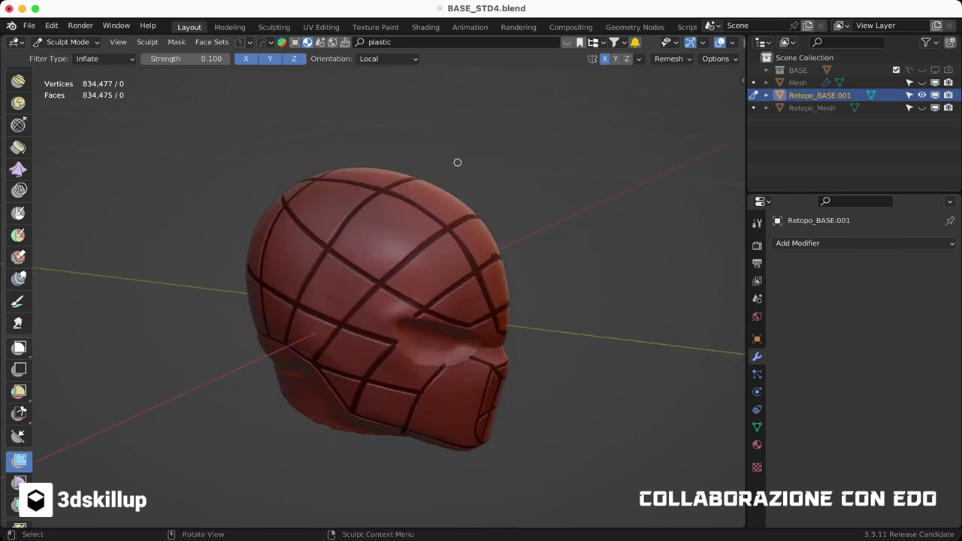
{"action": "middle_click_drag", "start_coordinate": [474, 178], "coordinate": [335, 203]}
{"action": "scroll", "coordinate": [415, 163], "scroll_direction": "up", "scroll_amount": 2}
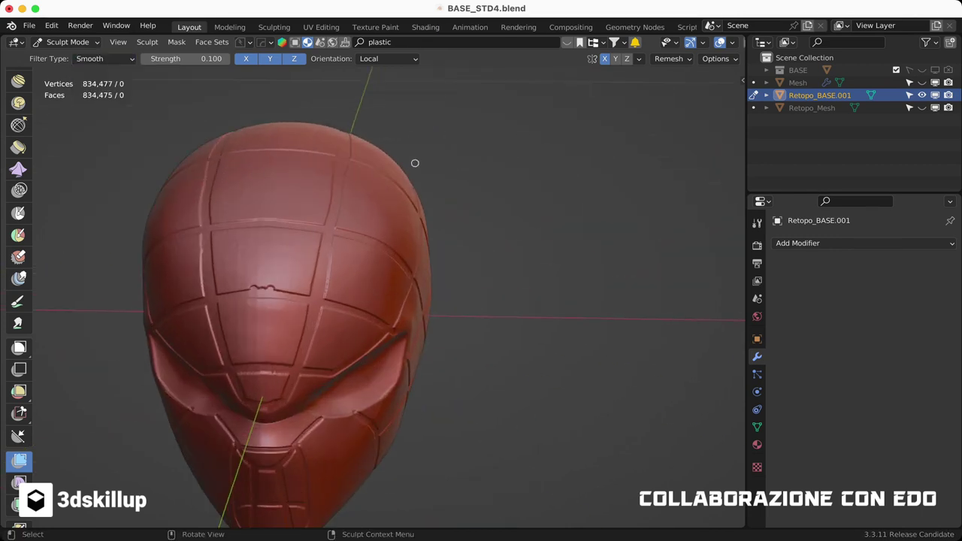
{"action": "mouse_move", "coordinate": [408, 127]}
{"action": "middle_mouse_down"}
{"action": "mouse_move", "coordinate": [213, 233]}
{"action": "mouse_move", "coordinate": [503, 298]}
{"action": "middle_mouse_up"}
{"action": "mouse_move", "coordinate": [392, 301]}
{"action": "middle_mouse_down"}
{"action": "mouse_move", "coordinate": [471, 290]}
{"action": "mouse_move", "coordinate": [535, 305]}
{"action": "mouse_move", "coordinate": [525, 281]}
{"action": "middle_mouse_up"}
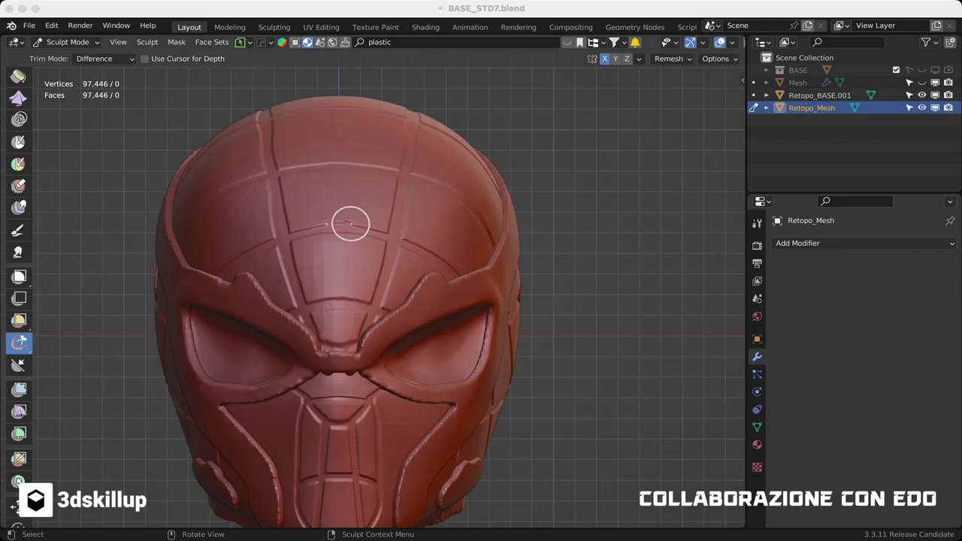
Step: Frame the mask's side and front, switching from the Grab to the Pinch brush
{"action": "scroll", "coordinate": [350, 224], "scroll_direction": "down", "scroll_amount": 3}
{"action": "middle_click_drag", "start_coordinate": [350, 224], "coordinate": [421, 248]}
{"action": "scroll", "coordinate": [421, 270], "scroll_direction": "up", "scroll_amount": 5}
{"action": "key", "text": "g"}
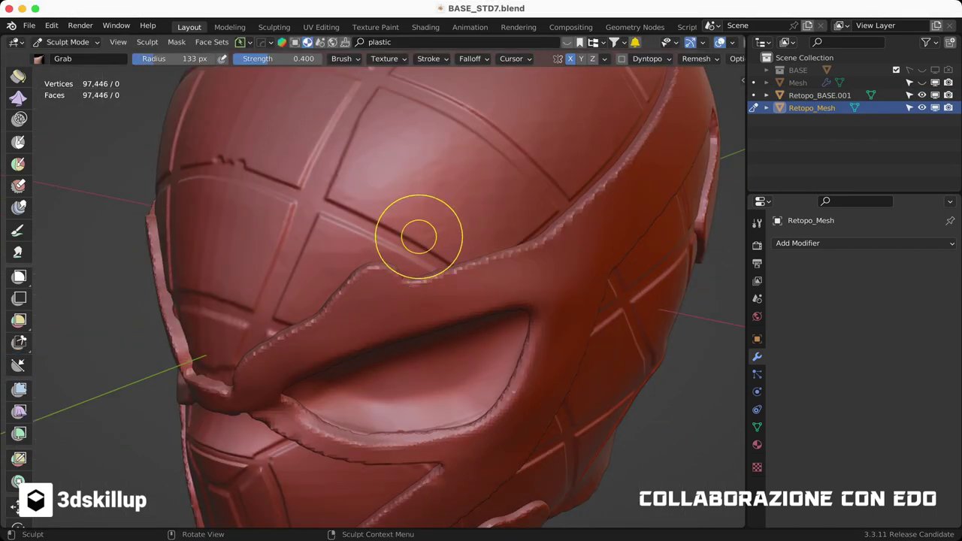
{"action": "middle_click_drag", "start_coordinate": [305, 216], "coordinate": [506, 196]}
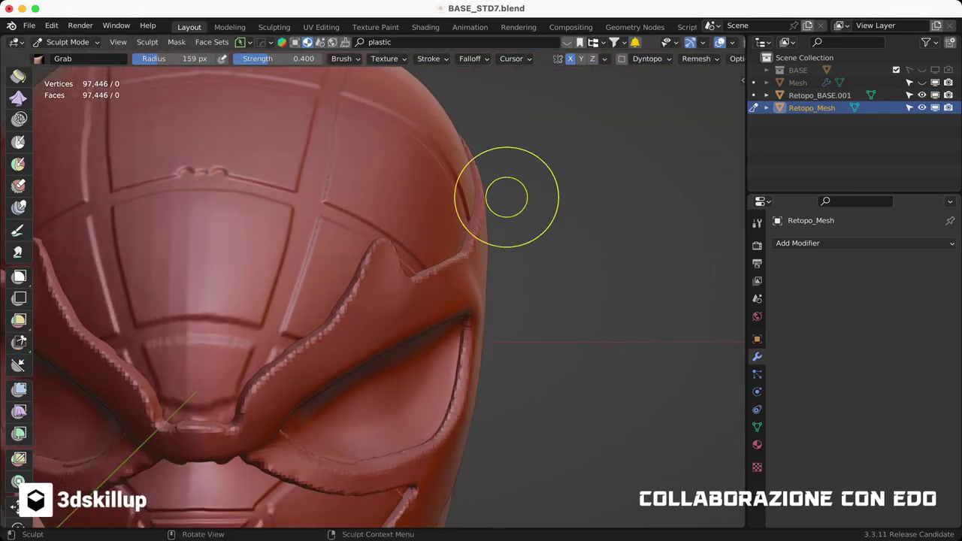
{"action": "scroll", "coordinate": [18, 172], "scroll_direction": "down", "scroll_amount": 3}
{"action": "left_click", "coordinate": [18, 142]}
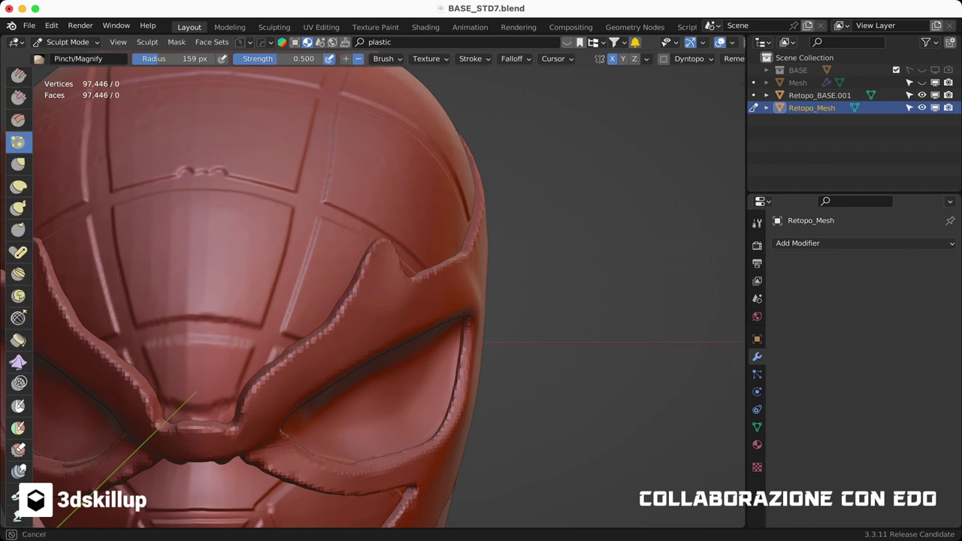
Step: Refine the brow edge, helmet brow rim and nose bridge from several angles
{"action": "middle_click_drag", "start_coordinate": [338, 286], "coordinate": [367, 284]}
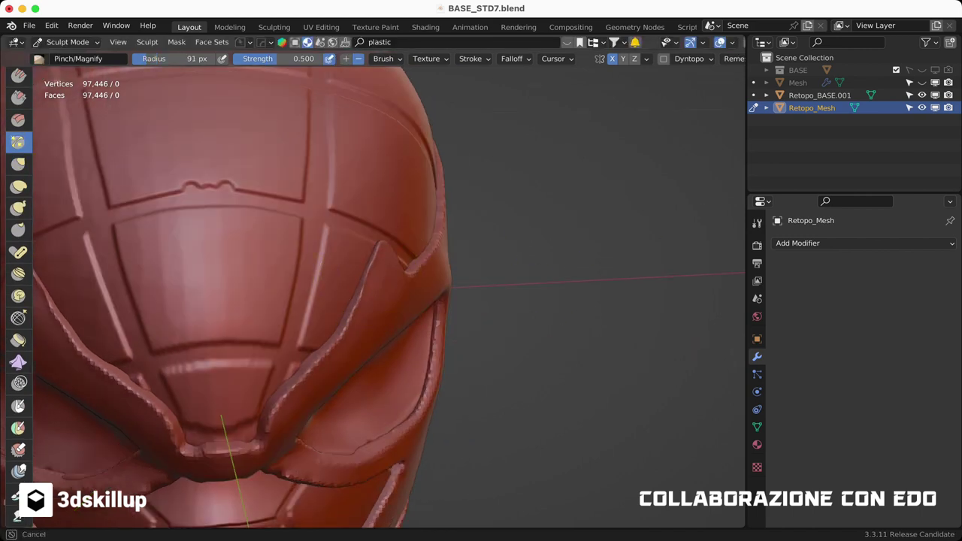
{"action": "middle_click_drag", "start_coordinate": [225, 289], "coordinate": [154, 291]}
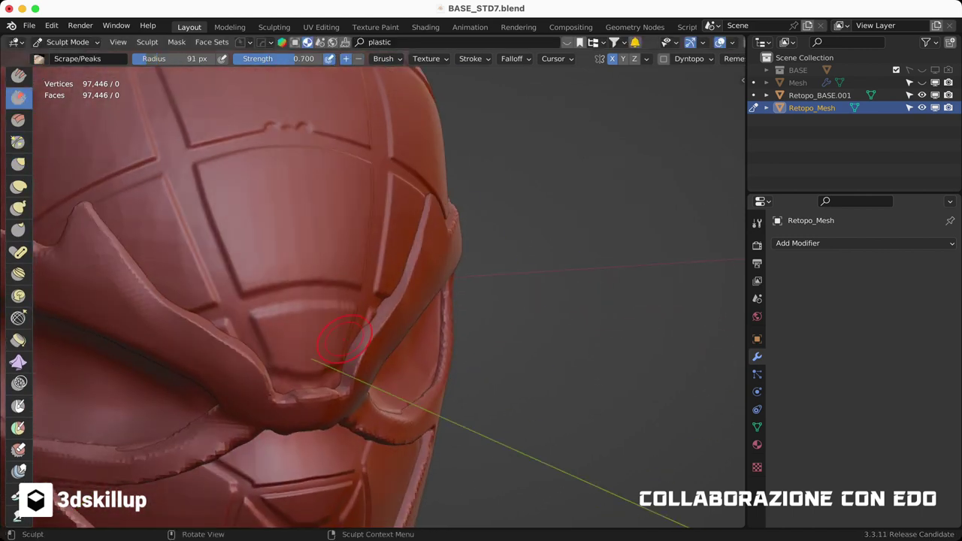
{"action": "middle_click_drag", "start_coordinate": [343, 340], "coordinate": [471, 252]}
{"action": "middle_click_drag", "start_coordinate": [390, 315], "coordinate": [492, 248]}
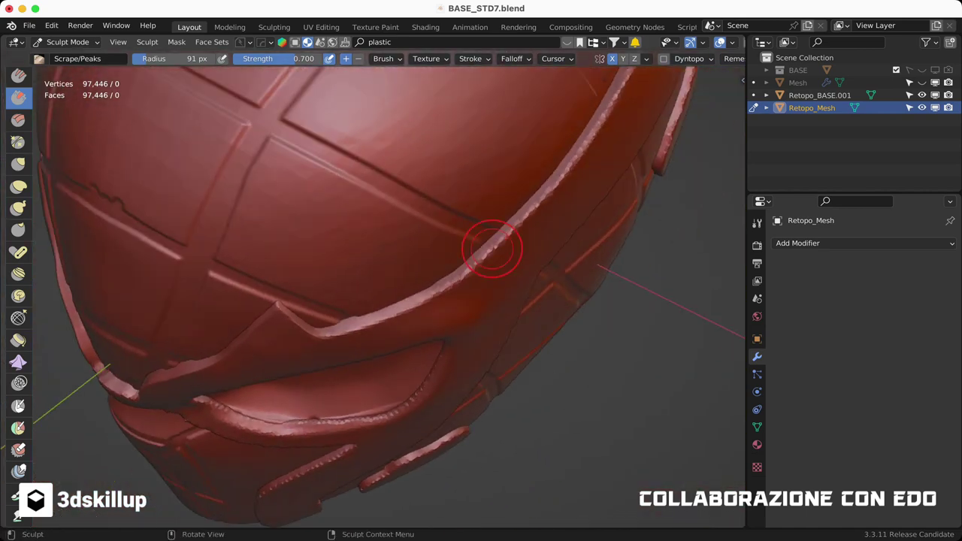
{"action": "mouse_move", "coordinate": [533, 177]}
{"action": "middle_mouse_down"}
{"action": "mouse_move", "coordinate": [550, 121]}
{"action": "mouse_move", "coordinate": [481, 165]}
{"action": "mouse_move", "coordinate": [581, 268]}
{"action": "mouse_move", "coordinate": [461, 215]}
{"action": "mouse_move", "coordinate": [498, 343]}
{"action": "mouse_move", "coordinate": [393, 321]}
{"action": "mouse_move", "coordinate": [673, 311]}
{"action": "mouse_move", "coordinate": [553, 286]}
{"action": "mouse_move", "coordinate": [535, 182]}
{"action": "mouse_move", "coordinate": [585, 178]}
{"action": "middle_mouse_up"}
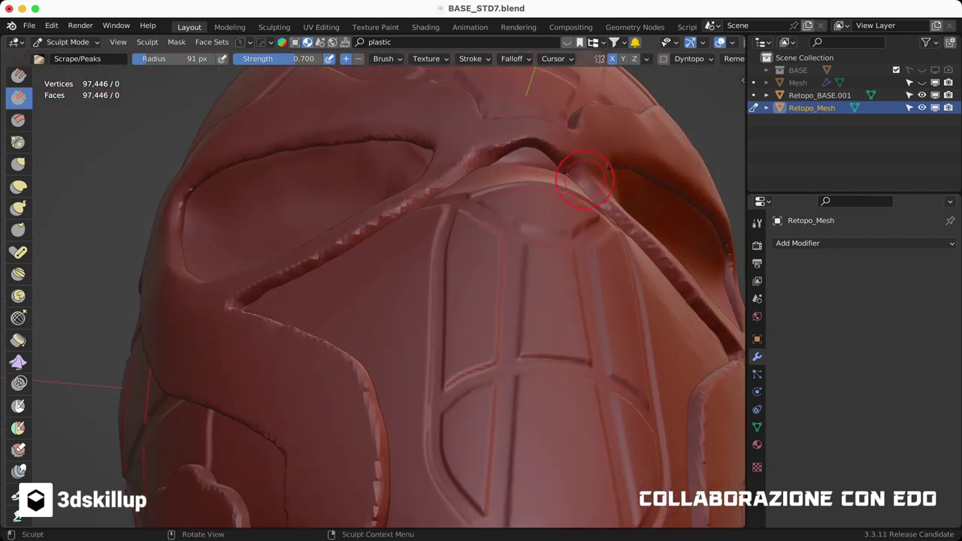
{"action": "mouse_move", "coordinate": [656, 259]}
{"action": "middle_mouse_down"}
{"action": "mouse_move", "coordinate": [509, 257]}
{"action": "mouse_move", "coordinate": [477, 176]}
{"action": "mouse_move", "coordinate": [478, 276]}
{"action": "mouse_move", "coordinate": [498, 269]}
{"action": "mouse_move", "coordinate": [533, 285]}
{"action": "mouse_move", "coordinate": [504, 273]}
{"action": "mouse_move", "coordinate": [445, 290]}
{"action": "middle_mouse_up"}
Step: Clean up the helmet's lower rim with the Grab and Scrape brushes
{"action": "key", "text": "g"}
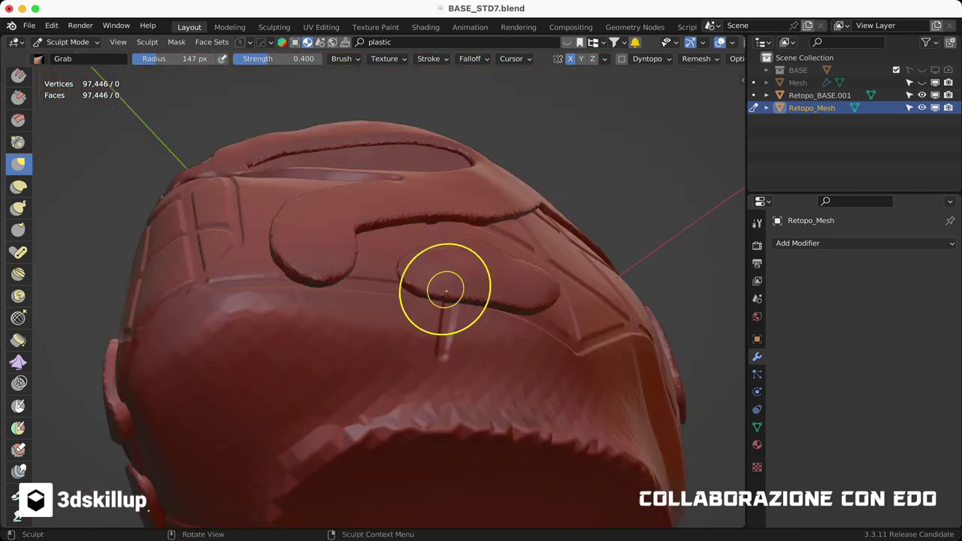
{"action": "mouse_move", "coordinate": [526, 284]}
{"action": "middle_mouse_down"}
{"action": "mouse_move", "coordinate": [376, 278]}
{"action": "mouse_move", "coordinate": [285, 240]}
{"action": "mouse_move", "coordinate": [346, 248]}
{"action": "mouse_move", "coordinate": [449, 195]}
{"action": "middle_mouse_up"}
{"action": "key", "text": "g"}
{"action": "mouse_move", "coordinate": [451, 263]}
{"action": "middle_mouse_down"}
{"action": "mouse_move", "coordinate": [390, 233]}
{"action": "mouse_move", "coordinate": [451, 226]}
{"action": "mouse_move", "coordinate": [488, 248]}
{"action": "mouse_move", "coordinate": [383, 237]}
{"action": "mouse_move", "coordinate": [421, 211]}
{"action": "mouse_move", "coordinate": [193, 204]}
{"action": "mouse_move", "coordinate": [451, 268]}
{"action": "mouse_move", "coordinate": [488, 188]}
{"action": "middle_mouse_up"}
{"action": "scroll", "coordinate": [511, 165], "scroll_direction": "up", "scroll_amount": 4}
Step: Alternate Pinch and Grab brushes to tidy the front of the mask
{"action": "key", "text": "p"}
{"action": "mouse_move", "coordinate": [515, 128]}
{"action": "middle_mouse_down"}
{"action": "mouse_move", "coordinate": [451, 135]}
{"action": "mouse_move", "coordinate": [526, 136]}
{"action": "mouse_move", "coordinate": [533, 208]}
{"action": "mouse_move", "coordinate": [378, 307]}
{"action": "mouse_move", "coordinate": [450, 225]}
{"action": "middle_mouse_up"}
{"action": "scroll", "coordinate": [451, 226], "scroll_direction": "down", "scroll_amount": 4}
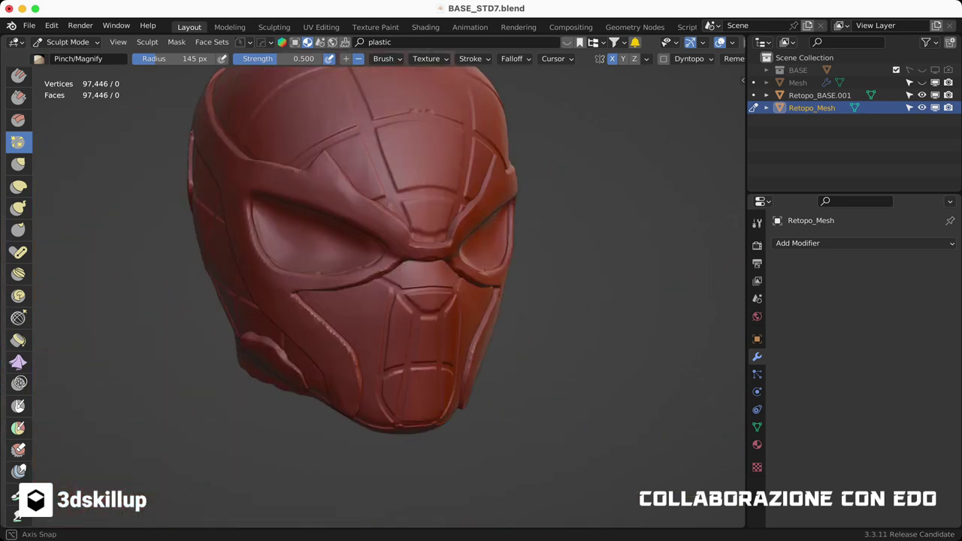
{"action": "scroll", "coordinate": [504, 203], "scroll_direction": "up", "scroll_amount": 5}
{"action": "key", "text": "g"}
{"action": "mouse_move", "coordinate": [505, 203]}
{"action": "middle_mouse_down"}
{"action": "mouse_move", "coordinate": [492, 138]}
{"action": "mouse_move", "coordinate": [504, 187]}
{"action": "mouse_move", "coordinate": [563, 278]}
{"action": "middle_mouse_up"}
{"action": "key", "text": "p"}
Step: Shrink the brush to 49 px for eye detail, working over the helmet top
{"action": "mouse_move", "coordinate": [487, 382]}
{"action": "middle_mouse_down"}
{"action": "mouse_move", "coordinate": [285, 451]}
{"action": "mouse_move", "coordinate": [424, 257]}
{"action": "middle_mouse_up"}
{"action": "mouse_move", "coordinate": [402, 292]}
{"action": "middle_mouse_down"}
{"action": "mouse_move", "coordinate": [398, 326]}
{"action": "mouse_move", "coordinate": [360, 331]}
{"action": "mouse_move", "coordinate": [394, 263]}
{"action": "mouse_move", "coordinate": [360, 271]}
{"action": "mouse_move", "coordinate": [485, 279]}
{"action": "middle_mouse_up"}
{"action": "scroll", "coordinate": [361, 331], "scroll_direction": "up", "scroll_amount": 4}
{"action": "scroll", "coordinate": [468, 273], "scroll_direction": "down", "scroll_amount": 3}
{"action": "scroll", "coordinate": [485, 279], "scroll_direction": "up", "scroll_amount": 3}
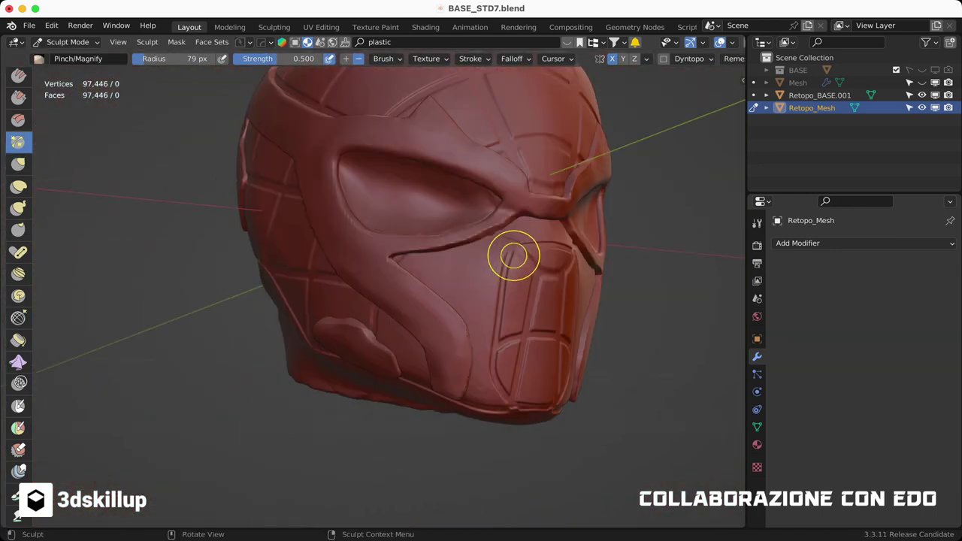
{"action": "scroll", "coordinate": [513, 256], "scroll_direction": "up", "scroll_amount": 3}
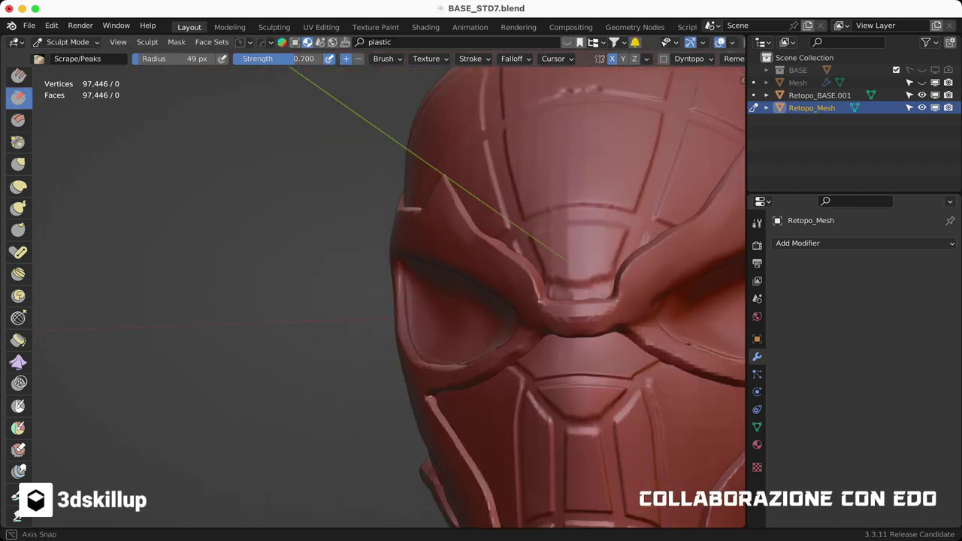
{"action": "middle_click_drag", "start_coordinate": [647, 210], "coordinate": [526, 231]}
Step: Orbit around the helmet to check the edges, ending in front orthographic view
{"action": "middle_click_drag", "start_coordinate": [526, 277], "coordinate": [421, 270]}
{"action": "scroll", "coordinate": [533, 275], "scroll_direction": "down", "scroll_amount": 3}
{"action": "middle_click_drag", "start_coordinate": [521, 294], "coordinate": [504, 414]}
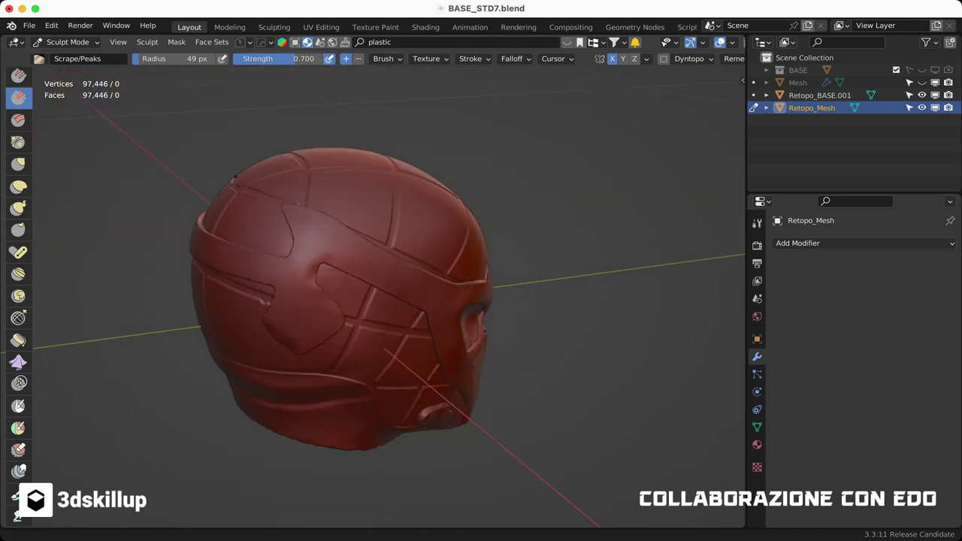
{"action": "scroll", "coordinate": [504, 414], "scroll_direction": "up", "scroll_amount": 3}
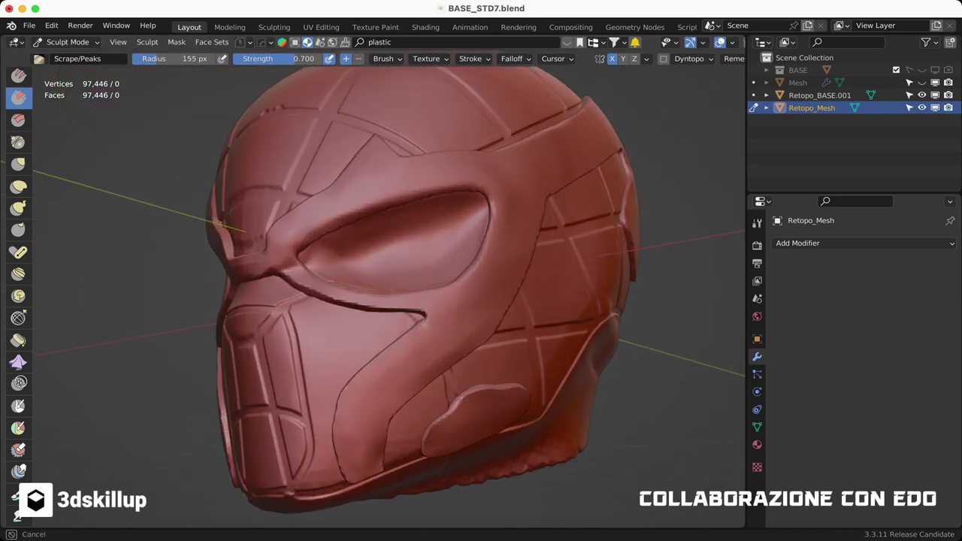
{"action": "key", "text": "KP_1"}
Step: Set up the Draw Sharp brush at 49 px radius with the Space stroke method
{"action": "left_click", "coordinate": [18, 104]}
{"action": "key", "text": "f"}
{"action": "left_click", "coordinate": [456, 220]}
{"action": "scroll", "coordinate": [403, 241], "scroll_direction": "up", "scroll_amount": 3}
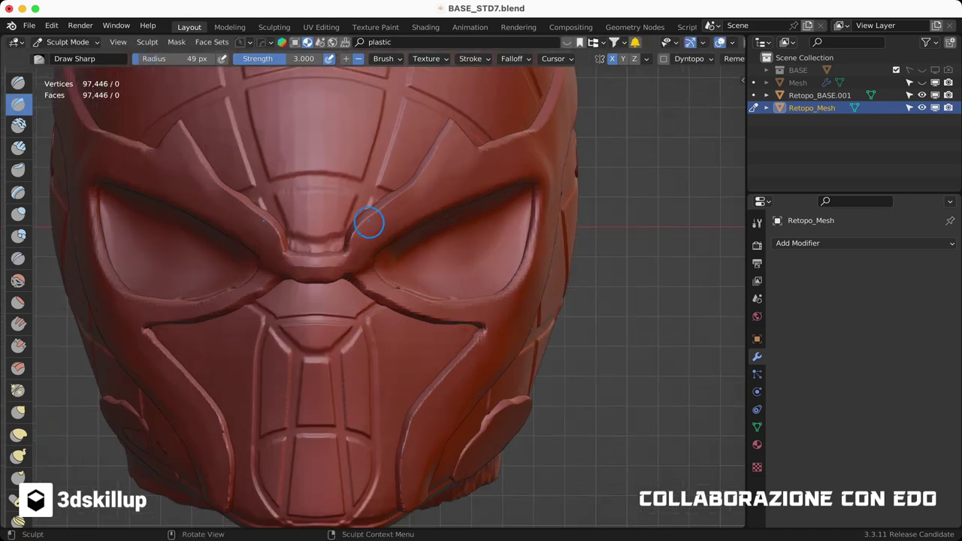
{"action": "left_click", "coordinate": [470, 59]}
{"action": "left_click", "coordinate": [470, 58]}
{"action": "scroll", "coordinate": [508, 83], "scroll_direction": "up", "scroll_amount": 1, "text": "ctrl"}
{"action": "scroll", "coordinate": [508, 83], "scroll_direction": "up", "scroll_amount": 2, "text": "ctrl"}
Step: Crease the brow ridge, then remesh with sampled voxel size 0.00081 m to 147,930 faces
{"action": "left_click_drag", "start_coordinate": [361, 242], "coordinate": [372, 229]}
{"action": "mouse_move", "coordinate": [552, 145]}
{"action": "middle_mouse_down"}
{"action": "mouse_move", "coordinate": [470, 208]}
{"action": "mouse_move", "coordinate": [384, 216]}
{"action": "middle_mouse_up"}
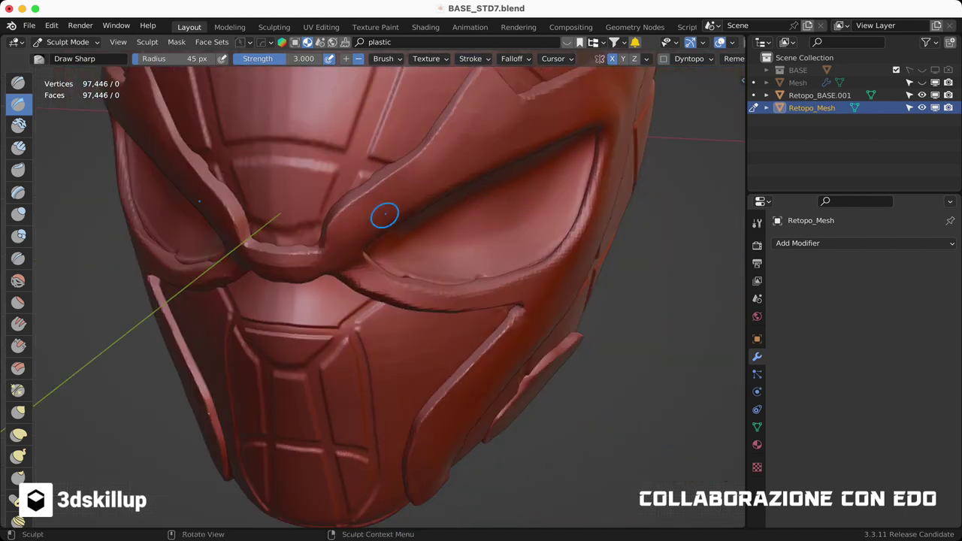
{"action": "key", "text": "KP_1"}
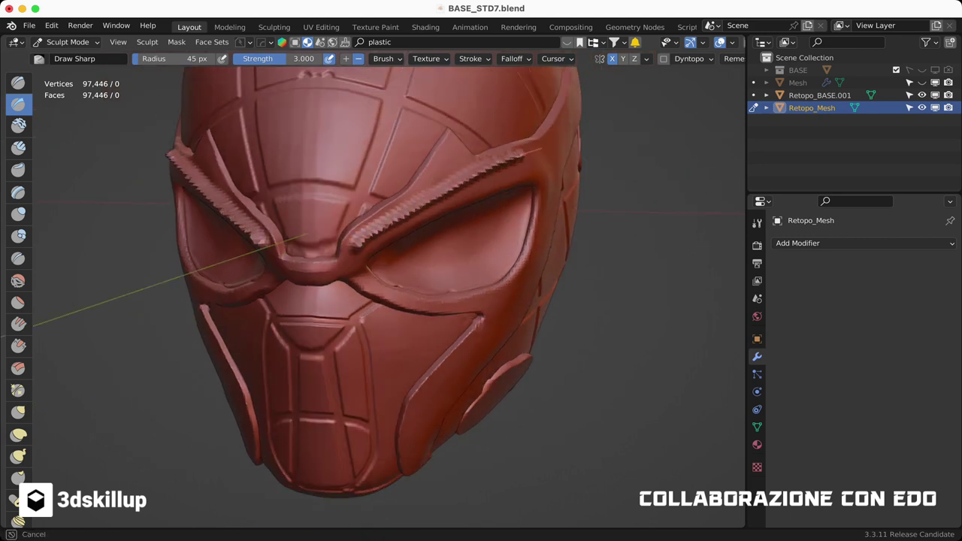
{"action": "mouse_move", "coordinate": [389, 226]}
{"action": "middle_mouse_down"}
{"action": "mouse_move", "coordinate": [516, 183]}
{"action": "mouse_move", "coordinate": [451, 225]}
{"action": "mouse_move", "coordinate": [490, 221]}
{"action": "mouse_move", "coordinate": [337, 221]}
{"action": "mouse_move", "coordinate": [256, 274]}
{"action": "middle_mouse_up"}
{"action": "left_click", "coordinate": [734, 59]}
{"action": "left_click", "coordinate": [612, 199]}
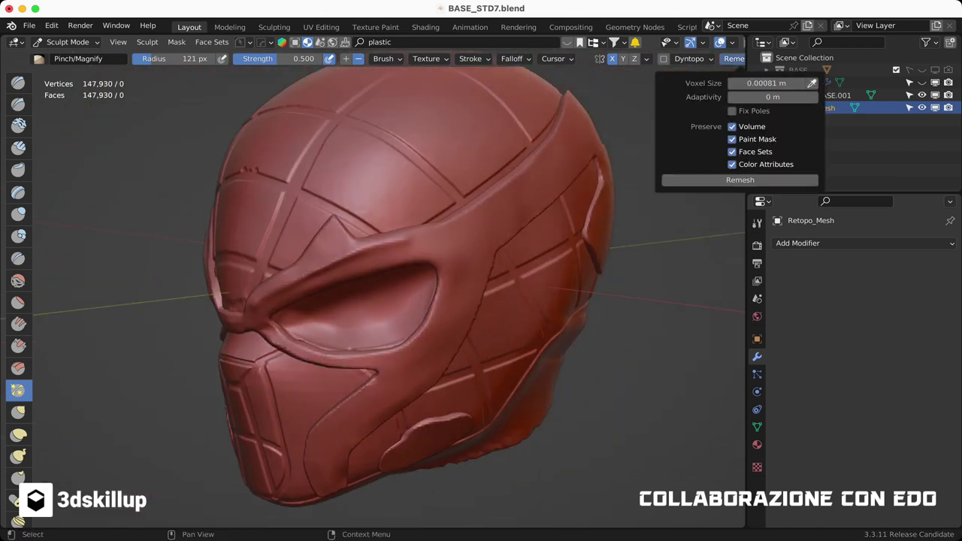
Step: Sharpen the eye band and nearby panel lines with Draw Sharp, resizing the brush radius
{"action": "scroll", "coordinate": [415, 242], "scroll_direction": "up", "scroll_amount": 3}
{"action": "middle_click_drag", "start_coordinate": [414, 243], "coordinate": [81, 261]}
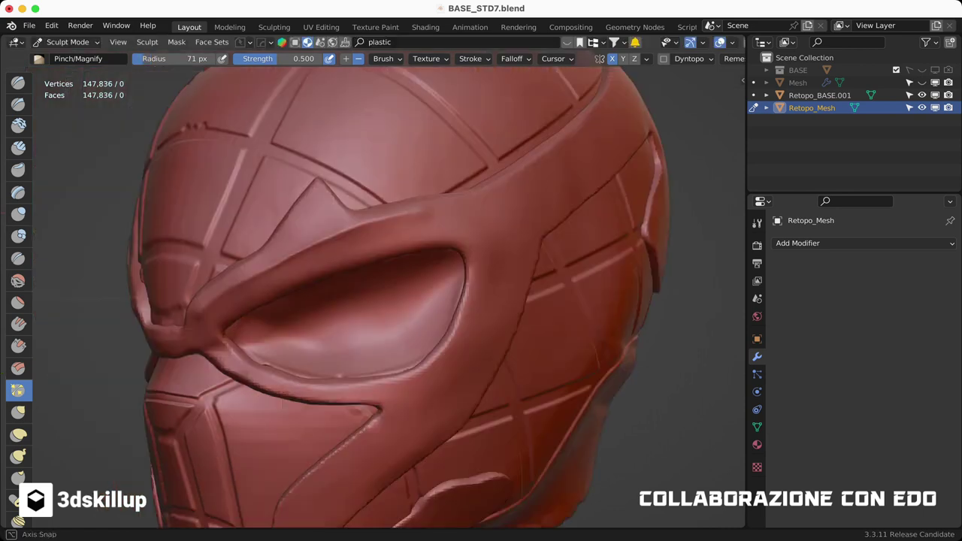
{"action": "mouse_move", "coordinate": [406, 167]}
{"action": "middle_mouse_down"}
{"action": "mouse_move", "coordinate": [463, 164]}
{"action": "mouse_move", "coordinate": [354, 161]}
{"action": "mouse_move", "coordinate": [450, 155]}
{"action": "middle_mouse_up"}
{"action": "left_click", "coordinate": [18, 103]}
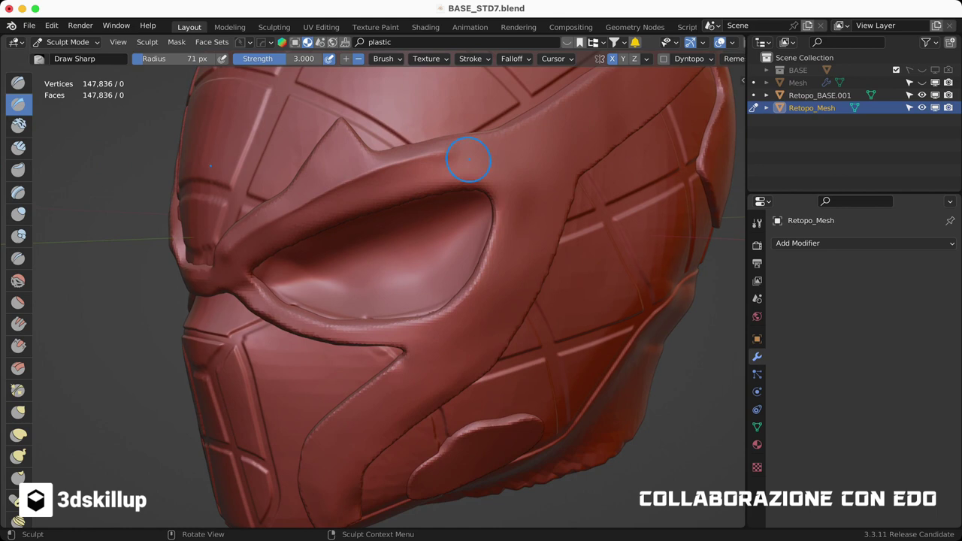
{"action": "middle_click_drag", "start_coordinate": [504, 192], "coordinate": [240, 257]}
{"action": "middle_click_drag", "start_coordinate": [354, 161], "coordinate": [534, 176]}
{"action": "mouse_move", "coordinate": [488, 248]}
{"action": "middle_mouse_down"}
{"action": "mouse_move", "coordinate": [465, 189]}
{"action": "mouse_move", "coordinate": [502, 215]}
{"action": "mouse_move", "coordinate": [454, 269]}
{"action": "middle_mouse_up"}
{"action": "mouse_move", "coordinate": [364, 323]}
{"action": "middle_mouse_down"}
{"action": "mouse_move", "coordinate": [361, 347]}
{"action": "mouse_move", "coordinate": [493, 253]}
{"action": "mouse_move", "coordinate": [437, 332]}
{"action": "mouse_move", "coordinate": [376, 353]}
{"action": "mouse_move", "coordinate": [353, 376]}
{"action": "mouse_move", "coordinate": [361, 412]}
{"action": "middle_mouse_up"}
{"action": "scroll", "coordinate": [493, 253], "scroll_direction": "down", "scroll_amount": 3}
{"action": "scroll", "coordinate": [353, 375], "scroll_direction": "up", "scroll_amount": 4}
{"action": "key", "text": "f"}
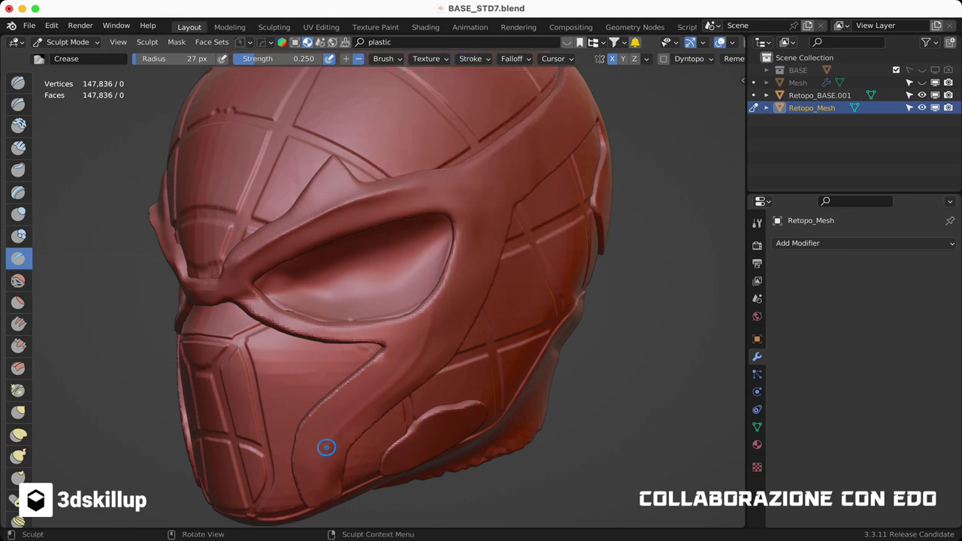
Step: Orbit the sculpt through front and left three-quarter views to inspect the face
{"action": "mouse_move", "coordinate": [413, 357]}
{"action": "middle_mouse_down"}
{"action": "mouse_move", "coordinate": [421, 361]}
{"action": "mouse_move", "coordinate": [373, 373]}
{"action": "middle_mouse_up"}
{"action": "scroll", "coordinate": [441, 354], "scroll_direction": "down", "scroll_amount": 3}
{"action": "middle_click_drag", "start_coordinate": [458, 328], "coordinate": [397, 404]}
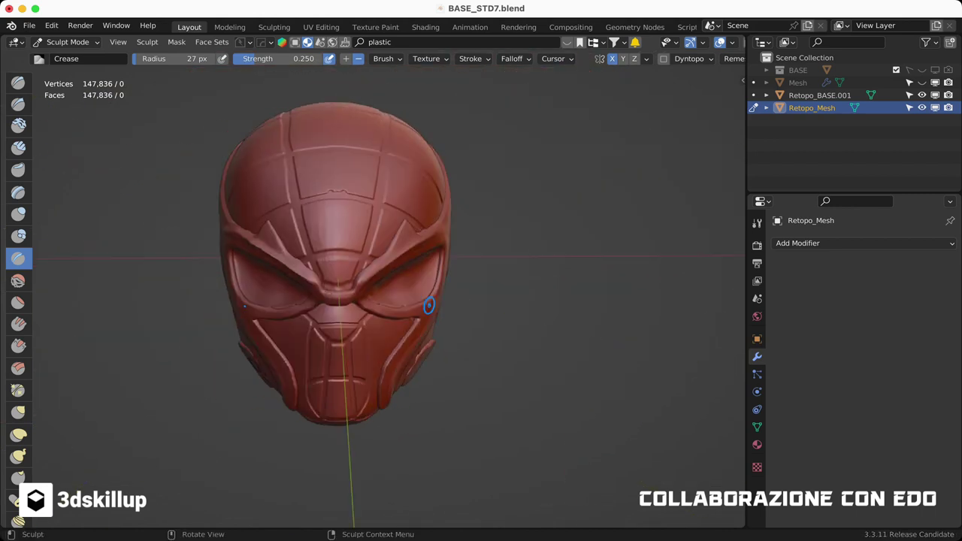
{"action": "middle_click_drag", "start_coordinate": [453, 339], "coordinate": [653, 170]}
{"action": "middle_click_drag", "start_coordinate": [463, 267], "coordinate": [381, 316]}
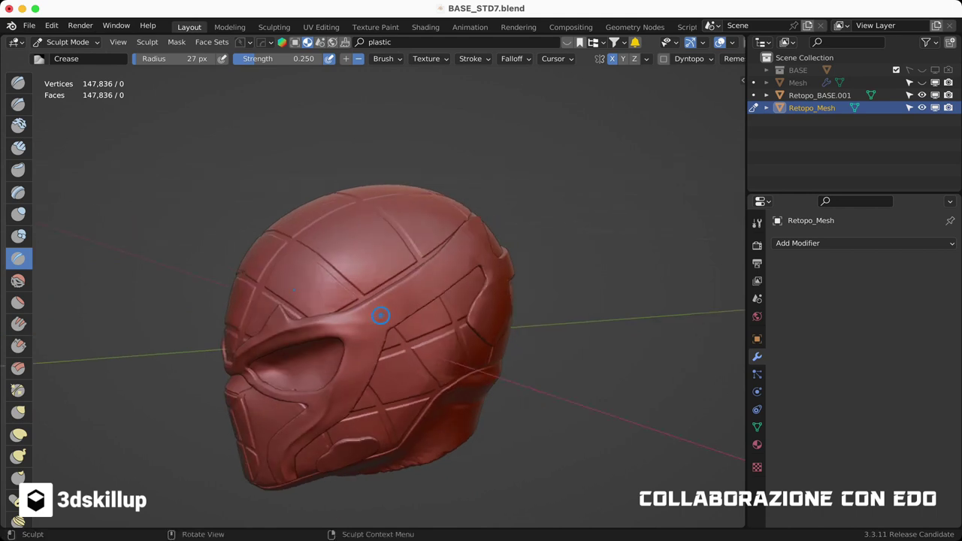
{"action": "middle_click_drag", "start_coordinate": [285, 158], "coordinate": [240, 147]}
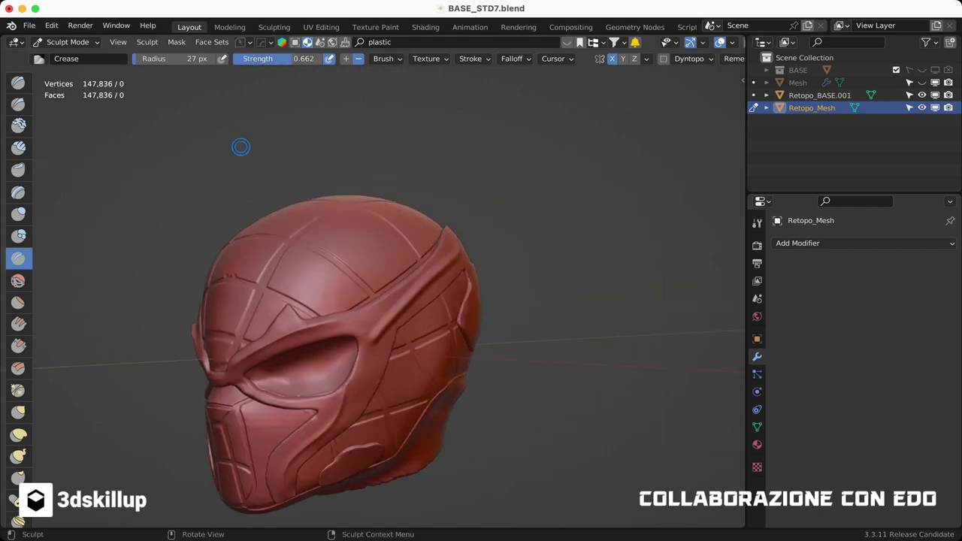
{"action": "middle_click_drag", "start_coordinate": [376, 301], "coordinate": [316, 293]}
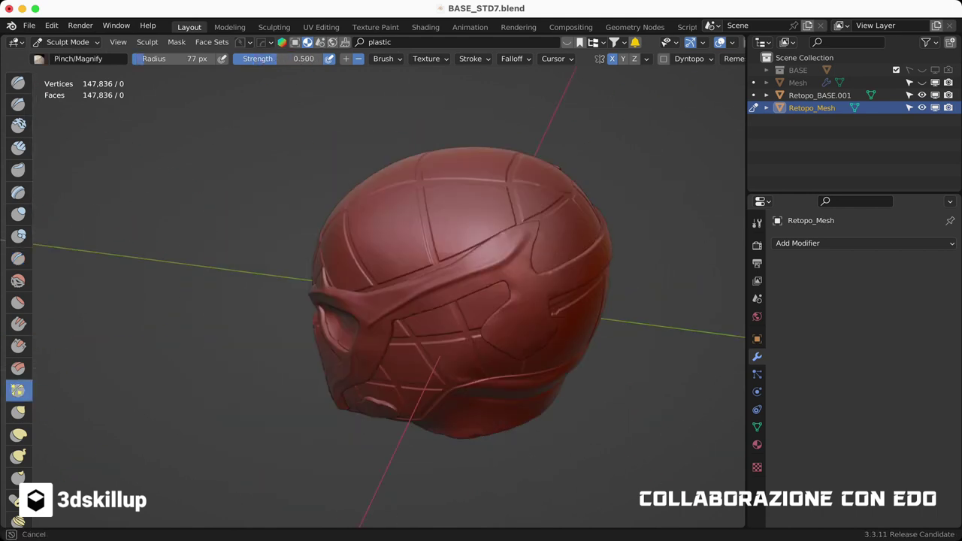
{"action": "mouse_move", "coordinate": [526, 271]}
{"action": "middle_mouse_down"}
{"action": "mouse_move", "coordinate": [556, 258]}
{"action": "mouse_move", "coordinate": [481, 248]}
{"action": "middle_mouse_up"}
Step: Inspect the eye up close, then the helmet's back-left, top and back
{"action": "scroll", "coordinate": [481, 248], "scroll_direction": "up", "scroll_amount": 4}
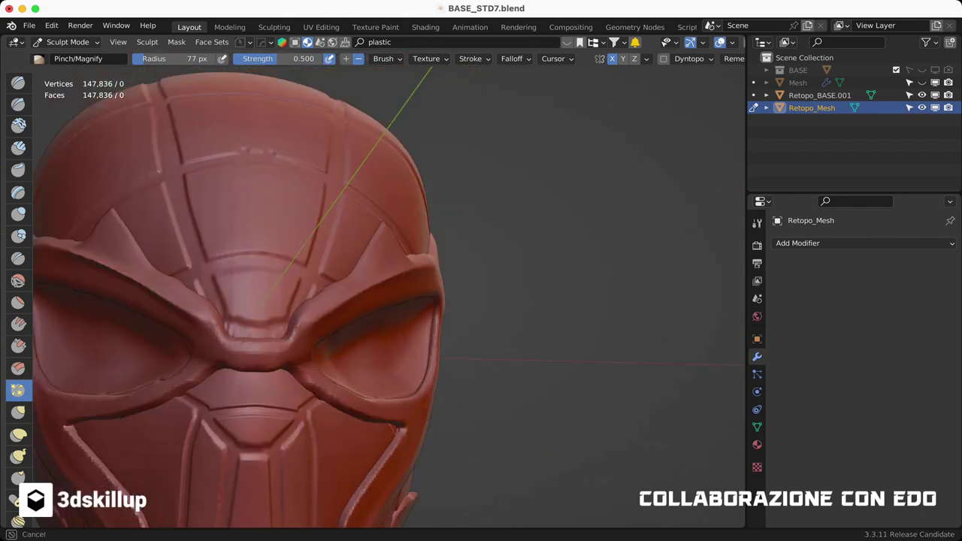
{"action": "middle_click_drag", "start_coordinate": [376, 300], "coordinate": [316, 361]}
{"action": "scroll", "coordinate": [529, 361], "scroll_direction": "down", "scroll_amount": 3}
{"action": "middle_click_drag", "start_coordinate": [528, 360], "coordinate": [406, 345]}
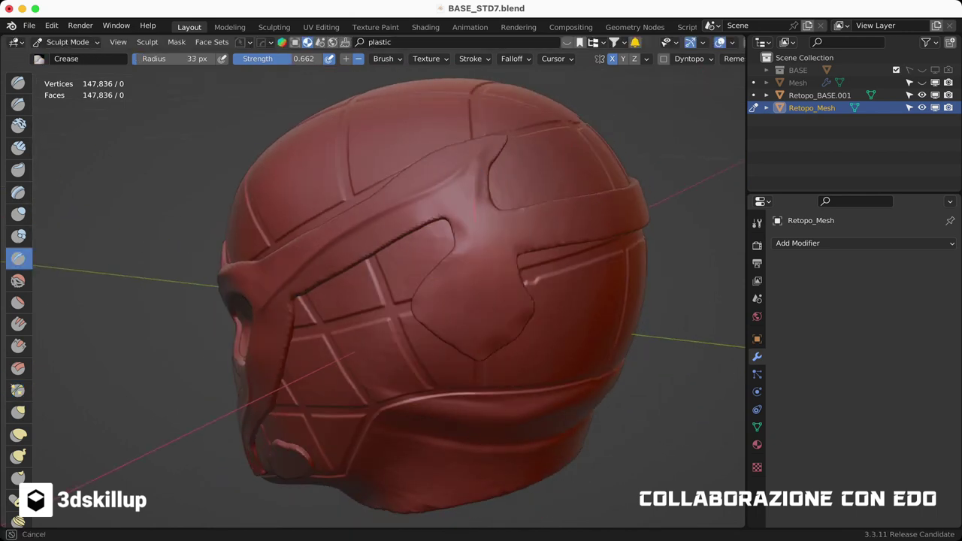
{"action": "middle_click_drag", "start_coordinate": [457, 274], "coordinate": [81, 157]}
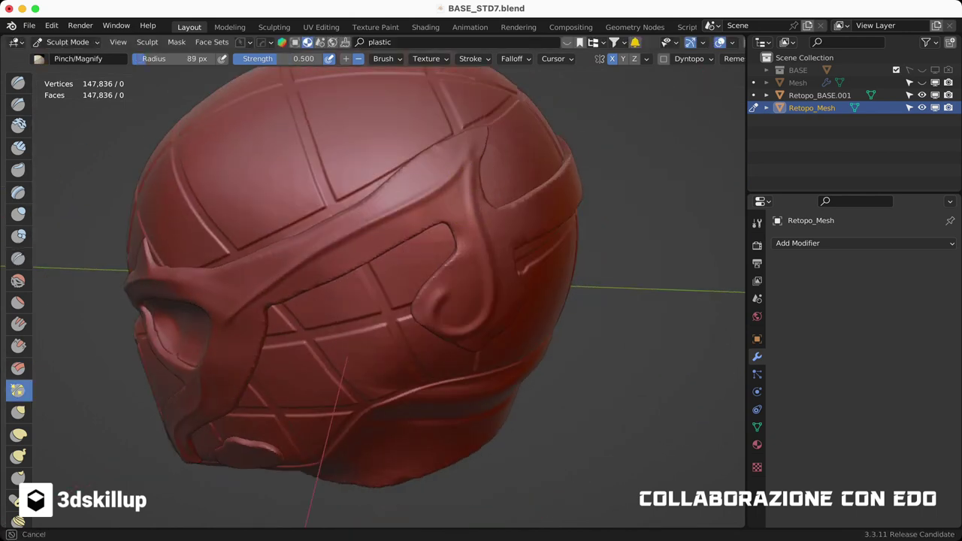
{"action": "scroll", "coordinate": [526, 215], "scroll_direction": "down", "scroll_amount": 3}
{"action": "scroll", "coordinate": [526, 215], "scroll_direction": "up", "scroll_amount": 3}
{"action": "mouse_move", "coordinate": [526, 214]}
{"action": "middle_mouse_down"}
{"action": "mouse_move", "coordinate": [421, 226]}
{"action": "mouse_move", "coordinate": [243, 273]}
{"action": "middle_mouse_up"}
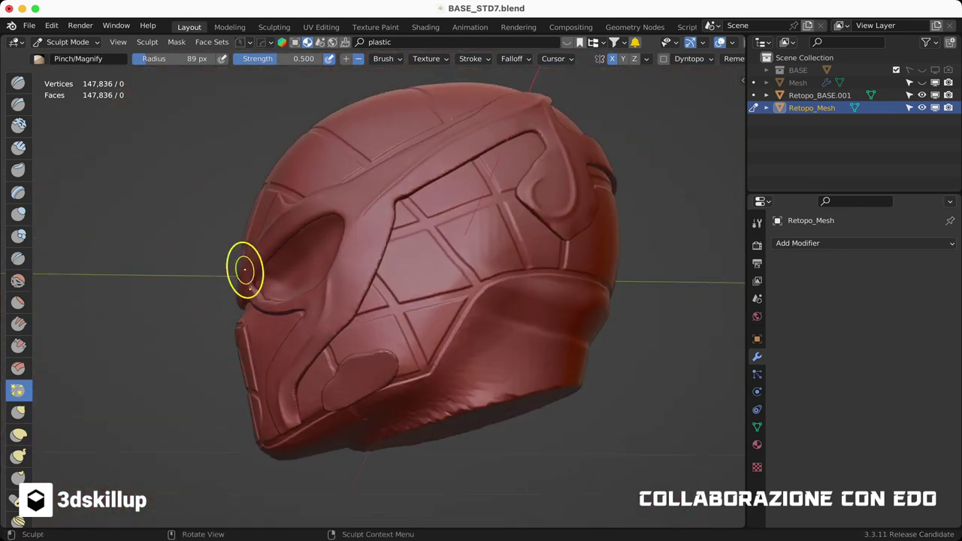
Step: Select the Scrape/Peaks brush at 89 px radius and 0.700 strength, viewing from the front
{"action": "left_click", "coordinate": [18, 346]}
{"action": "scroll", "coordinate": [375, 300], "scroll_direction": "up", "scroll_amount": 4}
{"action": "mouse_move", "coordinate": [376, 301]}
{"action": "middle_mouse_down"}
{"action": "mouse_move", "coordinate": [360, 293]}
{"action": "mouse_move", "coordinate": [398, 263]}
{"action": "mouse_move", "coordinate": [428, 259]}
{"action": "middle_mouse_up"}
{"action": "scroll", "coordinate": [521, 337], "scroll_direction": "down", "scroll_amount": 5}
{"action": "mouse_move", "coordinate": [481, 331]}
{"action": "middle_mouse_down"}
{"action": "mouse_move", "coordinate": [522, 338]}
{"action": "mouse_move", "coordinate": [529, 442]}
{"action": "middle_mouse_up"}
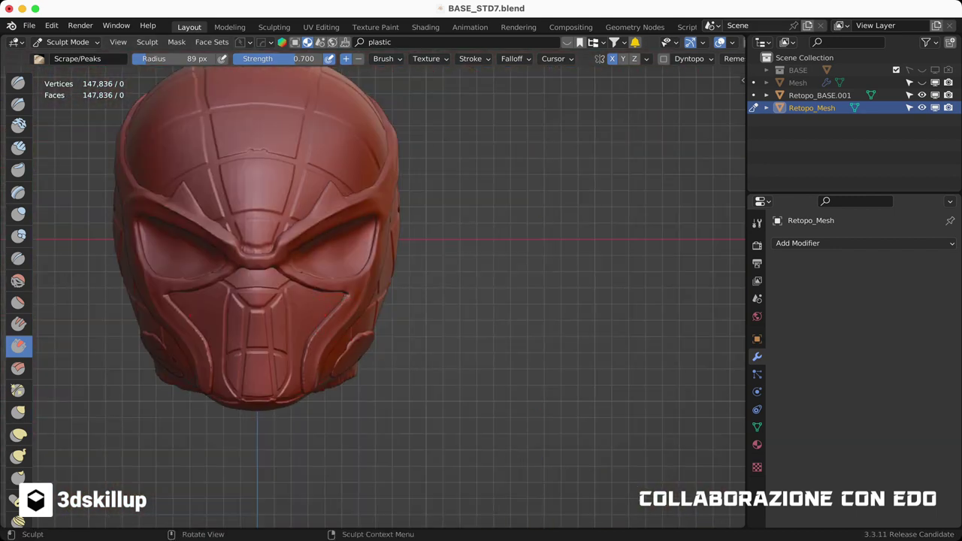
Step: Add a Plane rotated 90° on X, shrink it and move it onto the forehead
{"action": "key", "text": "shift+a"}
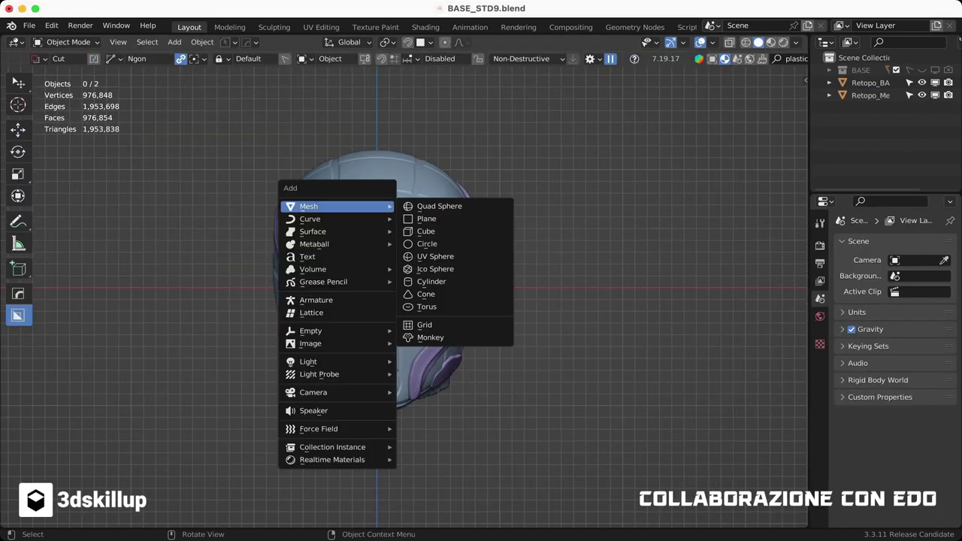
{"action": "left_click", "coordinate": [424, 204]}
{"action": "key", "text": "s"}
{"action": "left_click", "coordinate": [418, 310]}
{"action": "type", "text": "rx90"}
{"action": "key", "text": "Return"}
{"action": "key", "text": "g"}
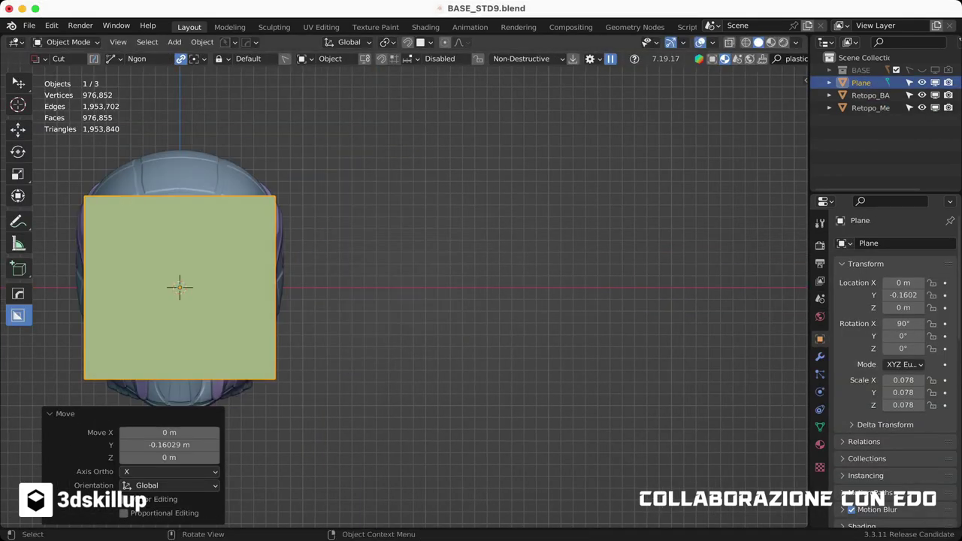
{"action": "key", "text": "s"}
{"action": "key", "text": "g"}
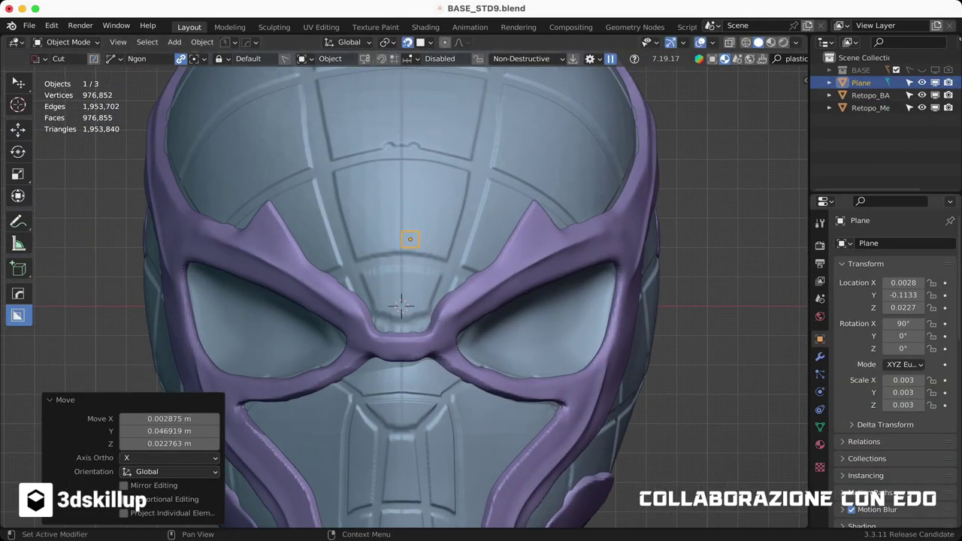
{"action": "scroll", "coordinate": [894, 338], "scroll_direction": "down", "scroll_amount": 5}
Step: In vertex mode, snap the plane onto the forehead panel, extrude along the top groove, and delete a stray vertex
{"action": "key", "text": "Tab"}
{"action": "key", "text": "1"}
{"action": "key", "text": "g"}
{"action": "left_click", "coordinate": [408, 208]}
{"action": "scroll", "coordinate": [409, 239], "scroll_direction": "up", "scroll_amount": 3}
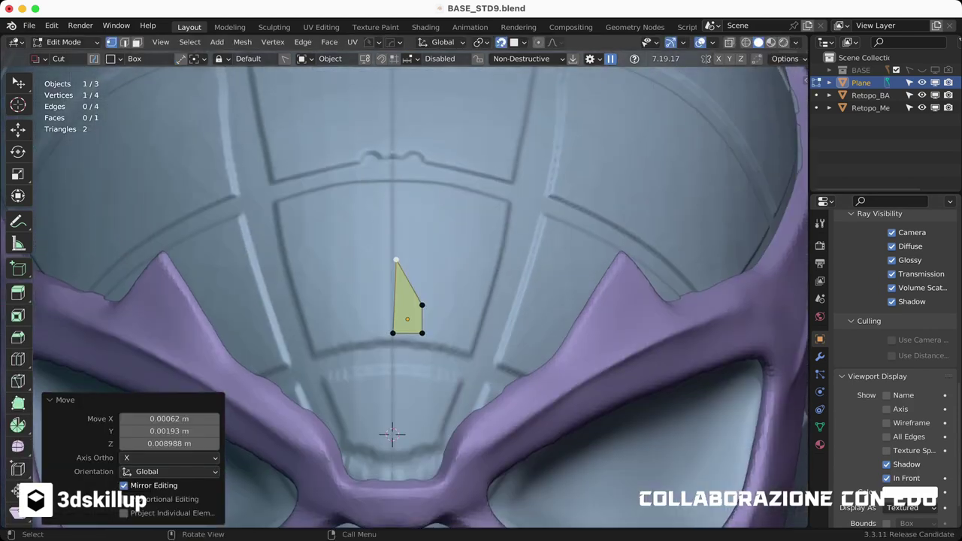
{"action": "key", "text": "g"}
{"action": "key", "text": "e"}
{"action": "left_click", "coordinate": [398, 184]}
{"action": "key", "text": "e"}
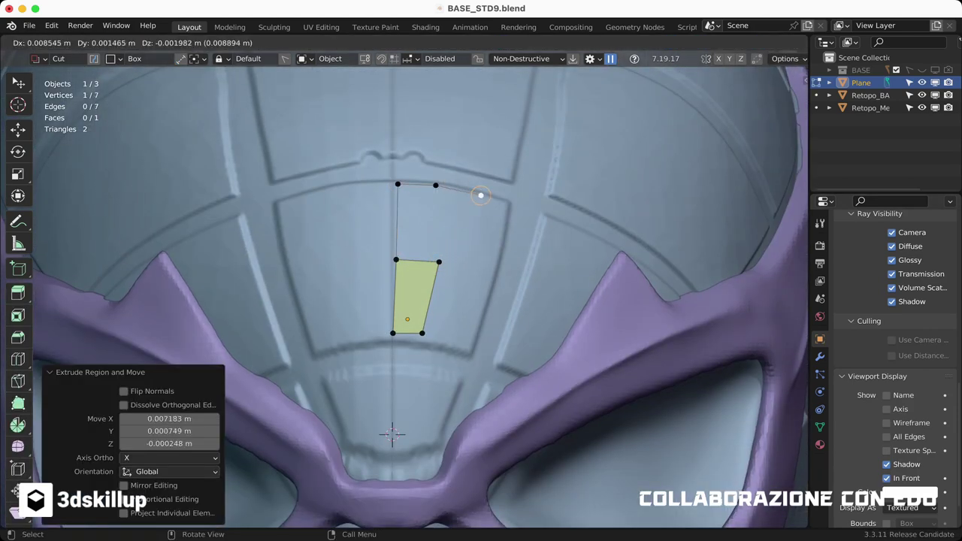
{"action": "left_click", "coordinate": [439, 261]}
{"action": "key", "text": "Delete"}
Step: Reposition the bottom vertices along the groove and join two vertices with an edge
{"action": "left_click", "coordinate": [422, 333]}
{"action": "key", "text": "g"}
{"action": "left_click", "coordinate": [422, 339]}
{"action": "left_click", "coordinate": [396, 260]}
{"action": "key", "text": "g"}
{"action": "left_click", "coordinate": [422, 261]}
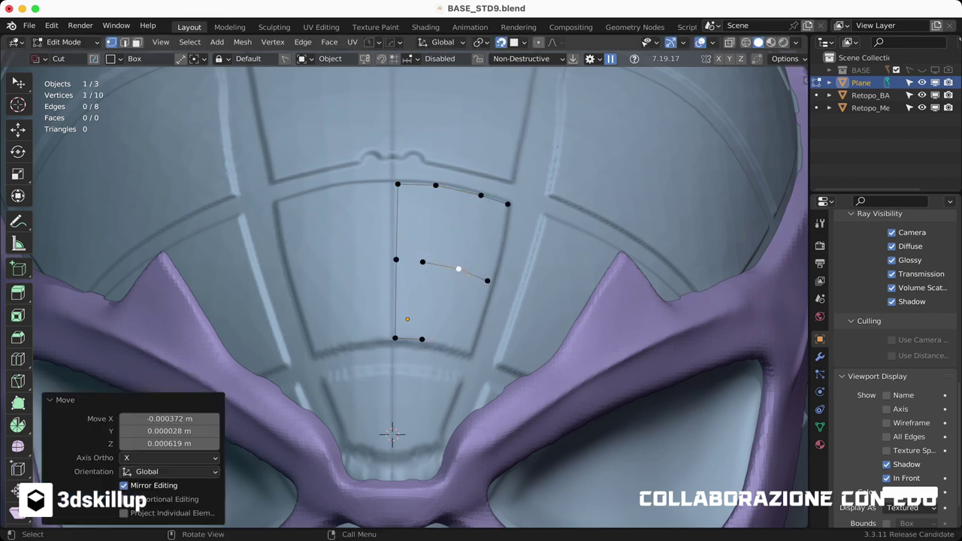
{"action": "left_click", "coordinate": [396, 260], "text": "shift"}
{"action": "key", "text": "f"}
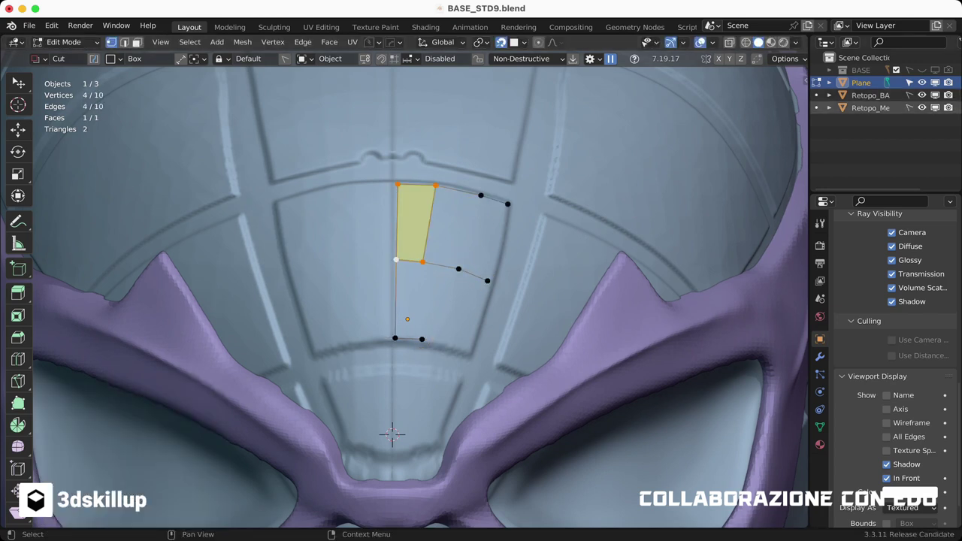
{"action": "left_click", "coordinate": [422, 263]}
Step: Extrude vertices from the bottom corner and fill quad faces on the right side
{"action": "left_click", "coordinate": [422, 339]}
{"action": "key", "text": "e"}
{"action": "left_click", "coordinate": [445, 342]}
{"action": "key", "text": "e"}
{"action": "left_click", "coordinate": [471, 351]}
{"action": "key", "text": "f"}
{"action": "key", "text": "g"}
{"action": "key", "text": "g"}
{"action": "key", "text": "f"}
{"action": "key", "text": "f"}
Step: Move edge vertices to follow the groove and extrude new vertices above the top edge
{"action": "middle_click_drag", "start_coordinate": [391, 433], "coordinate": [644, 387]}
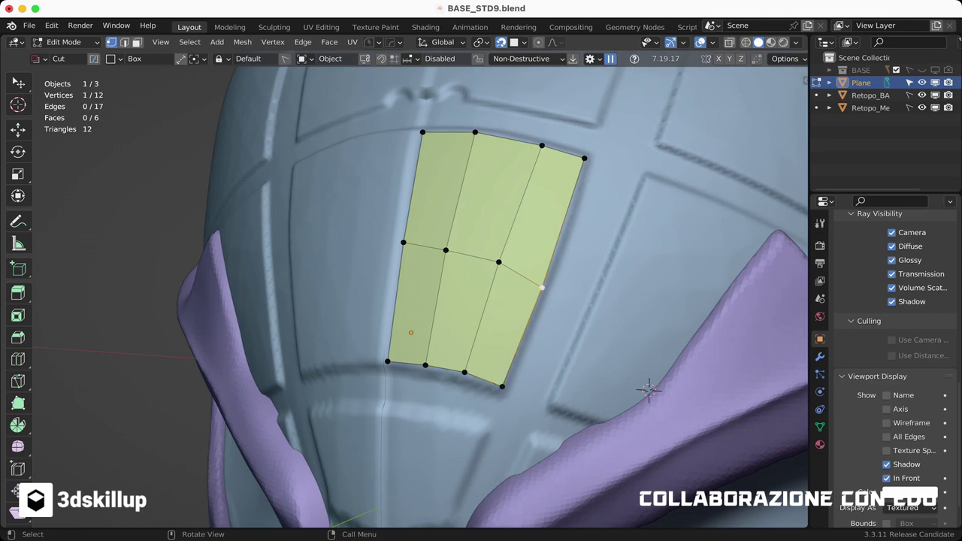
{"action": "left_click", "coordinate": [597, 369]}
{"action": "key", "text": "g"}
{"action": "left_click", "coordinate": [597, 369]}
{"action": "key", "text": "e"}
{"action": "left_click", "coordinate": [360, 284]}
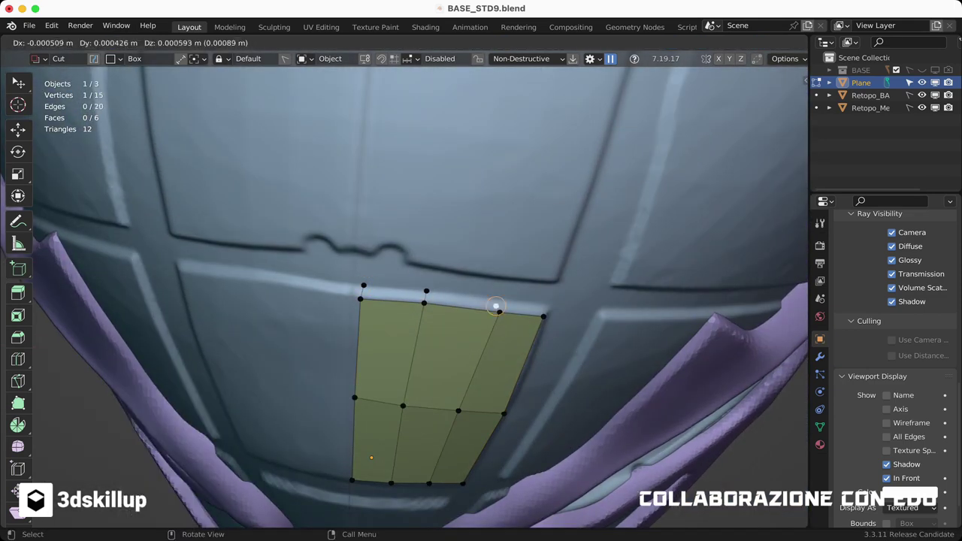
{"action": "middle_click_drag", "start_coordinate": [361, 284], "coordinate": [681, 280]}
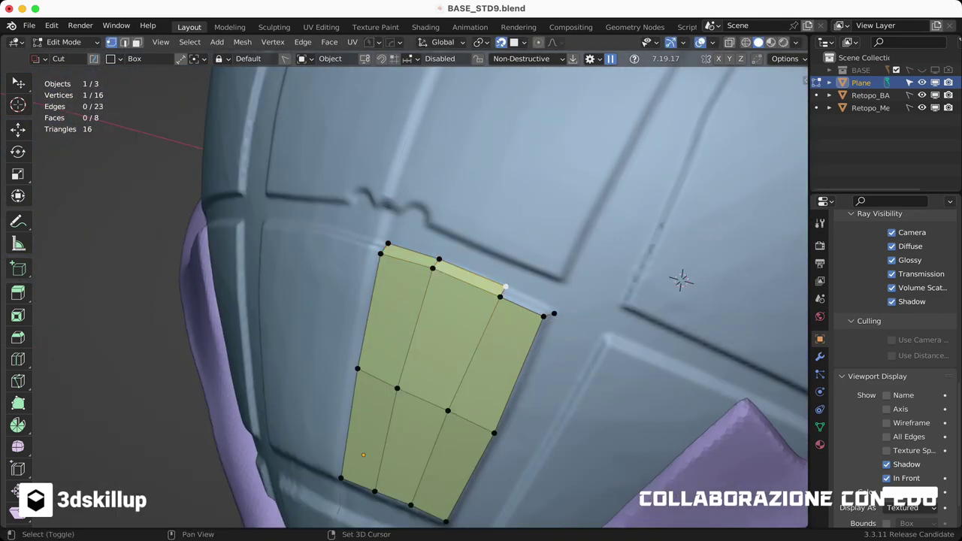
{"action": "key", "text": "g"}
{"action": "left_click", "coordinate": [681, 280]}
Step: Place the extruded vertex and fill the gap on the right with a face
{"action": "middle_click_drag", "start_coordinate": [681, 280], "coordinate": [639, 225]}
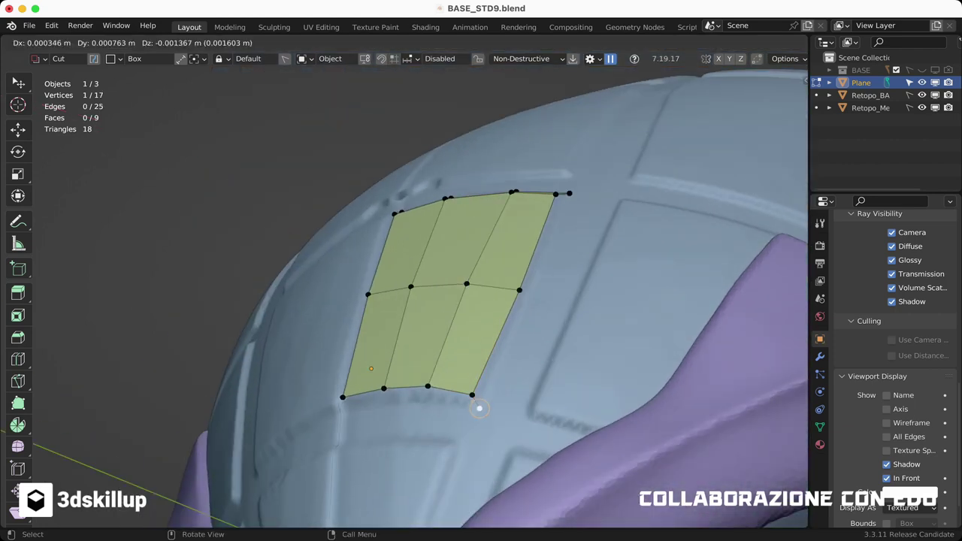
{"action": "left_click", "coordinate": [479, 409]}
{"action": "middle_click_drag", "start_coordinate": [529, 298], "coordinate": [508, 297]}
{"action": "key", "text": "f"}
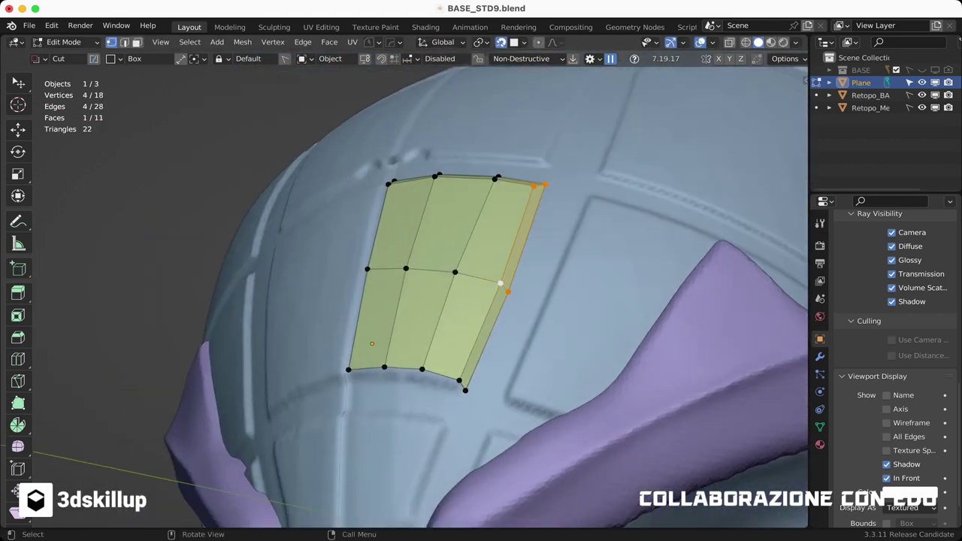
{"action": "middle_click_drag", "start_coordinate": [567, 444], "coordinate": [379, 340]}
{"action": "left_click", "coordinate": [380, 339]}
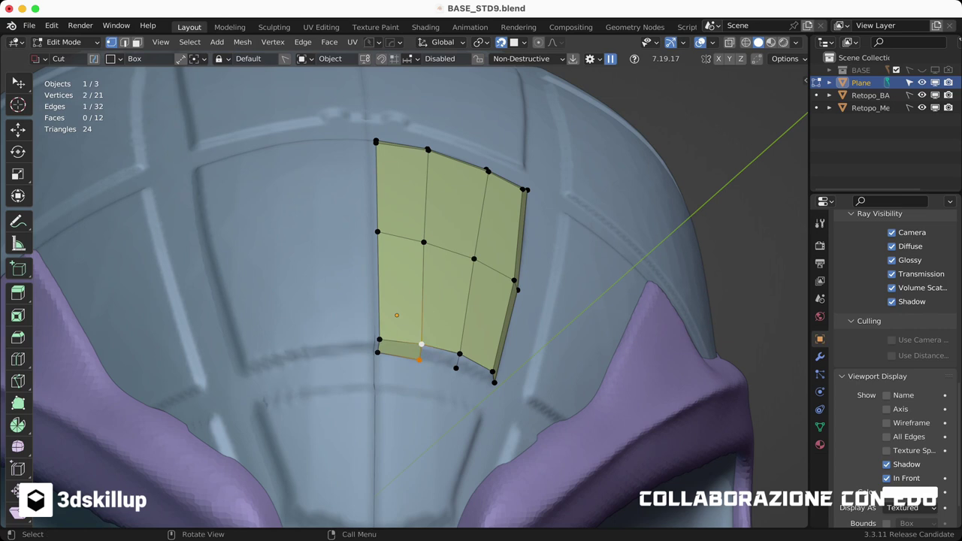
{"action": "middle_click_drag", "start_coordinate": [451, 338], "coordinate": [397, 301]}
Step: Return to Object Mode and set the origin to the 3D Cursor so the patch mirrors across X
{"action": "key", "text": "ctrl+Tab"}
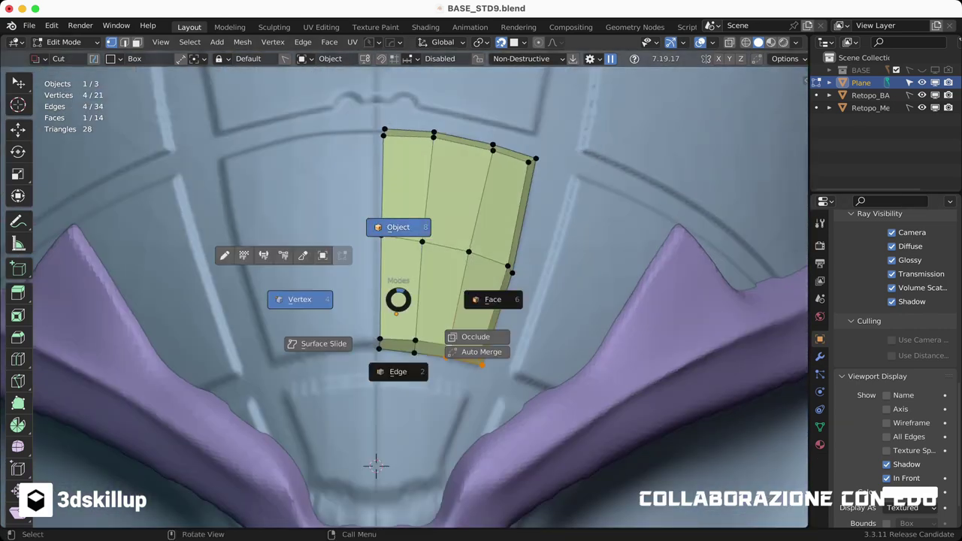
{"action": "left_click", "coordinate": [396, 223]}
{"action": "mouse_move", "coordinate": [376, 466]}
{"action": "middle_mouse_down", "text": "ctrl"}
{"action": "mouse_move", "coordinate": [390, 374]}
{"action": "mouse_move", "coordinate": [380, 436]}
{"action": "middle_mouse_up", "text": "ctrl"}
{"action": "left_click", "coordinate": [202, 42]}
{"action": "left_click", "coordinate": [353, 95]}
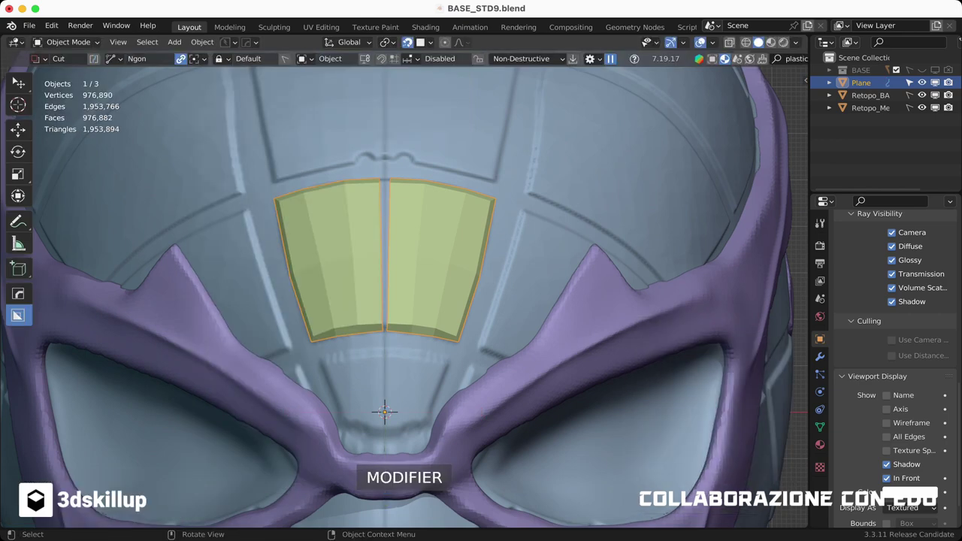
Step: Back in Edit Mode, move the top vertices of the patch along the groove
{"action": "key", "text": "Tab"}
{"action": "scroll", "coordinate": [384, 411], "scroll_direction": "up", "scroll_amount": 3}
{"action": "key", "text": "g"}
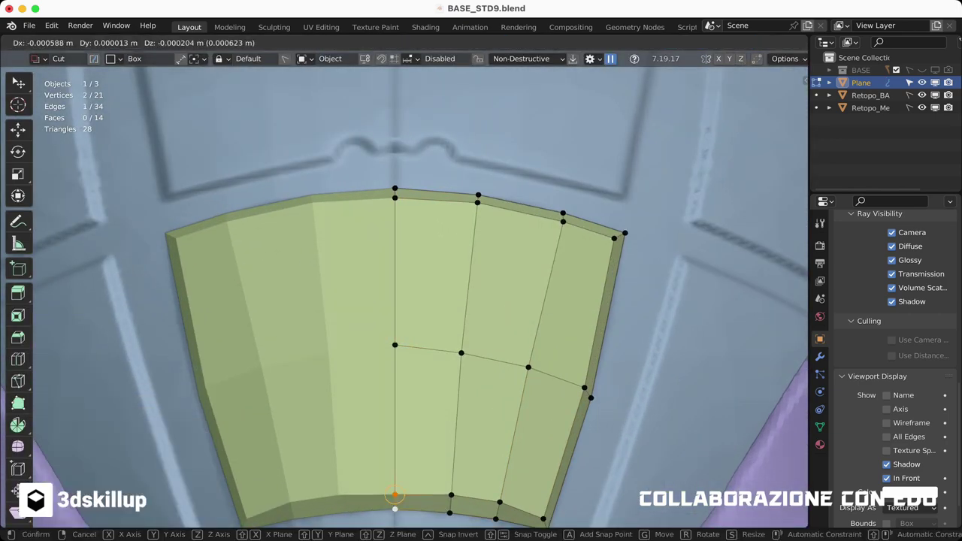
{"action": "left_click", "coordinate": [394, 496]}
{"action": "scroll", "coordinate": [395, 496], "scroll_direction": "down", "scroll_amount": 3}
{"action": "middle_click_drag", "start_coordinate": [451, 375], "coordinate": [658, 336]}
{"action": "scroll", "coordinate": [658, 337], "scroll_direction": "up", "scroll_amount": 3}
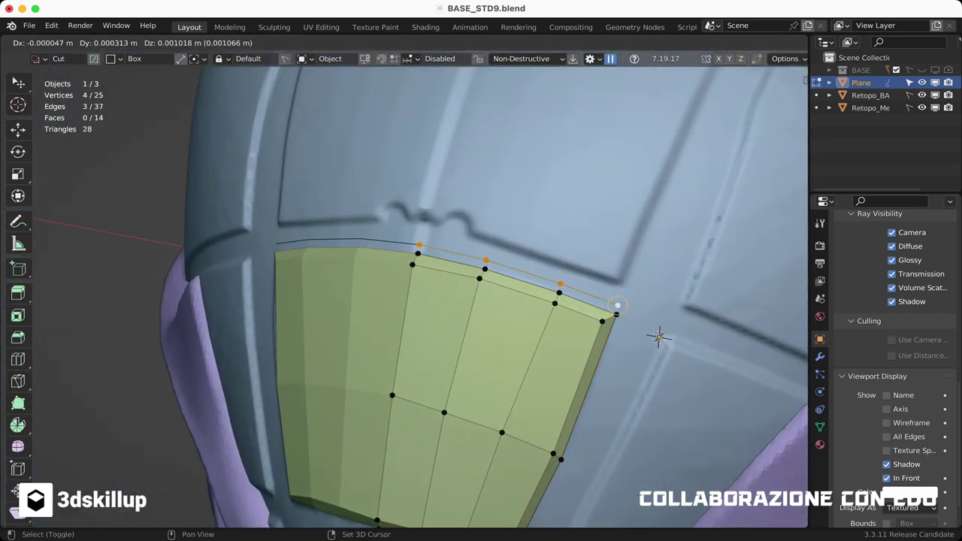
{"action": "left_click", "coordinate": [658, 337]}
{"action": "left_click", "coordinate": [498, 240]}
{"action": "key", "text": "g"}
{"action": "left_click", "coordinate": [521, 353]}
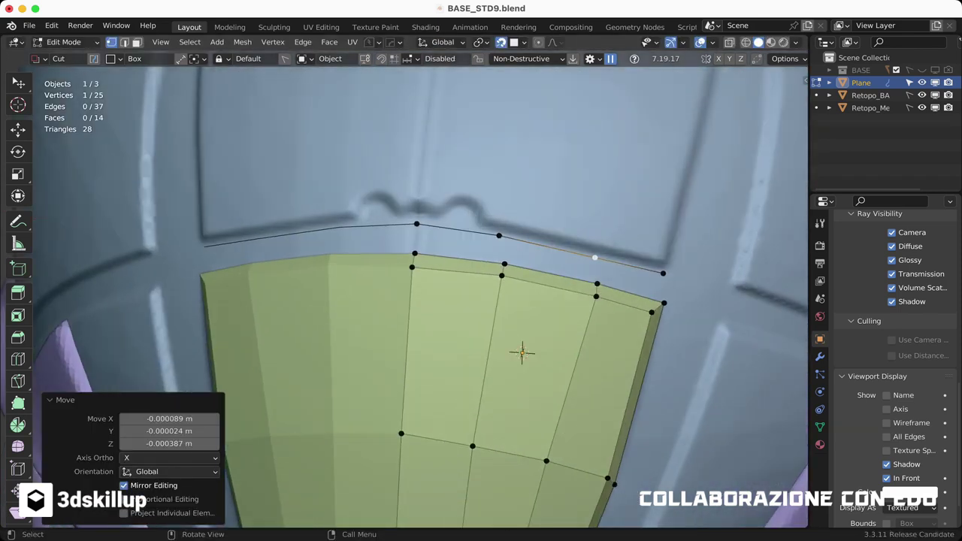
Step: Connect two vertices and fill quads along the patch's top strip
{"action": "left_click", "coordinate": [414, 254]}
{"action": "left_click", "coordinate": [416, 224], "text": "shift"}
{"action": "key", "text": "f"}
{"action": "key", "text": "f"}
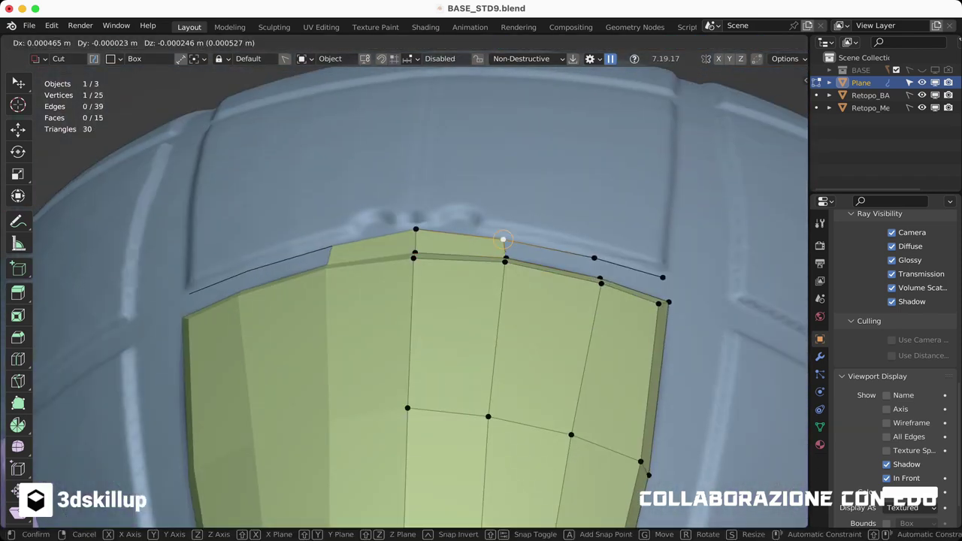
{"action": "key", "text": "f"}
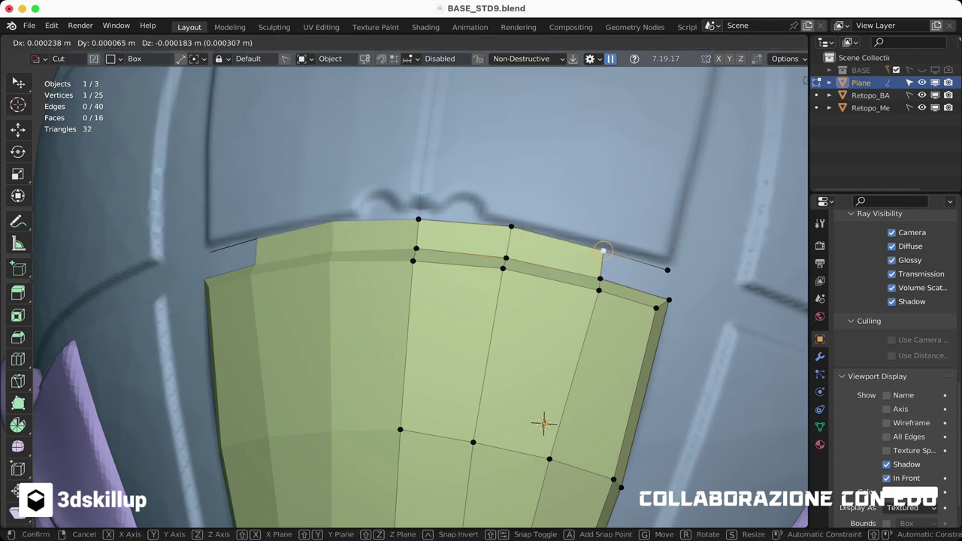
{"action": "key", "text": "f"}
{"action": "left_click_drag", "start_coordinate": [667, 269], "coordinate": [670, 262]}
{"action": "mouse_move", "coordinate": [481, 301]}
{"action": "middle_mouse_down"}
{"action": "mouse_move", "coordinate": [451, 315]}
{"action": "mouse_move", "coordinate": [496, 285]}
{"action": "middle_mouse_up"}
Step: Select the top vertices and slide the edges along the surface onto the groove
{"action": "left_click", "coordinate": [422, 224]}
{"action": "left_click", "coordinate": [511, 227], "text": "shift"}
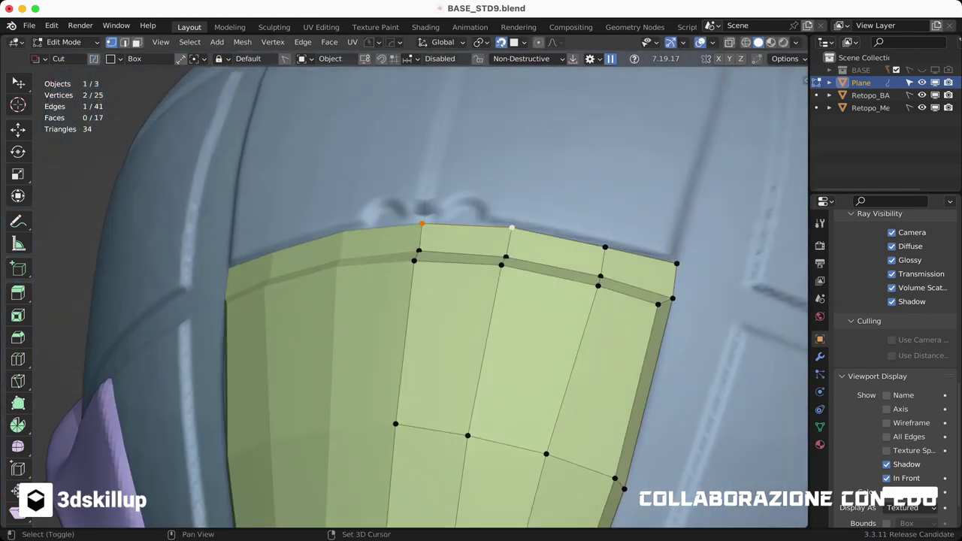
{"action": "left_click", "coordinate": [668, 247]}
{"action": "mouse_move", "coordinate": [668, 247]}
{"action": "middle_mouse_down"}
{"action": "mouse_move", "coordinate": [693, 209]}
{"action": "mouse_move", "coordinate": [258, 197]}
{"action": "middle_mouse_up"}
{"action": "key", "text": "g"}
{"action": "key", "text": "g"}
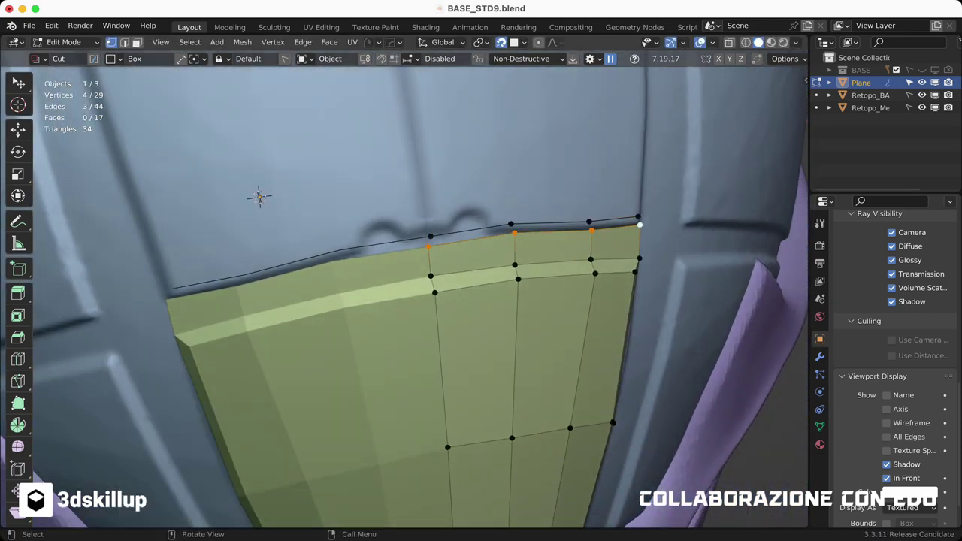
{"action": "left_click", "coordinate": [635, 234]}
{"action": "middle_click_drag", "start_coordinate": [635, 234], "coordinate": [526, 218]}
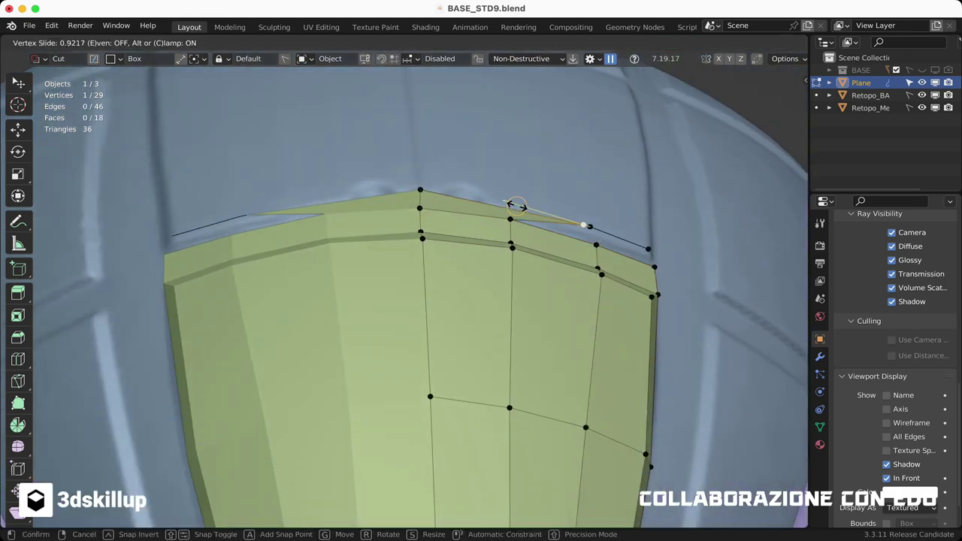
{"action": "left_click", "coordinate": [441, 492]}
{"action": "mouse_move", "coordinate": [421, 481]}
{"action": "middle_mouse_down"}
{"action": "mouse_move", "coordinate": [441, 493]}
{"action": "mouse_move", "coordinate": [640, 178]}
{"action": "mouse_move", "coordinate": [576, 250]}
{"action": "middle_mouse_up"}
Step: Fill the top-right corner faces, adjust the corner vertex, and extrude the top edge upward
{"action": "key", "text": "f"}
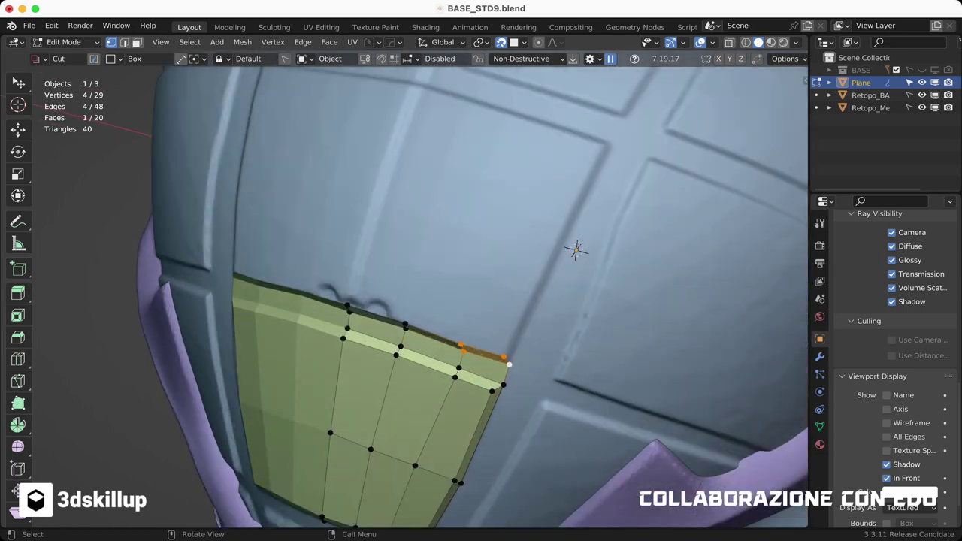
{"action": "left_click", "coordinate": [516, 307]}
{"action": "middle_click_drag", "start_coordinate": [516, 306], "coordinate": [466, 286]}
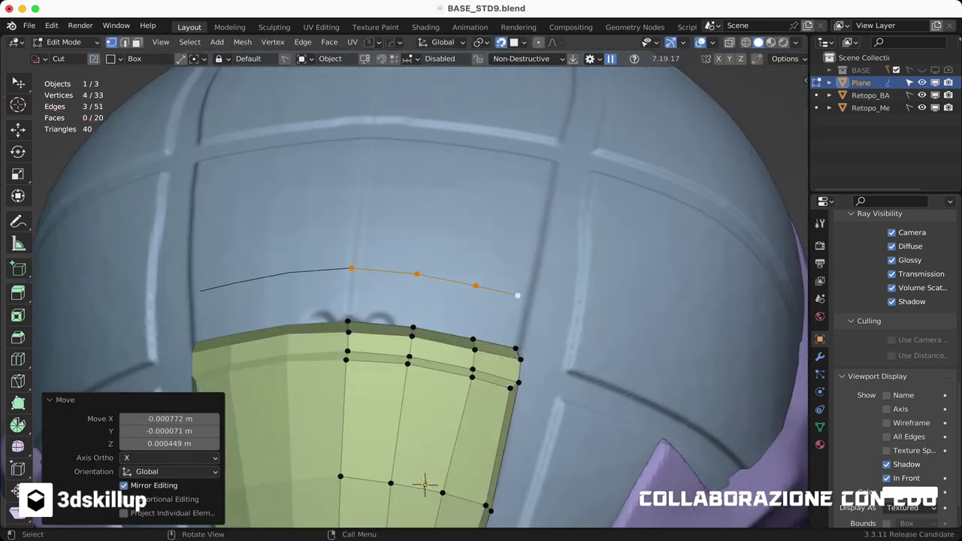
{"action": "key", "text": "f"}
{"action": "key", "text": "f"}
{"action": "key", "text": "g"}
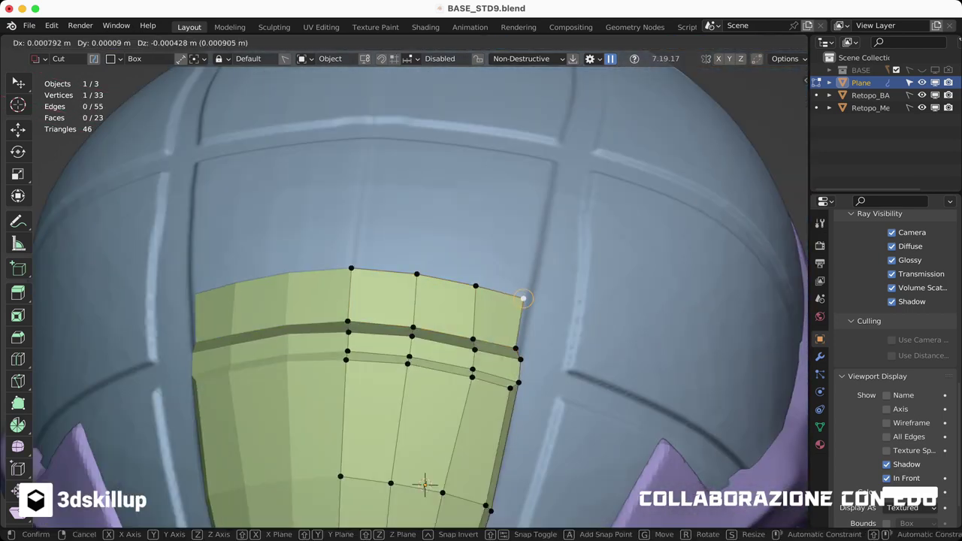
{"action": "left_click", "coordinate": [521, 298]}
{"action": "middle_click_drag", "start_coordinate": [522, 298], "coordinate": [511, 352]}
{"action": "left_click", "coordinate": [509, 360]}
{"action": "key", "text": "g"}
{"action": "key", "text": "g"}
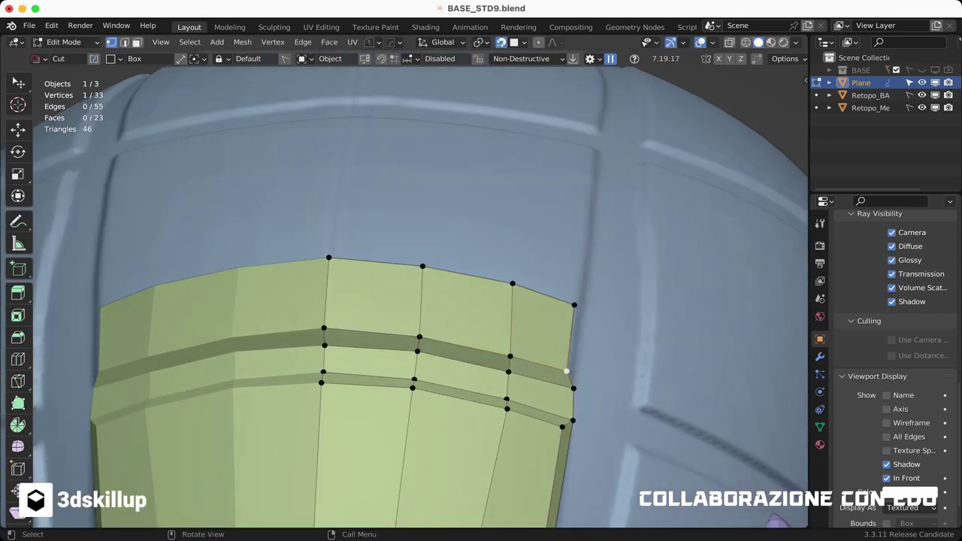
{"action": "middle_click_drag", "start_coordinate": [571, 369], "coordinate": [621, 395]}
{"action": "key", "text": "e"}
{"action": "left_click", "coordinate": [466, 199]}
Step: Extrude the strip up to the groove corner, fill the gap, and snap a vertex onto the groove
{"action": "key", "text": "e"}
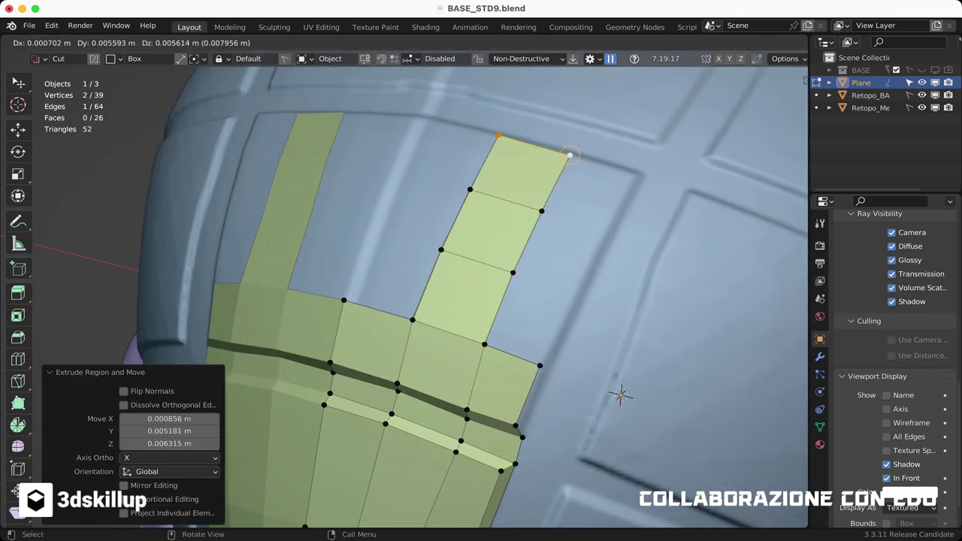
{"action": "left_click", "coordinate": [496, 137]}
{"action": "key", "text": "e"}
{"action": "left_click", "coordinate": [620, 395]}
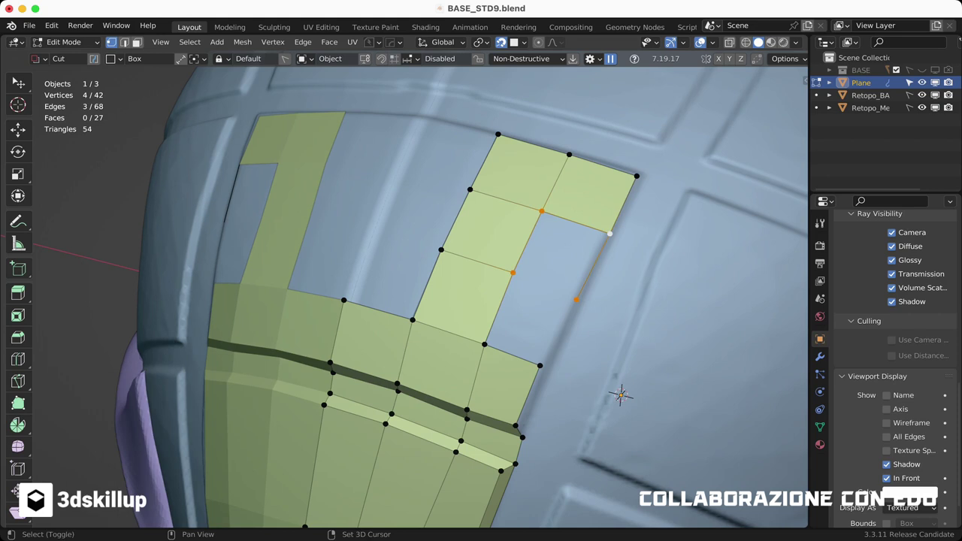
{"action": "key", "text": "f"}
{"action": "scroll", "coordinate": [621, 396], "scroll_direction": "down", "scroll_amount": 5}
{"action": "scroll", "coordinate": [489, 425], "scroll_direction": "up", "scroll_amount": 5}
{"action": "middle_click_drag", "start_coordinate": [489, 425], "coordinate": [235, 376]}
{"action": "key", "text": "g"}
{"action": "left_click", "coordinate": [612, 370]}
Step: Extrude border edges across the remaining gap and fill the hole with a quad
{"action": "left_click", "coordinate": [689, 444]}
{"action": "left_click", "coordinate": [670, 360], "text": "shift"}
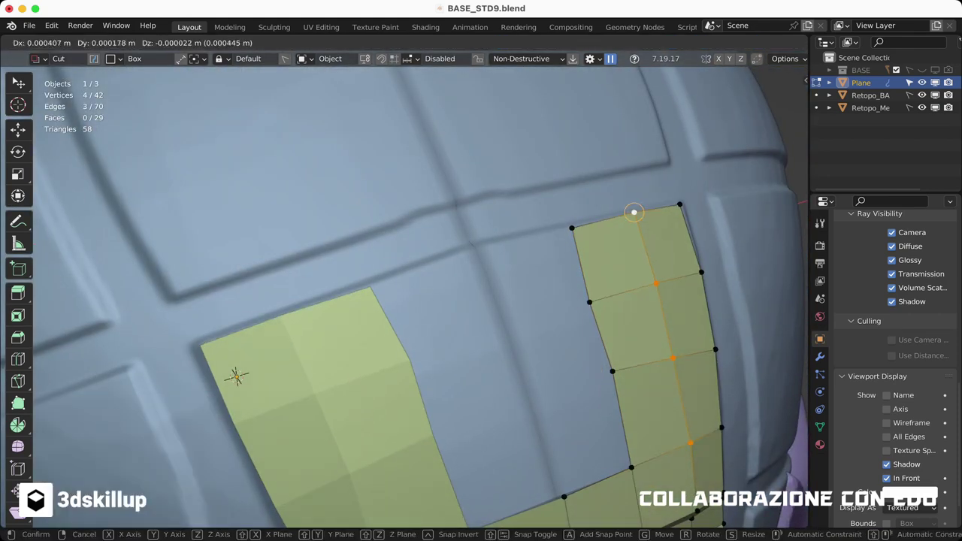
{"action": "left_click", "coordinate": [634, 213]}
{"action": "scroll", "coordinate": [634, 213], "scroll_direction": "down", "scroll_amount": 3}
{"action": "key", "text": "e"}
{"action": "left_click", "coordinate": [556, 248]}
{"action": "middle_click_drag", "start_coordinate": [556, 248], "coordinate": [483, 287]}
{"action": "key", "text": "g"}
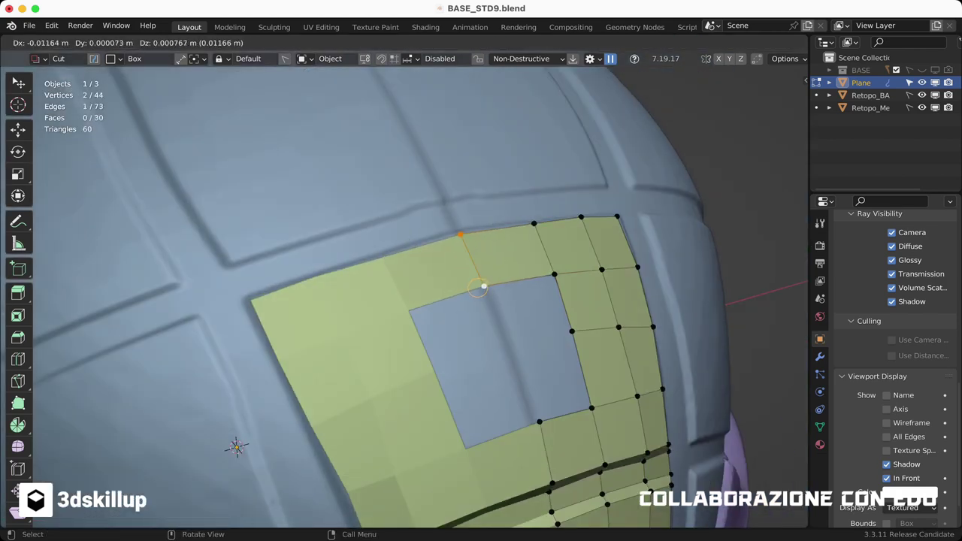
{"action": "left_click", "coordinate": [236, 447]}
{"action": "middle_click_drag", "start_coordinate": [236, 448], "coordinate": [460, 387]}
{"action": "key", "text": "e"}
{"action": "key", "text": "f"}
{"action": "left_click", "coordinate": [460, 388]}
Step: Slide a vertex along its edge, fill the patch corner, and switch back to Object Mode
{"action": "middle_click_drag", "start_coordinate": [460, 387], "coordinate": [752, 508]}
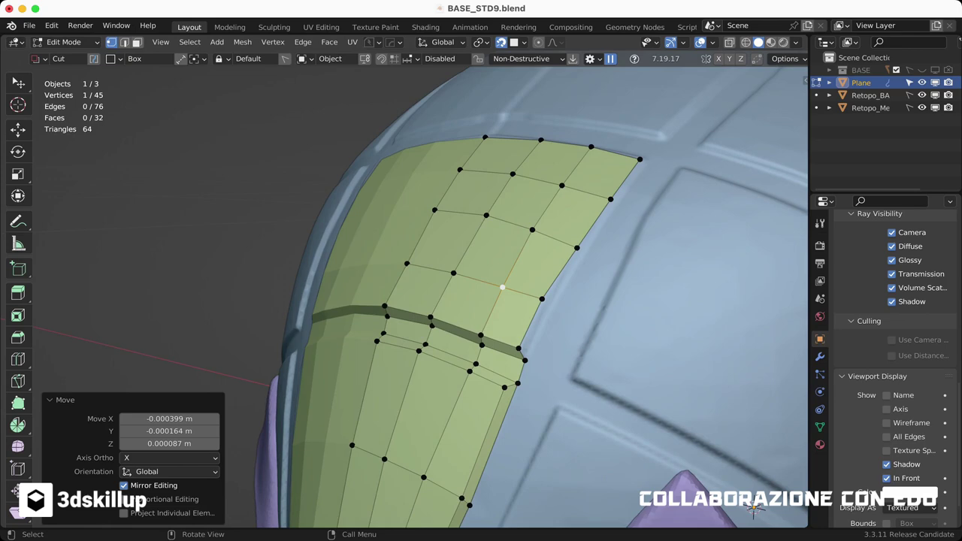
{"action": "key", "text": "g"}
{"action": "key", "text": "g"}
{"action": "left_click", "coordinate": [611, 199]}
{"action": "mouse_move", "coordinate": [611, 200]}
{"action": "middle_mouse_down"}
{"action": "mouse_move", "coordinate": [463, 292]}
{"action": "mouse_move", "coordinate": [345, 168]}
{"action": "middle_mouse_up"}
{"action": "scroll", "coordinate": [462, 291], "scroll_direction": "up", "scroll_amount": 3}
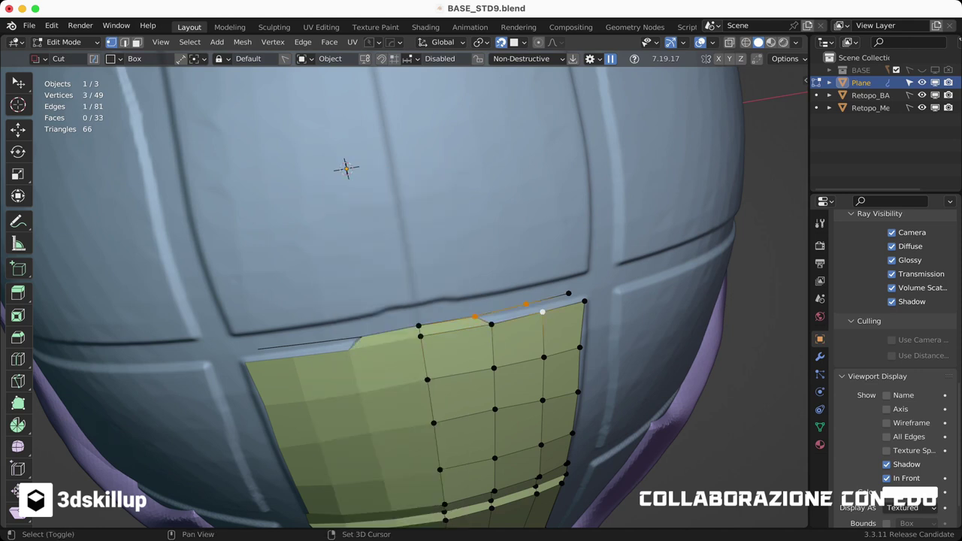
{"action": "key", "text": "f"}
{"action": "middle_click_drag", "start_coordinate": [496, 236], "coordinate": [421, 248]}
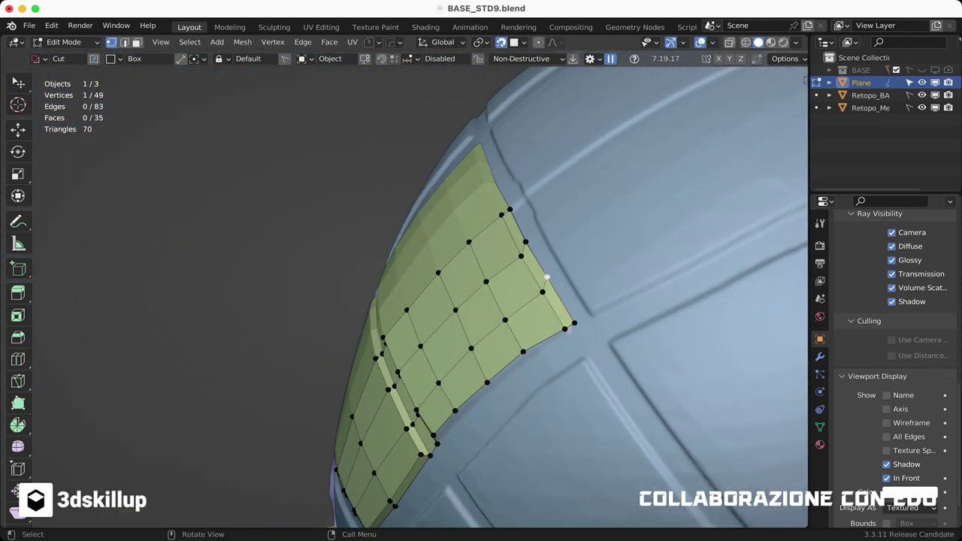
{"action": "scroll", "coordinate": [525, 241], "scroll_direction": "down", "scroll_amount": 3}
{"action": "scroll", "coordinate": [526, 242], "scroll_direction": "down", "scroll_amount": 4}
{"action": "key", "text": "ctrl+Tab"}
Step: Extrude the side patch's border vertices and edge-slide them into the temple groove
{"action": "left_click", "coordinate": [526, 224]}
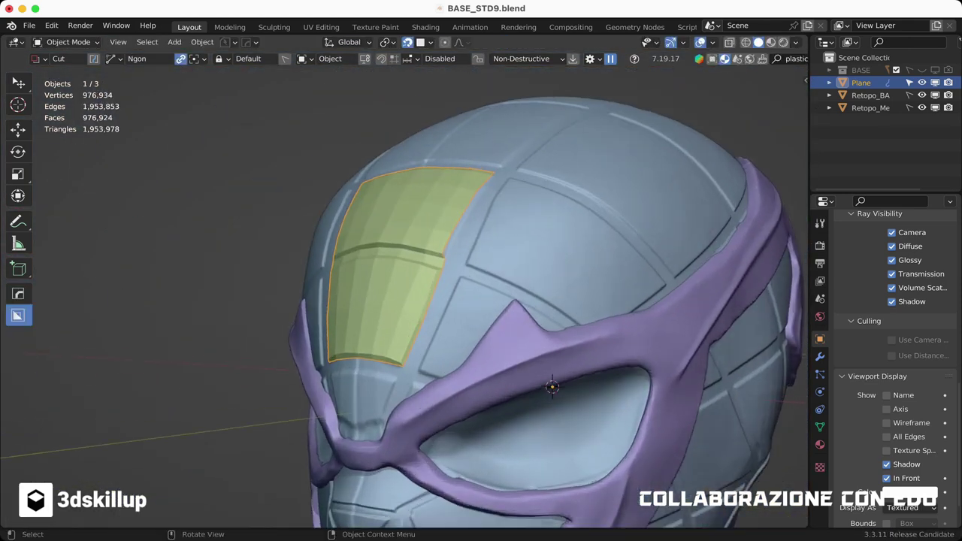
{"action": "scroll", "coordinate": [526, 300], "scroll_direction": "up", "scroll_amount": 3}
{"action": "key", "text": "Tab"}
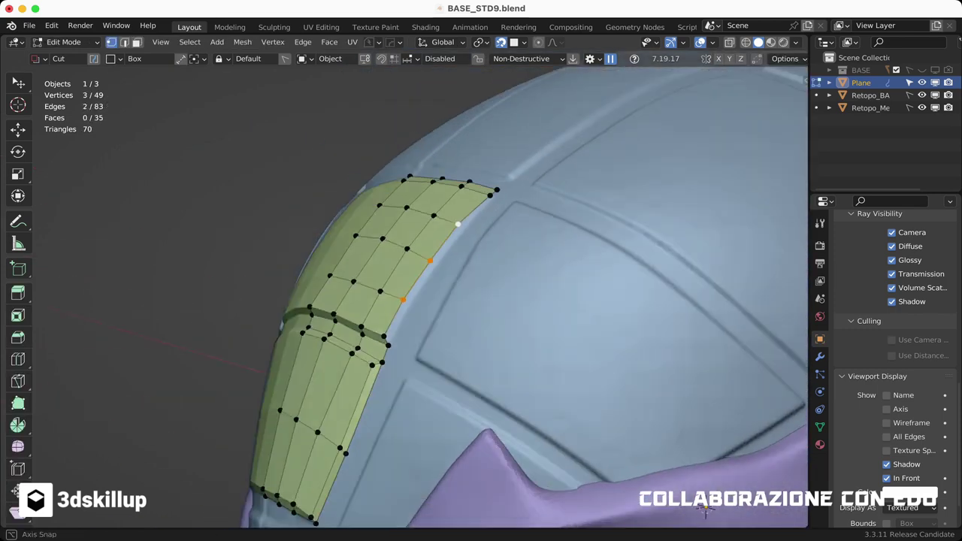
{"action": "middle_click_drag", "start_coordinate": [526, 301], "coordinate": [481, 286]}
{"action": "left_click", "coordinate": [403, 289], "text": "shift"}
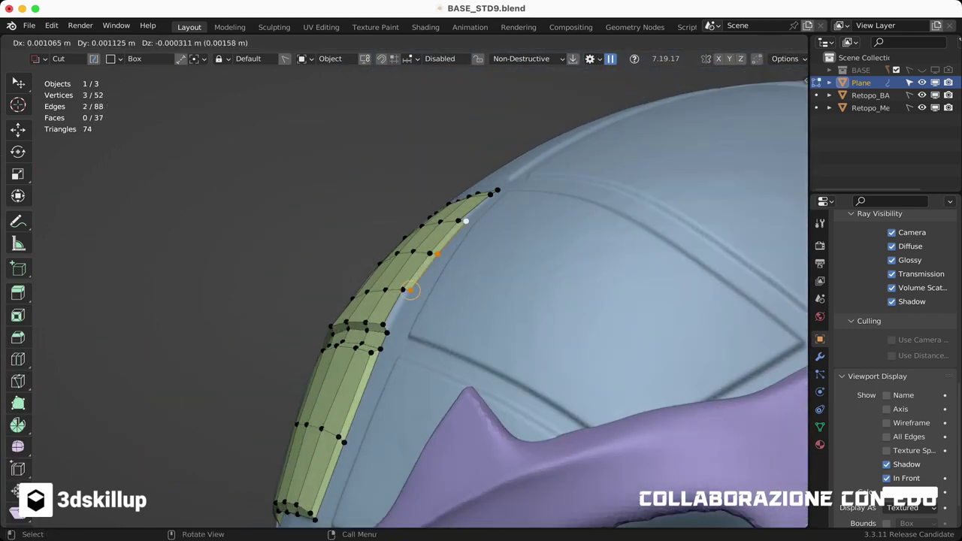
{"action": "left_click", "coordinate": [466, 221]}
{"action": "middle_click_drag", "start_coordinate": [401, 286], "coordinate": [556, 162]}
{"action": "scroll", "coordinate": [471, 143], "scroll_direction": "up", "scroll_amount": 2}
{"action": "left_click", "coordinate": [510, 225]}
Step: Extrude a border vertex, fill two new faces, and slide their edges to fit the groove
{"action": "left_click", "coordinate": [528, 168]}
{"action": "key", "text": "e"}
{"action": "left_click", "coordinate": [524, 186]}
{"action": "key", "text": "f"}
{"action": "mouse_move", "coordinate": [458, 215]}
{"action": "middle_mouse_down"}
{"action": "mouse_move", "coordinate": [548, 180]}
{"action": "mouse_move", "coordinate": [539, 167]}
{"action": "mouse_move", "coordinate": [492, 219]}
{"action": "mouse_move", "coordinate": [471, 226]}
{"action": "middle_mouse_up"}
{"action": "key", "text": "f"}
{"action": "key", "text": "g"}
{"action": "key", "text": "g"}
{"action": "left_click", "coordinate": [458, 226]}
{"action": "key", "text": "g"}
{"action": "key", "text": "g"}
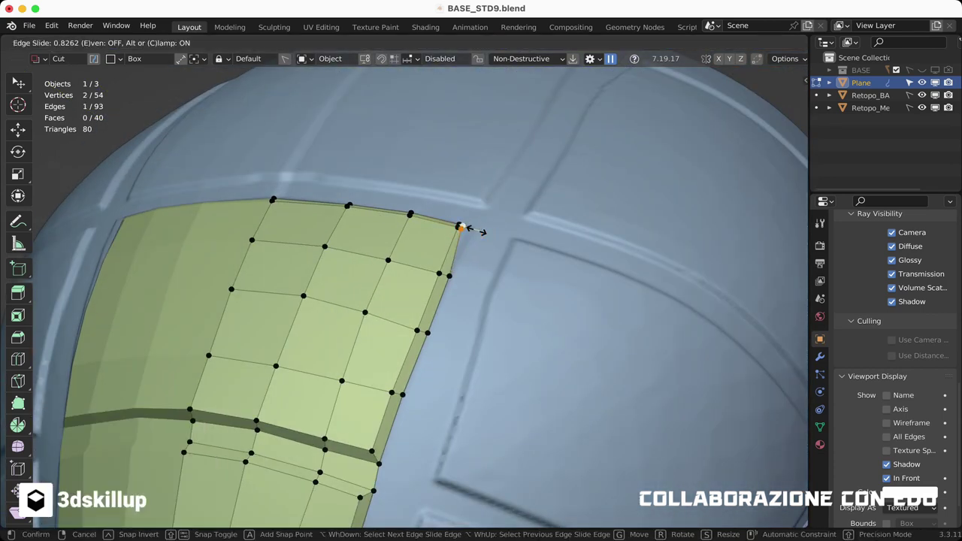
{"action": "left_click", "coordinate": [460, 227]}
Step: Return to Object Mode and view the whole head
{"action": "scroll", "coordinate": [460, 227], "scroll_direction": "down", "scroll_amount": 5}
{"action": "key", "text": "Tab"}
{"action": "mouse_move", "coordinate": [481, 300]}
{"action": "middle_mouse_down"}
{"action": "mouse_move", "coordinate": [526, 286]}
{"action": "mouse_move", "coordinate": [421, 286]}
{"action": "middle_mouse_up"}
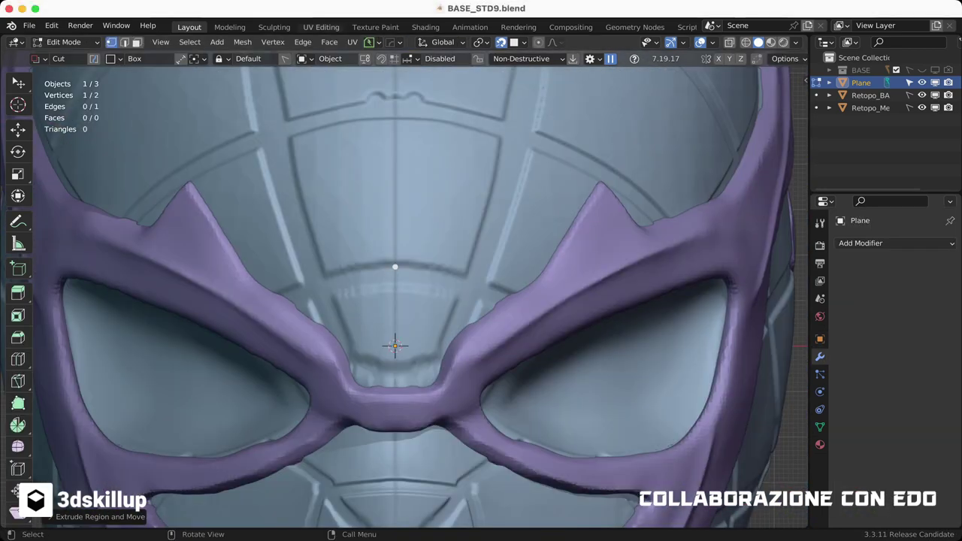
Step: Extrude a new vertex upward, subdivide the edge, and duplicate the line onto the opposite groove
{"action": "scroll", "coordinate": [395, 346], "scroll_direction": "up", "scroll_amount": 3}
{"action": "key", "text": "e"}
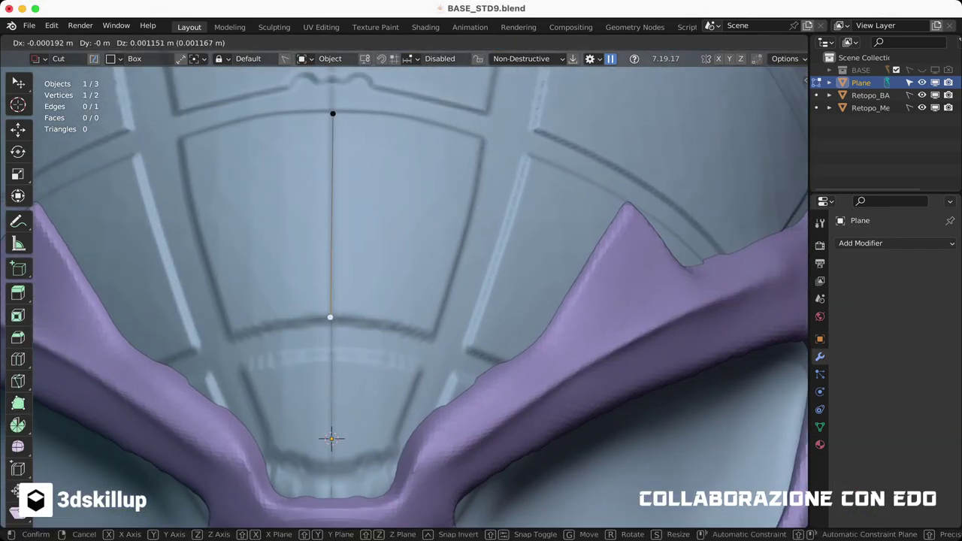
{"action": "left_click", "coordinate": [330, 438]}
{"action": "scroll", "coordinate": [354, 391], "scroll_direction": "down", "scroll_amount": 2}
{"action": "right_click", "coordinate": [308, 176]}
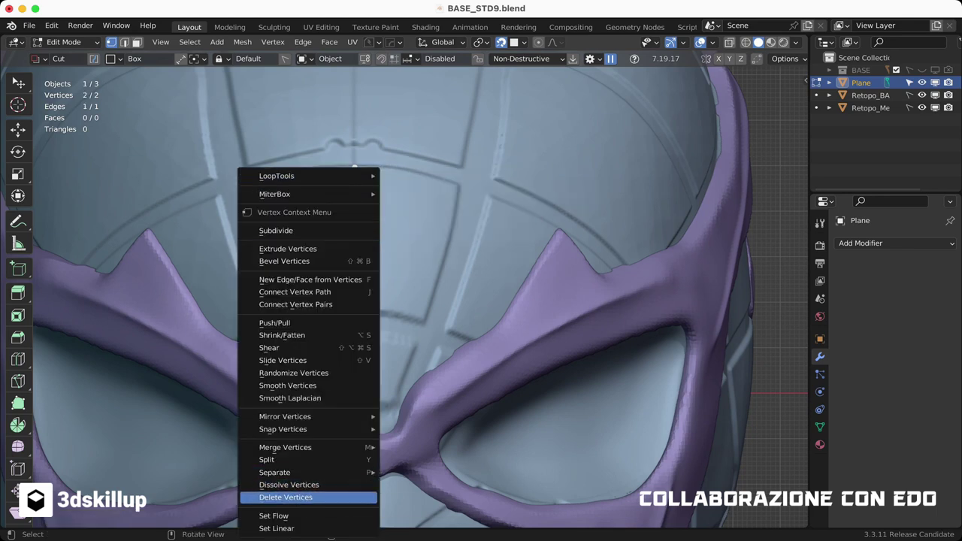
{"action": "left_click", "coordinate": [309, 496]}
{"action": "key", "text": "a"}
{"action": "middle_click_drag", "start_coordinate": [354, 391], "coordinate": [303, 146]}
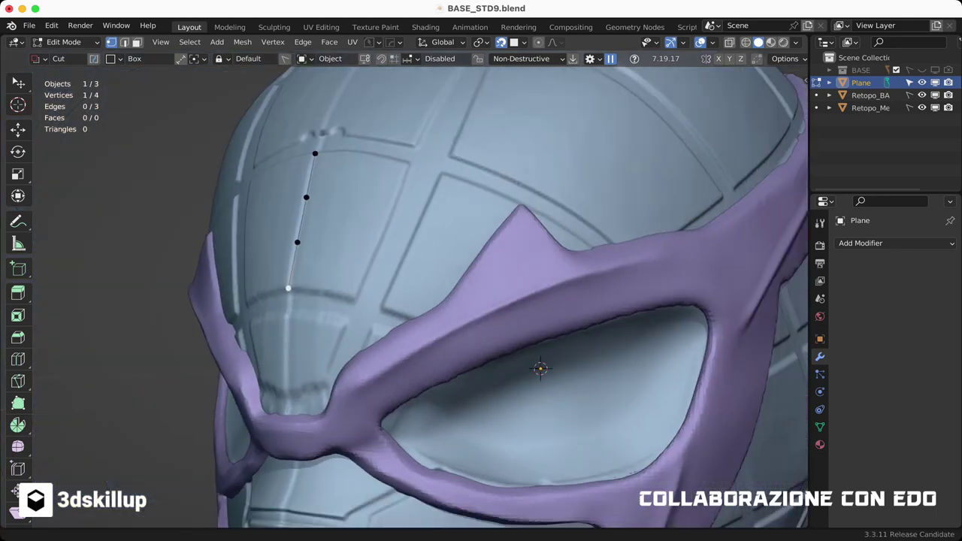
{"action": "left_click", "coordinate": [303, 147], "text": "shift"}
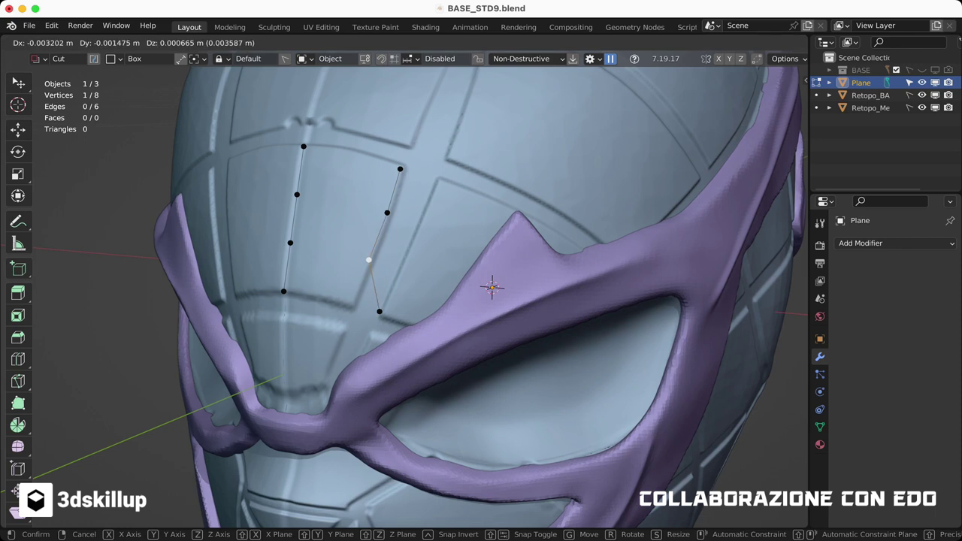
{"action": "key", "text": "Return"}
Step: Subdivide the panel's bottom edge and join the top corner vertices with an edge
{"action": "key", "text": "KP_1"}
{"action": "mouse_move", "coordinate": [342, 391]}
{"action": "middle_mouse_down"}
{"action": "mouse_move", "coordinate": [515, 296]}
{"action": "mouse_move", "coordinate": [499, 465]}
{"action": "mouse_move", "coordinate": [421, 421]}
{"action": "middle_mouse_up"}
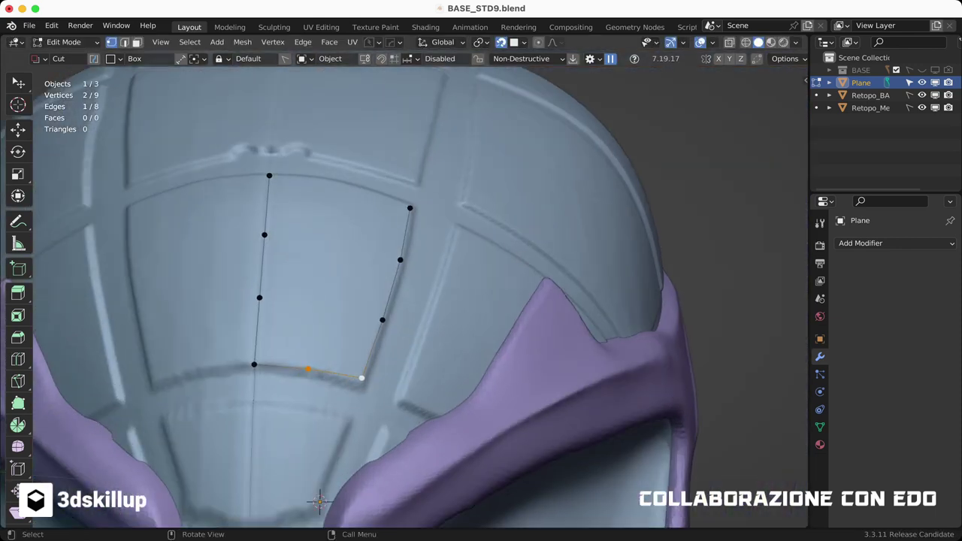
{"action": "left_click", "coordinate": [307, 369]}
{"action": "middle_click_drag", "start_coordinate": [306, 369], "coordinate": [226, 391]}
{"action": "right_click", "coordinate": [268, 386]}
{"action": "left_click", "coordinate": [268, 386]}
{"action": "scroll", "coordinate": [486, 421], "scroll_direction": "up", "scroll_amount": 3}
{"action": "left_click", "coordinate": [431, 200], "text": "shift"}
{"action": "key", "text": "f"}
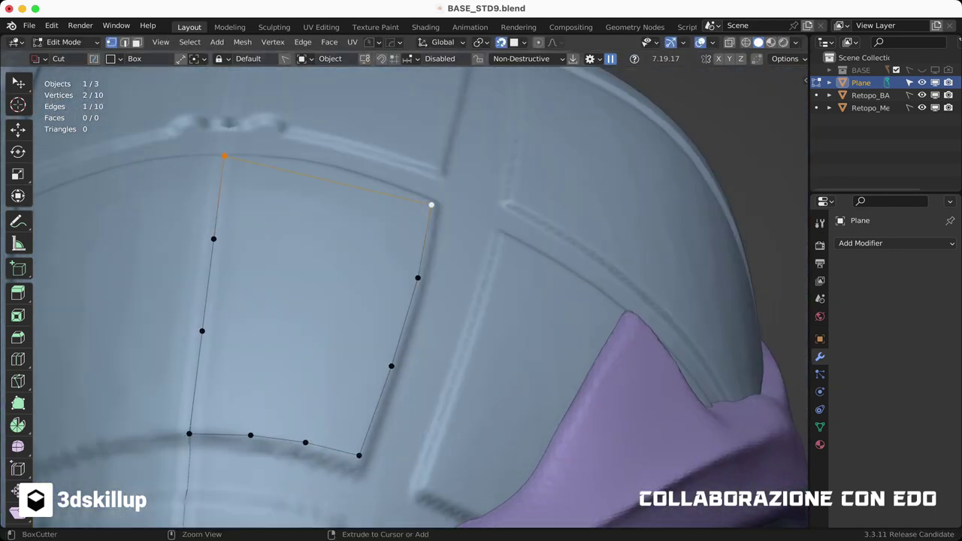
Step: Grid-fill the closed loop to form the crown patch
{"action": "middle_click_drag", "start_coordinate": [307, 236], "coordinate": [487, 350]}
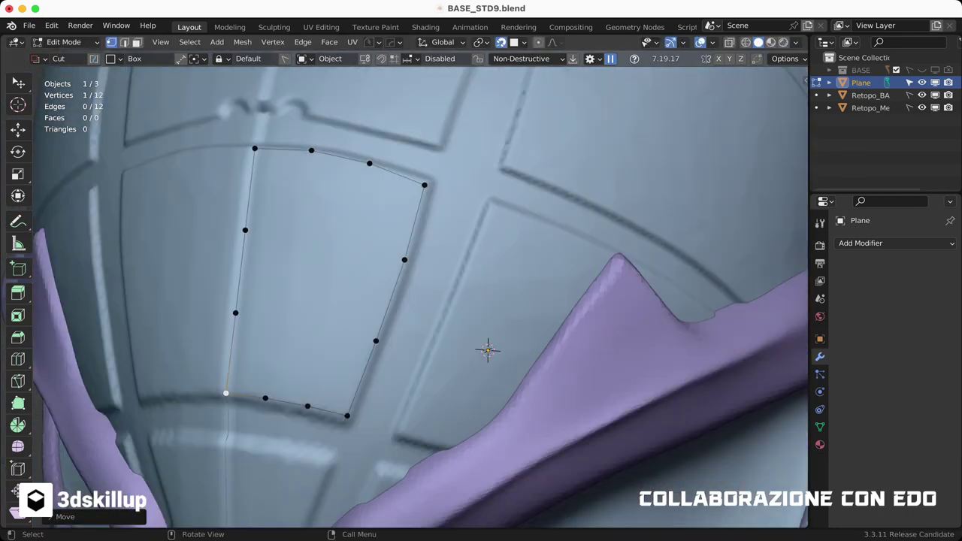
{"action": "key", "text": "ctrl+f"}
{"action": "key", "text": "Return"}
{"action": "mouse_move", "coordinate": [160, 383]}
{"action": "middle_mouse_down"}
{"action": "mouse_move", "coordinate": [451, 281]}
{"action": "mouse_move", "coordinate": [424, 293]}
{"action": "mouse_move", "coordinate": [260, 258]}
{"action": "middle_mouse_up"}
{"action": "left_click", "coordinate": [424, 293]}
Step: Slide a vertex along the edge and join it to the opposite vertex with an edge
{"action": "left_click", "coordinate": [260, 258]}
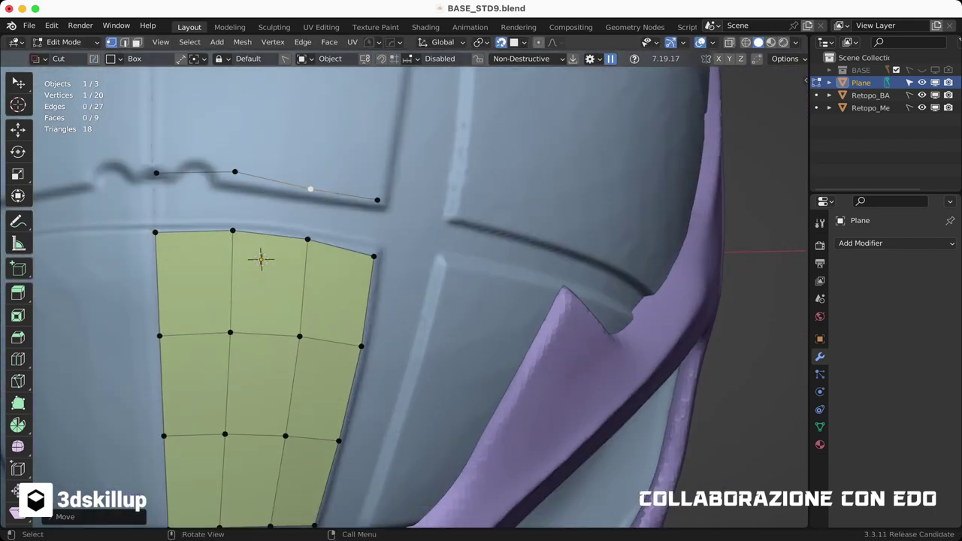
{"action": "scroll", "coordinate": [426, 294], "scroll_direction": "down", "scroll_amount": 3}
{"action": "mouse_move", "coordinate": [425, 294]}
{"action": "middle_mouse_down", "text": "shift"}
{"action": "mouse_move", "coordinate": [370, 381]}
{"action": "mouse_move", "coordinate": [511, 322]}
{"action": "middle_mouse_up", "text": "shift"}
{"action": "left_click", "coordinate": [370, 381]}
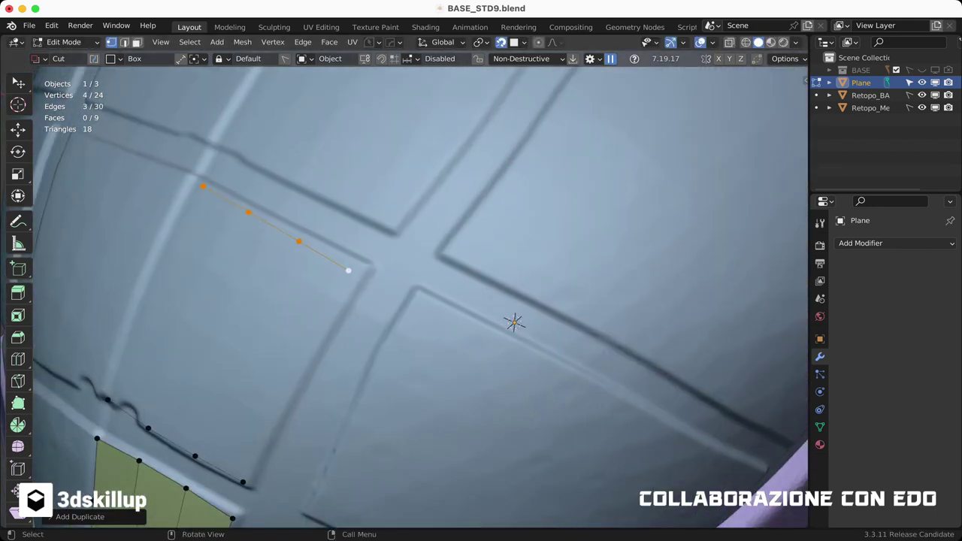
{"action": "key", "text": "g"}
{"action": "left_click", "coordinate": [513, 322]}
{"action": "scroll", "coordinate": [513, 321], "scroll_direction": "down", "scroll_amount": 5}
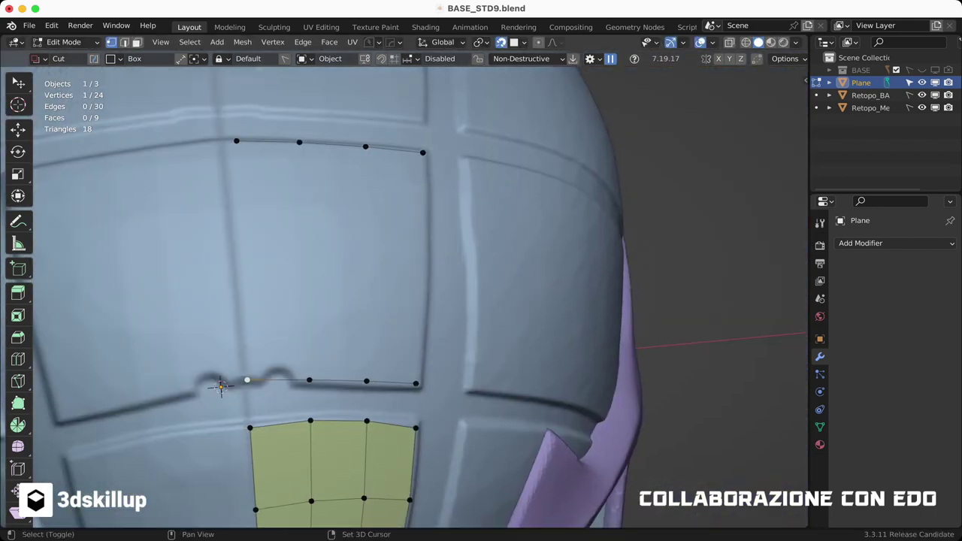
{"action": "left_click", "coordinate": [242, 148], "text": "shift"}
{"action": "middle_click_drag", "start_coordinate": [248, 157], "coordinate": [318, 292]}
{"action": "key", "text": "f"}
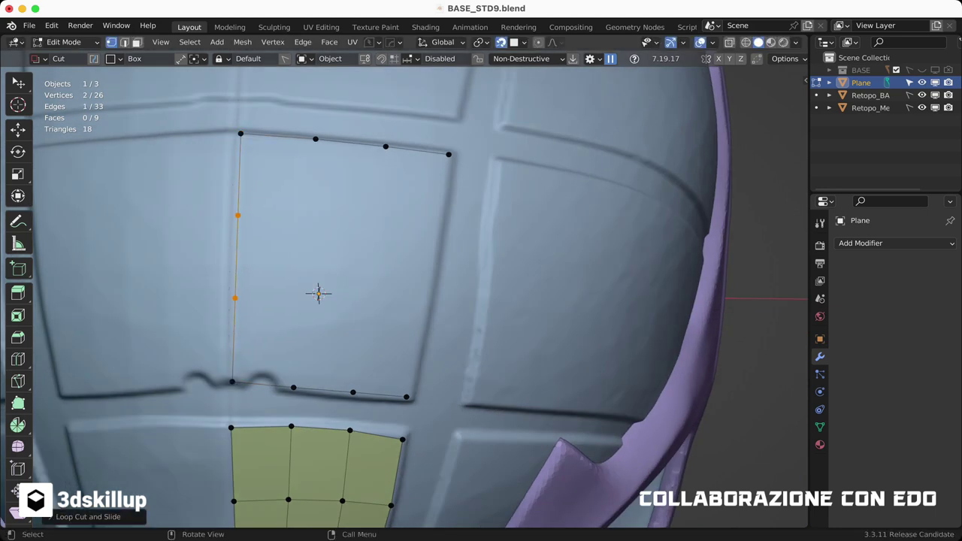
Step: Position the outline's corner vertices and fill the outline with a 3x3 grid
{"action": "left_click", "coordinate": [448, 155]}
{"action": "middle_click_drag", "start_coordinate": [448, 154], "coordinate": [406, 226]}
{"action": "mouse_move", "coordinate": [316, 378]}
{"action": "middle_mouse_down"}
{"action": "mouse_move", "coordinate": [354, 339]}
{"action": "mouse_move", "coordinate": [331, 342]}
{"action": "mouse_move", "coordinate": [354, 316]}
{"action": "middle_mouse_up"}
{"action": "left_click", "coordinate": [354, 339], "text": "shift"}
{"action": "left_click", "coordinate": [354, 339]}
{"action": "key", "text": "a"}
{"action": "key", "text": "f"}
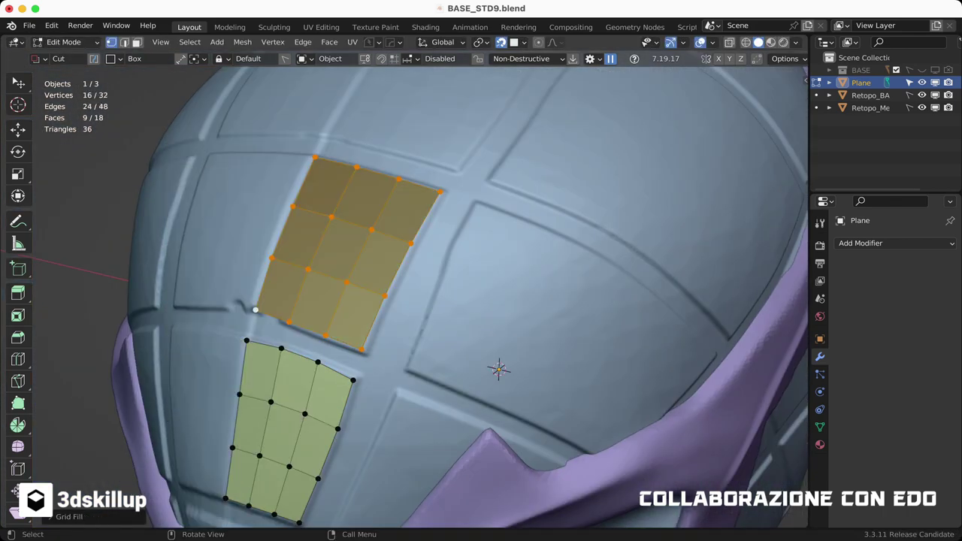
Step: Duplicate an edge onto the next groove, subdivide it, and grid-fill the resulting vertex loop
{"action": "mouse_move", "coordinate": [498, 368]}
{"action": "middle_mouse_down"}
{"action": "mouse_move", "coordinate": [509, 414]}
{"action": "mouse_move", "coordinate": [339, 345]}
{"action": "middle_mouse_up"}
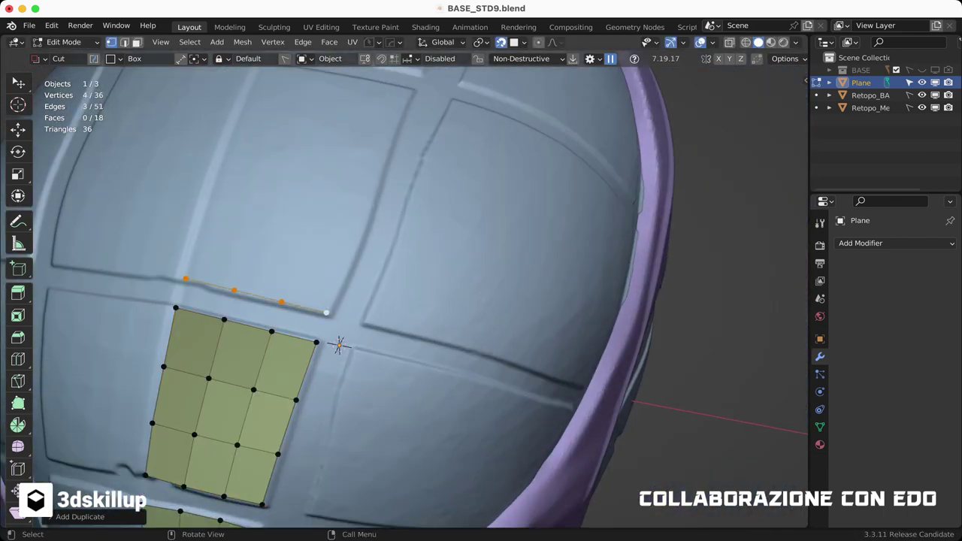
{"action": "key", "text": "shift+d"}
{"action": "left_click", "coordinate": [339, 248]}
{"action": "middle_click_drag", "start_coordinate": [339, 248], "coordinate": [339, 503]}
{"action": "mouse_move", "coordinate": [340, 503]}
{"action": "middle_mouse_down"}
{"action": "mouse_move", "coordinate": [249, 516]}
{"action": "mouse_move", "coordinate": [361, 482]}
{"action": "middle_mouse_up"}
{"action": "left_click", "coordinate": [250, 517]}
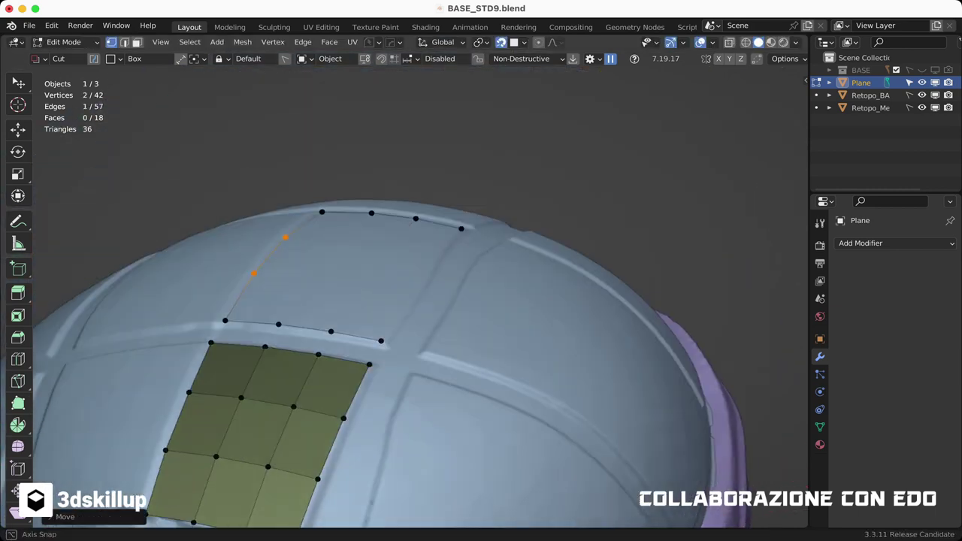
{"action": "right_click", "coordinate": [362, 486]}
{"action": "left_click", "coordinate": [366, 404]}
{"action": "mouse_move", "coordinate": [365, 404]}
{"action": "middle_mouse_down"}
{"action": "mouse_move", "coordinate": [395, 436]}
{"action": "mouse_move", "coordinate": [326, 429]}
{"action": "middle_mouse_up"}
{"action": "left_click", "coordinate": [339, 344], "text": "alt"}
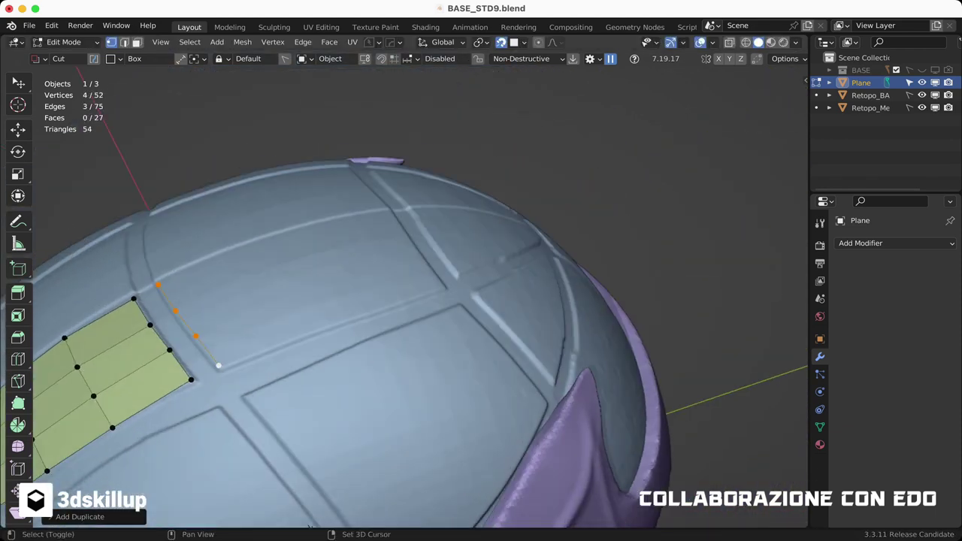
Step: Extrude an edge to start the next panel and add a loop cut across the patch
{"action": "mouse_move", "coordinate": [381, 343]}
{"action": "middle_mouse_down"}
{"action": "mouse_move", "coordinate": [339, 411]}
{"action": "mouse_move", "coordinate": [361, 338]}
{"action": "mouse_move", "coordinate": [361, 504]}
{"action": "mouse_move", "coordinate": [360, 316]}
{"action": "mouse_move", "coordinate": [360, 485]}
{"action": "mouse_move", "coordinate": [312, 218]}
{"action": "middle_mouse_up"}
{"action": "key", "text": "e"}
{"action": "left_click", "coordinate": [354, 386]}
{"action": "scroll", "coordinate": [360, 315], "scroll_direction": "up", "scroll_amount": 4}
{"action": "left_click", "coordinate": [359, 316]}
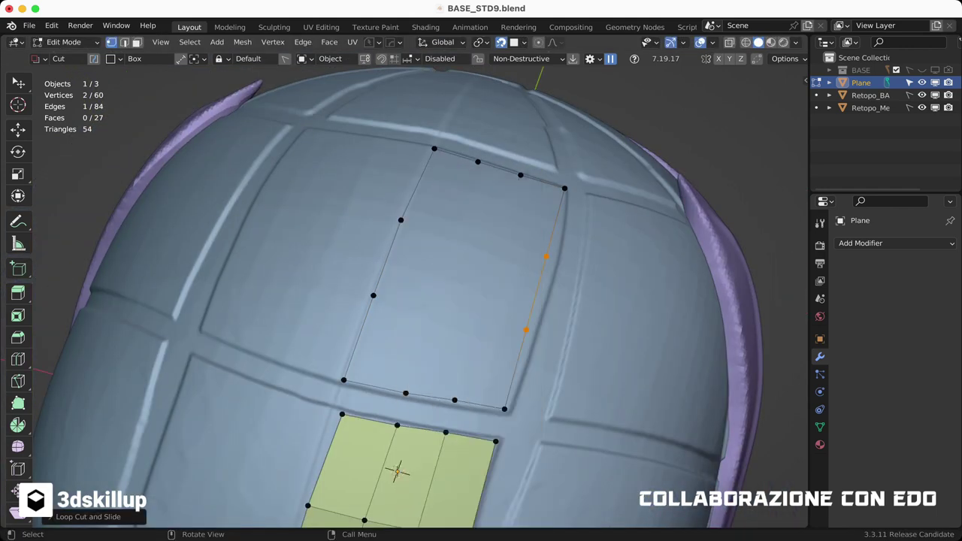
Step: Grid-fill the new panel's boundary loop, reaching 36 faces, and begin a vertex chain along the neighbouring groove
{"action": "scroll", "coordinate": [451, 301], "scroll_direction": "down", "scroll_amount": 2}
{"action": "left_click", "coordinate": [459, 239], "text": "alt"}
{"action": "middle_click_drag", "start_coordinate": [451, 301], "coordinate": [451, 225]}
{"action": "left_click", "coordinate": [466, 160]}
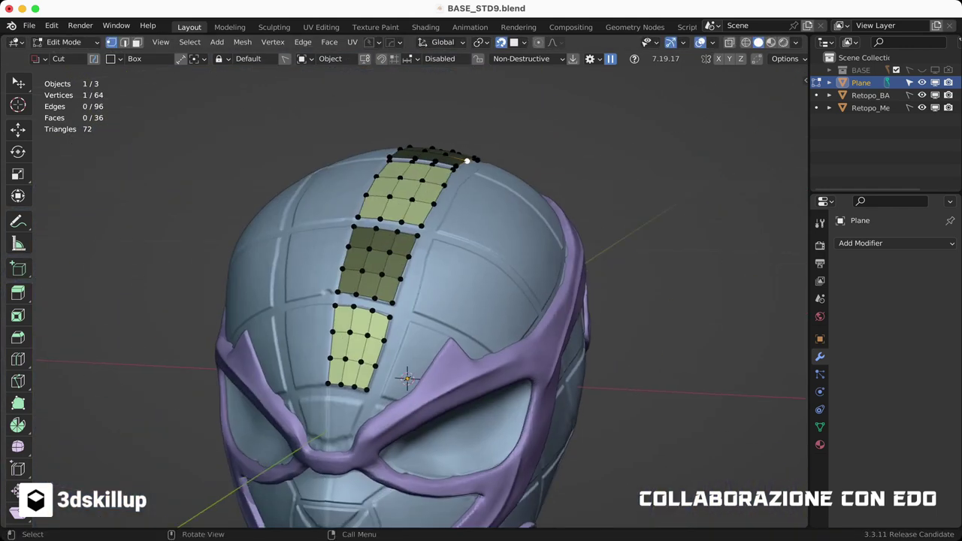
{"action": "scroll", "coordinate": [420, 301], "scroll_direction": "up", "scroll_amount": 3}
{"action": "middle_click_drag", "start_coordinate": [426, 312], "coordinate": [264, 338]}
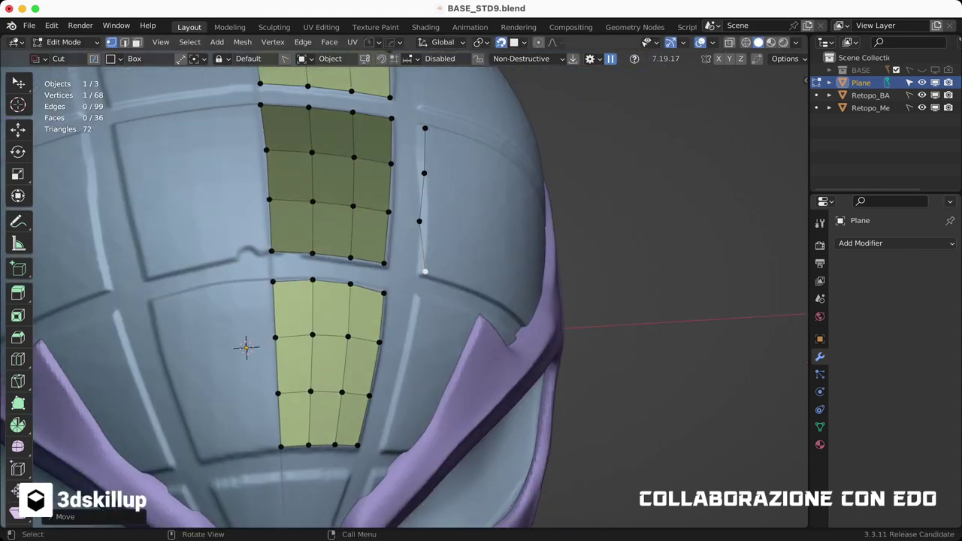
Step: Hide the purple mask and adjust the outline vertices on the crown
{"action": "middle_click_drag", "start_coordinate": [451, 300], "coordinate": [376, 286]}
{"action": "left_click", "coordinate": [922, 108]}
{"action": "mouse_move", "coordinate": [451, 300]}
{"action": "middle_mouse_down"}
{"action": "mouse_move", "coordinate": [488, 286]}
{"action": "mouse_move", "coordinate": [516, 457]}
{"action": "mouse_move", "coordinate": [286, 333]}
{"action": "middle_mouse_up"}
{"action": "left_click", "coordinate": [451, 282]}
{"action": "scroll", "coordinate": [332, 316], "scroll_direction": "up", "scroll_amount": 3}
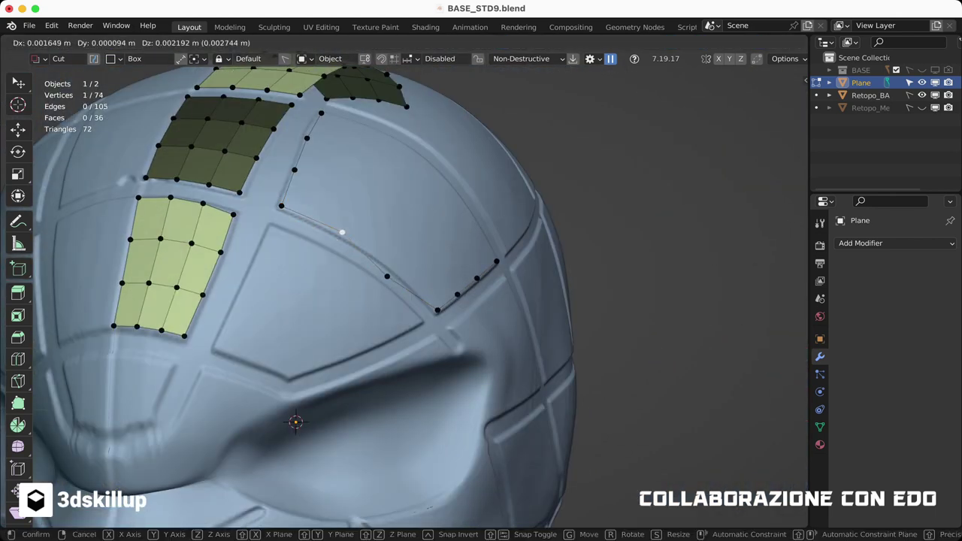
{"action": "left_click", "coordinate": [342, 233]}
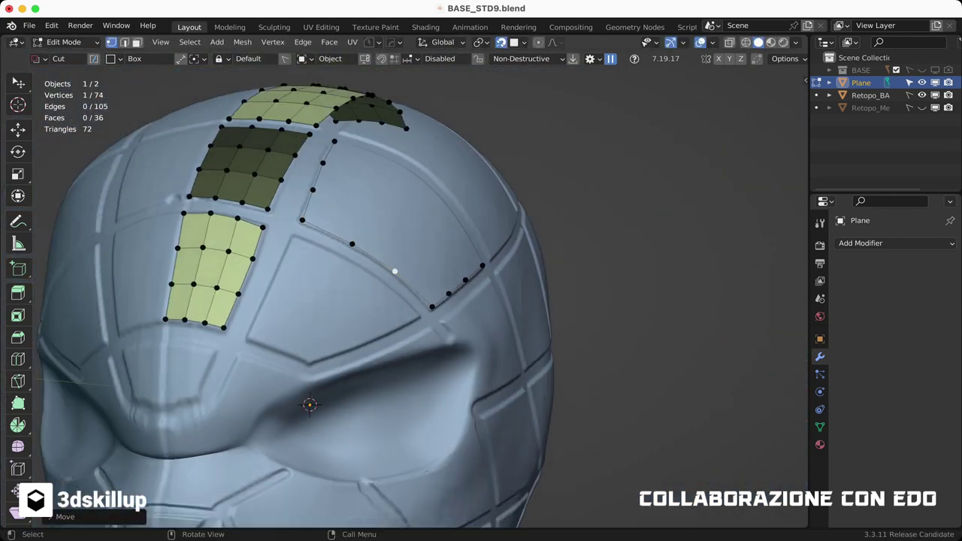
Step: Knife along the crown groove and Grid Fill the crown panel's boundary loop
{"action": "middle_click_drag", "start_coordinate": [342, 232], "coordinate": [429, 288]}
{"action": "mouse_move", "coordinate": [371, 252]}
{"action": "middle_mouse_down"}
{"action": "mouse_move", "coordinate": [230, 414]}
{"action": "mouse_move", "coordinate": [293, 343]}
{"action": "middle_mouse_up"}
{"action": "key", "text": "Return"}
{"action": "scroll", "coordinate": [194, 434], "scroll_direction": "up", "scroll_amount": 2}
{"action": "middle_click_drag", "start_coordinate": [194, 433], "coordinate": [193, 382]}
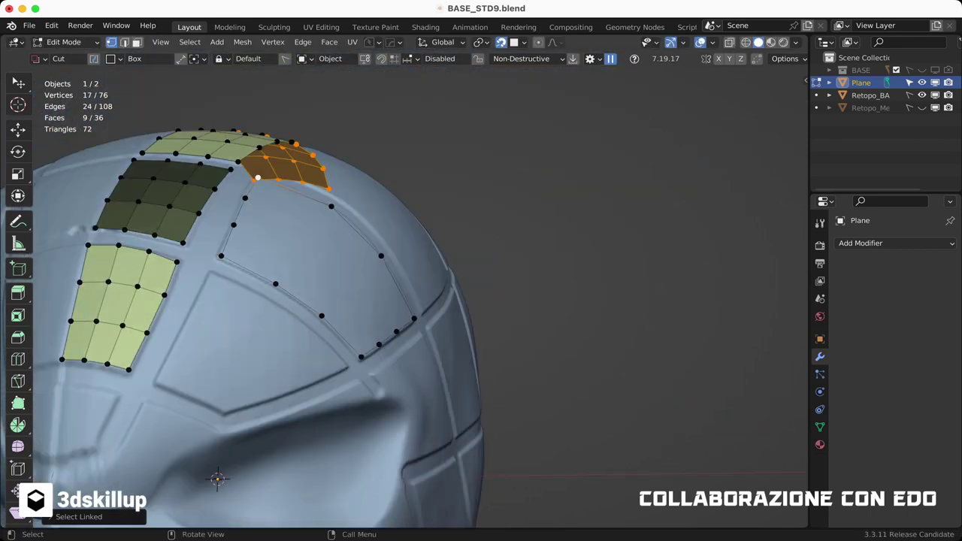
{"action": "left_click", "coordinate": [240, 248], "text": "alt"}
{"action": "key", "text": "ctrl+f"}
{"action": "left_click", "coordinate": [225, 263]}
Step: Trace the next panel outline with knife cuts and vertices placed along the groove
{"action": "scroll", "coordinate": [365, 382], "scroll_direction": "up", "scroll_amount": 2}
{"action": "mouse_move", "coordinate": [365, 383]}
{"action": "middle_mouse_down"}
{"action": "mouse_move", "coordinate": [253, 461]}
{"action": "mouse_move", "coordinate": [258, 273]}
{"action": "mouse_move", "coordinate": [292, 448]}
{"action": "middle_mouse_up"}
{"action": "left_click", "coordinate": [258, 273]}
{"action": "left_click", "coordinate": [257, 275], "text": "shift"}
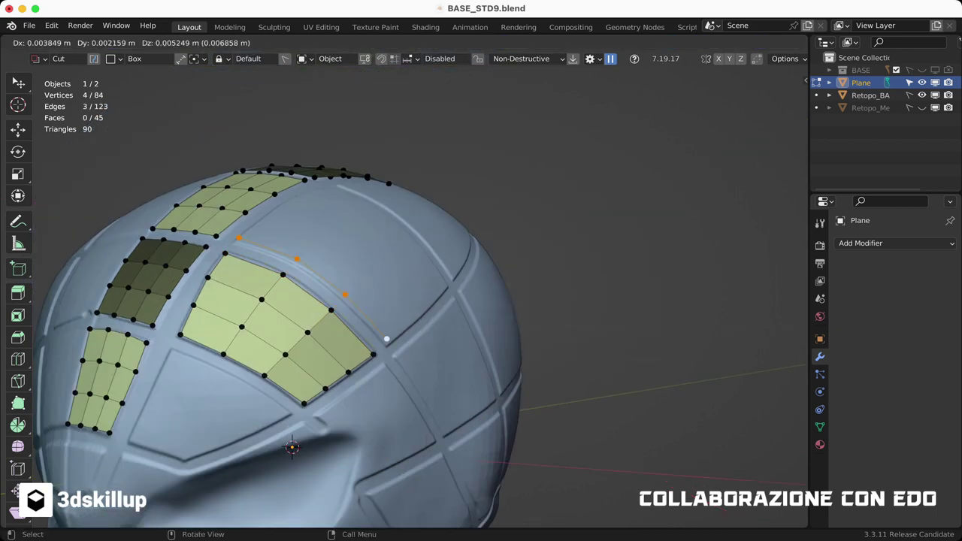
{"action": "key", "text": "Return"}
{"action": "middle_click_drag", "start_coordinate": [386, 339], "coordinate": [421, 285]}
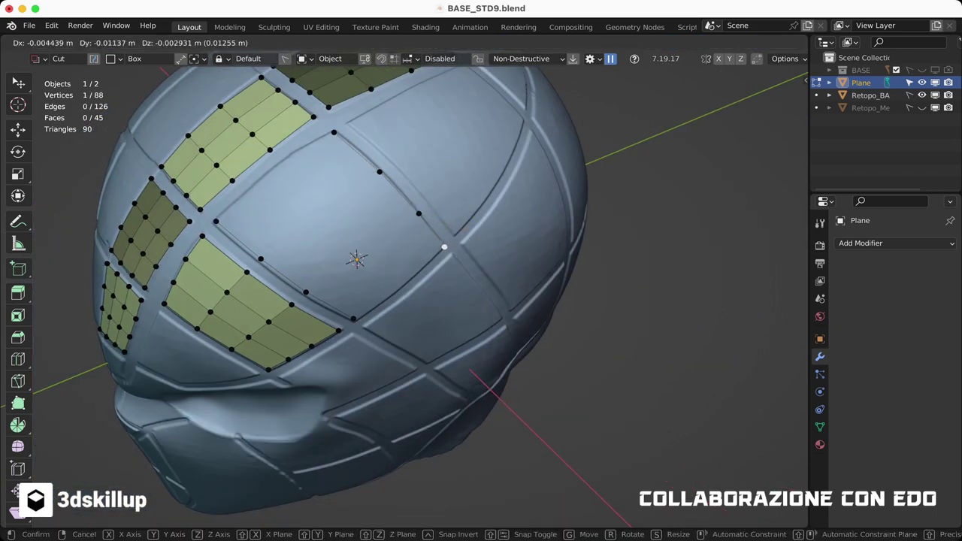
{"action": "key", "text": "Return"}
{"action": "middle_click_drag", "start_coordinate": [445, 247], "coordinate": [226, 272]}
{"action": "key", "text": "Return"}
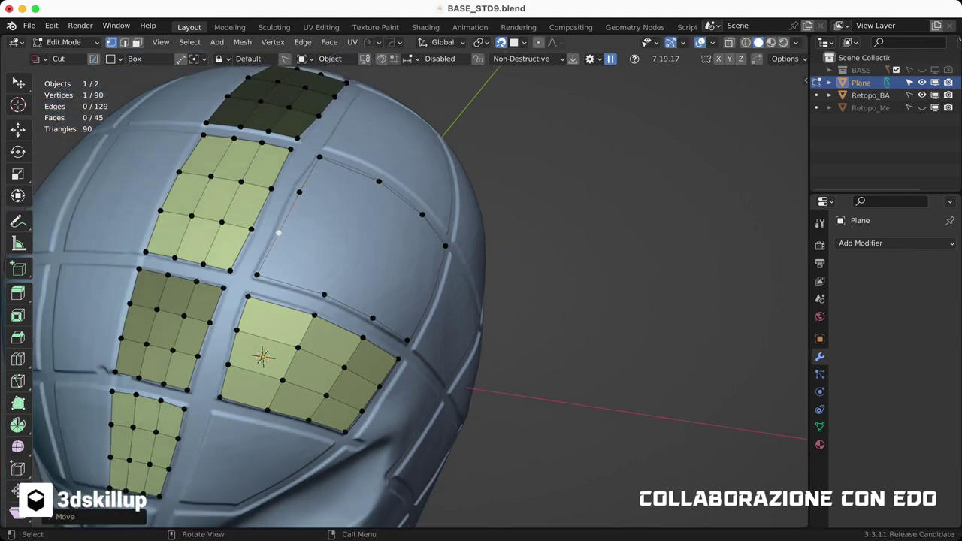
Step: Fill the empty crown region with a grid patch and save the file
{"action": "middle_click_drag", "start_coordinate": [278, 173], "coordinate": [263, 176]}
{"action": "right_click", "coordinate": [263, 177]}
{"action": "key", "text": "Escape"}
{"action": "mouse_move", "coordinate": [267, 419]}
{"action": "middle_mouse_down"}
{"action": "mouse_move", "coordinate": [225, 350]}
{"action": "mouse_move", "coordinate": [254, 307]}
{"action": "mouse_move", "coordinate": [225, 353]}
{"action": "middle_mouse_up"}
{"action": "key", "text": "ctrl+f"}
{"action": "key", "text": "ctrl+s"}
Step: Move the patch's edge vertices onto the panel groove
{"action": "left_click", "coordinate": [312, 268], "text": "ctrl"}
{"action": "key", "text": "Return"}
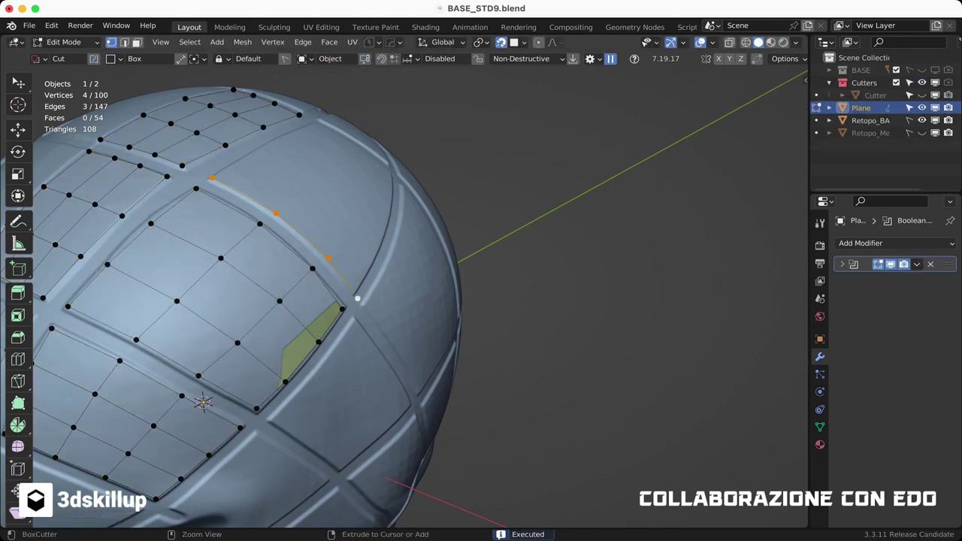
{"action": "key", "text": "g"}
{"action": "key", "text": "Return"}
{"action": "left_click", "coordinate": [331, 256]}
{"action": "mouse_move", "coordinate": [332, 256]}
{"action": "middle_mouse_down"}
{"action": "mouse_move", "coordinate": [286, 225]}
{"action": "mouse_move", "coordinate": [226, 286]}
{"action": "mouse_move", "coordinate": [311, 286]}
{"action": "middle_mouse_up"}
{"action": "key", "text": "Return"}
Step: Join the outline's end vertices and grid-fill the 12-vertex upper side panel loop
{"action": "left_click", "coordinate": [214, 315], "text": "shift"}
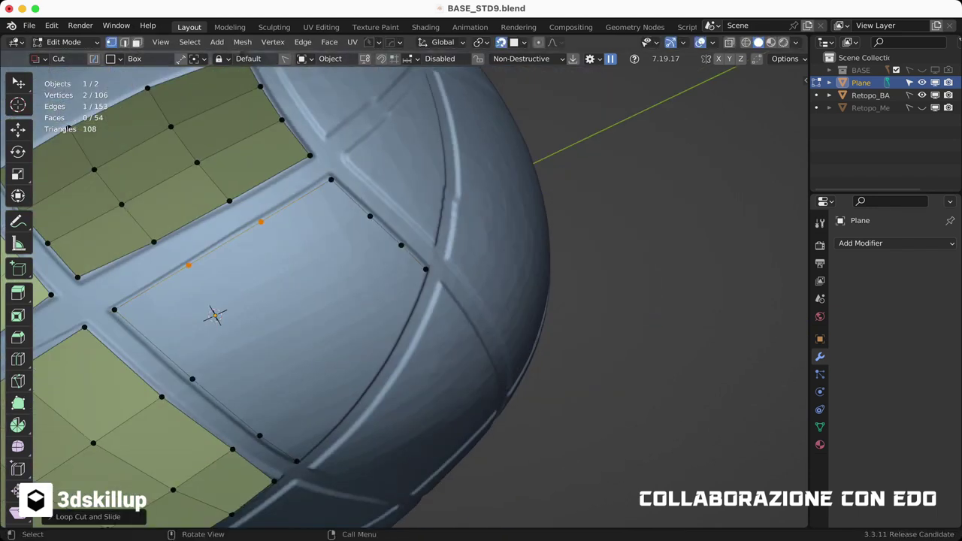
{"action": "middle_click_drag", "start_coordinate": [215, 314], "coordinate": [248, 375]}
{"action": "left_click", "coordinate": [432, 207], "text": "shift"}
{"action": "key", "text": "f"}
{"action": "left_click", "coordinate": [391, 238], "text": "alt"}
{"action": "middle_click_drag", "start_coordinate": [390, 239], "coordinate": [361, 248]}
{"action": "key", "text": "f3"}
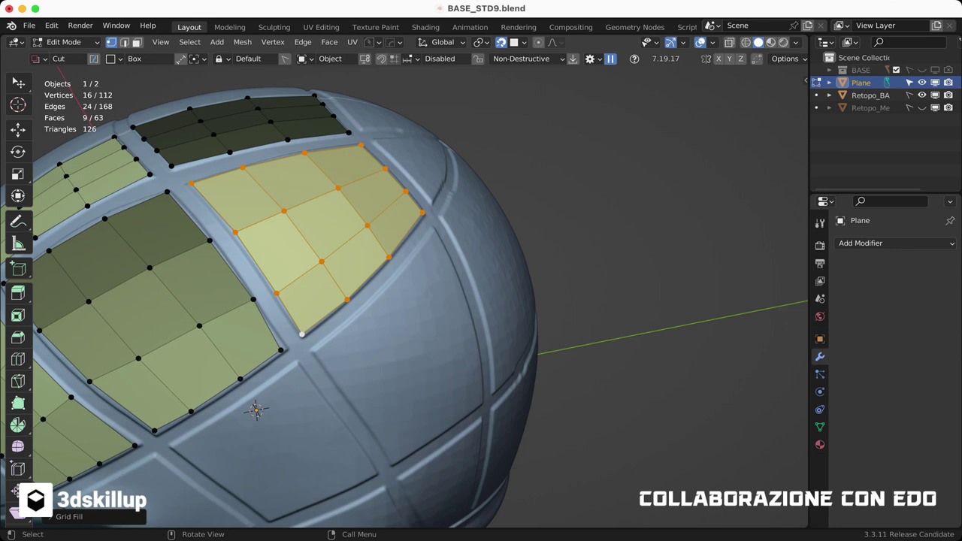
Step: Extend the brow outline with new vertices, undoing a stray edge move
{"action": "mouse_move", "coordinate": [256, 410]}
{"action": "middle_mouse_down"}
{"action": "mouse_move", "coordinate": [344, 414]}
{"action": "mouse_move", "coordinate": [321, 398]}
{"action": "mouse_move", "coordinate": [331, 384]}
{"action": "middle_mouse_up"}
{"action": "left_click", "coordinate": [336, 379]}
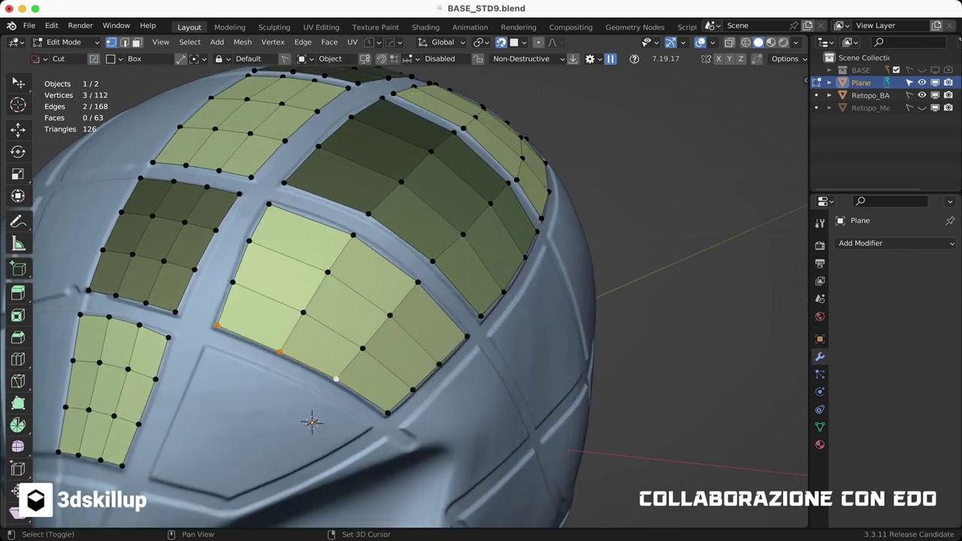
{"action": "mouse_move", "coordinate": [316, 419]}
{"action": "middle_mouse_down"}
{"action": "mouse_move", "coordinate": [326, 386]}
{"action": "mouse_move", "coordinate": [319, 355]}
{"action": "middle_mouse_up"}
{"action": "left_click", "coordinate": [326, 386]}
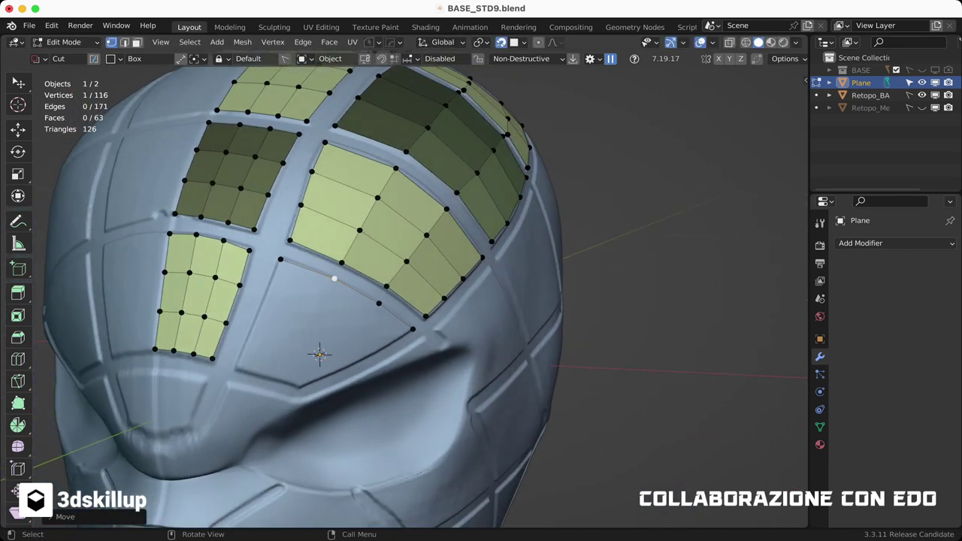
{"action": "key", "text": "ctrl+z"}
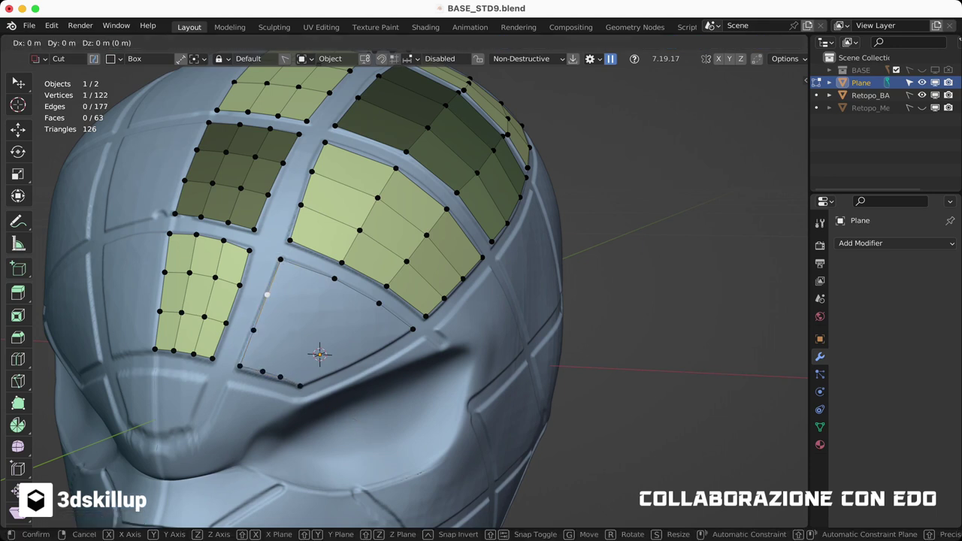
{"action": "middle_click_drag", "start_coordinate": [319, 353], "coordinate": [393, 428]}
{"action": "right_click", "coordinate": [393, 427]}
{"action": "left_click", "coordinate": [353, 393]}
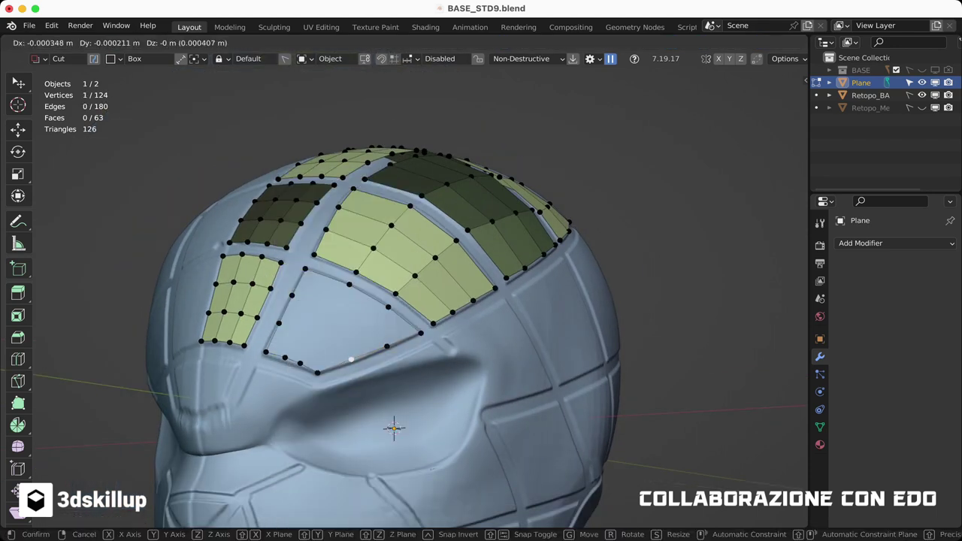
{"action": "left_click", "coordinate": [393, 427]}
Step: Snap the last vertex onto the groove and fill the temple panel loop with a 3x3 grid
{"action": "scroll", "coordinate": [421, 358], "scroll_direction": "up", "scroll_amount": 5}
{"action": "key", "text": "g"}
{"action": "left_click", "coordinate": [420, 354]}
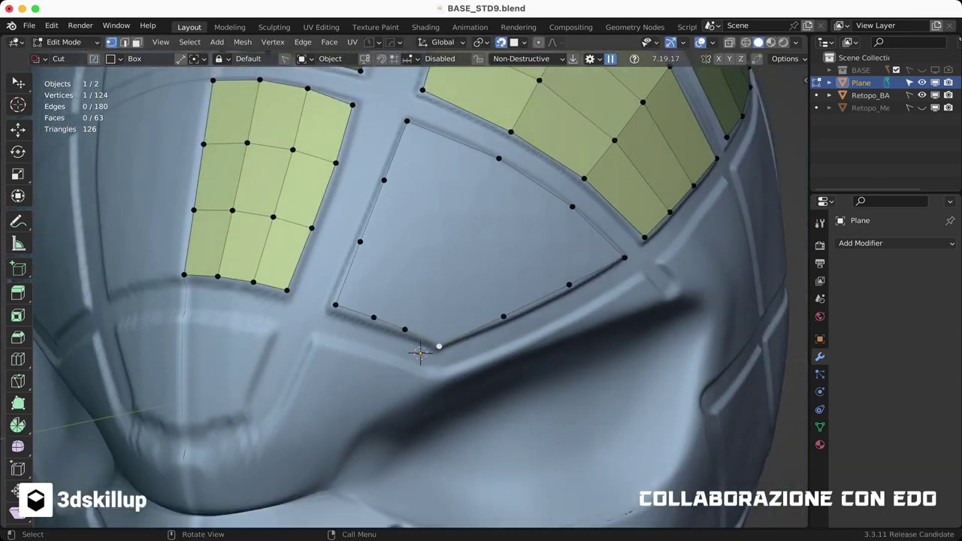
{"action": "left_click", "coordinate": [420, 353], "text": "alt"}
{"action": "key", "text": "ctrl+f"}
Step: Show the mask again and mirror the retopology mesh across the X axis
{"action": "left_click", "coordinate": [922, 108]}
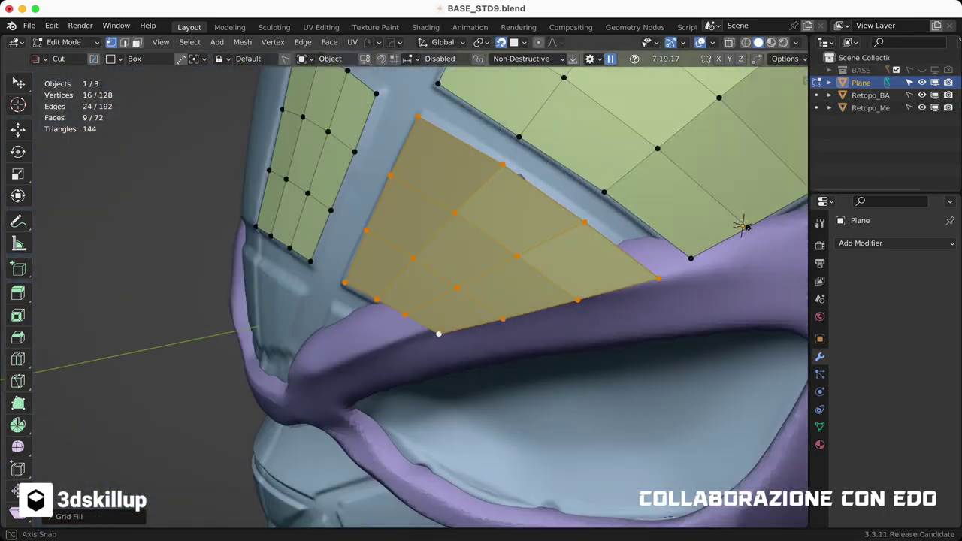
{"action": "scroll", "coordinate": [466, 254], "scroll_direction": "down", "scroll_amount": 5}
{"action": "key", "text": "Tab"}
{"action": "key", "text": "shift+alt+x"}
{"action": "left_click", "coordinate": [374, 250]}
Step: Snap the centre-line vertices onto the mirror seam and save the file
{"action": "key", "text": "Tab"}
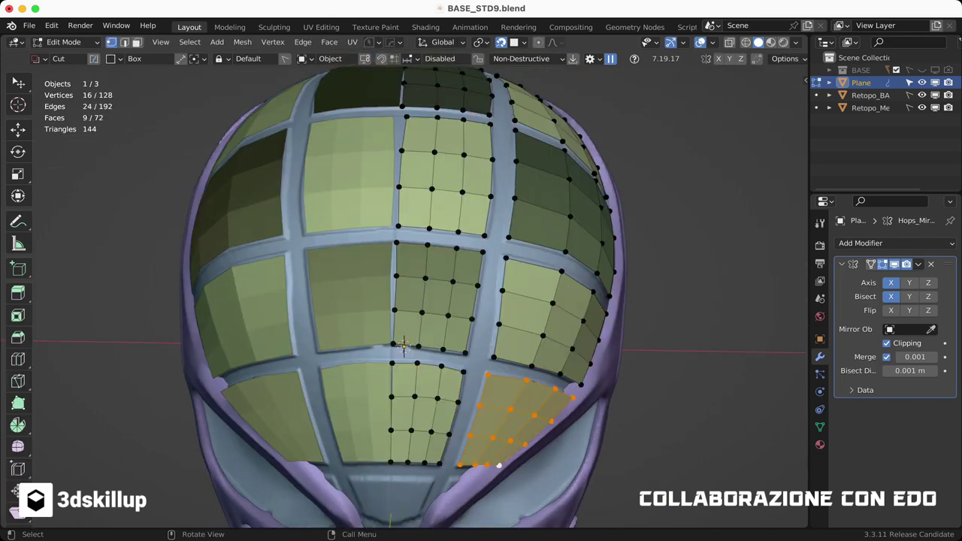
{"action": "scroll", "coordinate": [438, 252], "scroll_direction": "up", "scroll_amount": 3}
{"action": "key", "text": "g"}
{"action": "key", "text": "Return"}
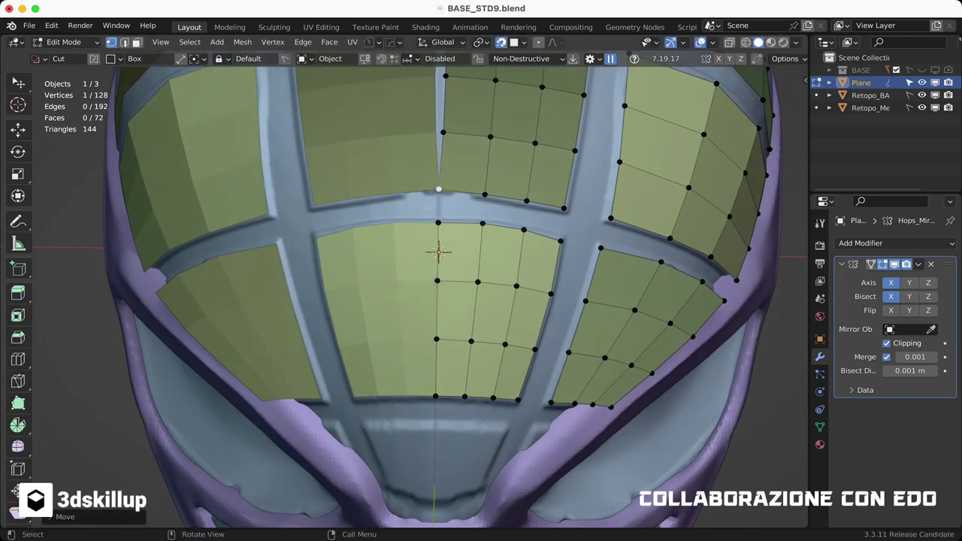
{"action": "middle_click_drag", "start_coordinate": [438, 253], "coordinate": [438, 286]}
{"action": "scroll", "coordinate": [421, 289], "scroll_direction": "up", "scroll_amount": 2}
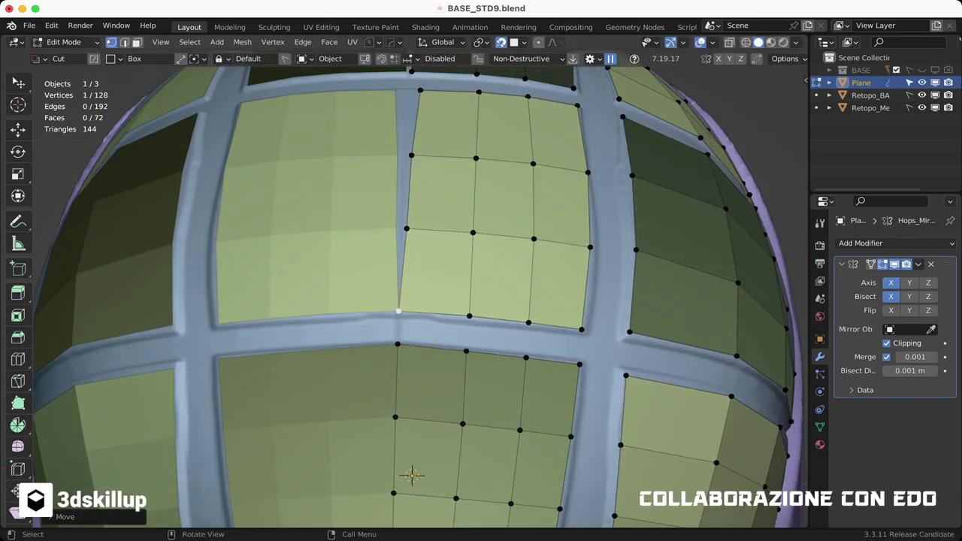
{"action": "middle_click_drag", "start_coordinate": [412, 474], "coordinate": [421, 526]}
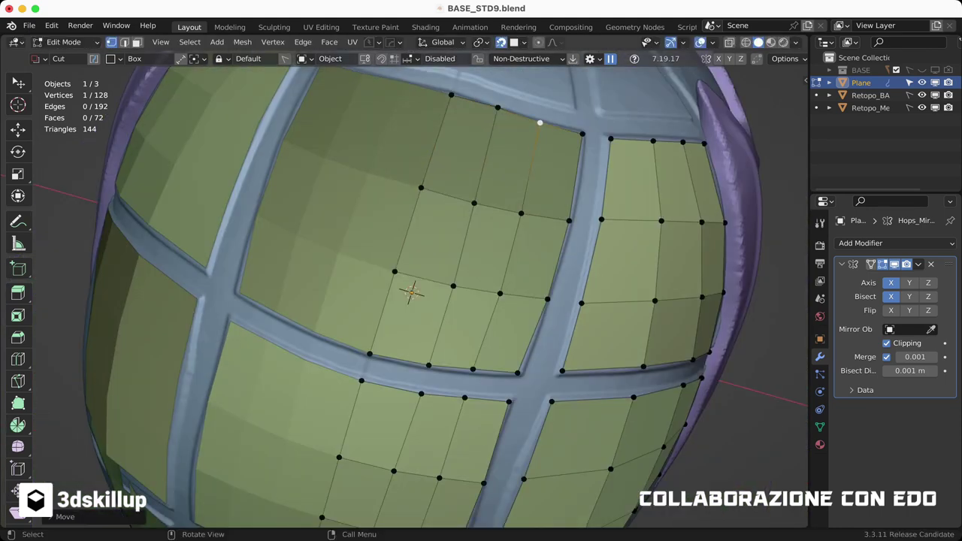
{"action": "scroll", "coordinate": [410, 293], "scroll_direction": "down", "scroll_amount": 5}
{"action": "mouse_move", "coordinate": [410, 293]}
{"action": "middle_mouse_down"}
{"action": "mouse_move", "coordinate": [451, 300]}
{"action": "mouse_move", "coordinate": [399, 308]}
{"action": "middle_mouse_up"}
{"action": "key", "text": "ctrl+s"}
Step: Hide the mask and place duplicated, extruded edges along the side panel groove
{"action": "left_click", "coordinate": [922, 108]}
{"action": "middle_click_drag", "start_coordinate": [449, 140], "coordinate": [439, 240]}
{"action": "scroll", "coordinate": [438, 241], "scroll_direction": "up", "scroll_amount": 2}
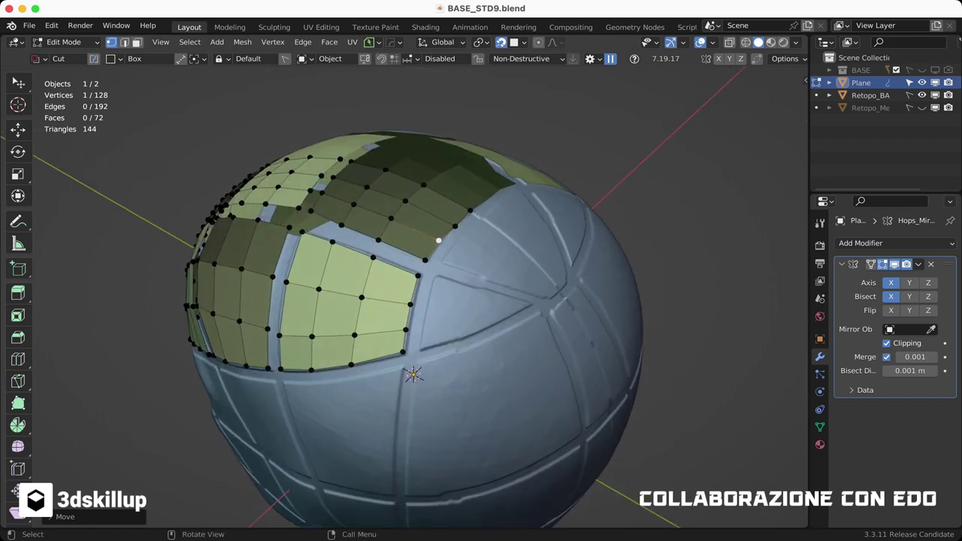
{"action": "key", "text": "g"}
{"action": "key", "text": "Return"}
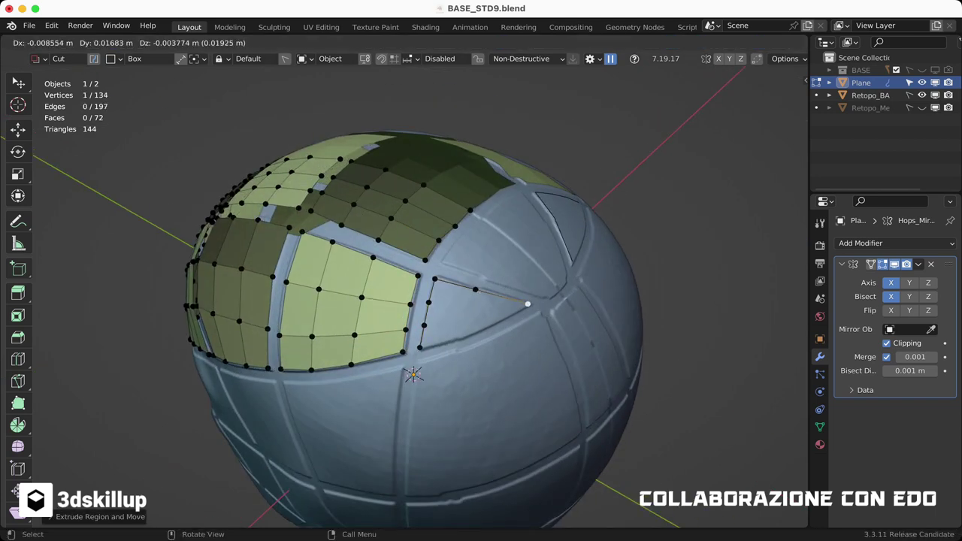
{"action": "scroll", "coordinate": [404, 293], "scroll_direction": "up", "scroll_amount": 3}
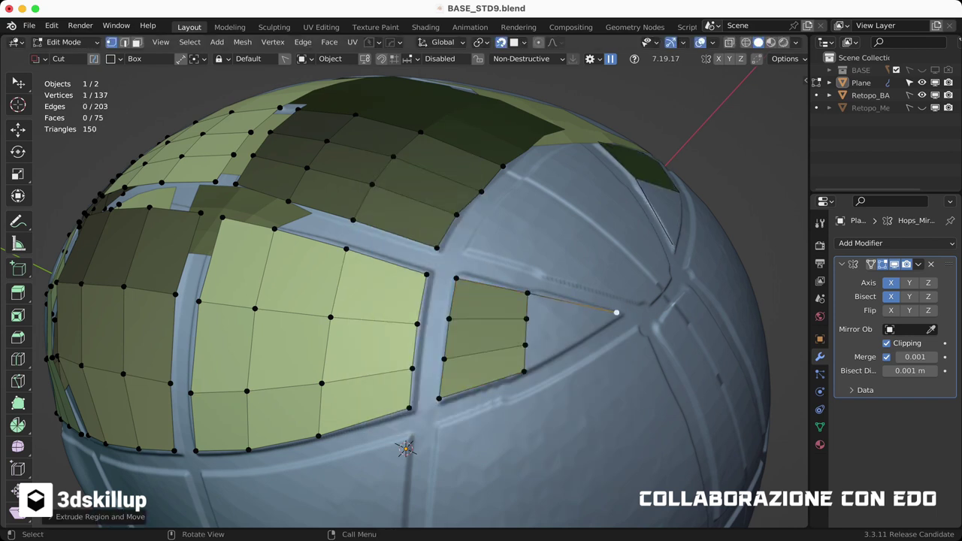
{"action": "left_click", "coordinate": [594, 338]}
Step: Fill the triangular tip with a face, bringing the mesh to 77 faces
{"action": "scroll", "coordinate": [595, 338], "scroll_direction": "up", "scroll_amount": 2}
{"action": "scroll", "coordinate": [589, 325], "scroll_direction": "up", "scroll_amount": 2}
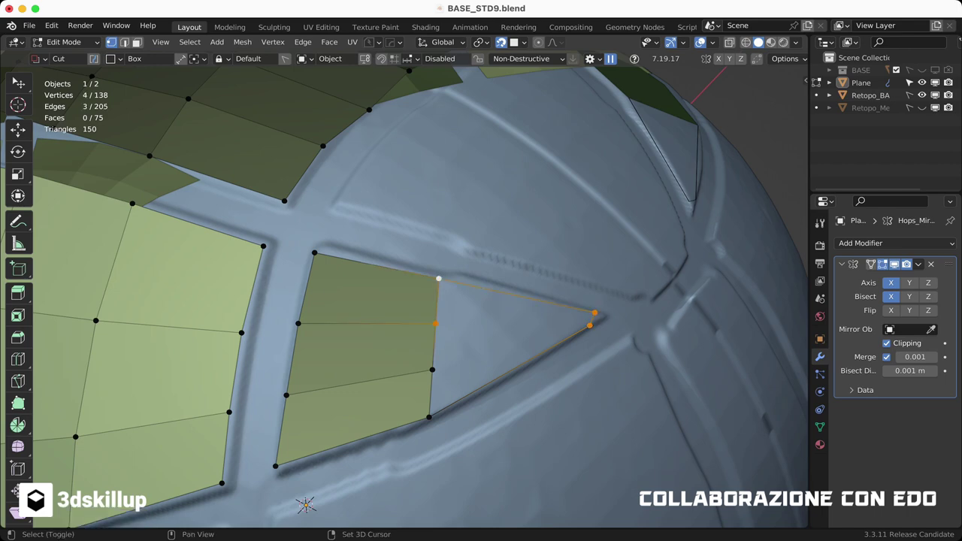
{"action": "key", "text": "f"}
{"action": "scroll", "coordinate": [305, 505], "scroll_direction": "down", "scroll_amount": 3}
{"action": "middle_click_drag", "start_coordinate": [305, 505], "coordinate": [301, 504]}
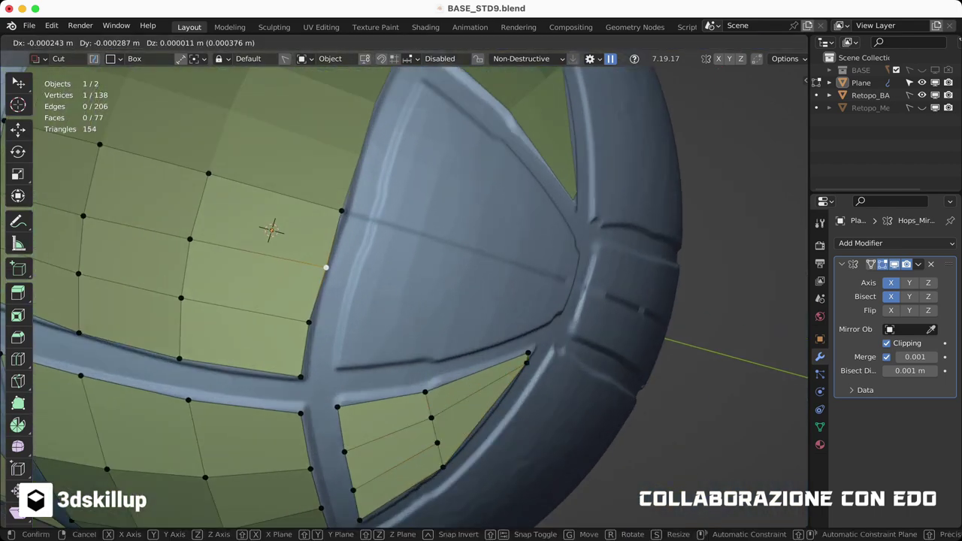
{"action": "scroll", "coordinate": [406, 300], "scroll_direction": "down", "scroll_amount": 4}
{"action": "middle_click_drag", "start_coordinate": [406, 301], "coordinate": [450, 285]}
Step: Check face orientation, recalculate all normals outward, and save an incremented file version
{"action": "left_click", "coordinate": [710, 42]}
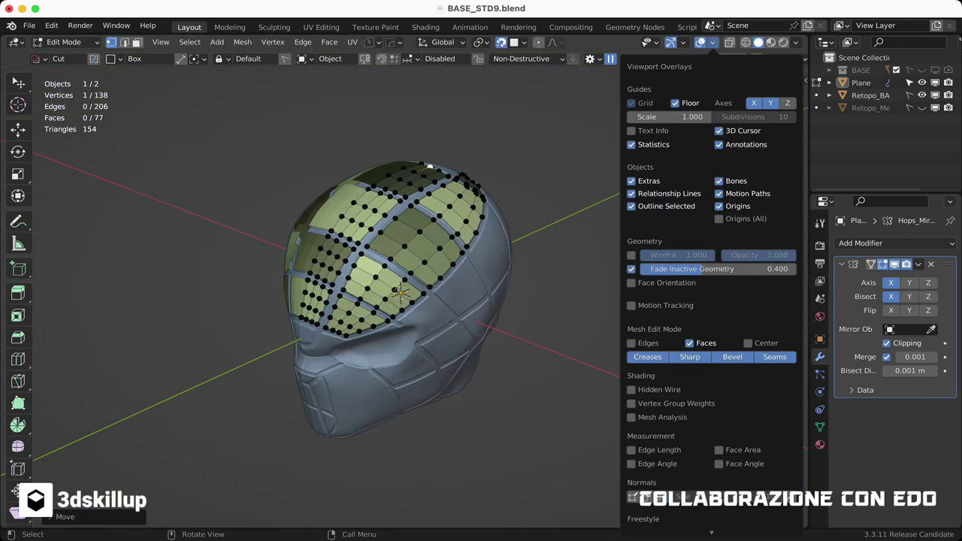
{"action": "left_click", "coordinate": [651, 270]}
{"action": "key", "text": "a"}
{"action": "middle_click_drag", "start_coordinate": [429, 165], "coordinate": [421, 173]}
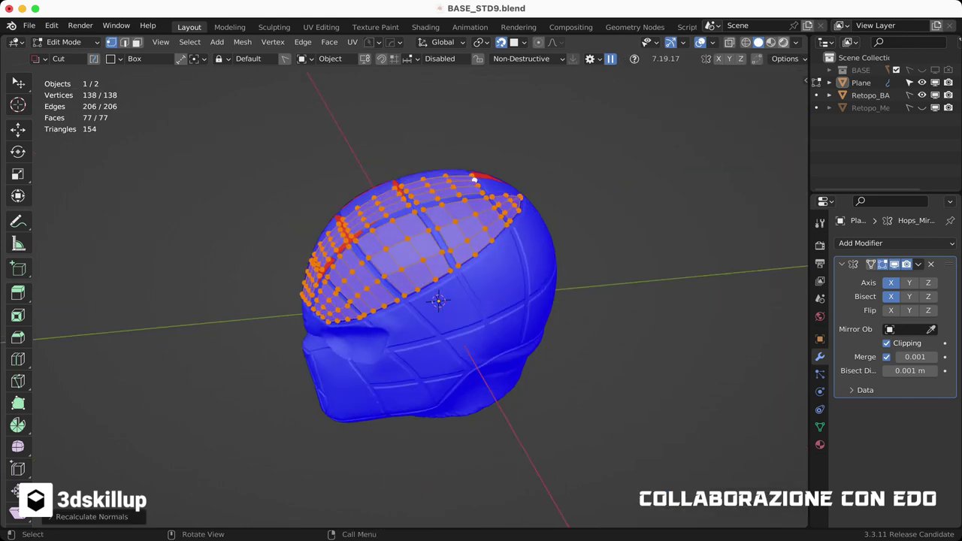
{"action": "key", "text": "shift+n"}
{"action": "left_click", "coordinate": [711, 42]}
{"action": "left_click", "coordinate": [651, 269]}
{"action": "middle_click_drag", "start_coordinate": [406, 225], "coordinate": [376, 90]}
{"action": "middle_click_drag", "start_coordinate": [346, 301], "coordinate": [433, 339]}
{"action": "key", "text": "ctrl+alt+s"}
Step: Duplicate an edge and extrude vertices around the panel groove, joining the two ends
{"action": "scroll", "coordinate": [563, 284], "scroll_direction": "up", "scroll_amount": 3}
{"action": "mouse_move", "coordinate": [564, 285]}
{"action": "middle_mouse_down"}
{"action": "mouse_move", "coordinate": [623, 266]}
{"action": "mouse_move", "coordinate": [521, 356]}
{"action": "middle_mouse_up"}
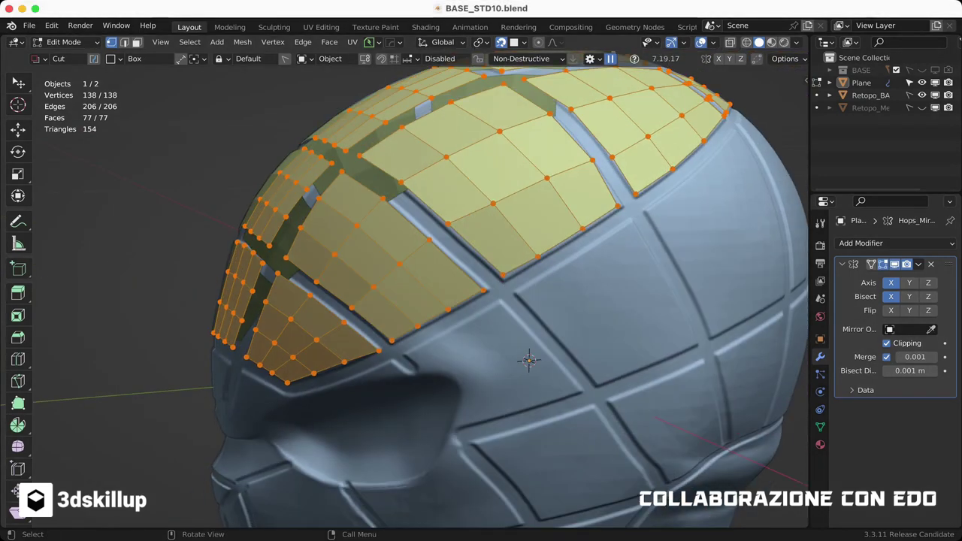
{"action": "key", "text": "shift+d"}
{"action": "left_click", "coordinate": [426, 378]}
{"action": "mouse_move", "coordinate": [426, 377]}
{"action": "middle_mouse_down"}
{"action": "mouse_move", "coordinate": [511, 350]}
{"action": "mouse_move", "coordinate": [441, 369]}
{"action": "mouse_move", "coordinate": [326, 498]}
{"action": "mouse_move", "coordinate": [408, 396]}
{"action": "middle_mouse_up"}
{"action": "left_click", "coordinate": [441, 369]}
{"action": "key", "text": "e"}
{"action": "left_click", "coordinate": [441, 372]}
{"action": "key", "text": "e"}
{"action": "left_click", "coordinate": [441, 374]}
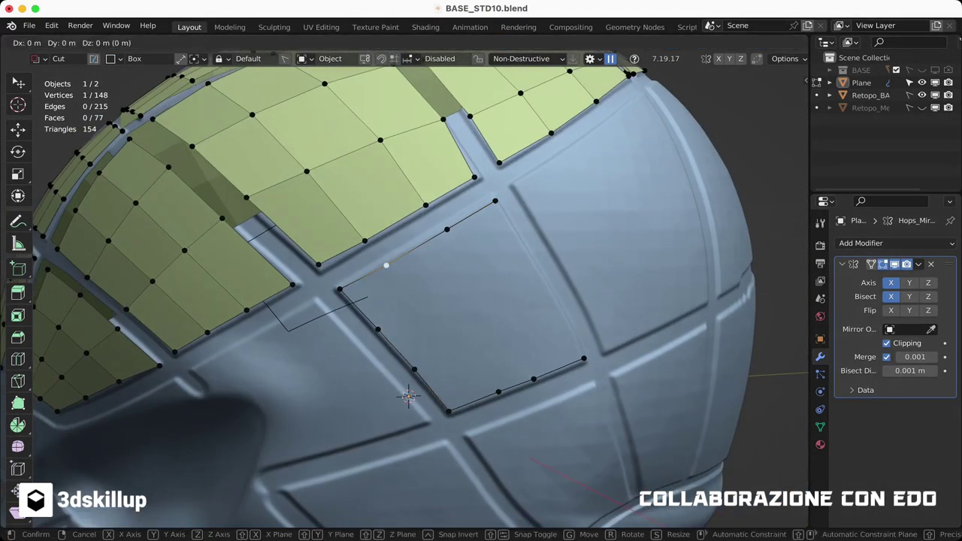
{"action": "left_click", "coordinate": [408, 396]}
{"action": "key", "text": "f"}
Step: Select the closed panel boundary, then begin the next panel's outline with a loop cut
{"action": "key", "text": "ctrl+r"}
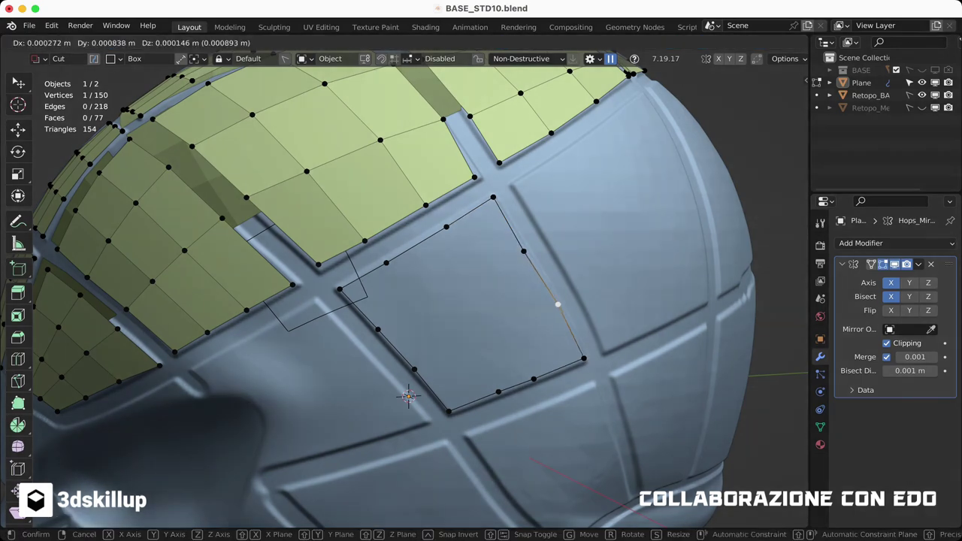
{"action": "left_click", "coordinate": [408, 396]}
{"action": "mouse_move", "coordinate": [408, 393]}
{"action": "middle_mouse_down"}
{"action": "mouse_move", "coordinate": [366, 393]}
{"action": "mouse_move", "coordinate": [418, 423]}
{"action": "mouse_move", "coordinate": [390, 347]}
{"action": "mouse_move", "coordinate": [391, 236]}
{"action": "mouse_move", "coordinate": [421, 300]}
{"action": "mouse_move", "coordinate": [449, 214]}
{"action": "mouse_move", "coordinate": [436, 218]}
{"action": "mouse_move", "coordinate": [451, 248]}
{"action": "middle_mouse_up"}
{"action": "left_click", "coordinate": [391, 347]}
{"action": "key", "text": "ctrl+r"}
{"action": "left_click", "coordinate": [449, 214]}
Step: Extend the outline's corner vertex and select the whole connected outline
{"action": "left_click", "coordinate": [429, 224]}
{"action": "key", "text": "g"}
{"action": "left_click", "coordinate": [468, 379]}
{"action": "left_click", "coordinate": [562, 325], "text": "shift"}
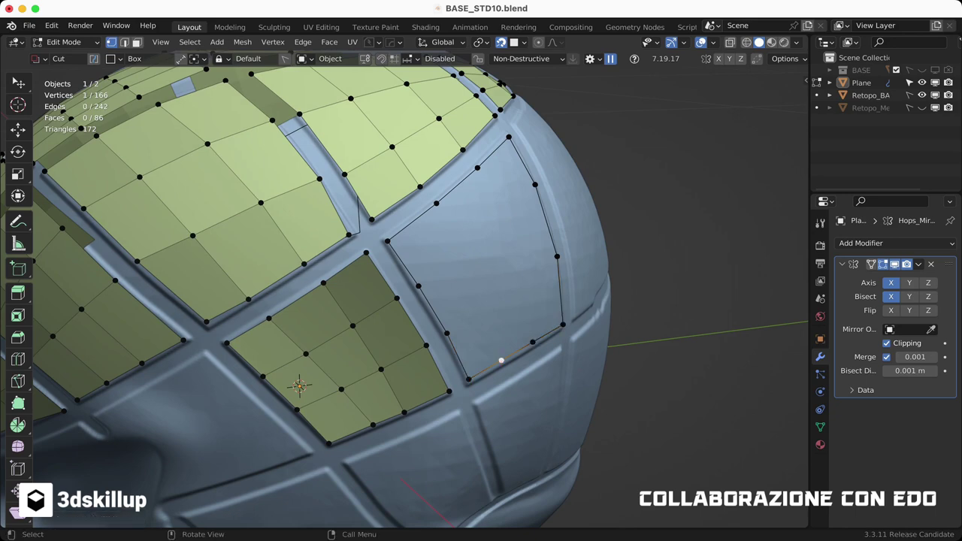
{"action": "middle_click_drag", "start_coordinate": [496, 300], "coordinate": [466, 294]}
{"action": "key", "text": "ctrl+l"}
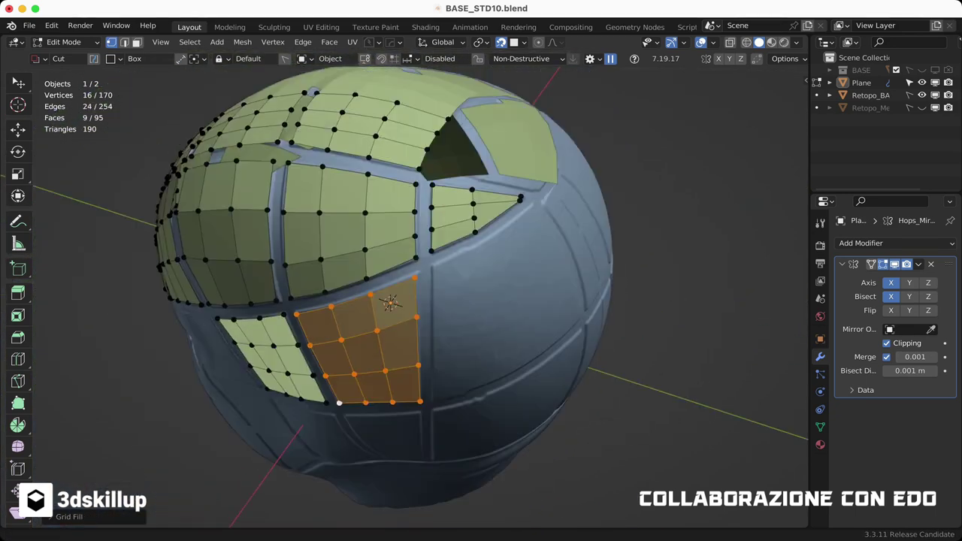
{"action": "middle_click_drag", "start_coordinate": [451, 338], "coordinate": [421, 241]}
Step: Duplicate the triangular plate's edge vertices and offset the copy onto the next panel
{"action": "left_click", "coordinate": [425, 235]}
{"action": "left_click", "coordinate": [478, 219], "text": "shift"}
{"action": "left_click", "coordinate": [539, 191], "text": "shift"}
{"action": "key", "text": "shift+d"}
{"action": "left_click", "coordinate": [549, 201]}
{"action": "mouse_move", "coordinate": [548, 201]}
{"action": "middle_mouse_down"}
{"action": "mouse_move", "coordinate": [526, 225]}
{"action": "mouse_move", "coordinate": [451, 210]}
{"action": "middle_mouse_up"}
{"action": "left_click", "coordinate": [421, 185], "text": "shift"}
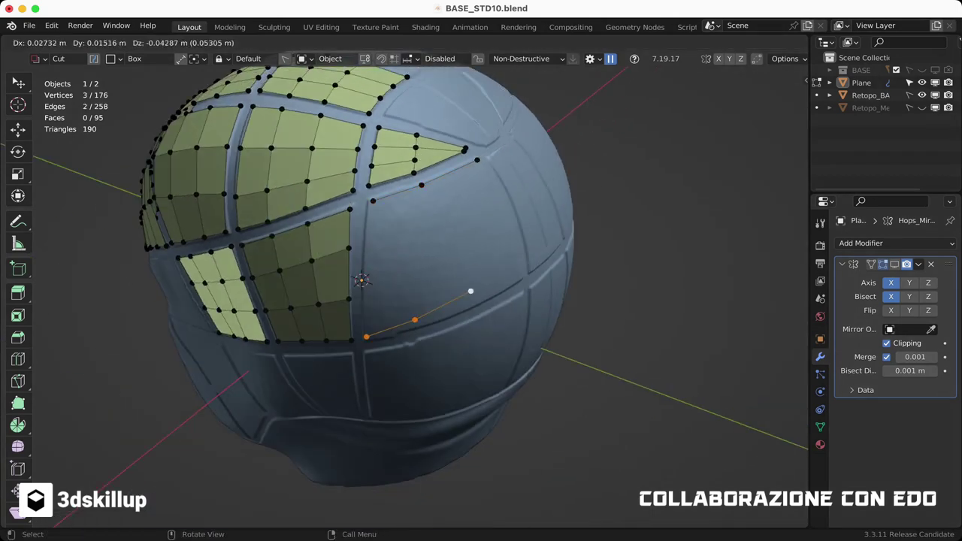
{"action": "left_click", "coordinate": [520, 278]}
Step: Join the end vertices, extrude along the groove, and grid fill the closed outline
{"action": "middle_click_drag", "start_coordinate": [520, 278], "coordinate": [451, 301]}
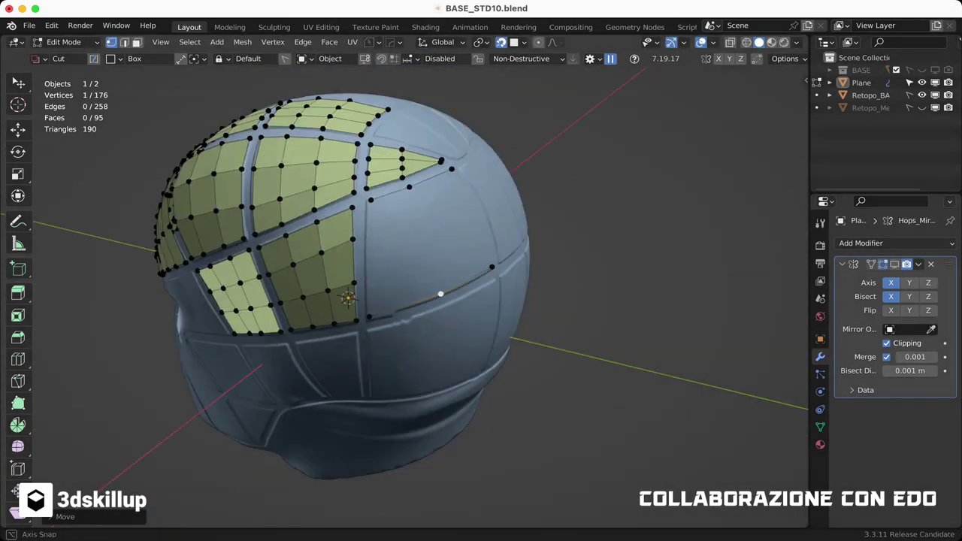
{"action": "left_click", "coordinate": [369, 318], "text": "shift"}
{"action": "key", "text": "f"}
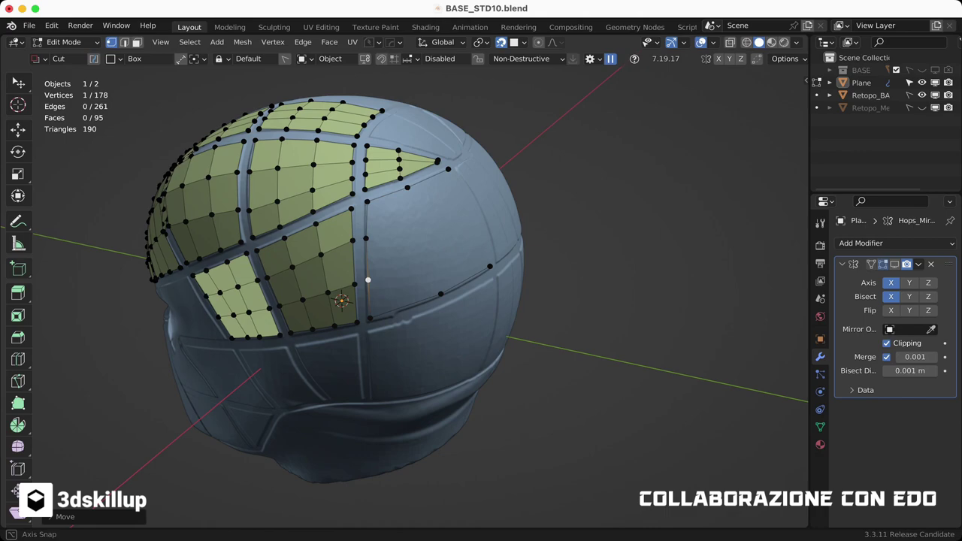
{"action": "key", "text": "e"}
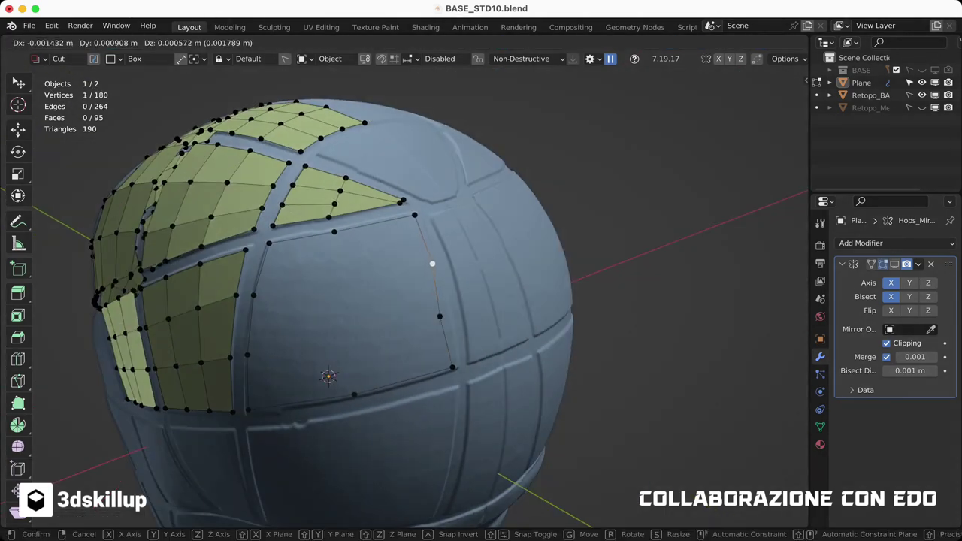
{"action": "left_click", "coordinate": [432, 263]}
{"action": "mouse_move", "coordinate": [432, 263]}
{"action": "middle_mouse_down"}
{"action": "mouse_move", "coordinate": [494, 317]}
{"action": "mouse_move", "coordinate": [376, 301]}
{"action": "middle_mouse_up"}
{"action": "left_click", "coordinate": [389, 358], "text": "alt"}
{"action": "key", "text": "ctrl+f"}
Step: Check face orientation and recalculate normals outward for the whole retopology mesh
{"action": "left_click", "coordinate": [712, 42]}
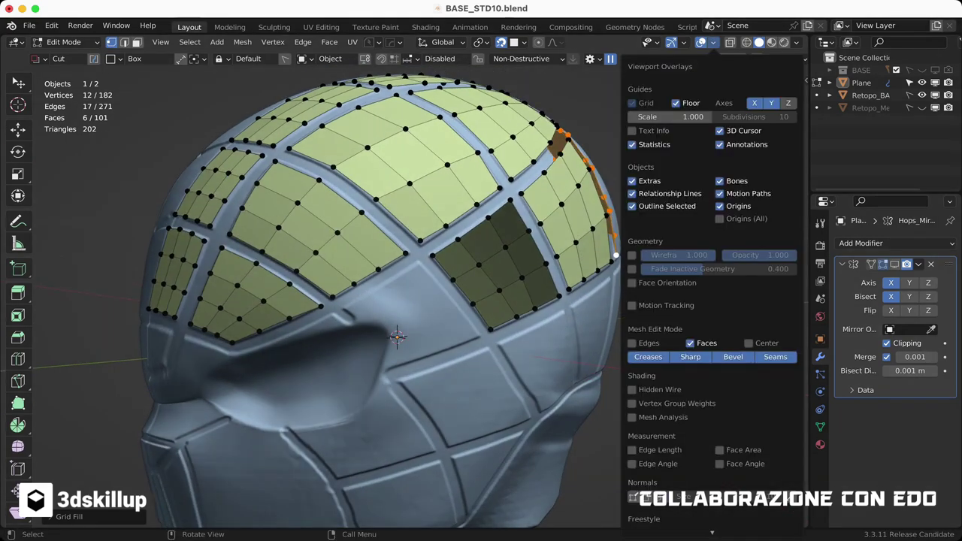
{"action": "left_click", "coordinate": [632, 283]}
{"action": "key", "text": "a"}
{"action": "key", "text": "shift+n"}
{"action": "left_click", "coordinate": [713, 42]}
{"action": "left_click", "coordinate": [632, 283]}
{"action": "mouse_move", "coordinate": [451, 301]}
{"action": "middle_mouse_down"}
{"action": "mouse_move", "coordinate": [489, 301]}
{"action": "mouse_move", "coordinate": [488, 361]}
{"action": "middle_mouse_up"}
Step: Copy the plate's edge onto the neighbouring panel, split the corner vertex, and grid fill it
{"action": "key", "text": "shift+d"}
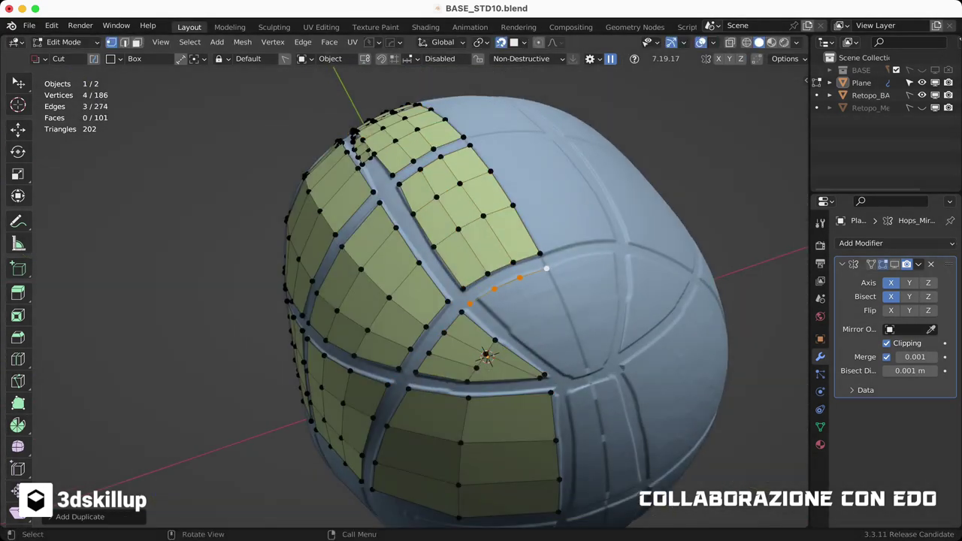
{"action": "middle_click_drag", "start_coordinate": [451, 301], "coordinate": [488, 338]}
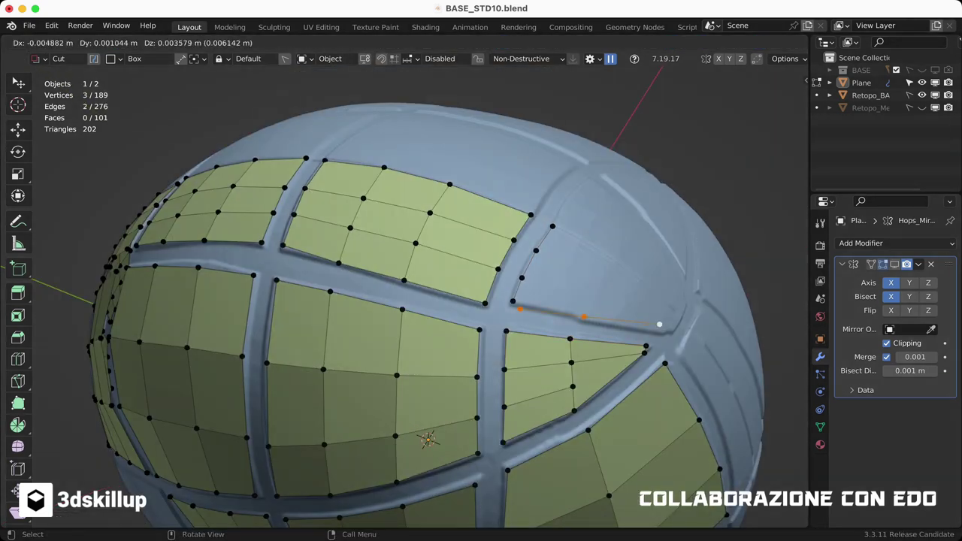
{"action": "middle_click_drag", "start_coordinate": [451, 300], "coordinate": [526, 346]}
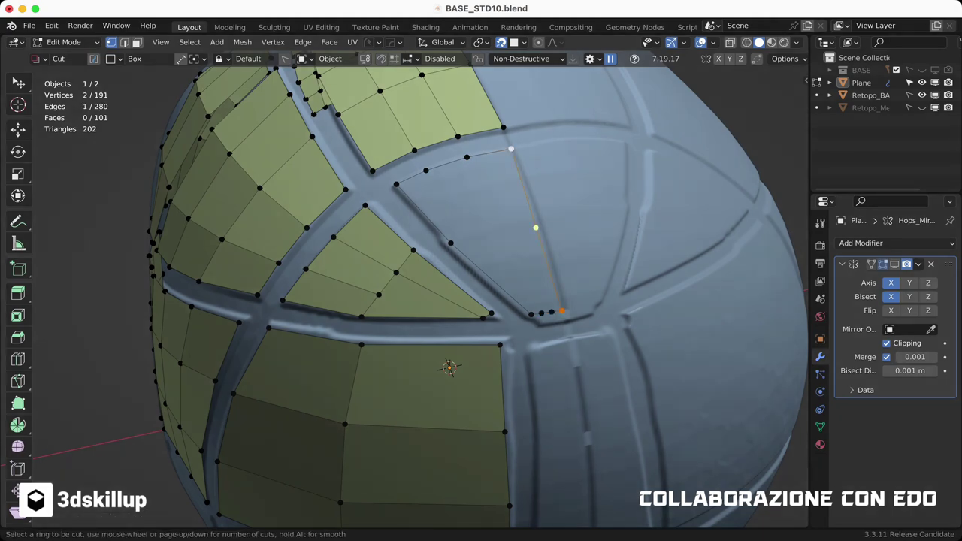
{"action": "key", "text": "ctrl+shift+b"}
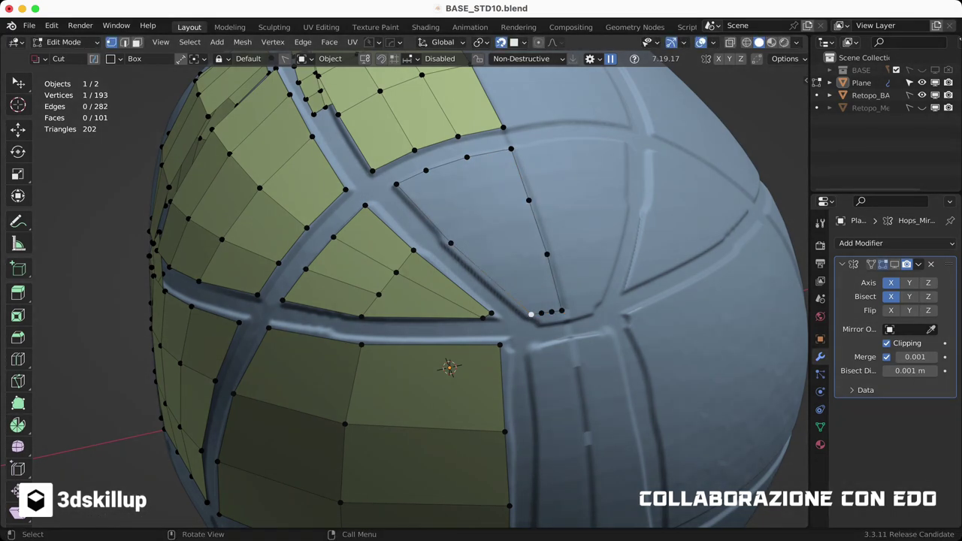
{"action": "key", "text": "ctrl+f"}
{"action": "middle_click_drag", "start_coordinate": [481, 301], "coordinate": [375, 331]}
{"action": "middle_click_drag", "start_coordinate": [481, 301], "coordinate": [406, 241]}
Step: Move a single corner vertex onto the groove
{"action": "left_click", "coordinate": [429, 253]}
{"action": "key", "text": "g"}
{"action": "key", "text": "Escape"}
{"action": "mouse_move", "coordinate": [405, 300]}
{"action": "middle_mouse_down"}
{"action": "mouse_move", "coordinate": [436, 256]}
{"action": "mouse_move", "coordinate": [443, 211]}
{"action": "middle_mouse_up"}
{"action": "mouse_move", "coordinate": [481, 301]}
{"action": "middle_mouse_down"}
{"action": "mouse_move", "coordinate": [511, 286]}
{"action": "mouse_move", "coordinate": [421, 300]}
{"action": "middle_mouse_up"}
Step: Trace a four-vertex chain down the narrow grey strip, loop cut, and fill it
{"action": "right_click", "coordinate": [533, 244], "text": "ctrl"}
{"action": "right_click", "coordinate": [529, 305], "text": "ctrl"}
{"action": "right_click", "coordinate": [527, 364], "text": "ctrl"}
{"action": "right_click", "coordinate": [518, 411], "text": "ctrl"}
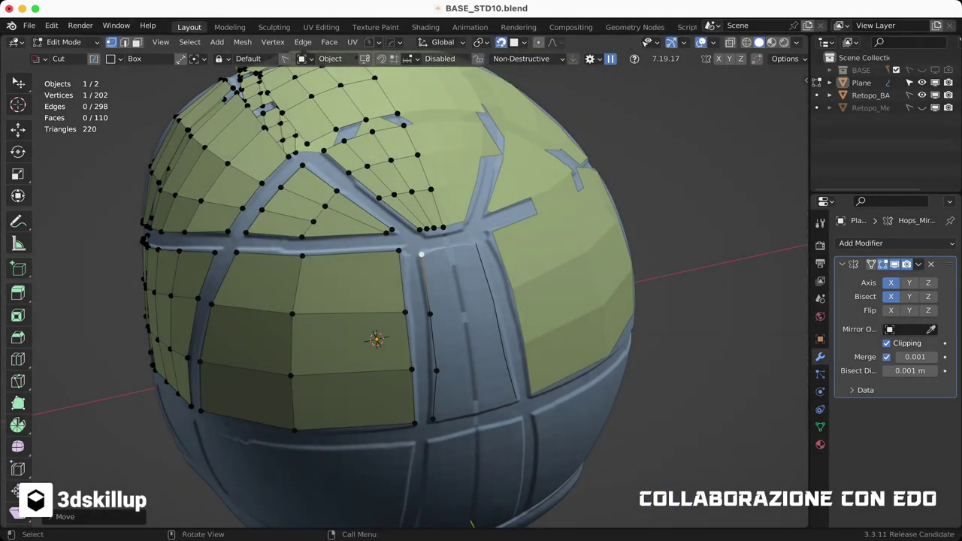
{"action": "key", "text": "ctrl+r"}
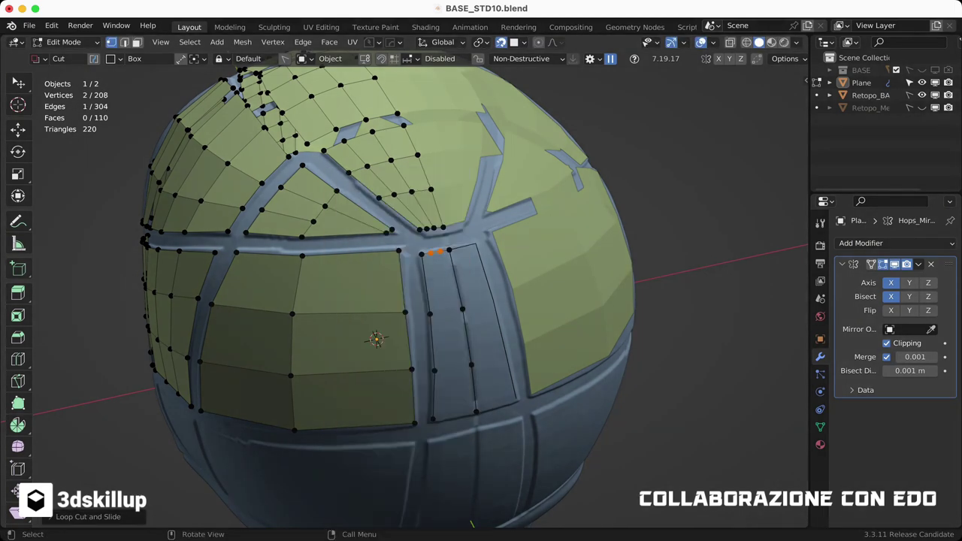
{"action": "key", "text": "ctrl+f"}
Step: Save the file with Ctrl+S
{"action": "scroll", "coordinate": [406, 301], "scroll_direction": "down", "scroll_amount": 4}
{"action": "middle_click_drag", "start_coordinate": [406, 300], "coordinate": [481, 301]}
{"action": "key", "text": "ctrl+s"}
Step: Extrude from the plate's lower edge, connect to the top vertex, and grid fill
{"action": "left_click", "coordinate": [379, 310]}
{"action": "left_click", "coordinate": [407, 301], "text": "shift"}
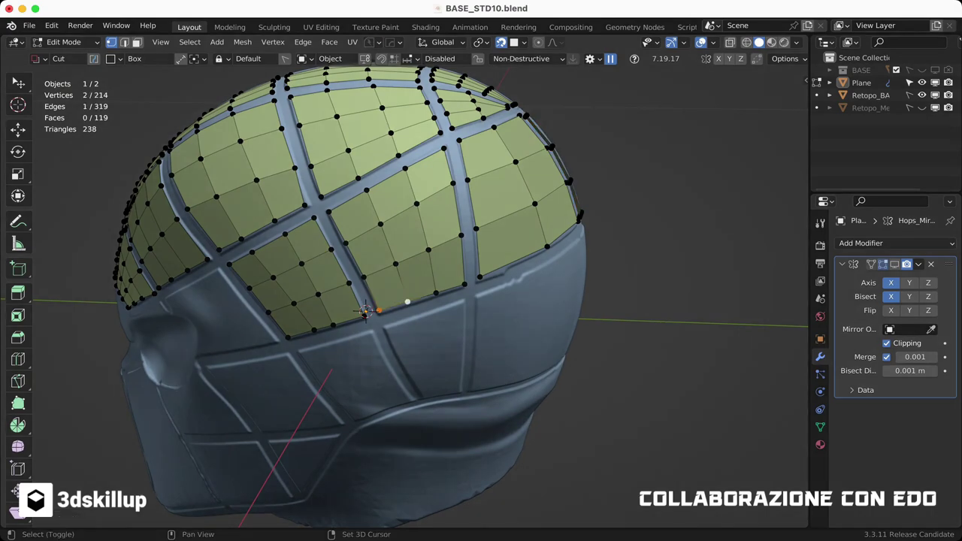
{"action": "mouse_move", "coordinate": [365, 310]}
{"action": "middle_mouse_down"}
{"action": "mouse_move", "coordinate": [331, 314]}
{"action": "mouse_move", "coordinate": [376, 300]}
{"action": "mouse_move", "coordinate": [436, 315]}
{"action": "mouse_move", "coordinate": [386, 331]}
{"action": "mouse_move", "coordinate": [383, 260]}
{"action": "middle_mouse_up"}
{"action": "key", "text": "e"}
{"action": "left_click", "coordinate": [320, 314]}
{"action": "left_click", "coordinate": [472, 233], "text": "shift"}
{"action": "key", "text": "f"}
{"action": "left_click", "coordinate": [387, 331], "text": "alt+shift"}
Step: Place new groove vertices, loop cut the outline, and grid fill its boundary
{"action": "left_click", "coordinate": [400, 254]}
{"action": "key", "text": "e"}
{"action": "left_click", "coordinate": [493, 221]}
Step: Start a new vertex chain from the plate's corner down the next back panel
{"action": "key", "text": "e"}
{"action": "mouse_move", "coordinate": [383, 260]}
{"action": "middle_mouse_down"}
{"action": "mouse_move", "coordinate": [312, 311]}
{"action": "mouse_move", "coordinate": [405, 242]}
{"action": "mouse_move", "coordinate": [413, 209]}
{"action": "middle_mouse_up"}
{"action": "key", "text": "ctrl+r"}
{"action": "left_click", "coordinate": [448, 283], "text": "alt"}
{"action": "key", "text": "ctrl+f"}
{"action": "left_click", "coordinate": [305, 293]}
{"action": "left_click", "coordinate": [544, 209]}
{"action": "key", "text": "e"}
{"action": "middle_click_drag", "start_coordinate": [544, 209], "coordinate": [579, 225]}
{"action": "right_click", "coordinate": [545, 207]}
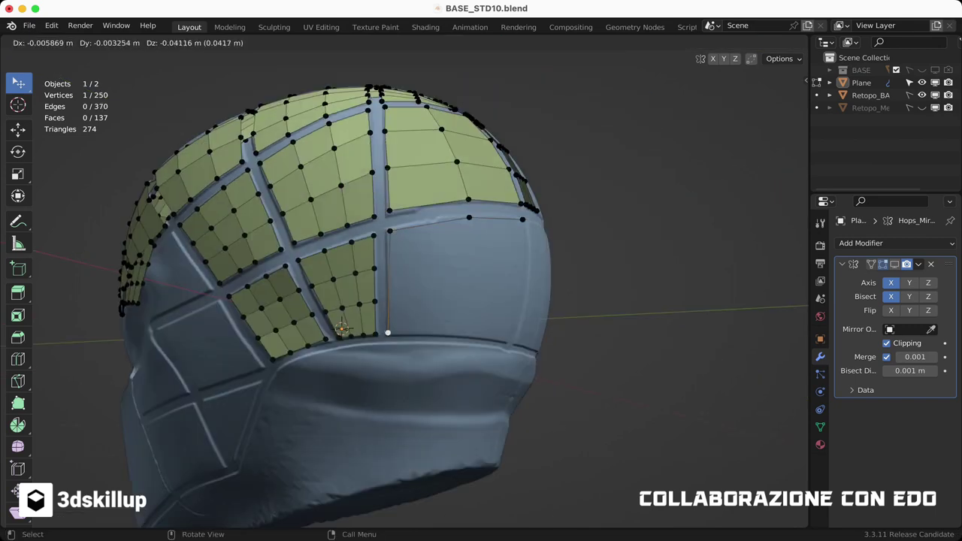
Step: Extrude the vertex chain down the back panel's edge to its bottom
{"action": "left_click", "coordinate": [388, 332]}
{"action": "middle_click_drag", "start_coordinate": [388, 332], "coordinate": [578, 183]}
{"action": "left_click", "coordinate": [579, 182]}
{"action": "key", "text": "e"}
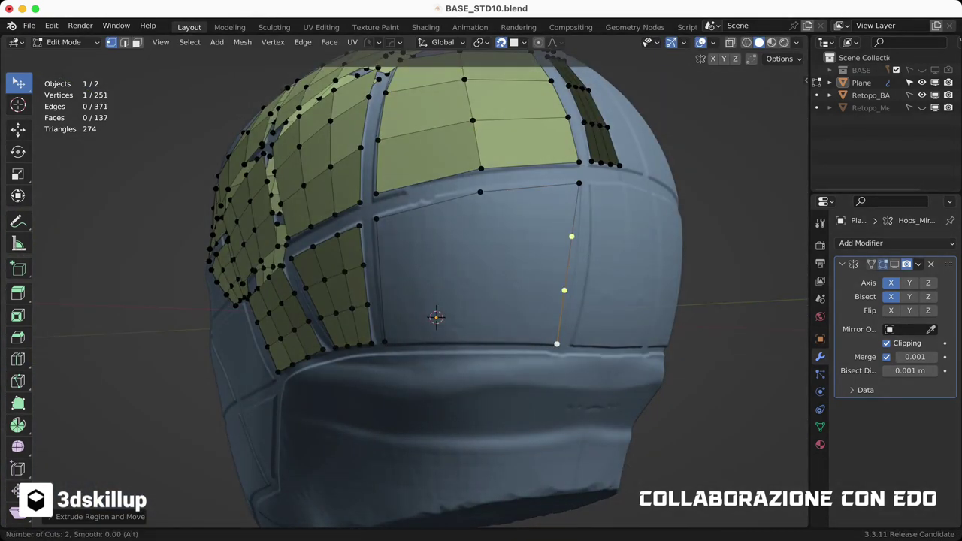
{"action": "left_click", "coordinate": [576, 236]}
{"action": "middle_click_drag", "start_coordinate": [577, 237], "coordinate": [526, 255]}
{"action": "key", "text": "e"}
{"action": "left_click", "coordinate": [449, 264]}
Step: Dissolve the extra bottom edge and grid fill the back panel's hole
{"action": "left_click", "coordinate": [449, 338]}
{"action": "left_click", "coordinate": [578, 346], "text": "shift"}
{"action": "key", "text": "ctrl+x"}
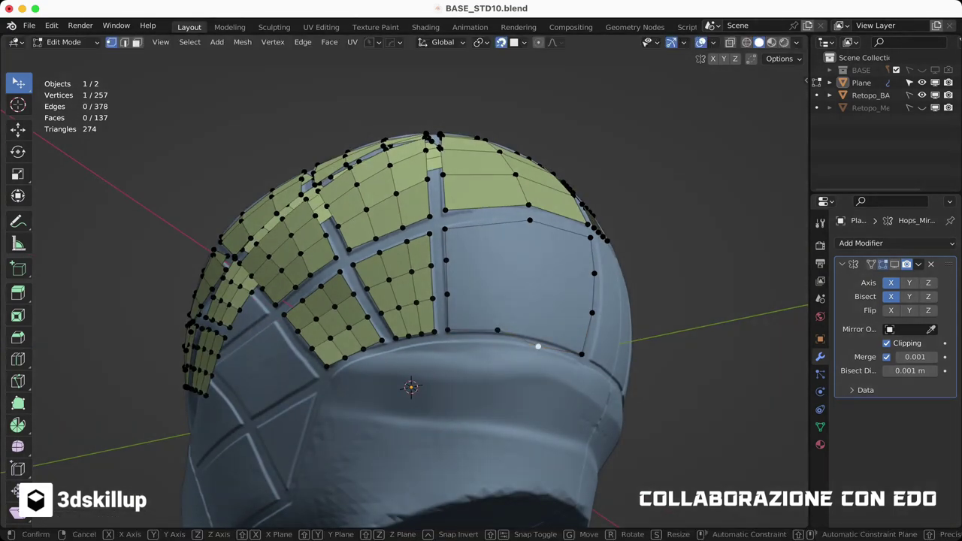
{"action": "middle_click_drag", "start_coordinate": [411, 387], "coordinate": [419, 380]}
{"action": "scroll", "coordinate": [419, 380], "scroll_direction": "down", "scroll_amount": 2}
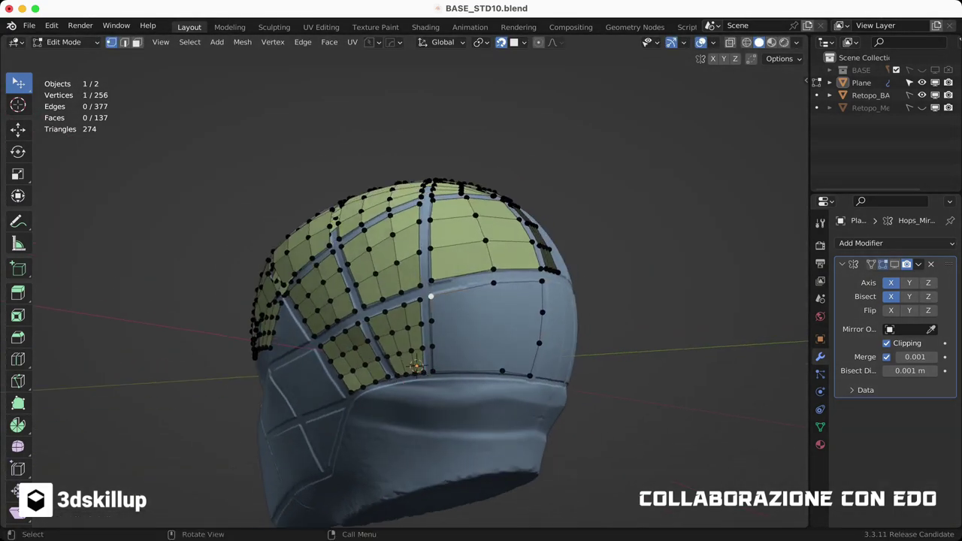
{"action": "left_click", "coordinate": [466, 370], "text": "alt"}
{"action": "key", "text": "ctrl+f"}
{"action": "left_click", "coordinate": [456, 354]}
{"action": "middle_click_drag", "start_coordinate": [456, 354], "coordinate": [509, 300]}
Step: Slide a plate vertex along its edge to fit the groove
{"action": "left_click", "coordinate": [540, 363]}
{"action": "key", "text": "g"}
{"action": "key", "text": "g"}
{"action": "left_click", "coordinate": [479, 378]}
{"action": "mouse_move", "coordinate": [479, 378]}
{"action": "middle_mouse_down"}
{"action": "mouse_move", "coordinate": [450, 360]}
{"action": "mouse_move", "coordinate": [474, 399]}
{"action": "mouse_move", "coordinate": [364, 314]}
{"action": "middle_mouse_up"}
{"action": "scroll", "coordinate": [451, 361], "scroll_direction": "up", "scroll_amount": 3}
Step: Extrude the dark strip's bottom row down toward the lower band and loop cut it
{"action": "left_click", "coordinate": [503, 248], "text": "alt+shift"}
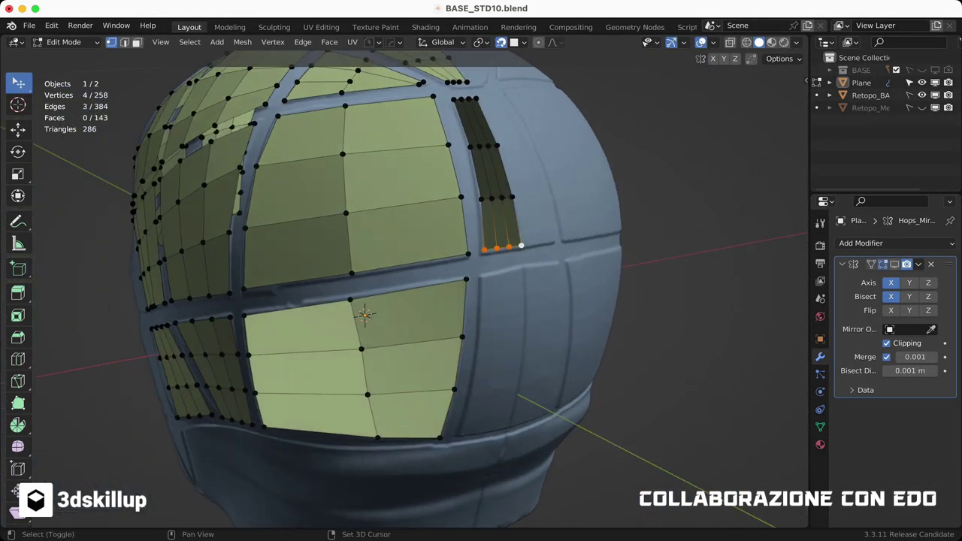
{"action": "middle_click_drag", "start_coordinate": [503, 248], "coordinate": [526, 271]}
{"action": "scroll", "coordinate": [526, 271], "scroll_direction": "up", "scroll_amount": 2}
{"action": "key", "text": "e"}
{"action": "left_click", "coordinate": [443, 382]}
{"action": "key", "text": "ctrl+r"}
{"action": "mouse_move", "coordinate": [443, 383]}
{"action": "middle_mouse_down"}
{"action": "mouse_move", "coordinate": [277, 367]}
{"action": "mouse_move", "coordinate": [405, 242]}
{"action": "middle_mouse_up"}
{"action": "left_click", "coordinate": [278, 367]}
Step: Add vertices down the right strip, snap its corner to the groove, and select the strip
{"action": "right_click", "coordinate": [500, 272], "text": "ctrl"}
{"action": "right_click", "coordinate": [498, 369], "text": "ctrl"}
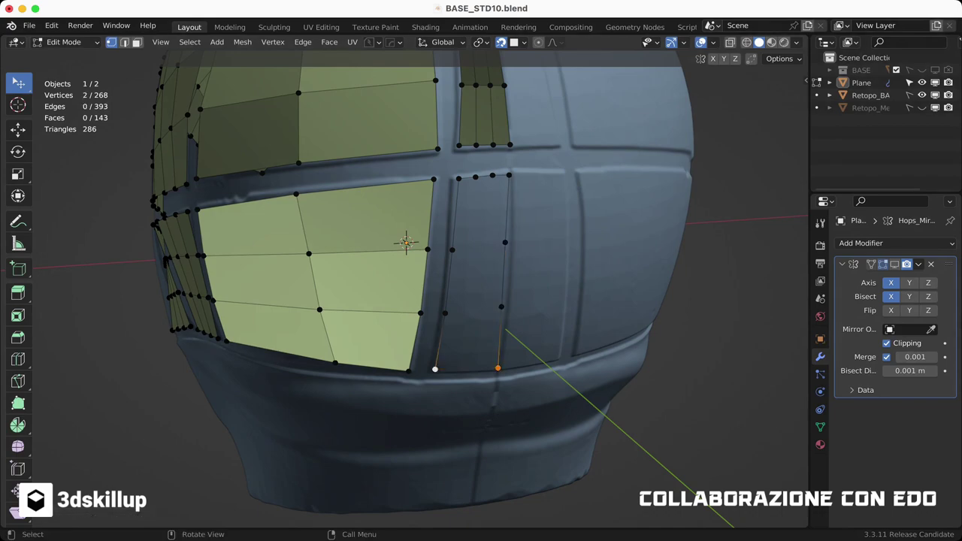
{"action": "middle_click_drag", "start_coordinate": [498, 369], "coordinate": [466, 353]}
{"action": "left_click_drag", "start_coordinate": [496, 311], "coordinate": [501, 310]}
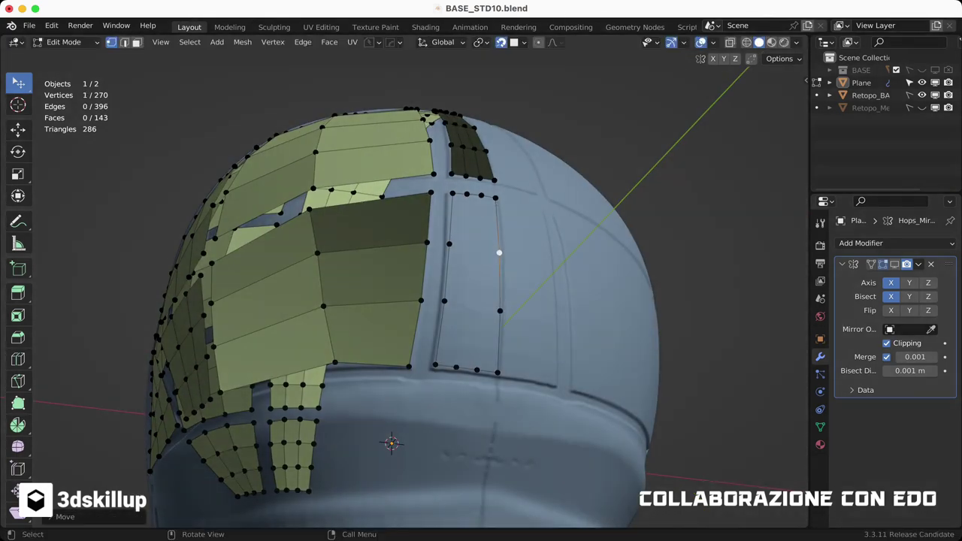
{"action": "middle_click_drag", "start_coordinate": [500, 310], "coordinate": [405, 225]}
{"action": "key", "text": "l"}
Step: Save the file and nudge a vertex onto the groove line
{"action": "mouse_move", "coordinate": [393, 302]}
{"action": "middle_mouse_down"}
{"action": "mouse_move", "coordinate": [360, 324]}
{"action": "mouse_move", "coordinate": [421, 314]}
{"action": "middle_mouse_up"}
{"action": "key", "text": "ctrl+s"}
{"action": "left_click_drag", "start_coordinate": [421, 314], "coordinate": [421, 314]}
{"action": "left_click", "coordinate": [422, 314]}
{"action": "middle_click_drag", "start_coordinate": [422, 315], "coordinate": [355, 346]}
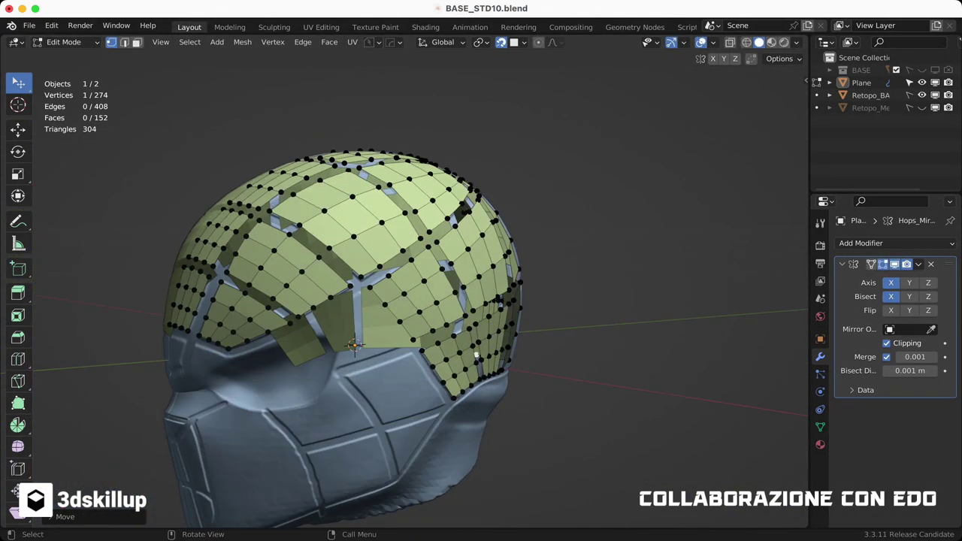
Step: Check the face normals with the Face Orientation overlay, then turn it off
{"action": "middle_click_drag", "start_coordinate": [476, 355], "coordinate": [478, 355]}
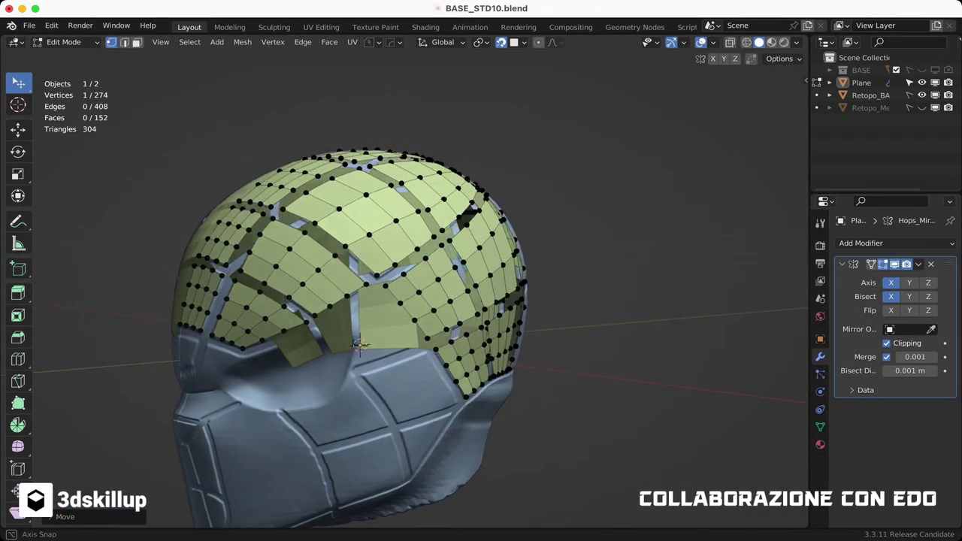
{"action": "left_click", "coordinate": [425, 300]}
{"action": "left_click", "coordinate": [712, 42]}
{"action": "left_click", "coordinate": [638, 281]}
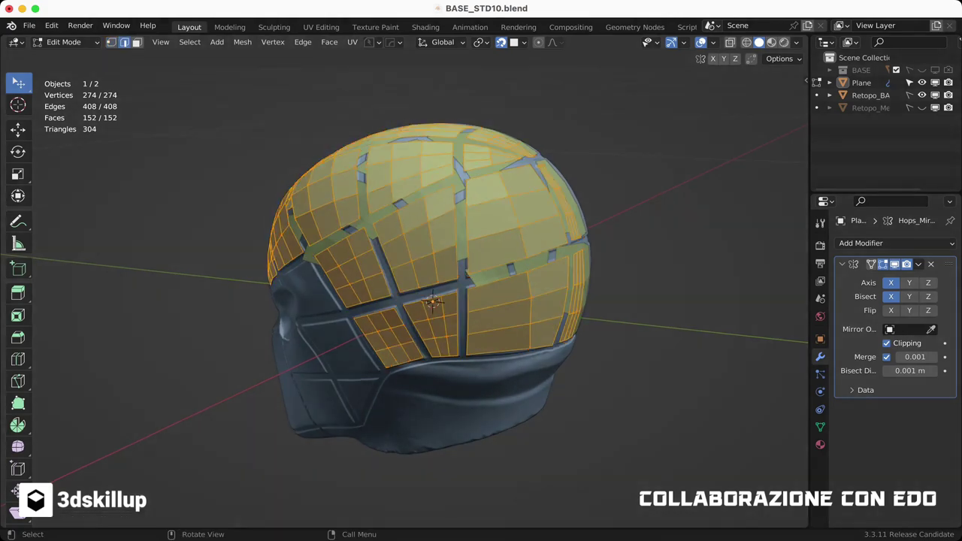
{"action": "middle_click_drag", "start_coordinate": [526, 285], "coordinate": [571, 293]}
{"action": "mouse_move", "coordinate": [421, 300]}
{"action": "middle_mouse_down"}
{"action": "mouse_move", "coordinate": [481, 301]}
{"action": "mouse_move", "coordinate": [430, 298]}
{"action": "middle_mouse_up"}
Step: Grid-fill the open loop of the lower panel with a 3x3 grid
{"action": "left_click", "coordinate": [712, 42]}
{"action": "left_click", "coordinate": [796, 42]}
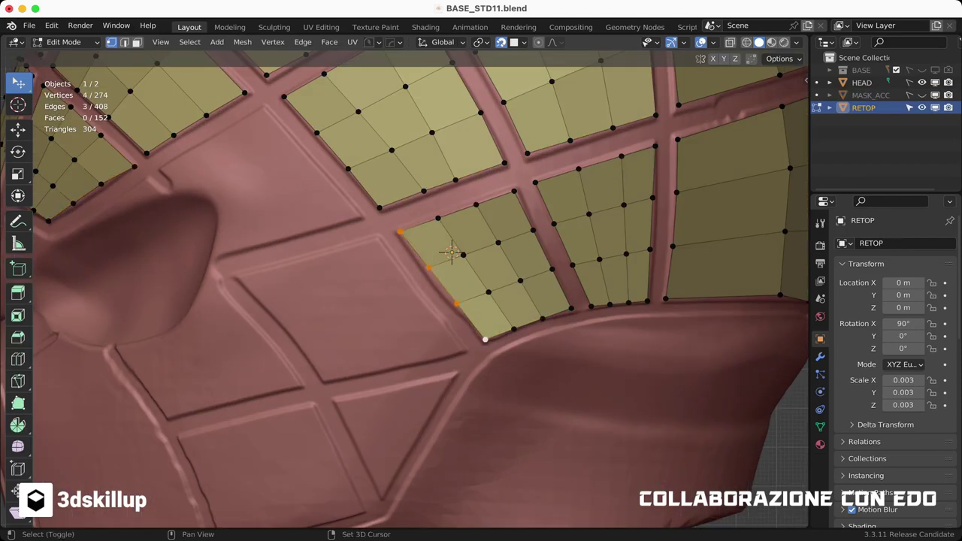
{"action": "left_click", "coordinate": [332, 384]}
{"action": "middle_click_drag", "start_coordinate": [331, 384], "coordinate": [296, 424]}
{"action": "left_click", "coordinate": [296, 424]}
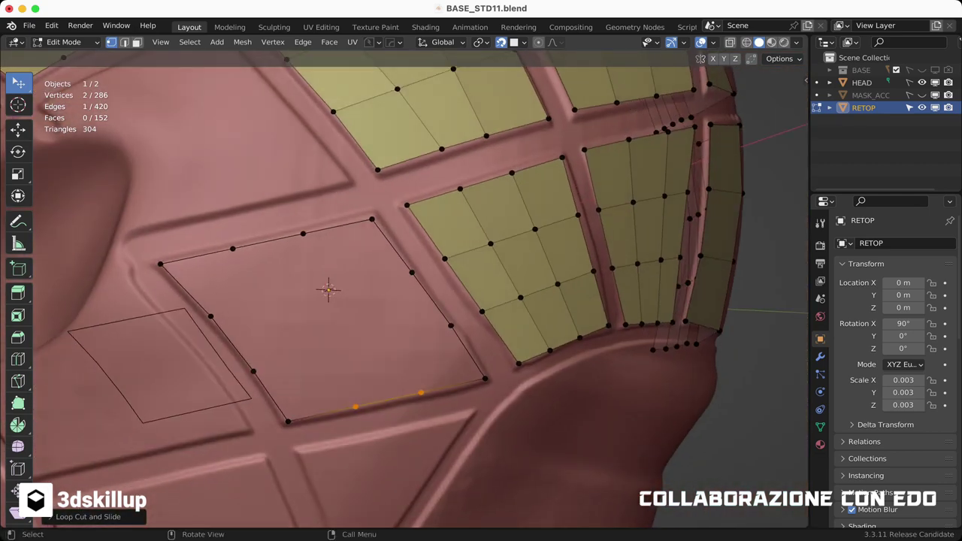
{"action": "key", "text": "ctrl+f"}
{"action": "left_click", "coordinate": [333, 389]}
Step: Check face orientation and flip the new plate's normals so it faces outward
{"action": "middle_click_drag", "start_coordinate": [375, 300], "coordinate": [421, 286]}
{"action": "left_click", "coordinate": [712, 42]}
{"action": "left_click", "coordinate": [632, 283]}
{"action": "left_click", "coordinate": [712, 43]}
{"action": "left_click", "coordinate": [632, 283]}
{"action": "middle_click_drag", "start_coordinate": [482, 300], "coordinate": [318, 241]}
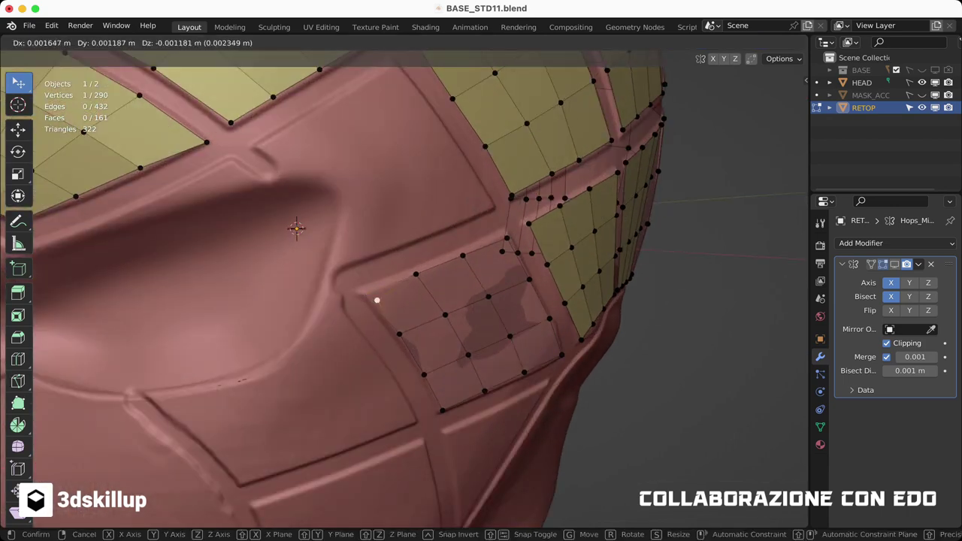
{"action": "key", "text": "l"}
{"action": "key", "text": "alt+n"}
{"action": "mouse_move", "coordinate": [369, 290]}
{"action": "middle_mouse_down"}
{"action": "mouse_move", "coordinate": [420, 301]}
{"action": "mouse_move", "coordinate": [591, 136]}
{"action": "middle_mouse_up"}
Step: Merge the two bottom vertices and fill faces down to the triangle's tip
{"action": "left_click", "coordinate": [464, 303]}
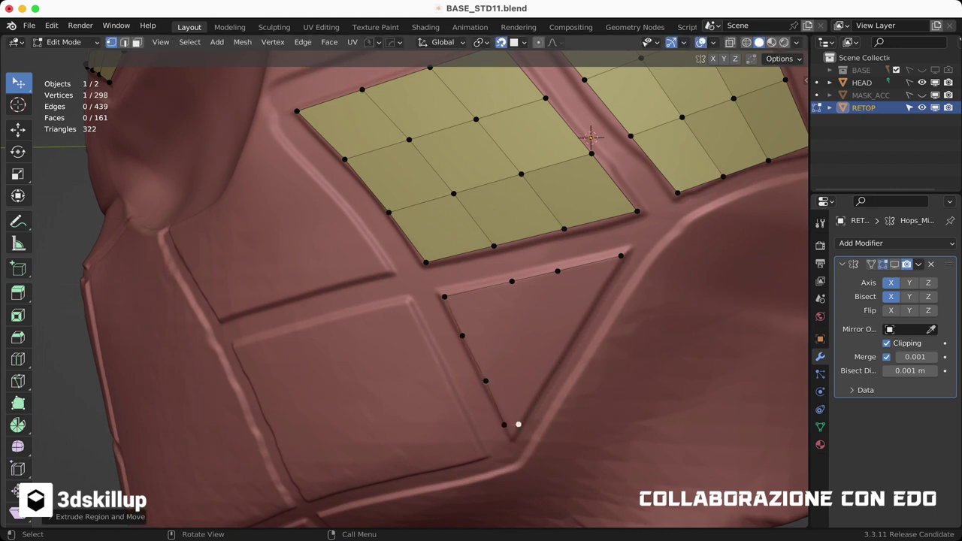
{"action": "key", "text": "g"}
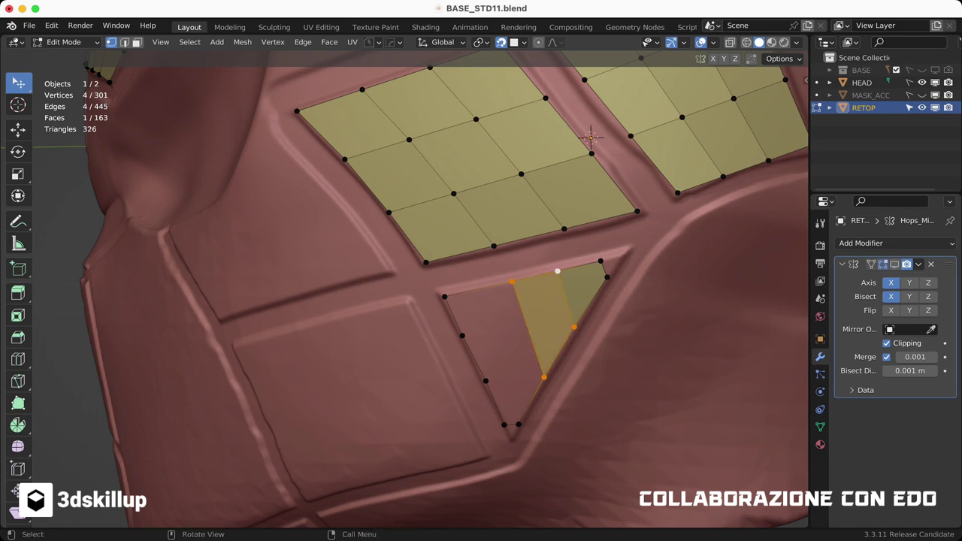
{"action": "key", "text": "m"}
{"action": "left_click", "coordinate": [511, 423]}
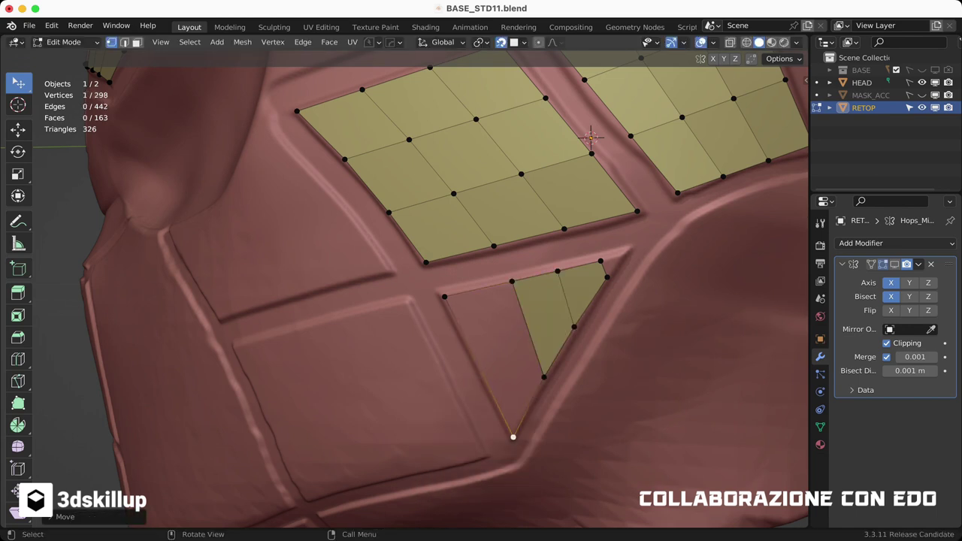
{"action": "key", "text": "f"}
{"action": "scroll", "coordinate": [511, 421], "scroll_direction": "up", "scroll_amount": 3}
{"action": "key", "text": "f"}
{"action": "scroll", "coordinate": [531, 299], "scroll_direction": "down", "scroll_amount": 2}
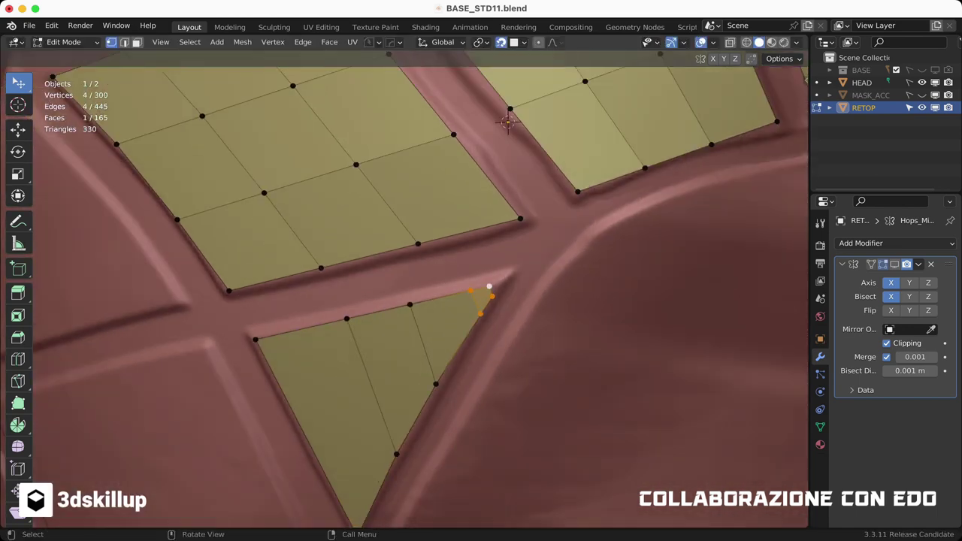
Step: Connect the triangle's right-edge vertex to the brow border vertices with a new edge
{"action": "key", "text": "1"}
{"action": "left_click", "coordinate": [451, 350]}
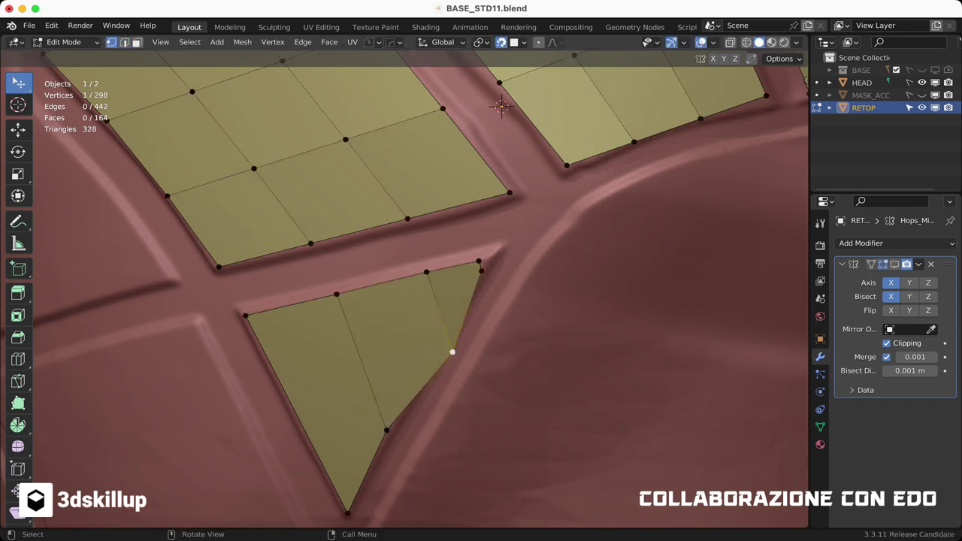
{"action": "scroll", "coordinate": [405, 286], "scroll_direction": "down", "scroll_amount": 3}
{"action": "mouse_move", "coordinate": [406, 286]}
{"action": "middle_mouse_down"}
{"action": "mouse_move", "coordinate": [405, 226]}
{"action": "mouse_move", "coordinate": [421, 293]}
{"action": "mouse_move", "coordinate": [421, 225]}
{"action": "middle_mouse_up"}
{"action": "left_click", "coordinate": [359, 211], "text": "ctrl"}
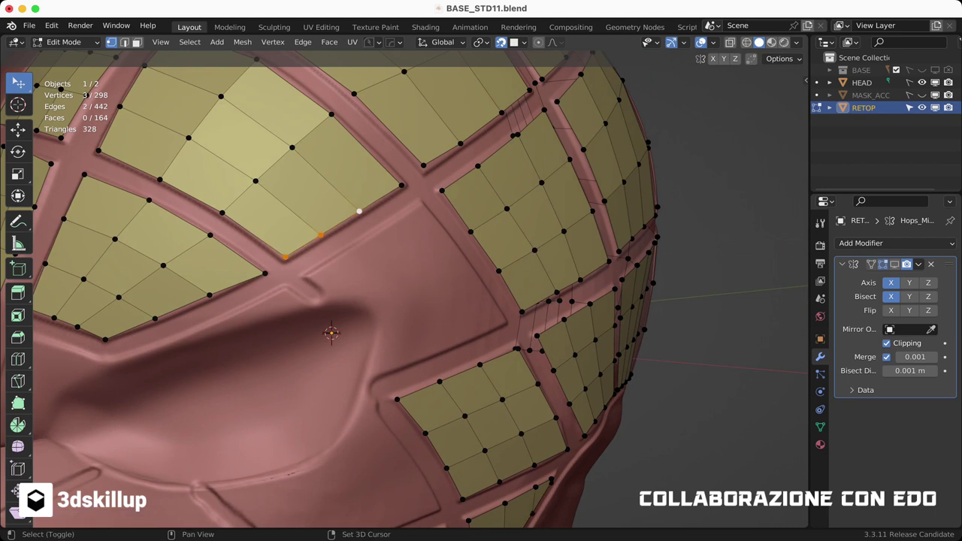
{"action": "scroll", "coordinate": [451, 271], "scroll_direction": "up", "scroll_amount": 3}
{"action": "left_click", "coordinate": [559, 279], "text": "shift"}
{"action": "mouse_move", "coordinate": [481, 300]}
{"action": "middle_mouse_down"}
{"action": "mouse_move", "coordinate": [451, 248]}
{"action": "mouse_move", "coordinate": [421, 270]}
{"action": "mouse_move", "coordinate": [436, 329]}
{"action": "mouse_move", "coordinate": [481, 278]}
{"action": "middle_mouse_up"}
{"action": "left_click", "coordinate": [418, 177], "text": "shift"}
{"action": "key", "text": "f"}
{"action": "key", "text": "f"}
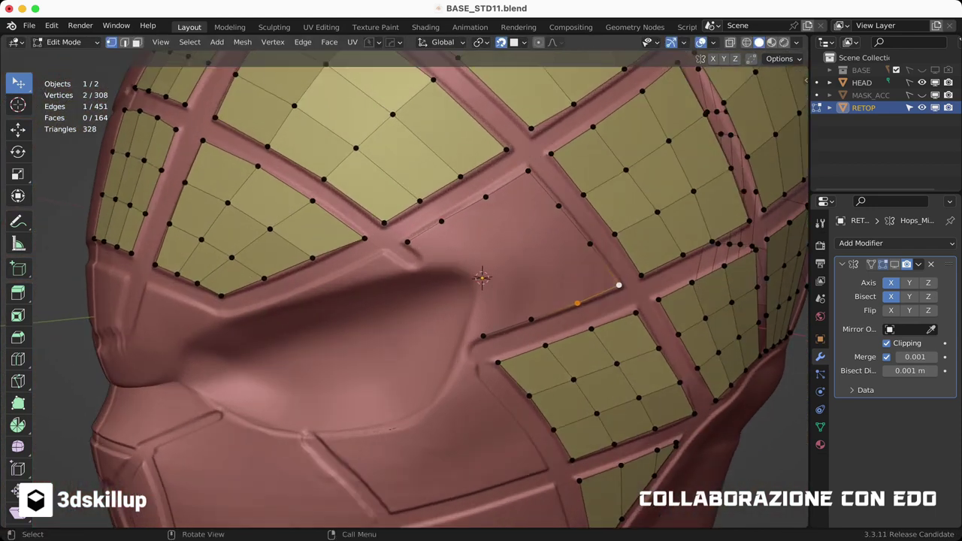
Step: Fill new faces at the brow-groove vertex and snap the new vertex into place
{"action": "middle_click_drag", "start_coordinate": [548, 301], "coordinate": [578, 303]}
{"action": "left_click", "coordinate": [577, 303]}
{"action": "key", "text": "ctrl+f"}
{"action": "key", "text": "f"}
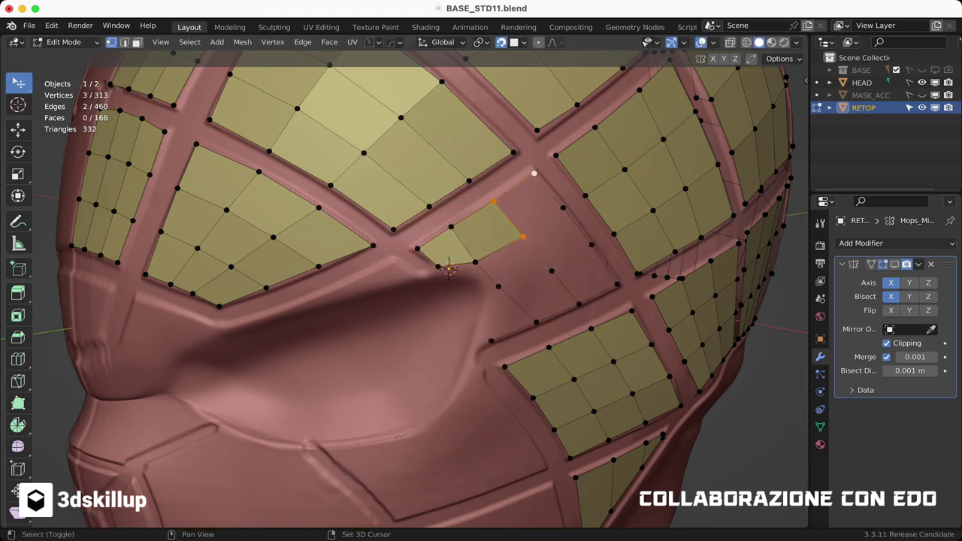
{"action": "key", "text": "f"}
{"action": "mouse_move", "coordinate": [481, 301]}
{"action": "middle_mouse_down"}
{"action": "mouse_move", "coordinate": [443, 308]}
{"action": "mouse_move", "coordinate": [466, 316]}
{"action": "mouse_move", "coordinate": [451, 331]}
{"action": "middle_mouse_up"}
{"action": "key", "text": "f"}
{"action": "mouse_move", "coordinate": [481, 301]}
{"action": "middle_mouse_down"}
{"action": "mouse_move", "coordinate": [526, 286]}
{"action": "mouse_move", "coordinate": [496, 300]}
{"action": "mouse_move", "coordinate": [405, 285]}
{"action": "mouse_move", "coordinate": [439, 301]}
{"action": "middle_mouse_up"}
{"action": "left_click", "coordinate": [339, 227]}
{"action": "key", "text": "g"}
{"action": "scroll", "coordinate": [438, 302], "scroll_direction": "down", "scroll_amount": 3}
{"action": "scroll", "coordinate": [439, 301], "scroll_direction": "up", "scroll_amount": 4}
Step: Add a centred loop cut across the triangle patch
{"action": "key", "text": "ctrl+r"}
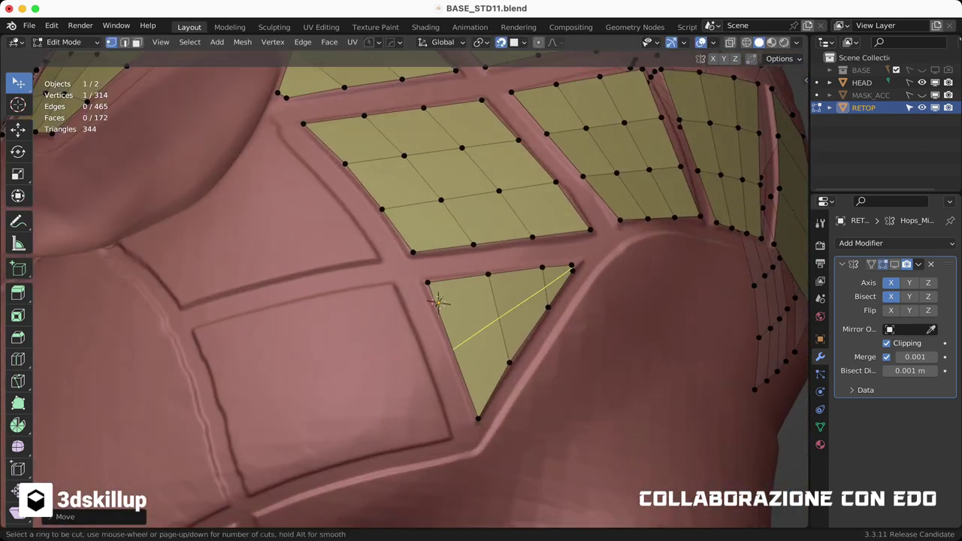
{"action": "left_click", "coordinate": [439, 302]}
{"action": "right_click", "coordinate": [439, 301]}
{"action": "scroll", "coordinate": [439, 301], "scroll_direction": "down", "scroll_amount": 3}
{"action": "scroll", "coordinate": [429, 146], "scroll_direction": "up", "scroll_amount": 3}
{"action": "scroll", "coordinate": [429, 146], "scroll_direction": "down", "scroll_amount": 3}
Step: Extrude and close the patch outline between the brows, then grid-fill it
{"action": "mouse_move", "coordinate": [430, 146]}
{"action": "middle_mouse_down"}
{"action": "mouse_move", "coordinate": [410, 218]}
{"action": "mouse_move", "coordinate": [466, 218]}
{"action": "middle_mouse_up"}
{"action": "scroll", "coordinate": [321, 252], "scroll_direction": "up", "scroll_amount": 3}
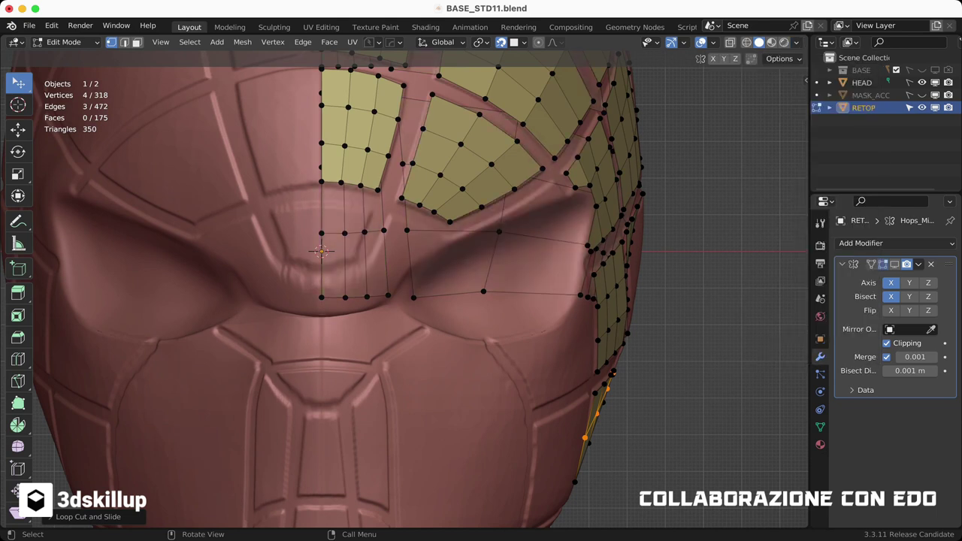
{"action": "middle_click_drag", "start_coordinate": [321, 252], "coordinate": [331, 225]}
{"action": "left_click_drag", "start_coordinate": [283, 287], "coordinate": [346, 254]}
{"action": "key", "text": "e"}
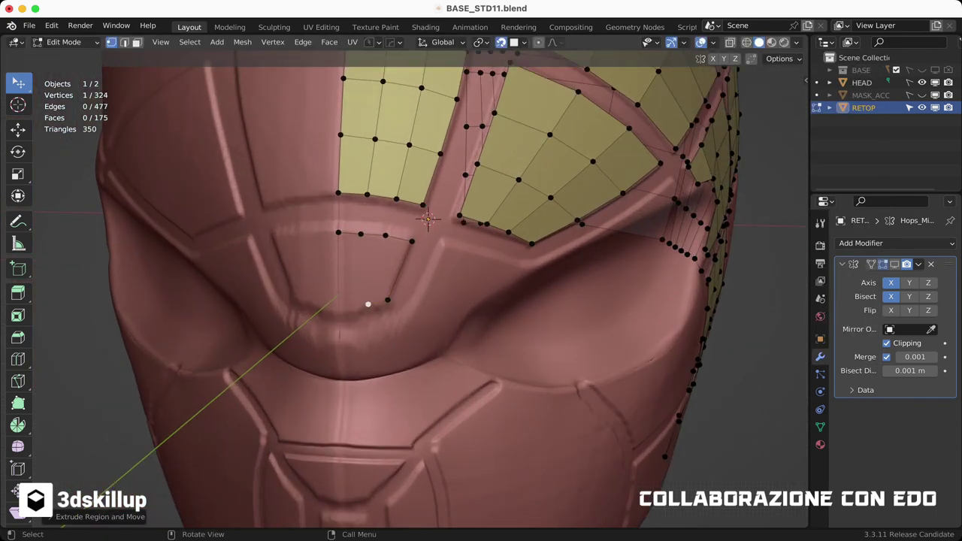
{"action": "key", "text": "f"}
{"action": "key", "text": "g"}
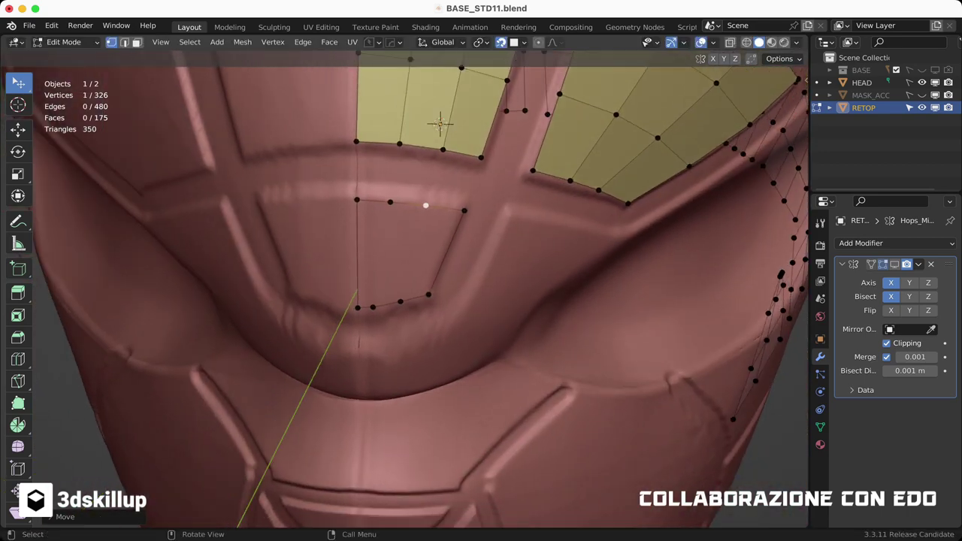
{"action": "right_click", "coordinate": [271, 225]}
{"action": "right_click", "coordinate": [369, 224]}
{"action": "left_click", "coordinate": [376, 224]}
Step: Extrude a new vertex outline along the jaw panel's grooves
{"action": "mouse_move", "coordinate": [451, 300]}
{"action": "middle_mouse_down"}
{"action": "mouse_move", "coordinate": [526, 301]}
{"action": "mouse_move", "coordinate": [473, 276]}
{"action": "mouse_move", "coordinate": [451, 188]}
{"action": "middle_mouse_up"}
{"action": "scroll", "coordinate": [488, 286], "scroll_direction": "down", "scroll_amount": 2}
{"action": "left_click", "coordinate": [490, 270]}
{"action": "key", "text": "e"}
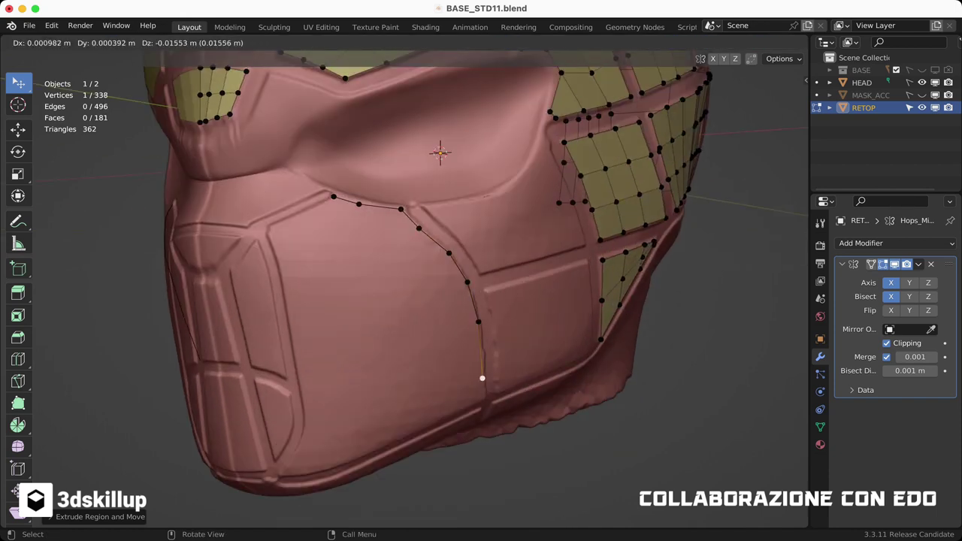
{"action": "left_click", "coordinate": [481, 378]}
{"action": "middle_click_drag", "start_coordinate": [482, 378], "coordinate": [319, 205]}
{"action": "left_click", "coordinate": [318, 205]}
{"action": "middle_click_drag", "start_coordinate": [255, 238], "coordinate": [229, 288]}
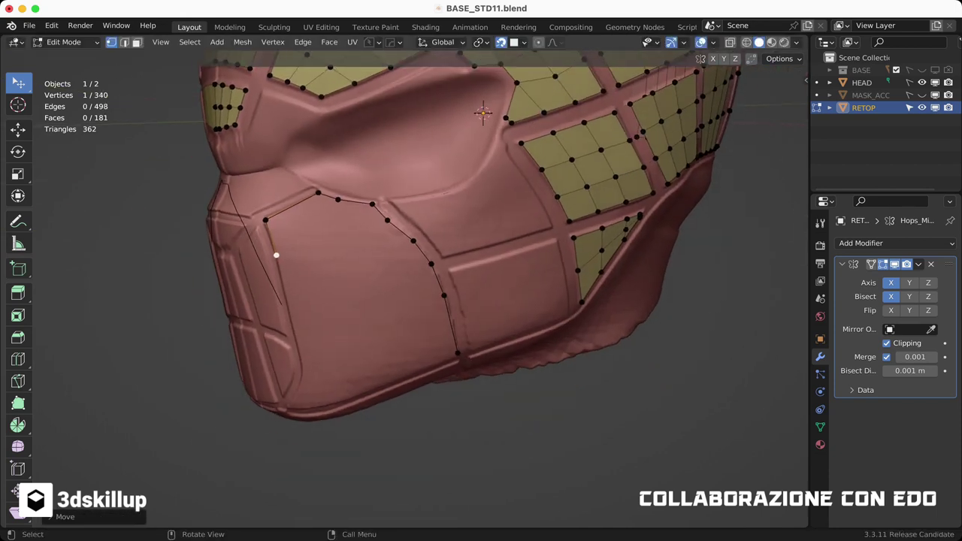
{"action": "key", "text": "e"}
{"action": "left_click", "coordinate": [229, 288]}
{"action": "middle_click_drag", "start_coordinate": [316, 286], "coordinate": [286, 248]}
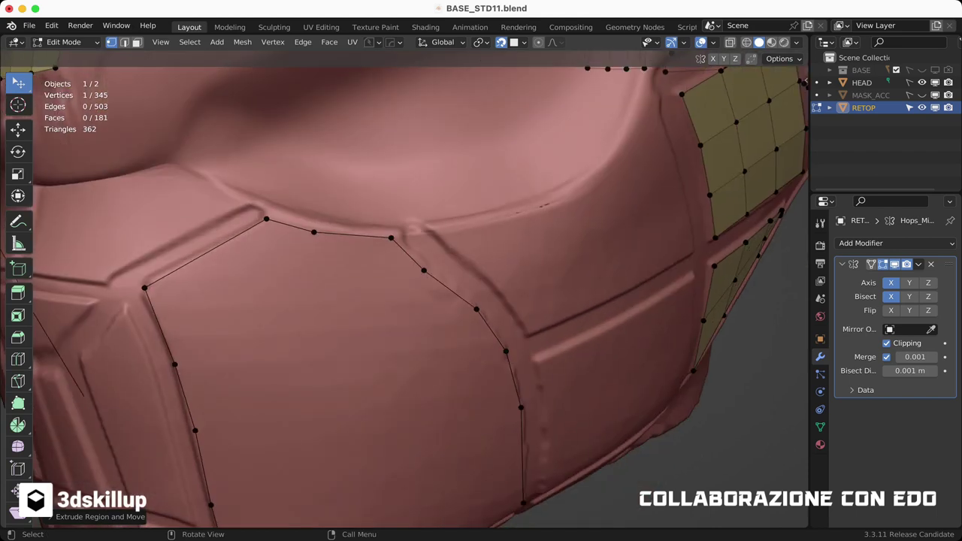
Step: Cut the outline edge and fill the first quads along the jaw panel's top row
{"action": "key", "text": "ctrl+r"}
{"action": "left_click", "coordinate": [254, 231]}
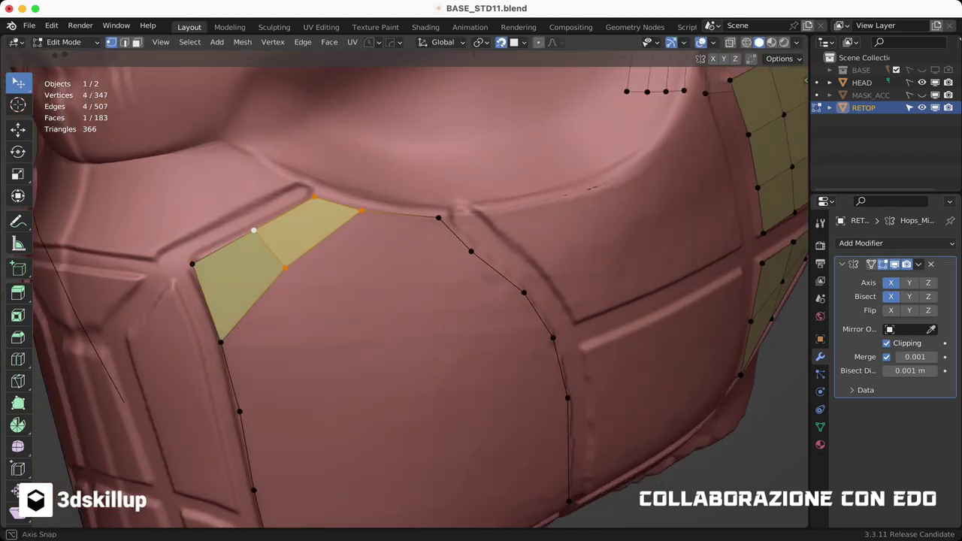
{"action": "key", "text": "f"}
{"action": "middle_click_drag", "start_coordinate": [286, 267], "coordinate": [277, 238]}
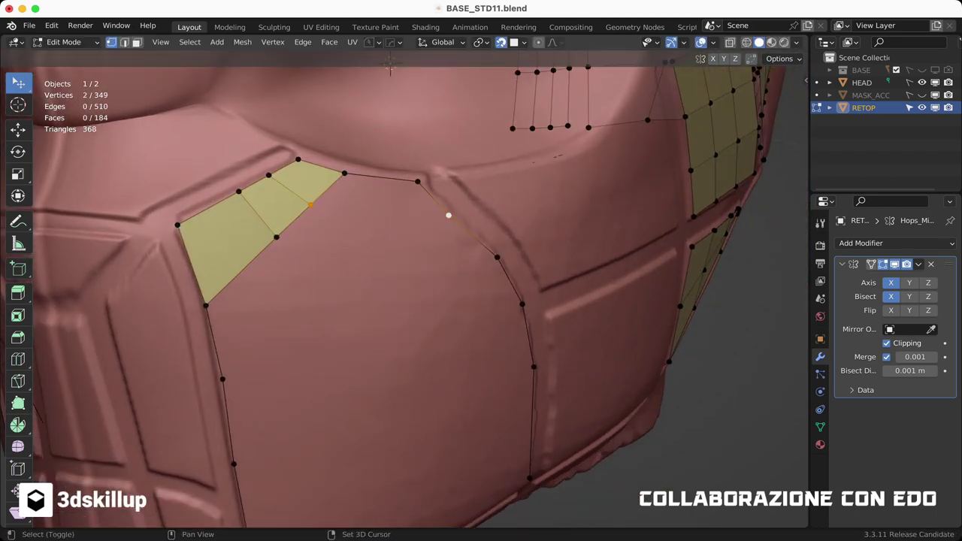
{"action": "key", "text": "f"}
{"action": "middle_click_drag", "start_coordinate": [390, 66], "coordinate": [388, 114]}
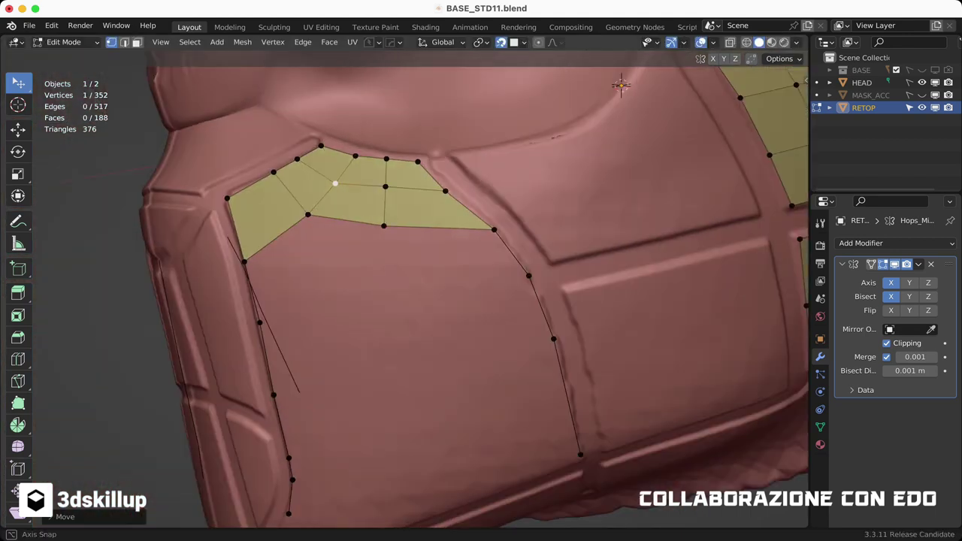
{"action": "middle_click_drag", "start_coordinate": [481, 300], "coordinate": [481, 225]}
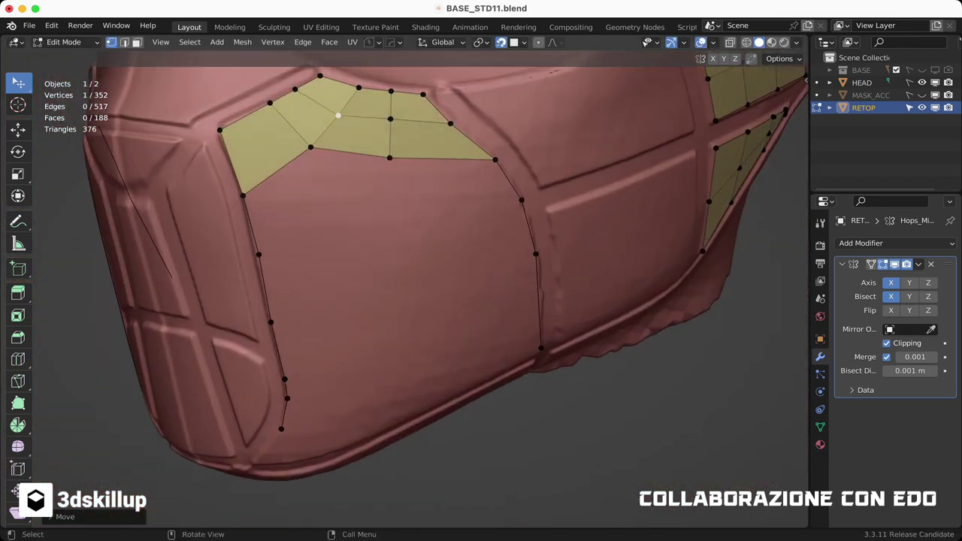
{"action": "key", "text": "f"}
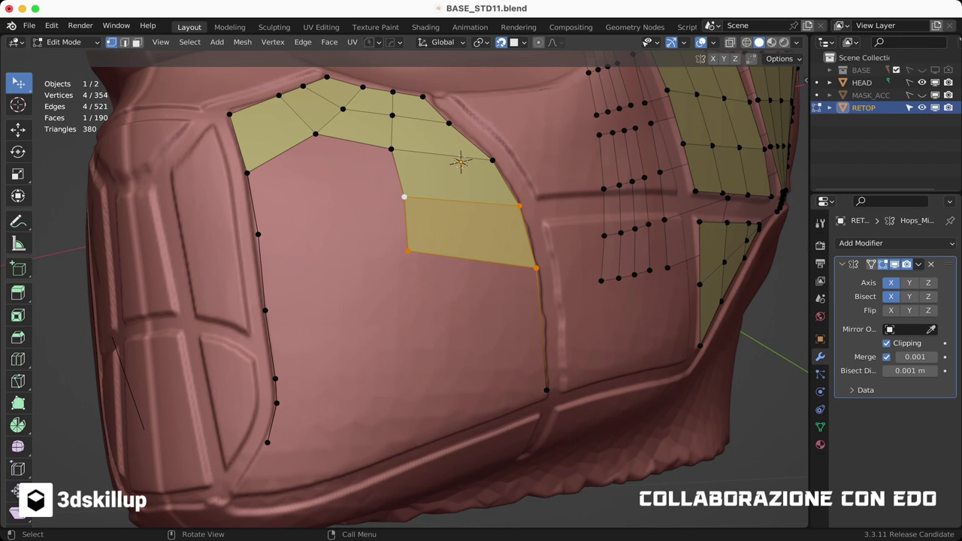
{"action": "key", "text": "f"}
Step: Slide vertices along their edges and fill more quads across the jaw panel
{"action": "key", "text": "f"}
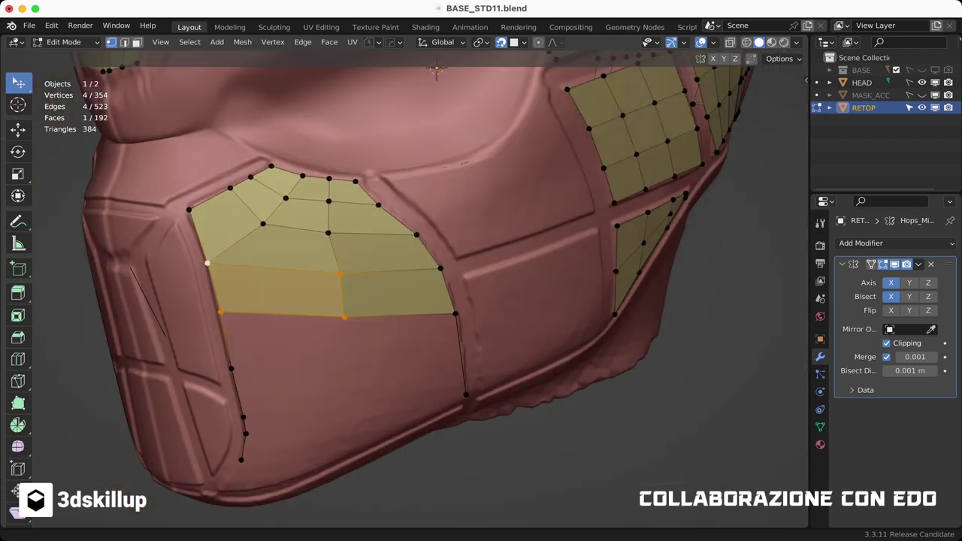
{"action": "key", "text": "g"}
{"action": "key", "text": "g"}
{"action": "key", "text": "e"}
{"action": "mouse_move", "coordinate": [481, 300]}
{"action": "middle_mouse_down"}
{"action": "mouse_move", "coordinate": [526, 286]}
{"action": "mouse_move", "coordinate": [488, 278]}
{"action": "mouse_move", "coordinate": [496, 285]}
{"action": "middle_mouse_up"}
{"action": "key", "text": "f"}
{"action": "left_click", "coordinate": [277, 209]}
{"action": "middle_click_drag", "start_coordinate": [277, 209], "coordinate": [300, 188]}
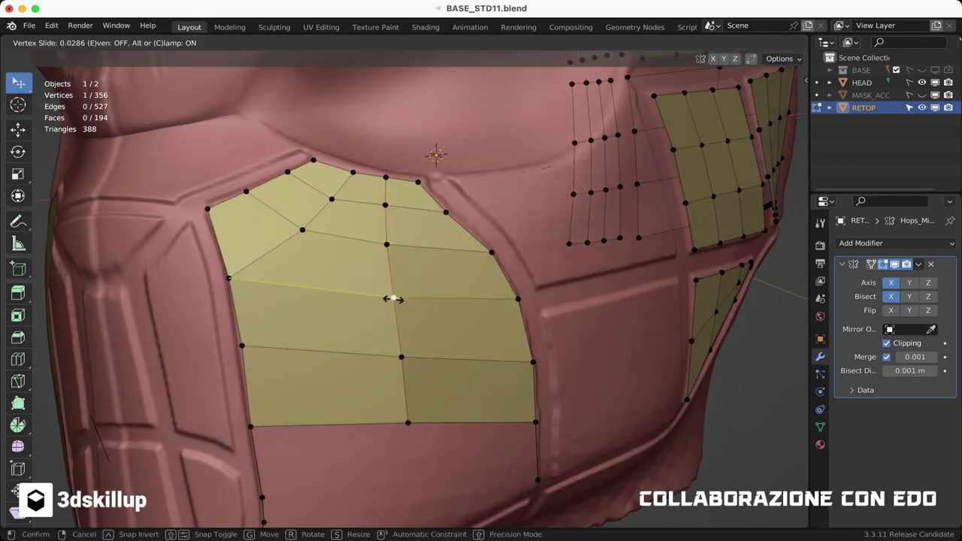
{"action": "left_click", "coordinate": [393, 298]}
{"action": "middle_click_drag", "start_coordinate": [393, 298], "coordinate": [294, 442]}
{"action": "left_click", "coordinate": [424, 325], "text": "shift"}
{"action": "key", "text": "f"}
{"action": "mouse_move", "coordinate": [425, 325]}
{"action": "middle_mouse_down"}
{"action": "mouse_move", "coordinate": [599, 58]}
{"action": "mouse_move", "coordinate": [410, 161]}
{"action": "middle_mouse_up"}
{"action": "key", "text": "f"}
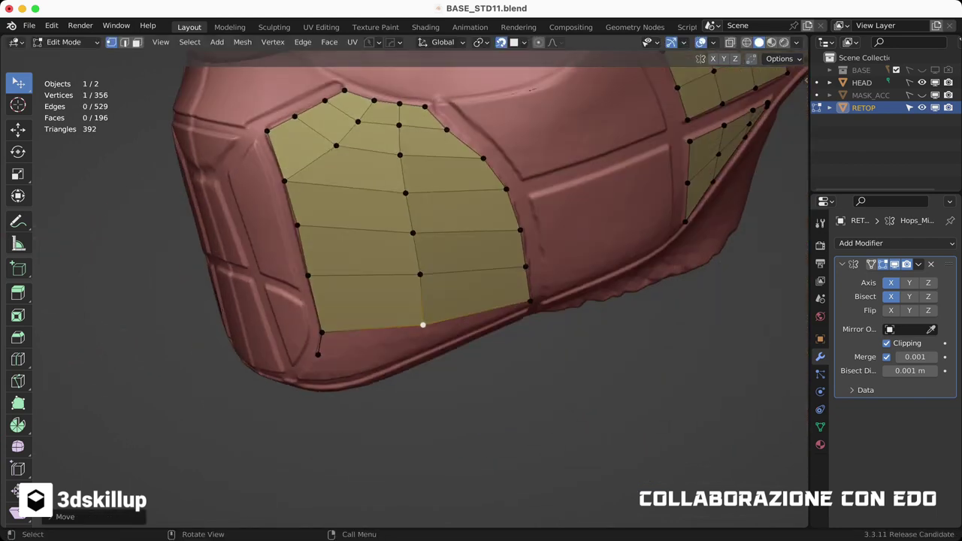
{"action": "key", "text": "e"}
{"action": "left_click", "coordinate": [410, 162]}
Step: Fill two faces below the panel and slide the lower-left edge vertex into place
{"action": "middle_click_drag", "start_coordinate": [424, 400], "coordinate": [501, 325]}
{"action": "key", "text": "g"}
{"action": "key", "text": "g"}
{"action": "left_click", "coordinate": [501, 325]}
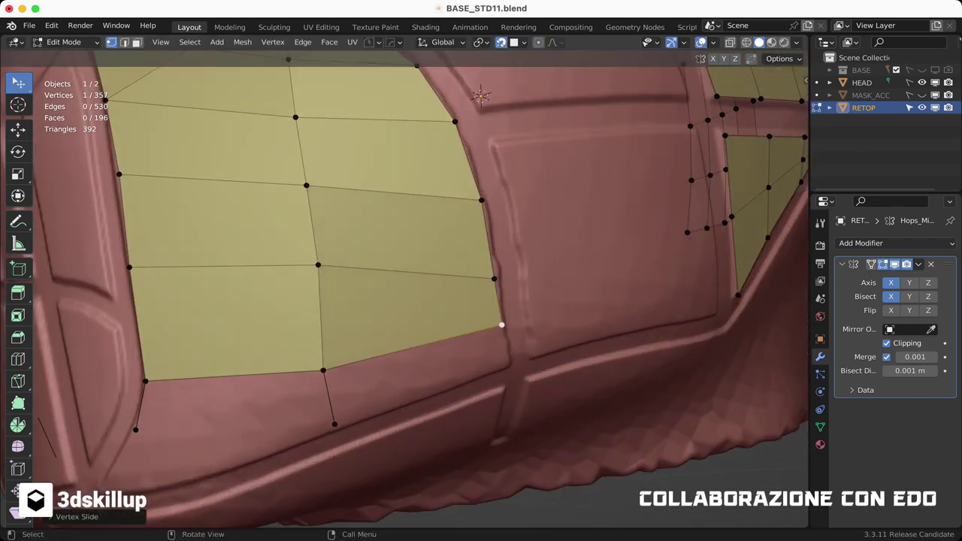
{"action": "key", "text": "f"}
{"action": "key", "text": "f"}
{"action": "mouse_move", "coordinate": [406, 286]}
{"action": "middle_mouse_down"}
{"action": "mouse_move", "coordinate": [451, 225]}
{"action": "mouse_move", "coordinate": [413, 393]}
{"action": "middle_mouse_up"}
{"action": "left_click", "coordinate": [352, 326]}
{"action": "key", "text": "g"}
{"action": "key", "text": "g"}
{"action": "left_click", "coordinate": [300, 342]}
{"action": "mouse_move", "coordinate": [300, 342]}
{"action": "middle_mouse_down"}
{"action": "mouse_move", "coordinate": [489, 316]}
{"action": "mouse_move", "coordinate": [592, 276]}
{"action": "middle_mouse_up"}
{"action": "key", "text": "g"}
{"action": "right_click", "coordinate": [488, 316]}
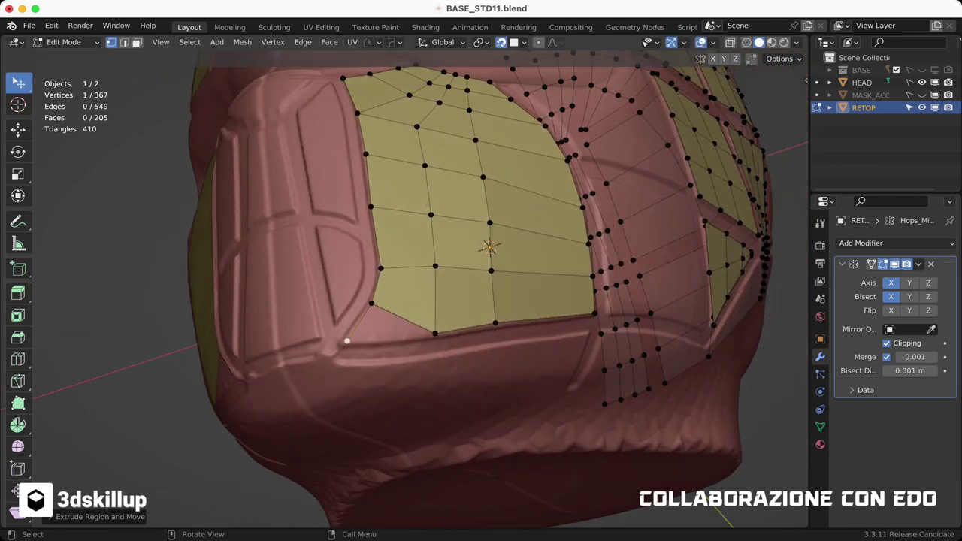
Step: Merge a stray vertex into its neighbour and reposition the adjacent vertex
{"action": "key", "text": "m"}
{"action": "left_click", "coordinate": [409, 339]}
{"action": "mouse_move", "coordinate": [410, 339]}
{"action": "middle_mouse_down"}
{"action": "mouse_move", "coordinate": [421, 353]}
{"action": "mouse_move", "coordinate": [451, 301]}
{"action": "middle_mouse_up"}
{"action": "key", "text": "g"}
{"action": "left_click", "coordinate": [385, 343]}
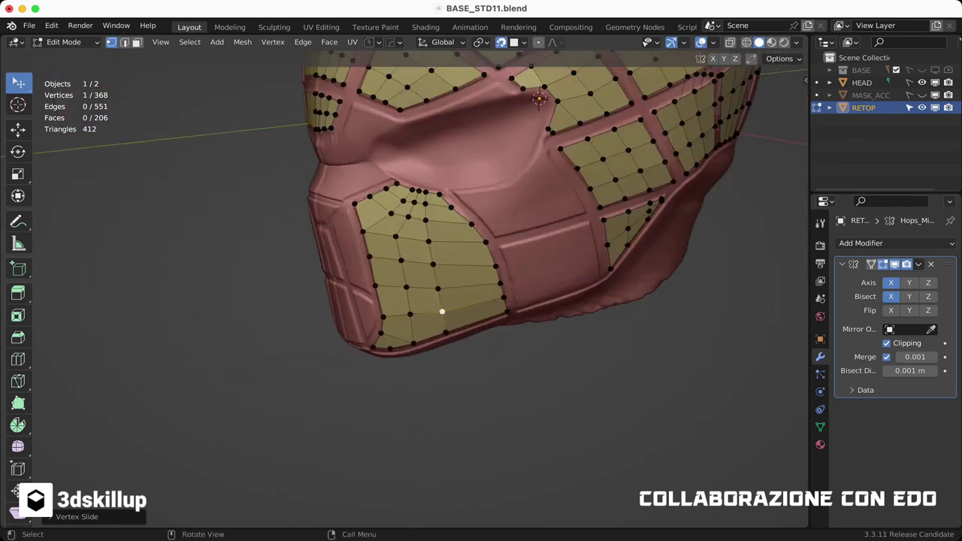
{"action": "left_click", "coordinate": [923, 107]}
Step: Inspect the mirrored plates in Object Mode with MASK_ACC hidden, then select RETOP
{"action": "key", "text": "alt+h"}
{"action": "key", "text": "Tab"}
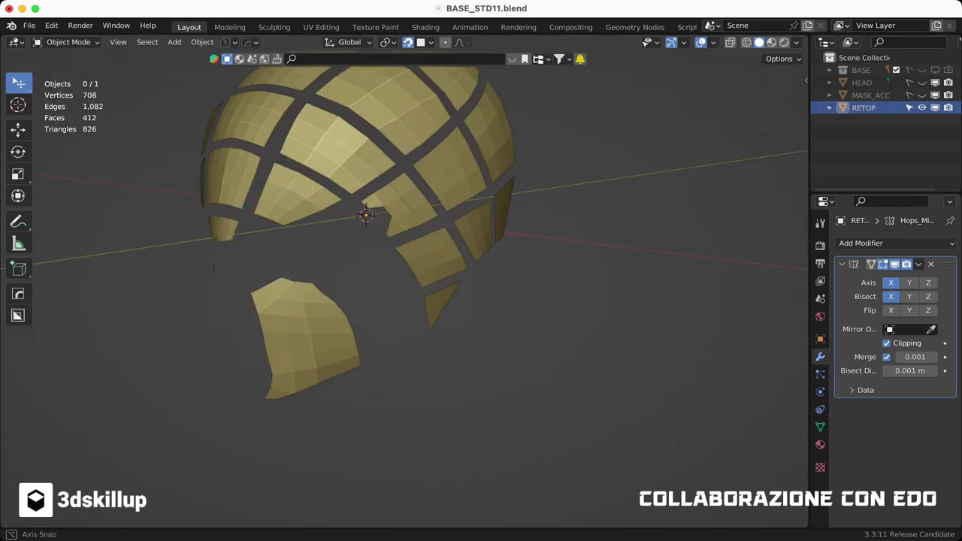
{"action": "left_click", "coordinate": [922, 95]}
{"action": "middle_click_drag", "start_coordinate": [383, 218], "coordinate": [421, 248]}
{"action": "left_click", "coordinate": [922, 94]}
{"action": "scroll", "coordinate": [405, 271], "scroll_direction": "up", "scroll_amount": 5}
{"action": "left_click", "coordinate": [301, 316]}
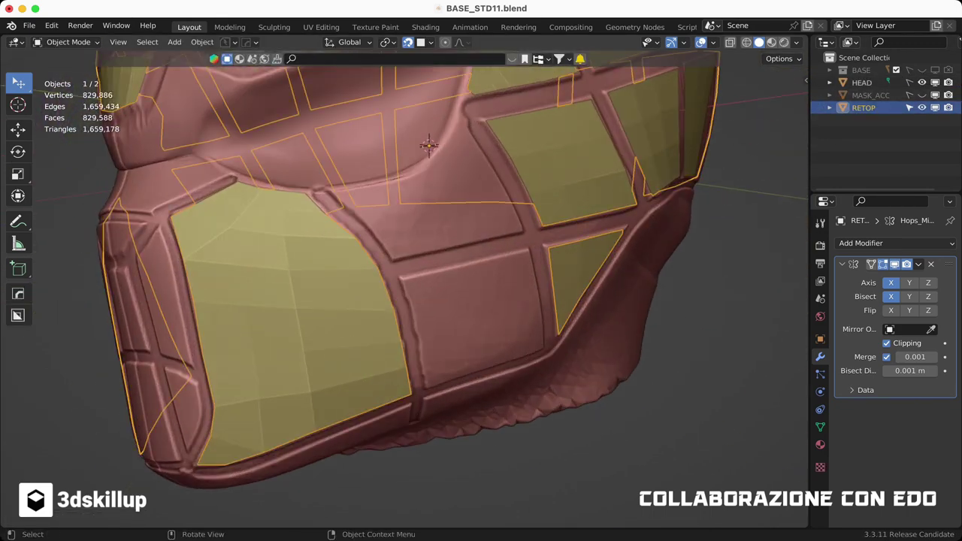
Step: Duplicate a vertex onto the front jaw groove to start a new outline
{"action": "key", "text": "Tab"}
{"action": "key", "text": "shift+d"}
{"action": "left_click", "coordinate": [326, 206]}
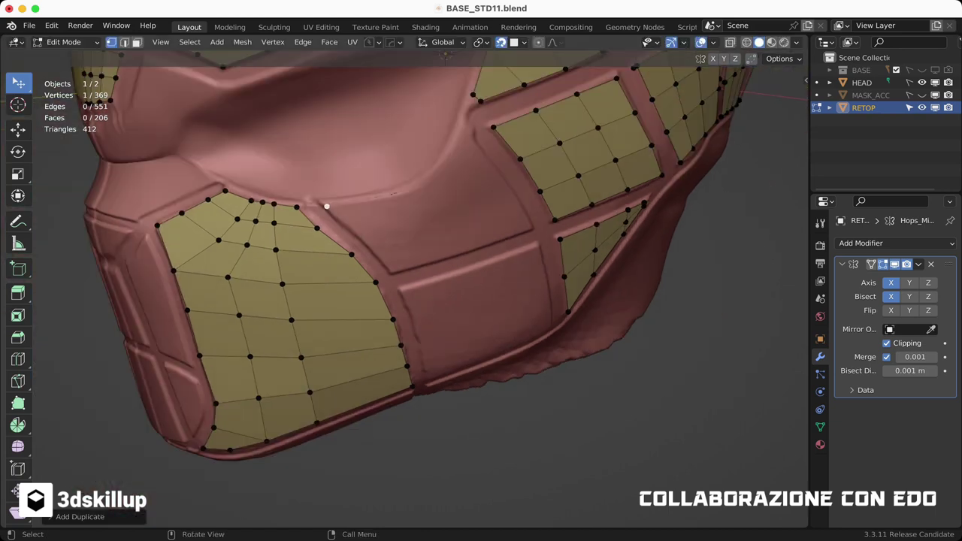
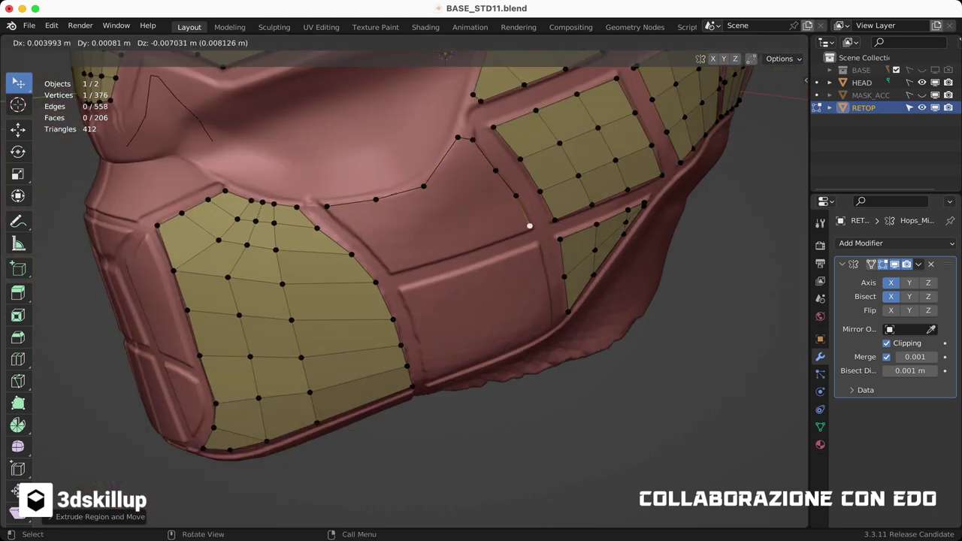
Step: Extrude two more vertices along the lower cheek chain and fill the open gap with a face
{"action": "key", "text": "Escape"}
{"action": "middle_click_drag", "start_coordinate": [529, 225], "coordinate": [519, 248]}
{"action": "middle_click_drag", "start_coordinate": [458, 262], "coordinate": [356, 237]}
{"action": "key", "text": "e"}
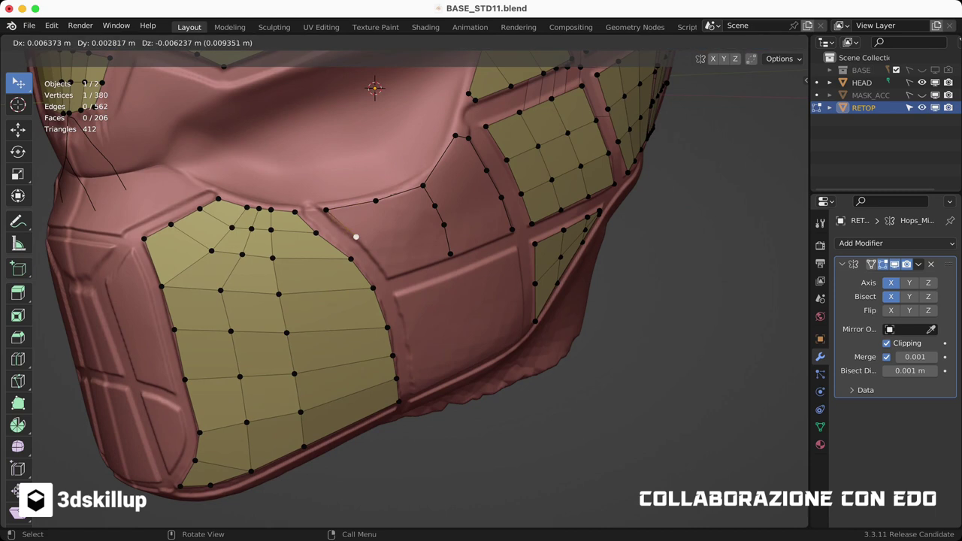
{"action": "left_click", "coordinate": [389, 279]}
{"action": "middle_click_drag", "start_coordinate": [389, 279], "coordinate": [381, 202]}
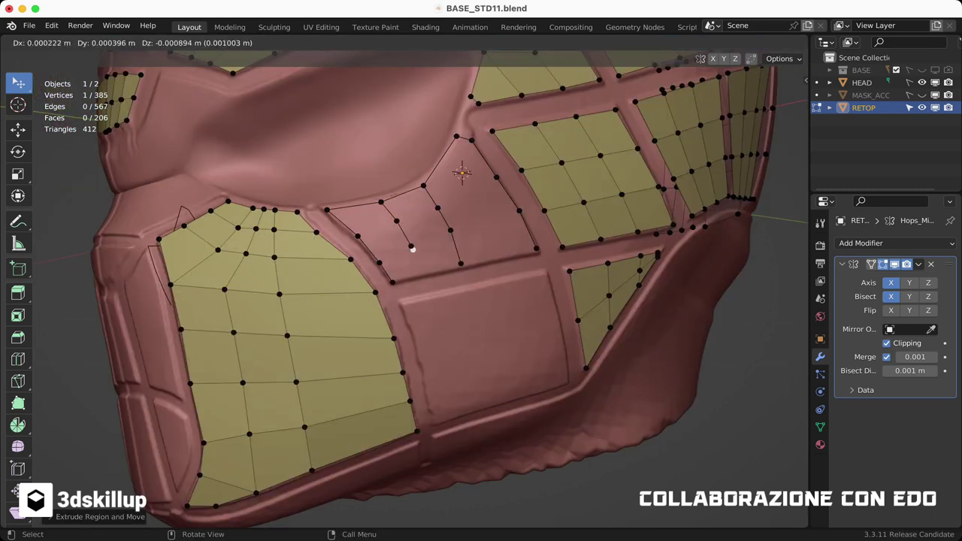
{"action": "left_click", "coordinate": [412, 248]}
{"action": "middle_click_drag", "start_coordinate": [412, 249], "coordinate": [326, 211]}
{"action": "key", "text": "2"}
{"action": "key", "text": "f"}
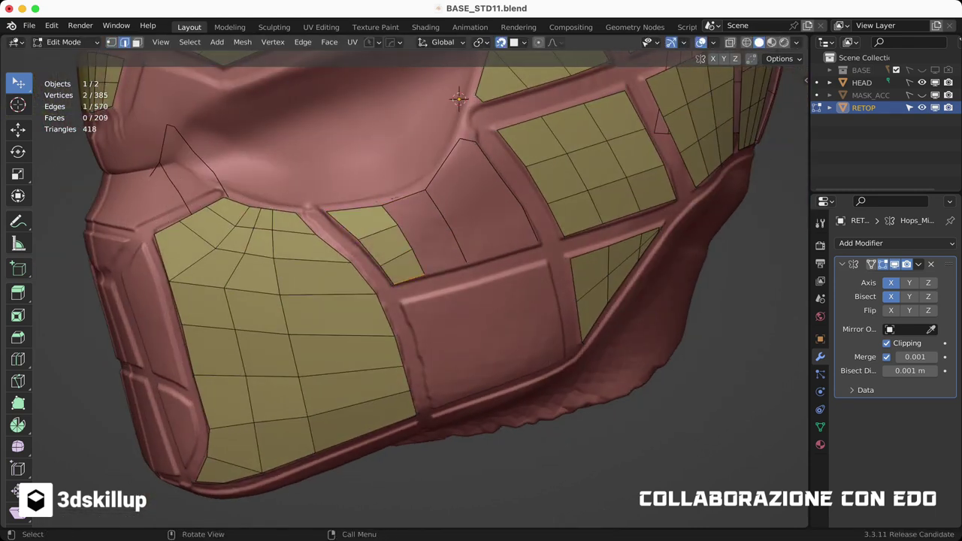
Step: Move the corner vertex down to the panel corner and fill a new triangle face
{"action": "middle_click_drag", "start_coordinate": [459, 97], "coordinate": [451, 94]}
{"action": "key", "text": "1"}
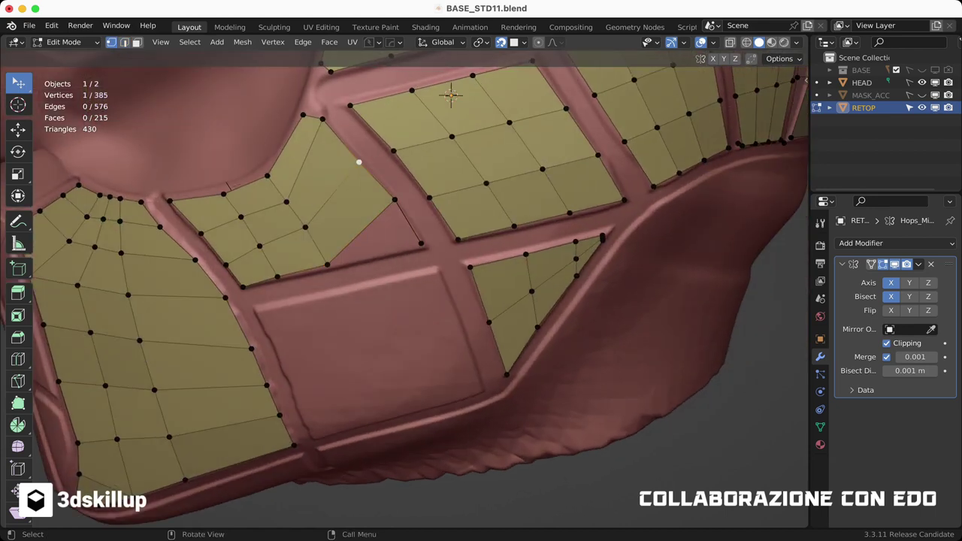
{"action": "left_click_drag", "start_coordinate": [395, 199], "coordinate": [425, 245]}
{"action": "left_click", "coordinate": [359, 161]}
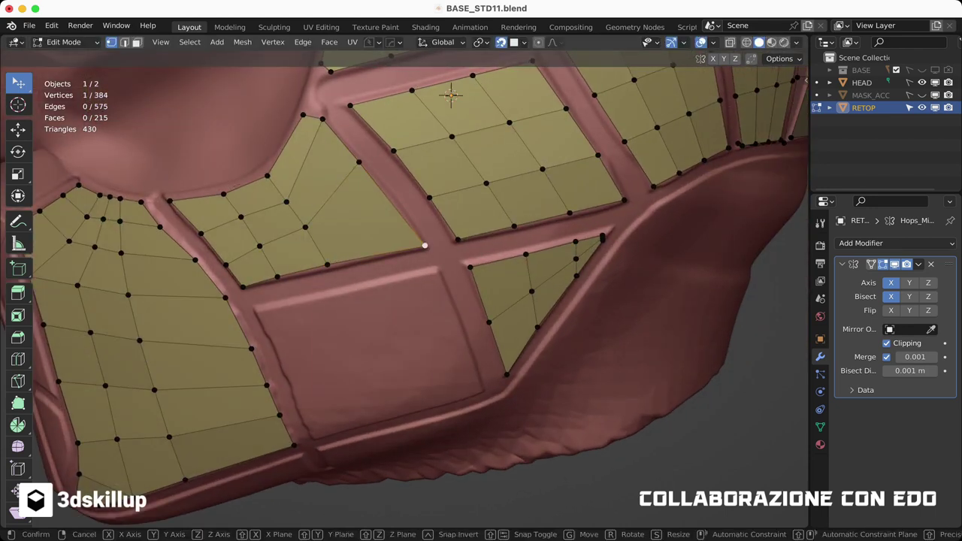
{"action": "left_click", "coordinate": [425, 245]}
{"action": "middle_click_drag", "start_coordinate": [425, 245], "coordinate": [353, 252]}
{"action": "left_click", "coordinate": [424, 246]}
{"action": "key", "text": "f"}
{"action": "middle_click_drag", "start_coordinate": [424, 247], "coordinate": [421, 226]}
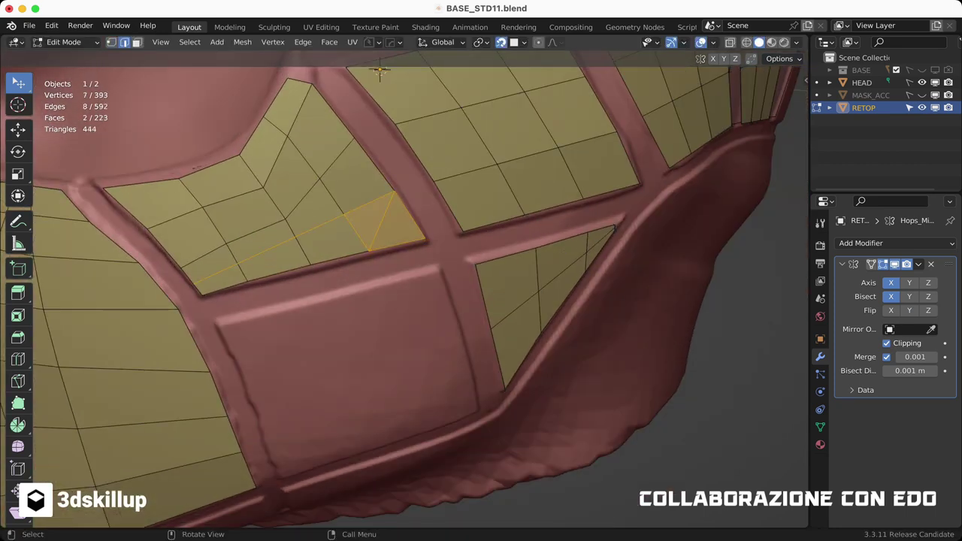
Step: Slide panel vertices along their edges into place and save the file
{"action": "middle_click_drag", "start_coordinate": [380, 72], "coordinate": [256, 197]}
{"action": "left_click", "coordinate": [255, 196]}
{"action": "key", "text": "shift+v"}
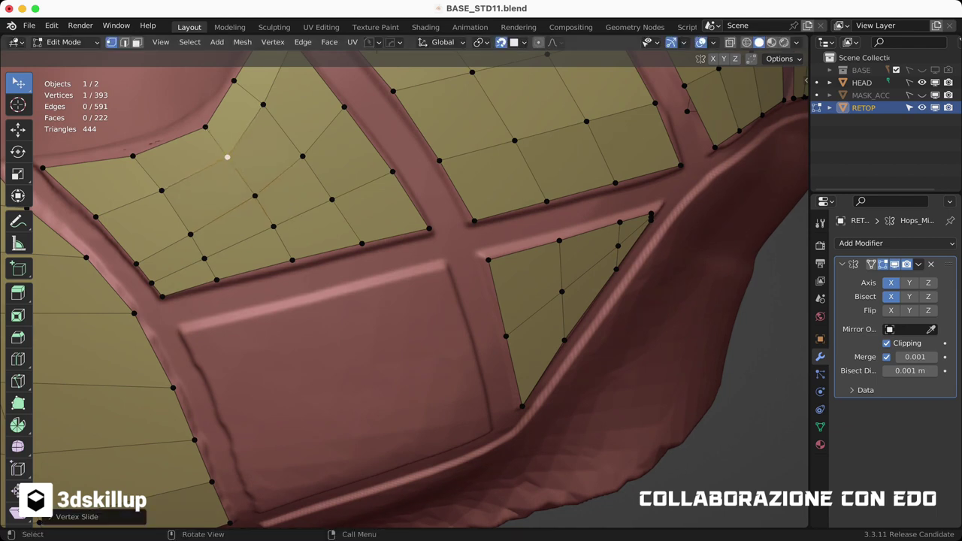
{"action": "middle_click_drag", "start_coordinate": [405, 285], "coordinate": [450, 248]}
{"action": "key", "text": "ctrl+s"}
{"action": "middle_click_drag", "start_coordinate": [406, 285], "coordinate": [376, 270]}
{"action": "key", "text": "shift+v"}
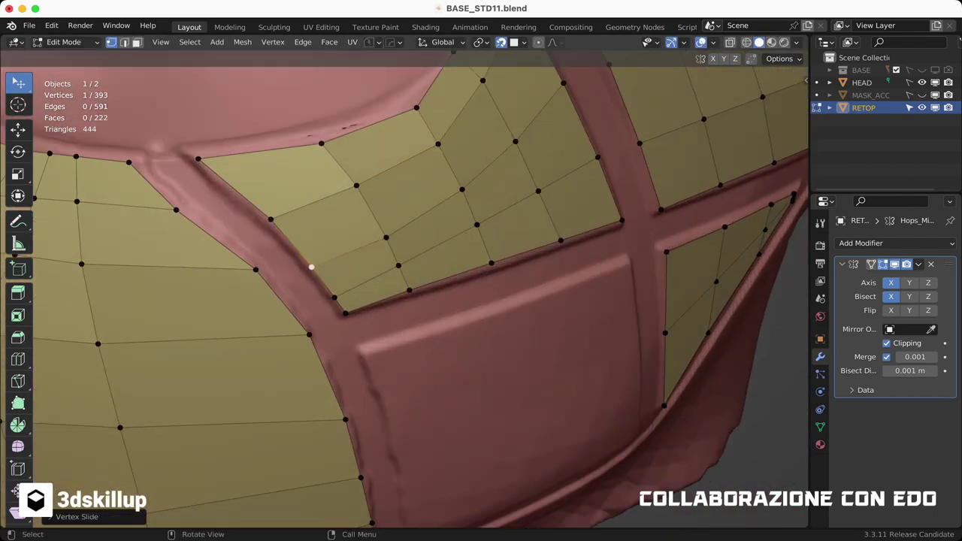
{"action": "mouse_move", "coordinate": [375, 225]}
{"action": "middle_mouse_down"}
{"action": "mouse_move", "coordinate": [347, 78]}
{"action": "mouse_move", "coordinate": [290, 91]}
{"action": "mouse_move", "coordinate": [371, 189]}
{"action": "middle_mouse_up"}
{"action": "left_click", "coordinate": [371, 189]}
{"action": "key", "text": "shift+v"}
{"action": "left_click", "coordinate": [374, 203]}
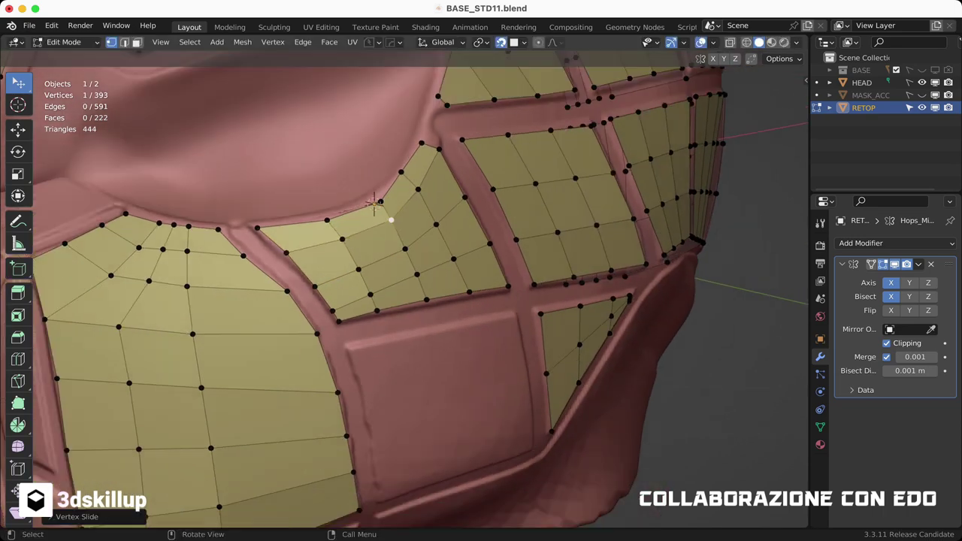
Step: Slide another panel vertex along its edge and dissolve the unneeded edge loop
{"action": "middle_click_drag", "start_coordinate": [406, 285], "coordinate": [376, 225], "text": "shift"}
{"action": "scroll", "coordinate": [406, 286], "scroll_direction": "down", "scroll_amount": 3}
{"action": "scroll", "coordinate": [406, 286], "scroll_direction": "up", "scroll_amount": 3}
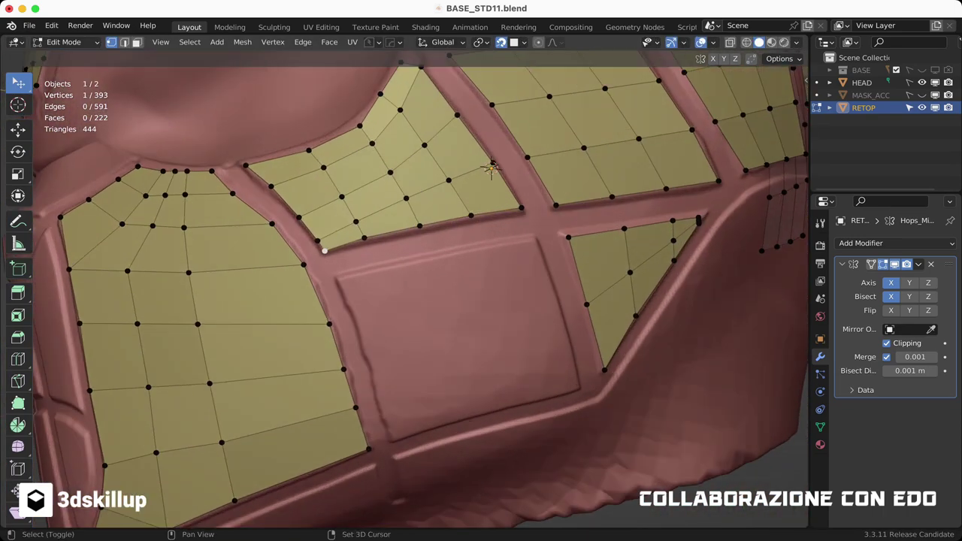
{"action": "middle_click_drag", "start_coordinate": [406, 286], "coordinate": [444, 271]}
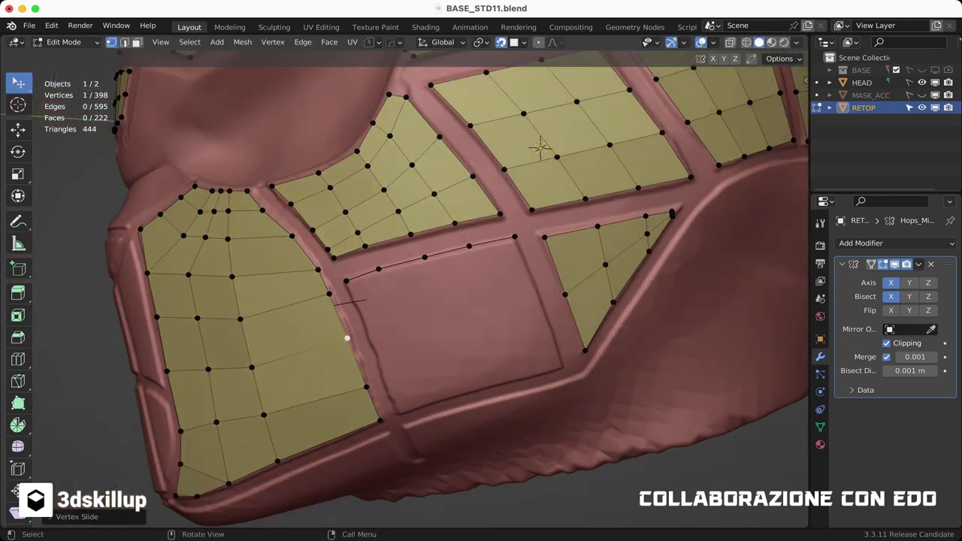
{"action": "middle_click_drag", "start_coordinate": [391, 301], "coordinate": [366, 325]}
{"action": "left_click", "coordinate": [366, 324]}
{"action": "key", "text": "shift+v"}
{"action": "left_click", "coordinate": [366, 325]}
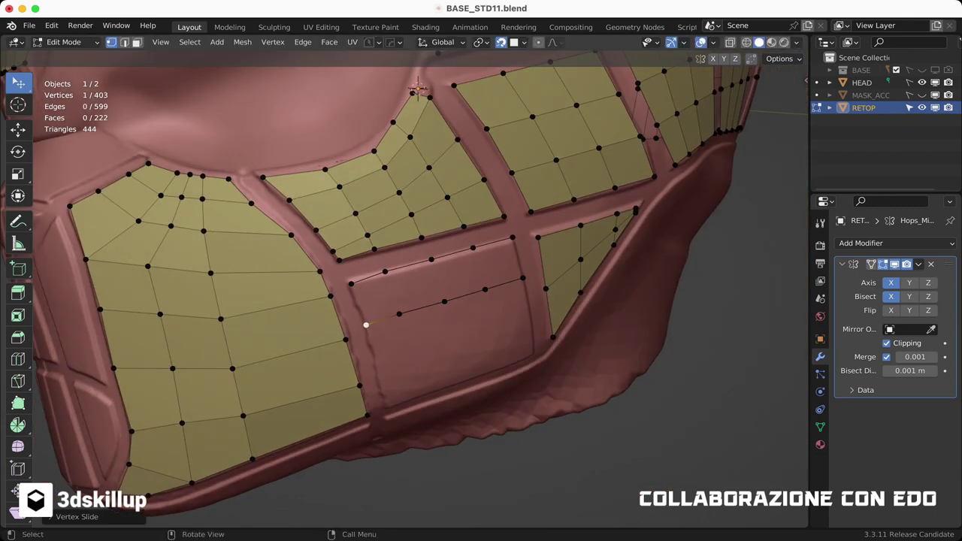
{"action": "left_click", "coordinate": [345, 340], "text": "alt"}
{"action": "key", "text": "x"}
{"action": "left_click", "coordinate": [345, 339]}
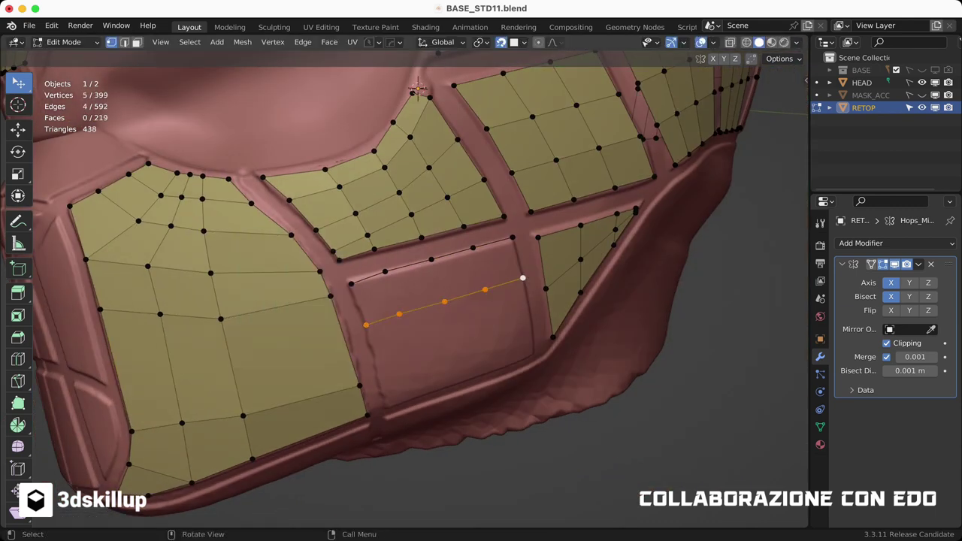
Step: Lower the selected vertex line and slide the left panel's edge vertex into position
{"action": "key", "text": "g"}
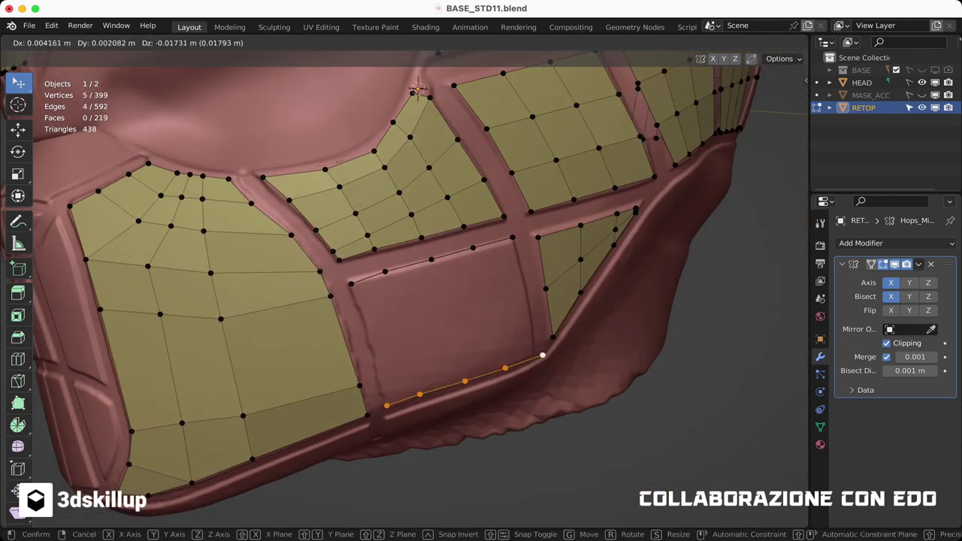
{"action": "middle_click_drag", "start_coordinate": [382, 426], "coordinate": [338, 374]}
{"action": "left_click", "coordinate": [338, 375]}
{"action": "key", "text": "shift+v"}
{"action": "left_click", "coordinate": [361, 364]}
Step: Dissolve the panel's middle edge and Grid Fill the rectangular loop with quads
{"action": "key", "text": "x"}
{"action": "left_click", "coordinate": [438, 311]}
{"action": "key", "text": "l"}
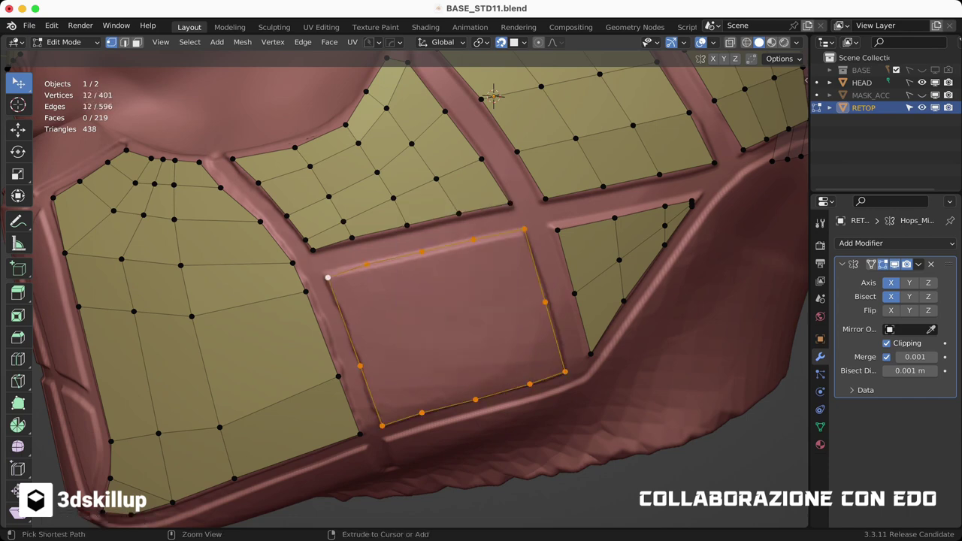
{"action": "key", "text": "ctrl+f"}
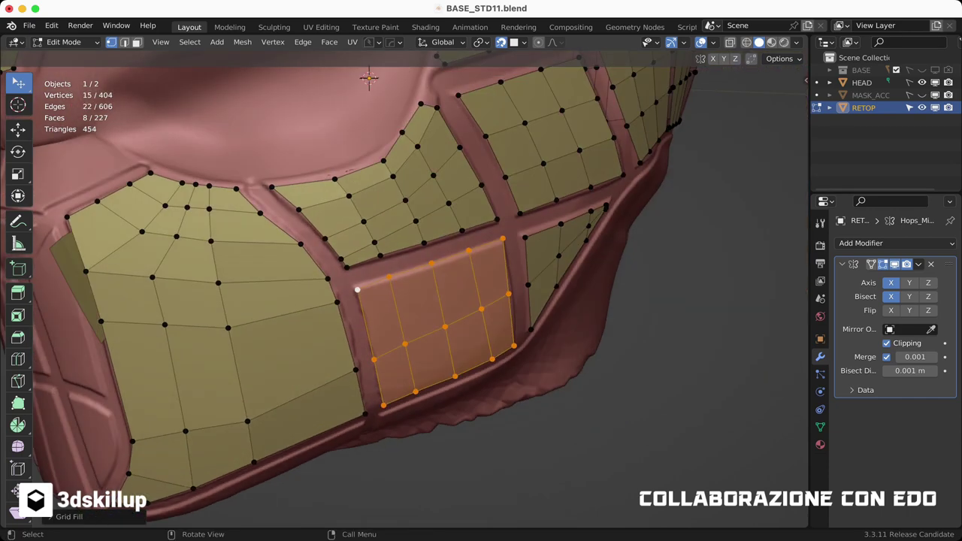
{"action": "scroll", "coordinate": [405, 300], "scroll_direction": "down", "scroll_amount": 4}
Step: Flip the normals of the new grid-filled panel
{"action": "key", "text": "alt+n"}
{"action": "left_click", "coordinate": [338, 281]}
{"action": "middle_click_drag", "start_coordinate": [339, 281], "coordinate": [466, 255]}
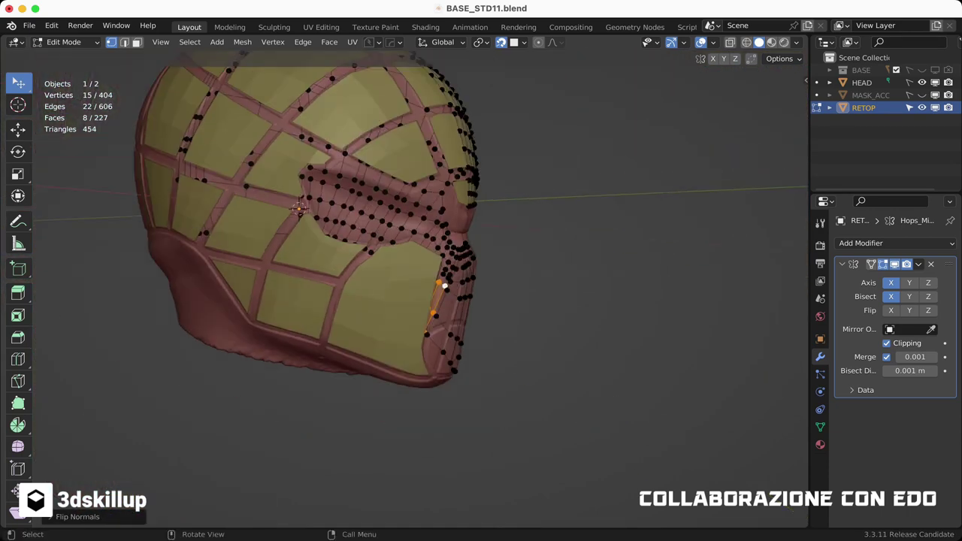
{"action": "scroll", "coordinate": [406, 271], "scroll_direction": "up", "scroll_amount": 4}
{"action": "middle_click_drag", "start_coordinate": [406, 271], "coordinate": [361, 263]}
{"action": "scroll", "coordinate": [406, 270], "scroll_direction": "up", "scroll_amount": 3}
{"action": "key", "text": "alt+a"}
Step: Place new vertices around the mouth-guard slot and extrude an edge down into a quad
{"action": "right_click", "coordinate": [338, 267], "text": "ctrl"}
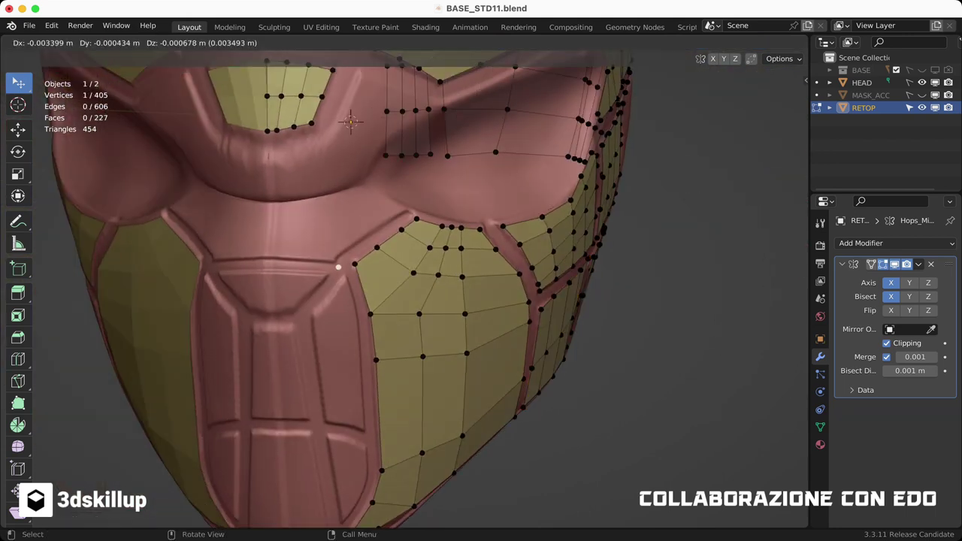
{"action": "left_click", "coordinate": [282, 305]}
{"action": "mouse_move", "coordinate": [281, 304]}
{"action": "middle_mouse_down"}
{"action": "mouse_move", "coordinate": [307, 291]}
{"action": "mouse_move", "coordinate": [302, 248]}
{"action": "middle_mouse_up"}
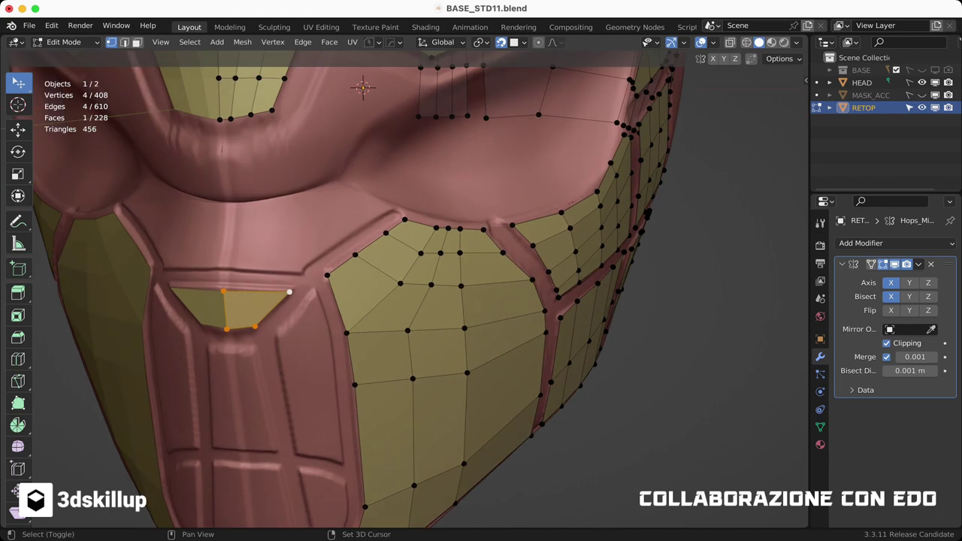
{"action": "right_click", "coordinate": [301, 248], "text": "ctrl"}
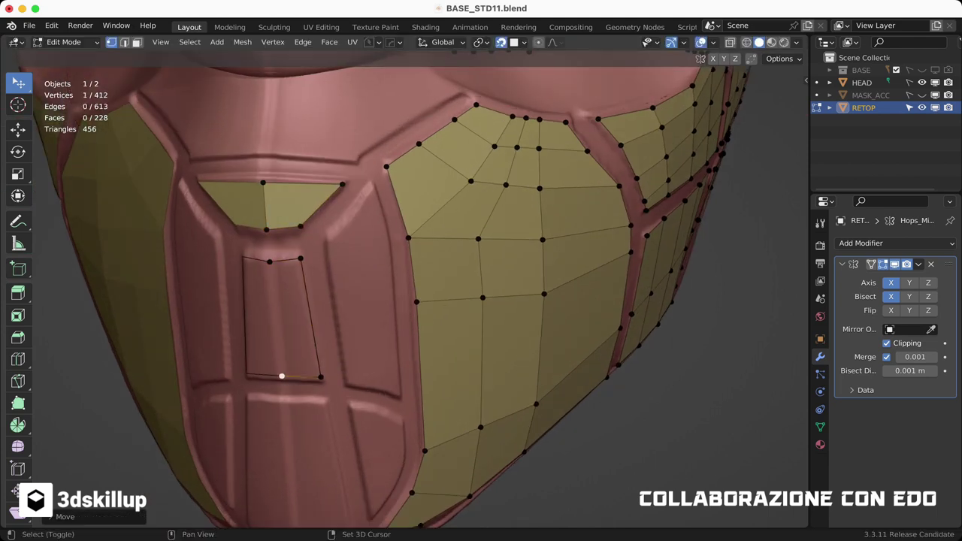
{"action": "key", "text": "e"}
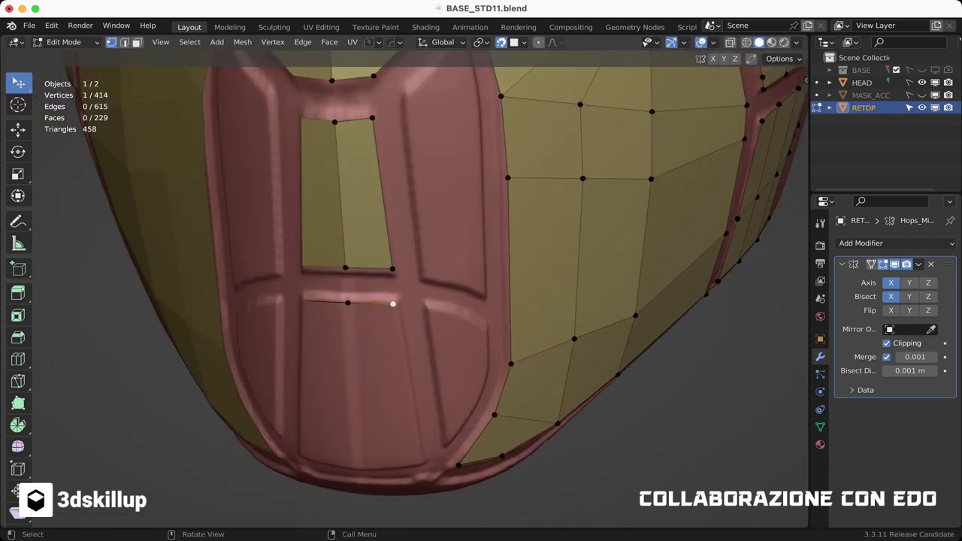
{"action": "scroll", "coordinate": [421, 286], "scroll_direction": "down", "scroll_amount": 5}
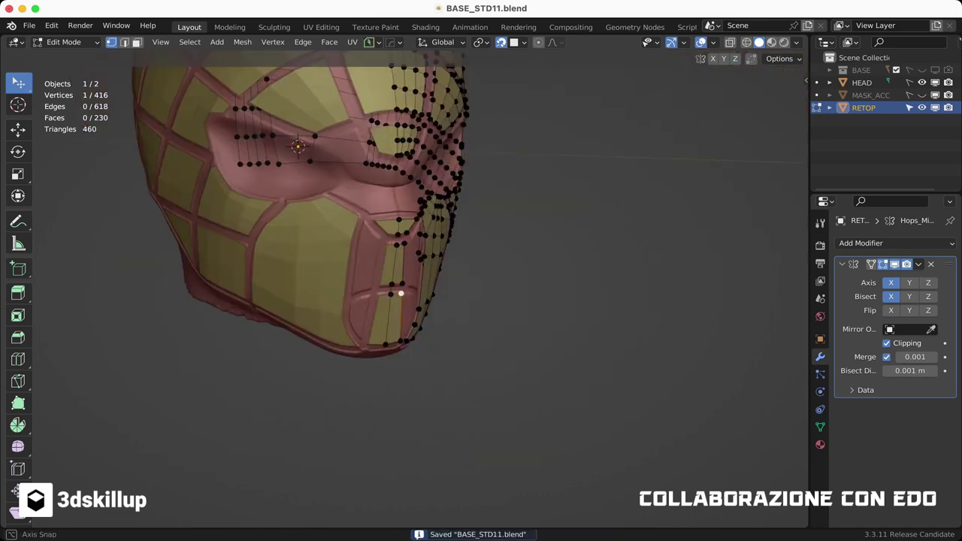
{"action": "middle_click_drag", "start_coordinate": [421, 285], "coordinate": [481, 301]}
{"action": "middle_click_drag", "start_coordinate": [421, 285], "coordinate": [496, 286], "text": "alt"}
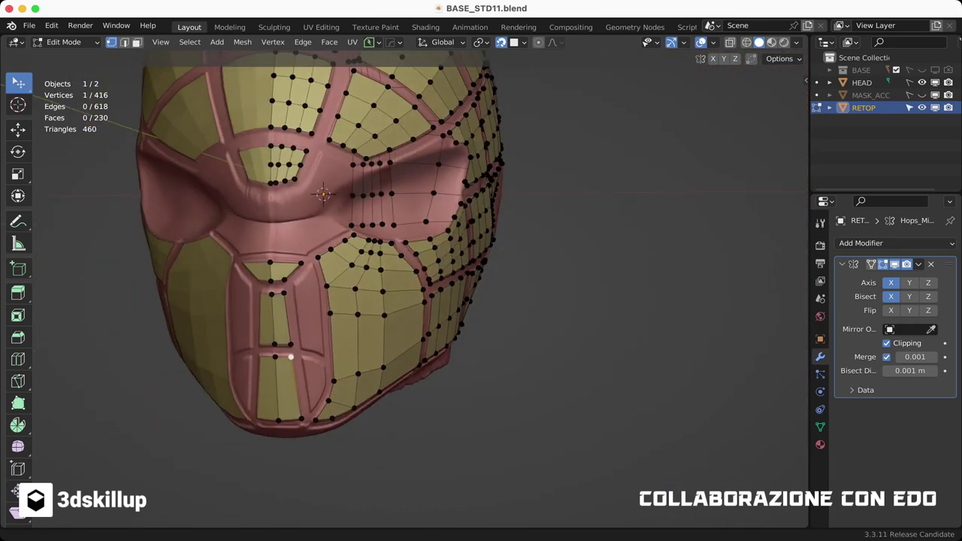
{"action": "scroll", "coordinate": [421, 286], "scroll_direction": "up", "scroll_amount": 4}
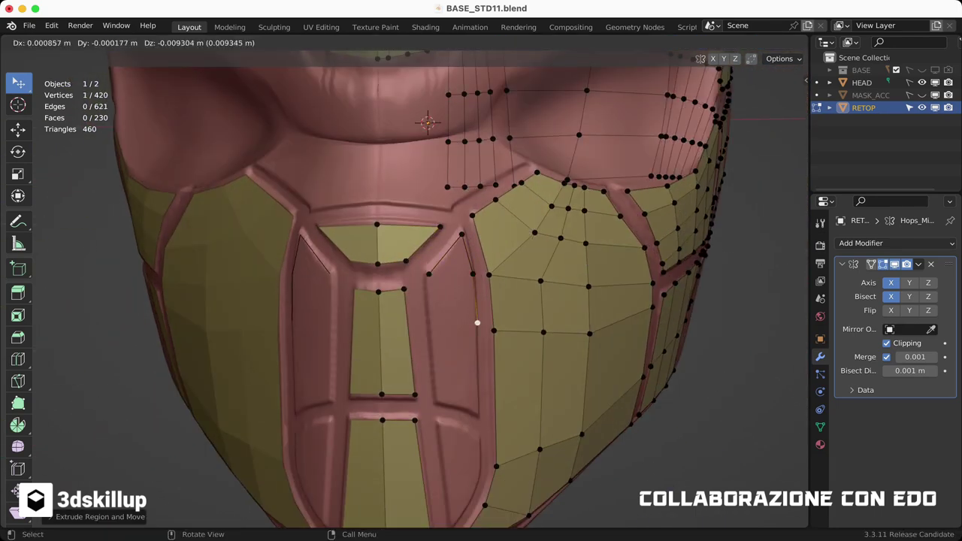
{"action": "left_click", "coordinate": [477, 322]}
{"action": "middle_click_drag", "start_coordinate": [477, 322], "coordinate": [475, 330]}
Step: Cut across the strip, extend vertices down the slot edge, flip the triangle, and fill the slot face
{"action": "left_click", "coordinate": [502, 397]}
{"action": "key", "text": "e"}
{"action": "left_click", "coordinate": [483, 410]}
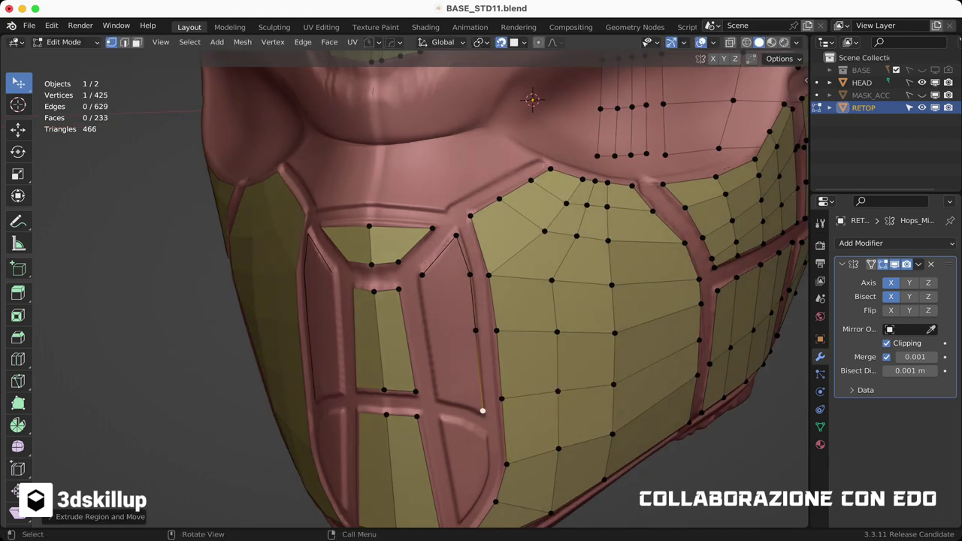
{"action": "left_click", "coordinate": [439, 386]}
{"action": "left_click", "coordinate": [392, 340]}
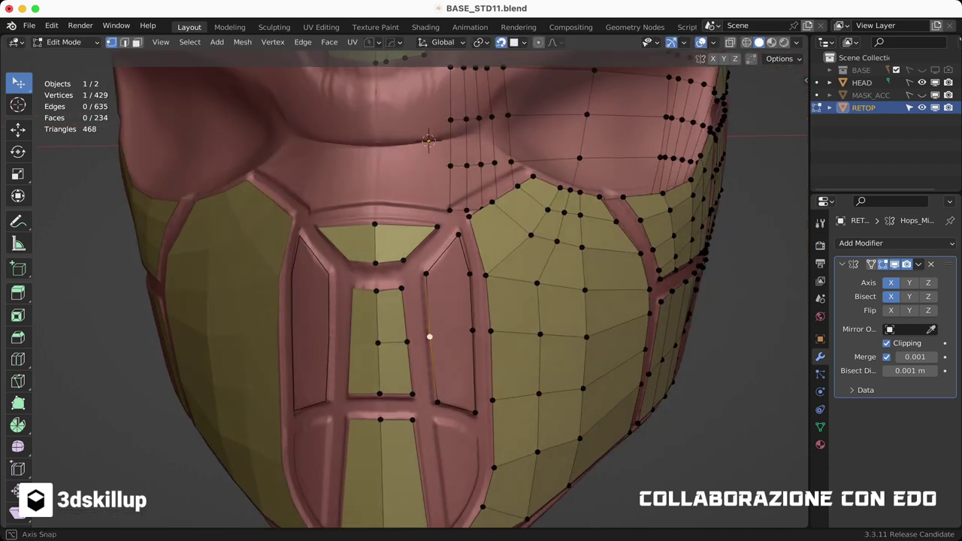
{"action": "key", "text": "alt+n"}
{"action": "left_click", "coordinate": [402, 267]}
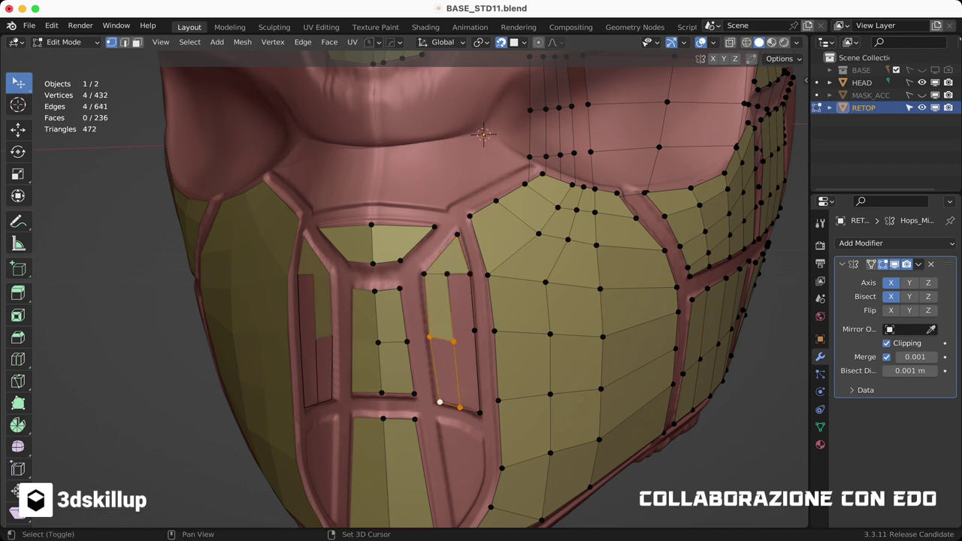
{"action": "key", "text": "f"}
Step: Extend a vertex chain down the curved lower mouth guard and fill it into a face
{"action": "mouse_move", "coordinate": [481, 301]}
{"action": "middle_mouse_down"}
{"action": "mouse_move", "coordinate": [433, 167]}
{"action": "mouse_move", "coordinate": [424, 76]}
{"action": "middle_mouse_up"}
{"action": "left_click", "coordinate": [430, 160]}
{"action": "key", "text": "shift+v"}
{"action": "left_click", "coordinate": [433, 167]}
{"action": "key", "text": "e"}
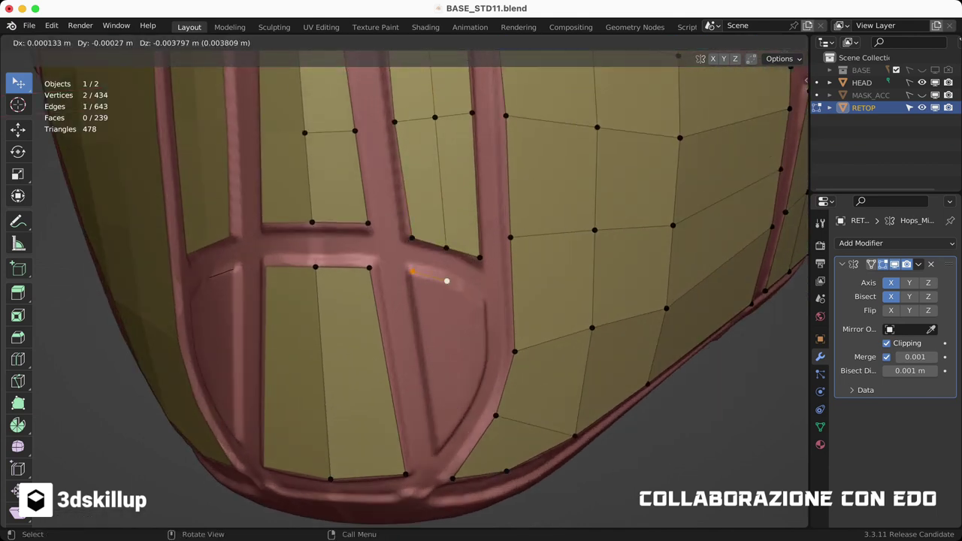
{"action": "left_click", "coordinate": [481, 303]}
{"action": "middle_click_drag", "start_coordinate": [481, 302], "coordinate": [461, 275]}
{"action": "right_click", "coordinate": [469, 332], "text": "ctrl"}
{"action": "right_click", "coordinate": [458, 378], "text": "ctrl"}
{"action": "right_click", "coordinate": [426, 433], "text": "ctrl"}
{"action": "left_click", "coordinate": [390, 249], "text": "shift"}
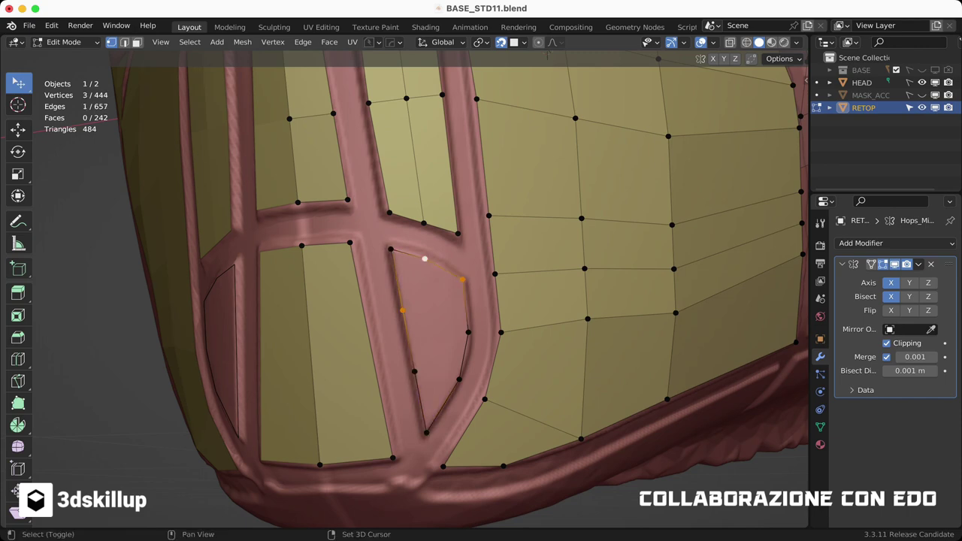
{"action": "key", "text": "f"}
Step: Save the file, return to Object Mode, and toggle the mask isolation view
{"action": "scroll", "coordinate": [481, 300], "scroll_direction": "down", "scroll_amount": 5}
{"action": "middle_click_drag", "start_coordinate": [481, 301], "coordinate": [492, 225]}
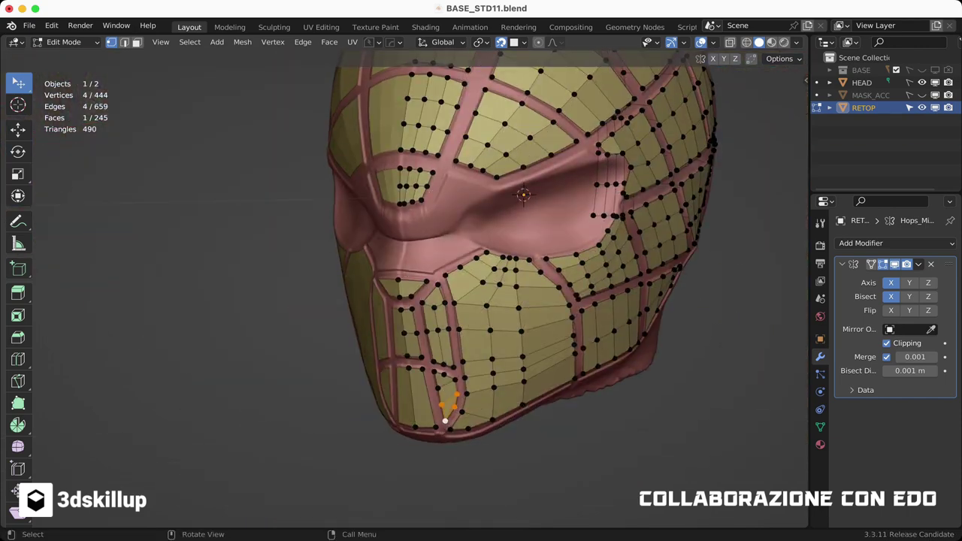
{"action": "key", "text": "ctrl+s"}
{"action": "key", "text": "Tab"}
{"action": "key", "text": "slash"}
{"action": "key", "text": "slash"}
{"action": "mouse_move", "coordinate": [481, 300]}
{"action": "middle_mouse_down"}
{"action": "mouse_move", "coordinate": [420, 285]}
{"action": "mouse_move", "coordinate": [556, 293]}
{"action": "middle_mouse_up"}
Step: Add vertices below the eye toward the nose and fill a quad from the corners
{"action": "key", "text": "alt+a"}
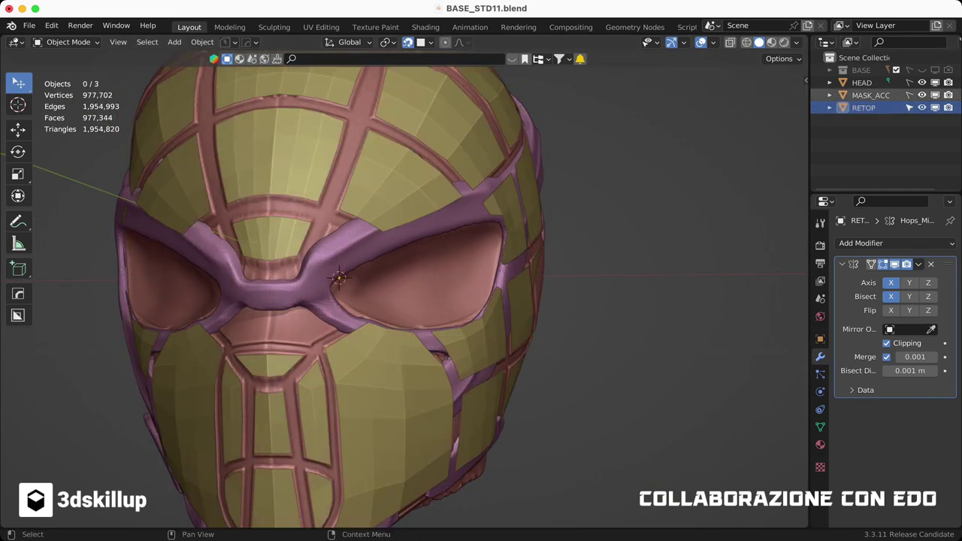
{"action": "middle_click_drag", "start_coordinate": [406, 286], "coordinate": [421, 285]}
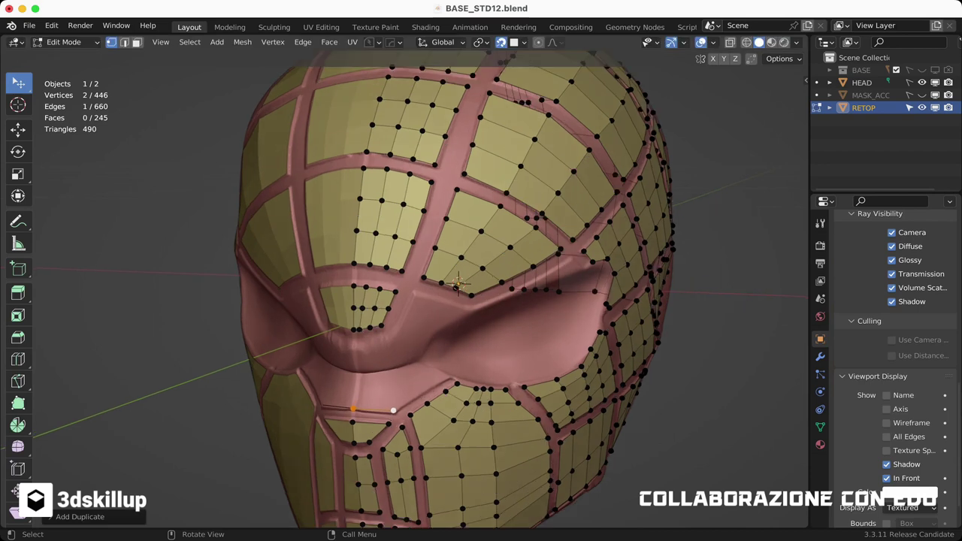
{"action": "scroll", "coordinate": [481, 271], "scroll_direction": "up", "scroll_amount": 5}
{"action": "right_click", "coordinate": [434, 216], "text": "ctrl"}
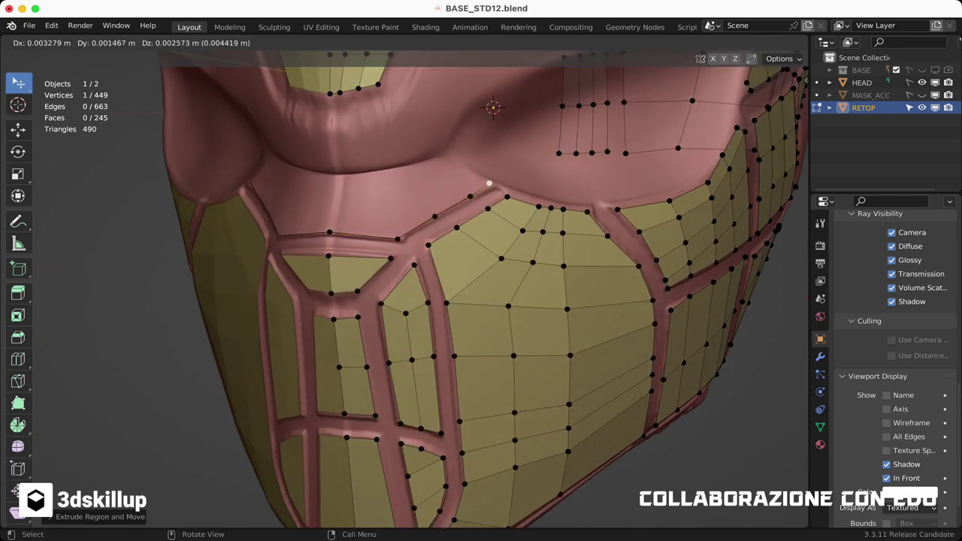
{"action": "right_click", "coordinate": [339, 176], "text": "ctrl"}
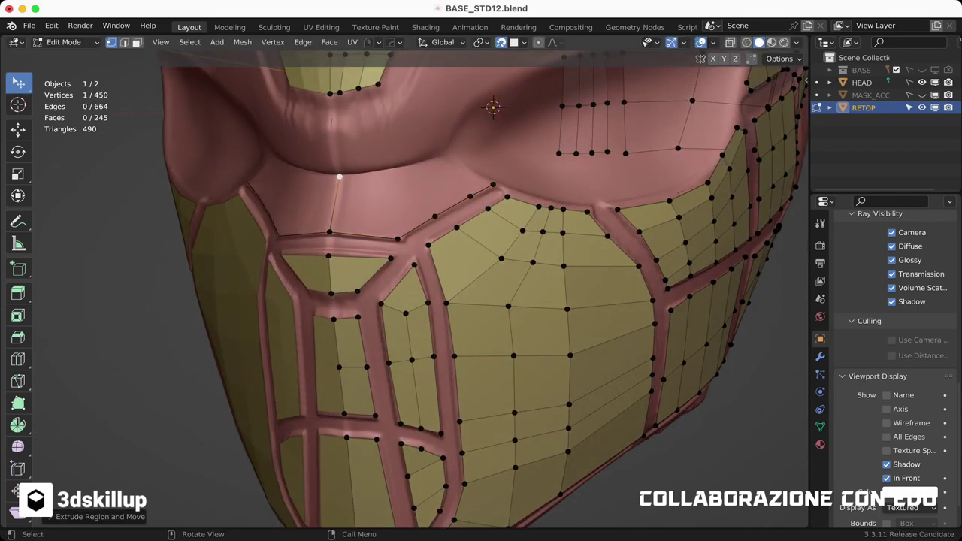
{"action": "left_click", "coordinate": [388, 176]}
{"action": "left_click", "coordinate": [329, 232]}
{"action": "key", "text": "f"}
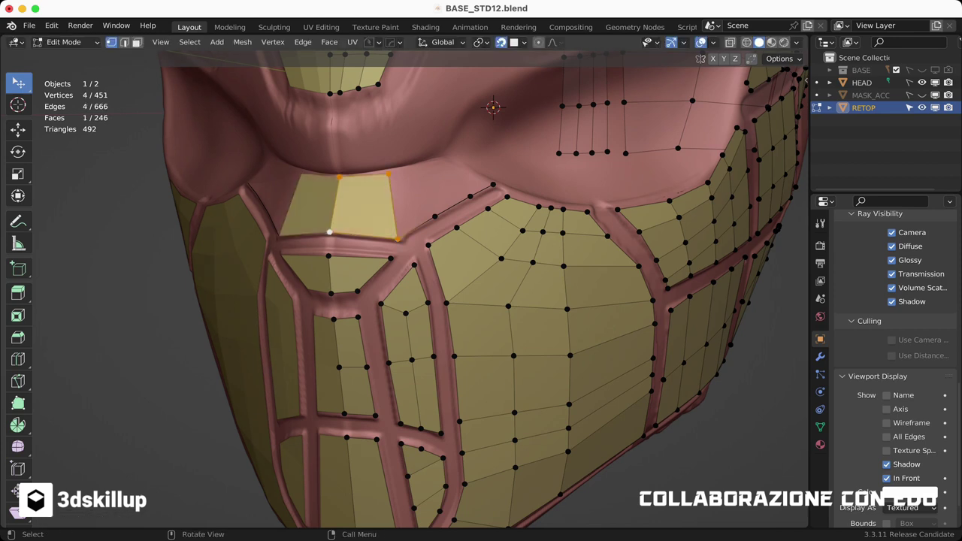
Step: Raise a vertex upward to even out the new cheek quads
{"action": "left_click", "coordinate": [443, 159]}
{"action": "middle_click_drag", "start_coordinate": [443, 158], "coordinate": [382, 211]}
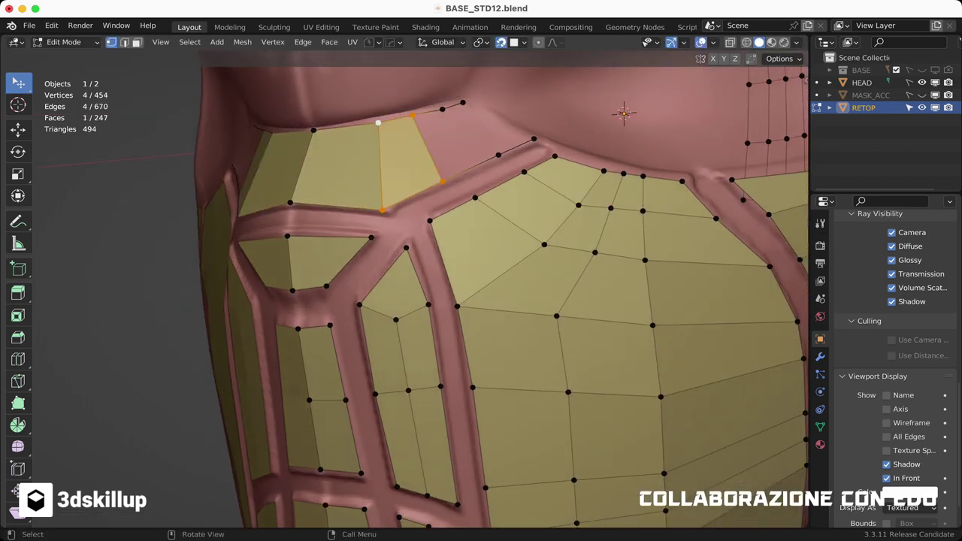
{"action": "middle_click_drag", "start_coordinate": [421, 286], "coordinate": [421, 248]}
{"action": "key", "text": "g"}
{"action": "left_click", "coordinate": [485, 150]}
{"action": "mouse_move", "coordinate": [486, 150]}
{"action": "middle_mouse_down"}
{"action": "mouse_move", "coordinate": [451, 226]}
{"action": "mouse_move", "coordinate": [451, 256]}
{"action": "mouse_move", "coordinate": [481, 225]}
{"action": "middle_mouse_up"}
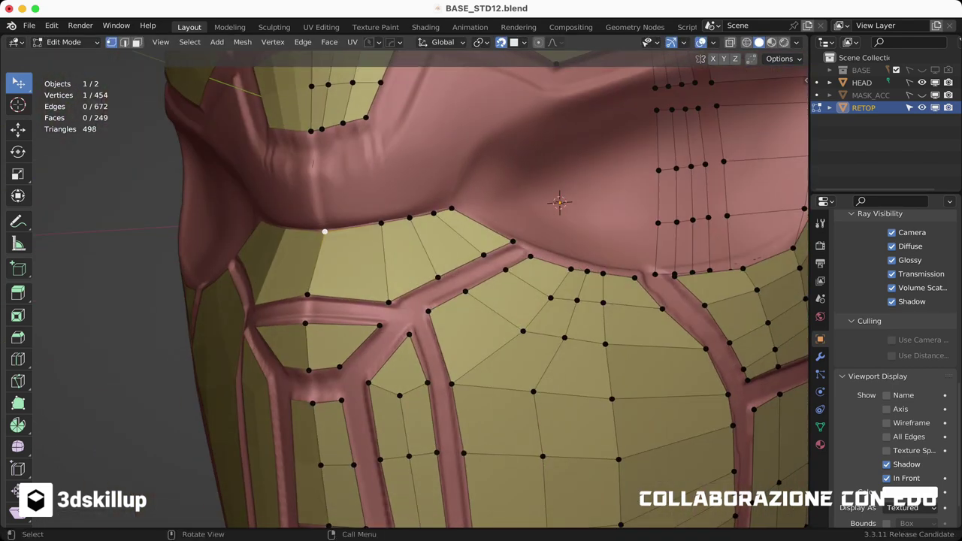
Step: Extrude a vertex beside the eye opening, fill a face, and reposition the vertex
{"action": "key", "text": "e"}
{"action": "left_click", "coordinate": [399, 172]}
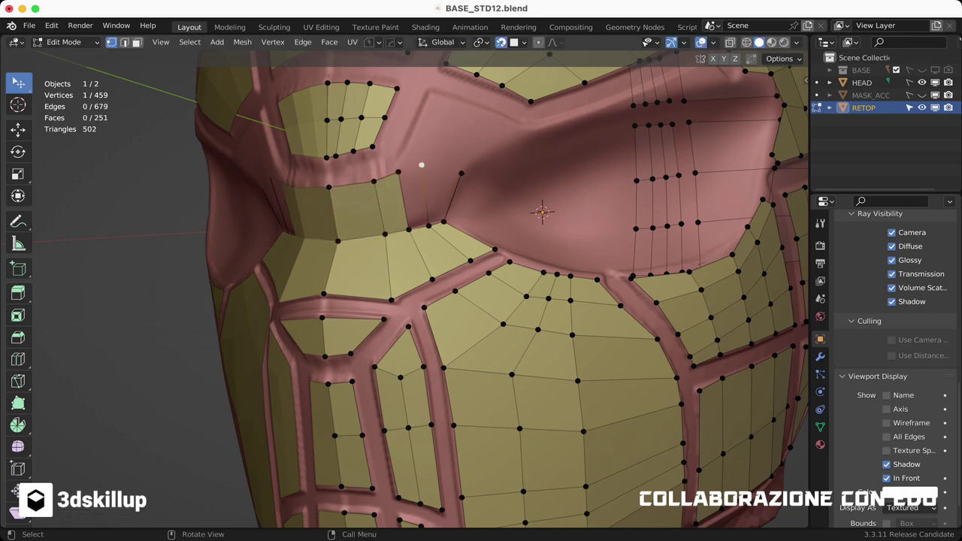
{"action": "left_click", "coordinate": [429, 93]}
{"action": "left_click", "coordinate": [412, 139]}
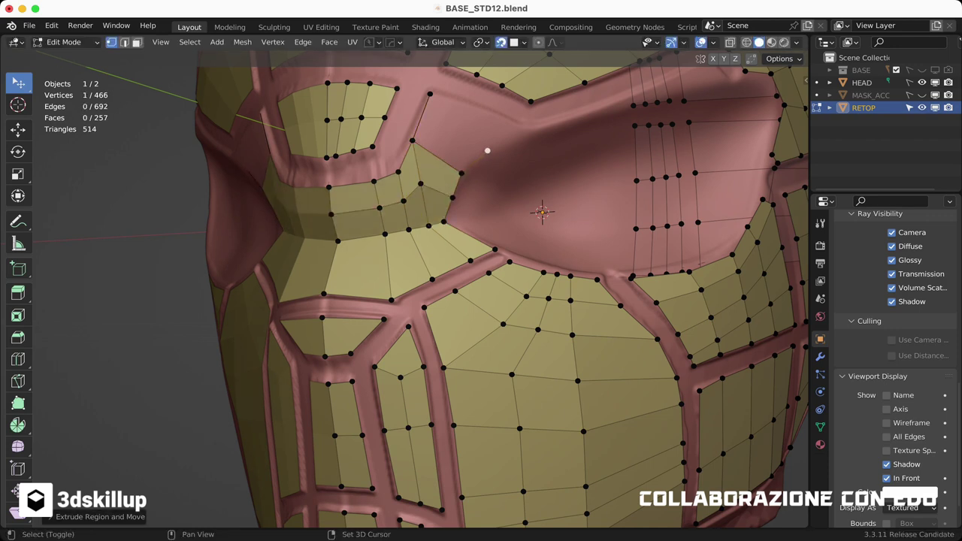
{"action": "key", "text": "f"}
{"action": "middle_click_drag", "start_coordinate": [487, 151], "coordinate": [378, 197]}
{"action": "key", "text": "g"}
{"action": "left_click", "coordinate": [378, 197]}
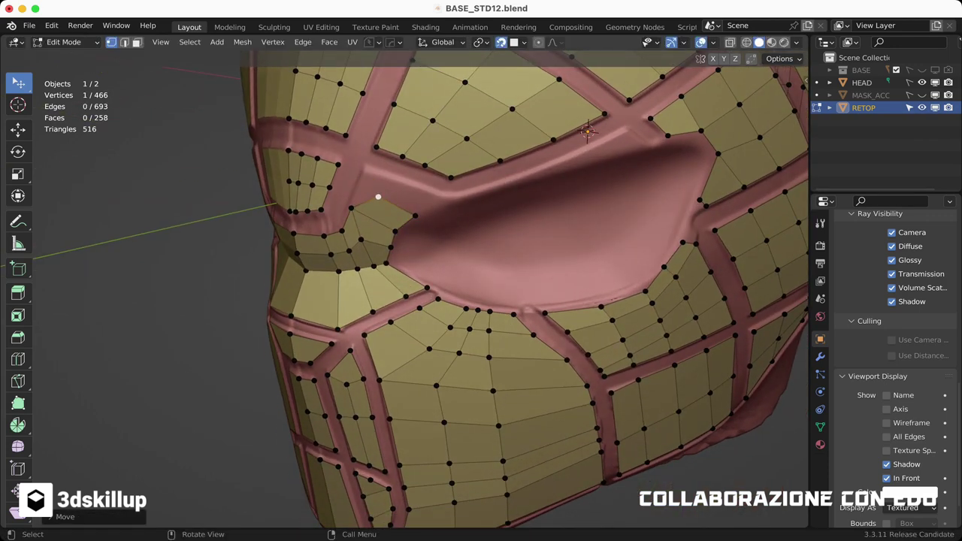
Step: Knife-cut new edges through the patch beside the eye opening
{"action": "key", "text": "g"}
{"action": "left_click", "coordinate": [396, 204]}
{"action": "middle_click_drag", "start_coordinate": [395, 203], "coordinate": [355, 267]}
{"action": "key", "text": "k"}
{"action": "left_click", "coordinate": [335, 299]}
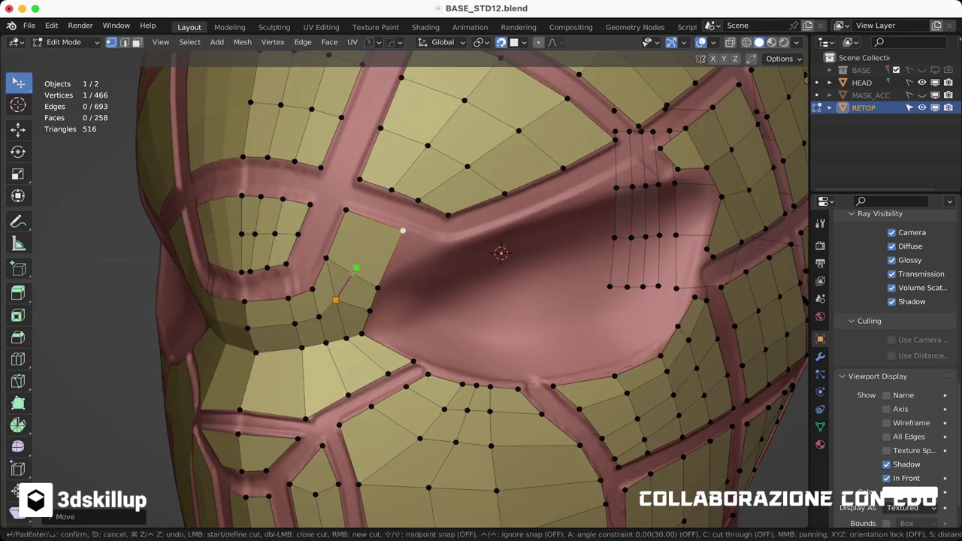
{"action": "left_click", "coordinate": [374, 220]}
{"action": "key", "text": "Return"}
{"action": "key", "text": "Return"}
Step: Add a loop cut through the patch and extrude a vertex toward the eye rim, filling a face
{"action": "middle_click_drag", "start_coordinate": [451, 300], "coordinate": [481, 294]}
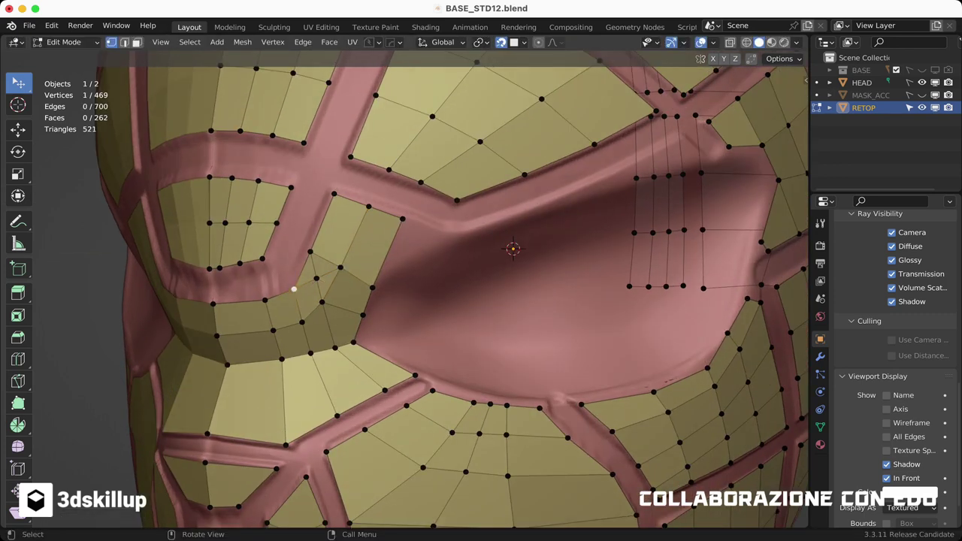
{"action": "key", "text": "2"}
{"action": "left_click", "coordinate": [314, 264], "text": "shift"}
{"action": "key", "text": "1"}
{"action": "key", "text": "ctrl+r"}
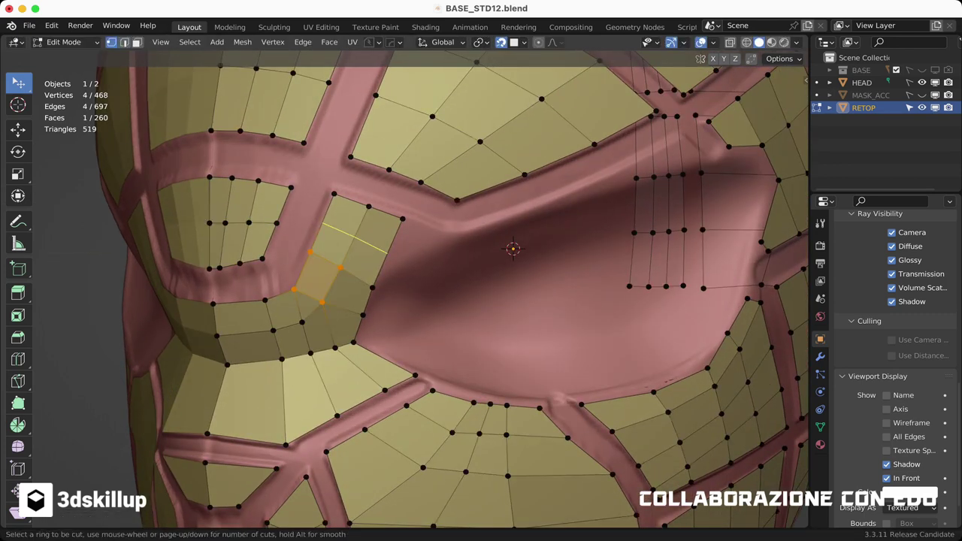
{"action": "key", "text": "e"}
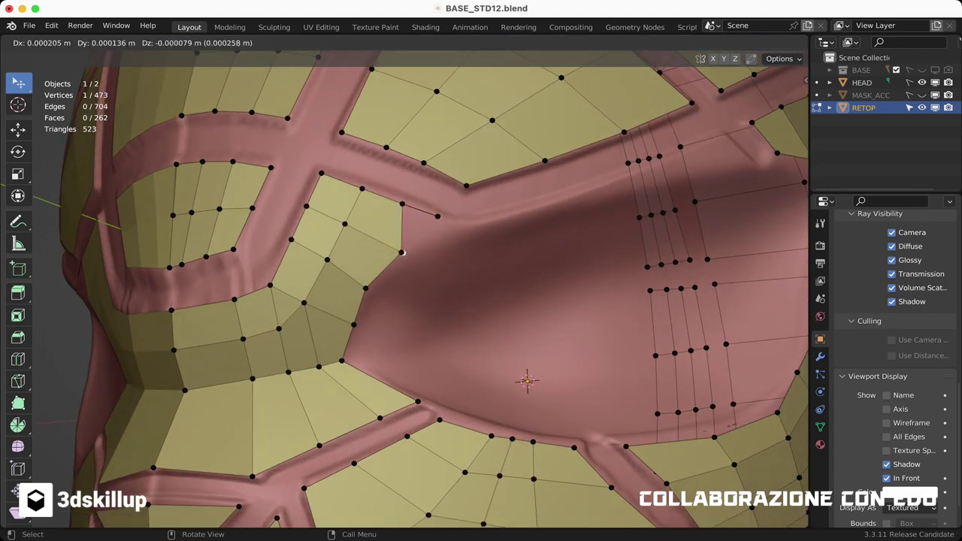
{"action": "left_click", "coordinate": [402, 252]}
{"action": "mouse_move", "coordinate": [481, 301]}
{"action": "middle_mouse_down"}
{"action": "mouse_move", "coordinate": [466, 286]}
{"action": "mouse_move", "coordinate": [496, 270]}
{"action": "middle_mouse_up"}
{"action": "key", "text": "f"}
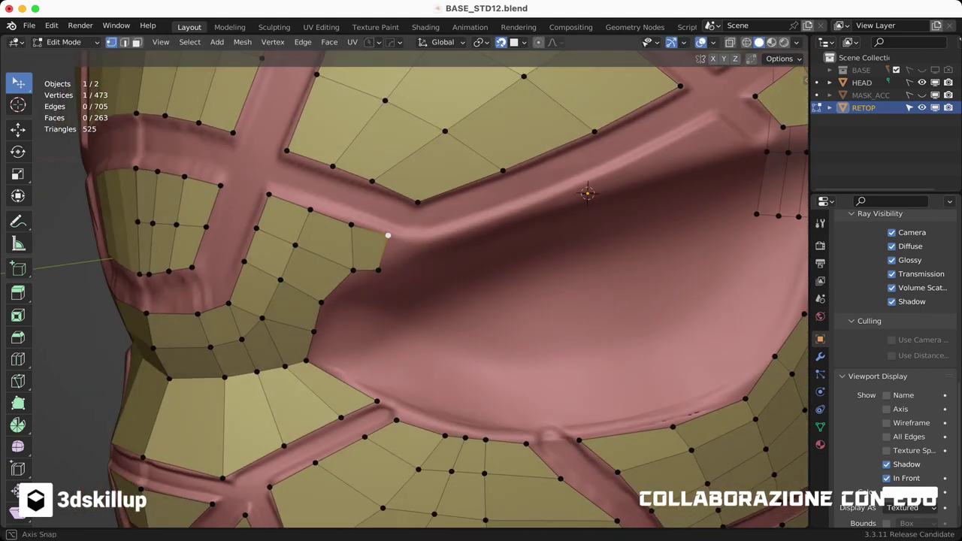
Step: Extrude a chain of vertices along the upper eye rim and fill the faces between them
{"action": "key", "text": "e"}
{"action": "left_click", "coordinate": [419, 241]}
{"action": "key", "text": "e"}
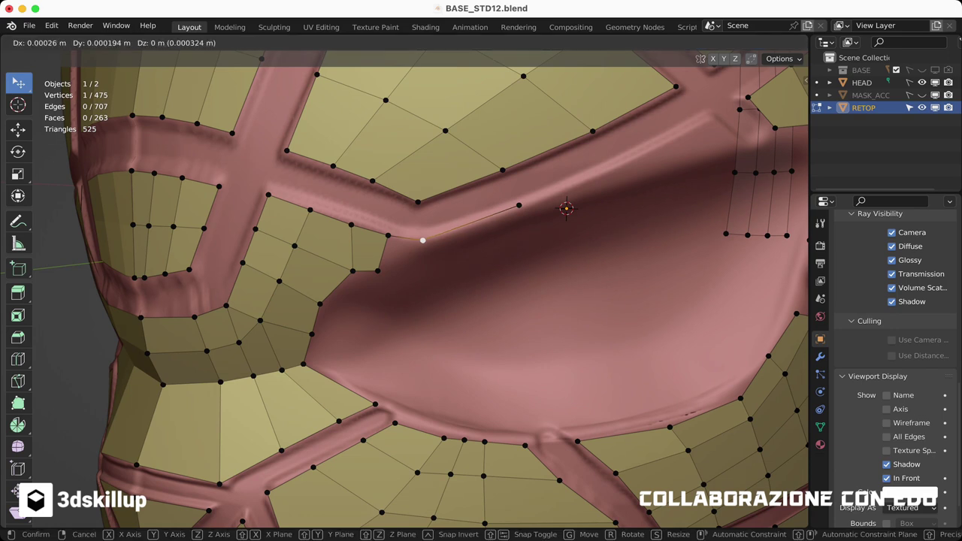
{"action": "left_click", "coordinate": [612, 167]}
{"action": "middle_click_drag", "start_coordinate": [612, 168], "coordinate": [391, 258]}
{"action": "left_click", "coordinate": [495, 241]}
{"action": "middle_click_drag", "start_coordinate": [495, 240], "coordinate": [451, 301]}
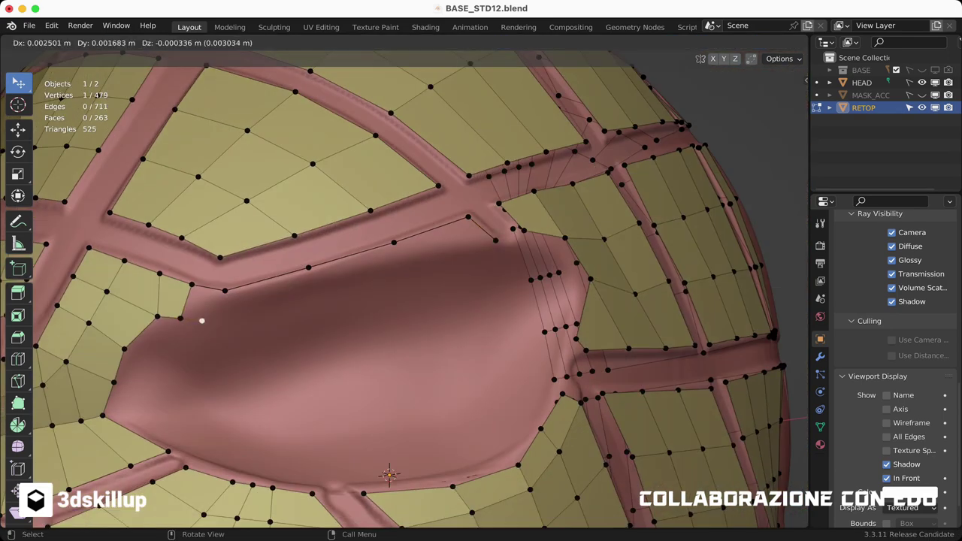
{"action": "left_click", "coordinate": [307, 293]}
{"action": "middle_click_drag", "start_coordinate": [306, 294], "coordinate": [248, 320]}
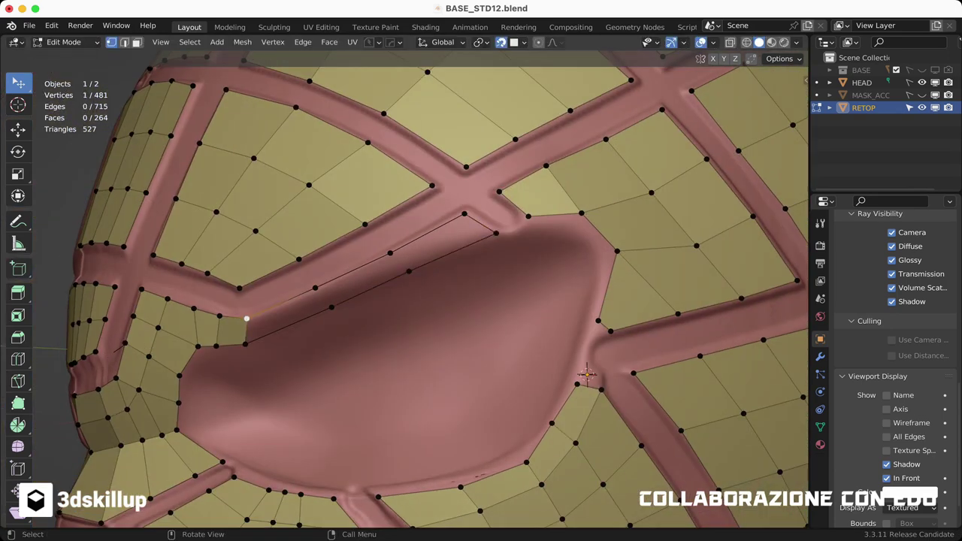
{"action": "key", "text": "f"}
{"action": "scroll", "coordinate": [405, 290], "scroll_direction": "down", "scroll_amount": 5}
Step: Extrude vertices along the mask's bottom edge and fill the first face of the strip
{"action": "middle_click_drag", "start_coordinate": [406, 290], "coordinate": [466, 285]}
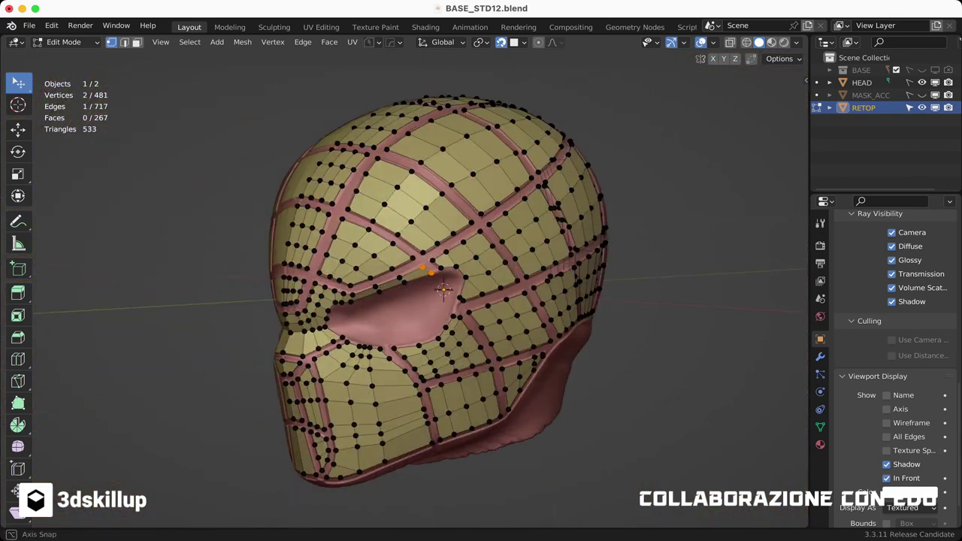
{"action": "scroll", "coordinate": [468, 283], "scroll_direction": "up", "scroll_amount": 4}
{"action": "key", "text": "e"}
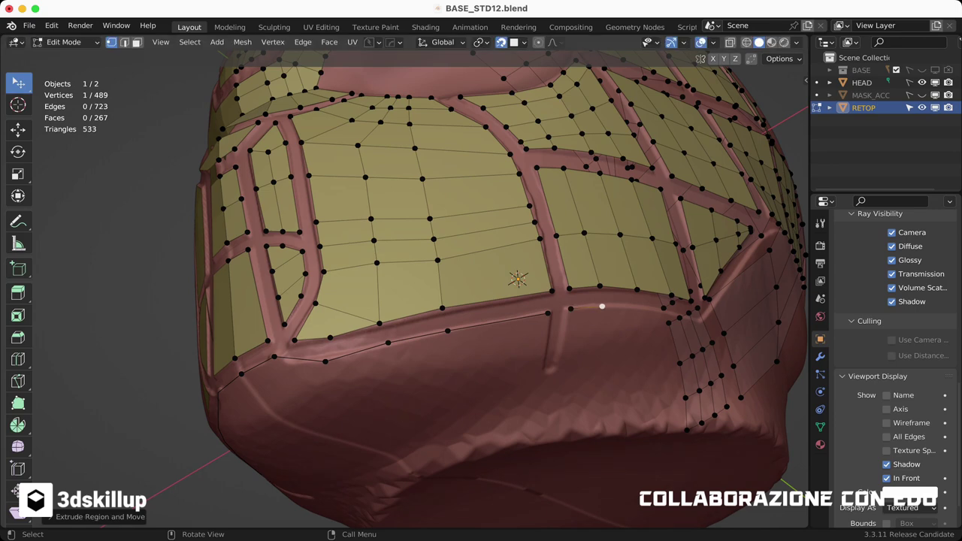
{"action": "scroll", "coordinate": [602, 306], "scroll_direction": "up", "scroll_amount": 4}
{"action": "key", "text": "e"}
{"action": "left_click", "coordinate": [541, 260]}
{"action": "middle_click_drag", "start_coordinate": [542, 260], "coordinate": [406, 248]}
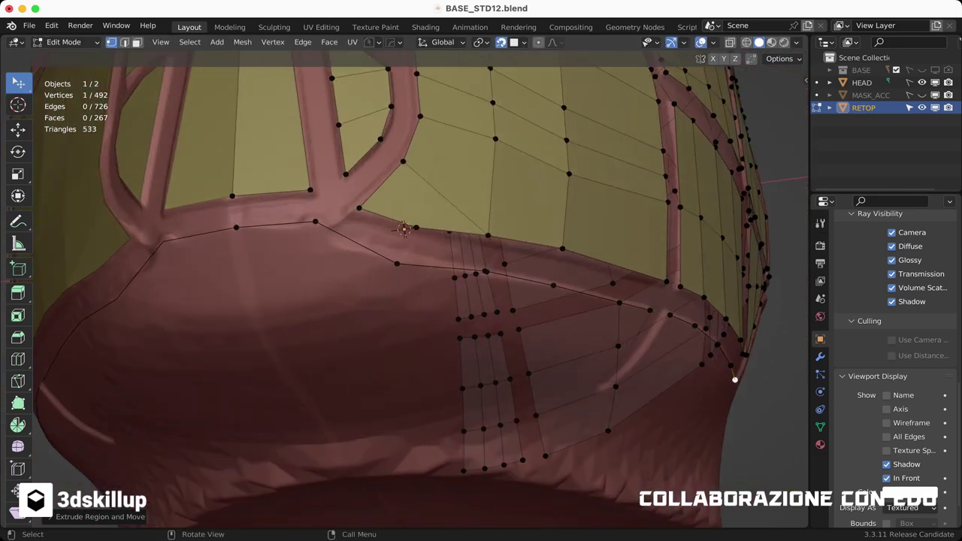
{"action": "key", "text": "e"}
{"action": "left_click", "coordinate": [247, 279]}
{"action": "key", "text": "f"}
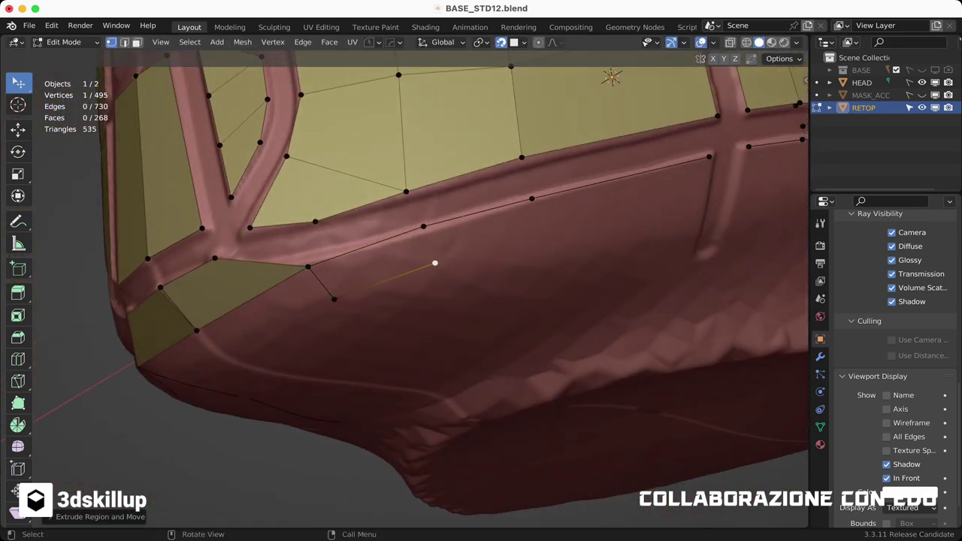
Step: Extend the strip along the lower rim with another extruded vertex and filled face
{"action": "key", "text": "ctrl+v"}
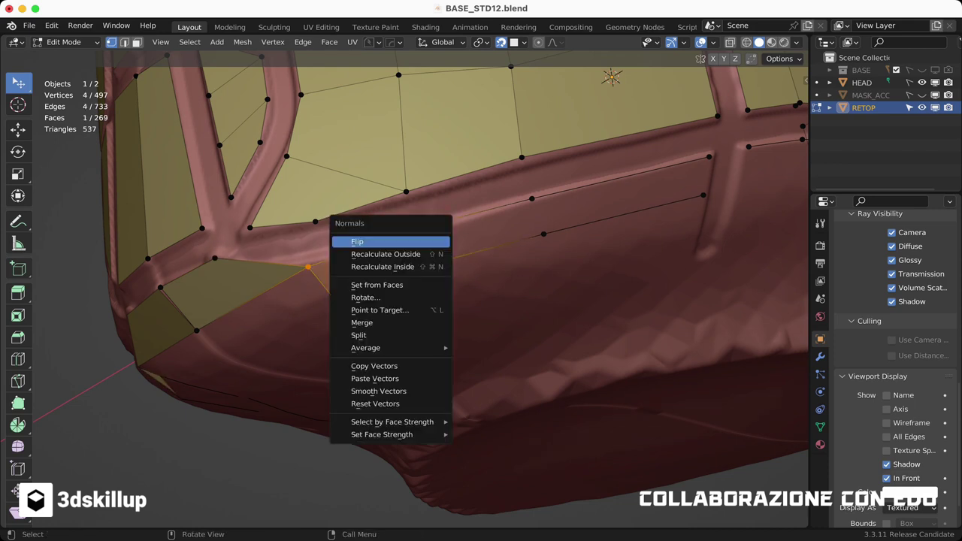
{"action": "left_click", "coordinate": [338, 280]}
{"action": "middle_click_drag", "start_coordinate": [338, 279], "coordinate": [451, 248]}
{"action": "key", "text": "e"}
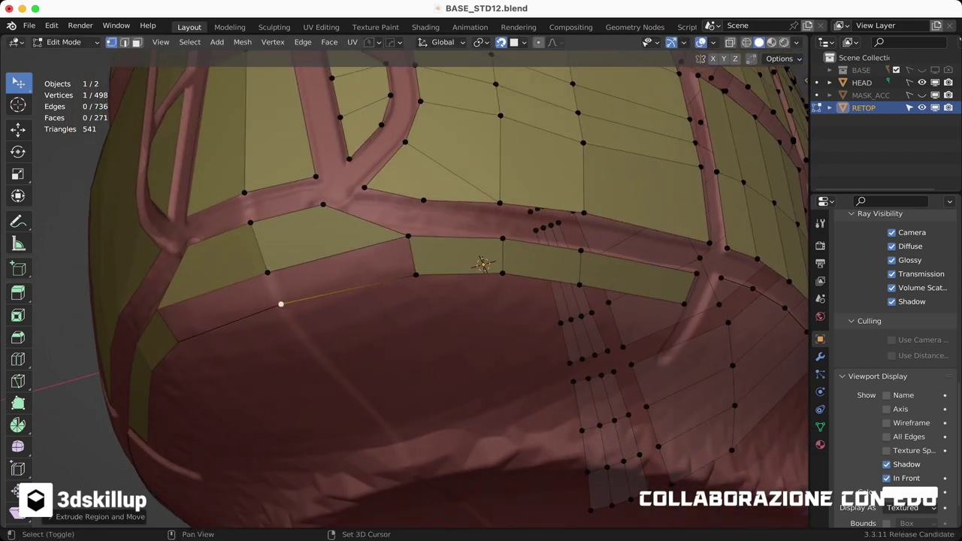
{"action": "left_click", "coordinate": [278, 303]}
{"action": "middle_click_drag", "start_coordinate": [279, 303], "coordinate": [305, 319]}
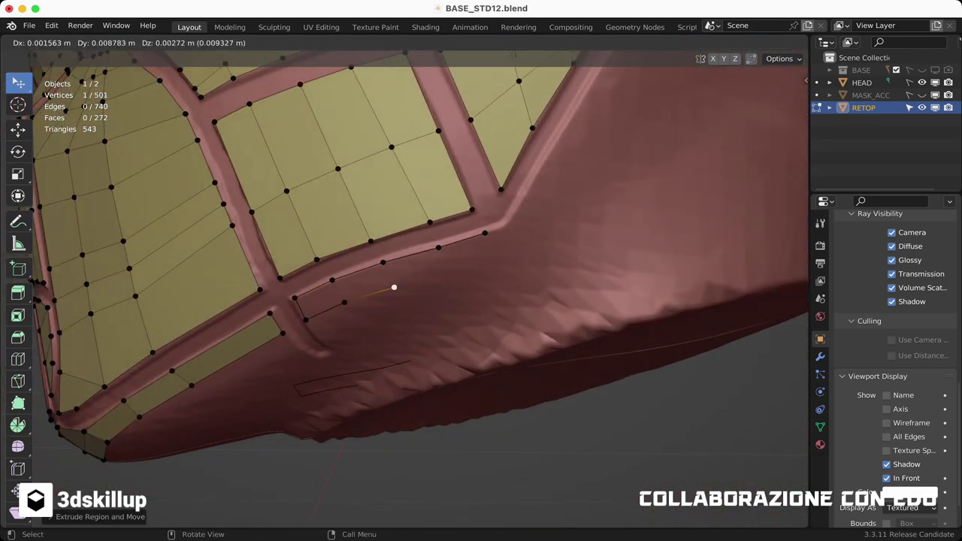
{"action": "key", "text": "f"}
Step: Continue the rim strip around the back of the head, reaching 286 faces
{"action": "middle_click_drag", "start_coordinate": [338, 248], "coordinate": [366, 225]}
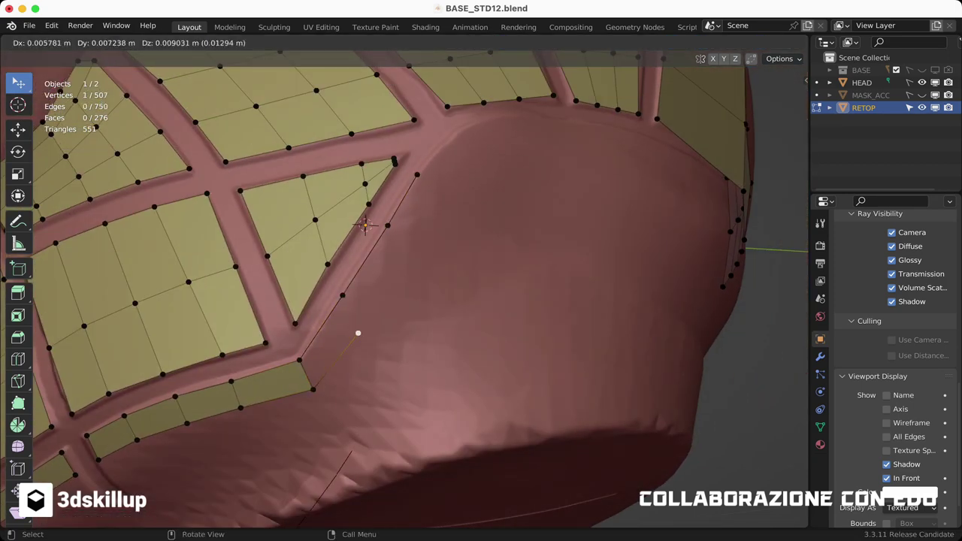
{"action": "middle_click_drag", "start_coordinate": [365, 225], "coordinate": [300, 263]}
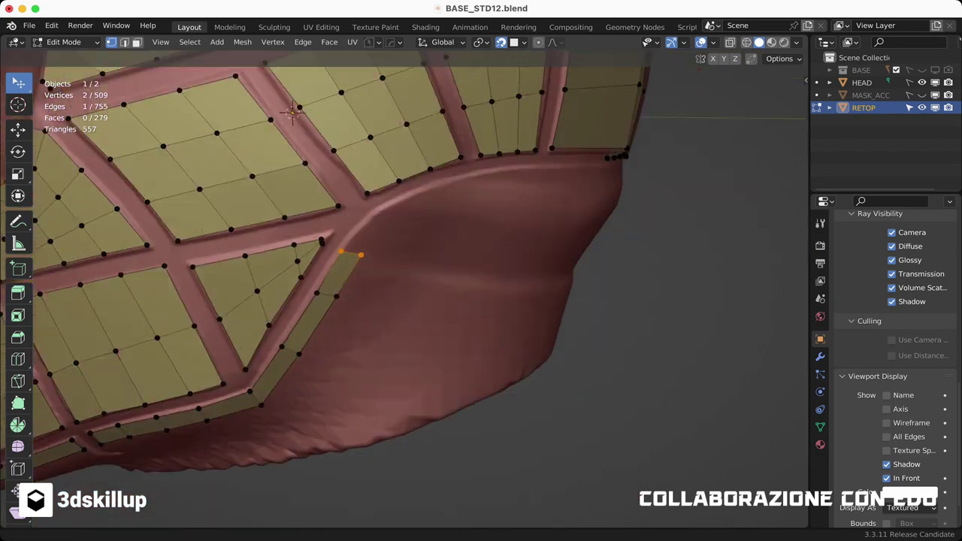
{"action": "key", "text": "f"}
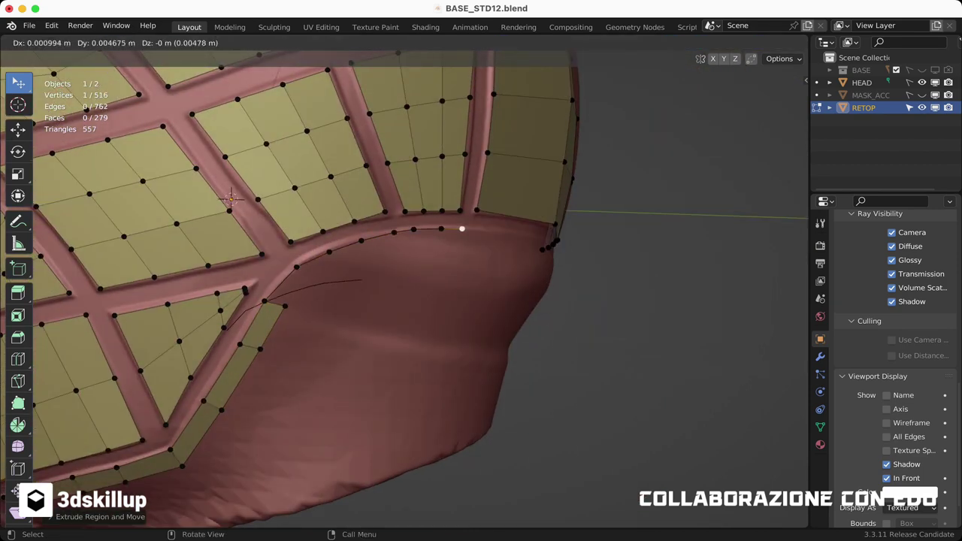
{"action": "left_click", "coordinate": [323, 275]}
{"action": "mouse_move", "coordinate": [311, 279]}
{"action": "middle_mouse_down"}
{"action": "mouse_move", "coordinate": [320, 336]}
{"action": "mouse_move", "coordinate": [362, 325]}
{"action": "middle_mouse_up"}
{"action": "key", "text": "f"}
{"action": "key", "text": "f"}
{"action": "key", "text": "f"}
{"action": "key", "text": "f"}
{"action": "middle_click_drag", "start_coordinate": [314, 302], "coordinate": [351, 352]}
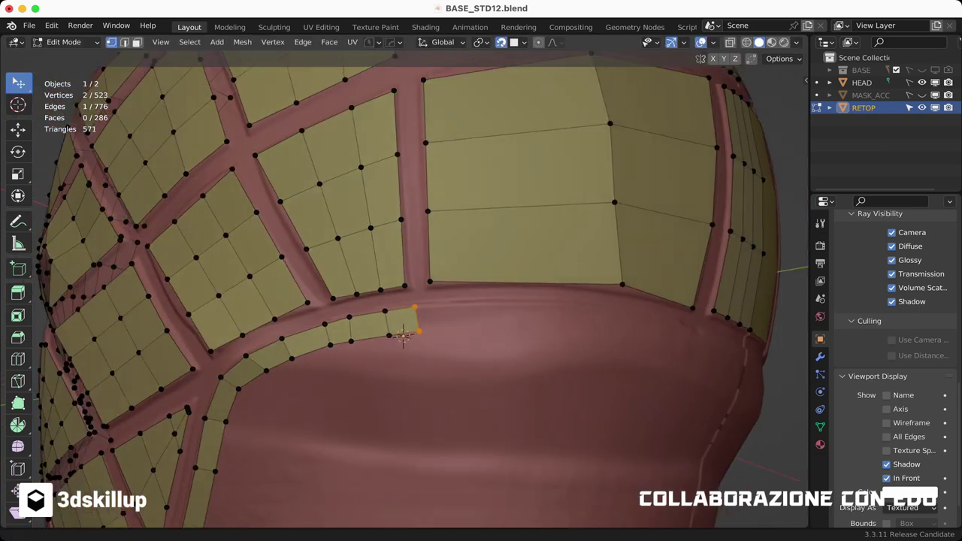
{"action": "left_click", "coordinate": [551, 322]}
{"action": "middle_click_drag", "start_coordinate": [550, 322], "coordinate": [421, 353]}
Step: Slide an upper-panel vertex into place and extrude a vertex chain along the back rim
{"action": "left_click", "coordinate": [409, 217]}
{"action": "key", "text": "g"}
{"action": "key", "text": "g"}
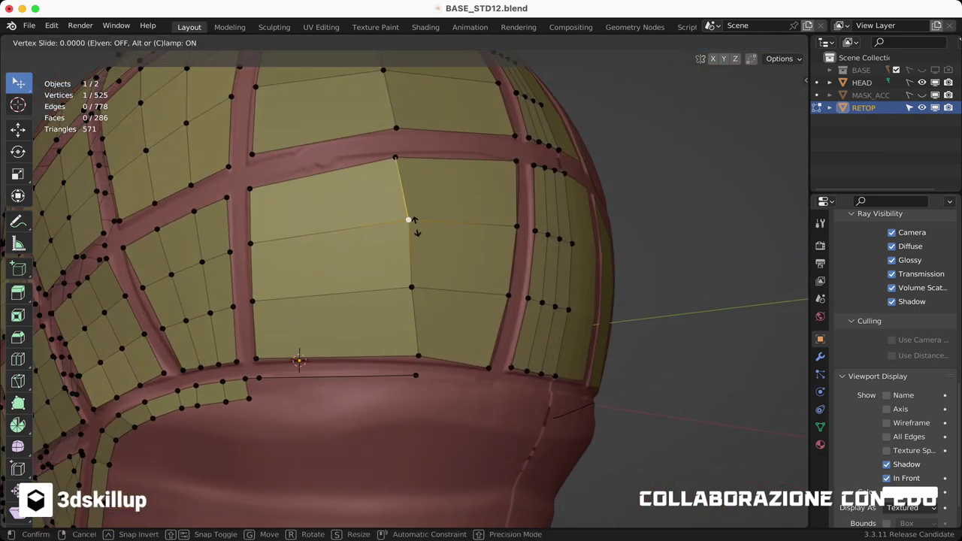
{"action": "left_click", "coordinate": [404, 186]}
{"action": "left_click", "coordinate": [251, 348]}
{"action": "key", "text": "e"}
{"action": "left_click", "coordinate": [411, 357]}
{"action": "mouse_move", "coordinate": [250, 347]}
{"action": "middle_mouse_down"}
{"action": "mouse_move", "coordinate": [360, 357]}
{"action": "mouse_move", "coordinate": [414, 337]}
{"action": "middle_mouse_up"}
{"action": "left_click", "coordinate": [411, 337]}
{"action": "key", "text": "e"}
{"action": "left_click", "coordinate": [493, 338]}
{"action": "key", "text": "e"}
{"action": "left_click", "coordinate": [526, 339]}
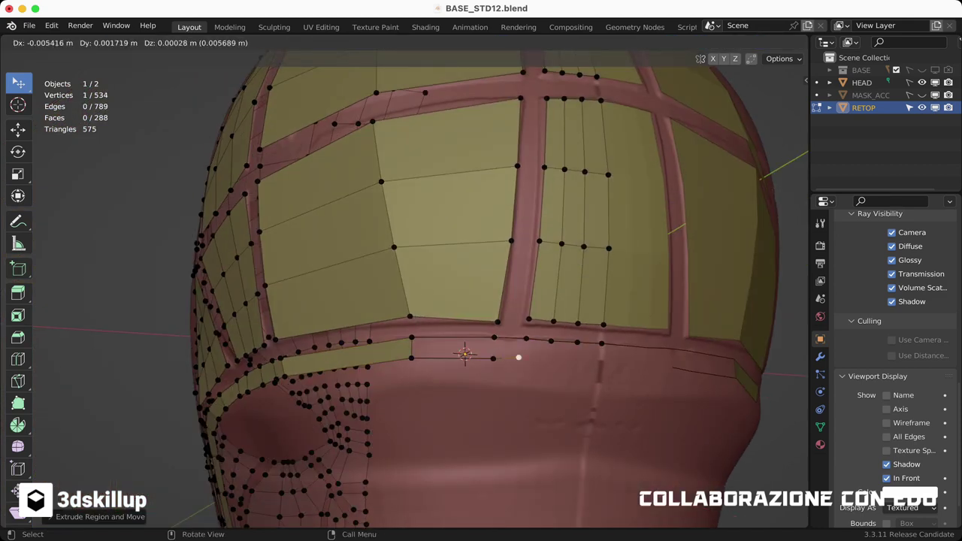
{"action": "left_click", "coordinate": [575, 361]}
Step: Adjust a vertex on the band's lower edge and extrude the edge downward
{"action": "mouse_move", "coordinate": [569, 337]}
{"action": "middle_mouse_down"}
{"action": "mouse_move", "coordinate": [451, 346]}
{"action": "mouse_move", "coordinate": [271, 278]}
{"action": "middle_mouse_up"}
{"action": "left_click", "coordinate": [271, 278]}
{"action": "key", "text": "g"}
{"action": "left_click", "coordinate": [271, 278]}
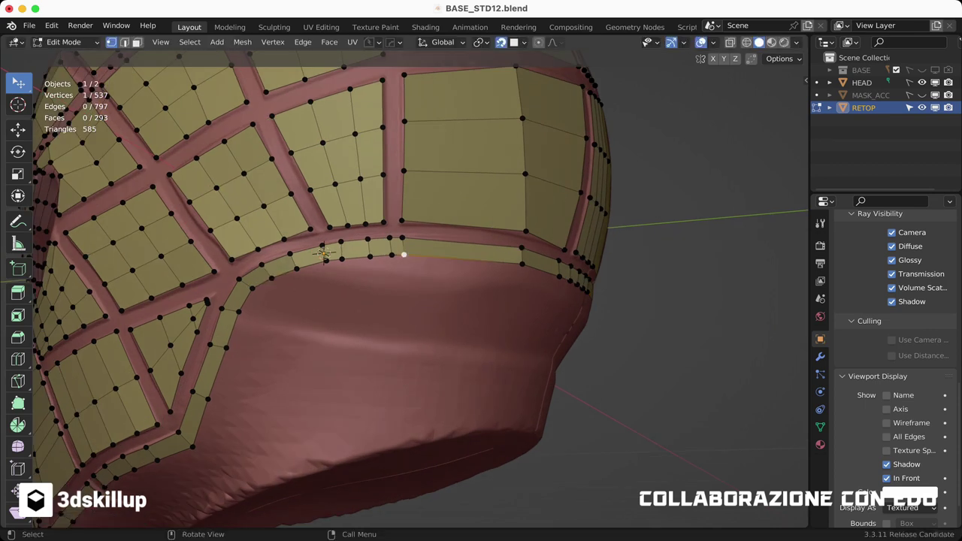
{"action": "left_click", "coordinate": [521, 264], "text": "shift"}
{"action": "middle_click_drag", "start_coordinate": [521, 264], "coordinate": [458, 259]}
{"action": "key", "text": "e"}
{"action": "left_click", "coordinate": [612, 286]}
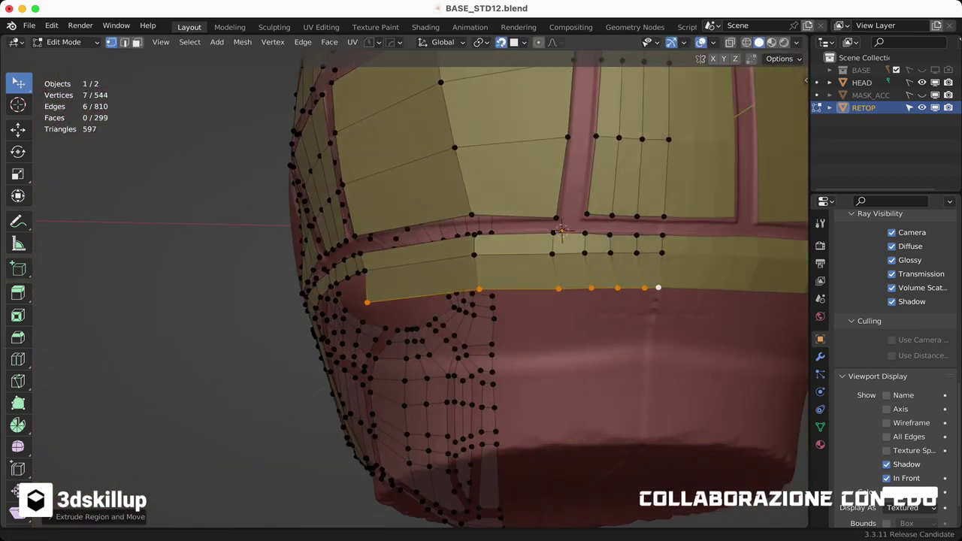
Step: Slide a vertex on the new edge and fill the adjacent gap with a face
{"action": "middle_click_drag", "start_coordinate": [612, 285], "coordinate": [556, 284]}
{"action": "left_click", "coordinate": [540, 284]}
{"action": "key", "text": "g"}
{"action": "key", "text": "g"}
{"action": "left_click", "coordinate": [556, 210]}
{"action": "mouse_move", "coordinate": [556, 210]}
{"action": "middle_mouse_down"}
{"action": "mouse_move", "coordinate": [333, 226]}
{"action": "mouse_move", "coordinate": [313, 268]}
{"action": "mouse_move", "coordinate": [196, 205]}
{"action": "mouse_move", "coordinate": [225, 213]}
{"action": "middle_mouse_up"}
{"action": "key", "text": "f"}
Step: Extrude another edge and fill the quad hole, replacing a triangulated fill
{"action": "left_click", "coordinate": [314, 213]}
{"action": "left_click", "coordinate": [270, 225], "text": "shift"}
{"action": "key", "text": "e"}
{"action": "left_click", "coordinate": [312, 269]}
{"action": "key", "text": "f"}
{"action": "key", "text": "f"}
{"action": "key", "text": "g"}
{"action": "key", "text": "g"}
{"action": "left_click", "coordinate": [226, 213]}
{"action": "key", "text": "ctrl+z"}
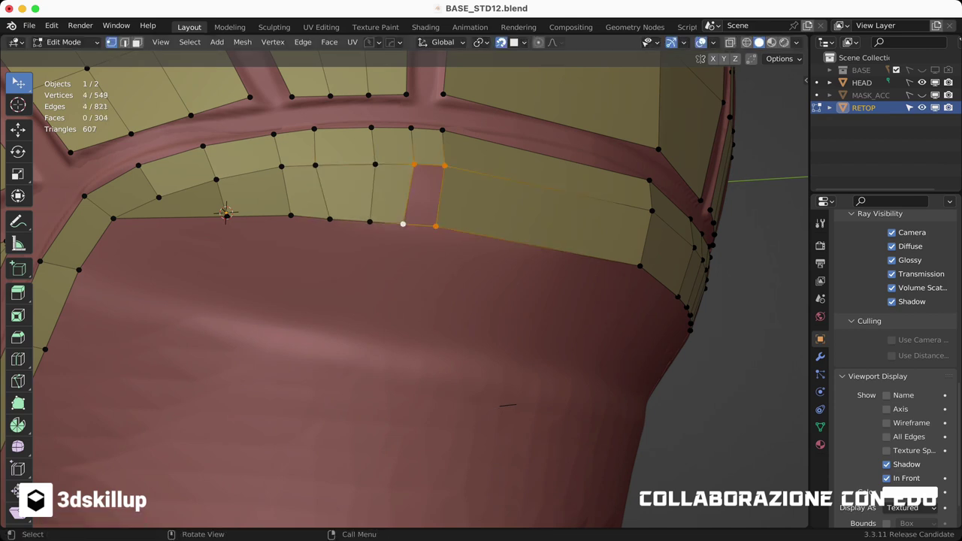
{"action": "key", "text": "f"}
{"action": "scroll", "coordinate": [226, 213], "scroll_direction": "down", "scroll_amount": 3}
Step: Extrude more edges into new faces around the helmet's bottom edge
{"action": "middle_click_drag", "start_coordinate": [226, 212], "coordinate": [419, 212]}
{"action": "key", "text": "e"}
{"action": "left_click", "coordinate": [423, 319]}
{"action": "key", "text": "e"}
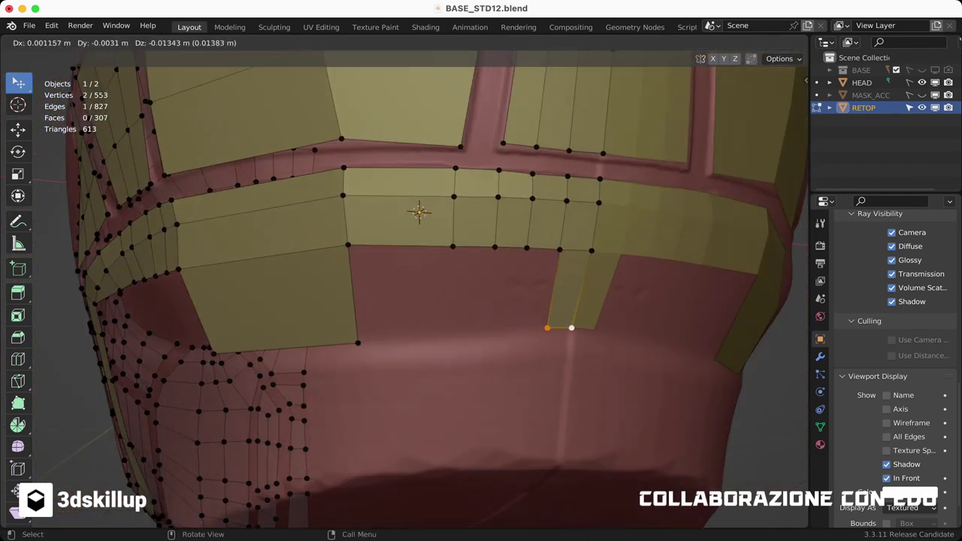
{"action": "key", "text": "Return"}
{"action": "middle_click_drag", "start_coordinate": [480, 301], "coordinate": [451, 285]}
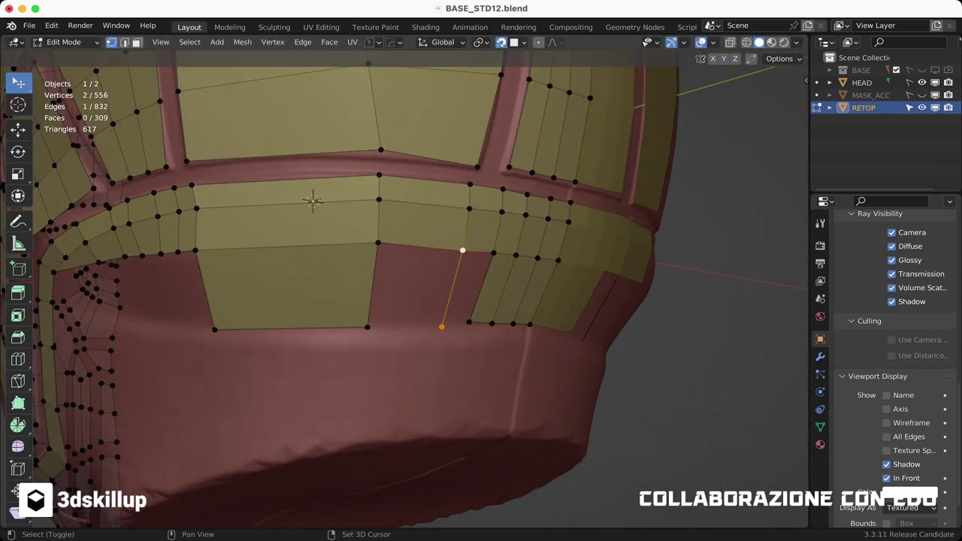
{"action": "middle_click_drag", "start_coordinate": [366, 327], "coordinate": [353, 304]}
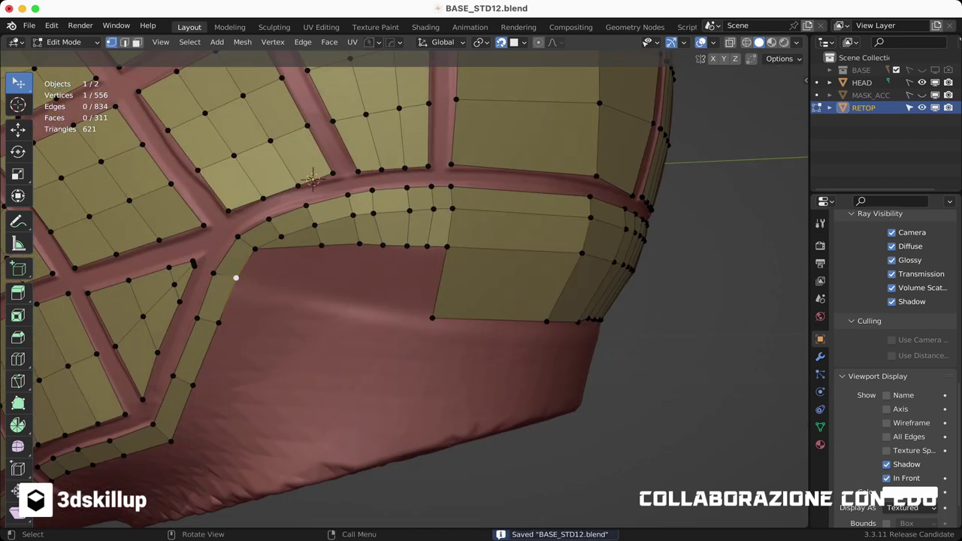
{"action": "key", "text": "e"}
{"action": "left_click", "coordinate": [352, 304]}
Step: Fill the remaining faces across the hole and slide vertices to even out the band
{"action": "scroll", "coordinate": [406, 285], "scroll_direction": "up", "scroll_amount": 3}
{"action": "key", "text": "g"}
{"action": "key", "text": "Return"}
{"action": "key", "text": "f"}
{"action": "middle_click_drag", "start_coordinate": [389, 218], "coordinate": [284, 246]}
{"action": "key", "text": "f"}
{"action": "key", "text": "g"}
{"action": "key", "text": "g"}
{"action": "left_click", "coordinate": [284, 246]}
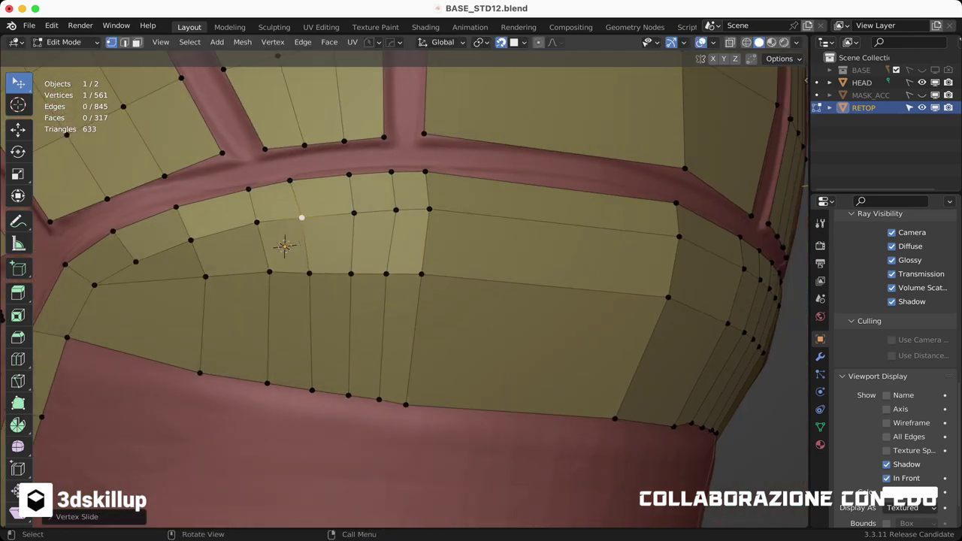
{"action": "middle_click_drag", "start_coordinate": [406, 286], "coordinate": [346, 248]}
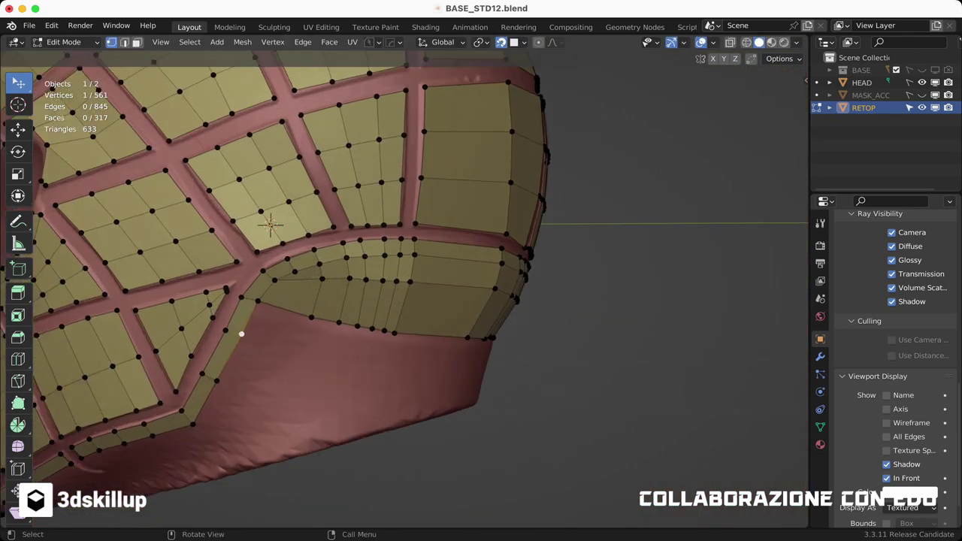
{"action": "key", "text": "g"}
{"action": "key", "text": "g"}
{"action": "left_click", "coordinate": [300, 300]}
{"action": "scroll", "coordinate": [249, 214], "scroll_direction": "down", "scroll_amount": 5}
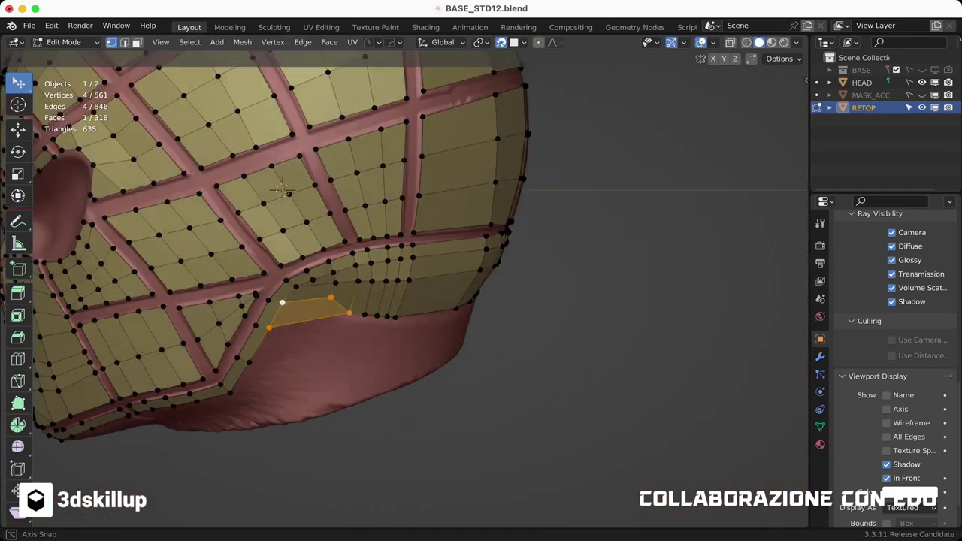
Step: Return the retopology mesh to Object Mode and view the whole head
{"action": "key", "text": "ctrl+Tab"}
{"action": "left_click", "coordinate": [408, 311]}
{"action": "middle_click_drag", "start_coordinate": [408, 311], "coordinate": [436, 241]}
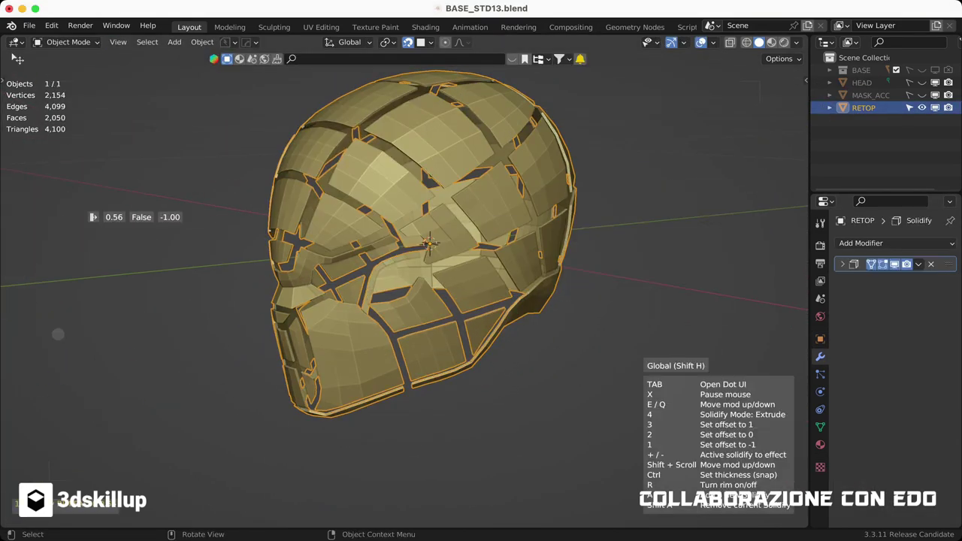
Step: Add a Solidify modifier to the mask, raise its thickness and enable Rim Fill and Only Rim
{"action": "key", "text": "Return"}
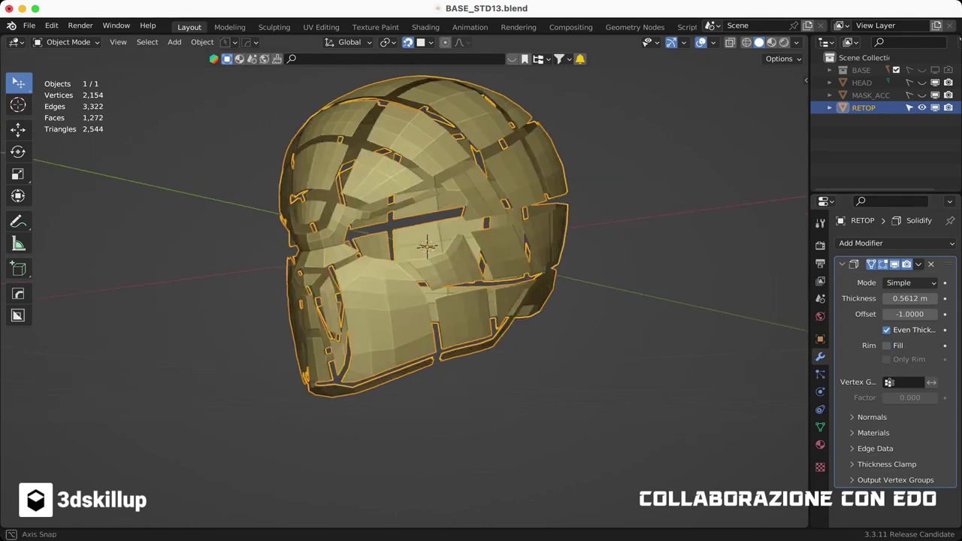
{"action": "key", "text": "KP_1"}
{"action": "scroll", "coordinate": [406, 294], "scroll_direction": "up", "scroll_amount": 3}
{"action": "left_click_drag", "start_coordinate": [909, 299], "coordinate": [928, 299]}
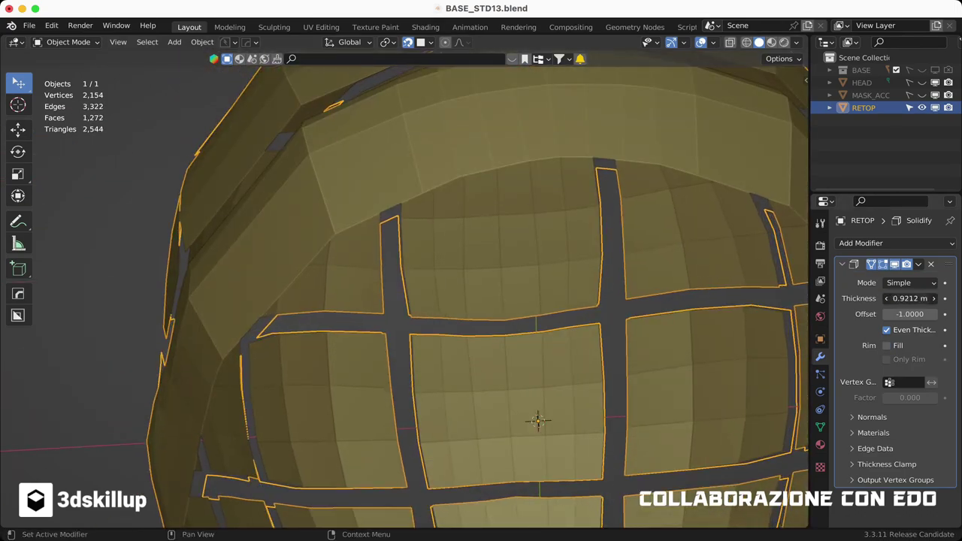
{"action": "scroll", "coordinate": [406, 293], "scroll_direction": "down", "scroll_amount": 3}
{"action": "left_click", "coordinate": [887, 345]}
{"action": "left_click", "coordinate": [887, 360]}
{"action": "mouse_move", "coordinate": [451, 338]}
{"action": "middle_mouse_down"}
{"action": "mouse_move", "coordinate": [491, 323]}
{"action": "mouse_move", "coordinate": [488, 286]}
{"action": "middle_mouse_up"}
Step: Tag the mask's boundary edges in Edit Mode, then apply the Solidify permanently
{"action": "key", "text": "Tab"}
{"action": "key", "text": "a"}
{"action": "left_click", "coordinate": [189, 43]}
{"action": "left_click", "coordinate": [331, 297]}
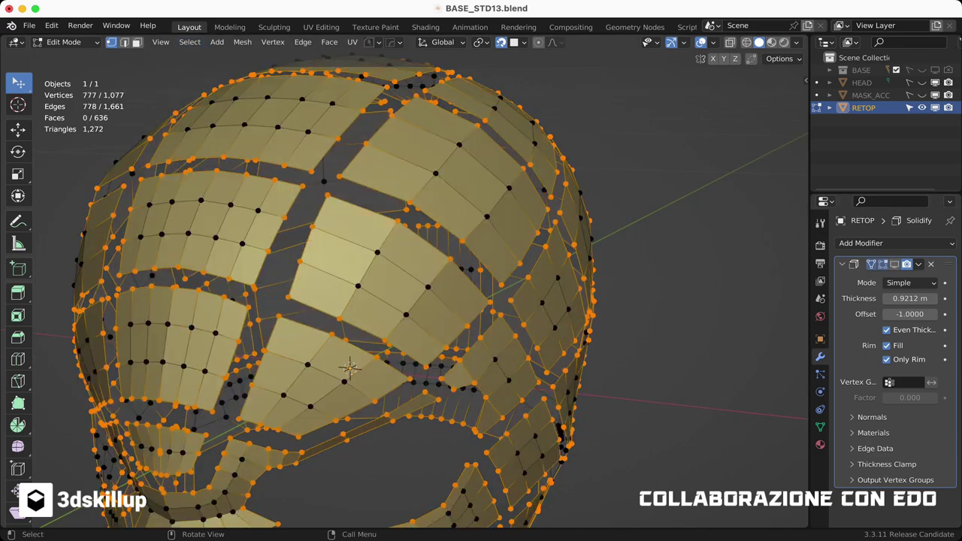
{"action": "key", "text": "ctrl+e"}
{"action": "scroll", "coordinate": [406, 301], "scroll_direction": "up", "scroll_amount": 3}
{"action": "key", "text": "Tab"}
{"action": "key", "text": "ctrl+a"}
{"action": "scroll", "coordinate": [406, 301], "scroll_direction": "down", "scroll_amount": 3}
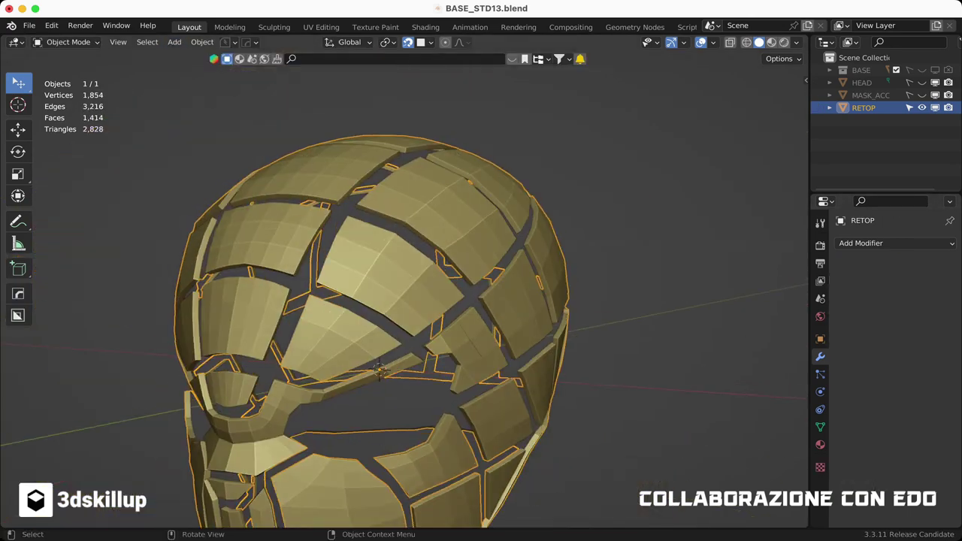
Step: From the front view in X-ray vertex mode, box-select and delete the mask's left half
{"action": "key", "text": "KP_1"}
{"action": "key", "text": "Tab"}
{"action": "left_click", "coordinate": [294, 204]}
{"action": "key", "text": "alt+z"}
{"action": "scroll", "coordinate": [388, 285], "scroll_direction": "down", "scroll_amount": 2}
{"action": "left_click_drag", "start_coordinate": [248, 121], "coordinate": [384, 435]}
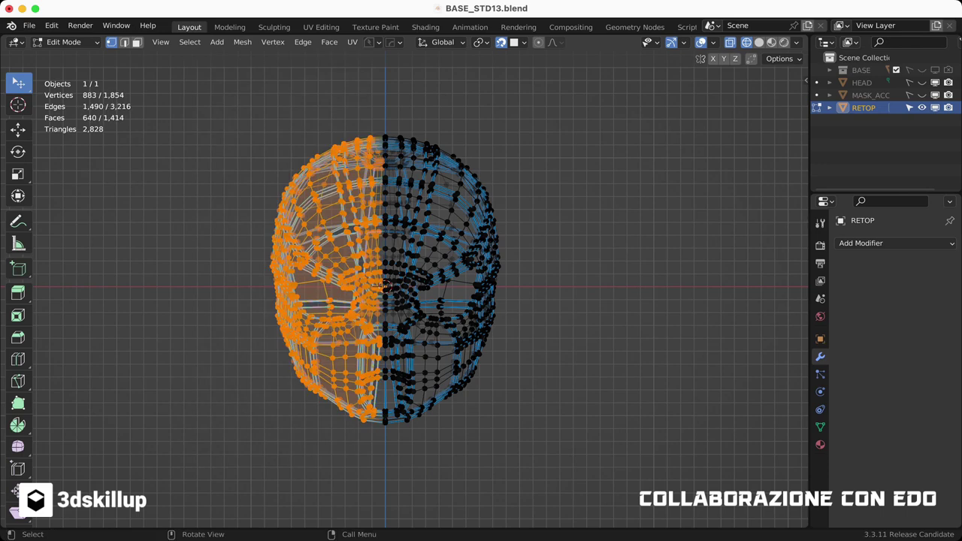
{"action": "key", "text": "Delete"}
Step: Turn off X-ray and join two vertices with an edge, filling a face across the gap
{"action": "middle_click_drag", "start_coordinate": [391, 301], "coordinate": [248, 226]}
{"action": "key", "text": "alt+z"}
{"action": "scroll", "coordinate": [230, 210], "scroll_direction": "up", "scroll_amount": 5}
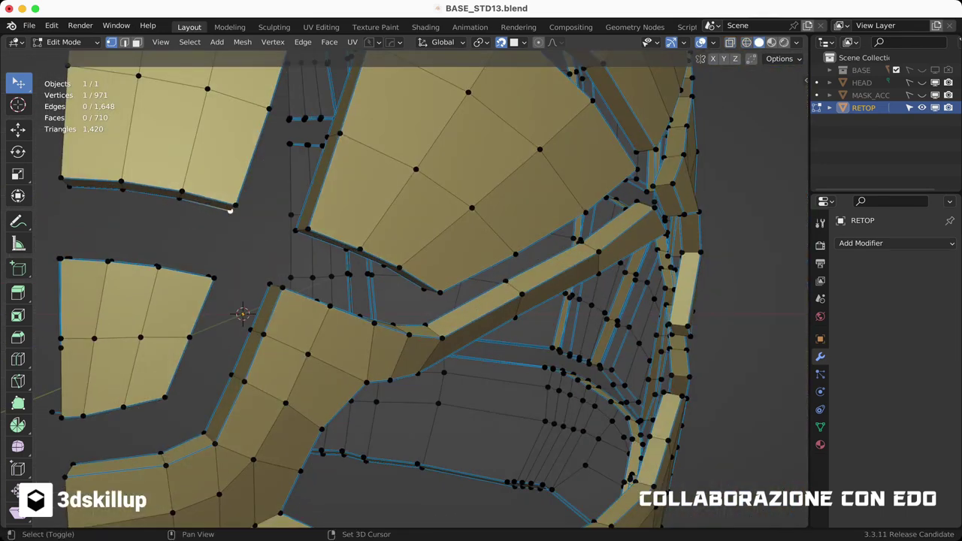
{"action": "left_click", "coordinate": [295, 230], "text": "shift"}
{"action": "key", "text": "f"}
{"action": "key", "text": "2"}
{"action": "key", "text": "f"}
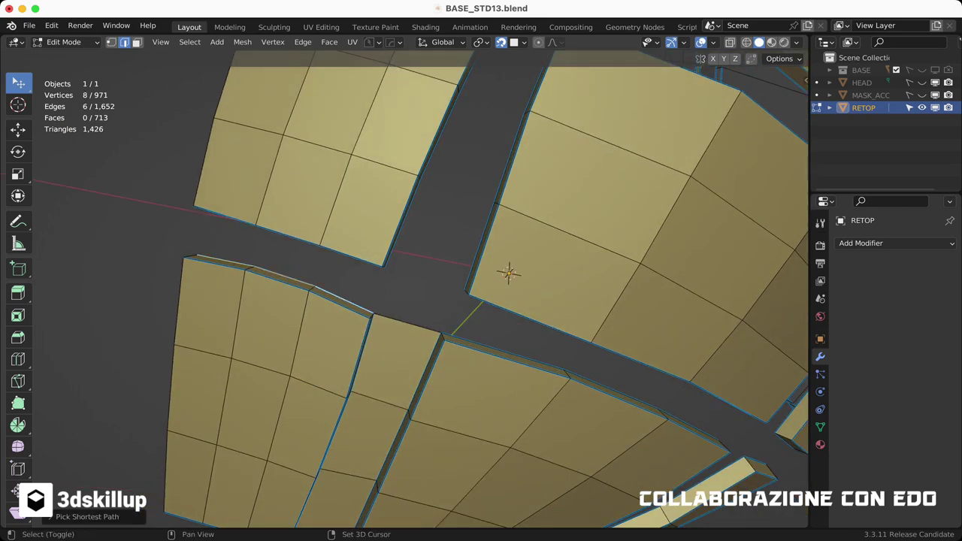
Step: Bridge a pair of gap border edges using the edge operations menu
{"action": "right_click", "coordinate": [301, 249]}
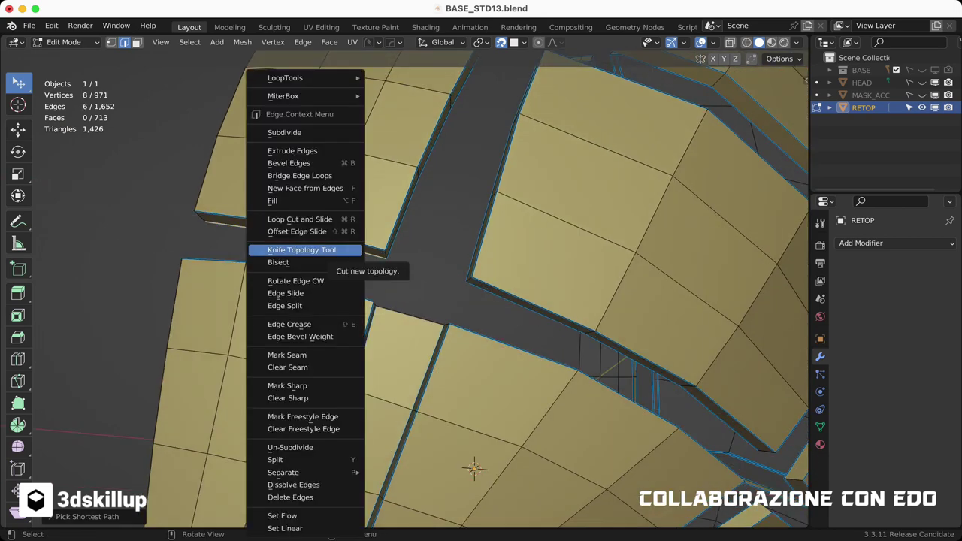
{"action": "left_click", "coordinate": [302, 41]}
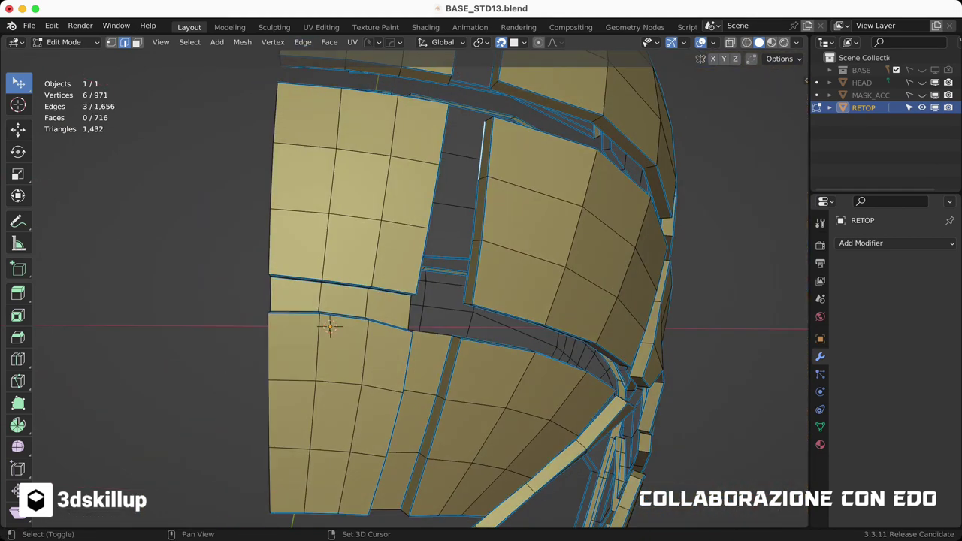
{"action": "right_click", "coordinate": [392, 201]}
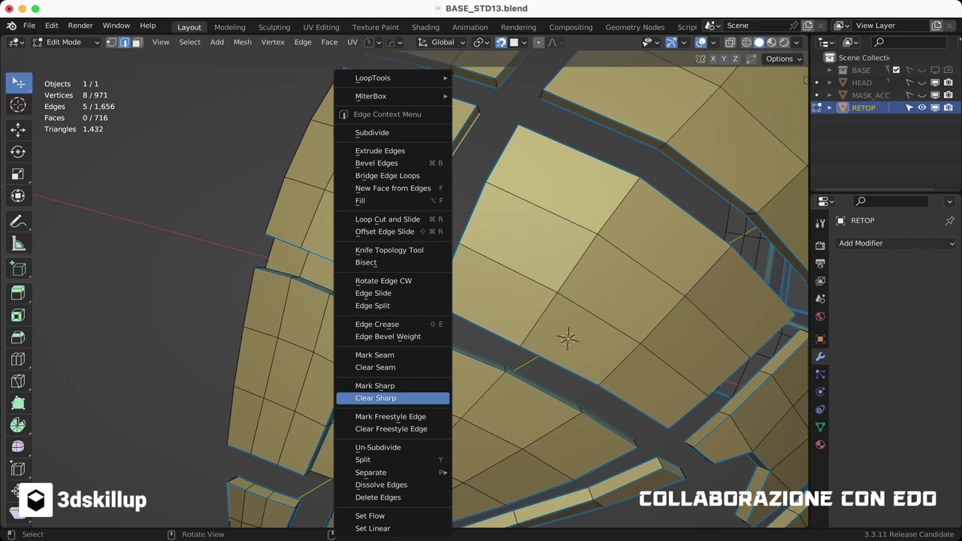
{"action": "key", "text": "Escape"}
{"action": "middle_click_drag", "start_coordinate": [481, 300], "coordinate": [420, 225]}
{"action": "right_click", "coordinate": [417, 219]}
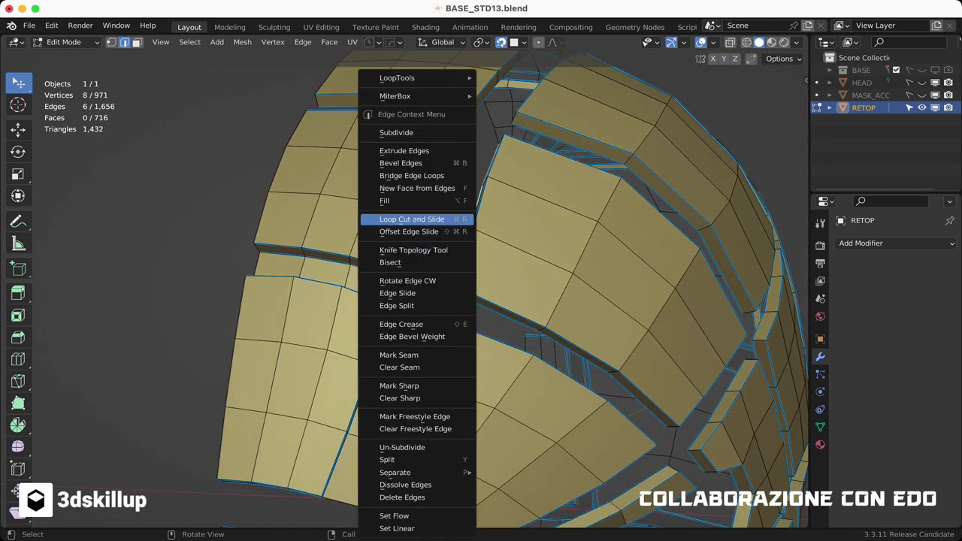
{"action": "left_click", "coordinate": [473, 271]}
Step: Select the next gap's border path, fill its quad and bridge the loops
{"action": "middle_click_drag", "start_coordinate": [474, 271], "coordinate": [401, 226]}
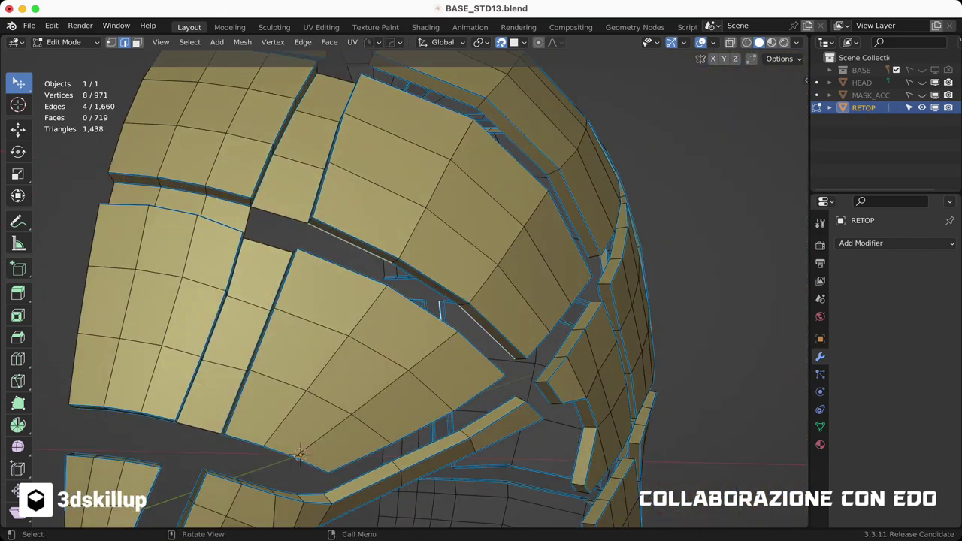
{"action": "middle_click_drag", "start_coordinate": [481, 301], "coordinate": [443, 351]}
{"action": "left_click", "coordinate": [443, 350], "text": "ctrl"}
{"action": "key", "text": "q"}
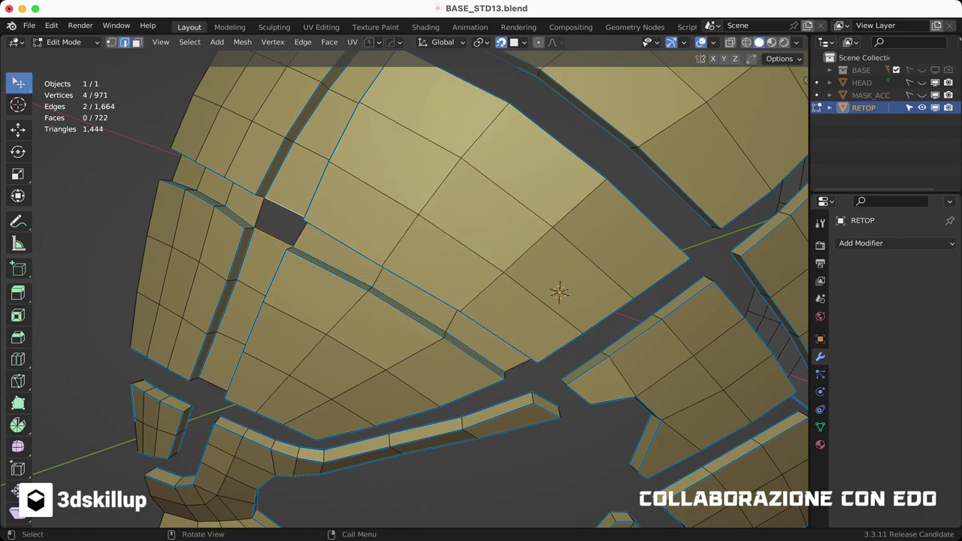
{"action": "middle_click_drag", "start_coordinate": [481, 301], "coordinate": [451, 339]}
{"action": "key", "text": "f"}
{"action": "left_click", "coordinate": [451, 338], "text": "ctrl"}
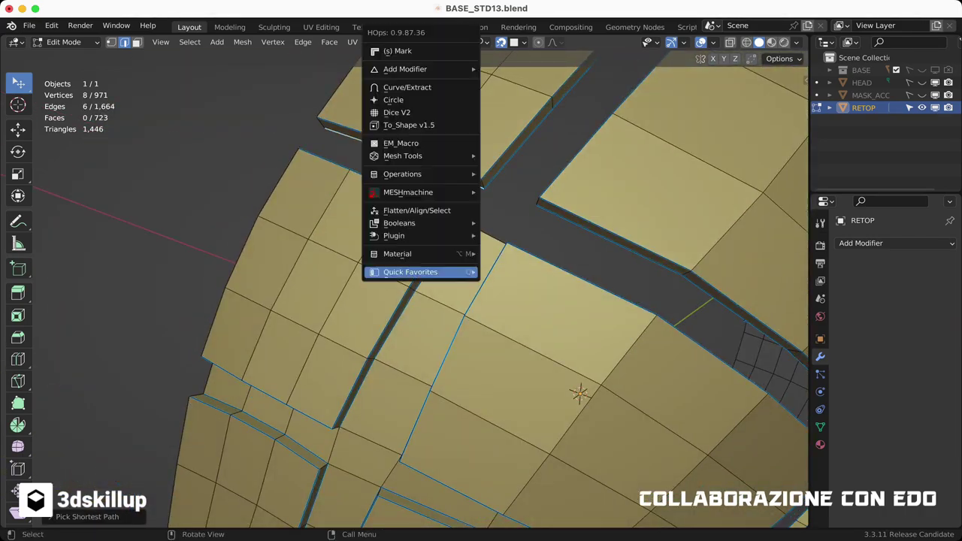
{"action": "left_click", "coordinate": [443, 271]}
Step: Bridge two more panel gaps with Bridge Edge Loops from Quick Favorites
{"action": "middle_click_drag", "start_coordinate": [481, 301], "coordinate": [451, 338]}
{"action": "key", "text": "q"}
{"action": "left_click", "coordinate": [569, 404]}
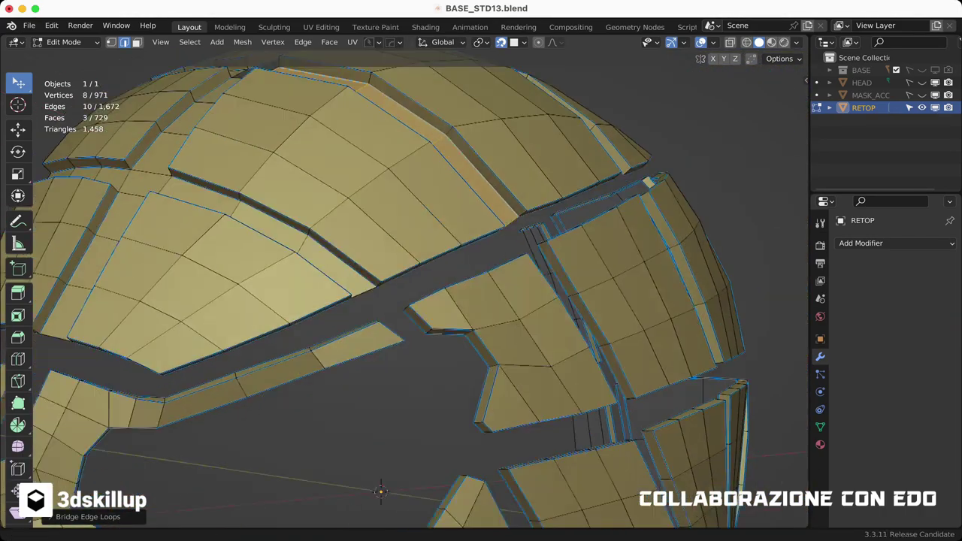
{"action": "middle_click_drag", "start_coordinate": [380, 492], "coordinate": [421, 188]}
{"action": "key", "text": "q"}
{"action": "left_click", "coordinate": [405, 270]}
{"action": "scroll", "coordinate": [352, 459], "scroll_direction": "up", "scroll_amount": 3}
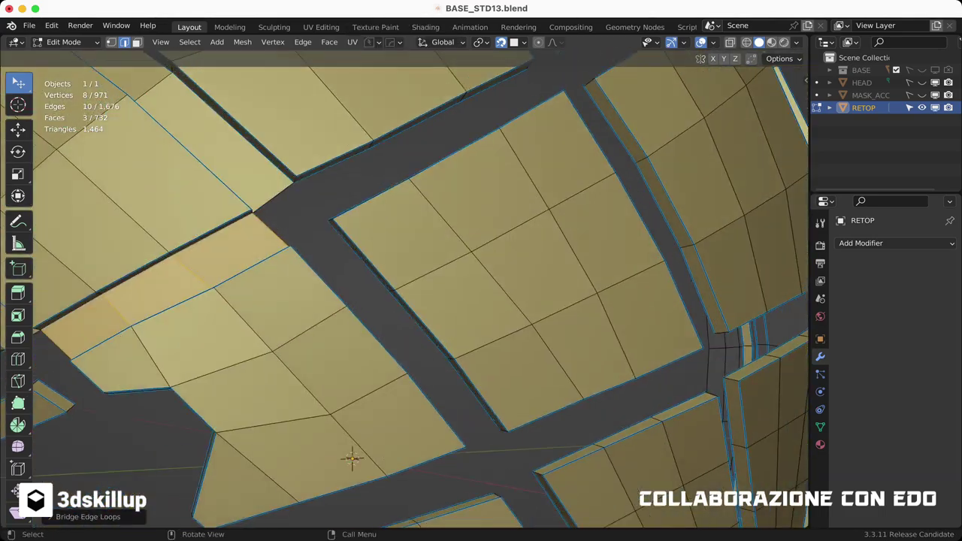
{"action": "middle_click_drag", "start_coordinate": [352, 459], "coordinate": [242, 508]}
Step: Bridge two further gaps from the Q menu and save the file
{"action": "middle_click_drag", "start_coordinate": [406, 301], "coordinate": [450, 315]}
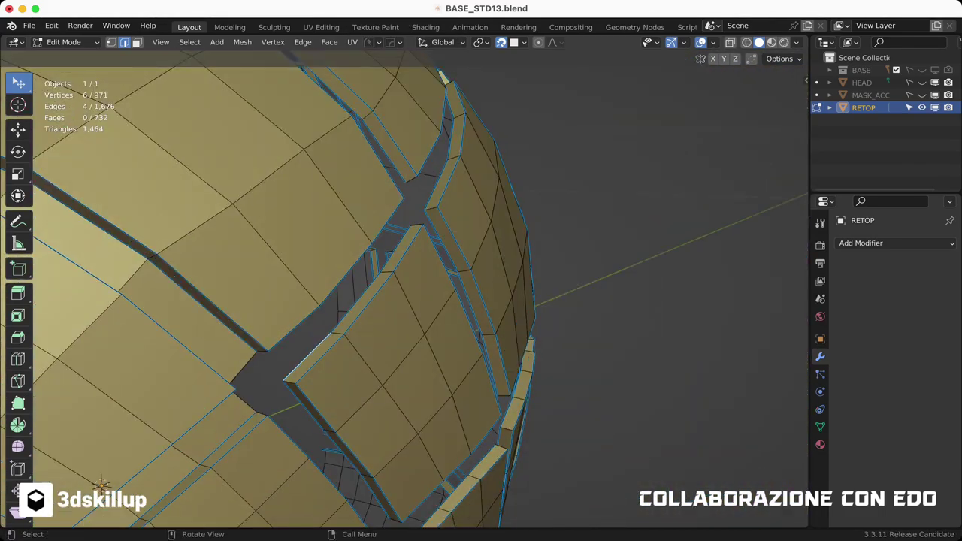
{"action": "key", "text": "q"}
{"action": "left_click", "coordinate": [270, 83]}
{"action": "middle_click_drag", "start_coordinate": [567, 430], "coordinate": [457, 388]}
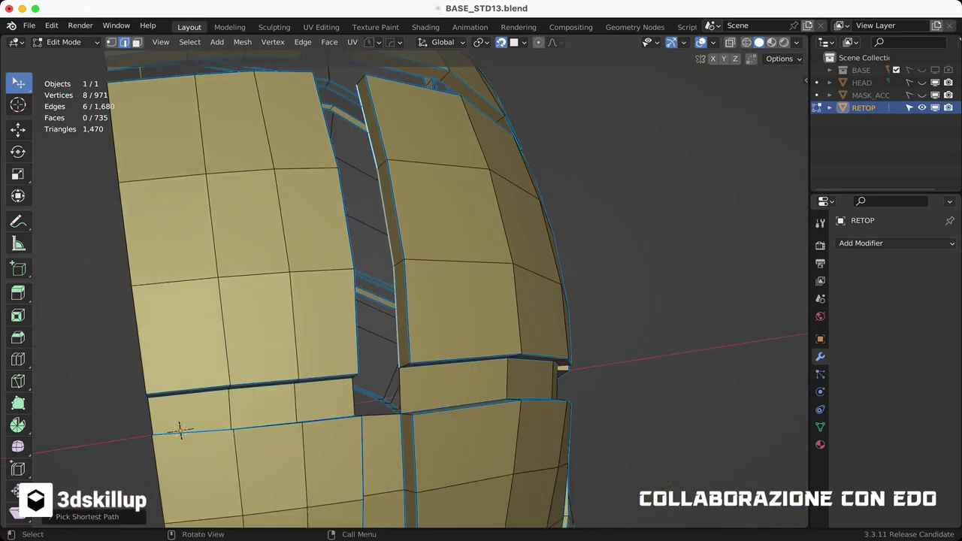
{"action": "key", "text": "q"}
{"action": "left_click", "coordinate": [419, 270]}
{"action": "key", "text": "ctrl+s"}
Step: Fill a face across another gap and bridge its edge loops with Ctrl+E
{"action": "scroll", "coordinate": [391, 429], "scroll_direction": "down", "scroll_amount": 5}
{"action": "scroll", "coordinate": [451, 398], "scroll_direction": "up", "scroll_amount": 6}
{"action": "key", "text": "f"}
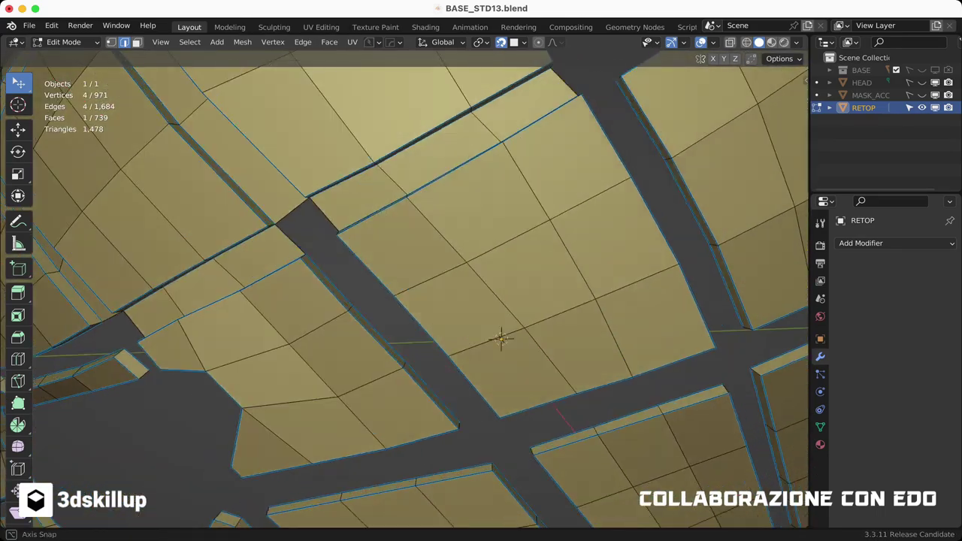
{"action": "mouse_move", "coordinate": [451, 320]}
{"action": "middle_mouse_down"}
{"action": "mouse_move", "coordinate": [245, 477]}
{"action": "mouse_move", "coordinate": [290, 451]}
{"action": "mouse_move", "coordinate": [382, 354]}
{"action": "mouse_move", "coordinate": [429, 326]}
{"action": "middle_mouse_up"}
{"action": "key", "text": "ctrl+e"}
{"action": "middle_click_drag", "start_coordinate": [391, 384], "coordinate": [471, 401]}
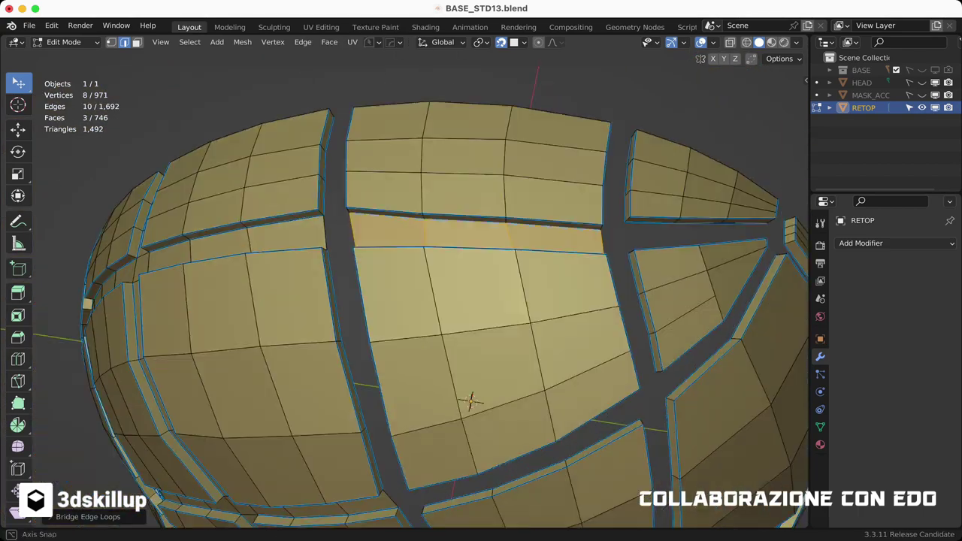
{"action": "scroll", "coordinate": [451, 308], "scroll_direction": "down", "scroll_amount": 4}
{"action": "scroll", "coordinate": [457, 438], "scroll_direction": "up", "scroll_amount": 5}
{"action": "mouse_move", "coordinate": [457, 438]}
{"action": "middle_mouse_down"}
{"action": "mouse_move", "coordinate": [439, 390]}
{"action": "mouse_move", "coordinate": [526, 448]}
{"action": "middle_mouse_up"}
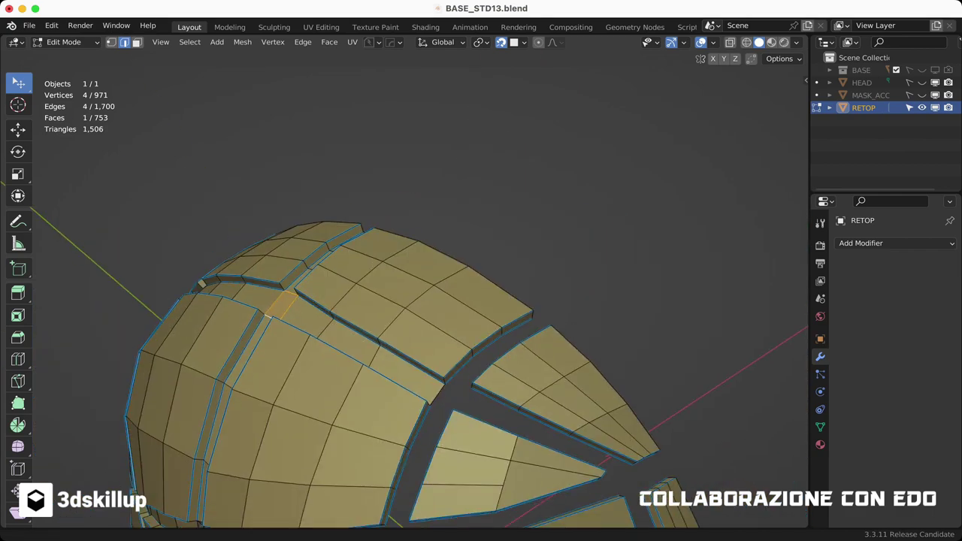
Step: Select the edge path along a gap border and bridge the two loops across it
{"action": "left_click", "coordinate": [267, 316], "text": "ctrl"}
{"action": "middle_click_drag", "start_coordinate": [267, 316], "coordinate": [413, 326]}
{"action": "middle_click_drag", "start_coordinate": [451, 290], "coordinate": [481, 300]}
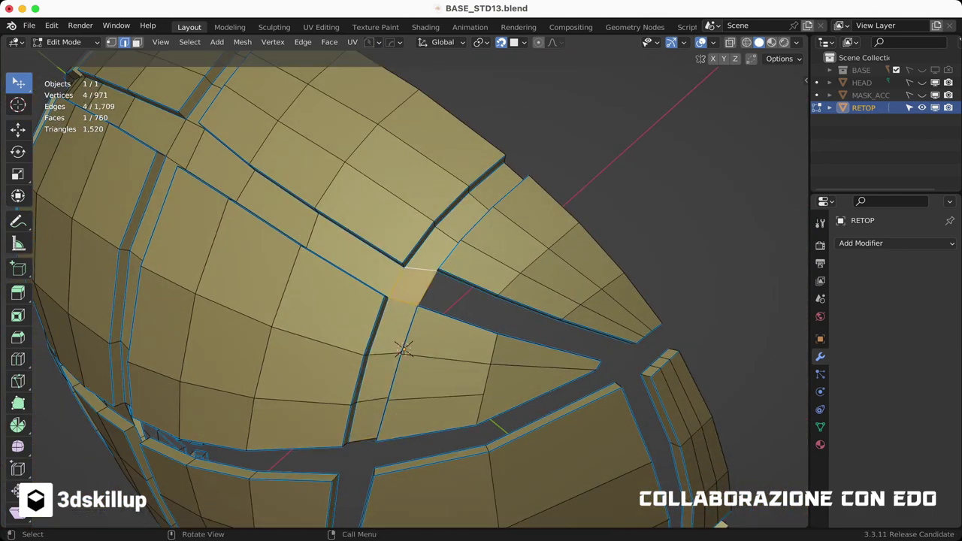
{"action": "mouse_move", "coordinate": [404, 350]}
{"action": "middle_mouse_down"}
{"action": "mouse_move", "coordinate": [460, 276]}
{"action": "mouse_move", "coordinate": [421, 338]}
{"action": "mouse_move", "coordinate": [451, 300]}
{"action": "middle_mouse_up"}
{"action": "key", "text": "Escape"}
{"action": "left_click", "coordinate": [451, 279], "text": "ctrl"}
{"action": "key", "text": "ctrl+e"}
Step: Bridge two more gaps on the head from the favourites menu and save
{"action": "mouse_move", "coordinate": [365, 440]}
{"action": "middle_mouse_down"}
{"action": "mouse_move", "coordinate": [521, 451]}
{"action": "mouse_move", "coordinate": [466, 450]}
{"action": "middle_mouse_up"}
{"action": "middle_click_drag", "start_coordinate": [451, 338], "coordinate": [253, 393]}
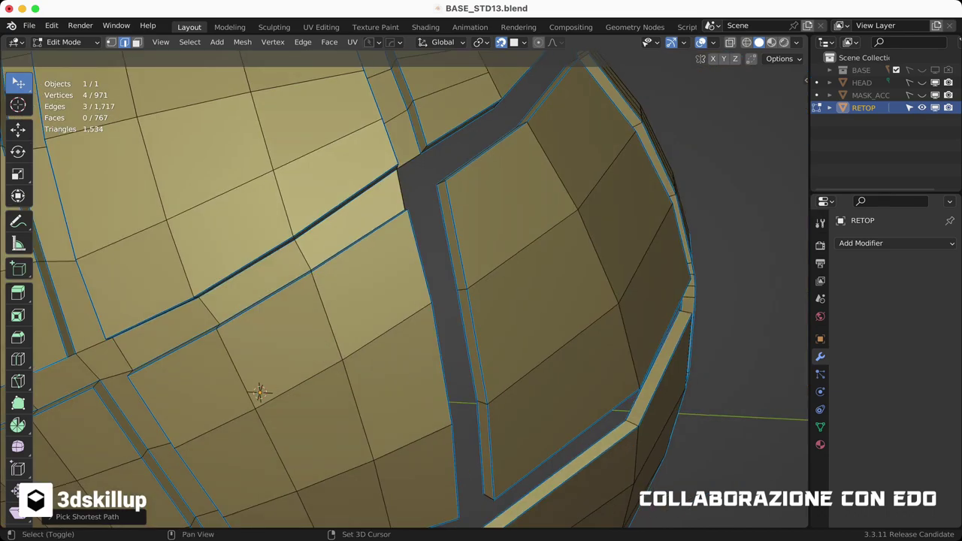
{"action": "right_click", "coordinate": [375, 329]}
{"action": "left_click", "coordinate": [489, 328]}
{"action": "middle_click_drag", "start_coordinate": [481, 301], "coordinate": [315, 353]}
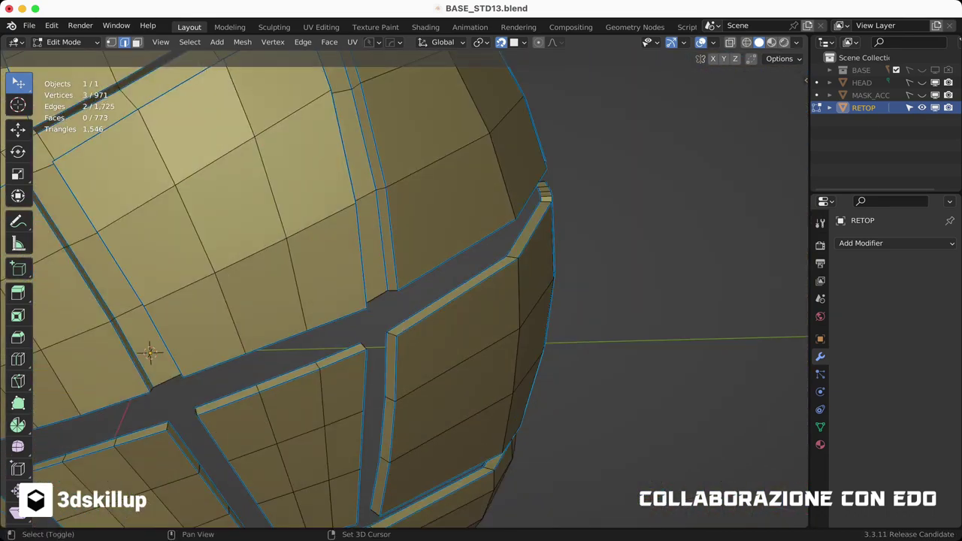
{"action": "right_click", "coordinate": [387, 225]}
{"action": "left_click", "coordinate": [387, 225]}
{"action": "middle_click_drag", "start_coordinate": [481, 301], "coordinate": [451, 316]}
{"action": "key", "text": "ctrl+s"}
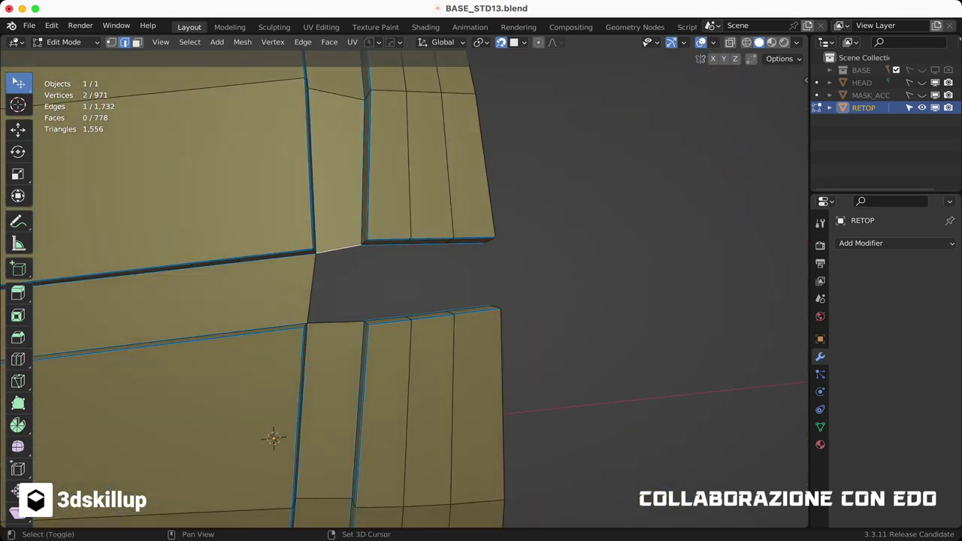
Step: Bridge another gap, adding four faces, and save the file
{"action": "right_click", "coordinate": [275, 212]}
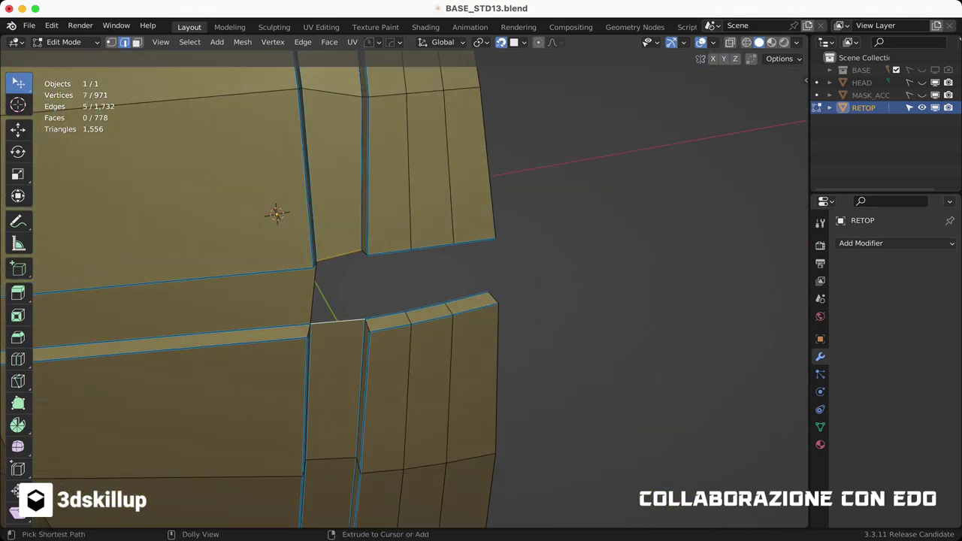
{"action": "left_click", "coordinate": [316, 217]}
{"action": "mouse_move", "coordinate": [388, 168]}
{"action": "middle_mouse_down"}
{"action": "mouse_move", "coordinate": [361, 301]}
{"action": "mouse_move", "coordinate": [527, 301]}
{"action": "mouse_move", "coordinate": [476, 380]}
{"action": "mouse_move", "coordinate": [490, 328]}
{"action": "mouse_move", "coordinate": [471, 272]}
{"action": "middle_mouse_up"}
{"action": "key", "text": "ctrl+s"}
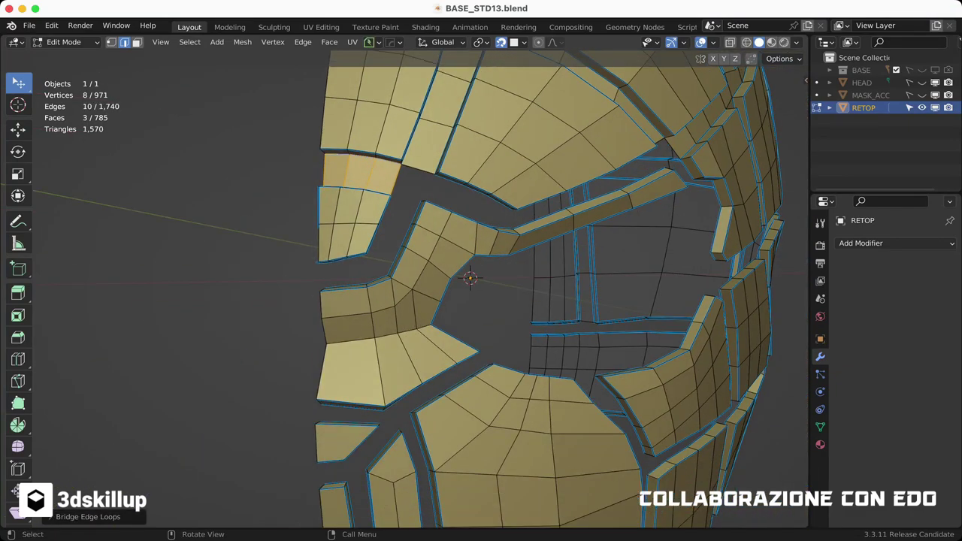
{"action": "scroll", "coordinate": [470, 273], "scroll_direction": "down", "scroll_amount": 3}
{"action": "scroll", "coordinate": [369, 215], "scroll_direction": "up", "scroll_amount": 4}
{"action": "mouse_move", "coordinate": [369, 215]}
{"action": "middle_mouse_down"}
{"action": "mouse_move", "coordinate": [345, 232]}
{"action": "mouse_move", "coordinate": [336, 357]}
{"action": "mouse_move", "coordinate": [225, 338]}
{"action": "mouse_move", "coordinate": [441, 423]}
{"action": "mouse_move", "coordinate": [262, 314]}
{"action": "middle_mouse_up"}
Step: Select gap border edges, add a loop cut across the panel and bridge the loops
{"action": "left_click", "coordinate": [346, 232]}
{"action": "left_click", "coordinate": [335, 358]}
{"action": "left_click", "coordinate": [248, 322]}
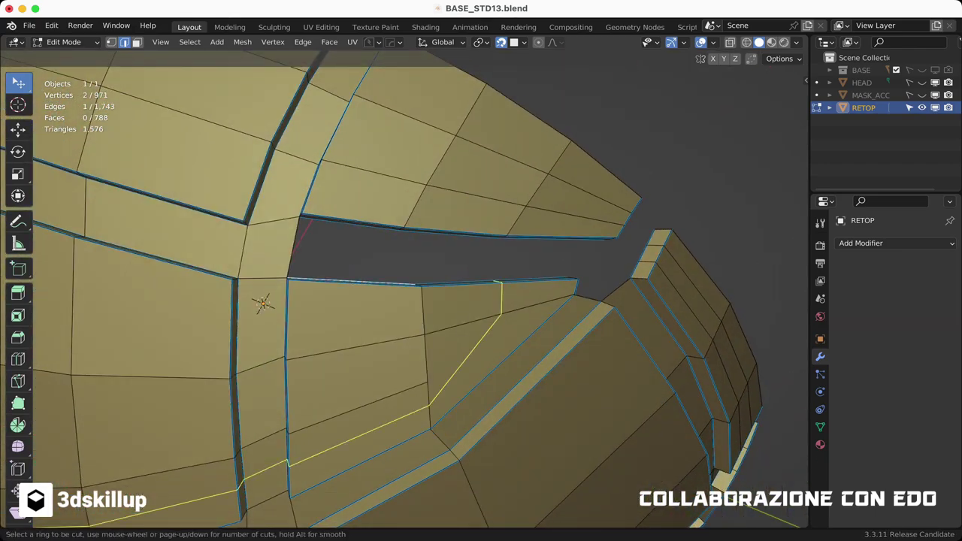
{"action": "left_click", "coordinate": [499, 300]}
{"action": "middle_click_drag", "start_coordinate": [500, 300], "coordinate": [376, 338]}
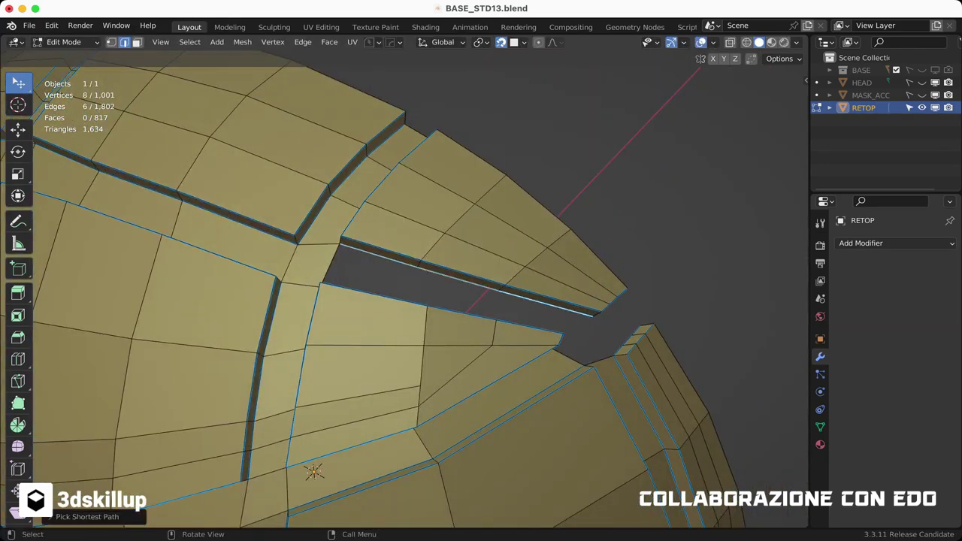
{"action": "key", "text": "ctrl+e"}
{"action": "middle_click_drag", "start_coordinate": [314, 471], "coordinate": [460, 265]}
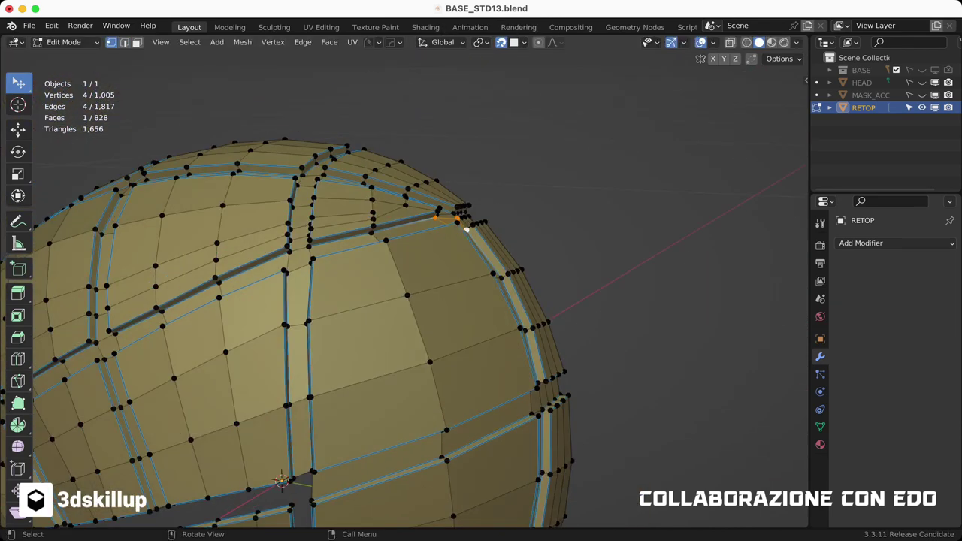
Step: Save, then extend the selection along the next gap border and bridge it twice via Q
{"action": "left_click", "coordinate": [466, 229]}
{"action": "scroll", "coordinate": [466, 229], "scroll_direction": "up", "scroll_amount": 5}
{"action": "key", "text": "ctrl+s"}
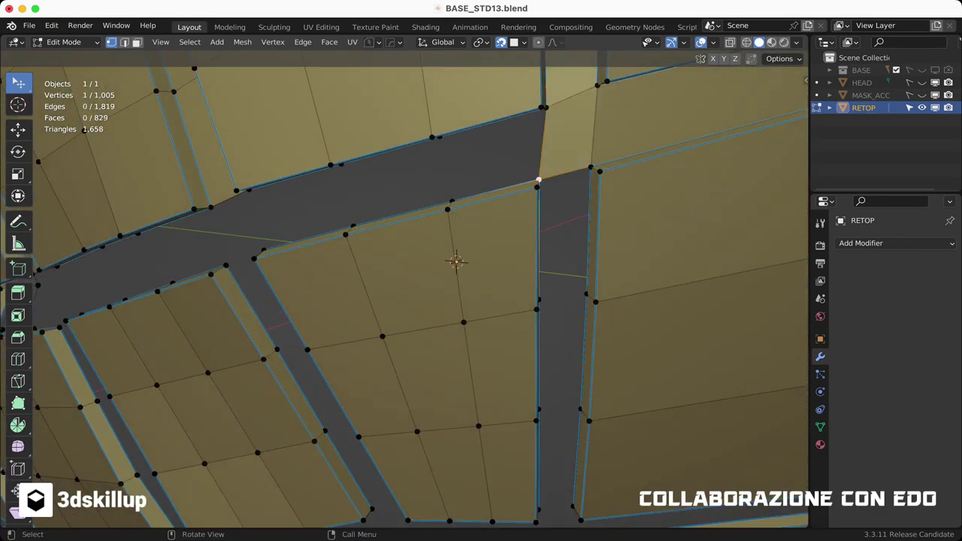
{"action": "mouse_move", "coordinate": [451, 263]}
{"action": "middle_mouse_down"}
{"action": "mouse_move", "coordinate": [451, 324]}
{"action": "mouse_move", "coordinate": [387, 375]}
{"action": "middle_mouse_up"}
{"action": "left_click", "coordinate": [443, 323], "text": "ctrl"}
{"action": "key", "text": "q"}
{"action": "left_click", "coordinate": [560, 323]}
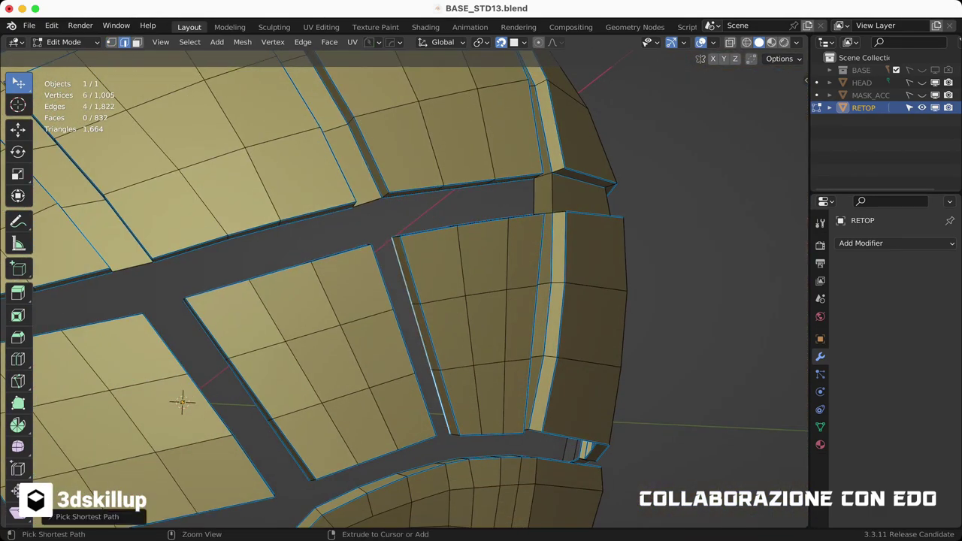
{"action": "key", "text": "q"}
{"action": "left_click", "coordinate": [498, 376]}
Step: Bridge the next gap border path, adding eleven faces, then bridge one more gap
{"action": "mouse_move", "coordinate": [498, 376]}
{"action": "middle_mouse_down"}
{"action": "mouse_move", "coordinate": [481, 315]}
{"action": "mouse_move", "coordinate": [456, 393]}
{"action": "middle_mouse_up"}
{"action": "left_click", "coordinate": [393, 300], "text": "ctrl"}
{"action": "mouse_move", "coordinate": [393, 301]}
{"action": "middle_mouse_down"}
{"action": "mouse_move", "coordinate": [275, 195]}
{"action": "mouse_move", "coordinate": [489, 53]}
{"action": "middle_mouse_up"}
{"action": "key", "text": "q"}
{"action": "left_click", "coordinate": [469, 174]}
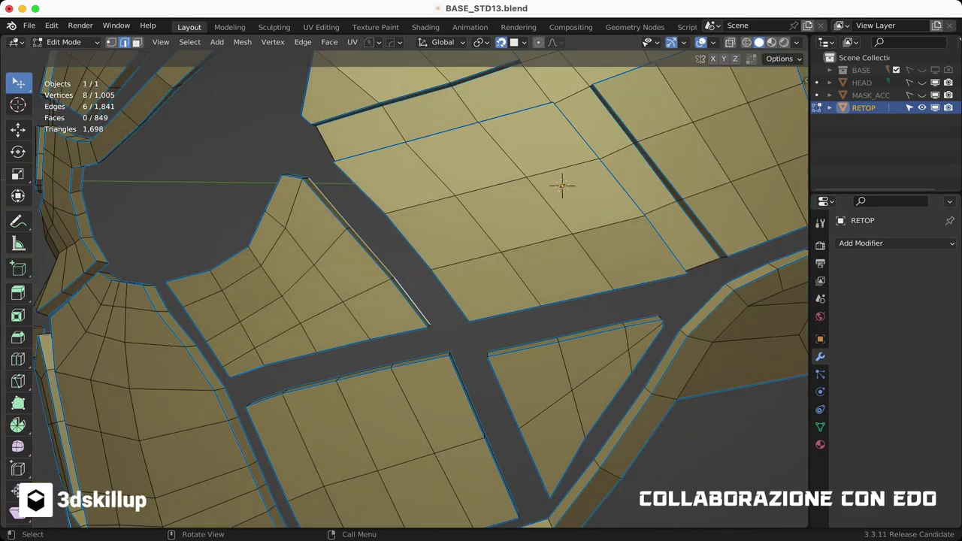
{"action": "key", "text": "shift+r"}
{"action": "mouse_move", "coordinate": [406, 286]}
{"action": "middle_mouse_down"}
{"action": "mouse_move", "coordinate": [406, 225]}
{"action": "mouse_move", "coordinate": [436, 299]}
{"action": "middle_mouse_up"}
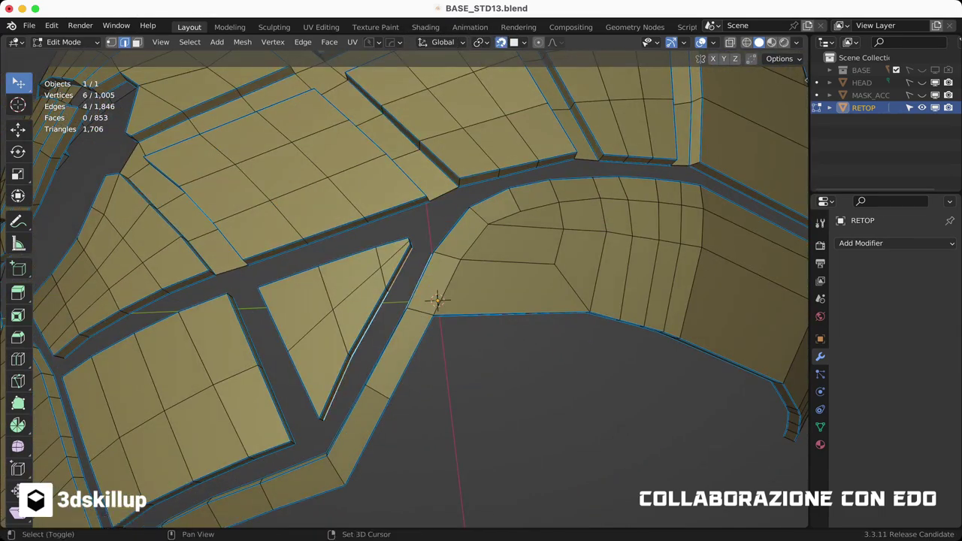
{"action": "key", "text": "q"}
{"action": "left_click", "coordinate": [333, 399]}
Step: Extend the selection along a final gap border, then undo the last added face
{"action": "mouse_move", "coordinate": [333, 399]}
{"action": "middle_mouse_down"}
{"action": "mouse_move", "coordinate": [256, 270]}
{"action": "mouse_move", "coordinate": [340, 347]}
{"action": "mouse_move", "coordinate": [246, 289]}
{"action": "mouse_move", "coordinate": [608, 116]}
{"action": "middle_mouse_up"}
{"action": "left_click", "coordinate": [340, 347], "text": "ctrl"}
{"action": "key", "text": "q"}
{"action": "key", "text": "Escape"}
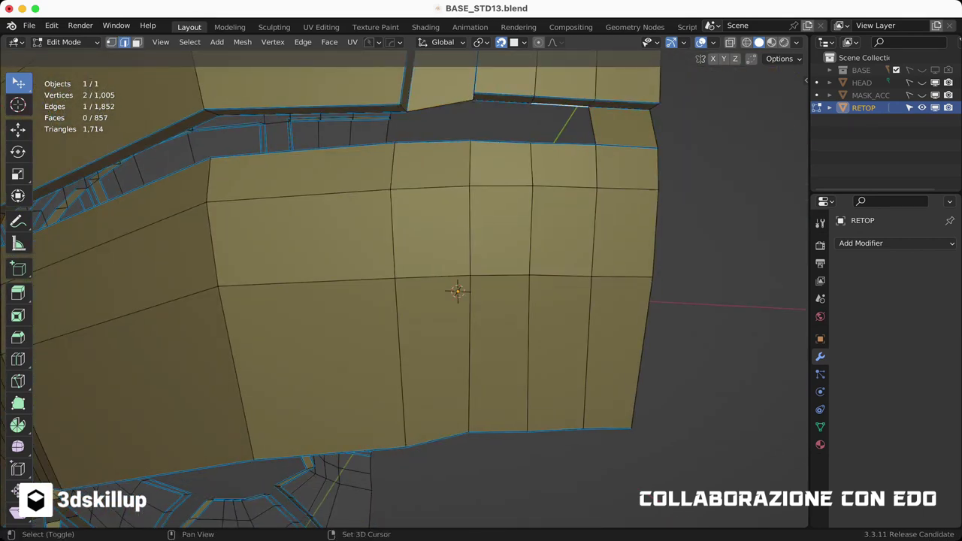
{"action": "mouse_move", "coordinate": [457, 291]}
{"action": "middle_mouse_down"}
{"action": "mouse_move", "coordinate": [350, 226]}
{"action": "mouse_move", "coordinate": [339, 285]}
{"action": "mouse_move", "coordinate": [368, 261]}
{"action": "middle_mouse_up"}
{"action": "key", "text": "ctrl+z"}
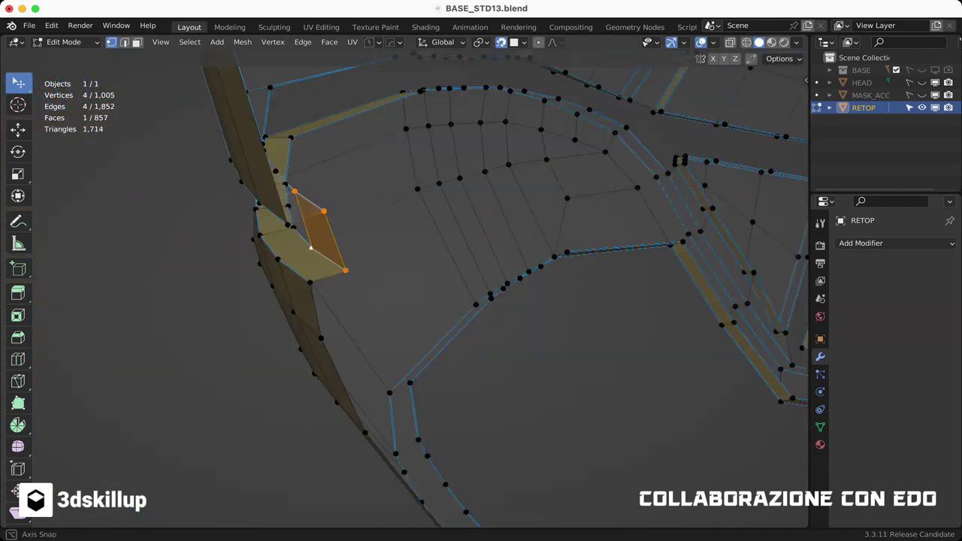
Step: Turn off X-ray, then fill the first rim gaps with faces and a new edge loop
{"action": "key", "text": "alt+z"}
{"action": "mouse_move", "coordinate": [751, 90]}
{"action": "middle_mouse_down"}
{"action": "mouse_move", "coordinate": [450, 241]}
{"action": "mouse_move", "coordinate": [117, 120]}
{"action": "middle_mouse_up"}
{"action": "key", "text": "f"}
{"action": "key", "text": "f"}
{"action": "key", "text": "f"}
{"action": "key", "text": "ctrl+r"}
{"action": "left_click", "coordinate": [378, 275]}
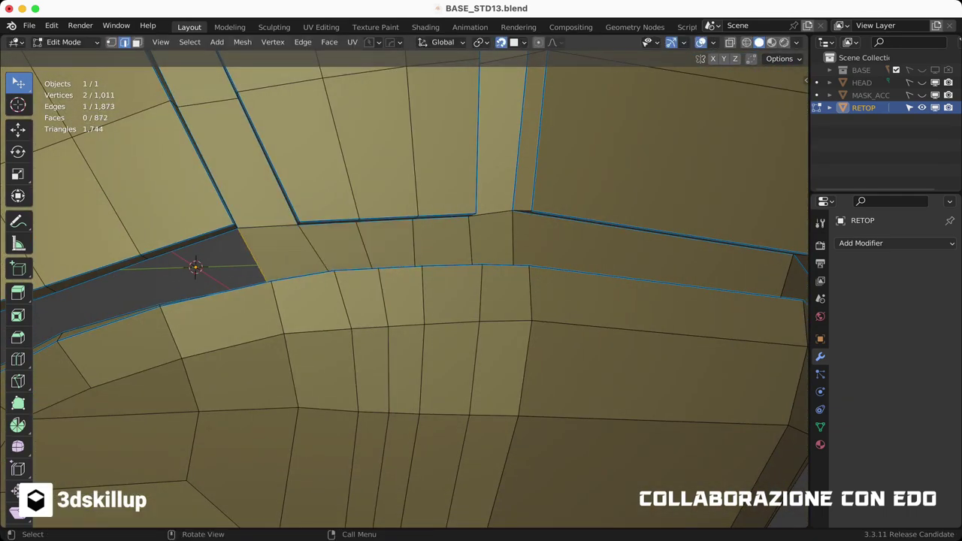
{"action": "key", "text": "f"}
{"action": "key", "text": "f"}
{"action": "key", "text": "f"}
Step: Loop-cut the next panel and merge two corner vertices At Last
{"action": "mouse_move", "coordinate": [195, 266]}
{"action": "middle_mouse_down"}
{"action": "mouse_move", "coordinate": [193, 172]}
{"action": "mouse_move", "coordinate": [413, 167]}
{"action": "mouse_move", "coordinate": [502, 69]}
{"action": "mouse_move", "coordinate": [314, 354]}
{"action": "middle_mouse_up"}
{"action": "key", "text": "ctrl+r"}
{"action": "left_click", "coordinate": [314, 354]}
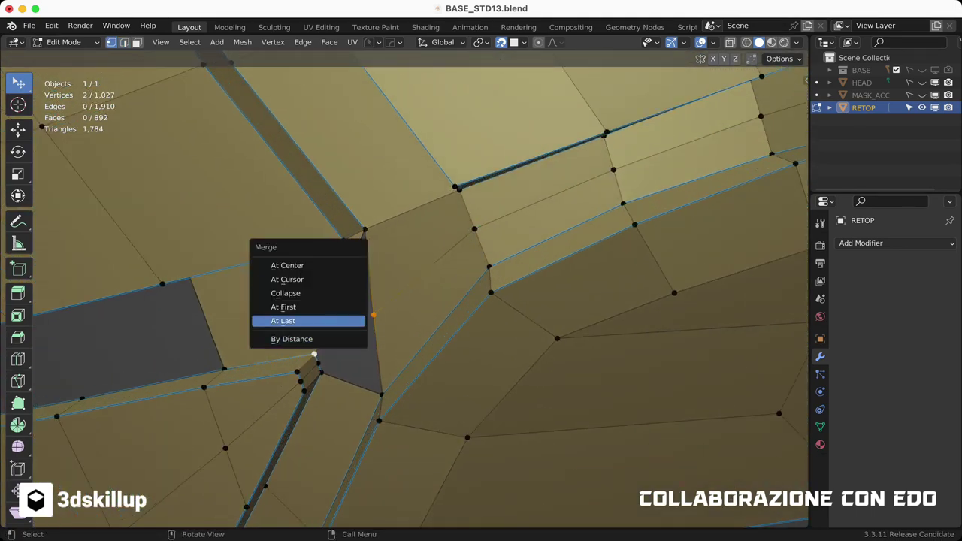
{"action": "left_click", "coordinate": [283, 321]}
{"action": "middle_click_drag", "start_coordinate": [282, 321], "coordinate": [390, 226]}
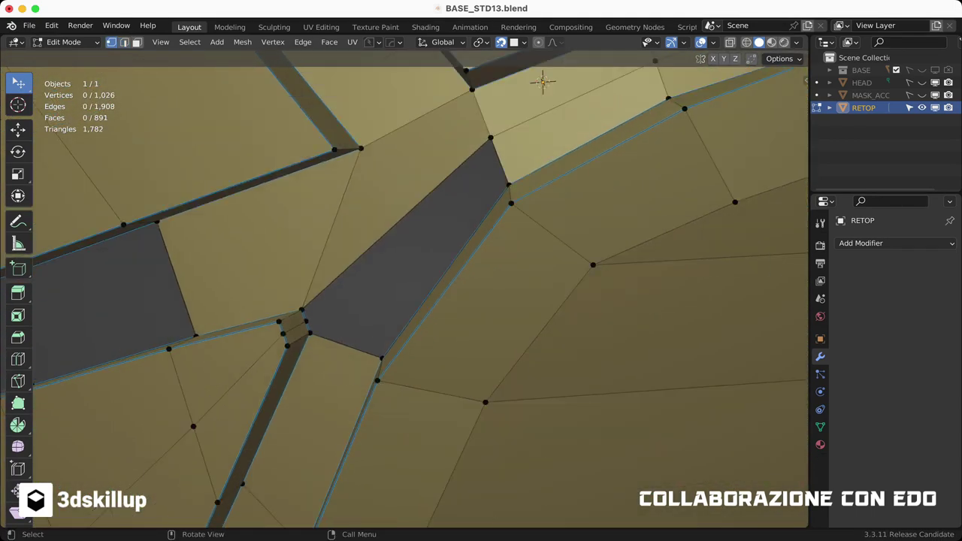
{"action": "scroll", "coordinate": [510, 129], "scroll_direction": "down", "scroll_amount": 3}
{"action": "mouse_move", "coordinate": [510, 129]}
{"action": "middle_mouse_down"}
{"action": "mouse_move", "coordinate": [170, 102]}
{"action": "mouse_move", "coordinate": [457, 174]}
{"action": "mouse_move", "coordinate": [633, 239]}
{"action": "middle_mouse_up"}
{"action": "key", "text": "ctrl+s"}
Step: Fill new faces across two more gaps between the rim strips
{"action": "key", "text": "ctrl+z"}
{"action": "key", "text": "f"}
{"action": "mouse_move", "coordinate": [633, 239]}
{"action": "middle_mouse_down"}
{"action": "mouse_move", "coordinate": [526, 248]}
{"action": "mouse_move", "coordinate": [451, 286]}
{"action": "middle_mouse_up"}
{"action": "key", "text": "f"}
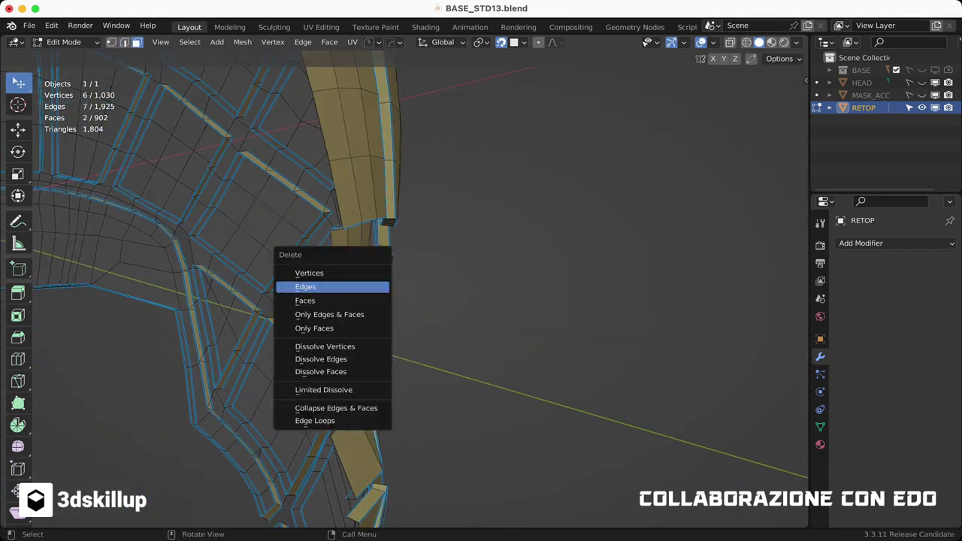
{"action": "key", "text": "1"}
{"action": "scroll", "coordinate": [301, 301], "scroll_direction": "up", "scroll_amount": 5}
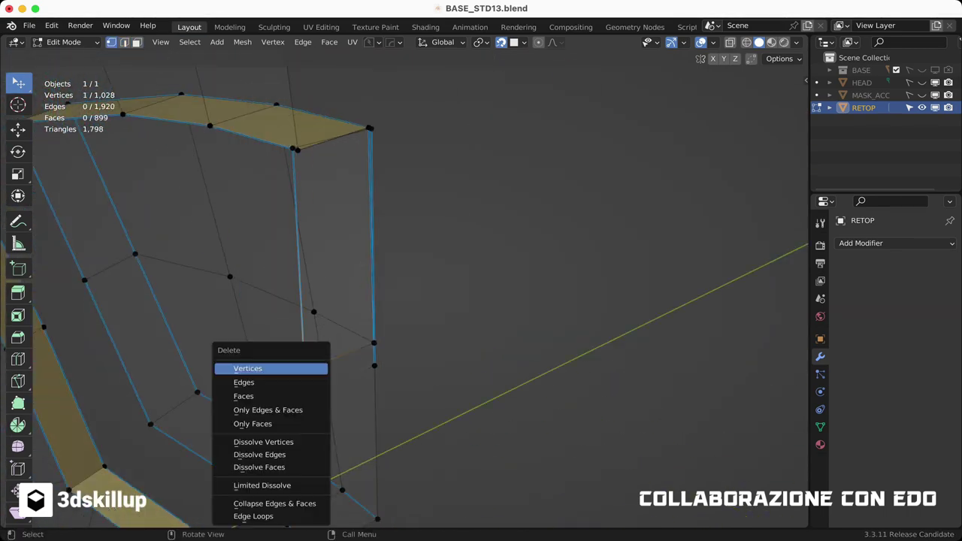
Step: Delete the stray vertices and mark the edges at the corner vertex
{"action": "left_click", "coordinate": [248, 368]}
{"action": "middle_click_drag", "start_coordinate": [248, 368], "coordinate": [301, 315]}
{"action": "left_click", "coordinate": [275, 369]}
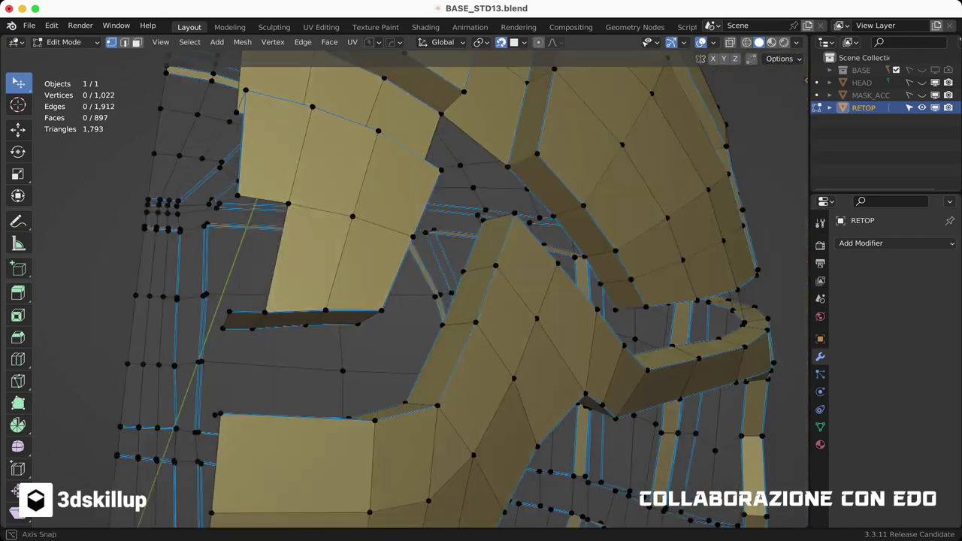
{"action": "middle_click_drag", "start_coordinate": [275, 369], "coordinate": [466, 291], "text": "shift"}
{"action": "left_click", "coordinate": [466, 290], "text": "shift"}
{"action": "scroll", "coordinate": [466, 290], "scroll_direction": "up", "scroll_amount": 3}
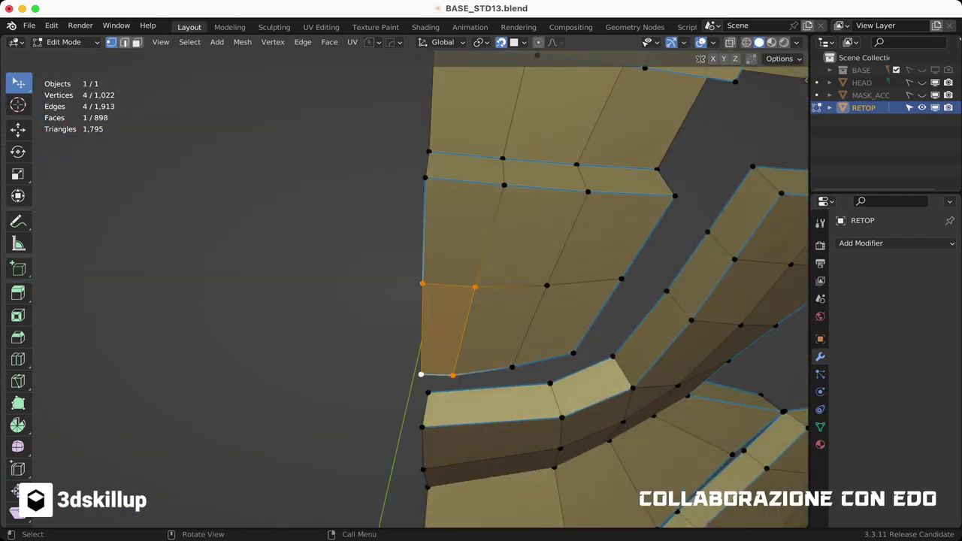
{"action": "left_click", "coordinate": [391, 81]}
{"action": "scroll", "coordinate": [481, 286], "scroll_direction": "down", "scroll_amount": 3}
{"action": "scroll", "coordinate": [480, 285], "scroll_direction": "up", "scroll_amount": 4}
Step: Bridge the selected edge loops, adding five faces, and save the file
{"action": "middle_click_drag", "start_coordinate": [477, 275], "coordinate": [415, 357]}
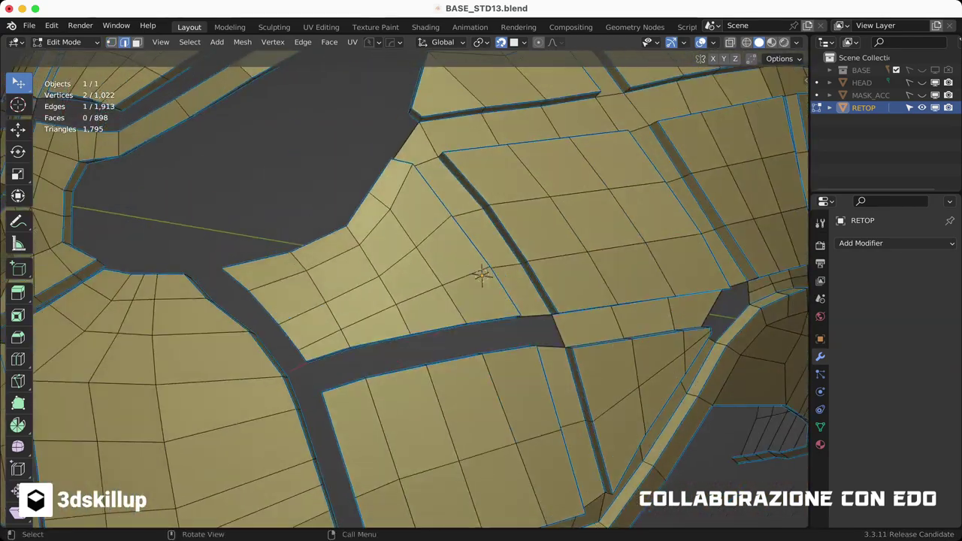
{"action": "left_click", "coordinate": [374, 148], "text": "ctrl"}
{"action": "key", "text": "ctrl+s"}
{"action": "mouse_move", "coordinate": [373, 148]}
{"action": "middle_mouse_down"}
{"action": "mouse_move", "coordinate": [536, 257]}
{"action": "mouse_move", "coordinate": [419, 178]}
{"action": "mouse_move", "coordinate": [555, 160]}
{"action": "middle_mouse_up"}
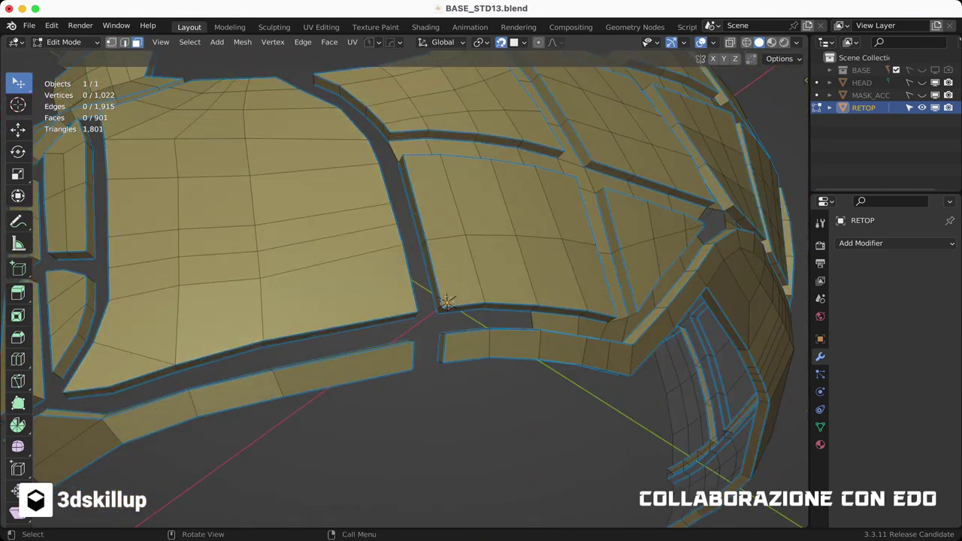
Step: Fill the strip gap with a face and dissolve the extra edges at the corner
{"action": "key", "text": "f"}
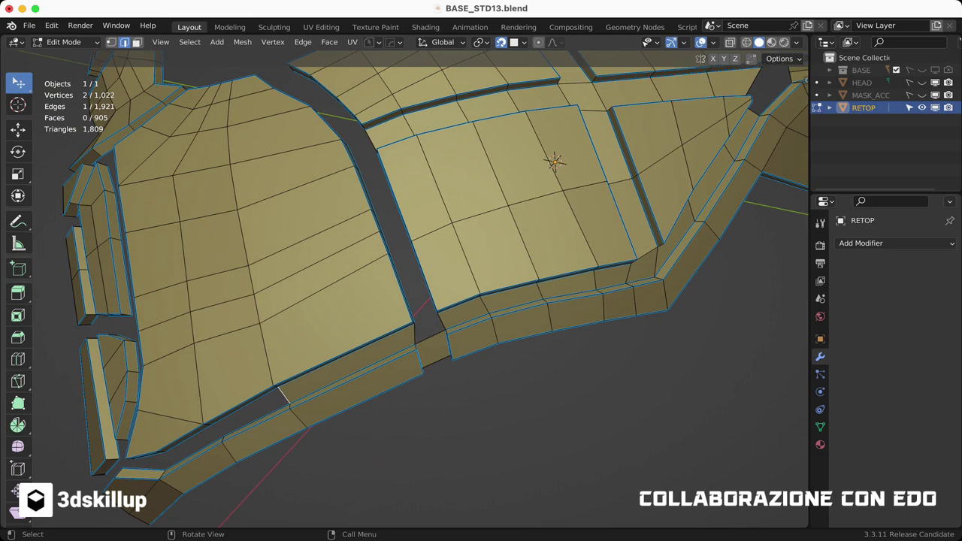
{"action": "key", "text": "f"}
{"action": "key", "text": "f"}
{"action": "key", "text": "f"}
{"action": "key", "text": "ctrl+z"}
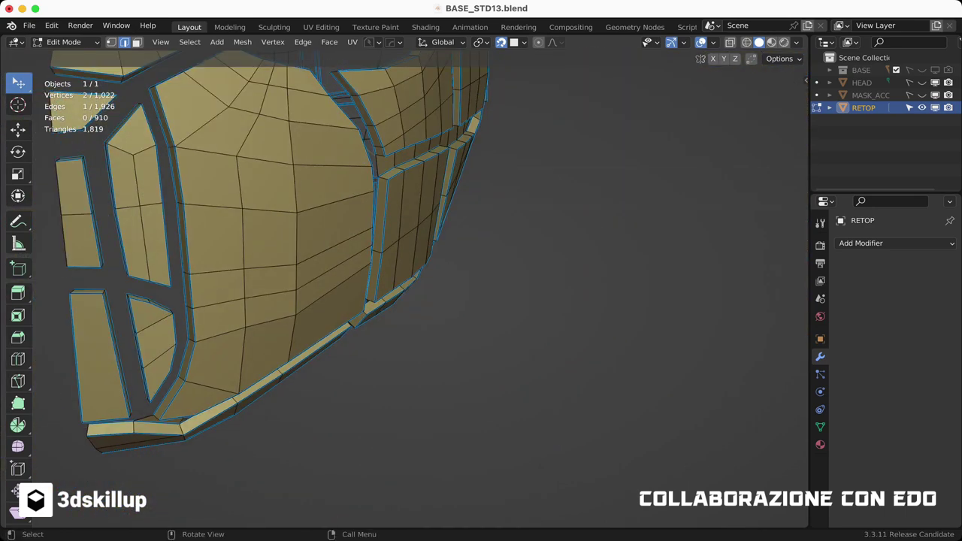
{"action": "left_click", "coordinate": [286, 330]}
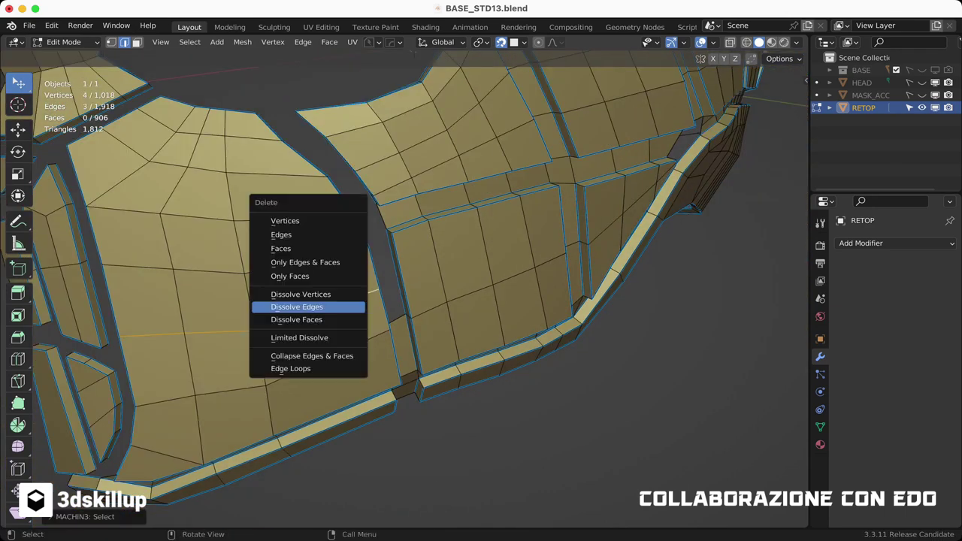
{"action": "left_click", "coordinate": [296, 307]}
{"action": "key", "text": "ctrl+r"}
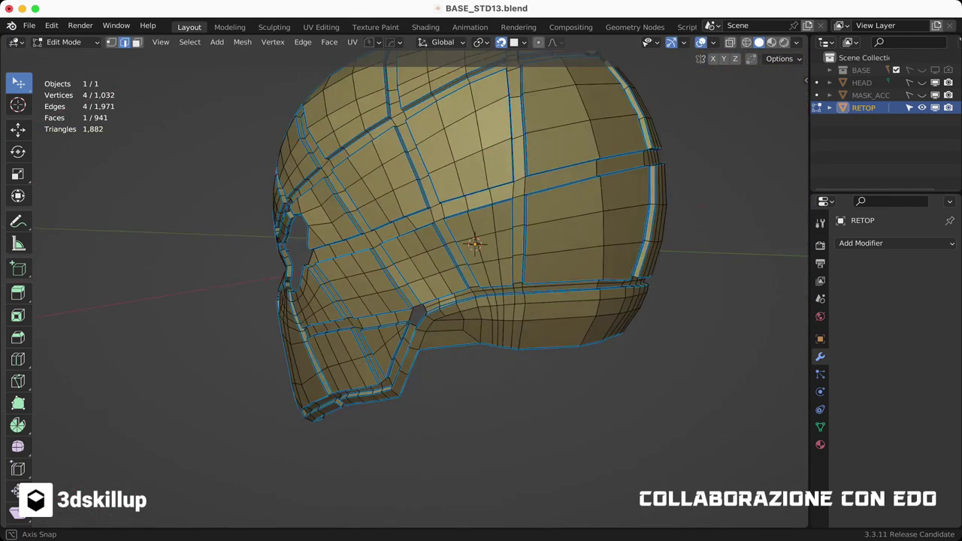
Step: Fill a gap with a quad, loop-cut across the panel, and fill the next gap
{"action": "key", "text": "1"}
{"action": "mouse_move", "coordinate": [429, 204]}
{"action": "middle_mouse_down"}
{"action": "mouse_move", "coordinate": [367, 73]}
{"action": "mouse_move", "coordinate": [346, 95]}
{"action": "mouse_move", "coordinate": [361, 105]}
{"action": "middle_mouse_up"}
{"action": "key", "text": "f"}
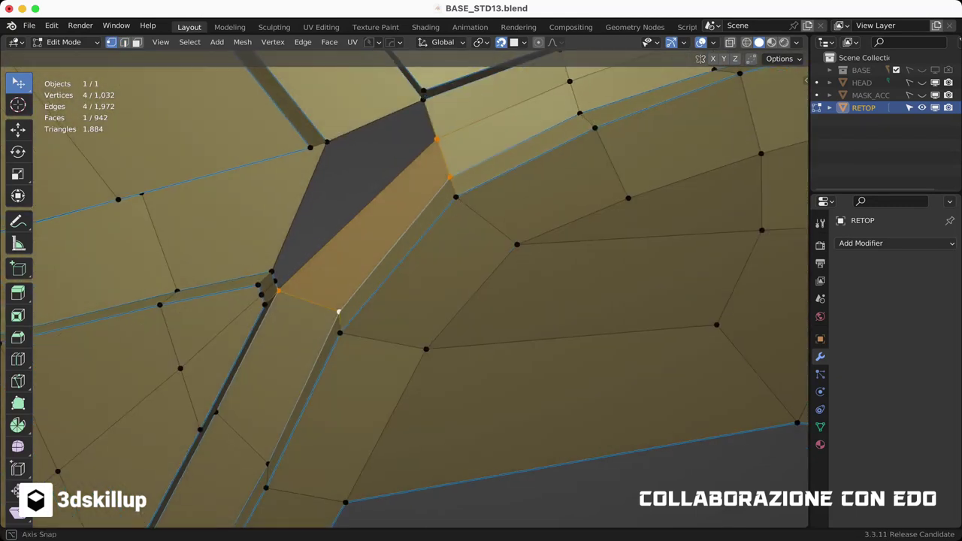
{"action": "mouse_move", "coordinate": [355, 214]}
{"action": "middle_mouse_down"}
{"action": "mouse_move", "coordinate": [436, 133]}
{"action": "mouse_move", "coordinate": [612, 335]}
{"action": "mouse_move", "coordinate": [604, 466]}
{"action": "mouse_move", "coordinate": [603, 409]}
{"action": "mouse_move", "coordinate": [305, 489]}
{"action": "middle_mouse_up"}
{"action": "key", "text": "ctrl+r"}
{"action": "left_click", "coordinate": [441, 137]}
{"action": "key", "text": "f"}
Step: Fill more gap faces around the eye area
{"action": "scroll", "coordinate": [441, 136], "scroll_direction": "down", "scroll_amount": 5}
{"action": "scroll", "coordinate": [526, 226], "scroll_direction": "up", "scroll_amount": 5}
{"action": "scroll", "coordinate": [604, 465], "scroll_direction": "up", "scroll_amount": 3}
{"action": "key", "text": "f"}
{"action": "key", "text": "f"}
{"action": "key", "text": "f"}
{"action": "key", "text": "f"}
{"action": "scroll", "coordinate": [603, 409], "scroll_direction": "down", "scroll_amount": 4}
{"action": "scroll", "coordinate": [481, 300], "scroll_direction": "up", "scroll_amount": 3}
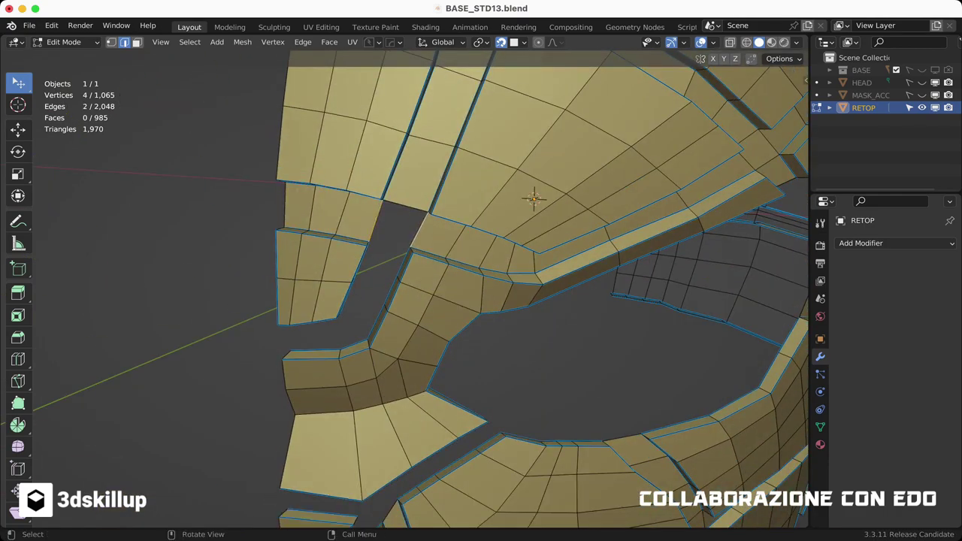
{"action": "middle_click_drag", "start_coordinate": [481, 301], "coordinate": [526, 316]}
{"action": "key", "text": "f"}
{"action": "key", "text": "f"}
Step: Add a loop cut across the panel strip, fill another gap, and save
{"action": "middle_click_drag", "start_coordinate": [629, 357], "coordinate": [326, 294]}
{"action": "key", "text": "ctrl+r"}
{"action": "left_click", "coordinate": [326, 294]}
{"action": "left_click", "coordinate": [497, 345]}
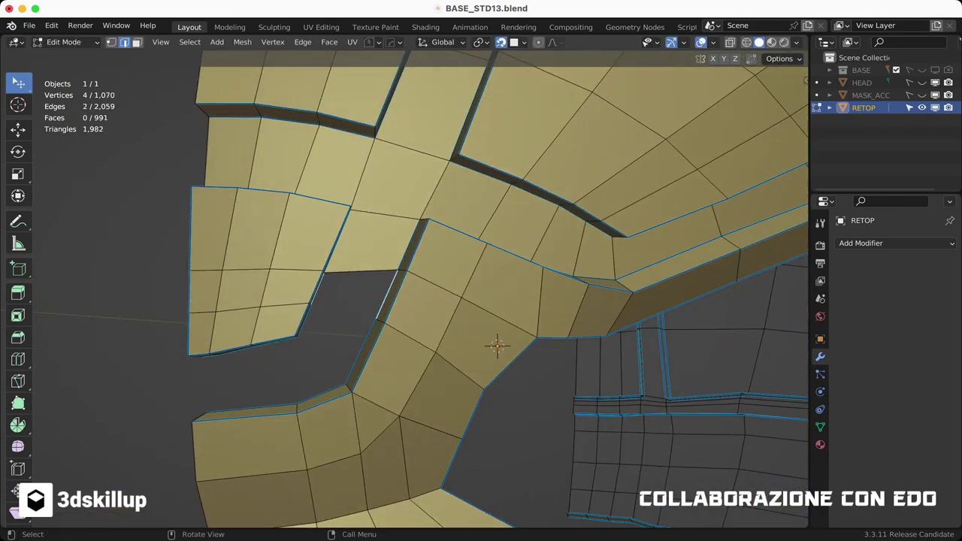
{"action": "scroll", "coordinate": [478, 390], "scroll_direction": "down", "scroll_amount": 3}
{"action": "middle_click_drag", "start_coordinate": [479, 390], "coordinate": [451, 361]}
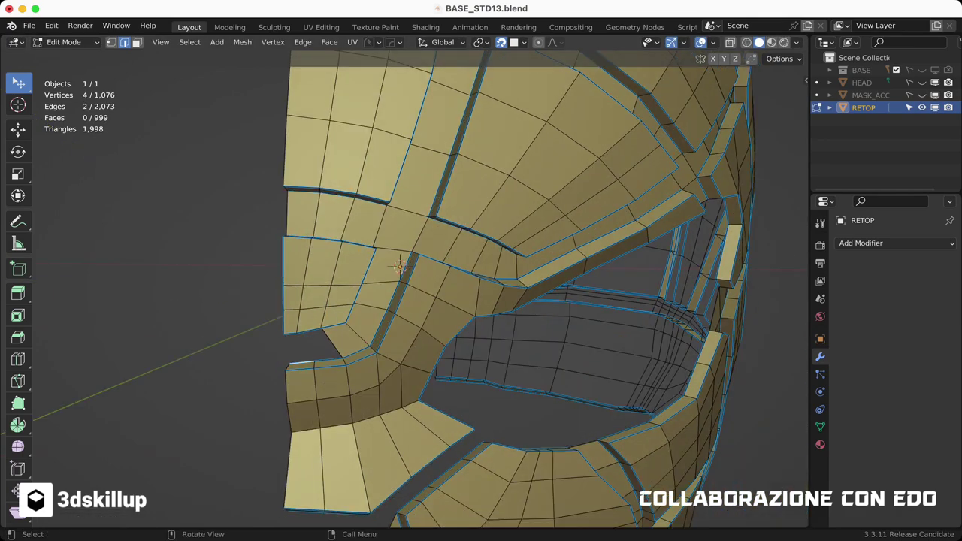
{"action": "key", "text": "f"}
{"action": "scroll", "coordinate": [451, 361], "scroll_direction": "down", "scroll_amount": 2}
{"action": "key", "text": "ctrl+s"}
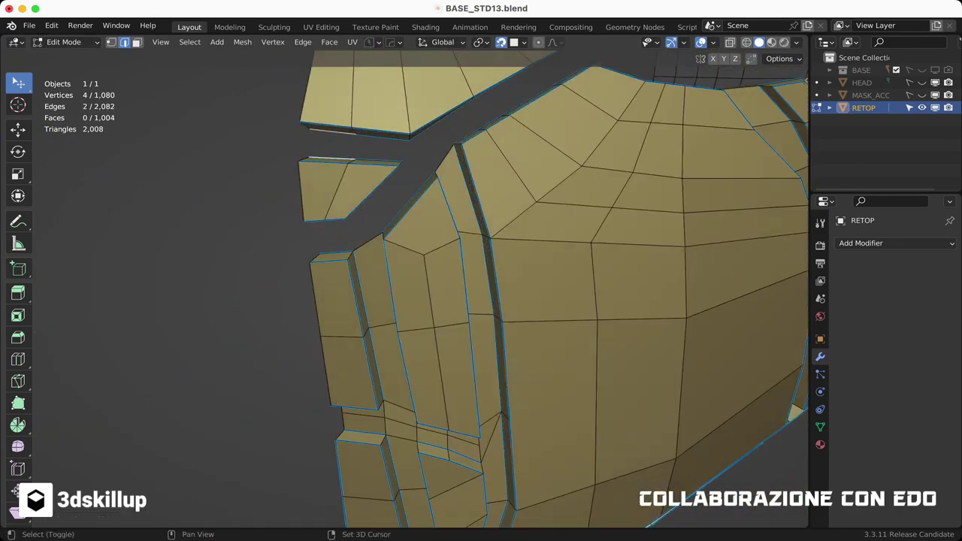
Step: Select the edge path along the top gap, add a centred loop cut, and fill the face
{"action": "middle_click_drag", "start_coordinate": [481, 301], "coordinate": [526, 225]}
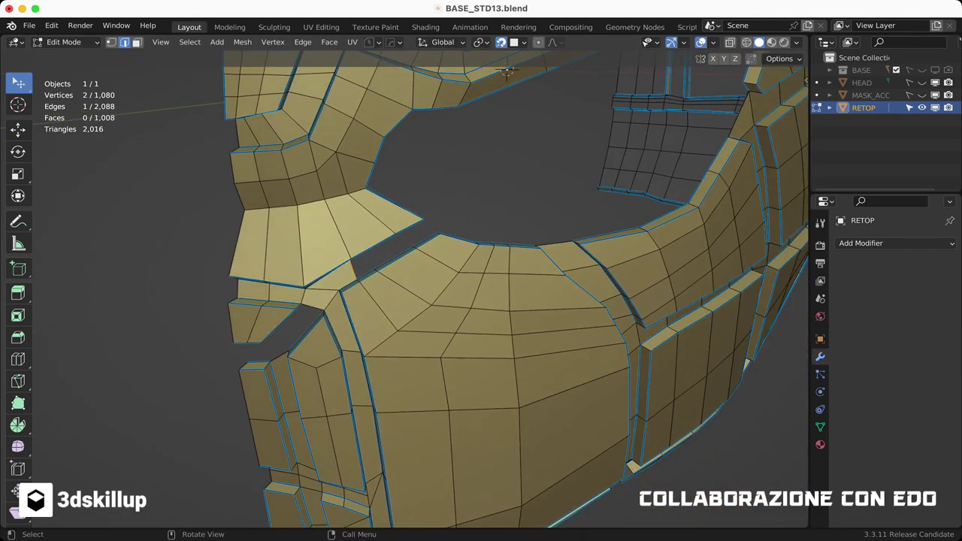
{"action": "double_click", "coordinate": [571, 328]}
{"action": "mouse_move", "coordinate": [481, 301]}
{"action": "middle_mouse_down"}
{"action": "mouse_move", "coordinate": [420, 285]}
{"action": "mouse_move", "coordinate": [481, 286]}
{"action": "mouse_move", "coordinate": [667, 109]}
{"action": "mouse_move", "coordinate": [378, 254]}
{"action": "middle_mouse_up"}
{"action": "left_click", "coordinate": [667, 109]}
{"action": "key", "text": "1"}
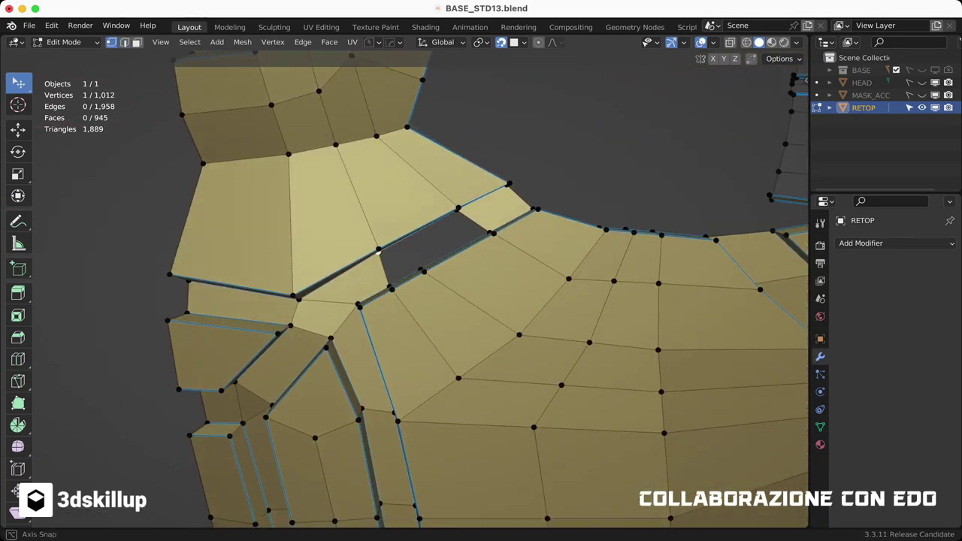
{"action": "left_click", "coordinate": [489, 207]}
{"action": "middle_click_drag", "start_coordinate": [488, 207], "coordinate": [511, 197]}
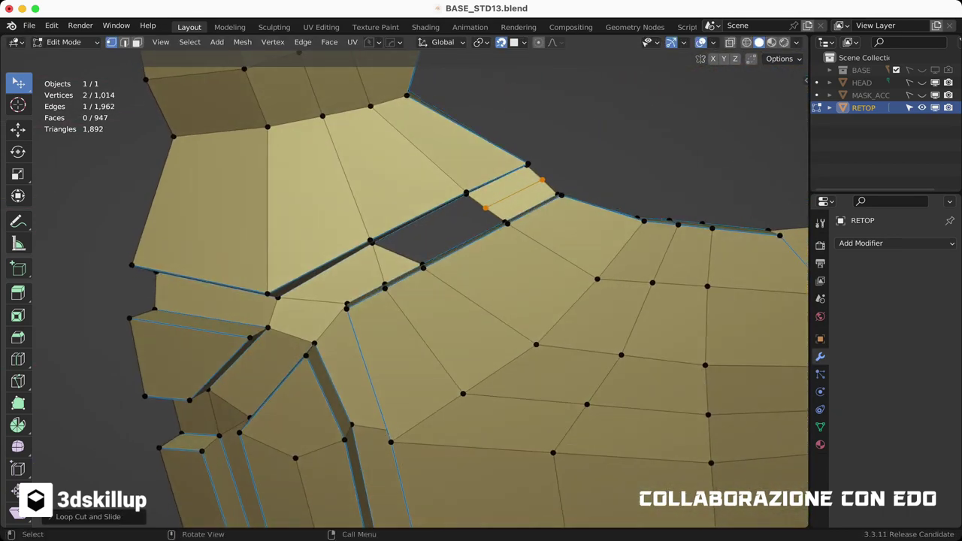
{"action": "key", "text": "f"}
{"action": "key", "text": "2"}
Step: Switch to the front orthographic view and save BASE_STD13.blend
{"action": "middle_click_drag", "start_coordinate": [372, 243], "coordinate": [479, 293]}
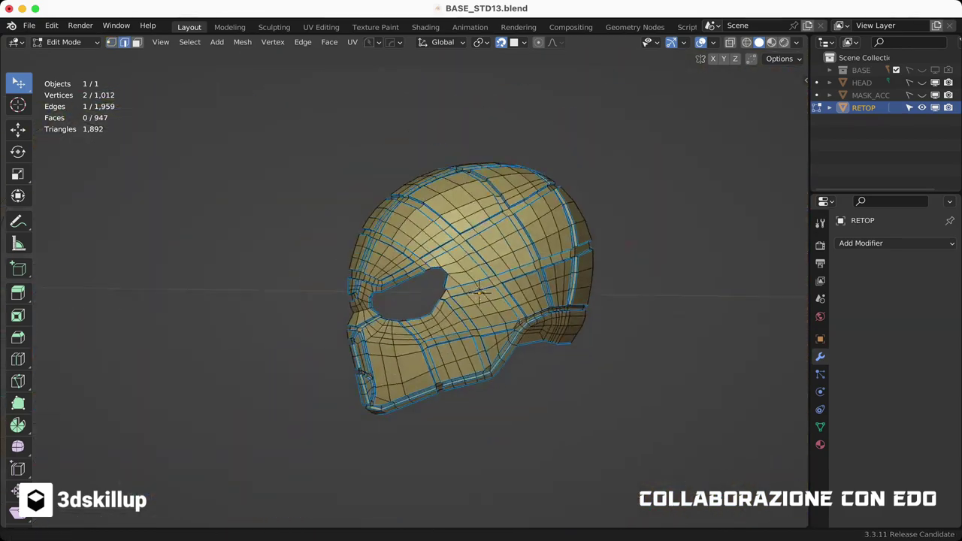
{"action": "key", "text": "KP_Decimal"}
{"action": "middle_click_drag", "start_coordinate": [367, 285], "coordinate": [286, 286]}
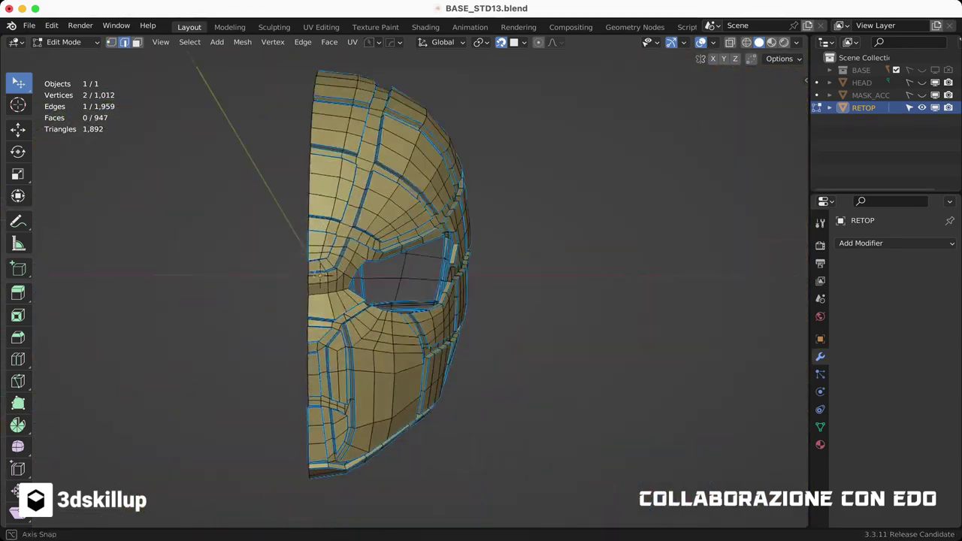
{"action": "key", "text": "KP_1"}
{"action": "key", "text": "shift+Tab"}
{"action": "key", "text": "ctrl+s"}
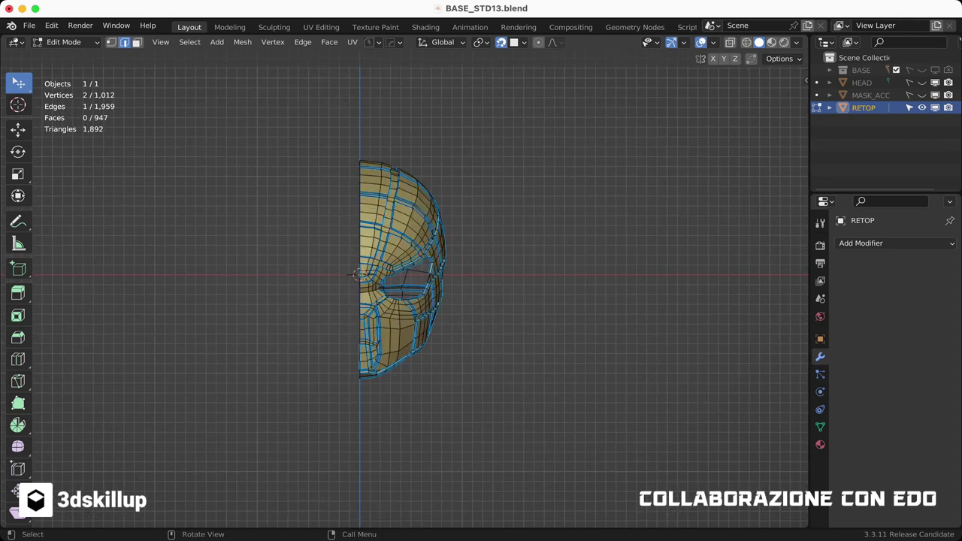
Step: Return to Object Mode and orbit the X-mirrored RETOP.002 mask to check both halves
{"action": "key", "text": "Tab"}
{"action": "middle_click_drag", "start_coordinate": [338, 241], "coordinate": [481, 247]}
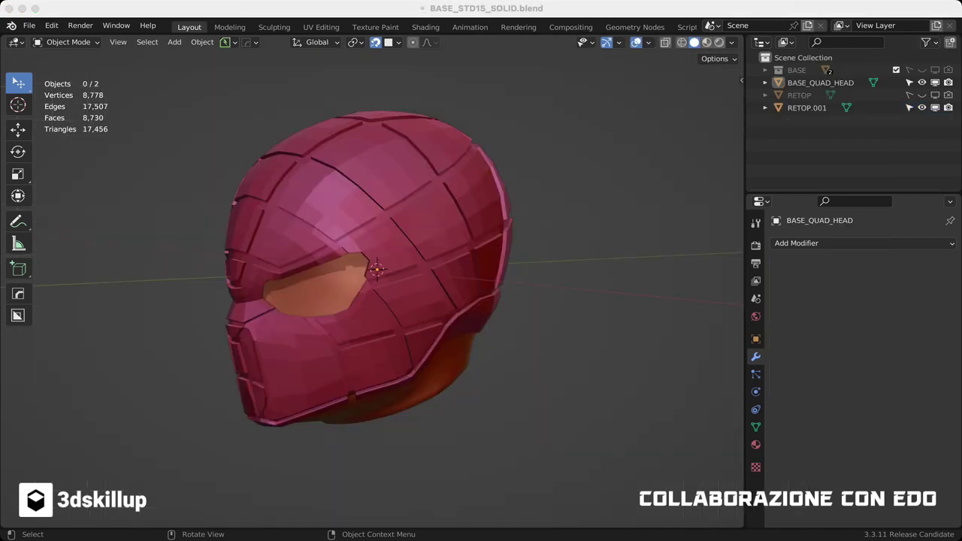
{"action": "left_click", "coordinate": [376, 270]}
{"action": "middle_click_drag", "start_coordinate": [376, 270], "coordinate": [481, 226]}
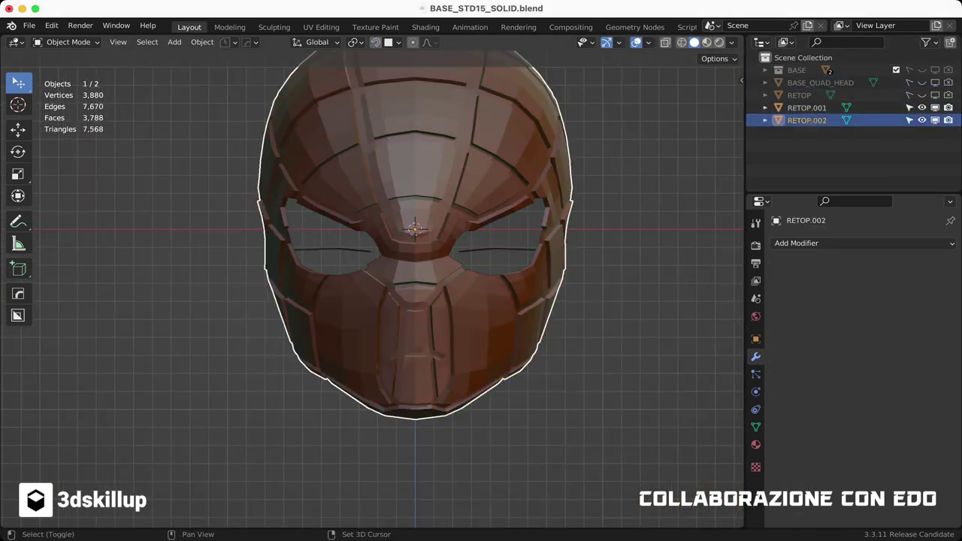
Step: Add and apply a Smooth modifier, then join RETOP.001 into RETOP.002
{"action": "left_click", "coordinate": [864, 243]}
{"action": "left_click", "coordinate": [752, 414]}
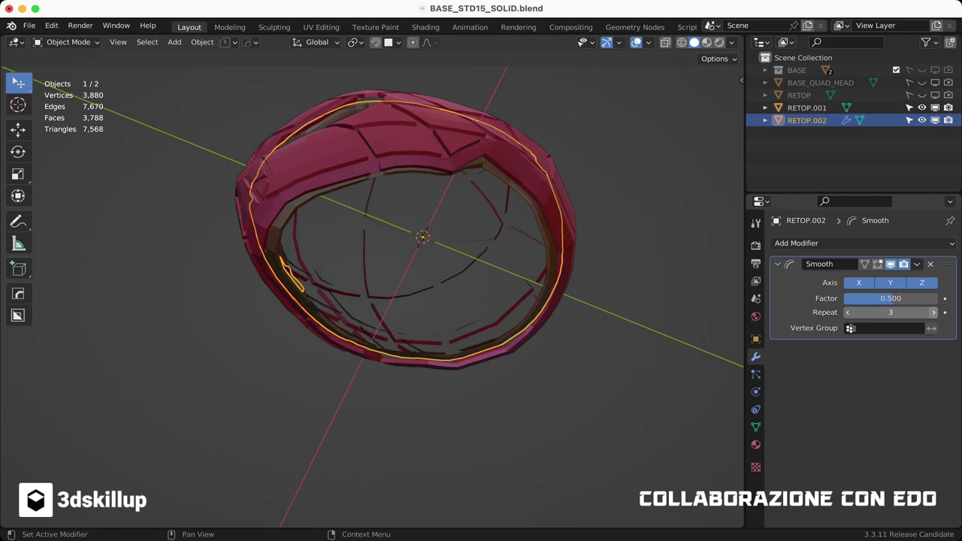
{"action": "key", "text": "ctrl+a"}
{"action": "key", "text": "Tab"}
{"action": "key", "text": "Tab"}
{"action": "mouse_move", "coordinate": [443, 300]}
{"action": "middle_mouse_down"}
{"action": "mouse_move", "coordinate": [481, 270]}
{"action": "mouse_move", "coordinate": [376, 353]}
{"action": "mouse_move", "coordinate": [399, 300]}
{"action": "mouse_move", "coordinate": [394, 263]}
{"action": "mouse_move", "coordinate": [331, 311]}
{"action": "mouse_move", "coordinate": [301, 398]}
{"action": "mouse_move", "coordinate": [226, 474]}
{"action": "mouse_move", "coordinate": [255, 436]}
{"action": "middle_mouse_up"}
{"action": "key", "text": "ctrl+j"}
{"action": "key", "text": "Tab"}
Step: Mark the rim edges sharp, fill a quad bridging the two shells, and recalculate normals
{"action": "left_click", "coordinate": [654, 241], "text": "alt"}
{"action": "key", "text": "f"}
{"action": "key", "text": "ctrl+z"}
{"action": "key", "text": "ctrl+z"}
{"action": "key", "text": "ctrl+alt+e"}
{"action": "key", "text": "f"}
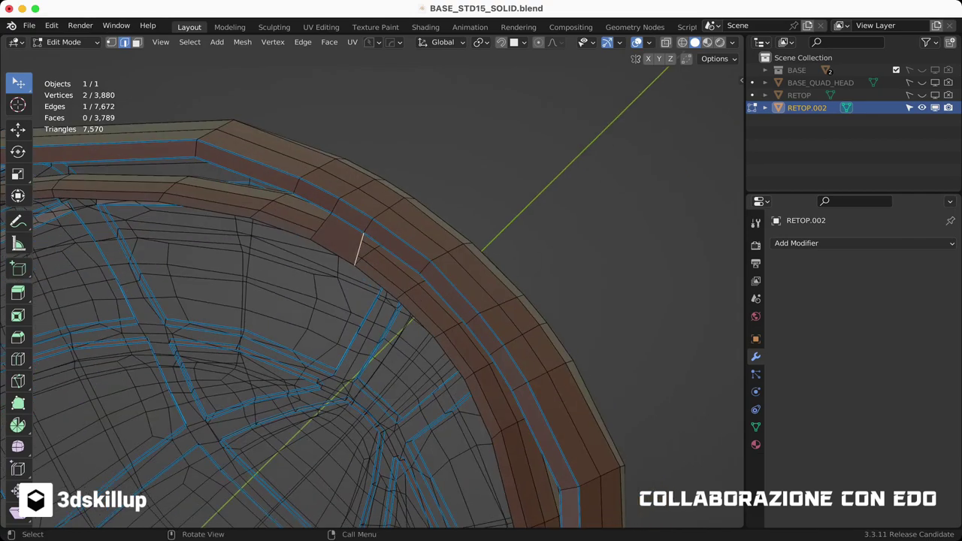
{"action": "key", "text": "alt+n"}
{"action": "left_click", "coordinate": [344, 238]}
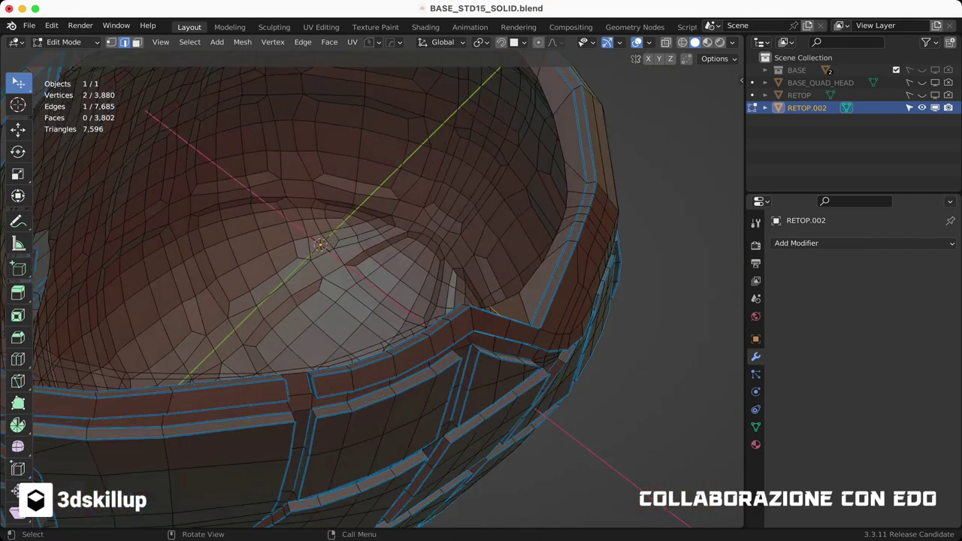
{"action": "mouse_move", "coordinate": [338, 285]}
{"action": "middle_mouse_down"}
{"action": "mouse_move", "coordinate": [376, 226]}
{"action": "mouse_move", "coordinate": [368, 241]}
{"action": "mouse_move", "coordinate": [391, 226]}
{"action": "mouse_move", "coordinate": [421, 248]}
{"action": "middle_mouse_up"}
{"action": "left_click", "coordinate": [368, 241], "text": "shift"}
{"action": "key", "text": "KP_1"}
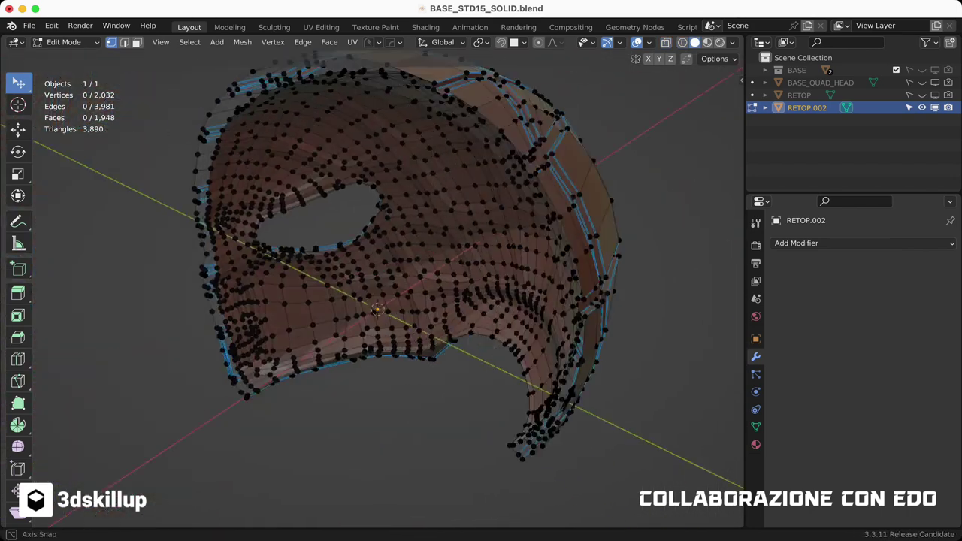
Step: Mirror the mesh on X, remove the eye loop faces, and separate by loose parts
{"action": "left_click", "coordinate": [361, 243]}
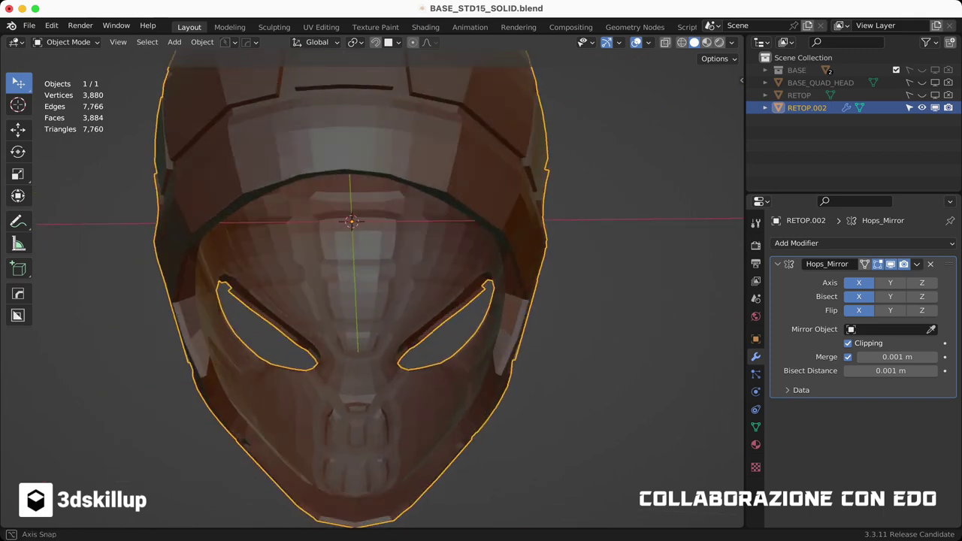
{"action": "middle_click_drag", "start_coordinate": [353, 226], "coordinate": [337, 242]}
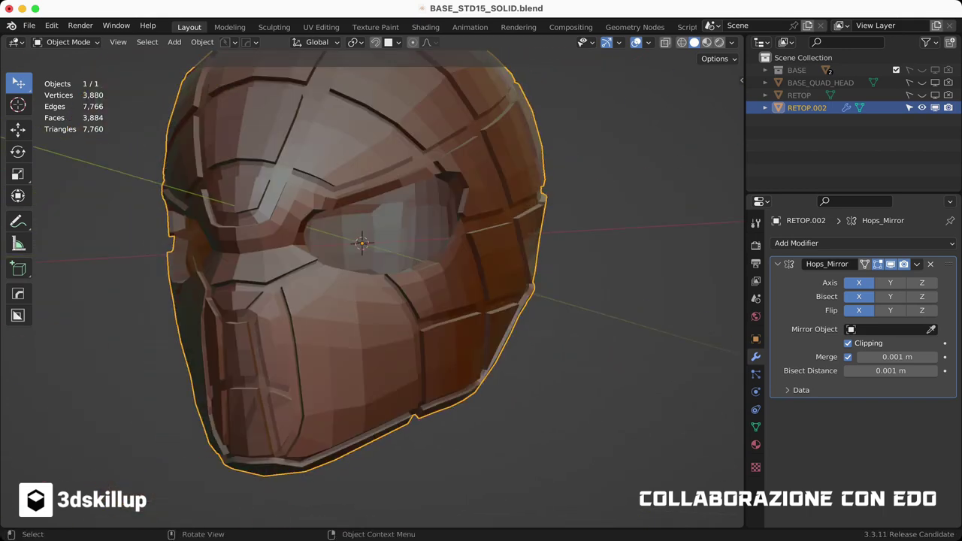
{"action": "mouse_move", "coordinate": [337, 241]}
{"action": "middle_mouse_down"}
{"action": "mouse_move", "coordinate": [323, 270]}
{"action": "mouse_move", "coordinate": [331, 286]}
{"action": "mouse_move", "coordinate": [301, 225]}
{"action": "middle_mouse_up"}
{"action": "key", "text": "Tab"}
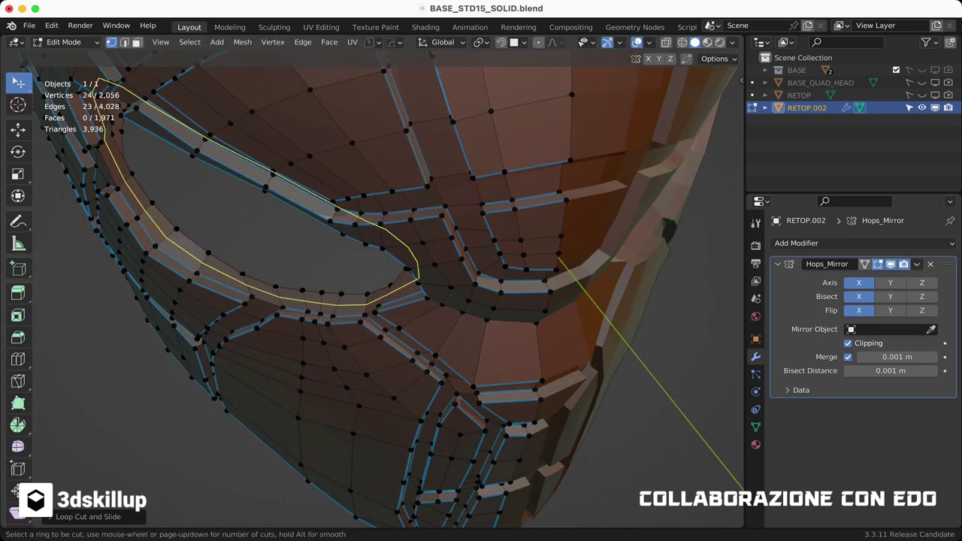
{"action": "left_click", "coordinate": [330, 299]}
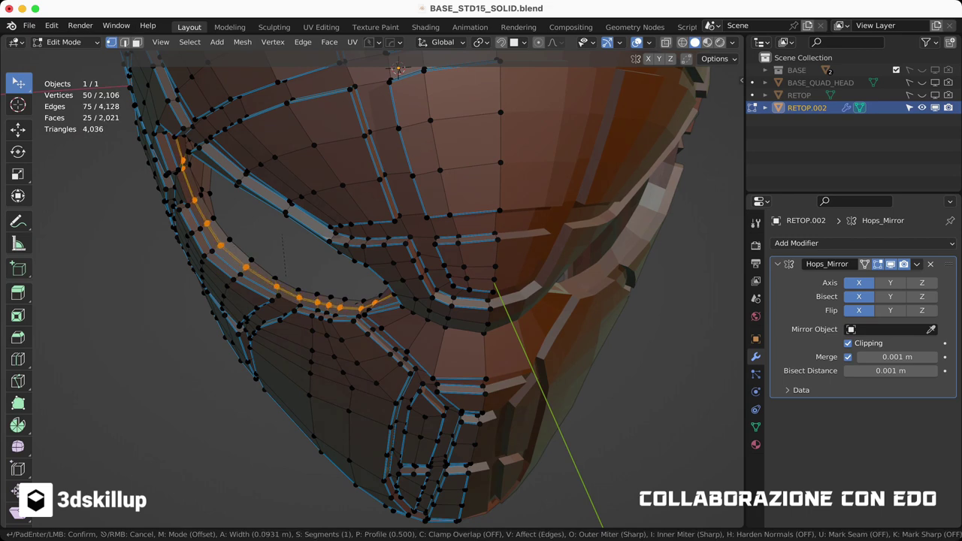
{"action": "left_click", "coordinate": [226, 302]}
{"action": "middle_click_drag", "start_coordinate": [226, 302], "coordinate": [516, 356]}
{"action": "key", "text": "ctrl+z"}
{"action": "left_click", "coordinate": [474, 367]}
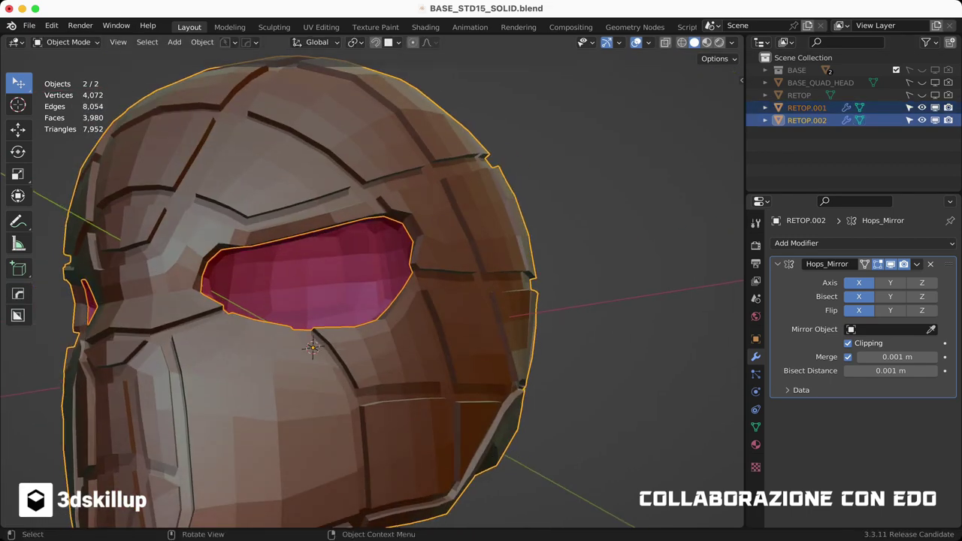
Step: Hide the OUT shell and give IN a Smooth modifier with 30 repeats
{"action": "key", "text": "shift+h"}
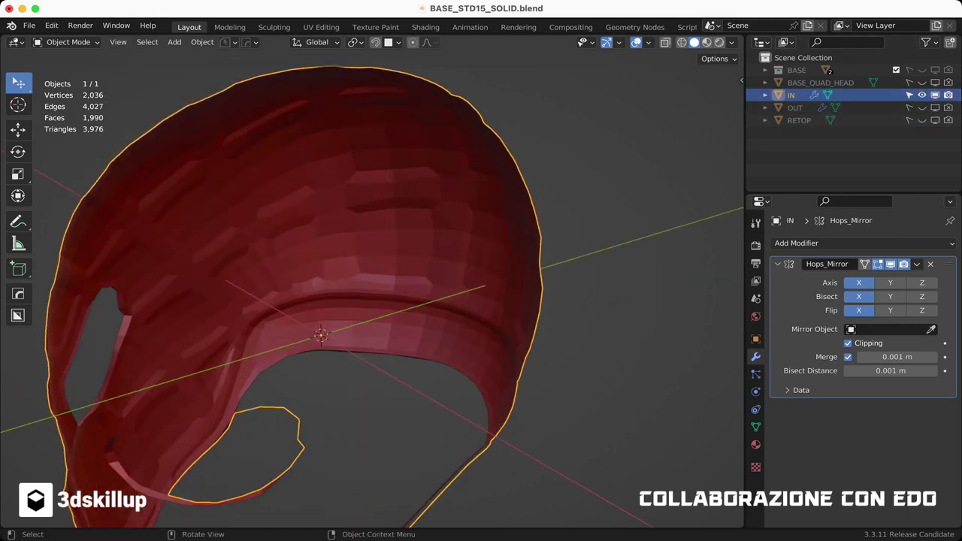
{"action": "key", "text": "Tab"}
{"action": "mouse_move", "coordinate": [306, 239]}
{"action": "middle_mouse_down"}
{"action": "mouse_move", "coordinate": [361, 211]}
{"action": "mouse_move", "coordinate": [311, 193]}
{"action": "mouse_move", "coordinate": [236, 215]}
{"action": "mouse_move", "coordinate": [303, 224]}
{"action": "middle_mouse_up"}
{"action": "left_click", "coordinate": [795, 242]}
{"action": "left_click", "coordinate": [789, 416]}
{"action": "key", "text": "ctrl+z"}
{"action": "key", "text": "ctrl+z"}
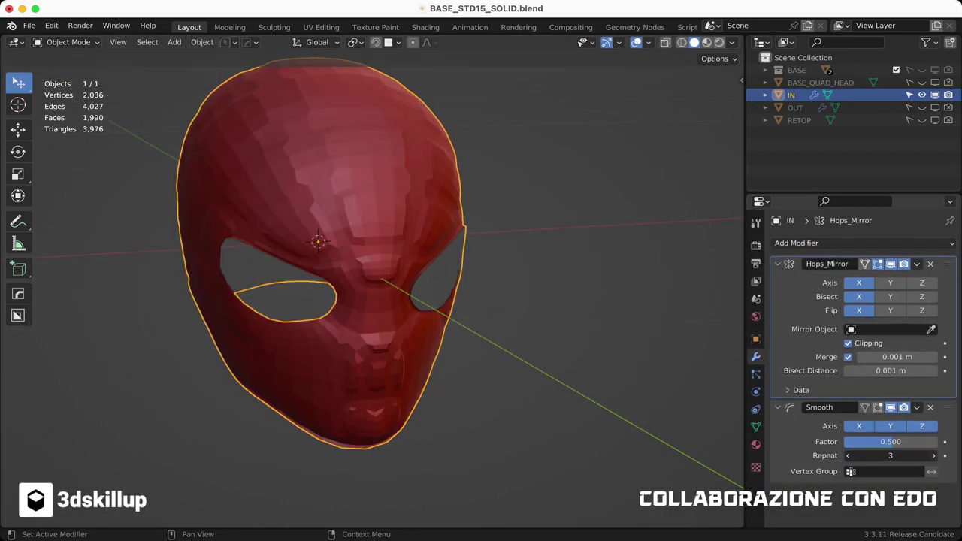
{"action": "left_click_drag", "start_coordinate": [890, 455], "coordinate": [917, 455]}
Step: Apply the Hops_Mirror and Smooth modifiers on IN and enter Edit Mode
{"action": "middle_click_drag", "start_coordinate": [451, 241], "coordinate": [338, 226]}
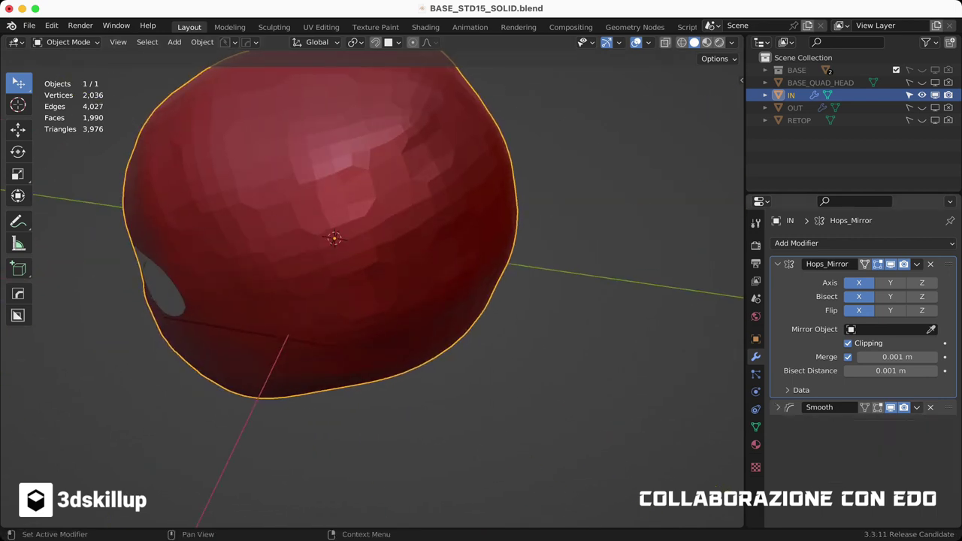
{"action": "left_click", "coordinate": [916, 264]}
{"action": "left_click", "coordinate": [842, 276]}
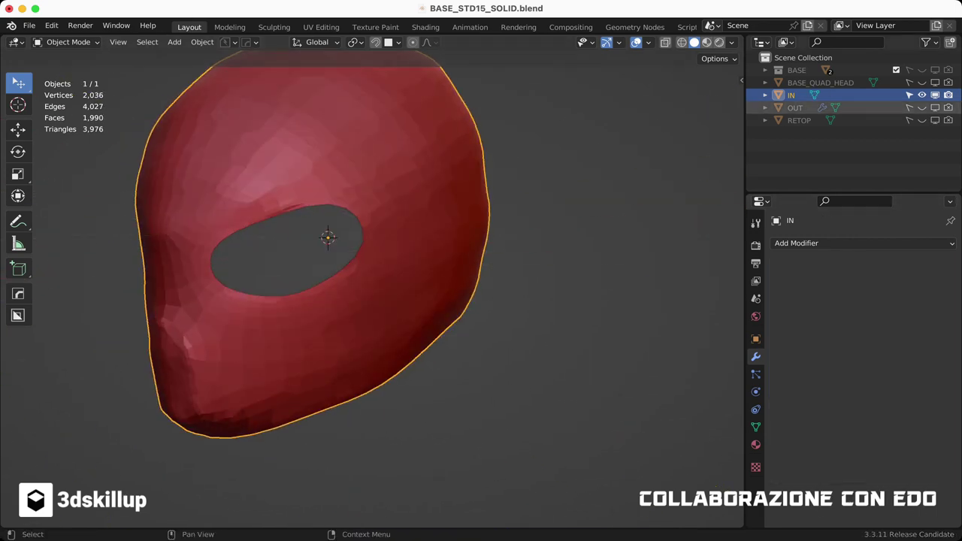
{"action": "middle_click_drag", "start_coordinate": [376, 264], "coordinate": [338, 188]}
{"action": "key", "text": "Tab"}
{"action": "key", "text": "Tab"}
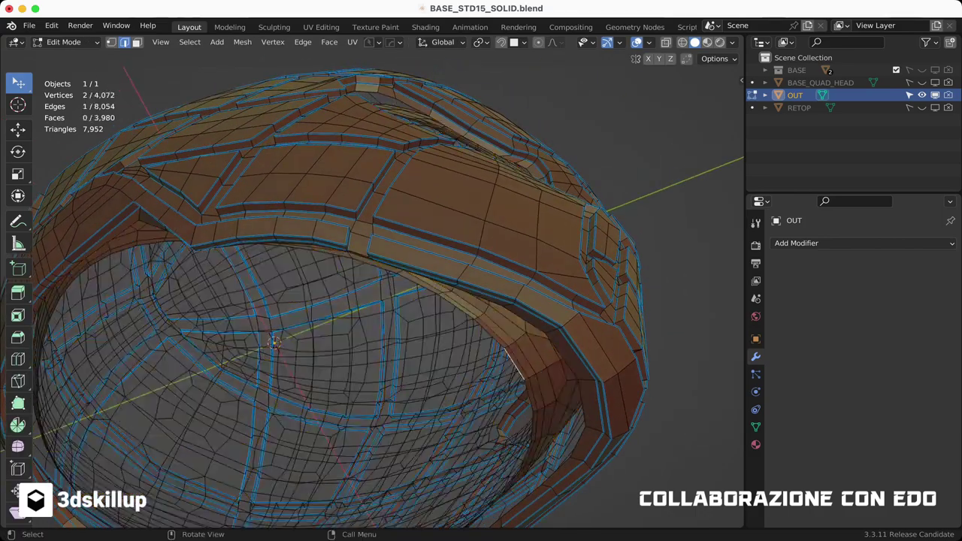
Step: Fill two more faces across the gap and save a new numbered file version
{"action": "key", "text": "f"}
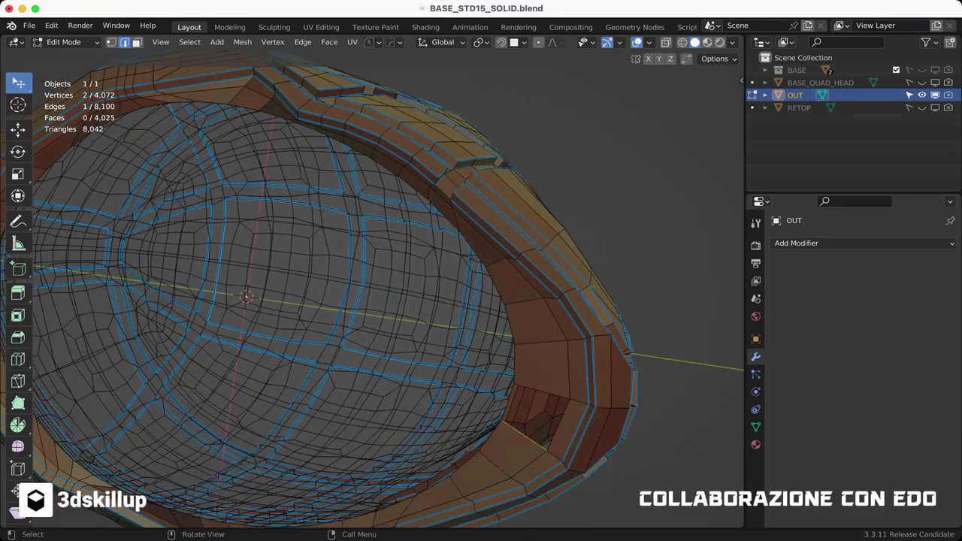
{"action": "key", "text": "f"}
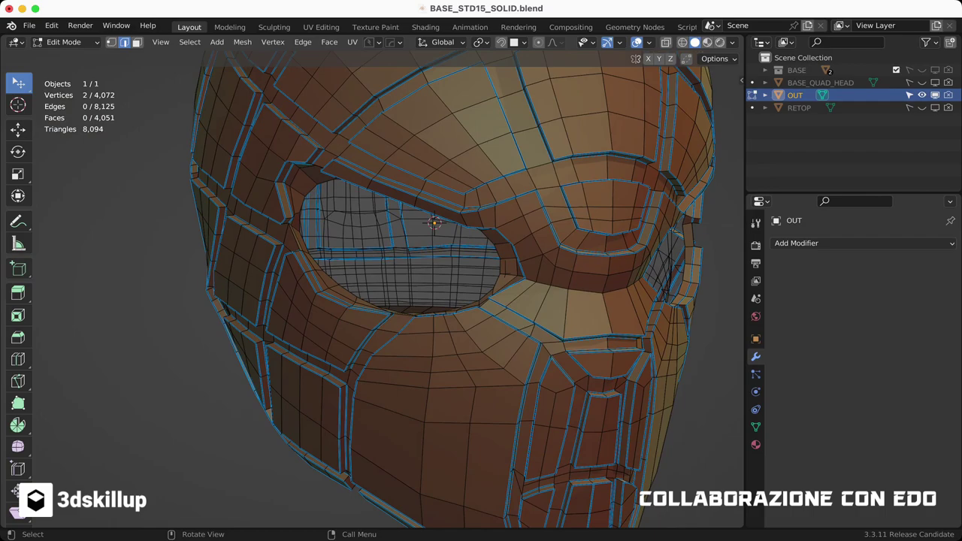
{"action": "mouse_move", "coordinate": [421, 226]}
{"action": "middle_mouse_down"}
{"action": "mouse_move", "coordinate": [451, 241]}
{"action": "mouse_move", "coordinate": [484, 209]}
{"action": "mouse_move", "coordinate": [451, 225]}
{"action": "middle_mouse_up"}
{"action": "scroll", "coordinate": [406, 256], "scroll_direction": "down", "scroll_amount": 5}
{"action": "key", "text": "ctrl+alt+s"}
Step: Delete the right half of HELMET_COMP, check face orientation, and collapse the Hops_Mirror panel
{"action": "key", "text": "Tab"}
{"action": "left_click_drag", "start_coordinate": [480, 159], "coordinate": [406, 70]}
{"action": "key", "text": "x"}
{"action": "key", "text": "6"}
{"action": "middle_click_drag", "start_coordinate": [406, 260], "coordinate": [496, 250]}
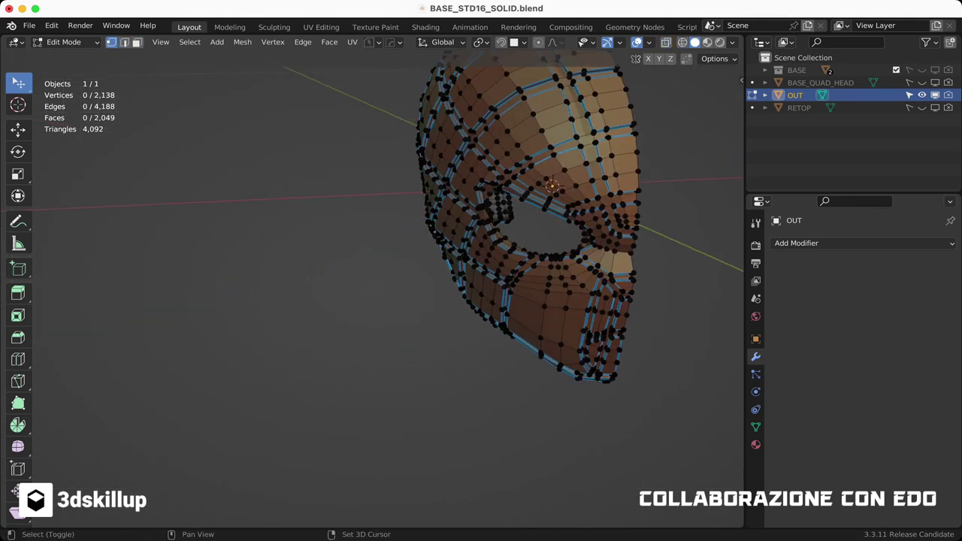
{"action": "key", "text": "grave"}
{"action": "left_click_drag", "start_coordinate": [267, 257], "coordinate": [285, 381]}
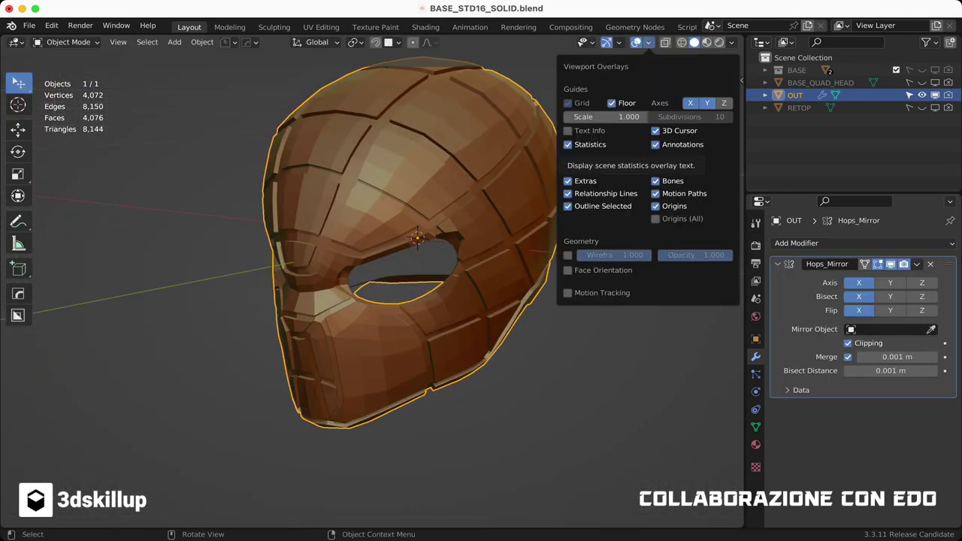
{"action": "middle_click_drag", "start_coordinate": [406, 248], "coordinate": [451, 248]}
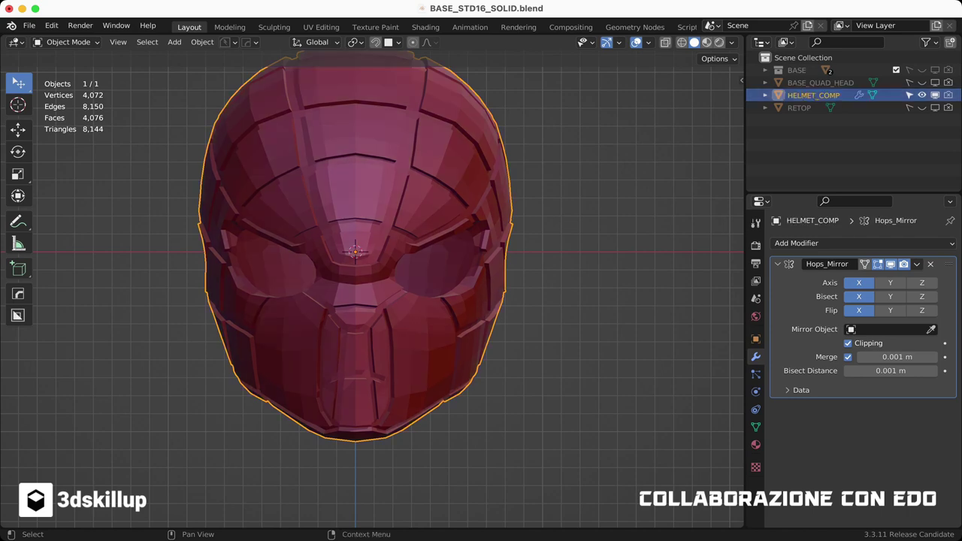
{"action": "type", "text": "HELMET_COMP"}
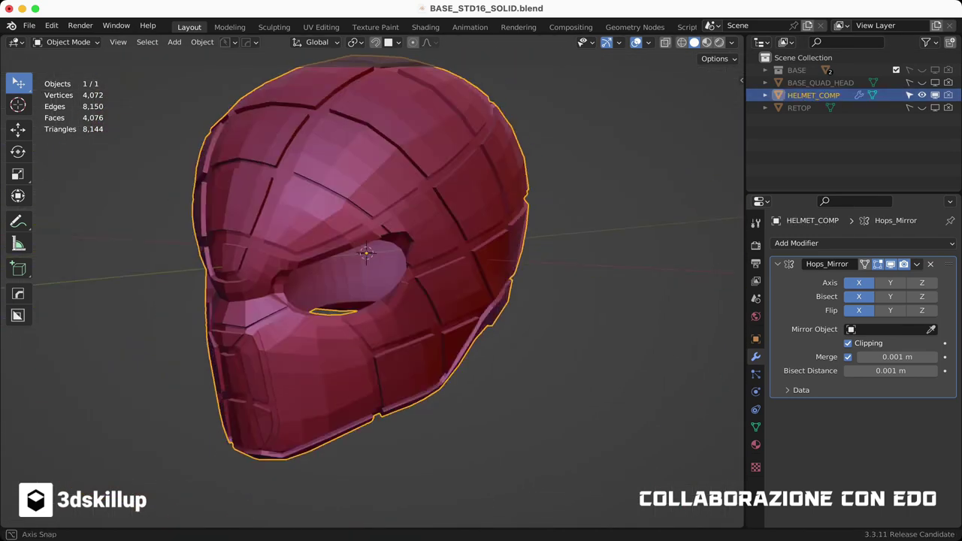
{"action": "left_click", "coordinate": [778, 263]}
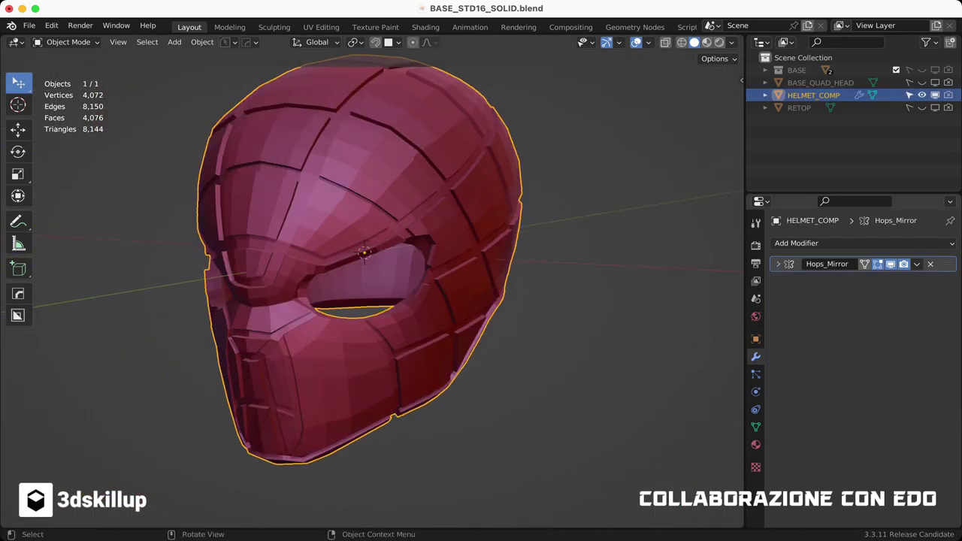
{"action": "middle_click_drag", "start_coordinate": [361, 271], "coordinate": [466, 271]}
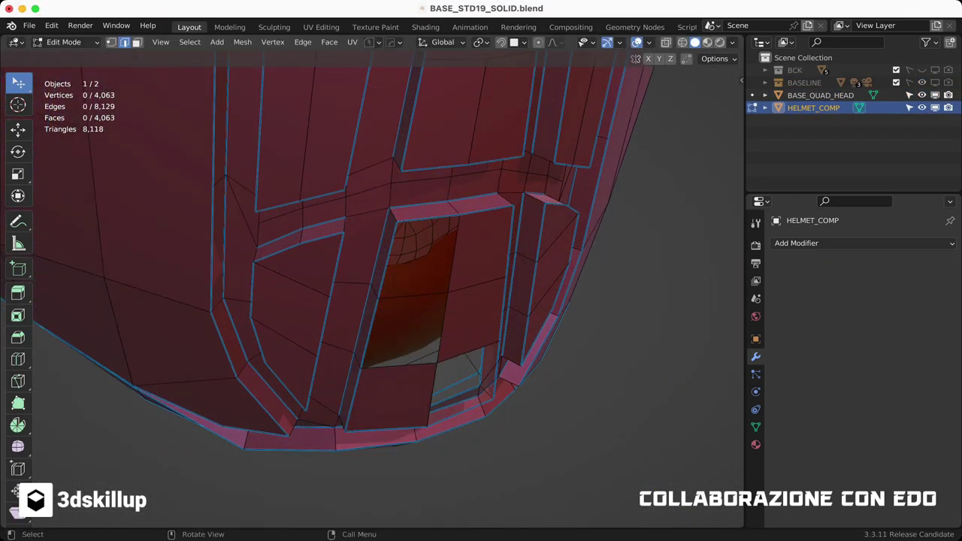
Step: Merge the two overlapping vertices, then smooth HELMET_COMP with a weight-limited 3-segment Bevel plus Subdivision
{"action": "key", "text": "g"}
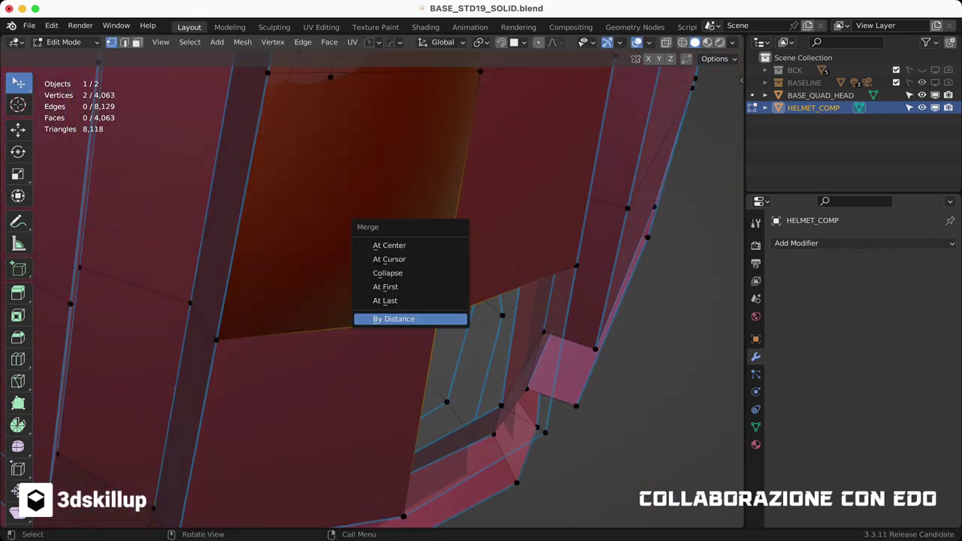
{"action": "left_click", "coordinate": [393, 319]}
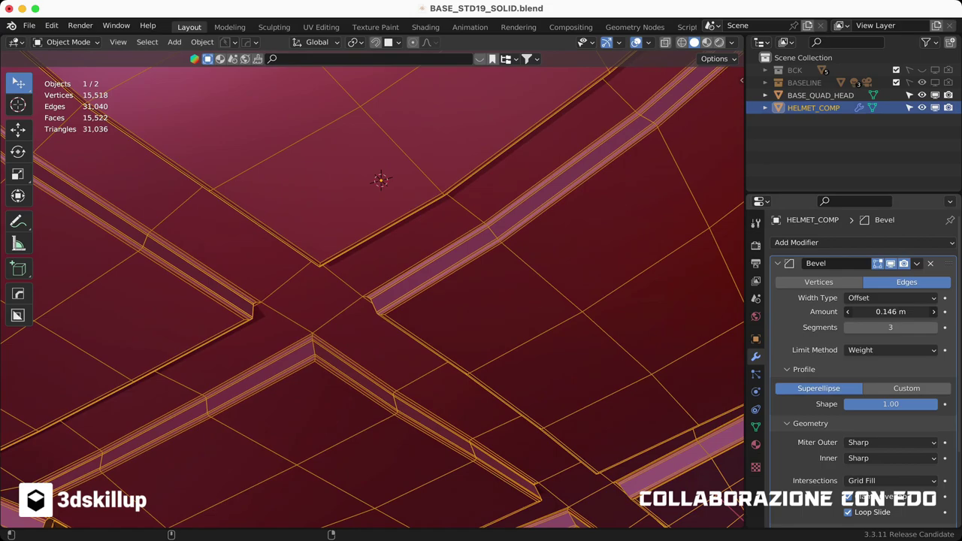
{"action": "left_click", "coordinate": [827, 242]}
{"action": "left_click", "coordinate": [702, 471]}
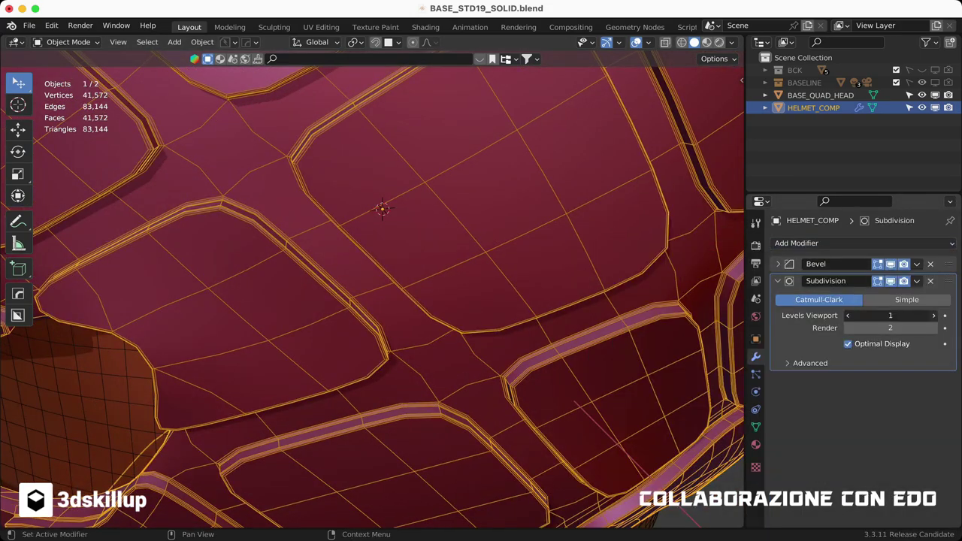
{"action": "scroll", "coordinate": [372, 286], "scroll_direction": "down", "scroll_amount": 5}
{"action": "mouse_move", "coordinate": [372, 285]}
{"action": "middle_mouse_down"}
{"action": "mouse_move", "coordinate": [421, 270]}
{"action": "mouse_move", "coordinate": [342, 300]}
{"action": "mouse_move", "coordinate": [354, 290]}
{"action": "mouse_move", "coordinate": [421, 300]}
{"action": "middle_mouse_up"}
{"action": "left_click", "coordinate": [648, 42]}
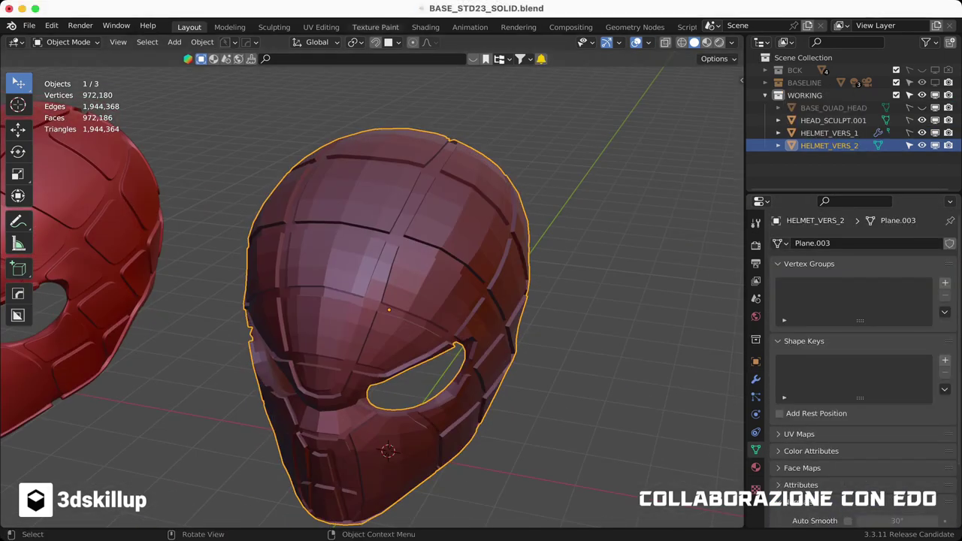
Step: In X-ray Edit Mode, box-select and delete the left half of HELMET_VERS_2
{"action": "key", "text": "Tab"}
{"action": "key", "text": "alt+z"}
{"action": "key", "text": "alt+a"}
{"action": "left_click_drag", "start_coordinate": [223, 114], "coordinate": [385, 498]}
{"action": "key", "text": "x"}
{"action": "left_click", "coordinate": [449, 375]}
Step: Delete the first loop of gap faces seen from a three-quarter view
{"action": "mouse_move", "coordinate": [449, 374]}
{"action": "middle_mouse_down"}
{"action": "mouse_move", "coordinate": [361, 316]}
{"action": "mouse_move", "coordinate": [451, 301]}
{"action": "mouse_move", "coordinate": [421, 316]}
{"action": "middle_mouse_up"}
{"action": "key", "text": "ctrl+KP_Add"}
{"action": "key", "text": "ctrl+KP_Add"}
{"action": "key", "text": "ctrl+KP_Add"}
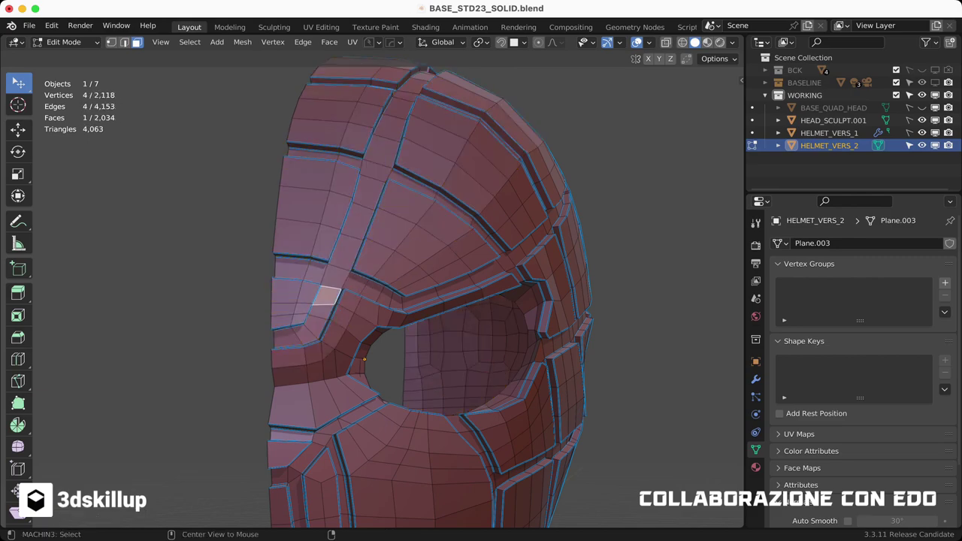
{"action": "left_click", "coordinate": [330, 293], "text": "alt"}
{"action": "middle_click_drag", "start_coordinate": [330, 294], "coordinate": [391, 300]}
{"action": "key", "text": "x"}
{"action": "middle_click_drag", "start_coordinate": [334, 321], "coordinate": [451, 295]}
{"action": "key", "text": "x"}
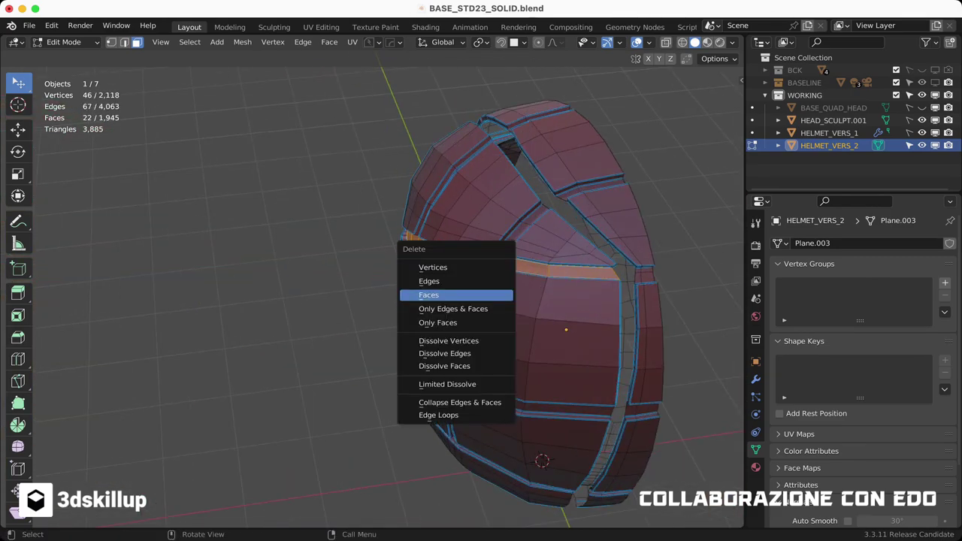
{"action": "left_click", "coordinate": [451, 295]}
{"action": "scroll", "coordinate": [301, 301], "scroll_direction": "down", "scroll_amount": 3}
Step: Delete the gap-strip faces on the side of the helmet
{"action": "key", "text": "x"}
{"action": "middle_click_drag", "start_coordinate": [196, 180], "coordinate": [248, 195]}
{"action": "left_click", "coordinate": [215, 178]}
{"action": "key", "text": "x"}
{"action": "key", "text": "x"}
{"action": "left_click", "coordinate": [113, 160]}
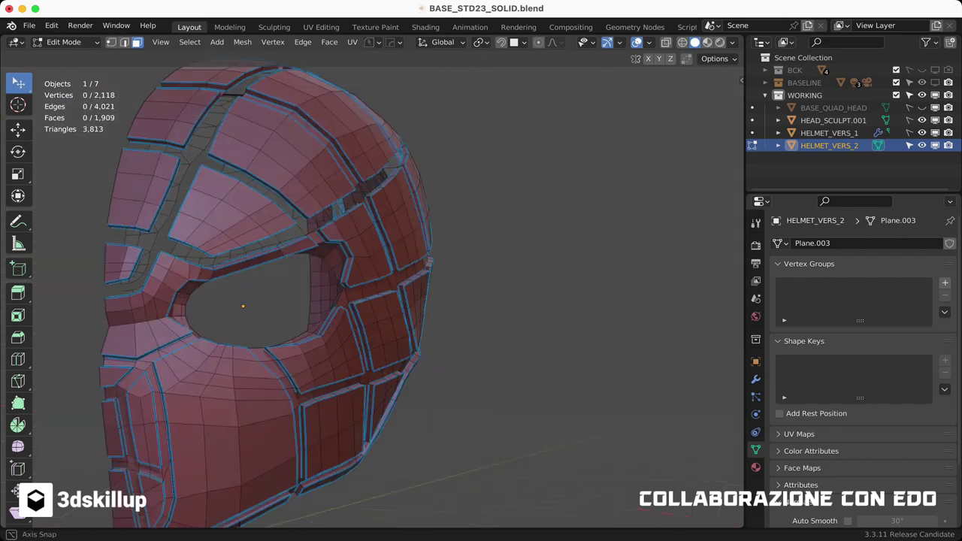
{"action": "scroll", "coordinate": [300, 301], "scroll_direction": "up", "scroll_amount": 3}
{"action": "middle_click_drag", "start_coordinate": [300, 301], "coordinate": [226, 323]}
{"action": "left_click", "coordinate": [420, 248]}
{"action": "middle_click_drag", "start_coordinate": [375, 301], "coordinate": [331, 286]}
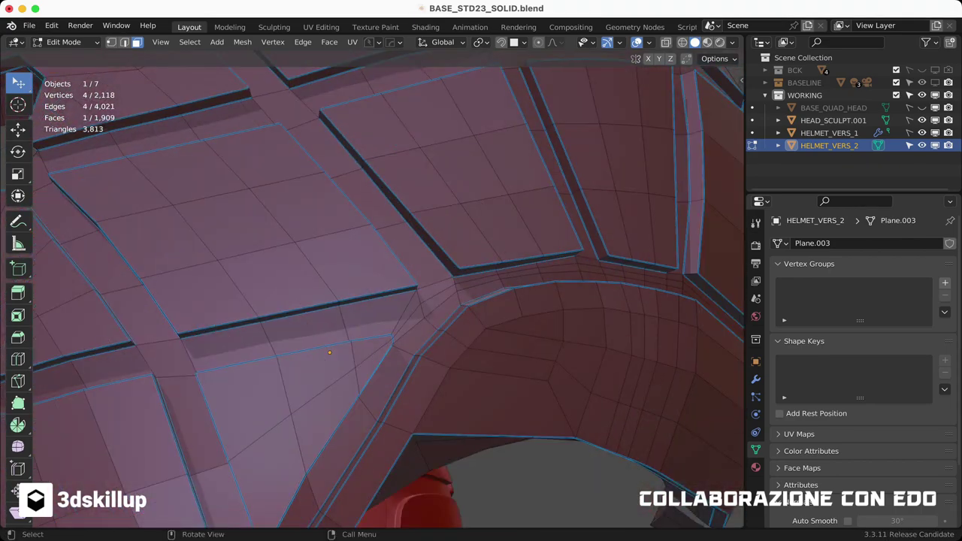
{"action": "key", "text": "x"}
{"action": "scroll", "coordinate": [372, 293], "scroll_direction": "down", "scroll_amount": 3}
Step: Select the next gap strips along their length and delete them
{"action": "left_click", "coordinate": [439, 466]}
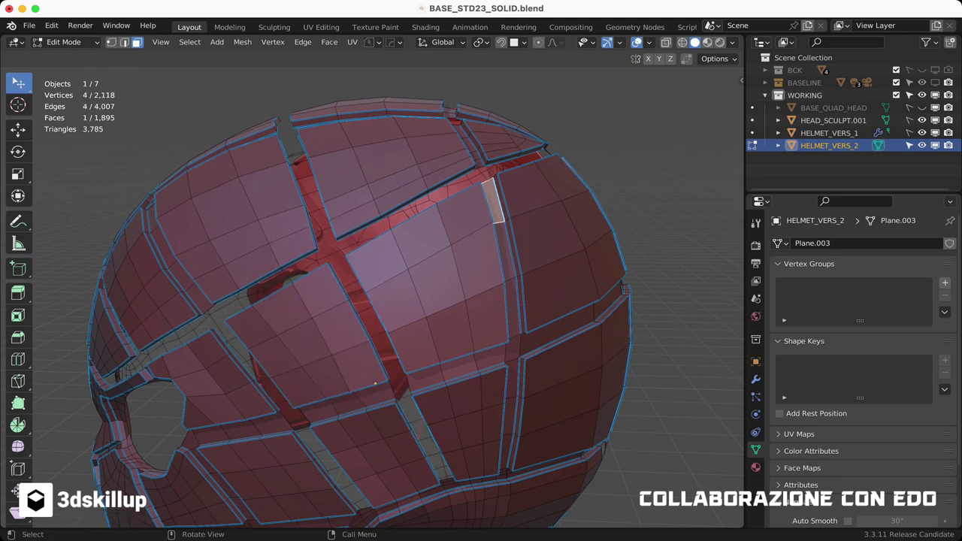
{"action": "middle_click_drag", "start_coordinate": [420, 315], "coordinate": [481, 285]}
{"action": "left_click", "coordinate": [521, 323], "text": "ctrl"}
{"action": "key", "text": "x"}
{"action": "mouse_move", "coordinate": [390, 483]}
{"action": "middle_mouse_down"}
{"action": "mouse_move", "coordinate": [361, 375]}
{"action": "mouse_move", "coordinate": [375, 406]}
{"action": "mouse_move", "coordinate": [310, 332]}
{"action": "mouse_move", "coordinate": [334, 381]}
{"action": "mouse_move", "coordinate": [381, 244]}
{"action": "mouse_move", "coordinate": [529, 448]}
{"action": "mouse_move", "coordinate": [481, 375]}
{"action": "middle_mouse_up"}
{"action": "scroll", "coordinate": [360, 376], "scroll_direction": "up", "scroll_amount": 3}
{"action": "key", "text": "x"}
{"action": "scroll", "coordinate": [310, 331], "scroll_direction": "down", "scroll_amount": 3}
{"action": "scroll", "coordinate": [333, 381], "scroll_direction": "up", "scroll_amount": 3}
{"action": "left_click", "coordinate": [381, 245], "text": "ctrl"}
{"action": "key", "text": "x"}
Step: Delete the face loop along the top edge and its adjoining gap faces
{"action": "left_click", "coordinate": [225, 284], "text": "alt"}
{"action": "mouse_move", "coordinate": [226, 284]}
{"action": "middle_mouse_down"}
{"action": "mouse_move", "coordinate": [271, 226]}
{"action": "mouse_move", "coordinate": [312, 127]}
{"action": "middle_mouse_up"}
{"action": "left_click", "coordinate": [312, 127], "text": "ctrl"}
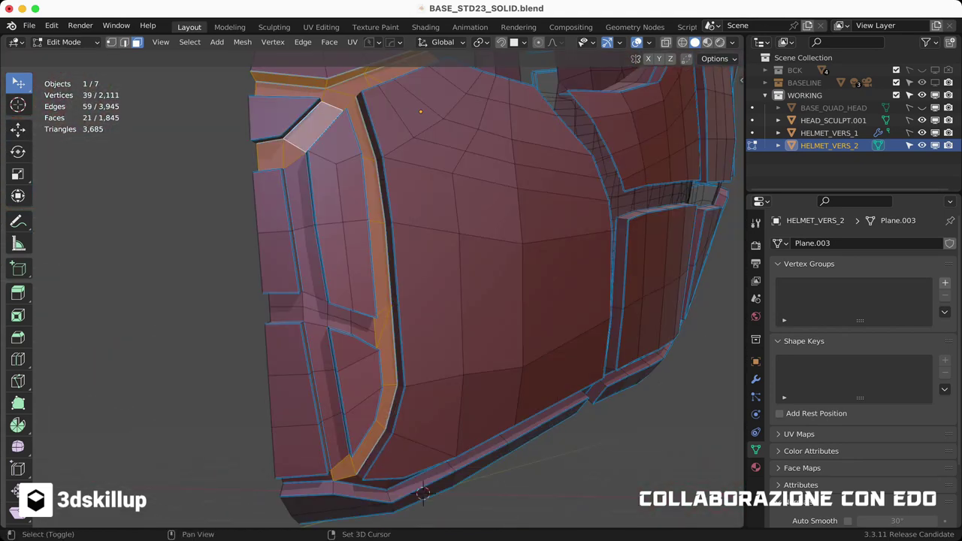
{"action": "key", "text": "x"}
{"action": "left_click", "coordinate": [258, 455]}
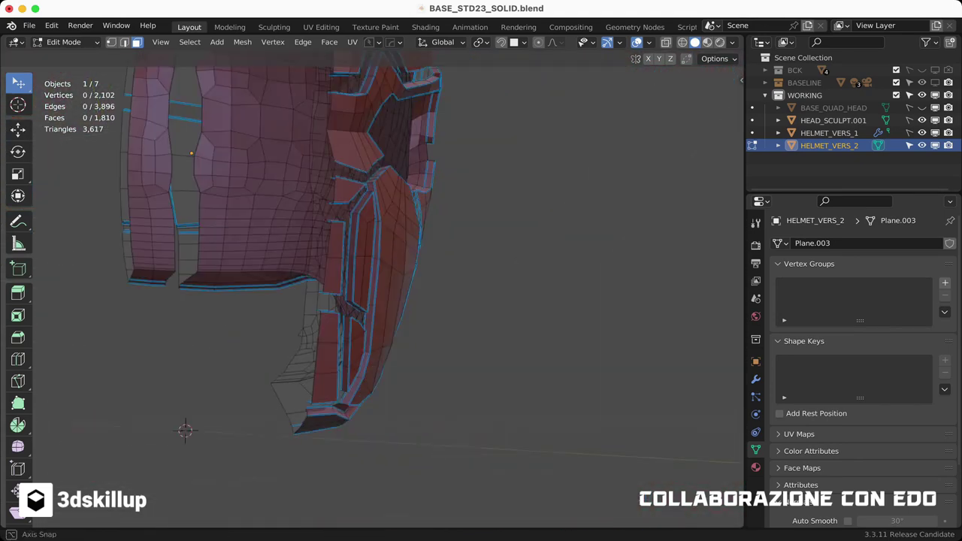
{"action": "middle_click_drag", "start_coordinate": [258, 455], "coordinate": [376, 301]}
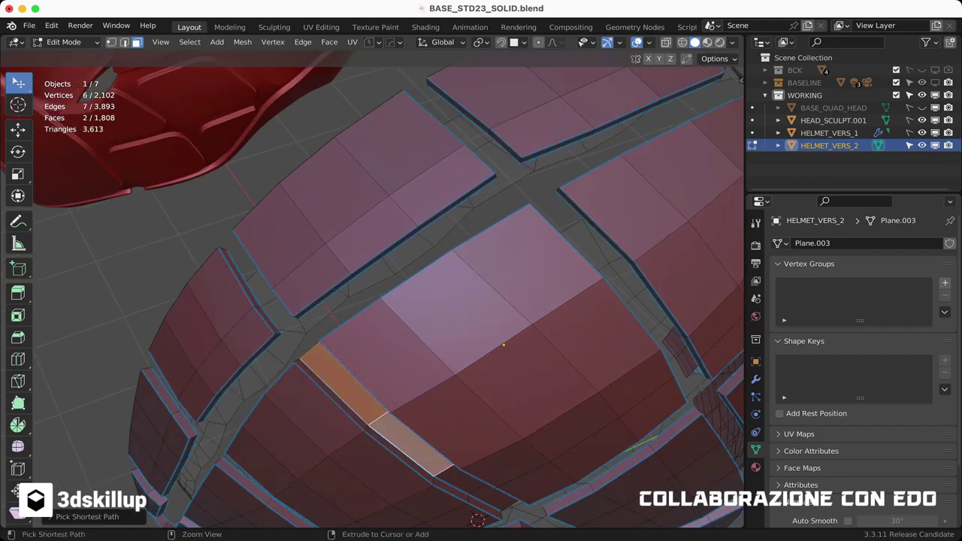
{"action": "scroll", "coordinate": [466, 376], "scroll_direction": "down", "scroll_amount": 5}
{"action": "key", "text": "x"}
{"action": "left_click", "coordinate": [466, 375]}
Step: Delete the thin gap faces along the left panel's edge
{"action": "middle_click_drag", "start_coordinate": [466, 376], "coordinate": [300, 338]}
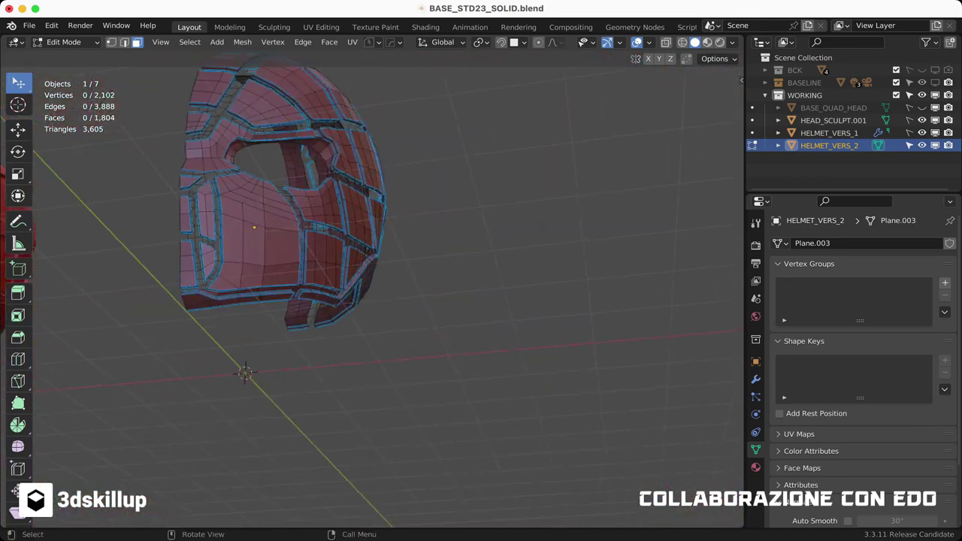
{"action": "scroll", "coordinate": [285, 226], "scroll_direction": "up", "scroll_amount": 5}
{"action": "middle_click_drag", "start_coordinate": [286, 225], "coordinate": [214, 210]}
{"action": "left_click", "coordinate": [214, 211]}
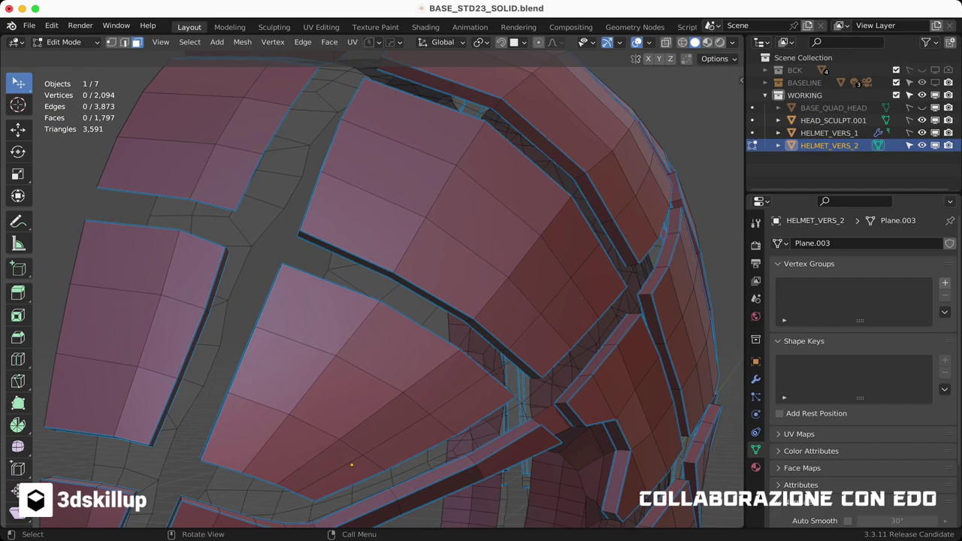
{"action": "middle_click_drag", "start_coordinate": [375, 300], "coordinate": [338, 285]}
{"action": "left_click", "coordinate": [121, 383], "text": "alt"}
{"action": "mouse_move", "coordinate": [526, 225]}
{"action": "middle_mouse_down"}
{"action": "mouse_move", "coordinate": [623, 128]}
{"action": "mouse_move", "coordinate": [451, 226]}
{"action": "middle_mouse_up"}
{"action": "key", "text": "x"}
{"action": "left_click", "coordinate": [623, 128]}
{"action": "key", "text": "Delete"}
{"action": "middle_click_drag", "start_coordinate": [406, 373], "coordinate": [451, 301]}
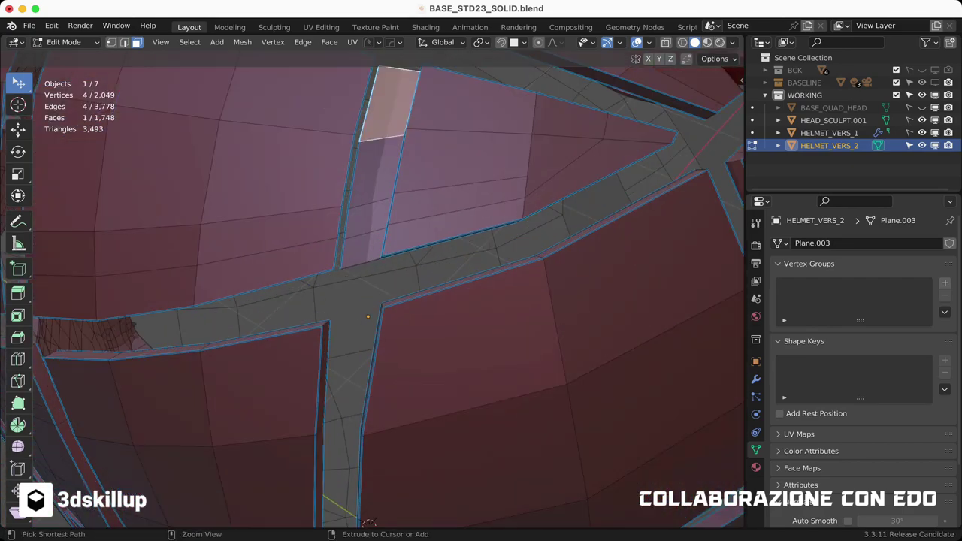
{"action": "left_click", "coordinate": [368, 162]}
Step: Delete the small gap faces and thin strips of the next panel gap
{"action": "middle_click_drag", "start_coordinate": [369, 162], "coordinate": [451, 263]}
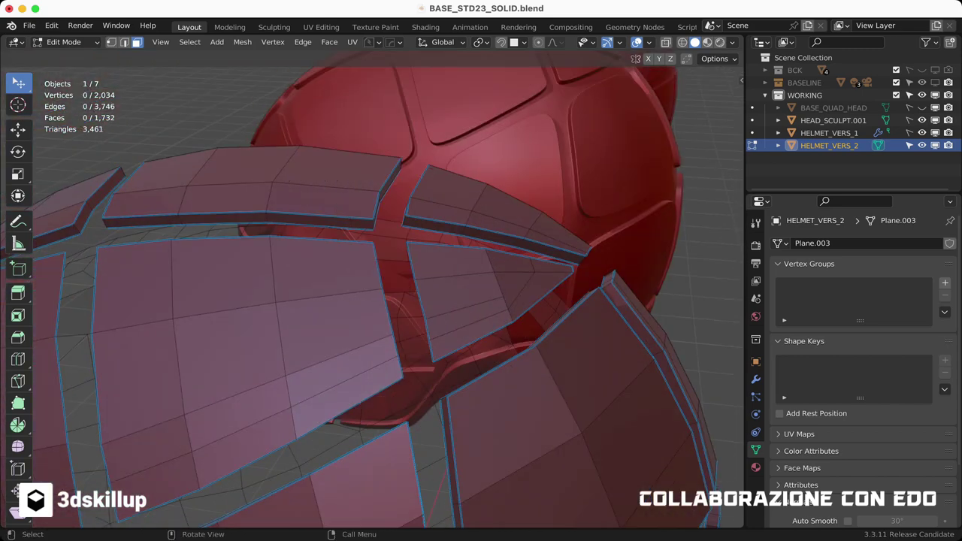
{"action": "middle_click_drag", "start_coordinate": [375, 301], "coordinate": [432, 105]}
{"action": "left_click", "coordinate": [432, 106]}
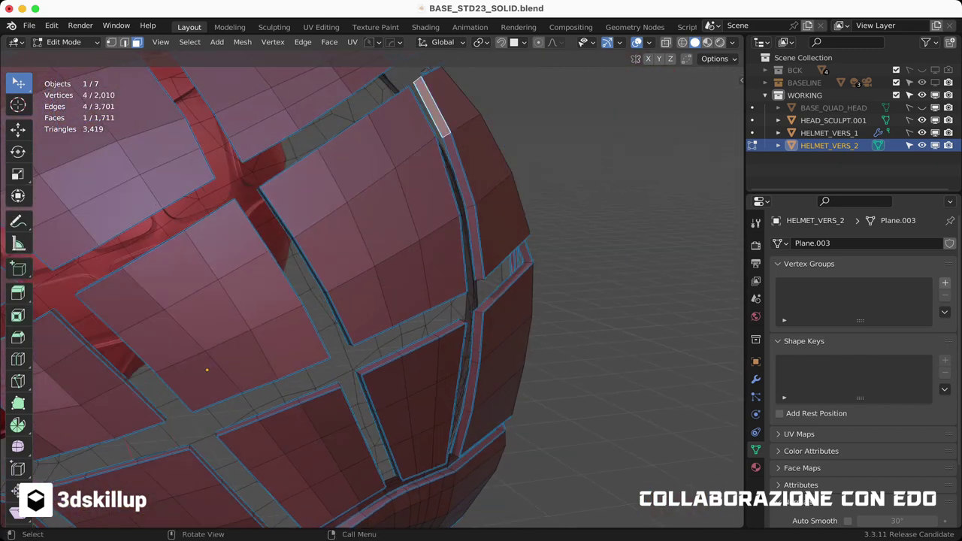
{"action": "left_click", "coordinate": [311, 258]}
{"action": "mouse_move", "coordinate": [376, 300]}
{"action": "middle_mouse_down"}
{"action": "mouse_move", "coordinate": [338, 248]}
{"action": "mouse_move", "coordinate": [225, 345]}
{"action": "middle_mouse_up"}
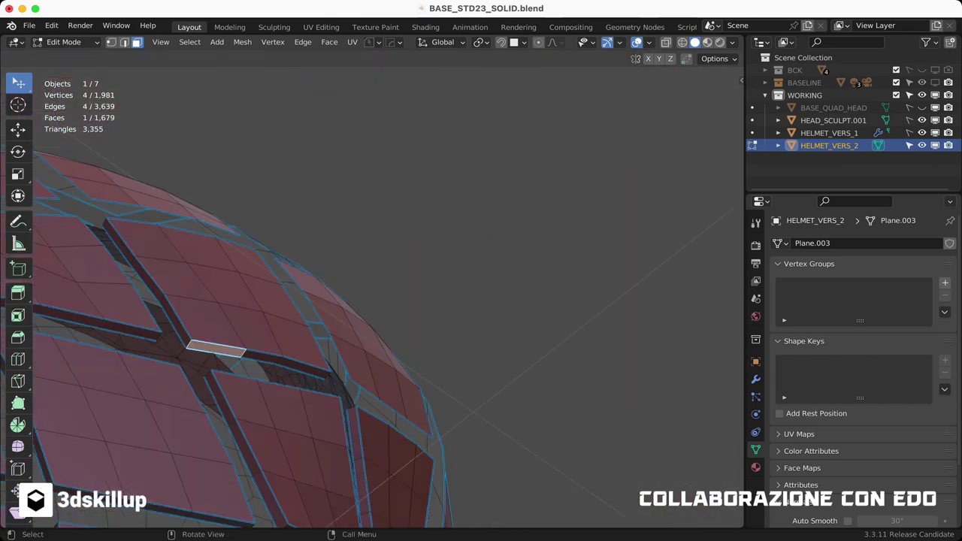
{"action": "key", "text": "Delete"}
{"action": "left_click", "coordinate": [220, 397]}
{"action": "key", "text": "x"}
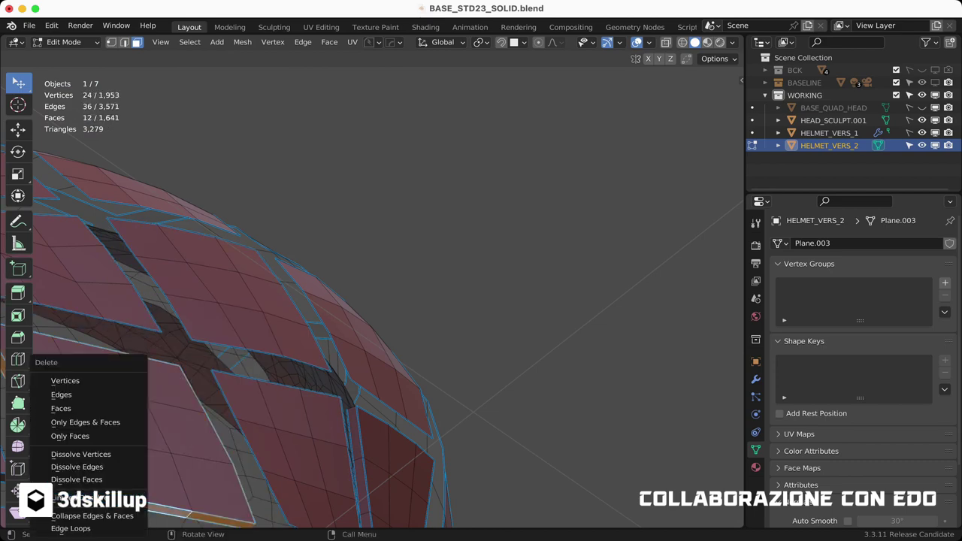
{"action": "left_click", "coordinate": [65, 408]}
{"action": "scroll", "coordinate": [338, 301], "scroll_direction": "up", "scroll_amount": 5}
{"action": "left_click", "coordinate": [268, 188], "text": "shift"}
{"action": "mouse_move", "coordinate": [338, 301]}
{"action": "middle_mouse_down"}
{"action": "mouse_move", "coordinate": [344, 322]}
{"action": "mouse_move", "coordinate": [338, 301]}
{"action": "middle_mouse_up"}
{"action": "key", "text": "Delete"}
Step: Delete the loop of side faces and the small faces beside it
{"action": "left_click", "coordinate": [481, 413], "text": "alt"}
{"action": "scroll", "coordinate": [429, 300], "scroll_direction": "up", "scroll_amount": 5}
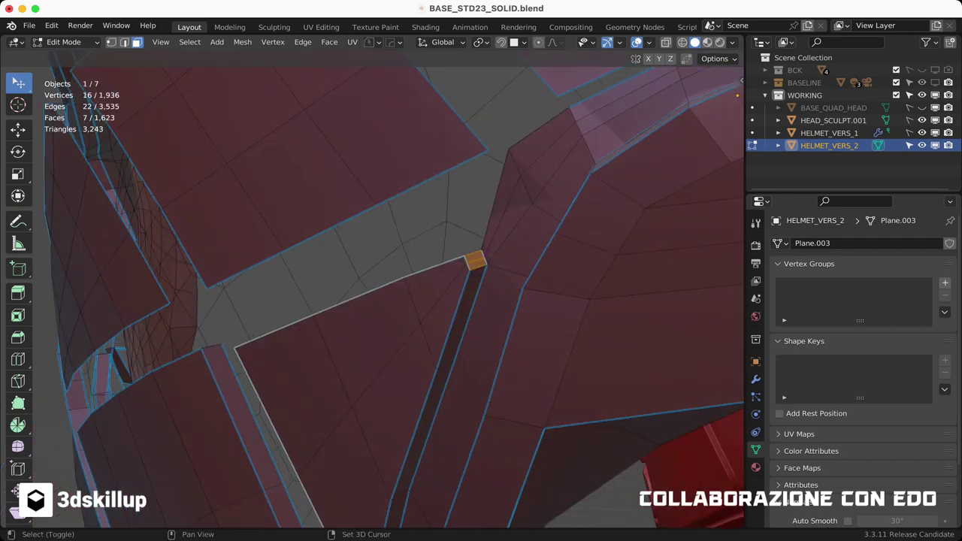
{"action": "left_click", "coordinate": [428, 300], "text": "alt"}
{"action": "key", "text": "x"}
{"action": "scroll", "coordinate": [376, 301], "scroll_direction": "down", "scroll_amount": 5}
{"action": "scroll", "coordinate": [376, 301], "scroll_direction": "up", "scroll_amount": 4}
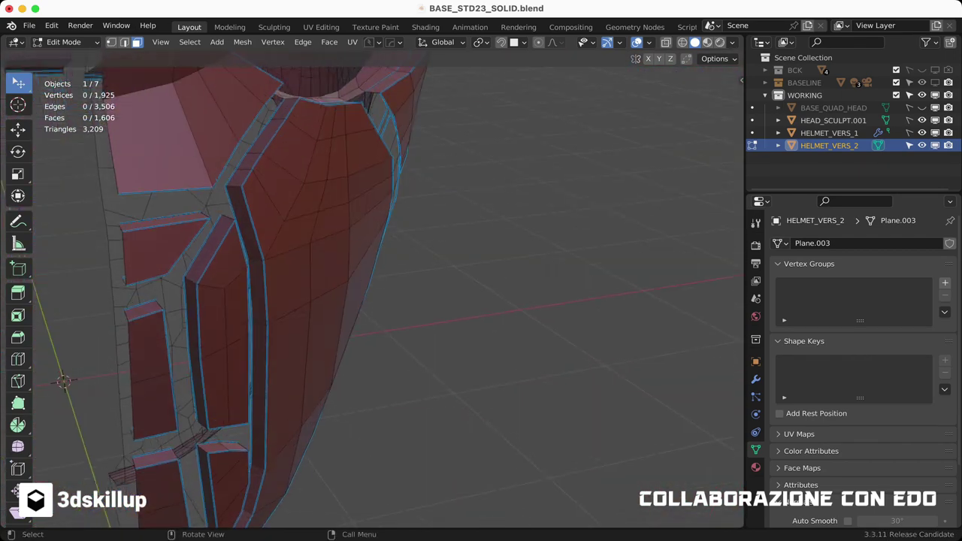
{"action": "left_click", "coordinate": [162, 248], "text": "alt"}
{"action": "middle_click_drag", "start_coordinate": [526, 301], "coordinate": [549, 436]}
{"action": "key", "text": "x"}
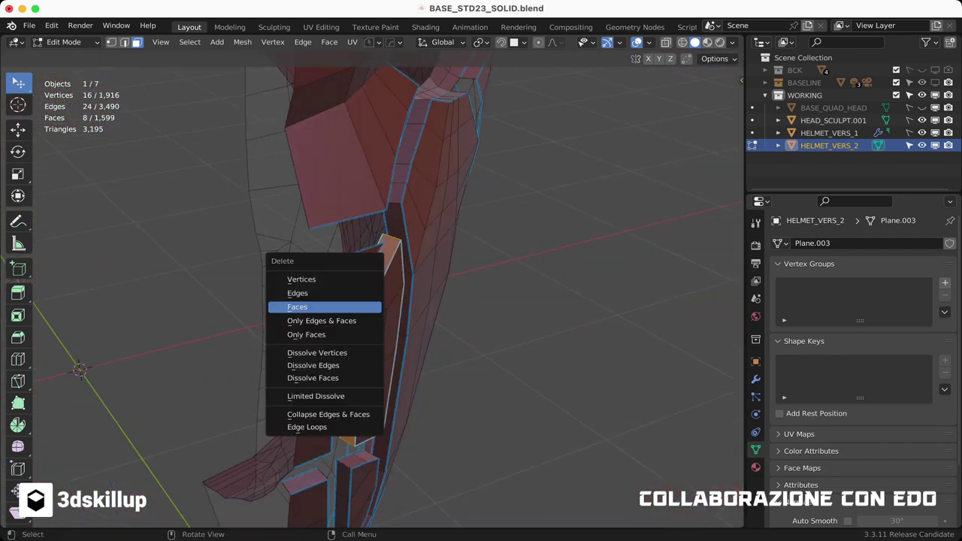
{"action": "left_click", "coordinate": [323, 308]}
{"action": "middle_click_drag", "start_coordinate": [323, 308], "coordinate": [451, 285]}
{"action": "middle_click_drag", "start_coordinate": [526, 300], "coordinate": [376, 315]}
{"action": "key", "text": "x"}
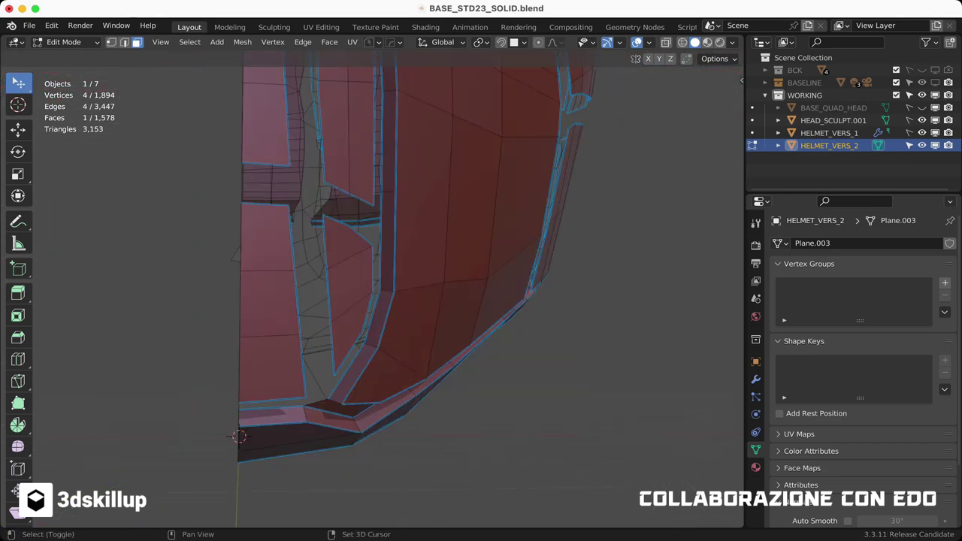
Step: Delete another loop of gap faces
{"action": "middle_click_drag", "start_coordinate": [450, 300], "coordinate": [376, 315]}
{"action": "left_click", "coordinate": [183, 112], "text": "alt"}
{"action": "key", "text": "x"}
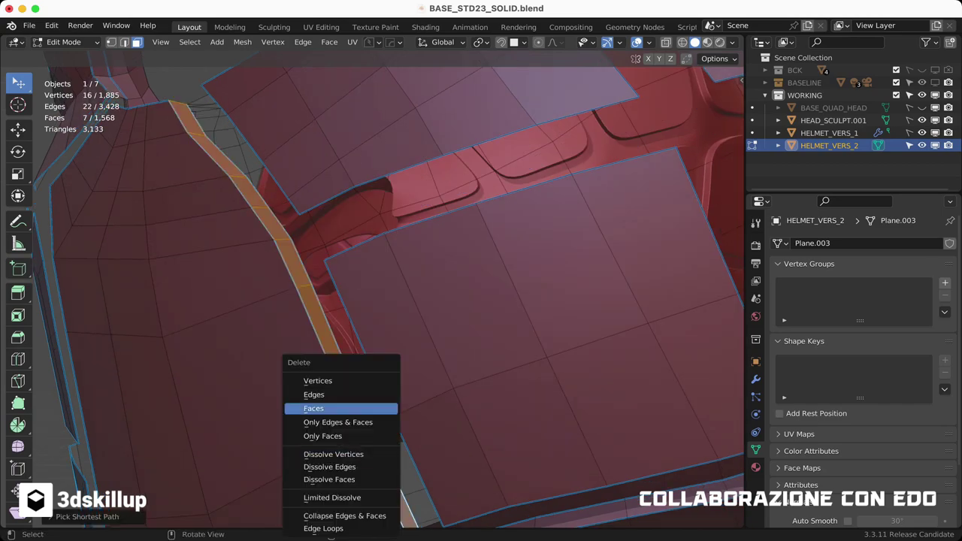
{"action": "left_click", "coordinate": [312, 408]}
{"action": "middle_click_drag", "start_coordinate": [312, 409], "coordinate": [398, 375]}
{"action": "mouse_move", "coordinate": [376, 301]}
{"action": "middle_mouse_down"}
{"action": "mouse_move", "coordinate": [421, 286]}
{"action": "mouse_move", "coordinate": [376, 316]}
{"action": "mouse_move", "coordinate": [421, 286]}
{"action": "middle_mouse_up"}
{"action": "scroll", "coordinate": [375, 301], "scroll_direction": "up", "scroll_amount": 3}
Step: Delete the last remaining gap faces, leaving HELMET_VERS_2 at 1,526 faces
{"action": "key", "text": "x"}
{"action": "scroll", "coordinate": [375, 300], "scroll_direction": "up", "scroll_amount": 4}
{"action": "key", "text": "x"}
{"action": "scroll", "coordinate": [376, 301], "scroll_direction": "up", "scroll_amount": 3}
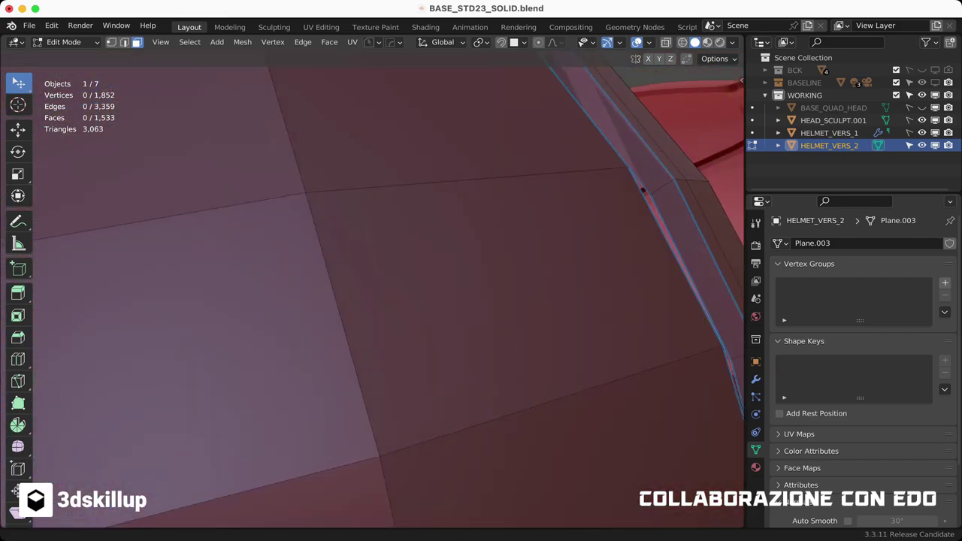
{"action": "left_click", "coordinate": [466, 158], "text": "alt"}
{"action": "key", "text": "x"}
{"action": "scroll", "coordinate": [237, 526], "scroll_direction": "down", "scroll_amount": 5}
{"action": "middle_click_drag", "start_coordinate": [231, 444], "coordinate": [354, 332]}
Step: In vertex select mode, fill the first gaps between the helmet plates with new faces
{"action": "key", "text": "2"}
{"action": "key", "text": "ctrl+f"}
{"action": "key", "text": "Escape"}
{"action": "scroll", "coordinate": [372, 293], "scroll_direction": "up", "scroll_amount": 3}
{"action": "key", "text": "1"}
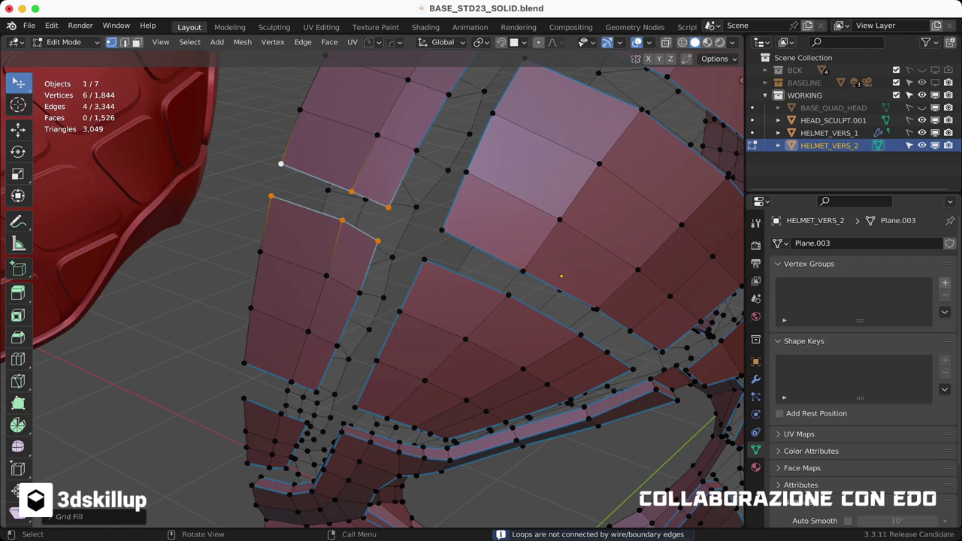
{"action": "left_click", "coordinate": [280, 164]}
{"action": "middle_click_drag", "start_coordinate": [280, 163], "coordinate": [225, 225]}
{"action": "key", "text": "f"}
{"action": "key", "text": "f"}
{"action": "middle_click_drag", "start_coordinate": [376, 301], "coordinate": [421, 248]}
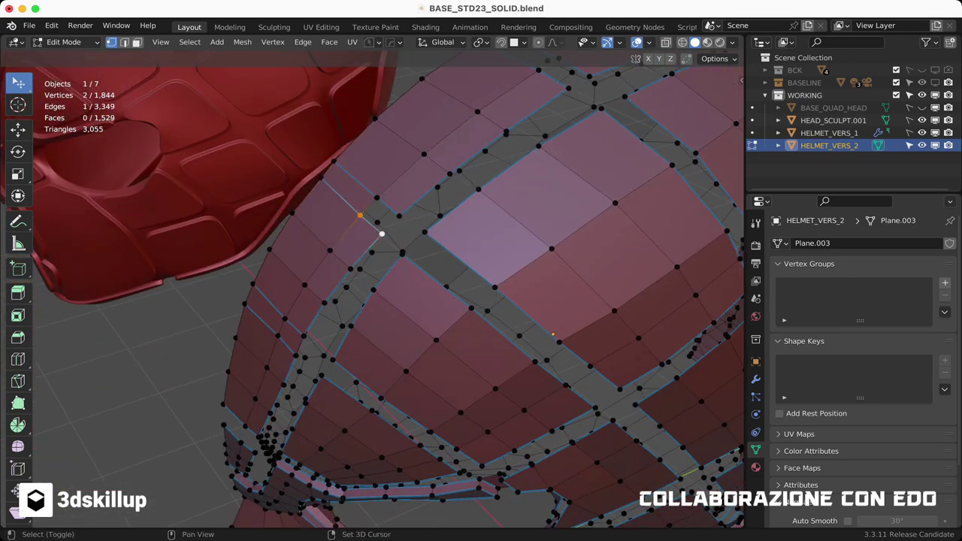
{"action": "key", "text": "f"}
{"action": "middle_click_drag", "start_coordinate": [375, 301], "coordinate": [421, 248]}
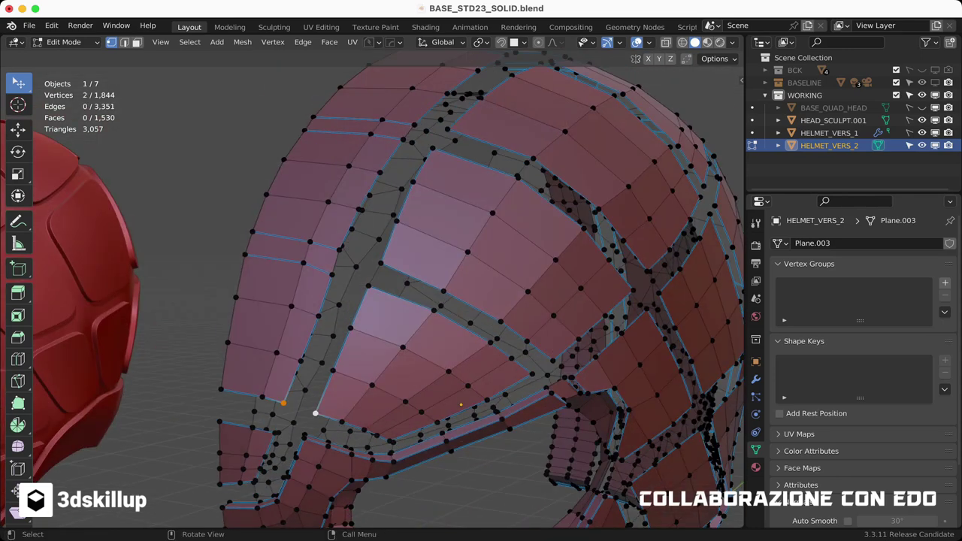
{"action": "middle_click_drag", "start_coordinate": [372, 293], "coordinate": [406, 285]}
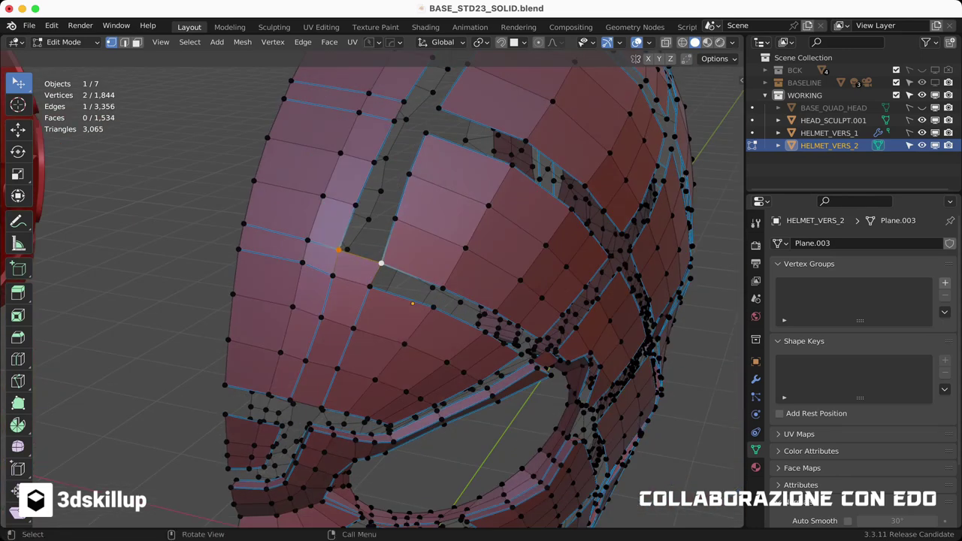
{"action": "key", "text": "f"}
{"action": "scroll", "coordinate": [372, 293], "scroll_direction": "up", "scroll_amount": 2}
{"action": "mouse_move", "coordinate": [321, 483]}
{"action": "middle_mouse_down"}
{"action": "mouse_move", "coordinate": [285, 421]}
{"action": "mouse_move", "coordinate": [229, 392]}
{"action": "mouse_move", "coordinate": [368, 321]}
{"action": "mouse_move", "coordinate": [391, 401]}
{"action": "mouse_move", "coordinate": [459, 363]}
{"action": "middle_mouse_up"}
{"action": "key", "text": "f"}
{"action": "key", "text": "f"}
{"action": "key", "text": "f"}
{"action": "key", "text": "f"}
{"action": "key", "text": "f"}
{"action": "key", "text": "f"}
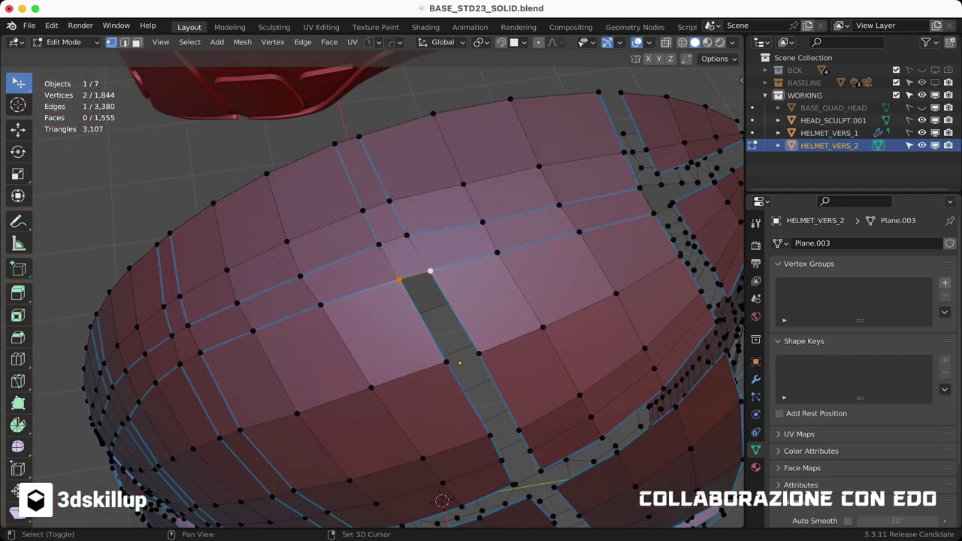
{"action": "key", "text": "f"}
{"action": "key", "text": "f"}
{"action": "key", "text": "f"}
{"action": "mouse_move", "coordinate": [460, 363]}
{"action": "middle_mouse_down"}
{"action": "mouse_move", "coordinate": [443, 316]}
{"action": "mouse_move", "coordinate": [360, 410]}
{"action": "mouse_move", "coordinate": [421, 346]}
{"action": "middle_mouse_up"}
{"action": "key", "text": "f"}
{"action": "key", "text": "f"}
Step: Collapse the selected vertex chain and fill faces across the next gap
{"action": "key", "text": "x"}
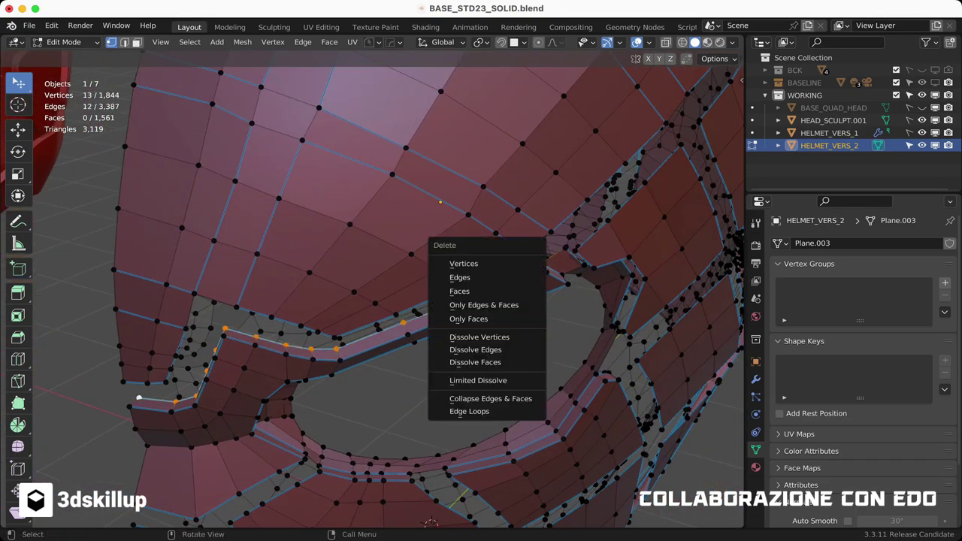
{"action": "left_click", "coordinate": [473, 397]}
{"action": "middle_click_drag", "start_coordinate": [473, 397], "coordinate": [301, 338]}
{"action": "left_click", "coordinate": [187, 343], "text": "shift"}
{"action": "mouse_move", "coordinate": [187, 343]}
{"action": "middle_mouse_down", "text": "shift"}
{"action": "mouse_move", "coordinate": [223, 248]}
{"action": "mouse_move", "coordinate": [316, 285]}
{"action": "mouse_move", "coordinate": [360, 278]}
{"action": "mouse_move", "coordinate": [369, 247]}
{"action": "mouse_move", "coordinate": [297, 216]}
{"action": "mouse_move", "coordinate": [391, 362]}
{"action": "mouse_move", "coordinate": [300, 301]}
{"action": "middle_mouse_up", "text": "shift"}
{"action": "key", "text": "f"}
{"action": "key", "text": "f"}
{"action": "key", "text": "f"}
Step: Delete a stray vertex and keep filling faces across the gap
{"action": "key", "text": "f"}
{"action": "key", "text": "f"}
{"action": "key", "text": "f"}
{"action": "left_click", "coordinate": [369, 247]}
{"action": "key", "text": "x"}
{"action": "left_click", "coordinate": [297, 216]}
{"action": "left_click", "coordinate": [391, 362], "text": "shift"}
{"action": "key", "text": "f"}
{"action": "key", "text": "f"}
{"action": "key", "text": "f"}
{"action": "key", "text": "f"}
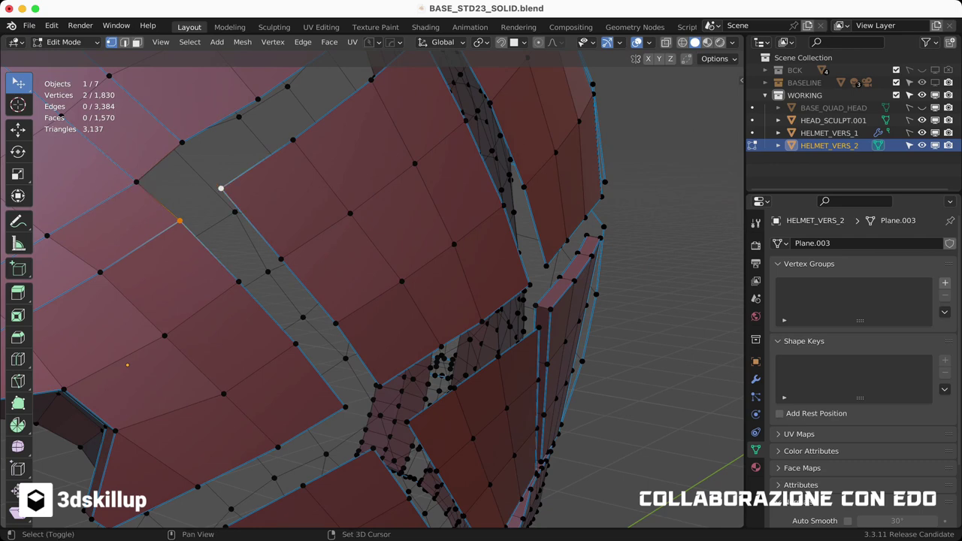
{"action": "key", "text": "f"}
{"action": "key", "text": "f"}
{"action": "key", "text": "f"}
{"action": "middle_click_drag", "start_coordinate": [127, 365], "coordinate": [211, 400]}
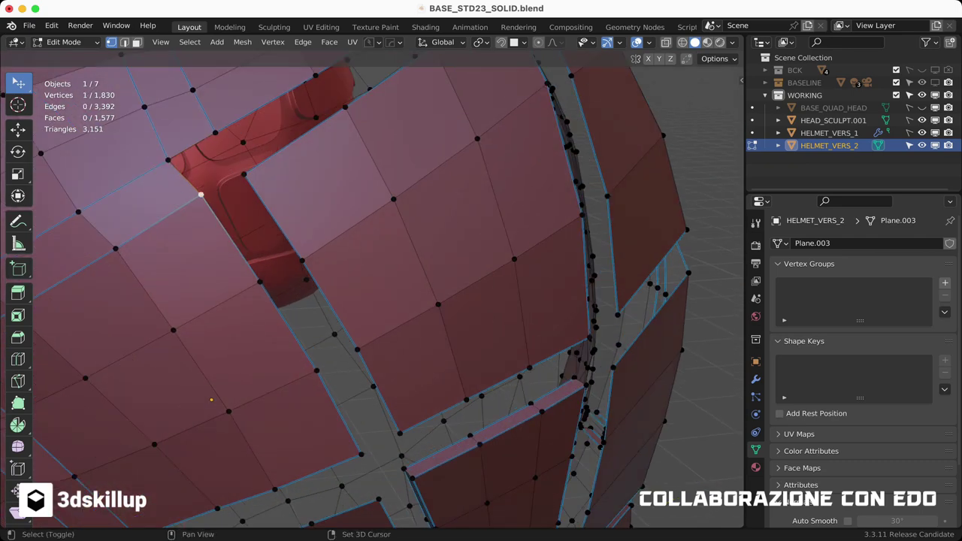
{"action": "key", "text": "f"}
{"action": "key", "text": "f"}
{"action": "key", "text": "f"}
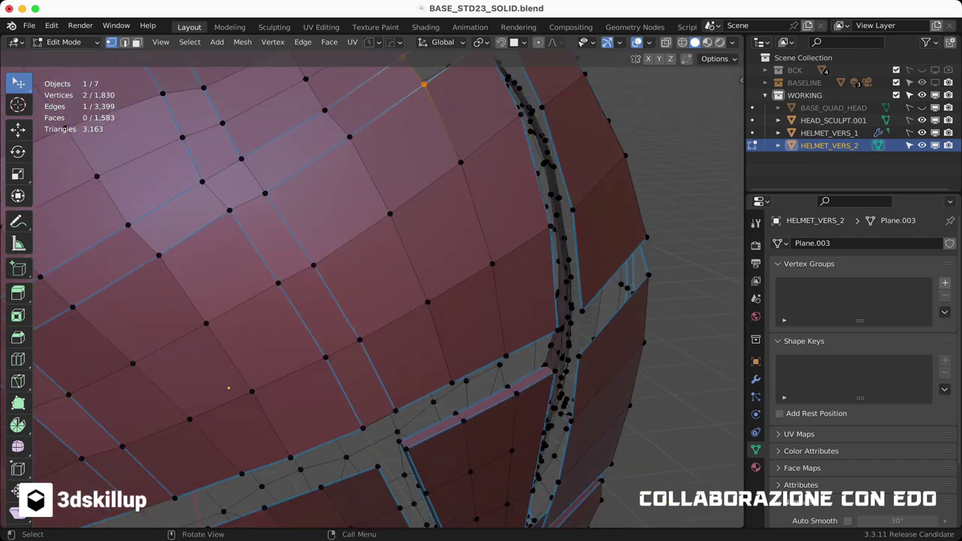
{"action": "middle_click_drag", "start_coordinate": [212, 399], "coordinate": [342, 244]}
{"action": "left_click", "coordinate": [323, 256], "text": "shift"}
{"action": "left_click", "coordinate": [342, 244], "text": "shift"}
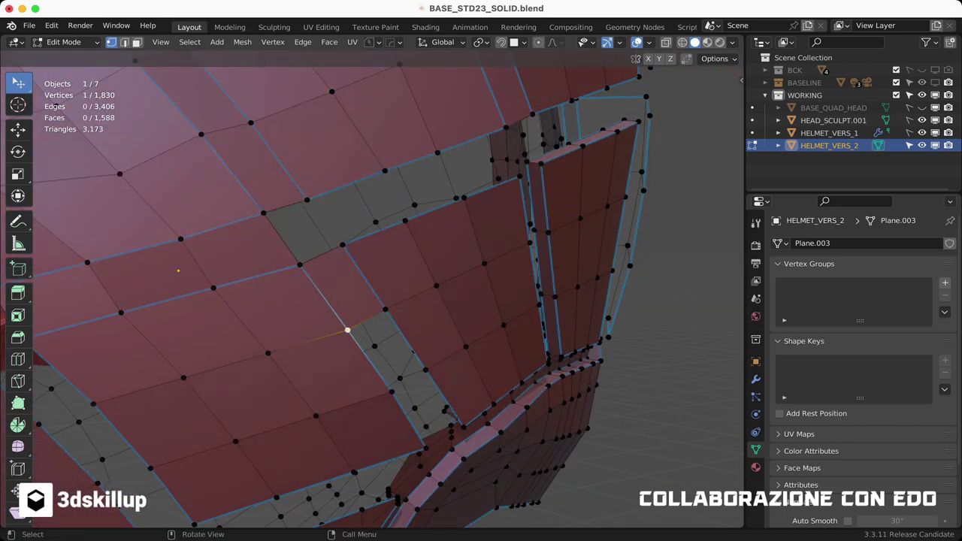
{"action": "key", "text": "f"}
{"action": "key", "text": "f"}
{"action": "key", "text": "f"}
Step: Delete the thin stray strip of geometry beside the gap
{"action": "middle_click_drag", "start_coordinate": [263, 212], "coordinate": [165, 161]}
{"action": "left_click", "coordinate": [301, 150], "text": "ctrl"}
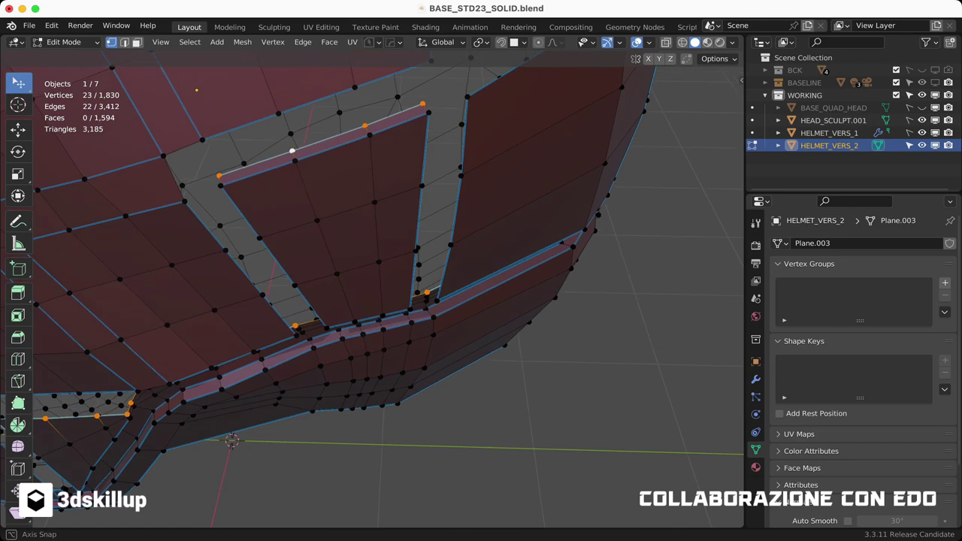
{"action": "middle_click_drag", "start_coordinate": [301, 150], "coordinate": [428, 307]}
{"action": "mouse_move", "coordinate": [223, 279]}
{"action": "middle_mouse_down"}
{"action": "mouse_move", "coordinate": [218, 157]}
{"action": "mouse_move", "coordinate": [238, 262]}
{"action": "middle_mouse_up"}
{"action": "left_click", "coordinate": [218, 157]}
{"action": "left_click", "coordinate": [288, 354], "text": "shift"}
{"action": "mouse_move", "coordinate": [288, 354]}
{"action": "middle_mouse_down"}
{"action": "mouse_move", "coordinate": [279, 396]}
{"action": "mouse_move", "coordinate": [288, 347]}
{"action": "mouse_move", "coordinate": [264, 364]}
{"action": "mouse_move", "coordinate": [400, 417]}
{"action": "mouse_move", "coordinate": [338, 378]}
{"action": "middle_mouse_up"}
{"action": "key", "text": "x"}
{"action": "left_click", "coordinate": [255, 375]}
Step: Fill faces along the next gaps between the plates
{"action": "key", "text": "1"}
{"action": "left_click", "coordinate": [287, 347]}
{"action": "key", "text": "f"}
{"action": "key", "text": "f"}
{"action": "key", "text": "f"}
{"action": "key", "text": "f"}
{"action": "key", "text": "f"}
{"action": "key", "text": "f"}
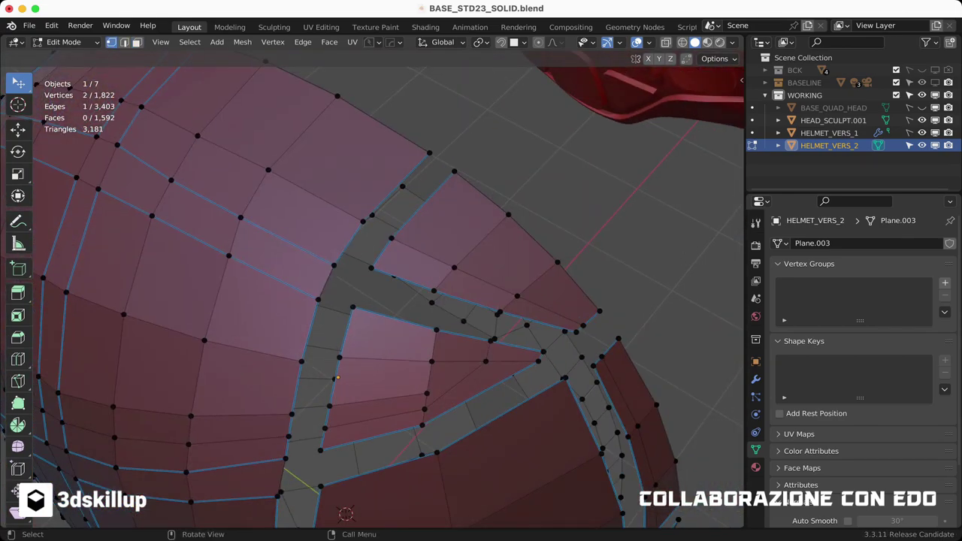
{"action": "key", "text": "f"}
{"action": "key", "text": "f"}
{"action": "key", "text": "f"}
{"action": "mouse_move", "coordinate": [337, 377]}
{"action": "middle_mouse_down"}
{"action": "mouse_move", "coordinate": [301, 496]}
{"action": "mouse_move", "coordinate": [308, 489]}
{"action": "middle_mouse_up"}
{"action": "key", "text": "f"}
{"action": "key", "text": "f"}
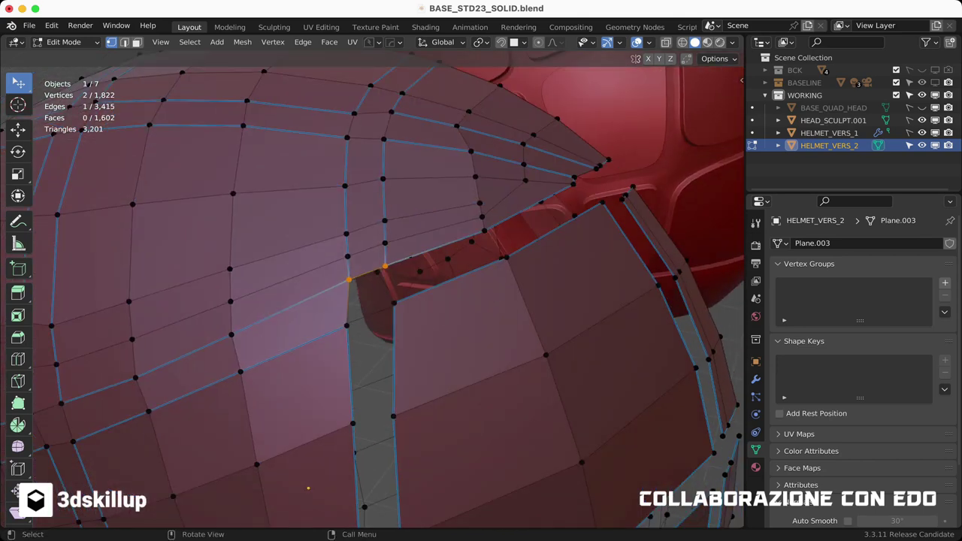
{"action": "key", "text": "f"}
{"action": "key", "text": "f"}
{"action": "key", "text": "f"}
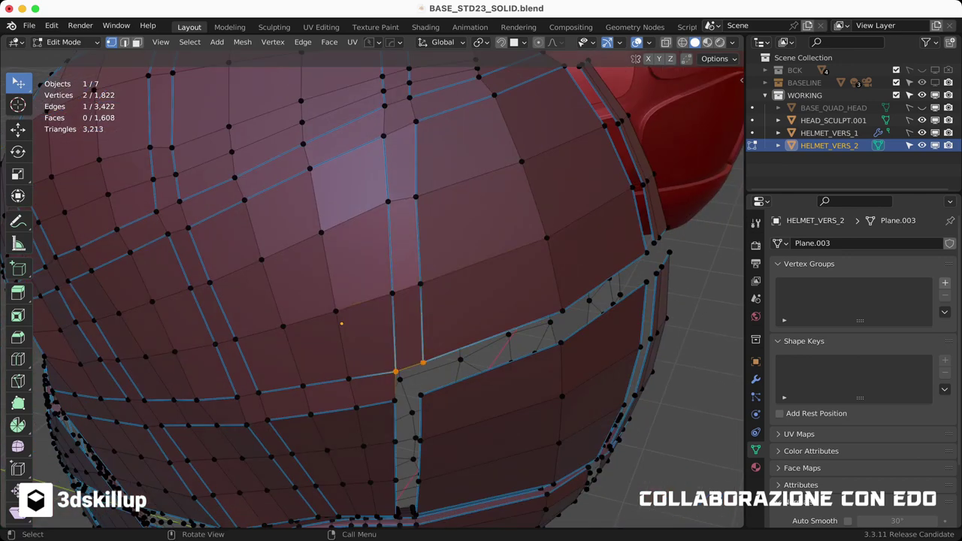
{"action": "mouse_move", "coordinate": [308, 489]}
{"action": "middle_mouse_down"}
{"action": "mouse_move", "coordinate": [289, 312]}
{"action": "mouse_move", "coordinate": [248, 379]}
{"action": "mouse_move", "coordinate": [293, 286]}
{"action": "mouse_move", "coordinate": [496, 308]}
{"action": "mouse_move", "coordinate": [400, 338]}
{"action": "middle_mouse_up"}
{"action": "key", "text": "f"}
{"action": "key", "text": "f"}
{"action": "key", "text": "f"}
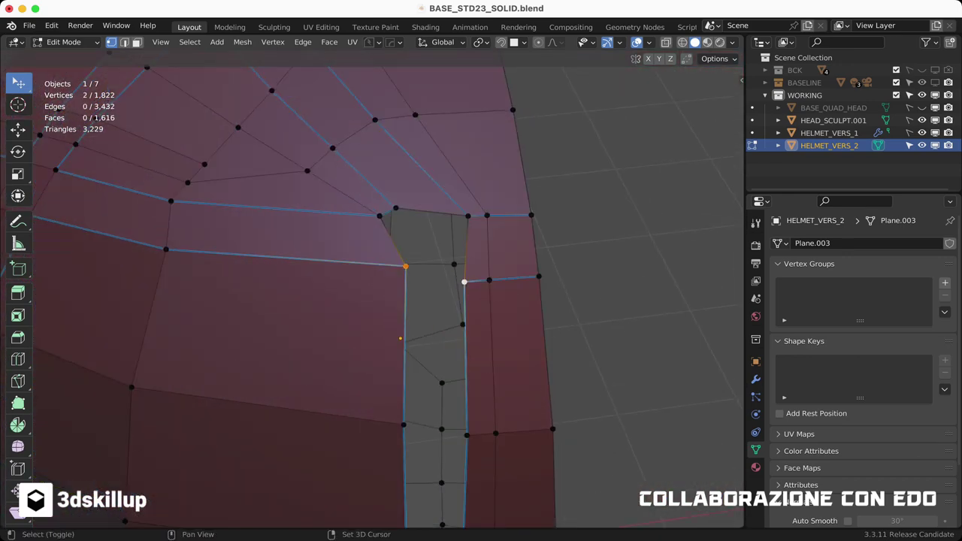
{"action": "key", "text": "f"}
{"action": "key", "text": "f"}
{"action": "mouse_move", "coordinate": [300, 376]}
{"action": "middle_mouse_down"}
{"action": "mouse_move", "coordinate": [187, 494]}
{"action": "mouse_move", "coordinate": [248, 466]}
{"action": "middle_mouse_up"}
{"action": "key", "text": "f"}
{"action": "key", "text": "f"}
{"action": "key", "text": "f"}
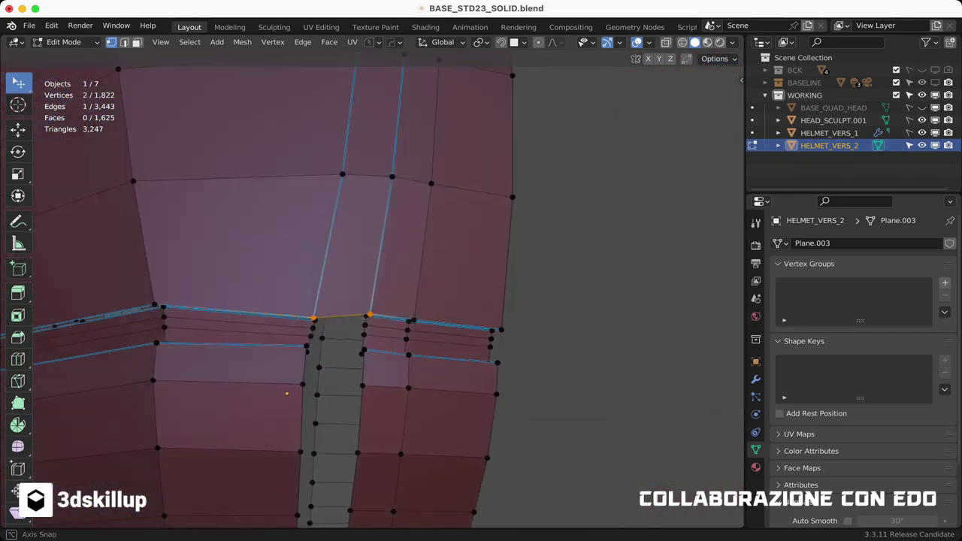
Step: Fill faces along the eye-hole rim
{"action": "scroll", "coordinate": [248, 466], "scroll_direction": "down", "scroll_amount": 5}
{"action": "scroll", "coordinate": [316, 500], "scroll_direction": "up", "scroll_amount": 5}
{"action": "scroll", "coordinate": [316, 500], "scroll_direction": "up", "scroll_amount": 3}
{"action": "mouse_move", "coordinate": [317, 451]}
{"action": "middle_mouse_down"}
{"action": "mouse_move", "coordinate": [328, 195]}
{"action": "mouse_move", "coordinate": [343, 118]}
{"action": "mouse_move", "coordinate": [226, 225]}
{"action": "mouse_move", "coordinate": [213, 288]}
{"action": "mouse_move", "coordinate": [226, 220]}
{"action": "middle_mouse_up"}
{"action": "left_click", "coordinate": [328, 186], "text": "shift"}
{"action": "key", "text": "f"}
{"action": "key", "text": "f"}
{"action": "key", "text": "f"}
{"action": "key", "text": "f"}
{"action": "key", "text": "f"}
{"action": "key", "text": "f"}
{"action": "key", "text": "f"}
{"action": "key", "text": "f"}
{"action": "key", "text": "f"}
{"action": "left_click", "coordinate": [213, 288], "text": "shift"}
{"action": "left_click", "coordinate": [226, 220]}
{"action": "key", "text": "f"}
{"action": "key", "text": "f"}
{"action": "mouse_move", "coordinate": [363, 433]}
{"action": "middle_mouse_down"}
{"action": "mouse_move", "coordinate": [636, 366]}
{"action": "mouse_move", "coordinate": [442, 372]}
{"action": "mouse_move", "coordinate": [375, 354]}
{"action": "mouse_move", "coordinate": [390, 376]}
{"action": "mouse_move", "coordinate": [466, 301]}
{"action": "mouse_move", "coordinate": [420, 346]}
{"action": "mouse_move", "coordinate": [406, 331]}
{"action": "mouse_move", "coordinate": [376, 361]}
{"action": "mouse_move", "coordinate": [316, 301]}
{"action": "middle_mouse_up"}
{"action": "key", "text": "f"}
{"action": "key", "text": "f"}
{"action": "key", "text": "f"}
{"action": "key", "text": "f"}
{"action": "key", "text": "f"}
{"action": "key", "text": "f"}
{"action": "key", "text": "f"}
{"action": "key", "text": "f"}
{"action": "key", "text": "f"}
{"action": "key", "text": "f"}
{"action": "key", "text": "f"}
{"action": "key", "text": "f"}
{"action": "key", "text": "f"}
{"action": "key", "text": "f"}
{"action": "key", "text": "f"}
{"action": "key", "text": "f"}
{"action": "key", "text": "f"}
{"action": "key", "text": "f"}
{"action": "key", "text": "f"}
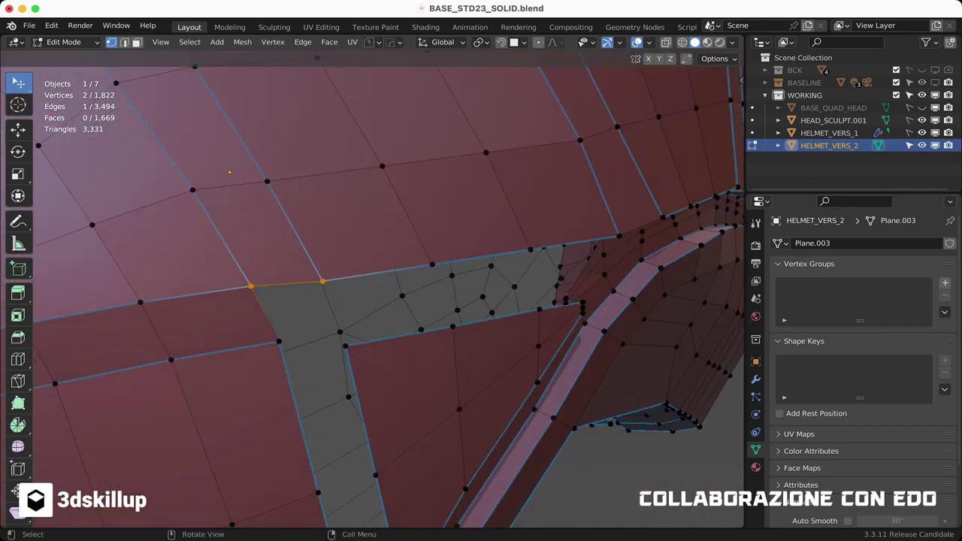
{"action": "mouse_move", "coordinate": [229, 172]}
{"action": "middle_mouse_down"}
{"action": "mouse_move", "coordinate": [338, 226]}
{"action": "mouse_move", "coordinate": [548, 279]}
{"action": "mouse_move", "coordinate": [526, 300]}
{"action": "mouse_move", "coordinate": [587, 369]}
{"action": "mouse_move", "coordinate": [366, 285]}
{"action": "mouse_move", "coordinate": [341, 340]}
{"action": "middle_mouse_up"}
{"action": "key", "text": "f"}
{"action": "key", "text": "f"}
{"action": "key", "text": "f"}
{"action": "key", "text": "f"}
{"action": "key", "text": "f"}
{"action": "key", "text": "f"}
{"action": "key", "text": "f"}
{"action": "key", "text": "f"}
{"action": "key", "text": "f"}
{"action": "key", "text": "f"}
Step: Fill strips of faces along the rim and close a small hole with one face
{"action": "left_click", "coordinate": [262, 348]}
{"action": "left_click", "coordinate": [341, 341], "text": "shift"}
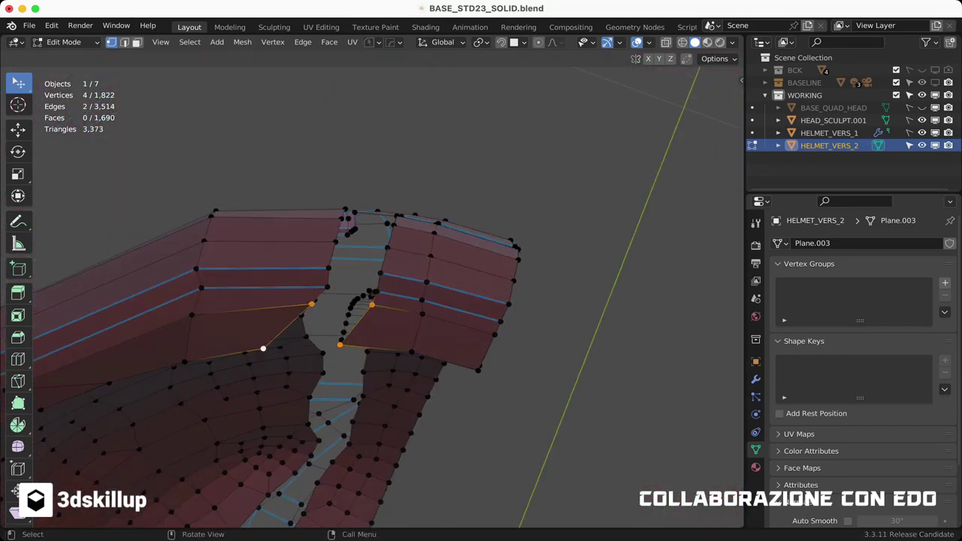
{"action": "scroll", "coordinate": [348, 225], "scroll_direction": "up", "scroll_amount": 5}
{"action": "scroll", "coordinate": [371, 204], "scroll_direction": "up", "scroll_amount": 3}
{"action": "key", "text": "f"}
{"action": "key", "text": "f"}
{"action": "key", "text": "f"}
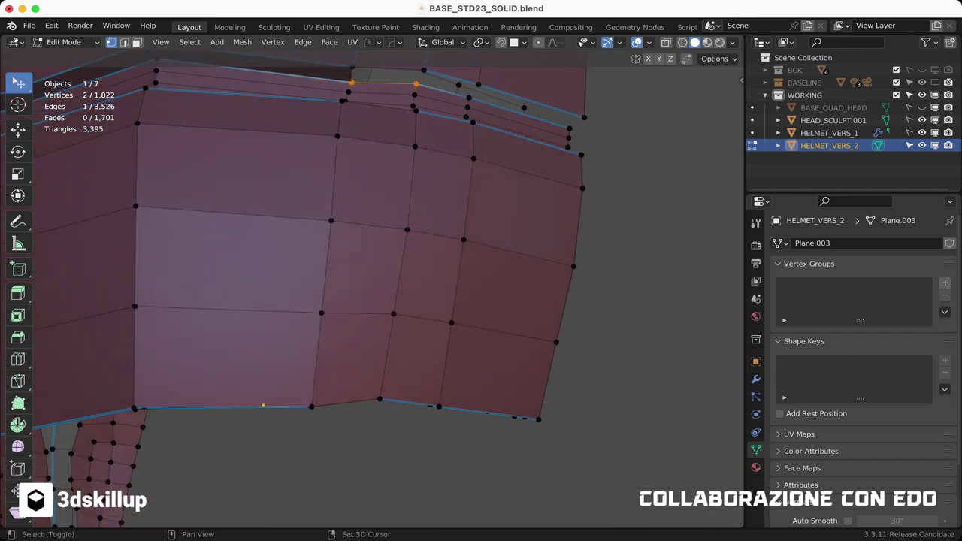
{"action": "middle_click_drag", "start_coordinate": [286, 279], "coordinate": [451, 226], "text": "shift"}
{"action": "left_click", "coordinate": [626, 310], "text": "shift"}
{"action": "key", "text": "f"}
{"action": "scroll", "coordinate": [371, 301], "scroll_direction": "down", "scroll_amount": 6}
{"action": "middle_click_drag", "start_coordinate": [371, 301], "coordinate": [315, 285]}
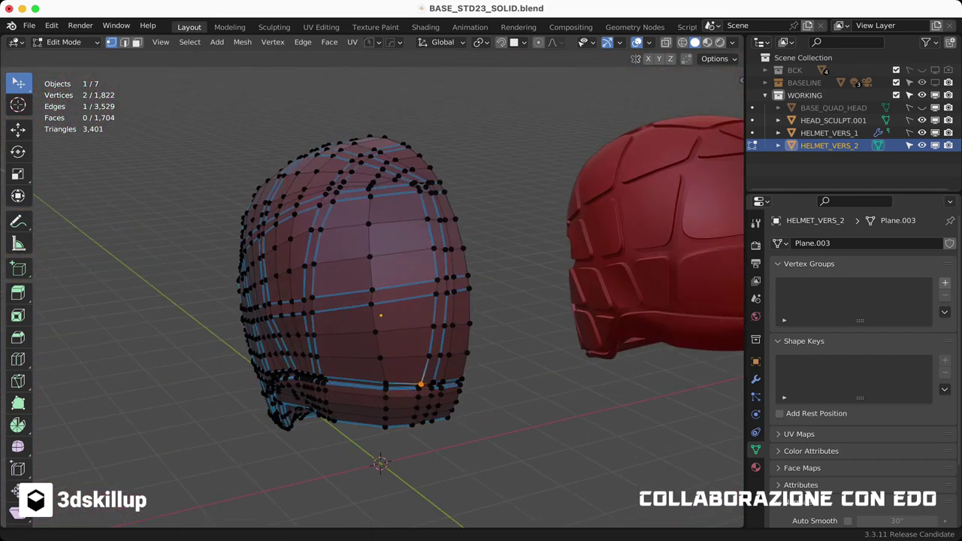
{"action": "scroll", "coordinate": [371, 301], "scroll_direction": "up", "scroll_amount": 6}
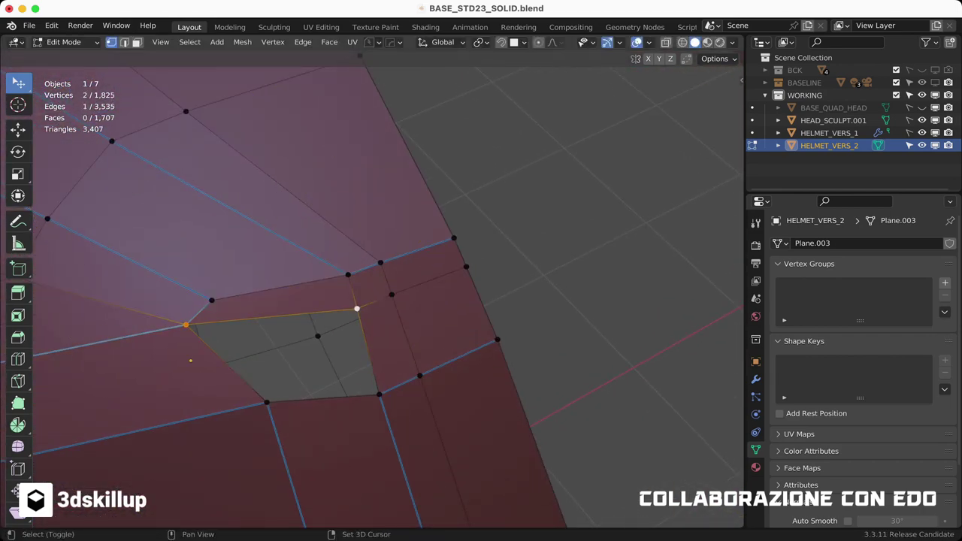
{"action": "key", "text": "f"}
Step: Fill the remaining strip of faces along the rim
{"action": "scroll", "coordinate": [371, 301], "scroll_direction": "down", "scroll_amount": 5}
{"action": "mouse_move", "coordinate": [372, 301]}
{"action": "middle_mouse_down"}
{"action": "mouse_move", "coordinate": [300, 270]}
{"action": "mouse_move", "coordinate": [345, 285]}
{"action": "mouse_move", "coordinate": [323, 278]}
{"action": "middle_mouse_up"}
{"action": "left_click", "coordinate": [273, 466]}
{"action": "left_click", "coordinate": [316, 462], "text": "shift"}
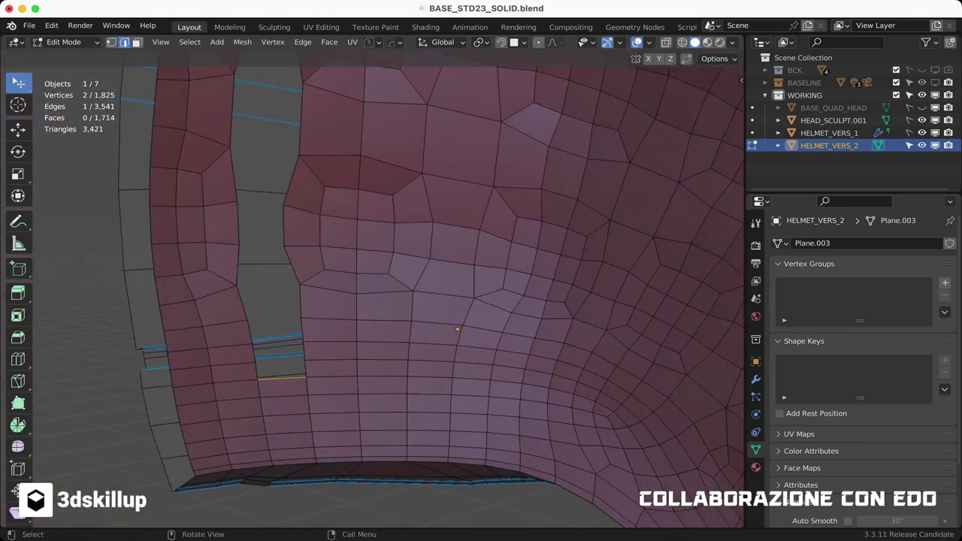
{"action": "key", "text": "f"}
{"action": "scroll", "coordinate": [372, 301], "scroll_direction": "down", "scroll_amount": 4}
{"action": "mouse_move", "coordinate": [371, 301]}
{"action": "middle_mouse_down"}
{"action": "mouse_move", "coordinate": [346, 286]}
{"action": "mouse_move", "coordinate": [421, 293]}
{"action": "mouse_move", "coordinate": [466, 256]}
{"action": "mouse_move", "coordinate": [526, 255]}
{"action": "middle_mouse_up"}
{"action": "scroll", "coordinate": [371, 300], "scroll_direction": "up", "scroll_amount": 5}
{"action": "scroll", "coordinate": [371, 301], "scroll_direction": "down", "scroll_amount": 4}
Step: Select two rim vertices and fill the last hole with a face
{"action": "key", "text": "a"}
{"action": "right_click", "coordinate": [258, 308]}
{"action": "key", "text": "Escape"}
{"action": "scroll", "coordinate": [371, 300], "scroll_direction": "up", "scroll_amount": 4}
{"action": "key", "text": "alt+a"}
{"action": "left_click", "coordinate": [248, 282]}
{"action": "left_click", "coordinate": [226, 354], "text": "shift"}
{"action": "key", "text": "x"}
{"action": "key", "text": "f"}
{"action": "scroll", "coordinate": [371, 301], "scroll_direction": "down", "scroll_amount": 5}
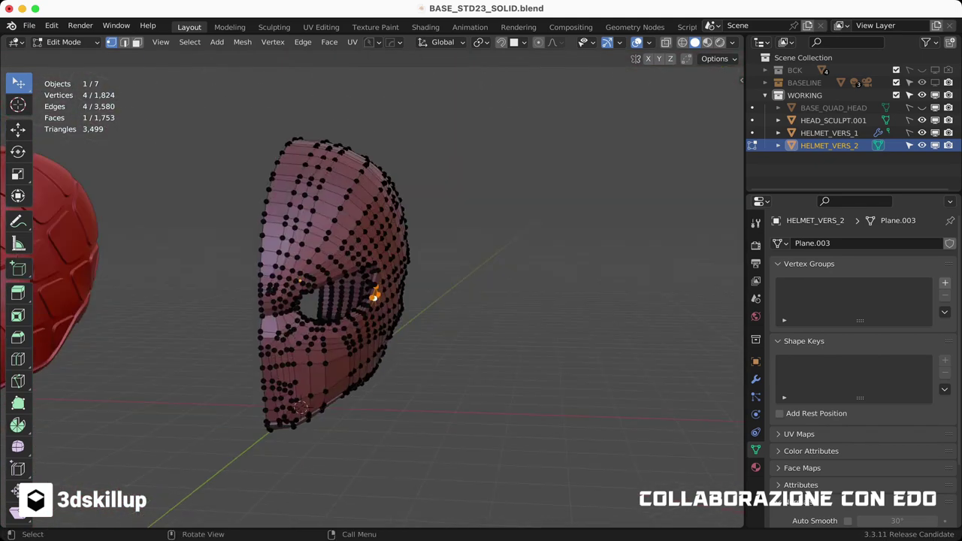
Step: Recalculate the mask's normals outward, checking them with the face orientation overlay
{"action": "key", "text": "alt+n"}
{"action": "left_click", "coordinate": [541, 178]}
{"action": "left_click", "coordinate": [649, 42]}
{"action": "left_click", "coordinate": [569, 277]}
{"action": "key", "text": "KP_1"}
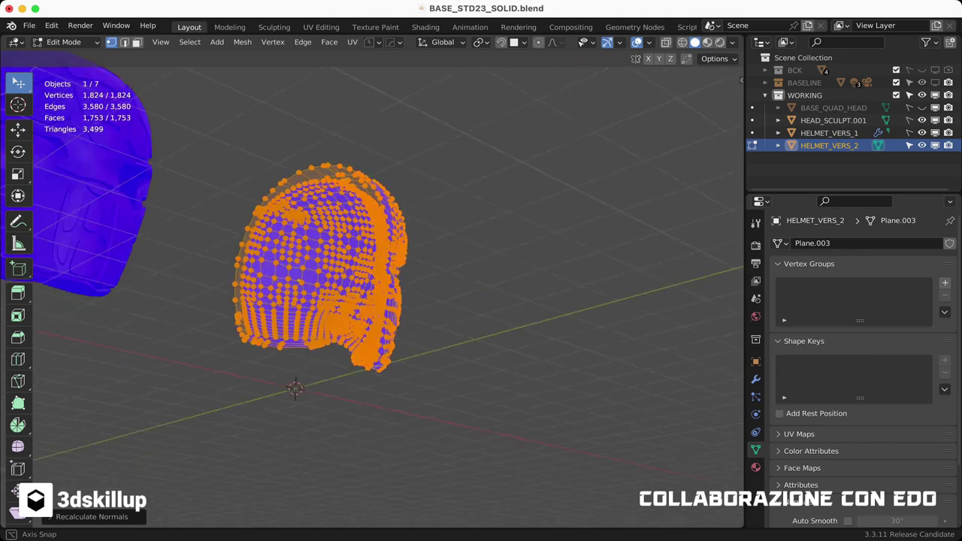
{"action": "key", "text": "Tab"}
{"action": "left_click", "coordinate": [373, 189]}
{"action": "left_click", "coordinate": [648, 42]}
{"action": "left_click", "coordinate": [571, 326]}
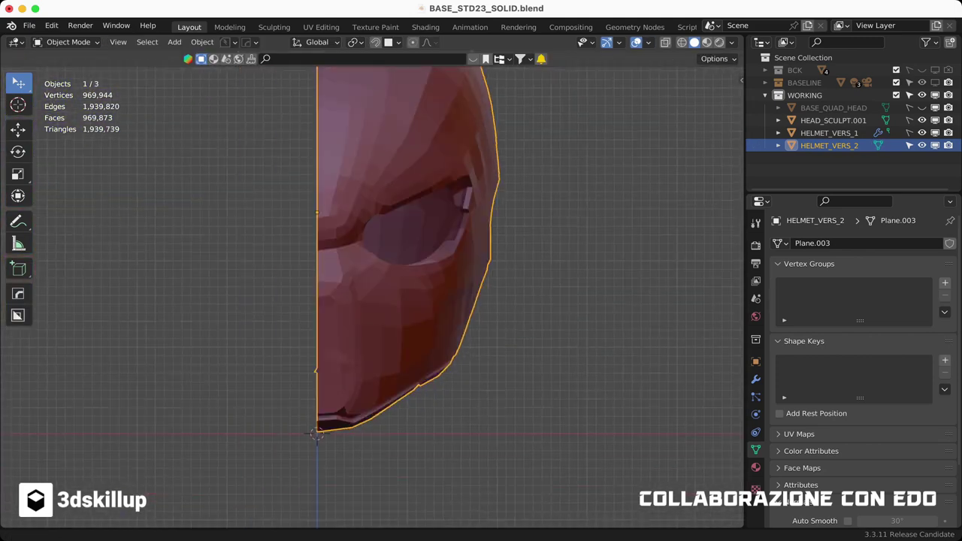
Step: Delete a stray vertex and mirror the half mask across its centre line
{"action": "key", "text": "Tab"}
{"action": "key", "text": "x"}
{"action": "left_click", "coordinate": [214, 378]}
{"action": "key", "text": "Tab"}
{"action": "scroll", "coordinate": [391, 248], "scroll_direction": "down", "scroll_amount": 2}
{"action": "key", "text": "alt+x"}
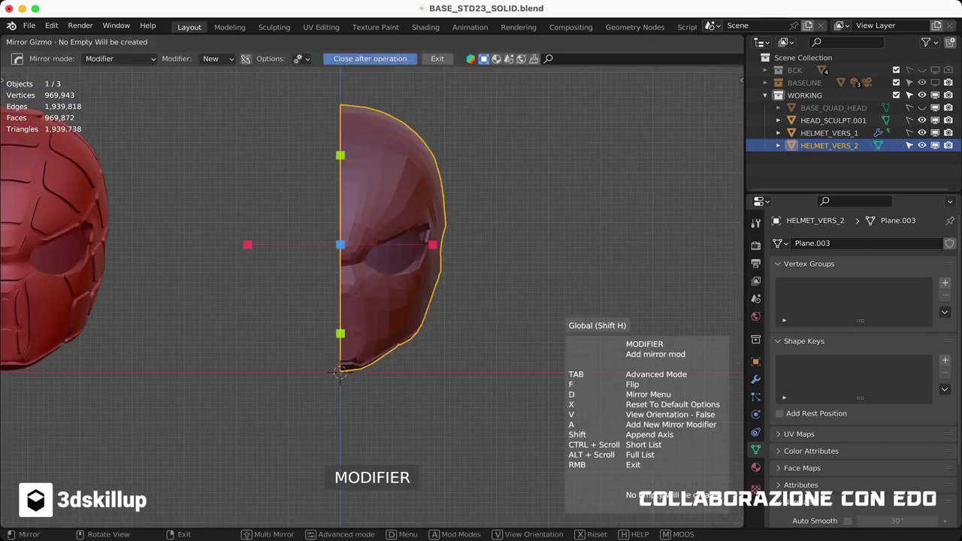
{"action": "key", "text": "a"}
{"action": "middle_click_drag", "start_coordinate": [339, 373], "coordinate": [341, 394]}
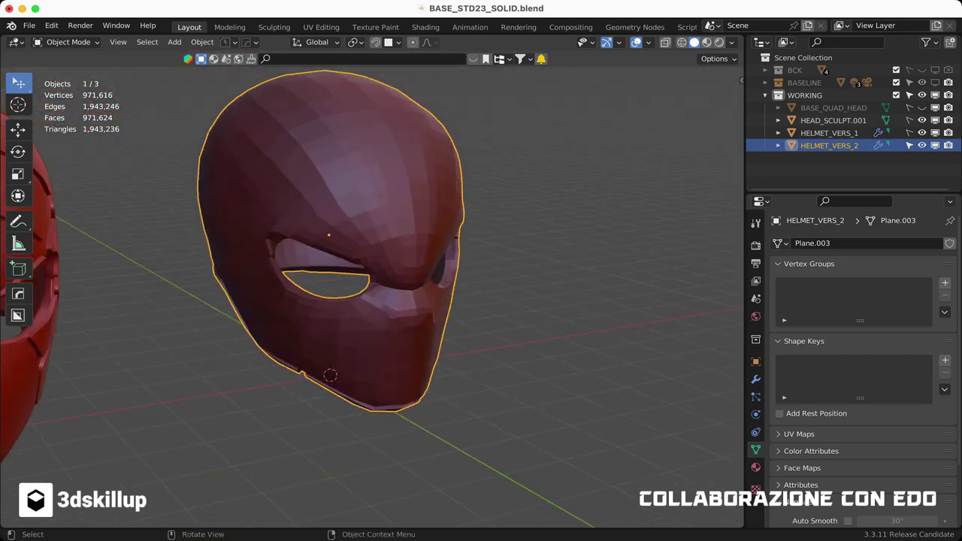
Step: Add a level-2 Subdivision Surface modifier to smooth the mask
{"action": "left_click", "coordinate": [755, 378]}
{"action": "left_click", "coordinate": [795, 243]}
{"action": "left_click", "coordinate": [709, 471]}
{"action": "scroll", "coordinate": [308, 483], "scroll_direction": "up", "scroll_amount": 3}
Step: Nudge a vertex near the eye opening, then undo the accidental helmet duplicate
{"action": "mouse_move", "coordinate": [308, 483]}
{"action": "middle_mouse_down"}
{"action": "mouse_move", "coordinate": [366, 147]}
{"action": "mouse_move", "coordinate": [373, 241]}
{"action": "mouse_move", "coordinate": [356, 244]}
{"action": "middle_mouse_up"}
{"action": "key", "text": "Tab"}
{"action": "left_click", "coordinate": [356, 170]}
{"action": "left_click", "coordinate": [365, 153]}
{"action": "key", "text": "1"}
{"action": "left_click", "coordinate": [357, 243], "text": "shift"}
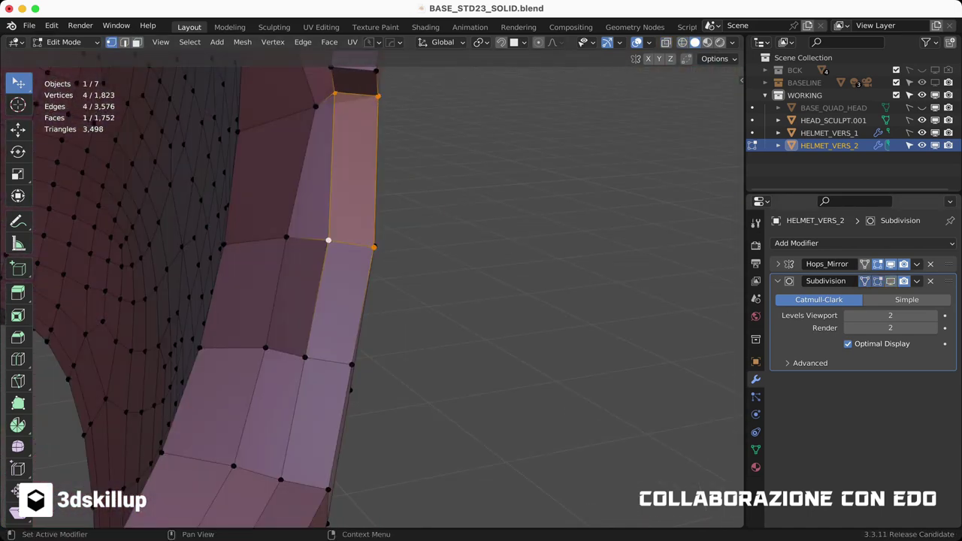
{"action": "scroll", "coordinate": [357, 244], "scroll_direction": "down", "scroll_amount": 8}
{"action": "key", "text": "Tab"}
{"action": "left_click", "coordinate": [278, 223]}
{"action": "middle_click_drag", "start_coordinate": [277, 222], "coordinate": [353, 285]}
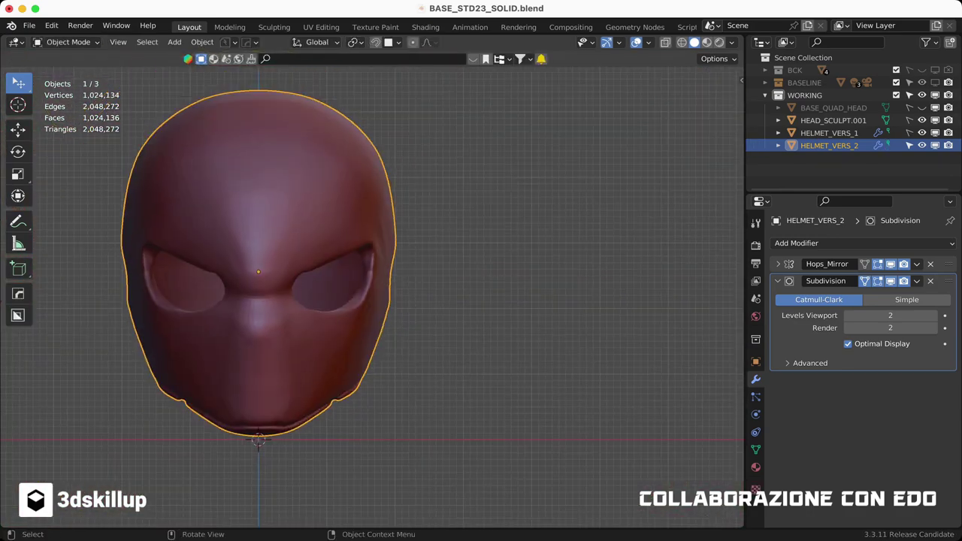
{"action": "key", "text": "ctrl+z"}
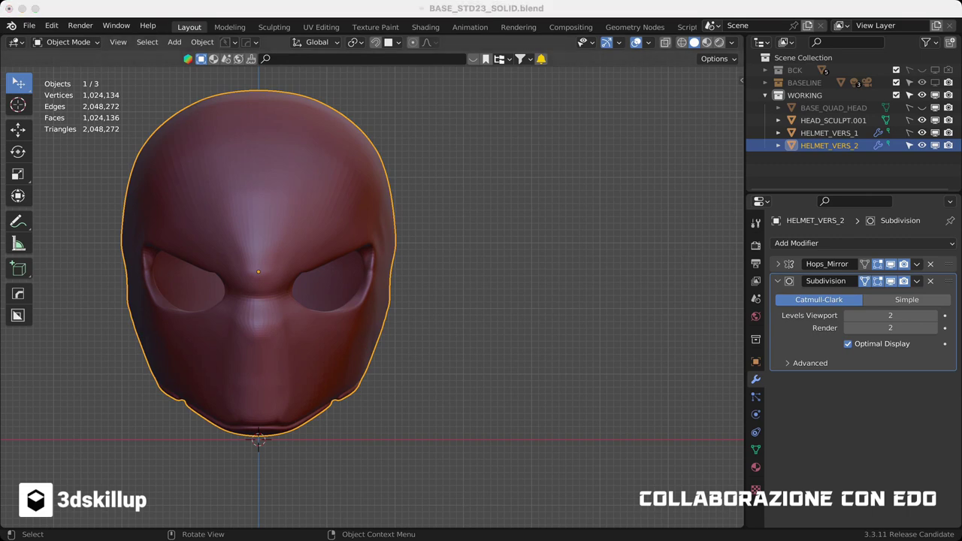
{"action": "key", "text": "ctrl+z"}
Step: In Edit Mode, extend the edge path over the helmet top toward the eye opening
{"action": "key", "text": "Tab"}
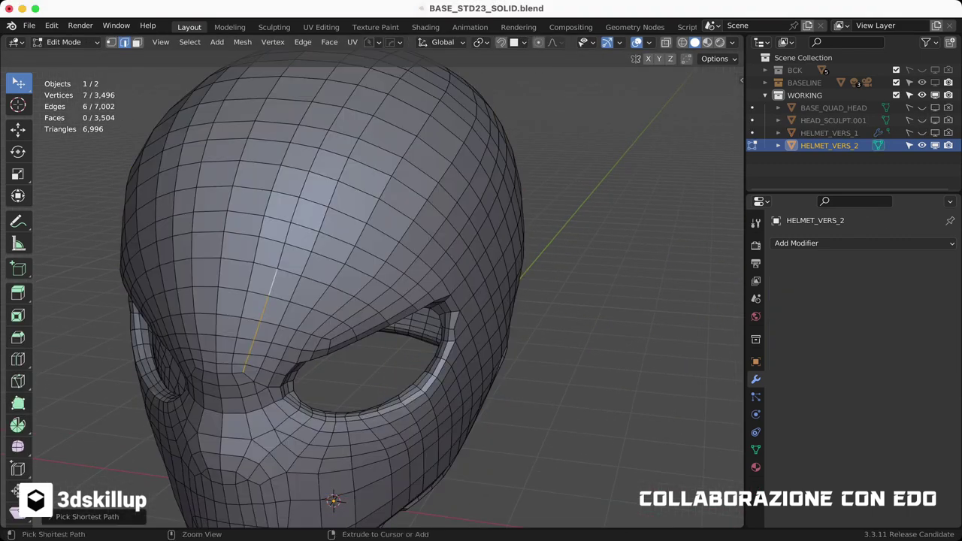
{"action": "middle_click_drag", "start_coordinate": [375, 300], "coordinate": [391, 225]}
{"action": "left_click", "coordinate": [459, 438], "text": "ctrl"}
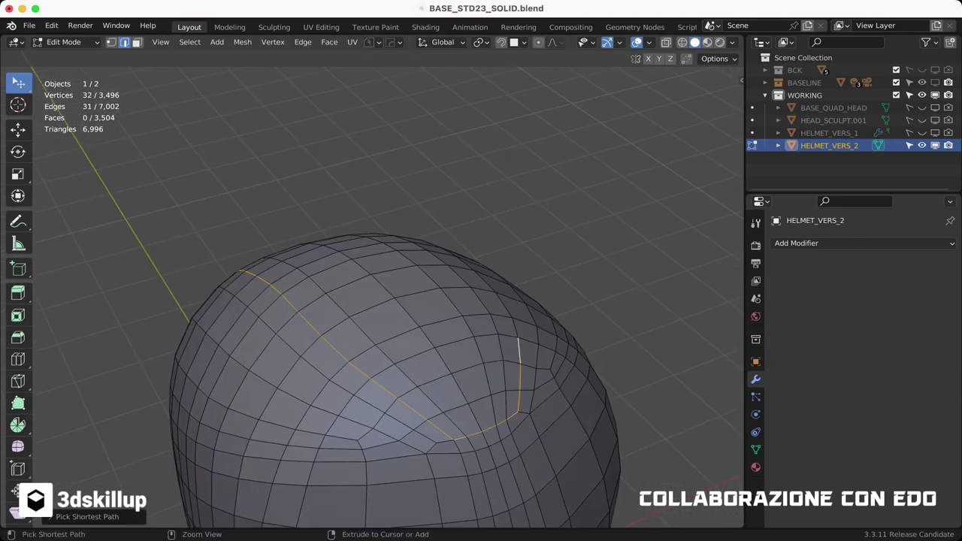
{"action": "middle_click_drag", "start_coordinate": [376, 301], "coordinate": [390, 187]}
{"action": "left_click", "coordinate": [603, 387], "text": "ctrl"}
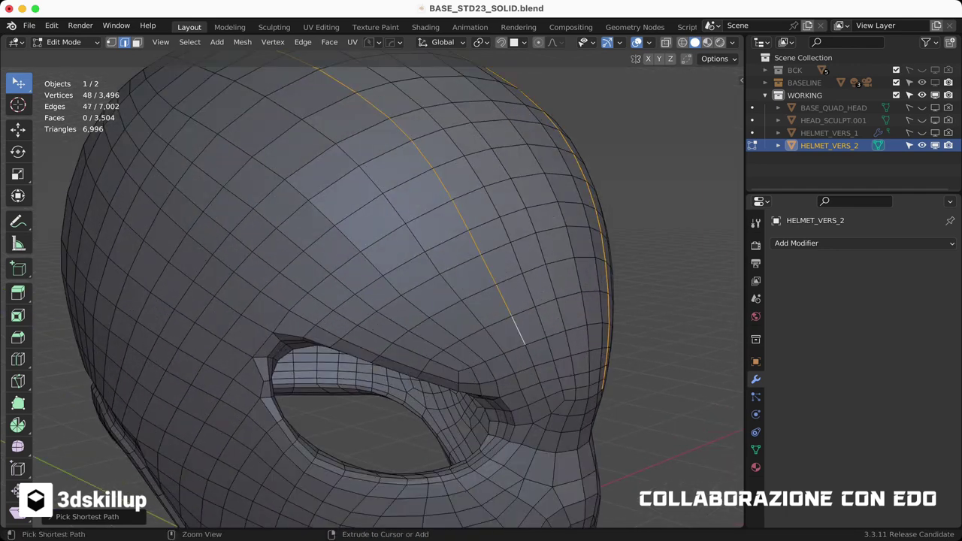
Step: From the front view, box-select the mask's left half and delete its vertices
{"action": "key", "text": "KP_1"}
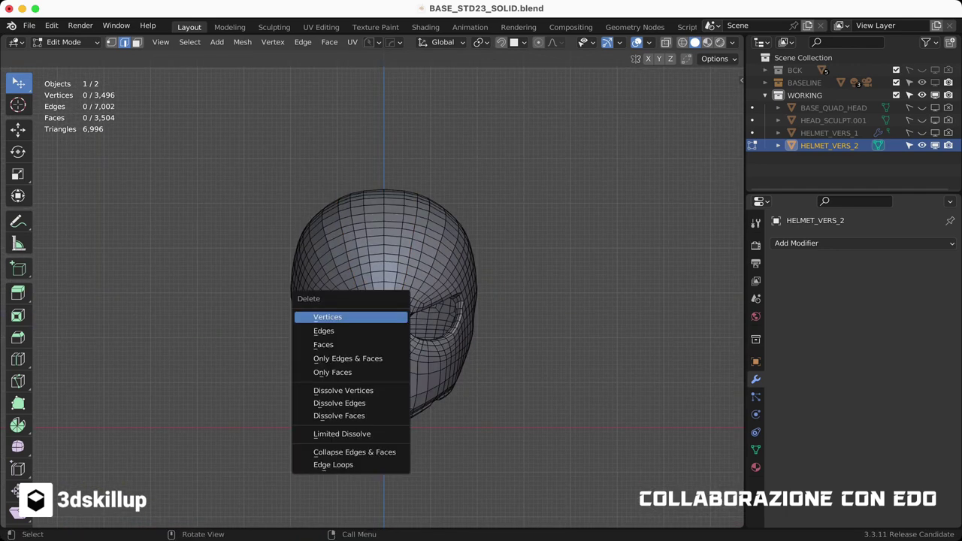
{"action": "left_click_drag", "start_coordinate": [230, 145], "coordinate": [380, 462]}
{"action": "key", "text": "x"}
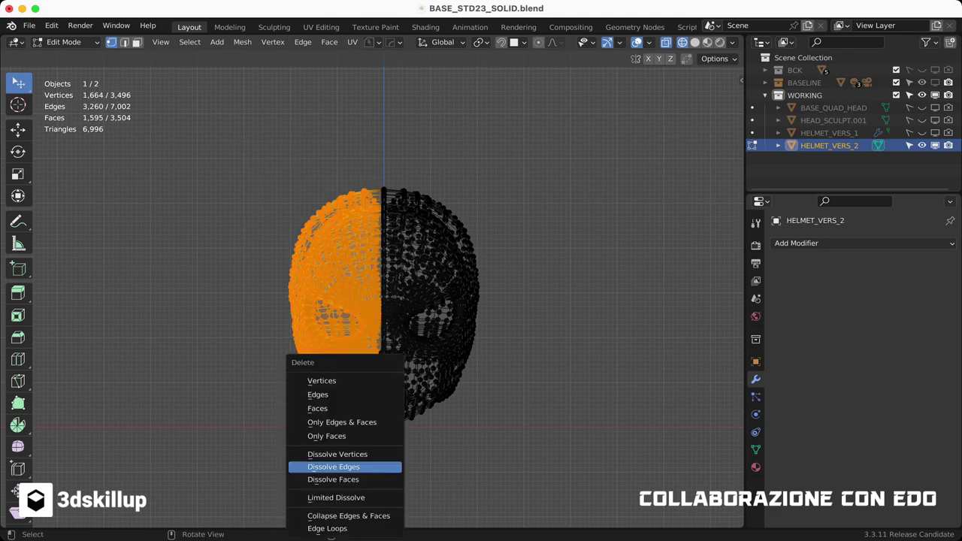
{"action": "left_click", "coordinate": [318, 378]}
Step: In Object Mode, add a Hops mirror on X with bisect and clipping
{"action": "middle_click_drag", "start_coordinate": [379, 375], "coordinate": [451, 338]}
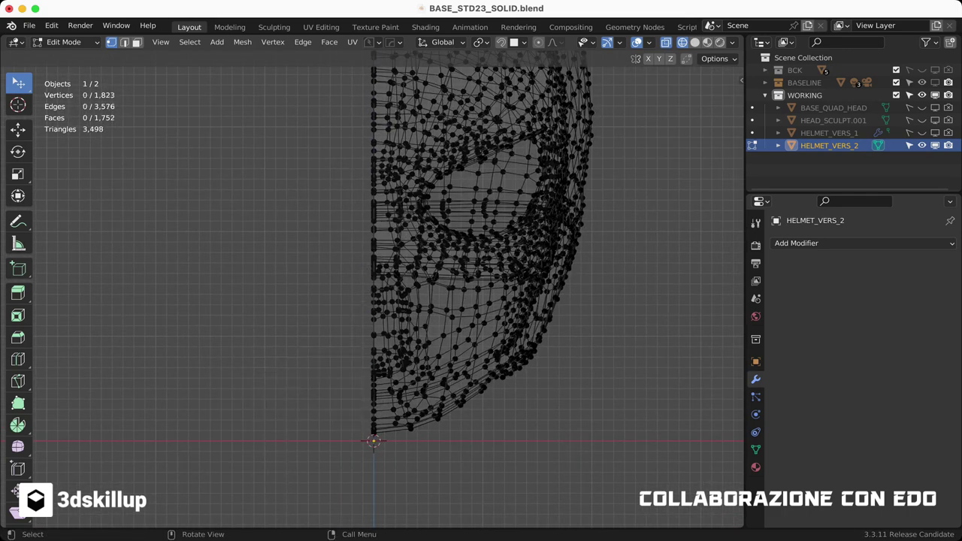
{"action": "middle_click_drag", "start_coordinate": [376, 338], "coordinate": [368, 316]}
{"action": "key", "text": "ctrl+Tab"}
{"action": "left_click", "coordinate": [462, 240]}
{"action": "middle_click_drag", "start_coordinate": [461, 241], "coordinate": [421, 248]}
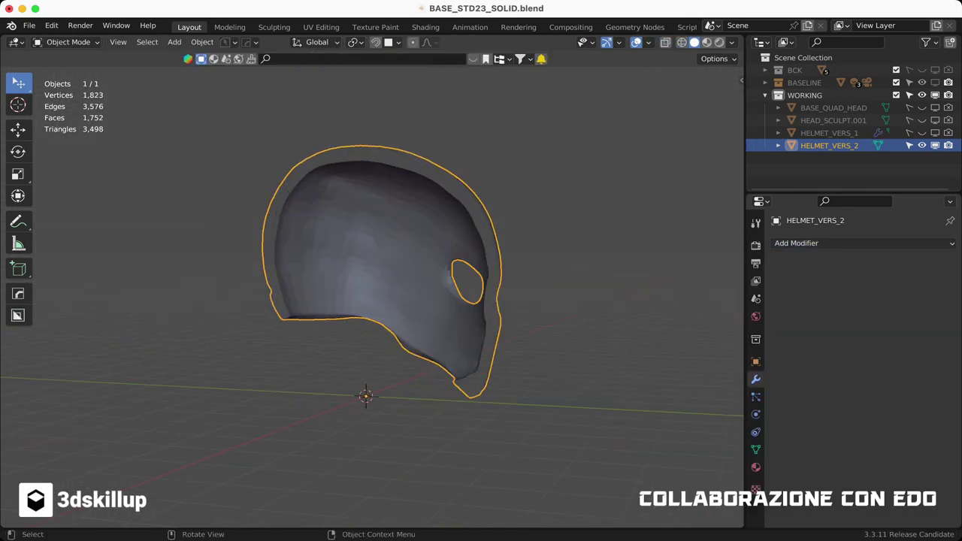
{"action": "key", "text": "KP_1"}
{"action": "key", "text": "alt+x"}
{"action": "left_click", "coordinate": [232, 461]}
{"action": "left_click", "coordinate": [68, 42]}
Step: Back in Edit Mode, select an edge path over the top of the head
{"action": "left_click", "coordinate": [64, 67]}
{"action": "scroll", "coordinate": [376, 263], "scroll_direction": "up", "scroll_amount": 5}
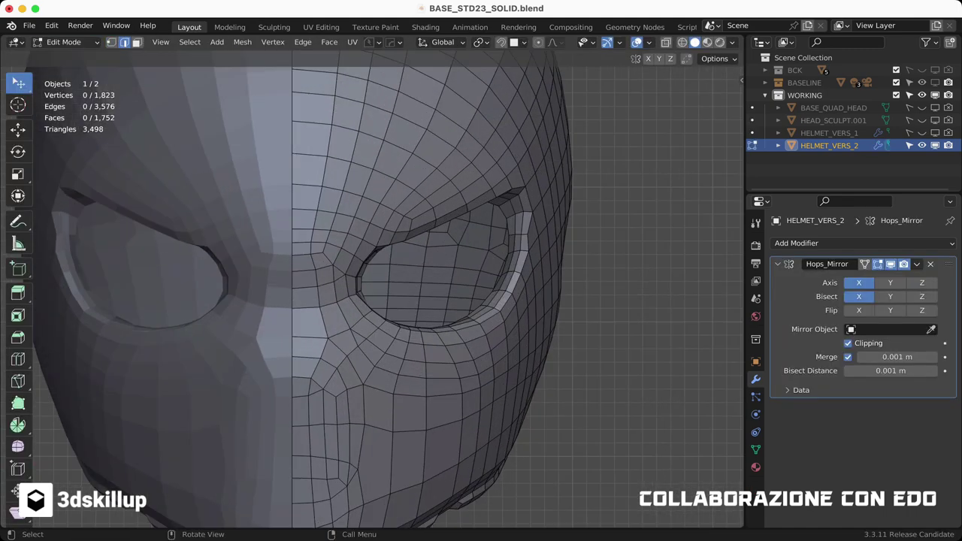
{"action": "middle_click_drag", "start_coordinate": [376, 301], "coordinate": [421, 286]}
{"action": "middle_click_drag", "start_coordinate": [376, 263], "coordinate": [376, 414]}
{"action": "left_click", "coordinate": [601, 210], "text": "ctrl"}
{"action": "mouse_move", "coordinate": [376, 300]}
{"action": "middle_mouse_down"}
{"action": "mouse_move", "coordinate": [391, 248]}
{"action": "mouse_move", "coordinate": [421, 225]}
{"action": "middle_mouse_up"}
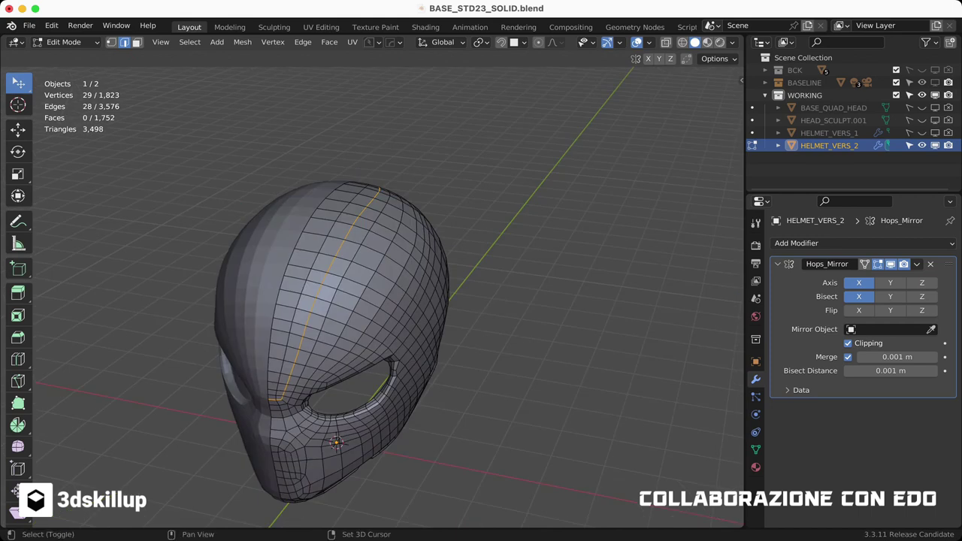
Step: Show the mesh's vertex groups and restart the selection from a single front edge
{"action": "left_click", "coordinate": [756, 450]}
{"action": "key", "text": "KP_1"}
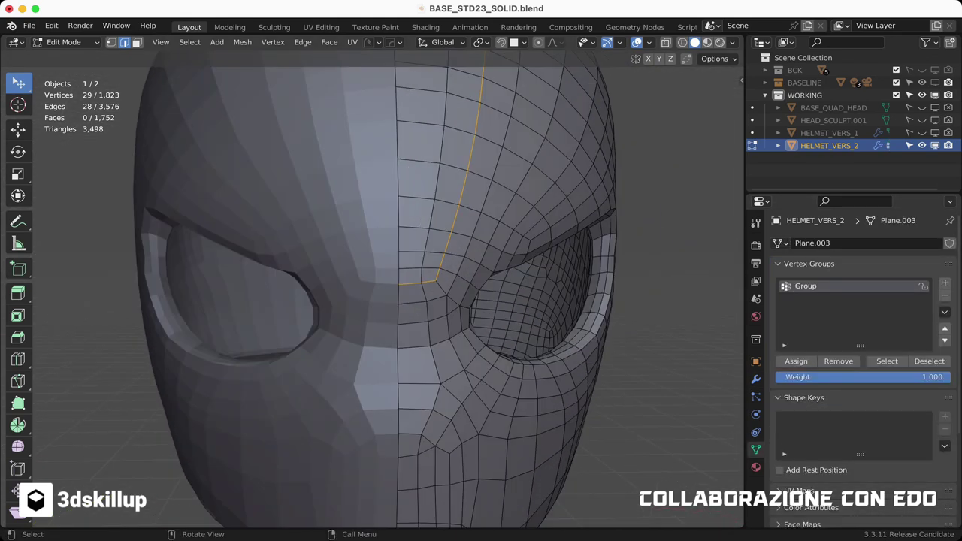
{"action": "mouse_move", "coordinate": [405, 300]}
{"action": "middle_mouse_down"}
{"action": "mouse_move", "coordinate": [360, 301]}
{"action": "mouse_move", "coordinate": [406, 301]}
{"action": "middle_mouse_up"}
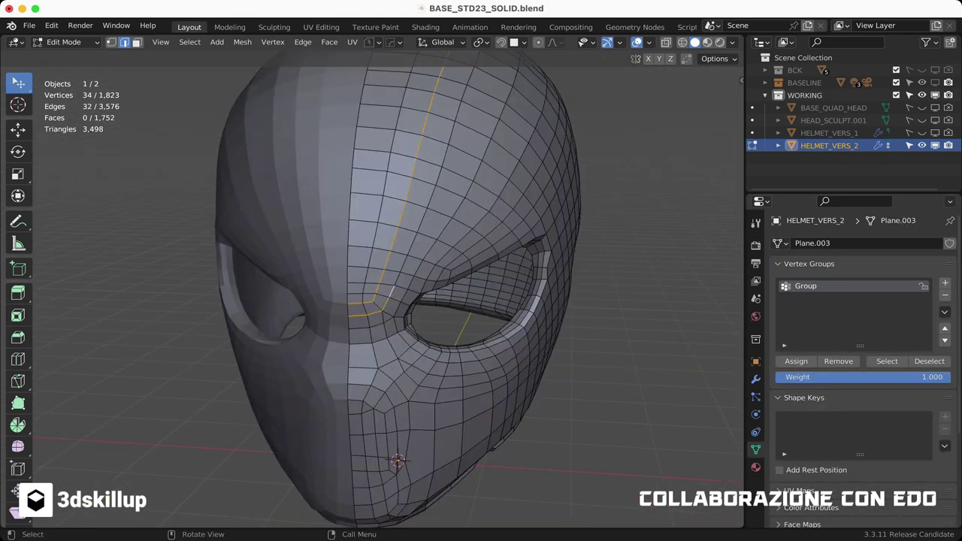
{"action": "key", "text": "a"}
{"action": "left_click", "coordinate": [374, 317]}
{"action": "key", "text": "KP_1"}
Step: Extend the edge path over the head to the eye opening and name the new vertex group 'cut'
{"action": "left_click", "coordinate": [353, 91], "text": "ctrl"}
{"action": "mouse_move", "coordinate": [472, 429]}
{"action": "middle_mouse_down"}
{"action": "mouse_move", "coordinate": [400, 369]}
{"action": "mouse_move", "coordinate": [386, 382]}
{"action": "middle_mouse_up"}
{"action": "left_click", "coordinate": [585, 136], "text": "ctrl"}
{"action": "middle_click_drag", "start_coordinate": [585, 137], "coordinate": [481, 226]}
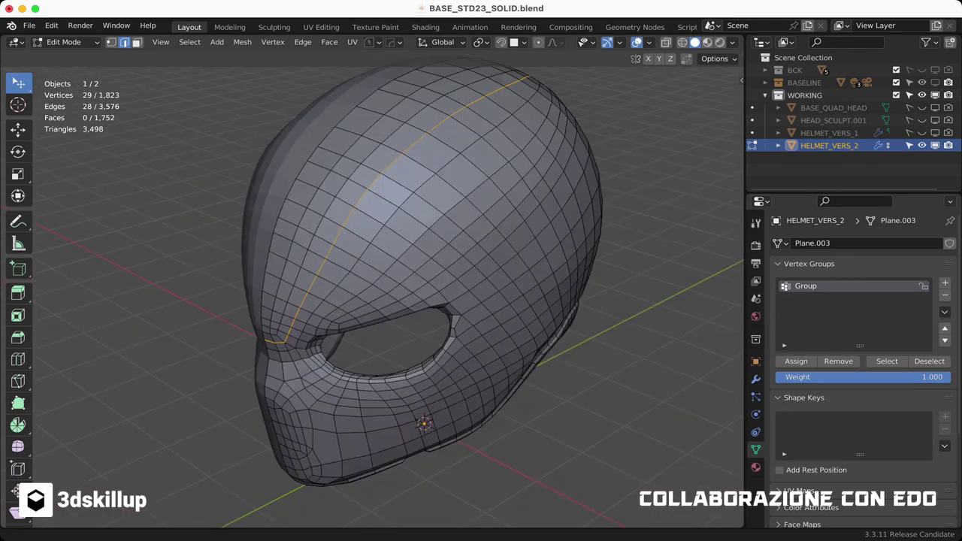
{"action": "double_click", "coordinate": [806, 286]}
{"action": "type", "text": "cut"}
Step: Add shortest edge paths along the side and around the back of the helmet
{"action": "middle_click_drag", "start_coordinate": [481, 301], "coordinate": [421, 301]}
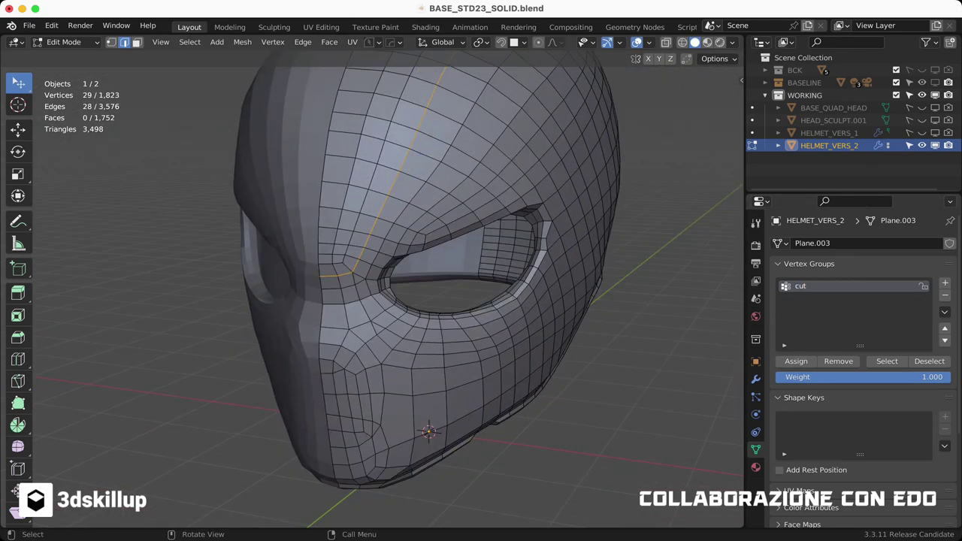
{"action": "middle_click_drag", "start_coordinate": [480, 300], "coordinate": [421, 316]}
{"action": "left_click", "coordinate": [435, 163], "text": "ctrl"}
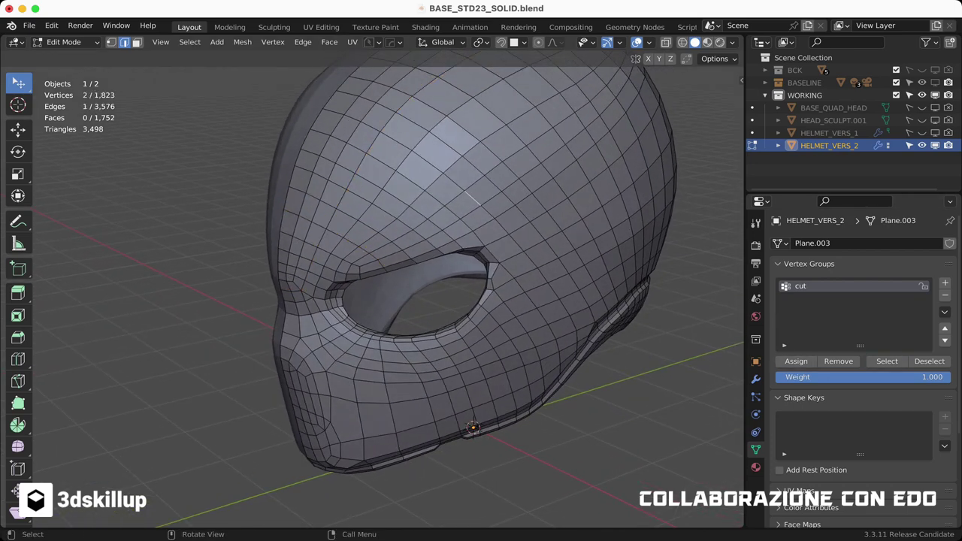
{"action": "left_click", "coordinate": [572, 342], "text": "alt"}
{"action": "middle_click_drag", "start_coordinate": [573, 342], "coordinate": [282, 153]}
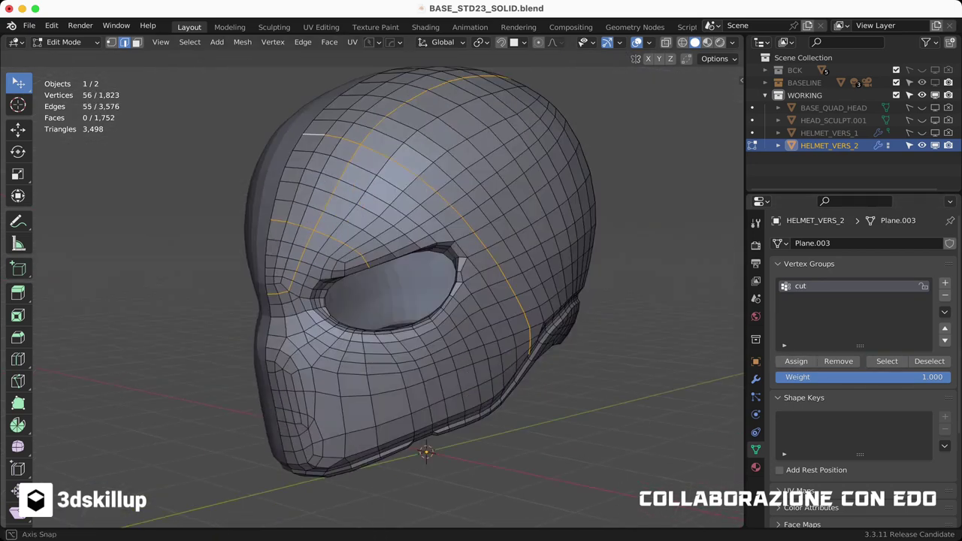
{"action": "middle_click_drag", "start_coordinate": [442, 229], "coordinate": [375, 187]}
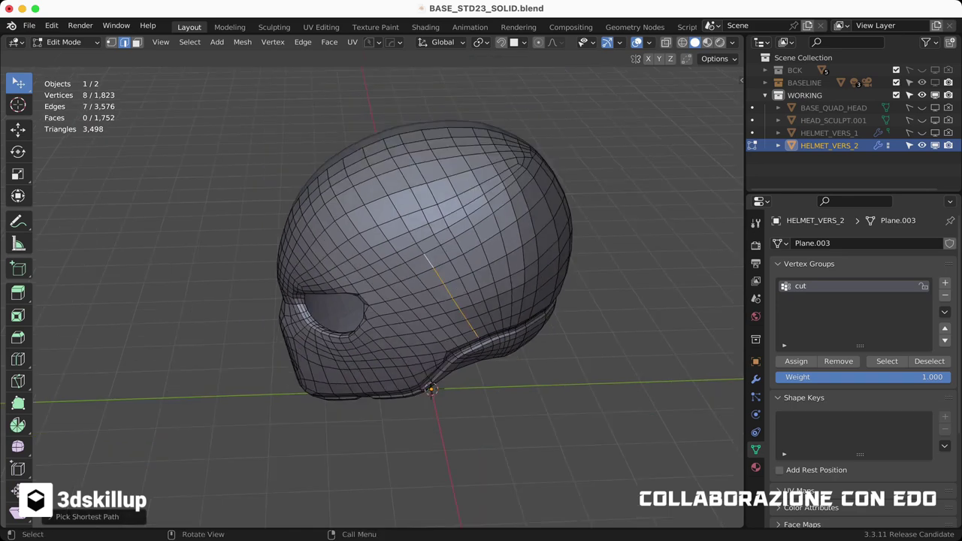
{"action": "left_click", "coordinate": [352, 143], "text": "ctrl"}
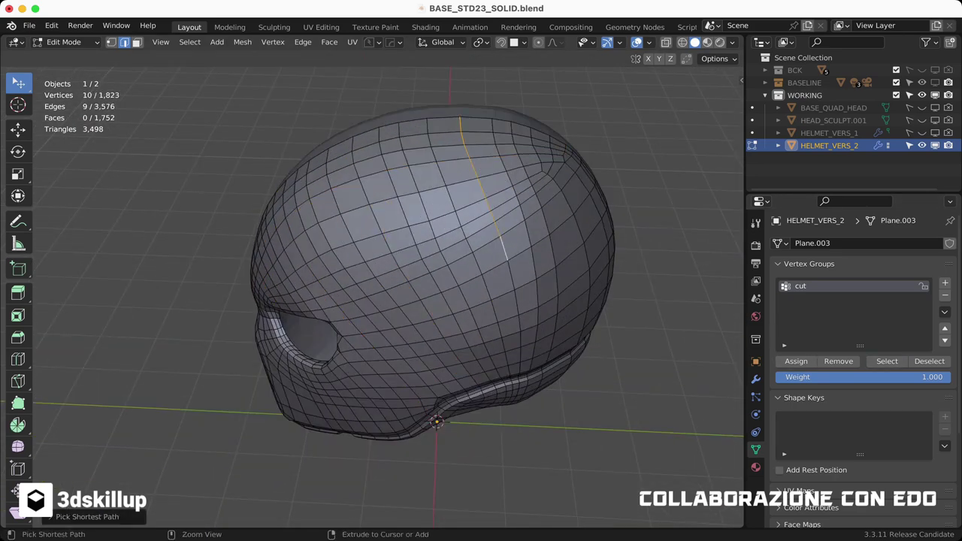
{"action": "left_click", "coordinate": [286, 316], "text": "ctrl"}
{"action": "middle_click_drag", "start_coordinate": [286, 316], "coordinate": [391, 353]}
Step: Add edge paths near the eye and down the cheek, then select the 'cut' group's edges
{"action": "scroll", "coordinate": [361, 300], "scroll_direction": "up", "scroll_amount": 2}
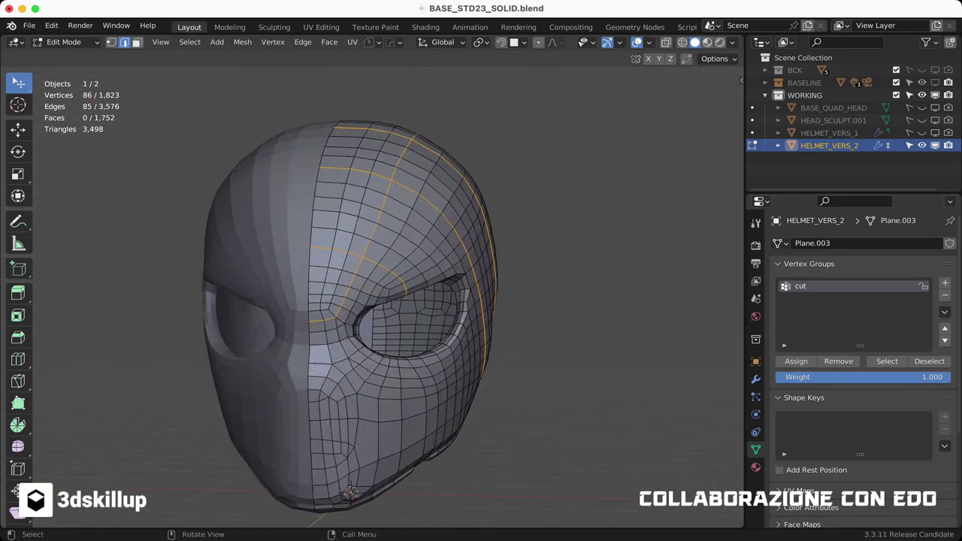
{"action": "scroll", "coordinate": [361, 301], "scroll_direction": "up", "scroll_amount": 2}
{"action": "scroll", "coordinate": [361, 301], "scroll_direction": "up", "scroll_amount": 1}
{"action": "left_click", "coordinate": [308, 380], "text": "ctrl"}
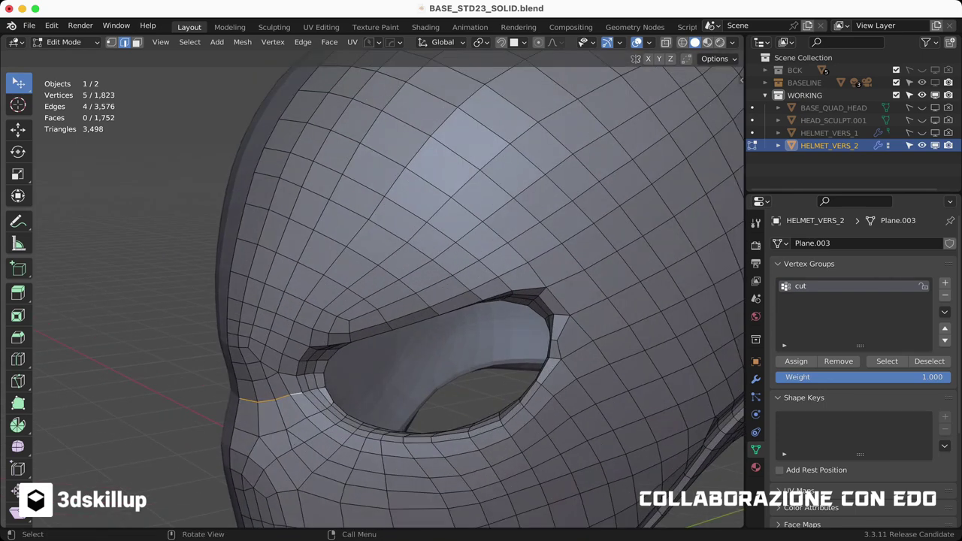
{"action": "scroll", "coordinate": [466, 300], "scroll_direction": "down", "scroll_amount": 2}
{"action": "middle_click_drag", "start_coordinate": [466, 338], "coordinate": [435, 263]}
{"action": "mouse_move", "coordinate": [451, 301]}
{"action": "middle_mouse_down"}
{"action": "mouse_move", "coordinate": [466, 338]}
{"action": "mouse_move", "coordinate": [451, 263]}
{"action": "middle_mouse_up"}
{"action": "left_click", "coordinate": [451, 337], "text": "ctrl"}
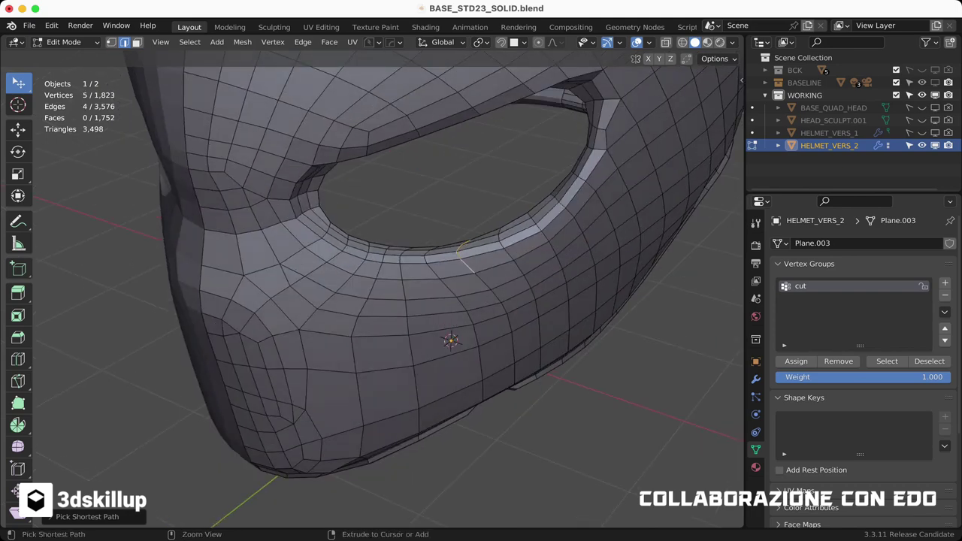
{"action": "scroll", "coordinate": [451, 338], "scroll_direction": "up", "scroll_amount": 2}
{"action": "left_click", "coordinate": [887, 361]}
Step: Start a new edge path across the helmet top and extend it along the side
{"action": "scroll", "coordinate": [465, 300], "scroll_direction": "down", "scroll_amount": 4}
{"action": "middle_click_drag", "start_coordinate": [466, 301], "coordinate": [451, 338]}
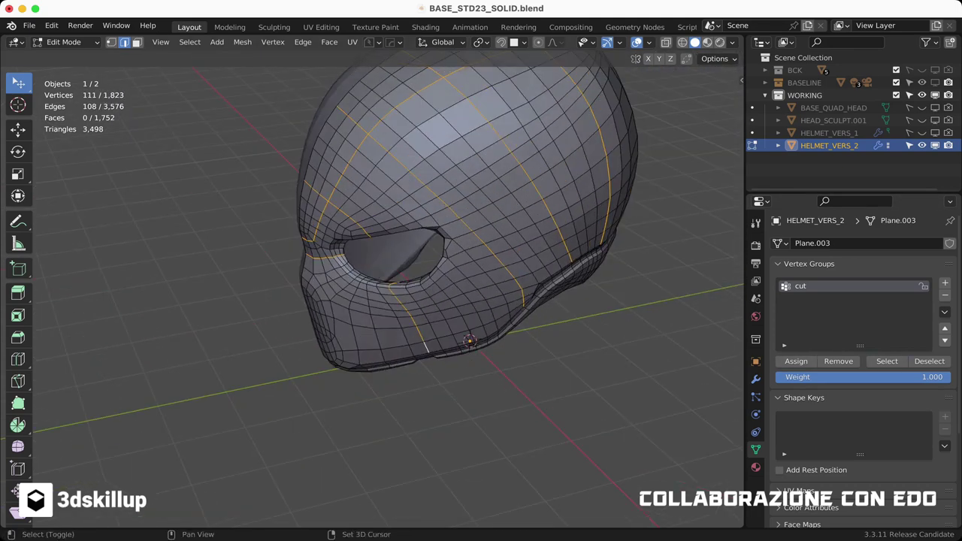
{"action": "mouse_move", "coordinate": [450, 301]}
{"action": "middle_mouse_down"}
{"action": "mouse_move", "coordinate": [421, 285]}
{"action": "mouse_move", "coordinate": [346, 286]}
{"action": "middle_mouse_up"}
{"action": "scroll", "coordinate": [375, 263], "scroll_direction": "up", "scroll_amount": 4}
{"action": "left_click", "coordinate": [230, 331]}
{"action": "scroll", "coordinate": [376, 286], "scroll_direction": "down", "scroll_amount": 4}
{"action": "mouse_move", "coordinate": [375, 286]}
{"action": "middle_mouse_down"}
{"action": "mouse_move", "coordinate": [346, 290]}
{"action": "mouse_move", "coordinate": [406, 285]}
{"action": "mouse_move", "coordinate": [376, 263]}
{"action": "middle_mouse_up"}
{"action": "left_click", "coordinate": [468, 372], "text": "shift"}
Step: Undo the last path extension and pick a new starting edge
{"action": "scroll", "coordinate": [420, 286], "scroll_direction": "up", "scroll_amount": 3}
{"action": "key", "text": "ctrl+z"}
{"action": "scroll", "coordinate": [428, 286], "scroll_direction": "down", "scroll_amount": 3}
{"action": "left_click", "coordinate": [382, 242]}
{"action": "scroll", "coordinate": [451, 301], "scroll_direction": "down", "scroll_amount": 2}
{"action": "middle_click_drag", "start_coordinate": [451, 300], "coordinate": [421, 293]}
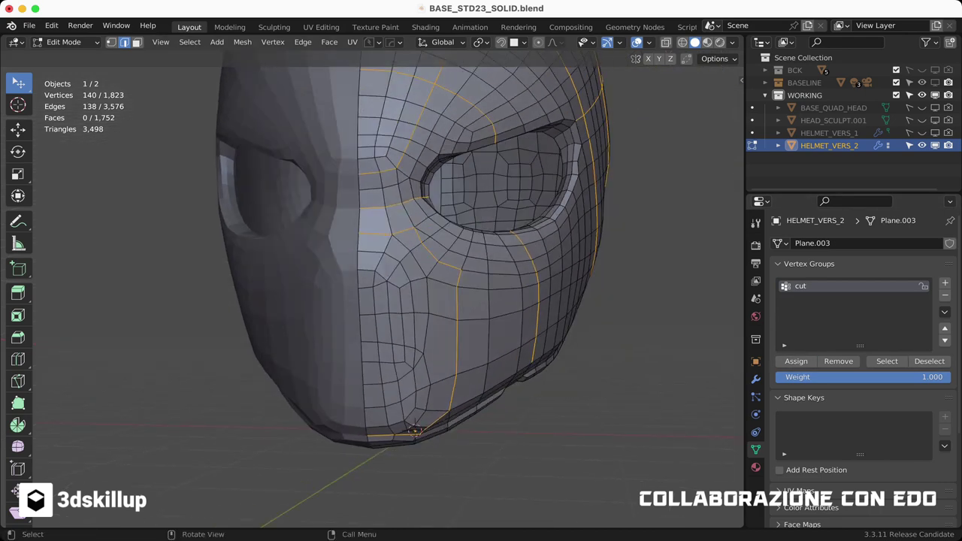
Step: Connect two cheek vertices with a new edge using J, undoing a stray dissolve
{"action": "scroll", "coordinate": [420, 286], "scroll_direction": "up", "scroll_amount": 3}
{"action": "key", "text": "1"}
{"action": "left_click", "coordinate": [323, 304]}
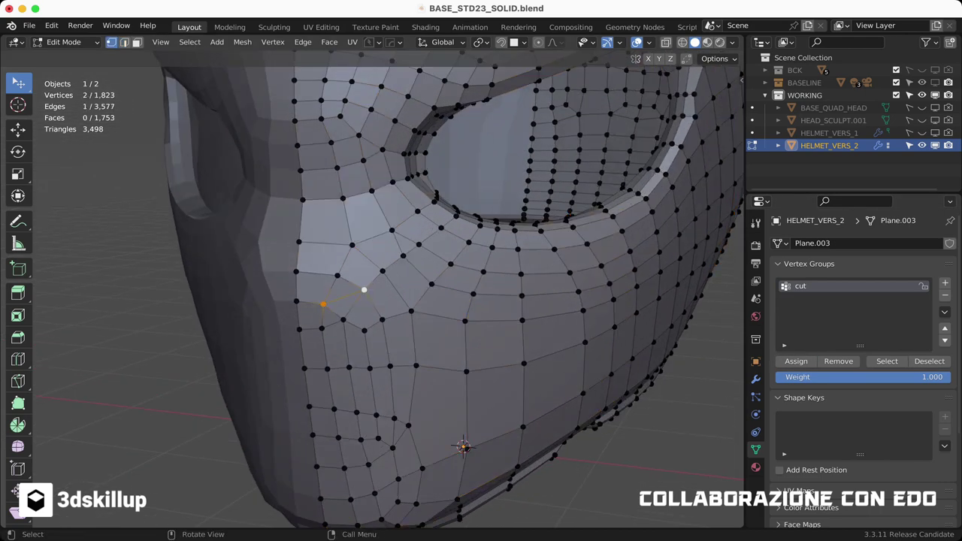
{"action": "mouse_move", "coordinate": [450, 300]}
{"action": "middle_mouse_down"}
{"action": "mouse_move", "coordinate": [473, 296]}
{"action": "mouse_move", "coordinate": [451, 271]}
{"action": "mouse_move", "coordinate": [459, 293]}
{"action": "middle_mouse_up"}
{"action": "key", "text": "2"}
{"action": "key", "text": "ctrl+z"}
{"action": "key", "text": "j"}
{"action": "key", "text": "j"}
{"action": "middle_click_drag", "start_coordinate": [376, 300], "coordinate": [376, 270]}
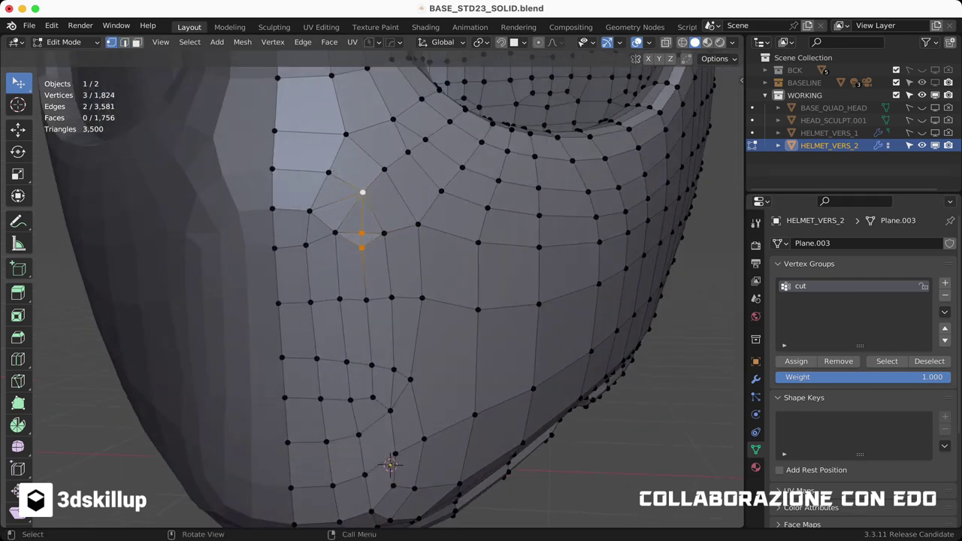
{"action": "key", "text": "2"}
{"action": "scroll", "coordinate": [376, 300], "scroll_direction": "up", "scroll_amount": 2}
{"action": "key", "text": "ctrl+z"}
{"action": "mouse_move", "coordinate": [421, 338]}
{"action": "middle_mouse_down"}
{"action": "mouse_move", "coordinate": [421, 293]}
{"action": "mouse_move", "coordinate": [384, 441]}
{"action": "mouse_move", "coordinate": [414, 393]}
{"action": "mouse_move", "coordinate": [422, 322]}
{"action": "mouse_move", "coordinate": [469, 286]}
{"action": "mouse_move", "coordinate": [464, 316]}
{"action": "middle_mouse_up"}
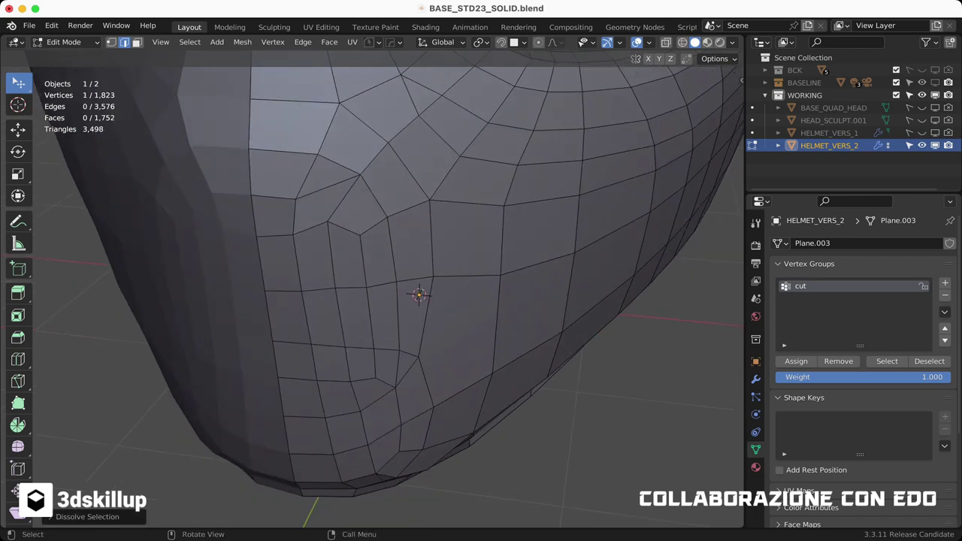
Step: Slide the cheek vertex along its edge with Shift+V and inspect the eye opening
{"action": "key", "text": "shift+v"}
{"action": "left_click", "coordinate": [419, 295]}
{"action": "scroll", "coordinate": [676, 393], "scroll_direction": "up", "scroll_amount": 5}
{"action": "mouse_move", "coordinate": [676, 394]}
{"action": "middle_mouse_down", "text": "shift"}
{"action": "mouse_move", "coordinate": [351, 320]}
{"action": "mouse_move", "coordinate": [301, 323]}
{"action": "mouse_move", "coordinate": [274, 352]}
{"action": "middle_mouse_up", "text": "shift"}
{"action": "scroll", "coordinate": [351, 319], "scroll_direction": "down", "scroll_amount": 8}
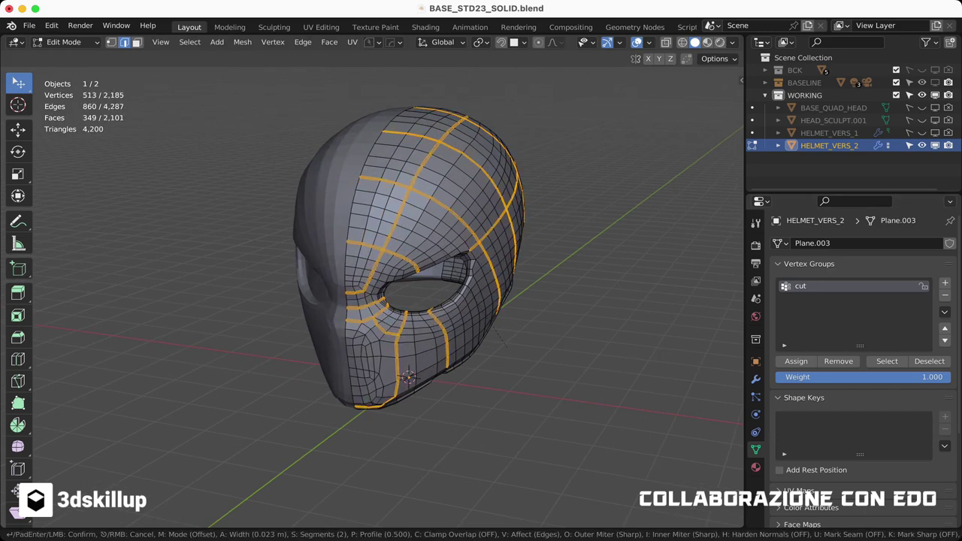
Step: Confirm the bevel on the cut loops, then switch to vertex selection at the helmet top
{"action": "key", "text": "Return"}
{"action": "scroll", "coordinate": [406, 301], "scroll_direction": "up", "scroll_amount": 5}
{"action": "mouse_move", "coordinate": [406, 301]}
{"action": "middle_mouse_down"}
{"action": "mouse_move", "coordinate": [556, 315]}
{"action": "mouse_move", "coordinate": [512, 376]}
{"action": "middle_mouse_up"}
{"action": "key", "text": "1"}
{"action": "scroll", "coordinate": [240, 301], "scroll_direction": "up", "scroll_amount": 3}
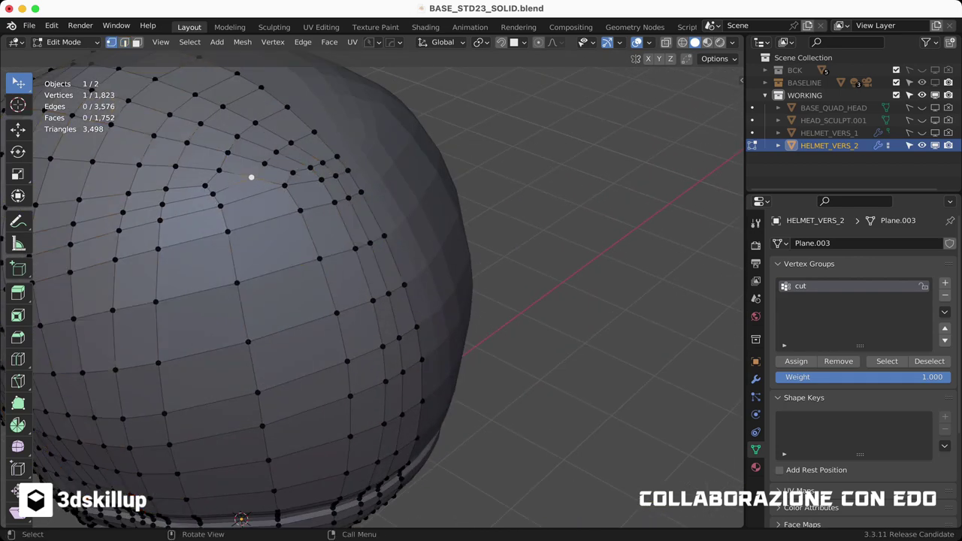
{"action": "left_click", "coordinate": [216, 184]}
{"action": "mouse_move", "coordinate": [225, 178]}
{"action": "middle_mouse_down"}
{"action": "mouse_move", "coordinate": [172, 169]}
{"action": "mouse_move", "coordinate": [271, 162]}
{"action": "mouse_move", "coordinate": [312, 215]}
{"action": "mouse_move", "coordinate": [248, 211]}
{"action": "middle_mouse_up"}
Step: Slide two vertices on top of the head along their edges to even the flow
{"action": "left_click", "coordinate": [191, 167]}
{"action": "key", "text": "shift+v"}
{"action": "scroll", "coordinate": [311, 214], "scroll_direction": "down", "scroll_amount": 3}
{"action": "scroll", "coordinate": [248, 210], "scroll_direction": "up", "scroll_amount": 3}
{"action": "key", "text": "1"}
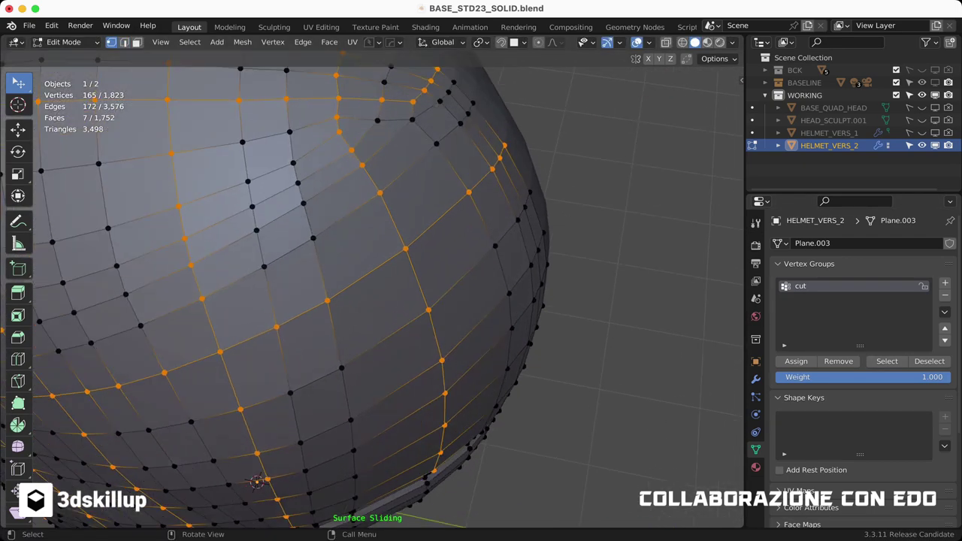
{"action": "left_click", "coordinate": [244, 211]}
{"action": "key", "text": "shift+v"}
{"action": "scroll", "coordinate": [253, 268], "scroll_direction": "down", "scroll_amount": 3}
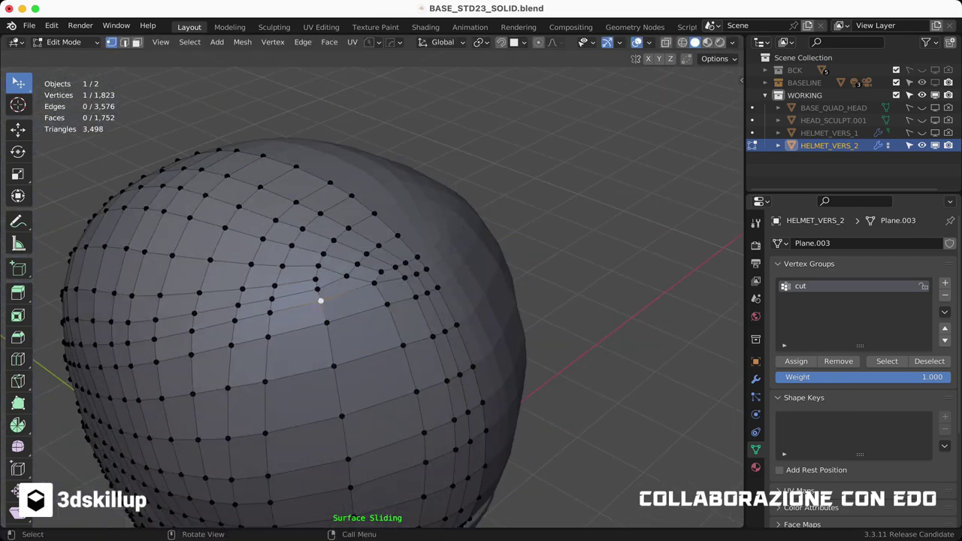
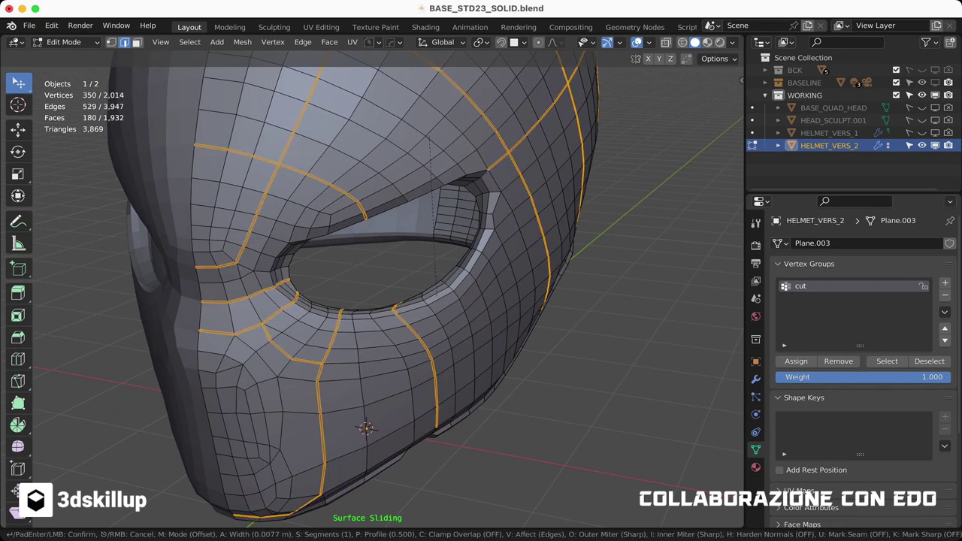
Step: Bevel the panel edge loops, shrink the extruded grooves, and set the pivot to the 3D cursor
{"action": "key", "text": "Return"}
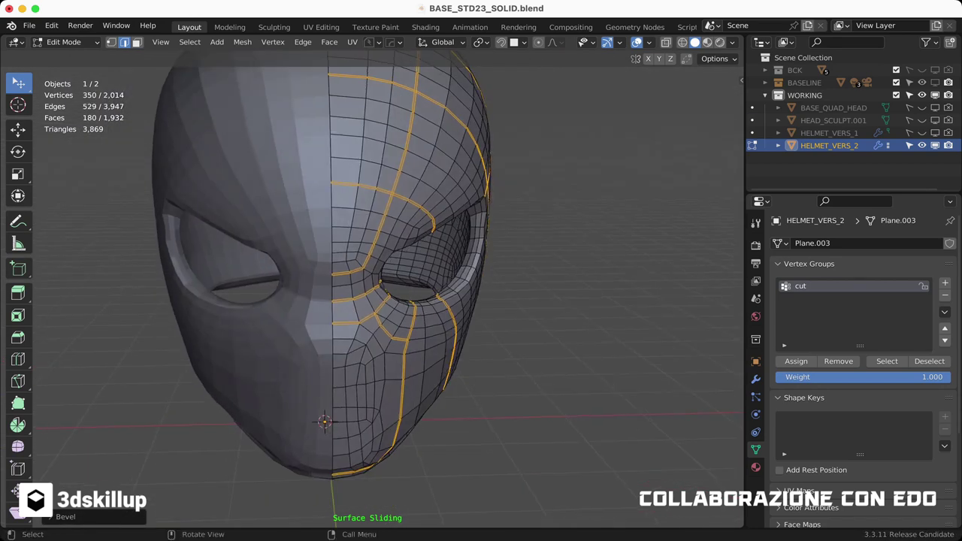
{"action": "left_click", "coordinate": [460, 282]}
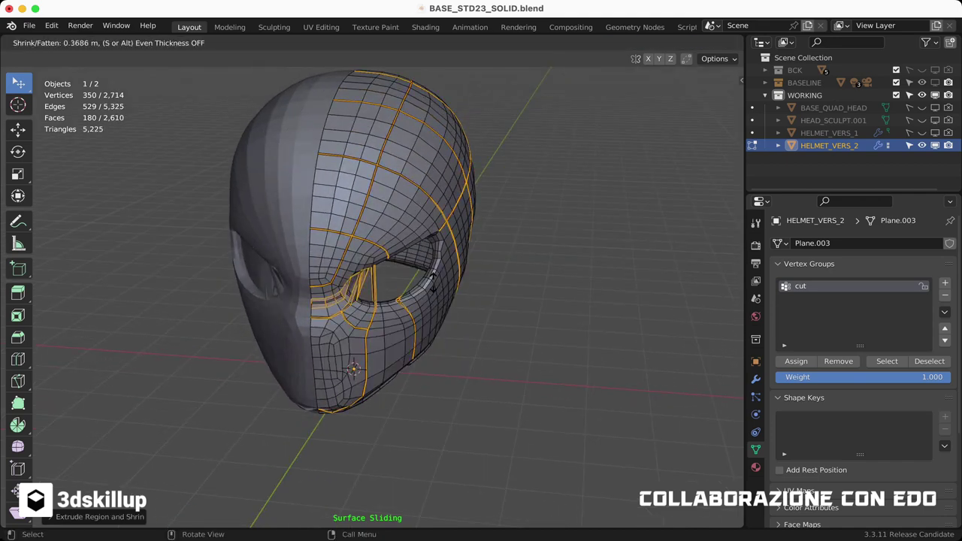
{"action": "mouse_move", "coordinate": [372, 301]}
{"action": "middle_mouse_down", "text": "ctrl"}
{"action": "mouse_move", "coordinate": [372, 248]}
{"action": "mouse_move", "coordinate": [421, 285]}
{"action": "middle_mouse_up", "text": "ctrl"}
{"action": "left_click", "coordinate": [509, 69]}
{"action": "middle_click_drag", "start_coordinate": [421, 248], "coordinate": [391, 229], "text": "alt"}
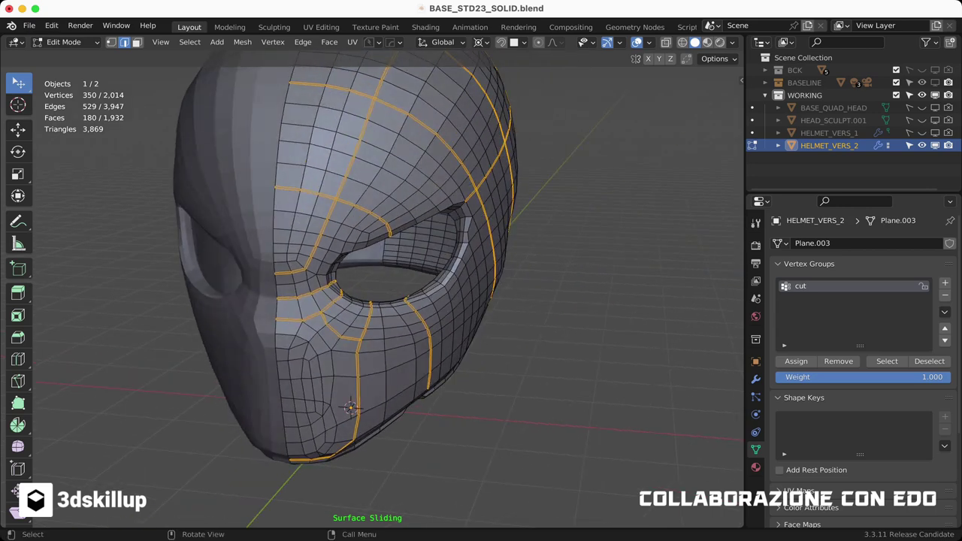
{"action": "key", "text": "alt+e"}
Step: Undo the extruded copy of the panels and cancel the inset after inspecting the helmet
{"action": "key", "text": "Tab"}
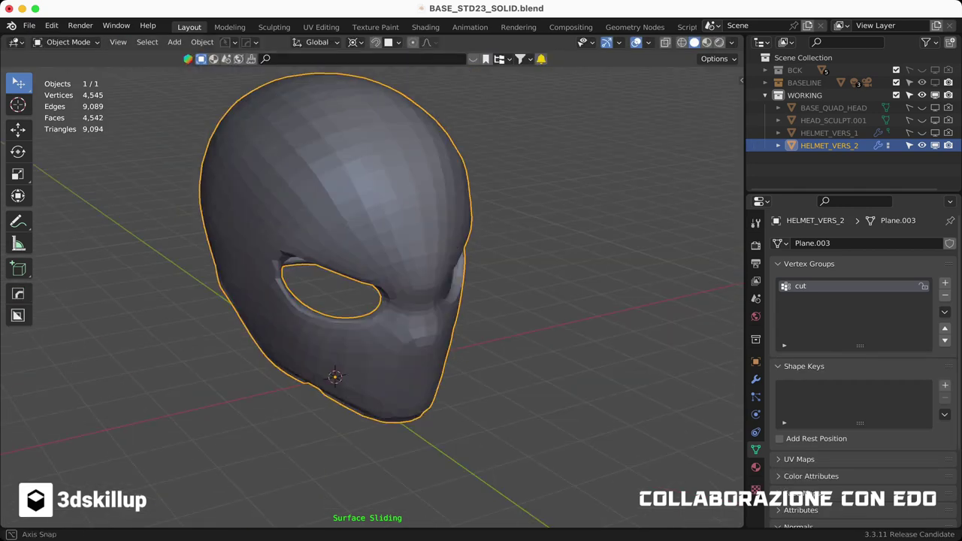
{"action": "middle_click_drag", "start_coordinate": [333, 380], "coordinate": [341, 404]}
{"action": "key", "text": "Tab"}
{"action": "key", "text": "ctrl+z"}
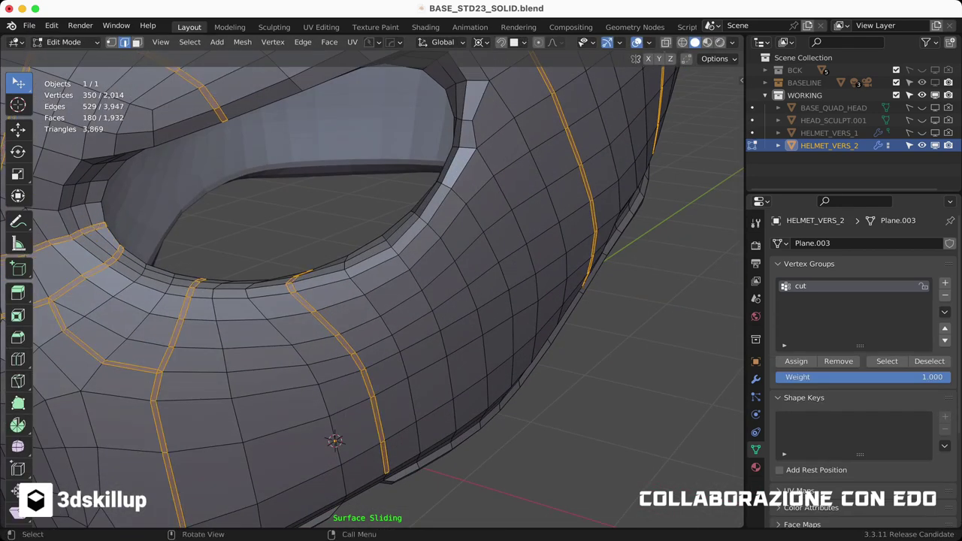
{"action": "middle_click_drag", "start_coordinate": [372, 301], "coordinate": [372, 256]}
{"action": "key", "text": "Escape"}
{"action": "scroll", "coordinate": [311, 430], "scroll_direction": "down", "scroll_amount": 5}
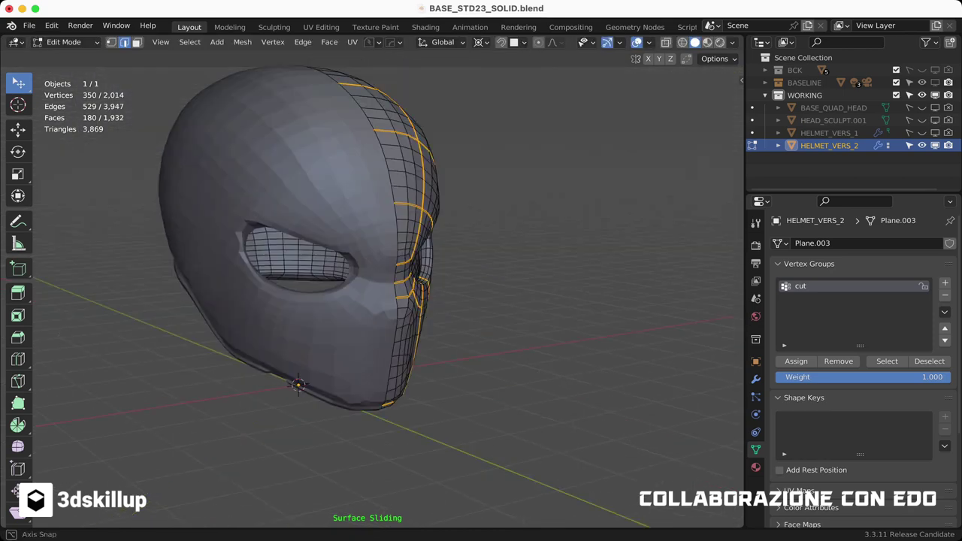
{"action": "middle_click_drag", "start_coordinate": [311, 429], "coordinate": [286, 455]}
{"action": "scroll", "coordinate": [286, 454], "scroll_direction": "up", "scroll_amount": 6}
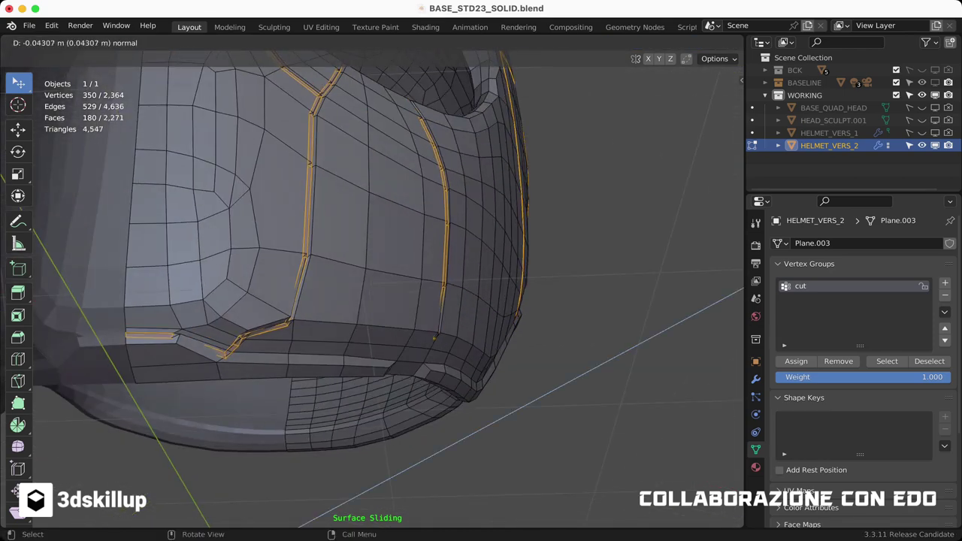
Step: Sharpen the helmet's hard edges in Object Mode, then go back to mesh editing
{"action": "key", "text": "Tab"}
{"action": "scroll", "coordinate": [372, 301], "scroll_direction": "down", "scroll_amount": 4}
{"action": "mouse_move", "coordinate": [372, 300]}
{"action": "middle_mouse_down"}
{"action": "mouse_move", "coordinate": [372, 271]}
{"action": "mouse_move", "coordinate": [391, 301]}
{"action": "mouse_move", "coordinate": [353, 323]}
{"action": "mouse_move", "coordinate": [391, 316]}
{"action": "middle_mouse_up"}
{"action": "key", "text": "q"}
{"action": "scroll", "coordinate": [372, 301], "scroll_direction": "up", "scroll_amount": 4}
{"action": "key", "text": "Tab"}
{"action": "scroll", "coordinate": [372, 301], "scroll_direction": "down", "scroll_amount": 3}
Step: Re-bevel and shrink the edge loops, then show the helmet's modifier stack
{"action": "key", "text": "ctrl+b"}
{"action": "key", "text": "Return"}
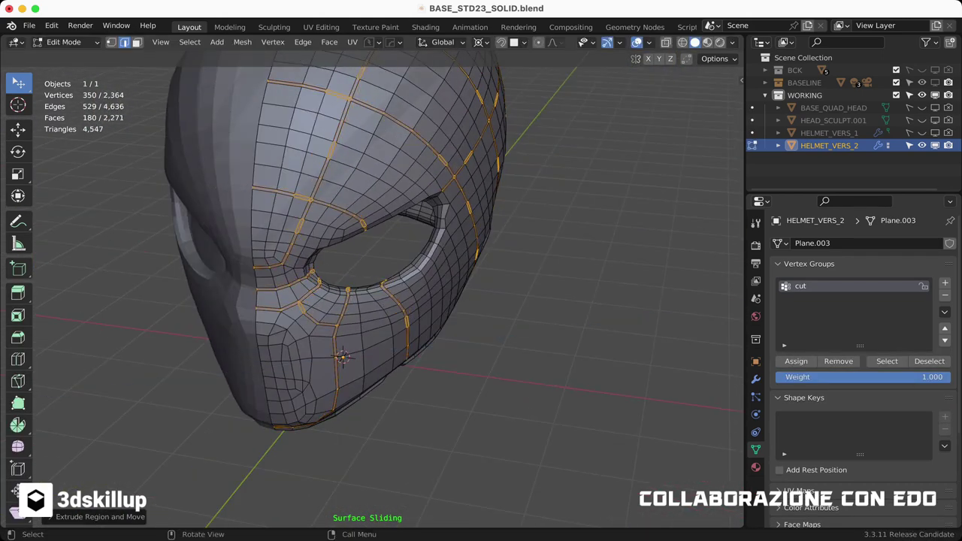
{"action": "left_click", "coordinate": [505, 232]}
{"action": "middle_click_drag", "start_coordinate": [505, 231], "coordinate": [466, 226]}
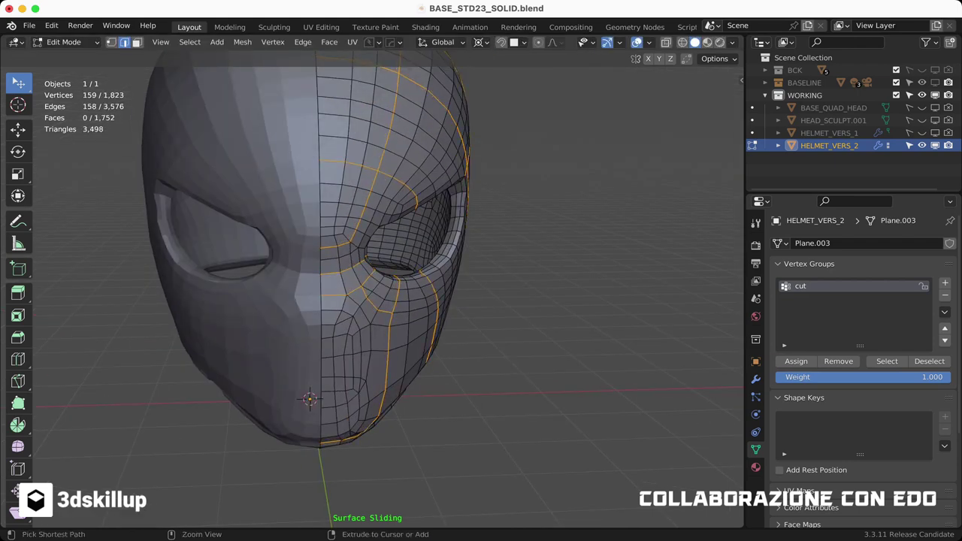
{"action": "middle_click_drag", "start_coordinate": [451, 301], "coordinate": [481, 286]}
{"action": "key", "text": "Tab"}
{"action": "left_click", "coordinate": [755, 378]}
Step: Collapse the modifier panels, apply the mirror, and bevel the panel edges in Edit Mode
{"action": "left_click", "coordinate": [777, 263], "text": "ctrl"}
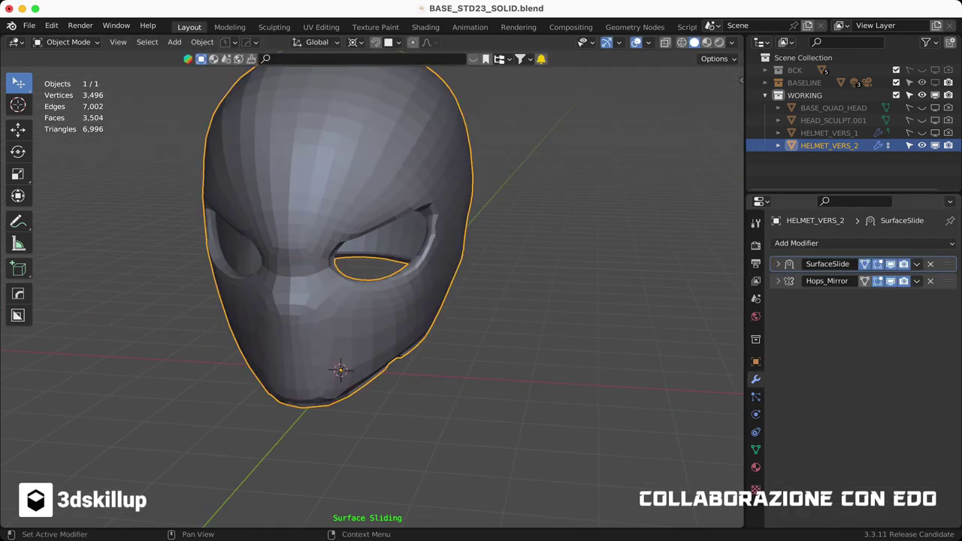
{"action": "key", "text": "q"}
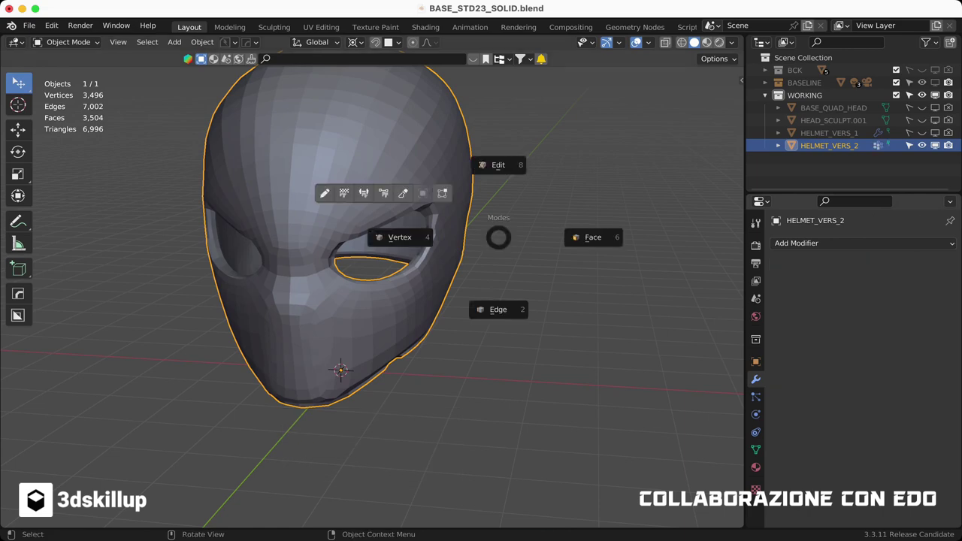
{"action": "left_click", "coordinate": [498, 163]}
{"action": "middle_click_drag", "start_coordinate": [498, 236], "coordinate": [466, 248]}
{"action": "key", "text": "Return"}
{"action": "mouse_move", "coordinate": [361, 301]}
{"action": "middle_mouse_down"}
{"action": "mouse_move", "coordinate": [421, 285]}
{"action": "mouse_move", "coordinate": [421, 301]}
{"action": "middle_mouse_up"}
Step: Turn off face orientation and extrude the panel faces inward along their normals
{"action": "left_click", "coordinate": [648, 42]}
{"action": "left_click", "coordinate": [568, 282]}
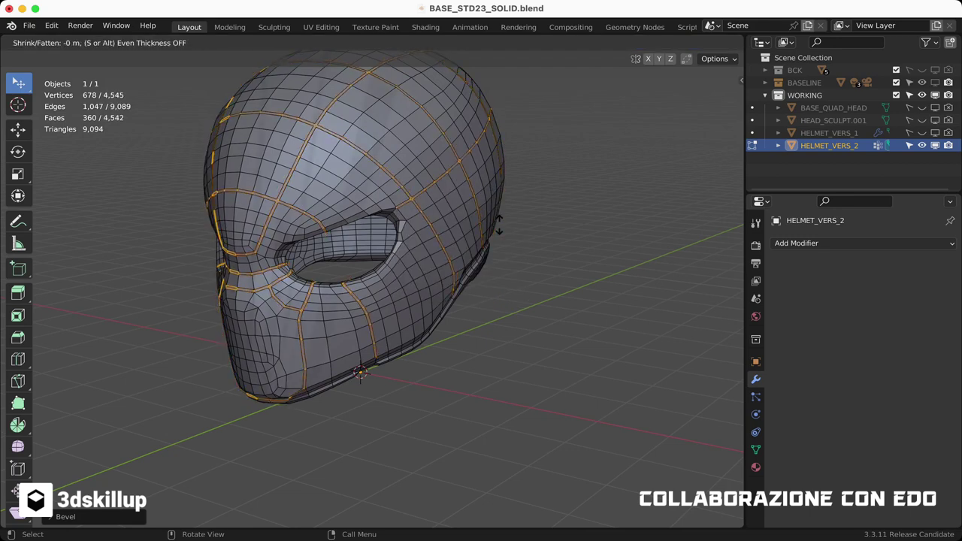
{"action": "key", "text": "Escape"}
{"action": "key", "text": "ctrl+z"}
{"action": "middle_click_drag", "start_coordinate": [361, 301], "coordinate": [421, 210]}
{"action": "key", "text": "alt+e"}
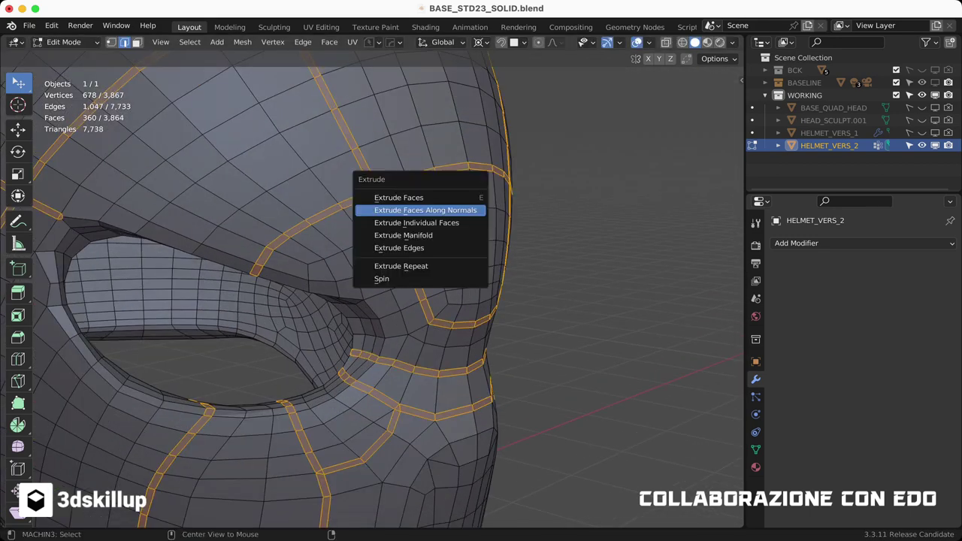
Step: Back in Object Mode, add a Subdivision modifier with Ctrl+1
{"action": "key", "text": "Tab"}
{"action": "scroll", "coordinate": [372, 293], "scroll_direction": "down", "scroll_amount": 5}
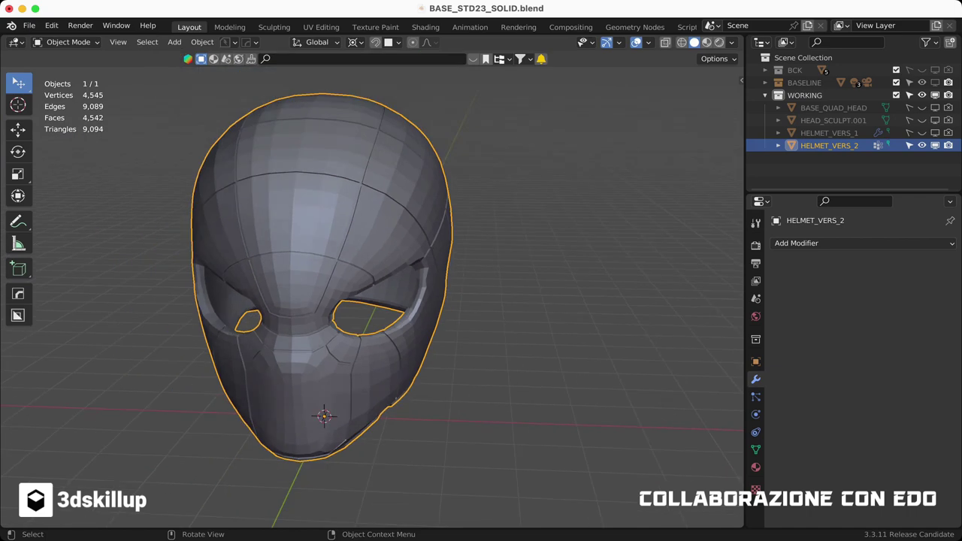
{"action": "middle_click_drag", "start_coordinate": [372, 294], "coordinate": [451, 285]}
{"action": "key", "text": "ctrl+1"}
{"action": "mouse_move", "coordinate": [372, 293]}
{"action": "middle_mouse_down"}
{"action": "mouse_move", "coordinate": [390, 286]}
{"action": "mouse_move", "coordinate": [316, 293]}
{"action": "middle_mouse_up"}
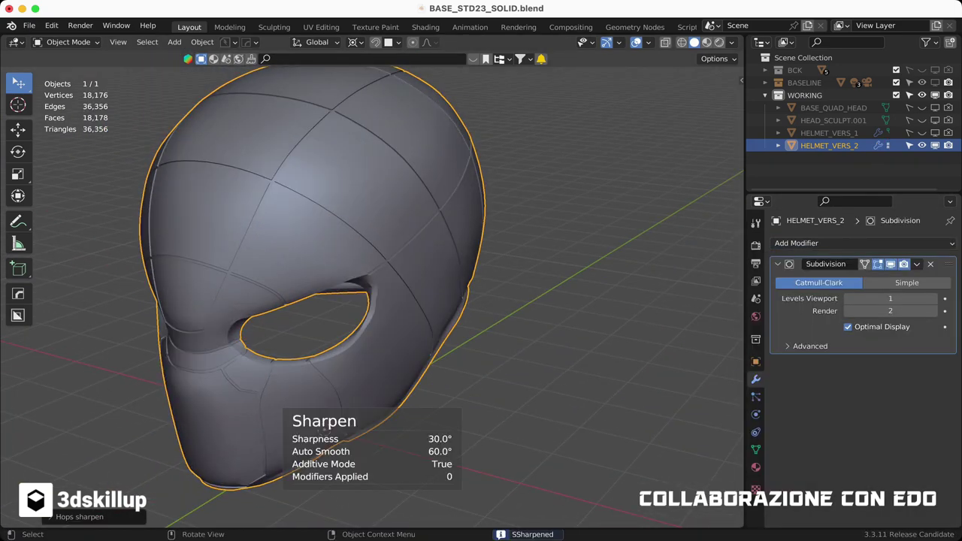
Step: In Edit Mode, mark the first selected groove edges sharp
{"action": "scroll", "coordinate": [372, 293], "scroll_direction": "up", "scroll_amount": 3}
{"action": "key", "text": "Tab"}
{"action": "scroll", "coordinate": [372, 293], "scroll_direction": "up", "scroll_amount": 2}
{"action": "scroll", "coordinate": [301, 293], "scroll_direction": "down", "scroll_amount": 4}
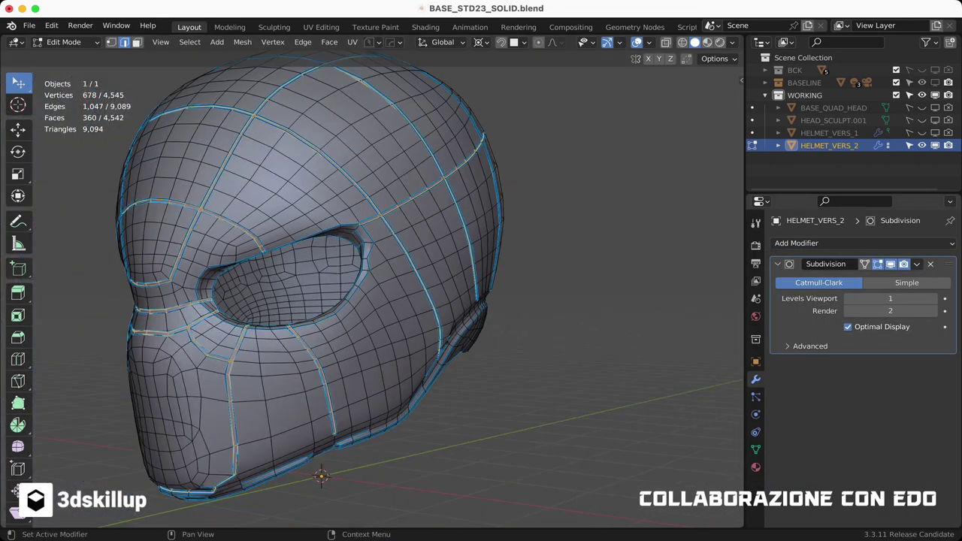
{"action": "scroll", "coordinate": [300, 293], "scroll_direction": "up", "scroll_amount": 4}
{"action": "key", "text": "s"}
{"action": "middle_click_drag", "start_coordinate": [372, 293], "coordinate": [354, 225]}
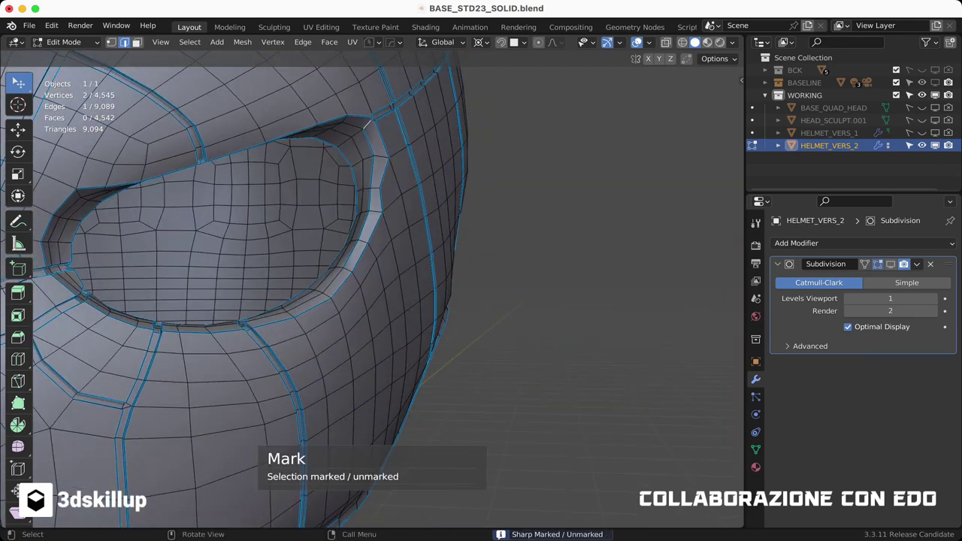
{"action": "scroll", "coordinate": [372, 294], "scroll_direction": "down", "scroll_amount": 3}
{"action": "middle_click_drag", "start_coordinate": [372, 293], "coordinate": [372, 225]}
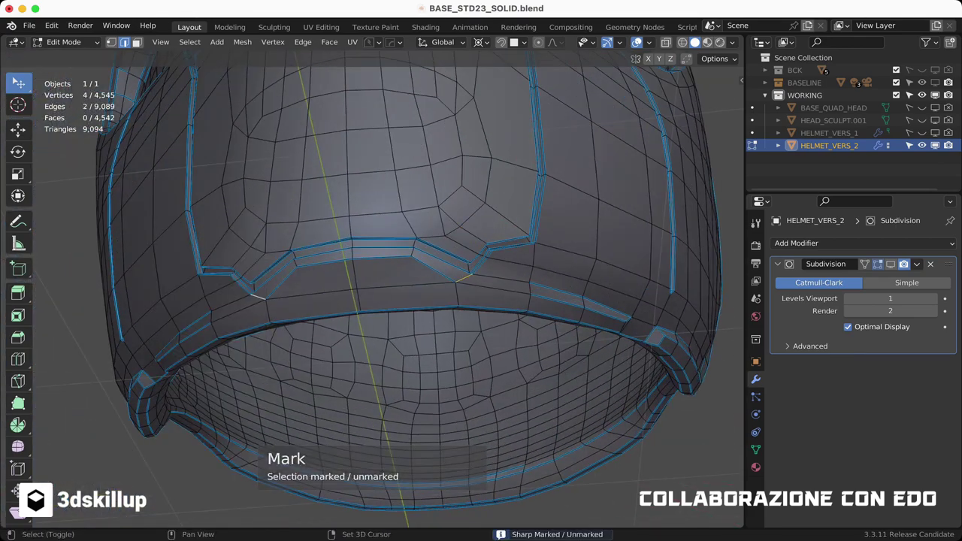
{"action": "middle_click_drag", "start_coordinate": [372, 293], "coordinate": [353, 248]}
Step: Mark the lower groove edges and other selected edges sharp with the Q menu
{"action": "left_click", "coordinate": [354, 353]}
{"action": "key", "text": "s"}
{"action": "mouse_move", "coordinate": [372, 293]}
{"action": "middle_mouse_down"}
{"action": "mouse_move", "coordinate": [391, 270]}
{"action": "mouse_move", "coordinate": [353, 248]}
{"action": "middle_mouse_up"}
{"action": "key", "text": "s"}
{"action": "mouse_move", "coordinate": [451, 277]}
{"action": "middle_mouse_down"}
{"action": "mouse_move", "coordinate": [360, 301]}
{"action": "mouse_move", "coordinate": [325, 475]}
{"action": "middle_mouse_up"}
{"action": "left_click", "coordinate": [353, 302]}
{"action": "key", "text": "q"}
{"action": "key", "text": "s"}
{"action": "mouse_move", "coordinate": [315, 356]}
{"action": "middle_mouse_down"}
{"action": "mouse_move", "coordinate": [353, 316]}
{"action": "mouse_move", "coordinate": [541, 286]}
{"action": "middle_mouse_up"}
{"action": "key", "text": "q"}
{"action": "key", "text": "s"}
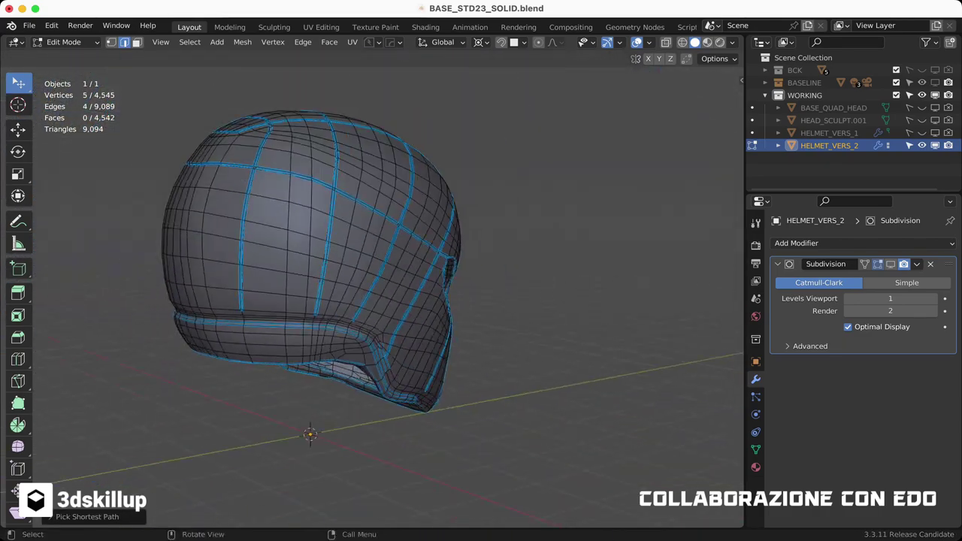
Step: Set the Subdivision modifier's viewport level to 2
{"action": "key", "text": "Tab"}
{"action": "middle_click_drag", "start_coordinate": [556, 323], "coordinate": [587, 444]}
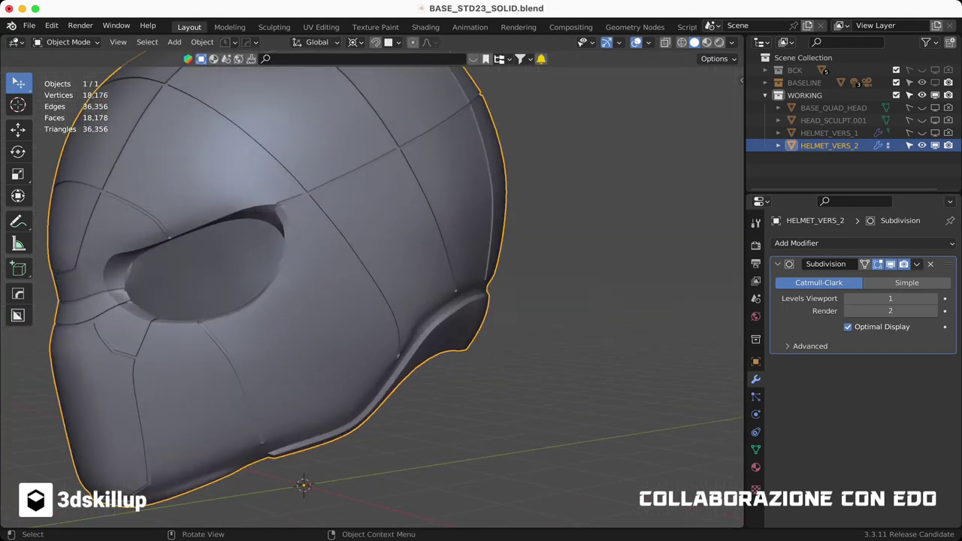
{"action": "left_click", "coordinate": [933, 299]}
{"action": "mouse_move", "coordinate": [391, 316]}
{"action": "middle_mouse_down"}
{"action": "mouse_move", "coordinate": [451, 300]}
{"action": "mouse_move", "coordinate": [481, 316]}
{"action": "middle_mouse_up"}
{"action": "scroll", "coordinate": [372, 285], "scroll_direction": "up", "scroll_amount": 3}
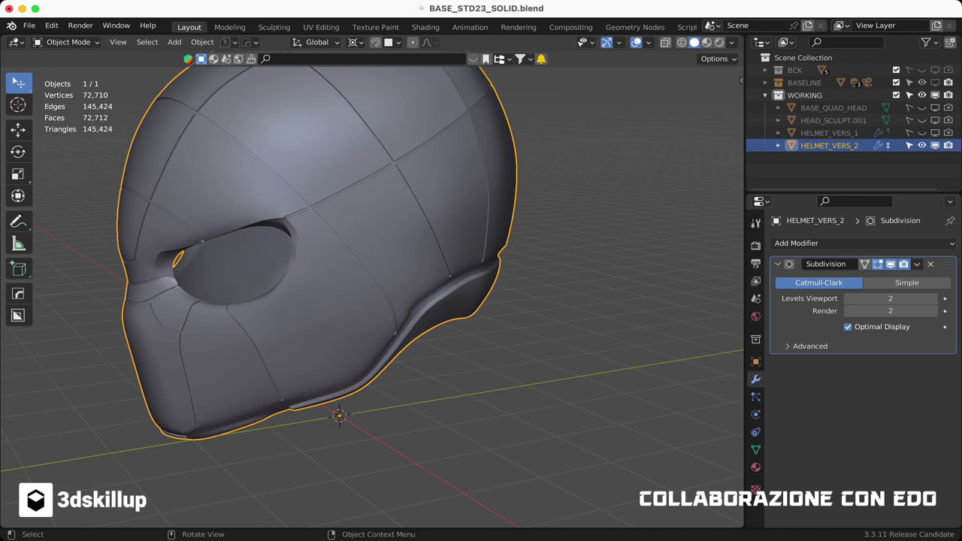
{"action": "middle_click_drag", "start_coordinate": [372, 285], "coordinate": [436, 294]}
Step: In Edit Mode, switch to edge selection and clear the current selection
{"action": "key", "text": "Tab"}
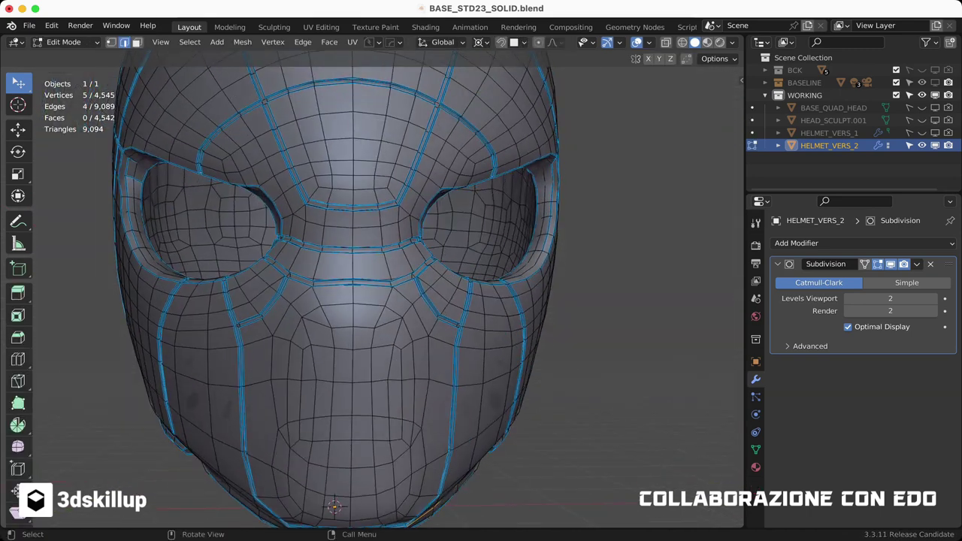
{"action": "scroll", "coordinate": [301, 300], "scroll_direction": "up", "scroll_amount": 2}
{"action": "middle_click_drag", "start_coordinate": [480, 316], "coordinate": [555, 320]}
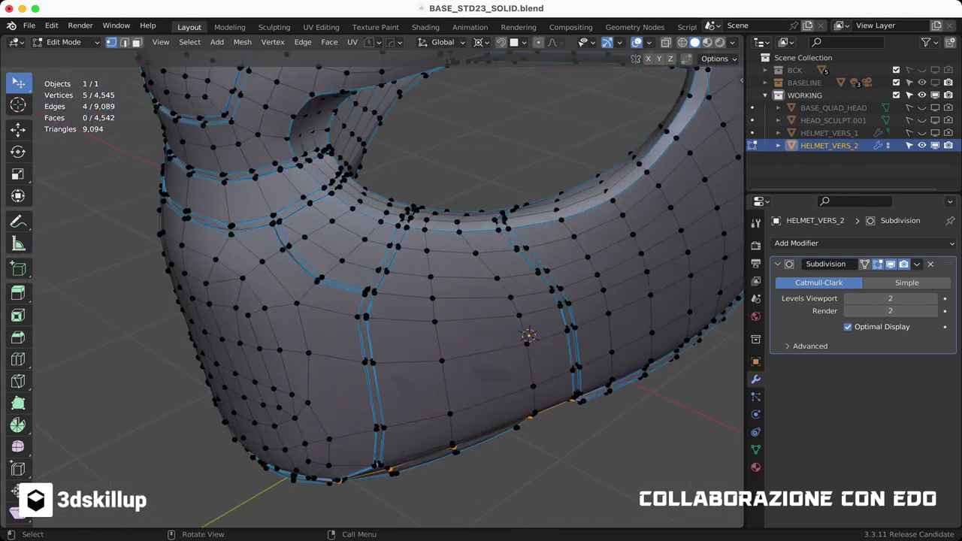
{"action": "middle_click_drag", "start_coordinate": [376, 285], "coordinate": [255, 286]}
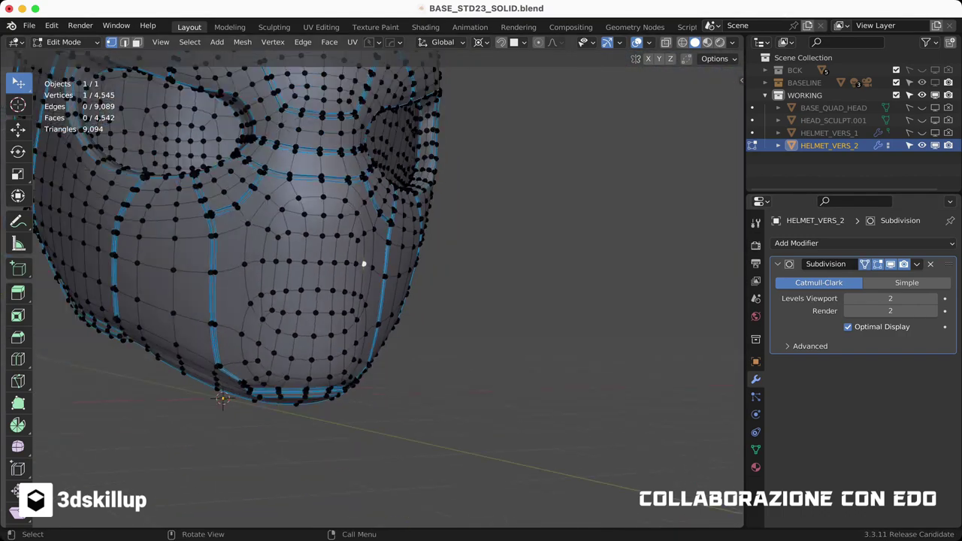
{"action": "scroll", "coordinate": [375, 286], "scroll_direction": "down", "scroll_amount": 4}
{"action": "scroll", "coordinate": [376, 285], "scroll_direction": "up", "scroll_amount": 4}
{"action": "key", "text": "2"}
{"action": "key", "text": "alt+a"}
{"action": "scroll", "coordinate": [376, 286], "scroll_direction": "down", "scroll_amount": 2}
Step: Toggle between Object and Edit Mode to check the smoothed helmet
{"action": "key", "text": "Tab"}
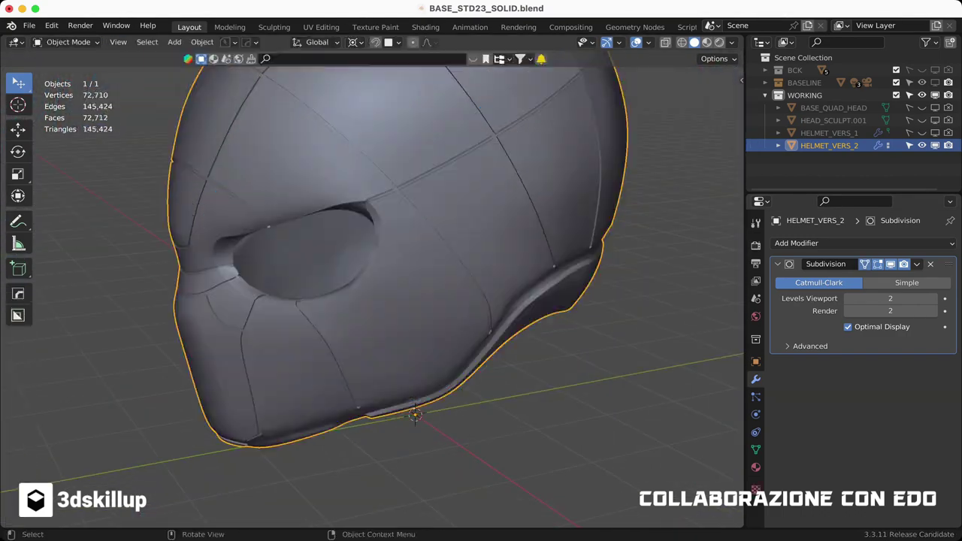
{"action": "key", "text": "Tab"}
{"action": "mouse_move", "coordinate": [405, 448]}
{"action": "middle_mouse_down"}
{"action": "mouse_move", "coordinate": [414, 497]}
{"action": "mouse_move", "coordinate": [354, 215]}
{"action": "mouse_move", "coordinate": [365, 264]}
{"action": "mouse_move", "coordinate": [300, 301]}
{"action": "mouse_move", "coordinate": [248, 293]}
{"action": "middle_mouse_up"}
{"action": "key", "text": "Tab"}
{"action": "scroll", "coordinate": [340, 294], "scroll_direction": "up", "scroll_amount": 3}
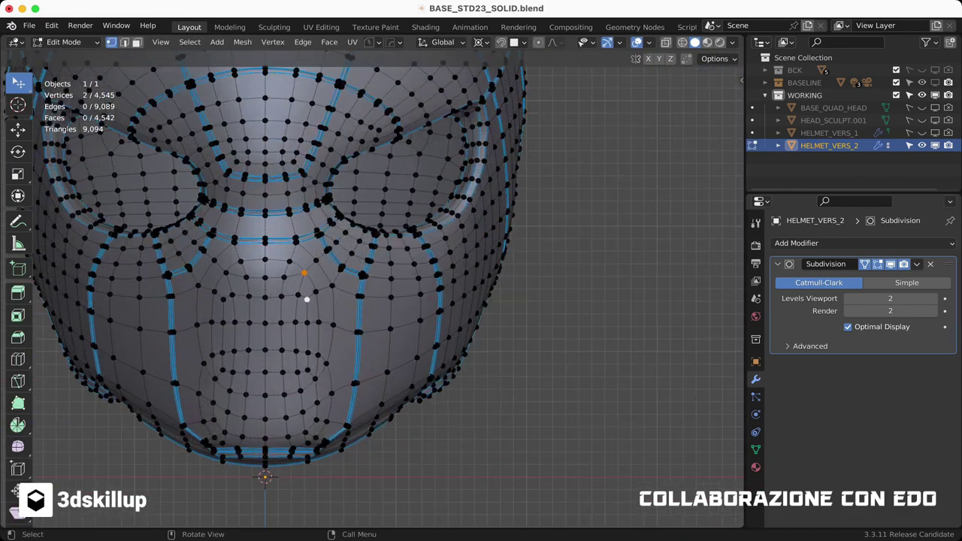
{"action": "scroll", "coordinate": [340, 293], "scroll_direction": "up", "scroll_amount": 3}
Step: Slide the vertex near the left eye socket
{"action": "key", "text": "shift+v"}
{"action": "left_click", "coordinate": [341, 272]}
{"action": "scroll", "coordinate": [340, 272], "scroll_direction": "down", "scroll_amount": 1}
{"action": "scroll", "coordinate": [340, 272], "scroll_direction": "down", "scroll_amount": 5}
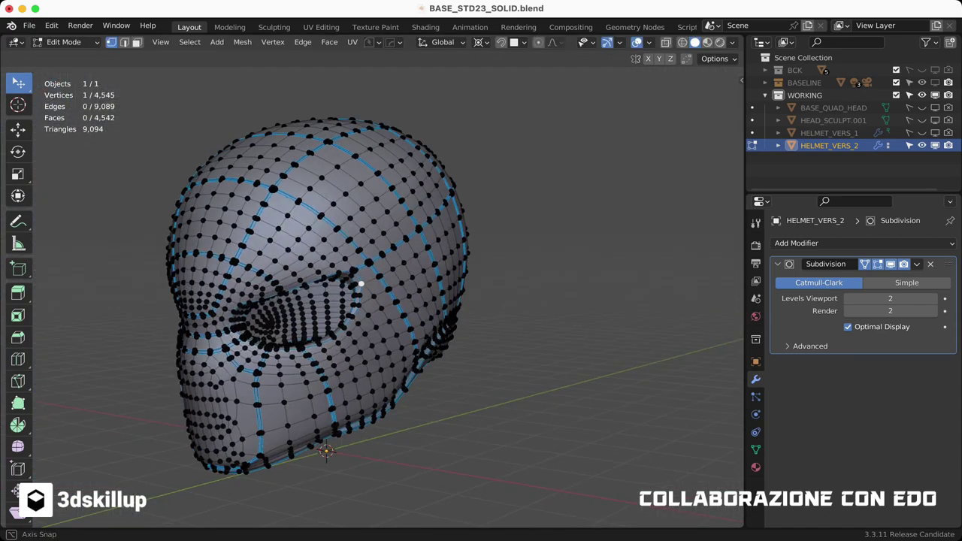
{"action": "key", "text": "Tab"}
{"action": "middle_click_drag", "start_coordinate": [340, 273], "coordinate": [316, 285]}
Step: Select edge paths along the nose bottom and mark them sharp
{"action": "left_click", "coordinate": [217, 336]}
{"action": "scroll", "coordinate": [331, 301], "scroll_direction": "up", "scroll_amount": 5}
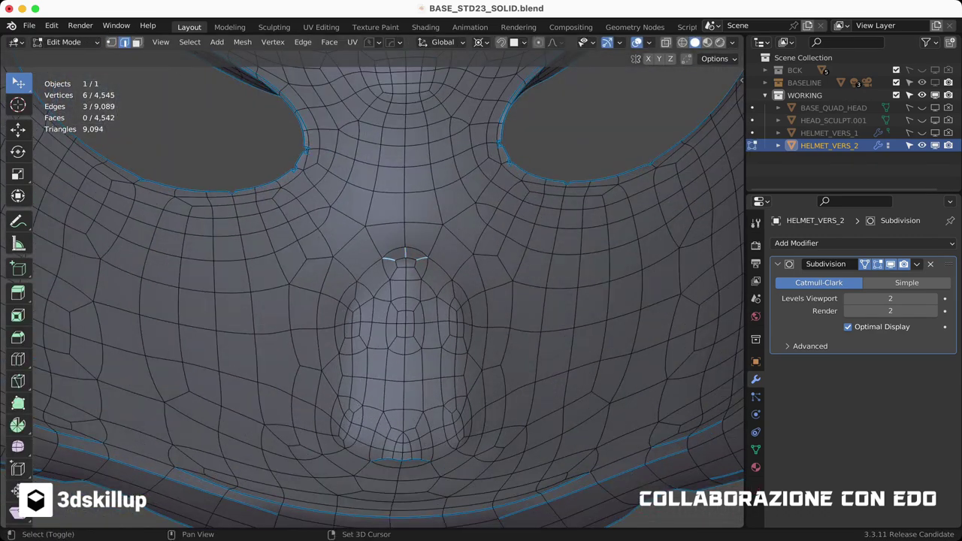
{"action": "left_click", "coordinate": [427, 391], "text": "ctrl"}
{"action": "left_click", "coordinate": [215, 408]}
{"action": "key", "text": "q"}
{"action": "key", "text": "s"}
{"action": "key", "text": "q"}
{"action": "key", "text": "s"}
{"action": "left_click", "coordinate": [646, 391]}
{"action": "key", "text": "q"}
{"action": "key", "text": "s"}
Step: Mark further edges around the mouth panel sharp from several angles
{"action": "middle_click_drag", "start_coordinate": [376, 300], "coordinate": [316, 285]}
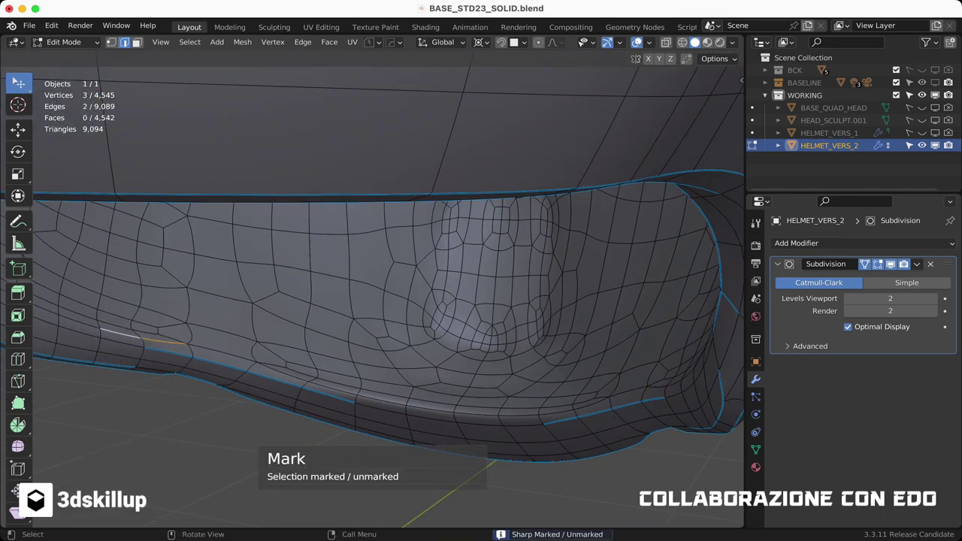
{"action": "key", "text": "q"}
{"action": "key", "text": "s"}
{"action": "middle_click_drag", "start_coordinate": [526, 338], "coordinate": [83, 405]}
{"action": "key", "text": "q"}
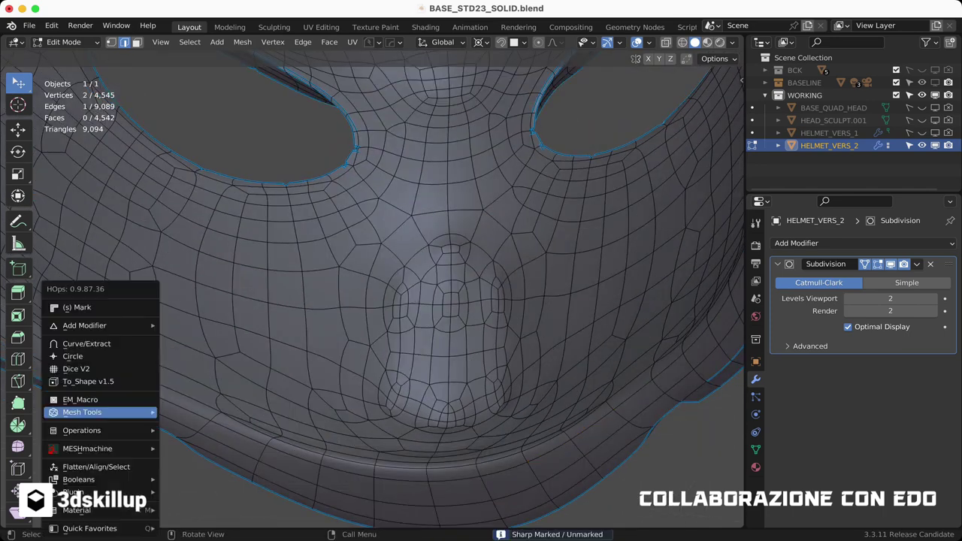
{"action": "key", "text": "s"}
{"action": "key", "text": "q"}
{"action": "key", "text": "s"}
{"action": "middle_click_drag", "start_coordinate": [612, 341], "coordinate": [526, 301]}
{"action": "mouse_move", "coordinate": [451, 300]}
{"action": "middle_mouse_down"}
{"action": "mouse_move", "coordinate": [376, 316]}
{"action": "mouse_move", "coordinate": [361, 286]}
{"action": "middle_mouse_up"}
Step: Add a Bevel modifier to the helmet limited by Weight
{"action": "key", "text": "Tab"}
{"action": "scroll", "coordinate": [376, 301], "scroll_direction": "up", "scroll_amount": 3}
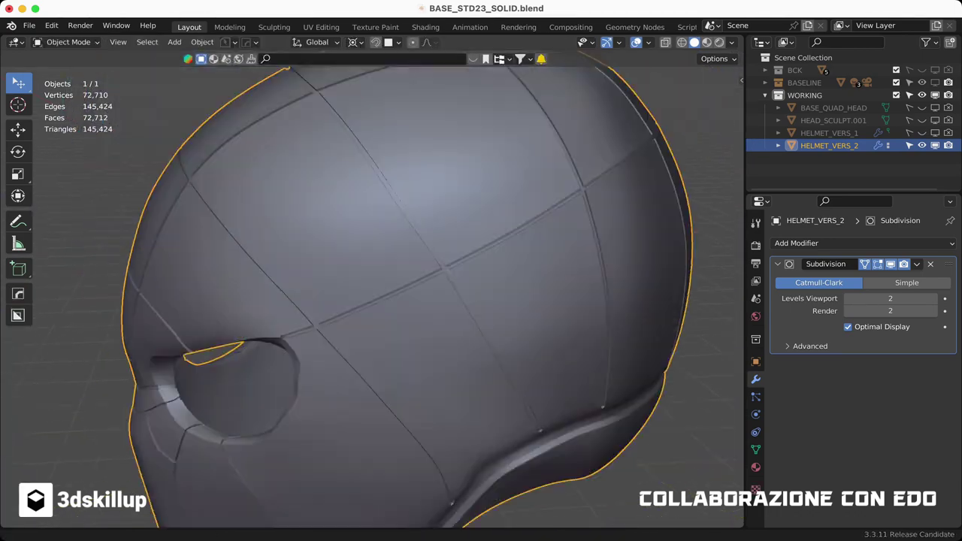
{"action": "scroll", "coordinate": [376, 301], "scroll_direction": "up", "scroll_amount": 3}
{"action": "left_click", "coordinate": [777, 264], "text": "ctrl"}
{"action": "left_click", "coordinate": [796, 243]}
{"action": "left_click", "coordinate": [679, 292]}
{"action": "left_click", "coordinate": [778, 263]}
{"action": "left_click", "coordinate": [890, 350]}
{"action": "left_click", "coordinate": [864, 391]}
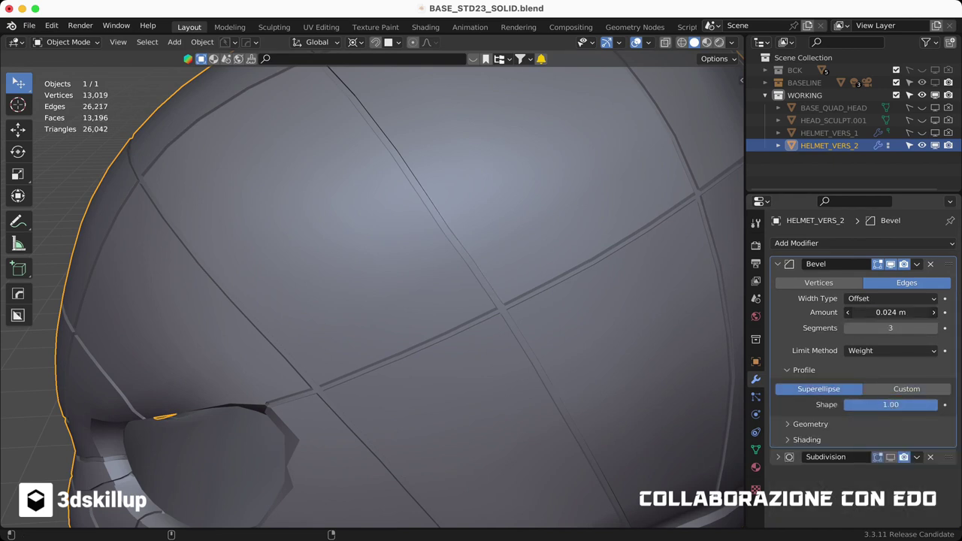
Step: Show the Subdivision result in the viewport and enable the Wireframe overlay
{"action": "scroll", "coordinate": [864, 338], "scroll_direction": "down", "scroll_amount": 4}
{"action": "scroll", "coordinate": [864, 338], "scroll_direction": "down", "scroll_amount": 2}
{"action": "left_click", "coordinate": [890, 443]}
{"action": "middle_click_drag", "start_coordinate": [375, 300], "coordinate": [451, 286]}
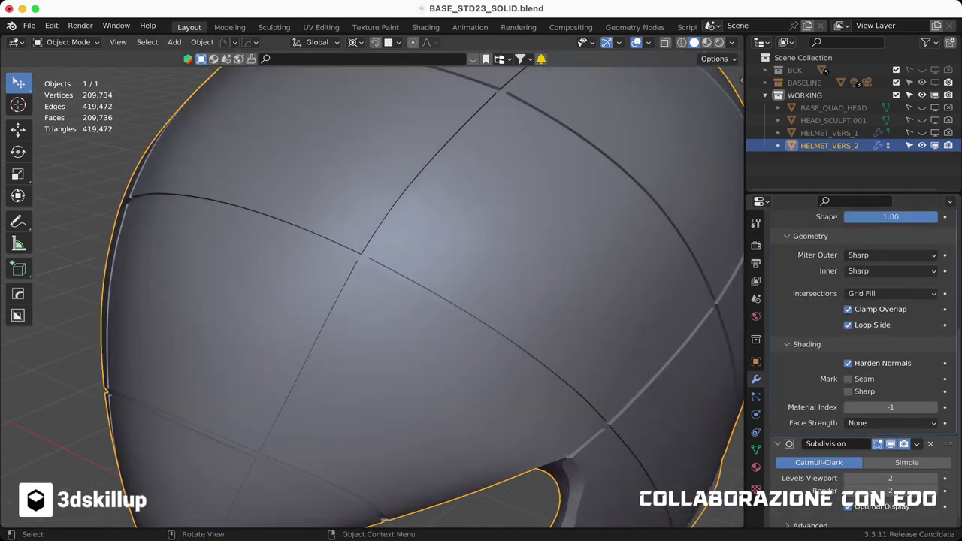
{"action": "left_click", "coordinate": [731, 42]}
{"action": "left_click", "coordinate": [648, 42]}
{"action": "left_click", "coordinate": [563, 249]}
Step: Inspect the grooves up close, then remove the Bevel modifier
{"action": "scroll", "coordinate": [375, 301], "scroll_direction": "up", "scroll_amount": 3}
{"action": "scroll", "coordinate": [376, 301], "scroll_direction": "up", "scroll_amount": 3}
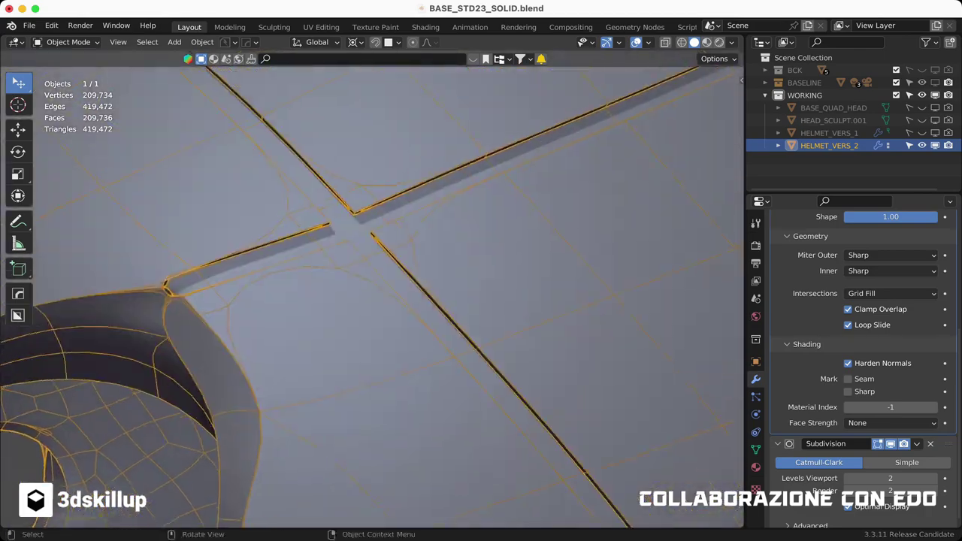
{"action": "scroll", "coordinate": [864, 338], "scroll_direction": "up", "scroll_amount": 5}
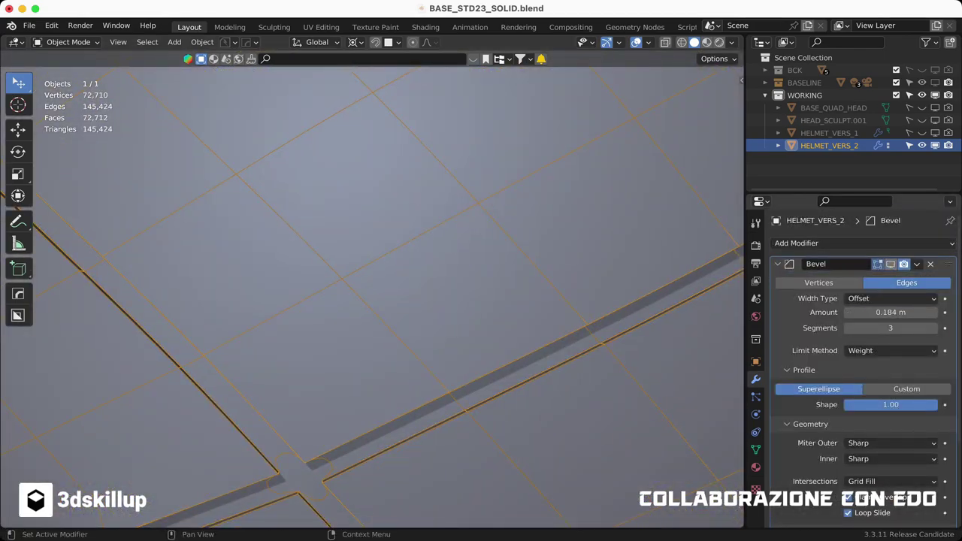
{"action": "scroll", "coordinate": [376, 301], "scroll_direction": "down", "scroll_amount": 3}
{"action": "scroll", "coordinate": [376, 301], "scroll_direction": "down", "scroll_amount": 3}
{"action": "scroll", "coordinate": [375, 301], "scroll_direction": "down", "scroll_amount": 4}
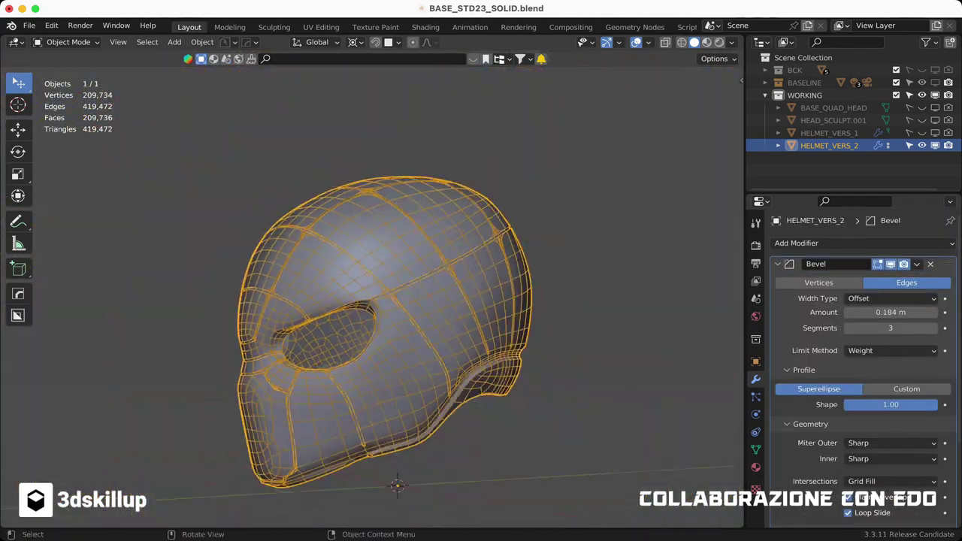
{"action": "key", "text": "ctrl+x"}
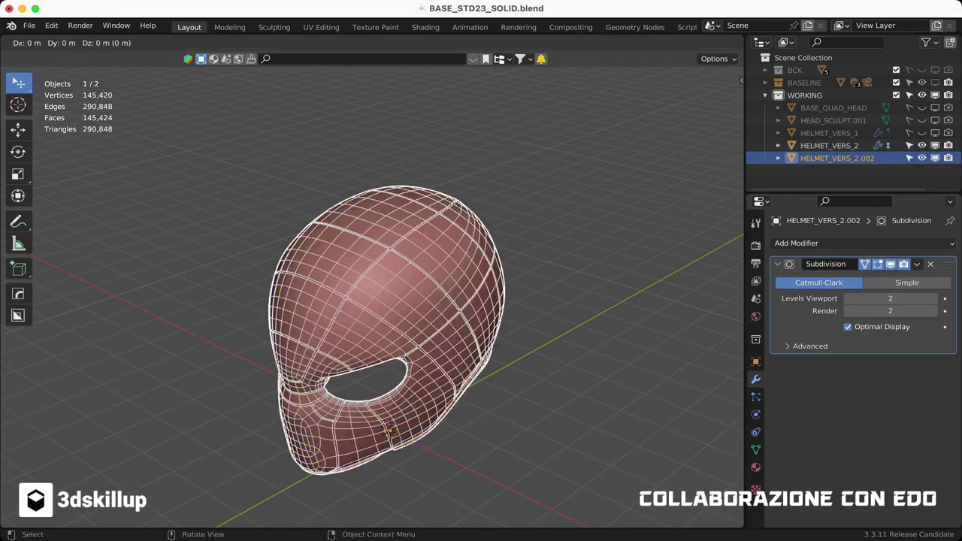
Step: Lower the Subdivision modifier's viewport level to 1 and apply it to the helmet mesh
{"action": "scroll", "coordinate": [391, 331], "scroll_direction": "up", "scroll_amount": 2}
{"action": "left_click", "coordinate": [847, 298]}
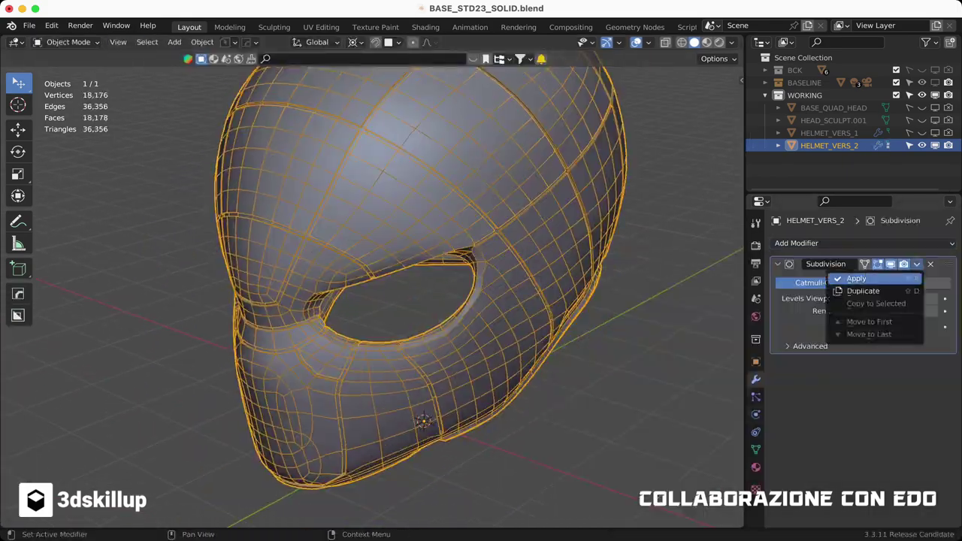
{"action": "middle_click_drag", "start_coordinate": [376, 301], "coordinate": [421, 301]}
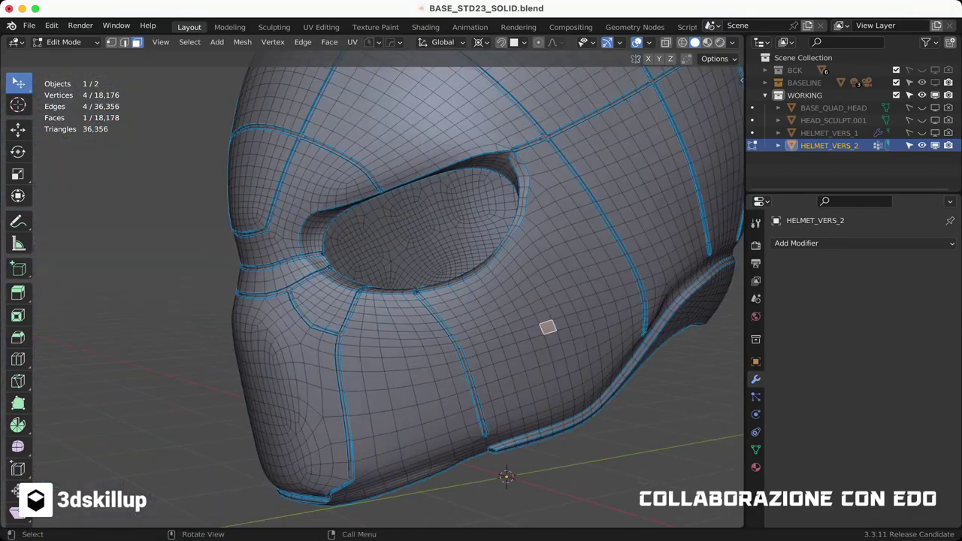
{"action": "middle_click_drag", "start_coordinate": [376, 301], "coordinate": [466, 286]}
{"action": "scroll", "coordinate": [376, 301], "scroll_direction": "up", "scroll_amount": 5}
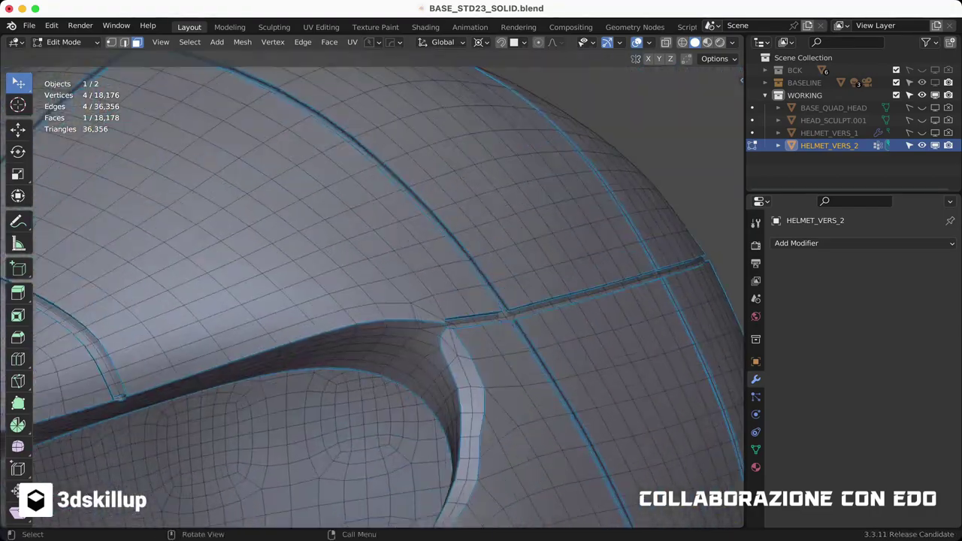
Step: In front orthographic view, delete the helmet's left half, including the centre-line vertices
{"action": "key", "text": "a"}
{"action": "key", "text": "ctrl+1"}
{"action": "key", "text": "Tab"}
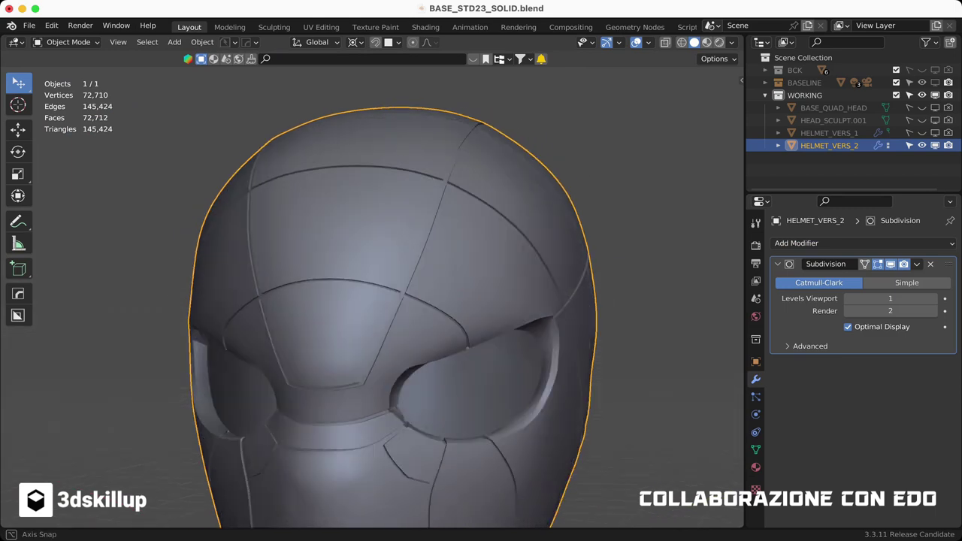
{"action": "middle_click_drag", "start_coordinate": [376, 301], "coordinate": [383, 293], "text": "alt"}
{"action": "scroll", "coordinate": [383, 293], "scroll_direction": "down", "scroll_amount": 3}
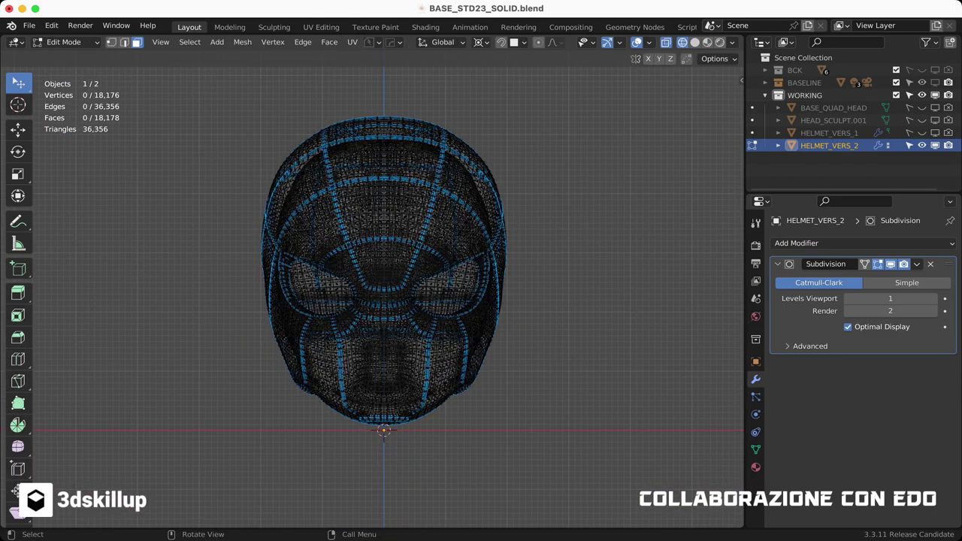
{"action": "key", "text": "x"}
{"action": "key", "text": "Return"}
{"action": "scroll", "coordinate": [387, 296], "scroll_direction": "up", "scroll_amount": 1}
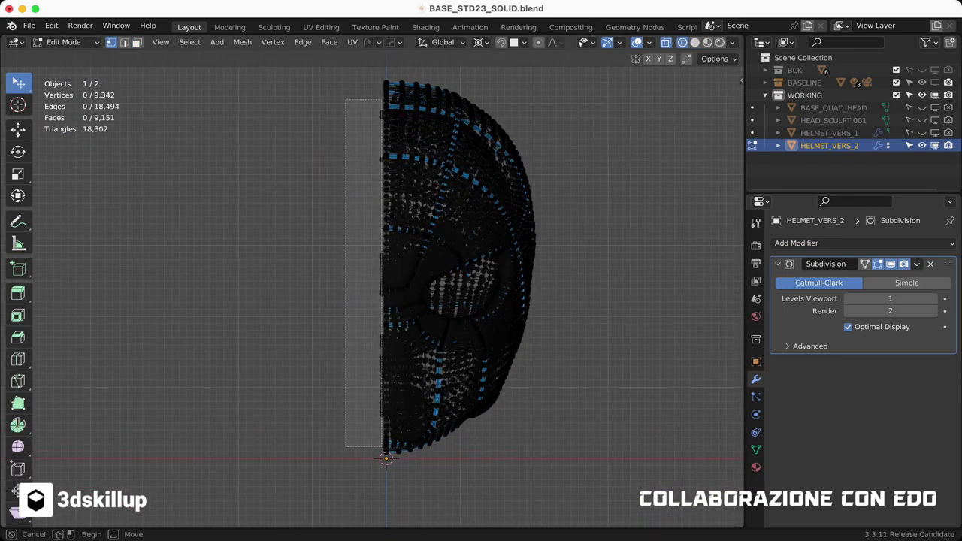
{"action": "key", "text": "Return"}
{"action": "scroll", "coordinate": [313, 328], "scroll_direction": "up", "scroll_amount": 2}
Step: Add a Hops_Mirror modifier across X and switch the viewport to Solid shading
{"action": "key", "text": "b"}
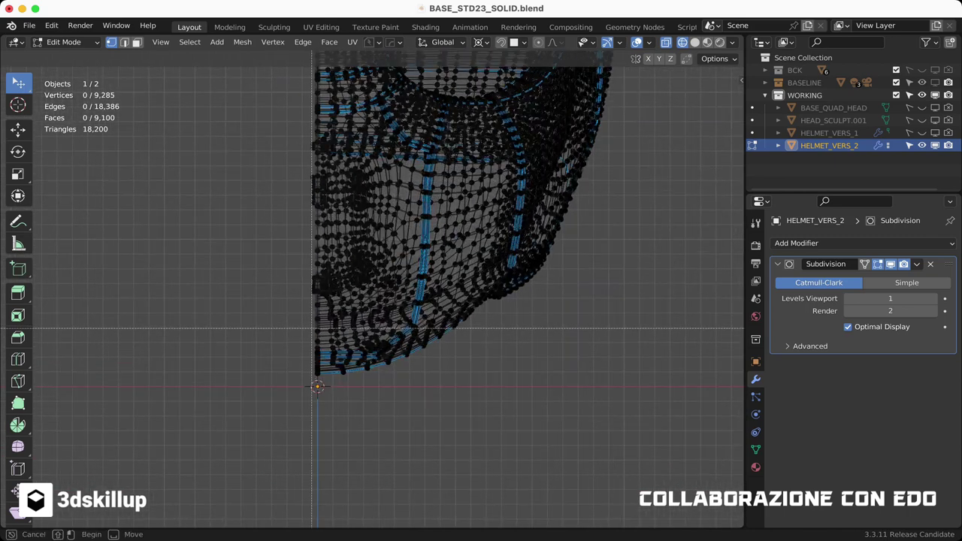
{"action": "key", "text": "q"}
{"action": "left_click", "coordinate": [198, 297]}
{"action": "left_click", "coordinate": [254, 489]}
{"action": "middle_click_drag", "start_coordinate": [344, 451], "coordinate": [391, 421]}
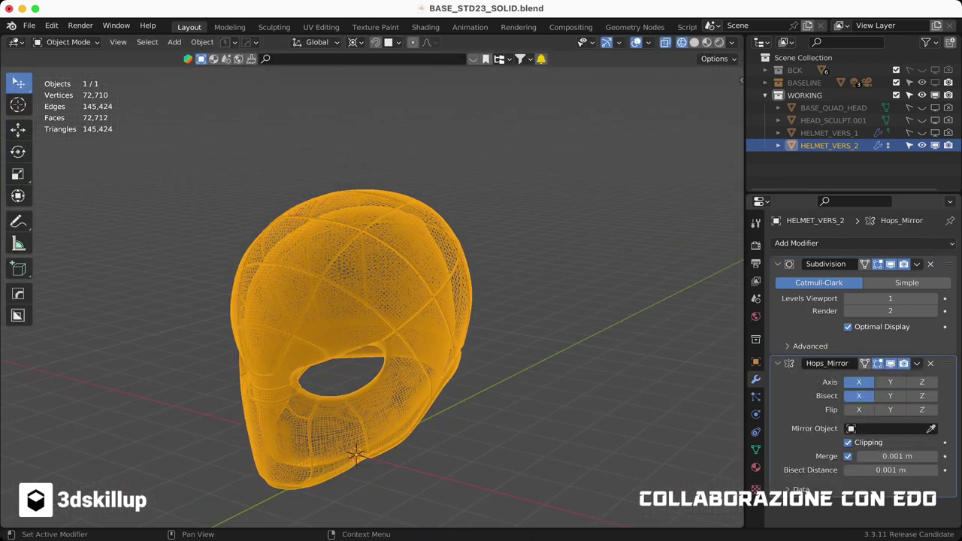
{"action": "key", "text": "shift+z"}
{"action": "scroll", "coordinate": [353, 339], "scroll_direction": "up", "scroll_amount": 5}
{"action": "mouse_move", "coordinate": [353, 338]}
{"action": "middle_mouse_down"}
{"action": "mouse_move", "coordinate": [331, 323]}
{"action": "mouse_move", "coordinate": [316, 330]}
{"action": "mouse_move", "coordinate": [335, 338]}
{"action": "middle_mouse_up"}
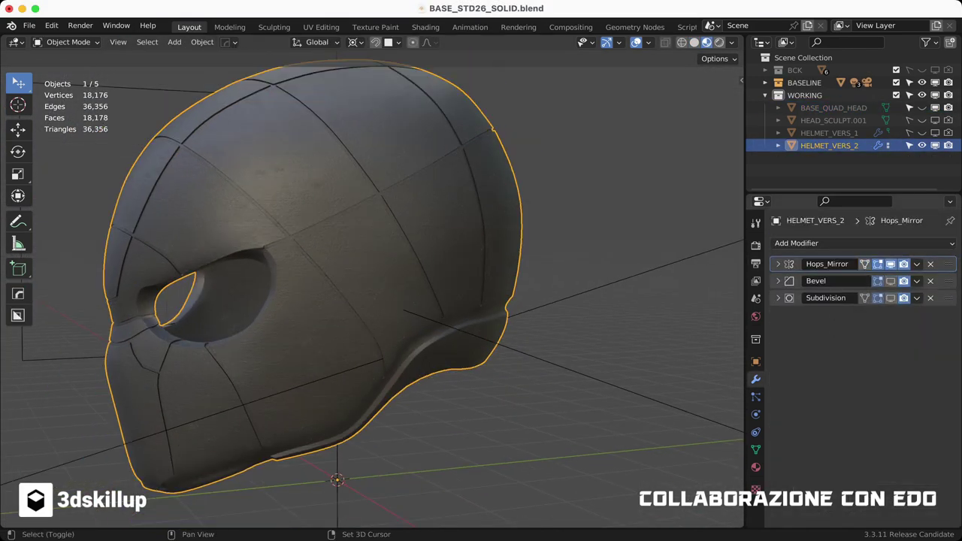
Step: Round a 3x3 face patch on the cheek into a circle with LoopTools Circle
{"action": "key", "text": "Tab"}
{"action": "left_click", "coordinate": [492, 275]}
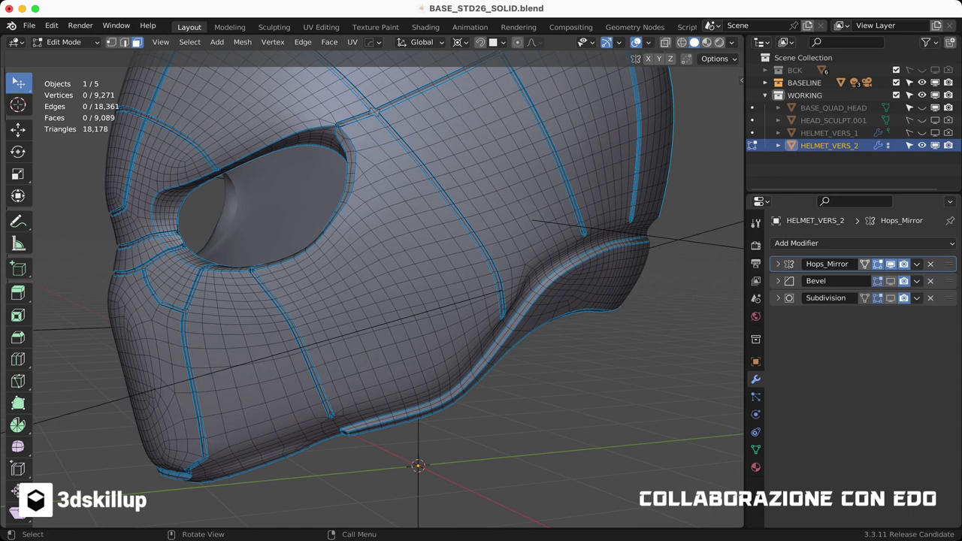
{"action": "scroll", "coordinate": [402, 248], "scroll_direction": "up", "scroll_amount": 4}
{"action": "key", "text": "n"}
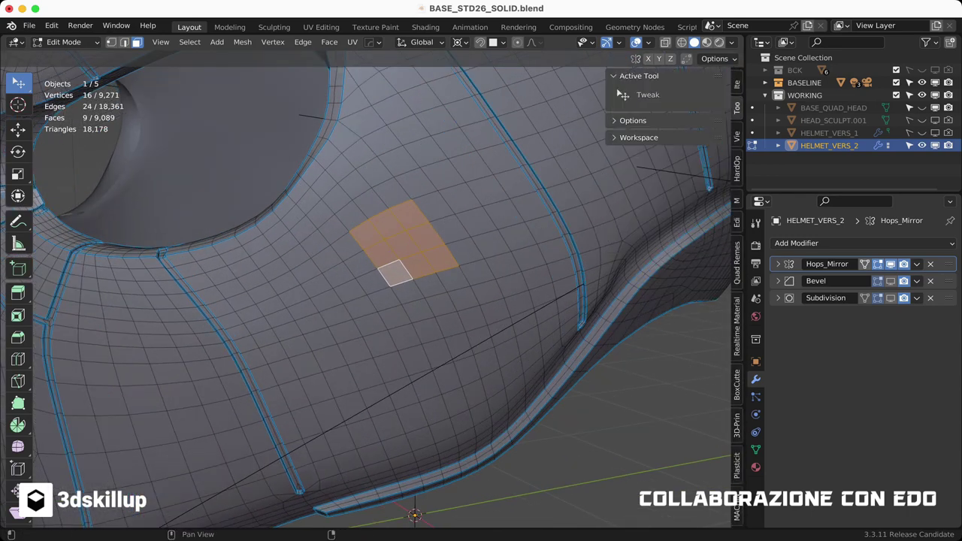
{"action": "left_click", "coordinate": [737, 137]}
{"action": "left_click", "coordinate": [737, 223]}
{"action": "left_click", "coordinate": [674, 107]}
{"action": "middle_click_drag", "start_coordinate": [406, 316], "coordinate": [361, 331]}
Step: Inset the circle, extrude it outward, scale it down, then inset the button top
{"action": "key", "text": "i"}
{"action": "left_click", "coordinate": [406, 271]}
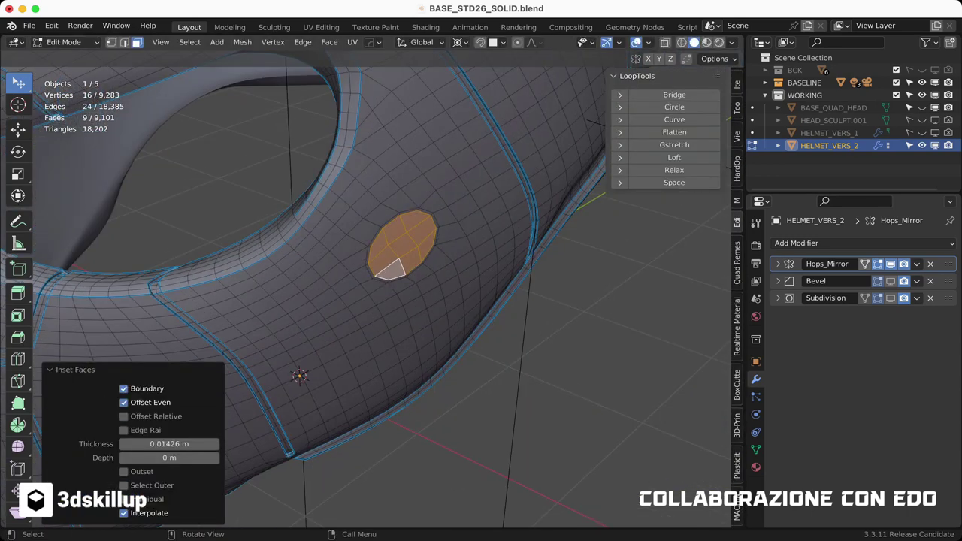
{"action": "key", "text": "e"}
{"action": "left_click", "coordinate": [459, 43]}
{"action": "key", "text": "s"}
{"action": "key", "text": "i"}
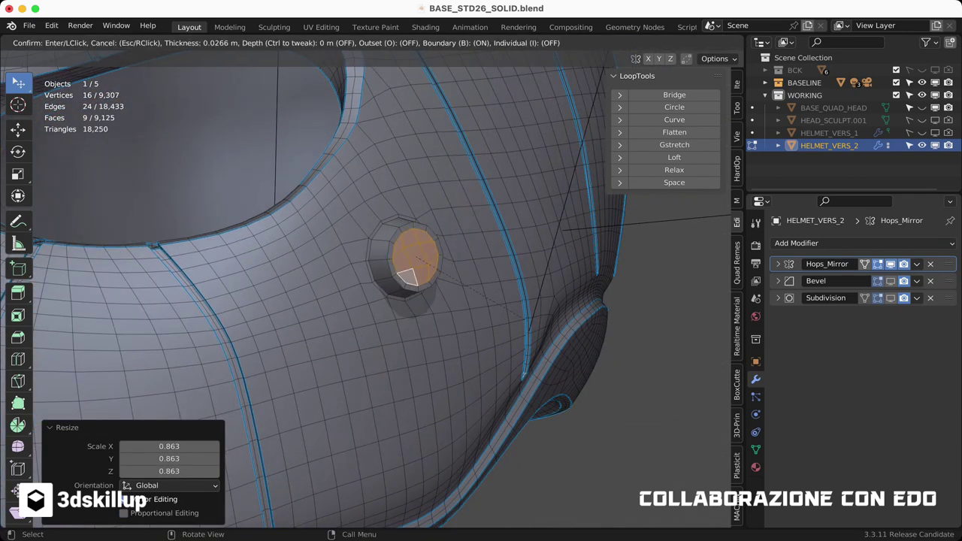
{"action": "left_click", "coordinate": [406, 277]}
{"action": "middle_click_drag", "start_coordinate": [406, 277], "coordinate": [398, 270]}
Step: Extrude the button's centre inward, shrink it, and select the inner edge ring
{"action": "key", "text": "e"}
{"action": "left_click", "coordinate": [398, 266]}
{"action": "key", "text": "Return"}
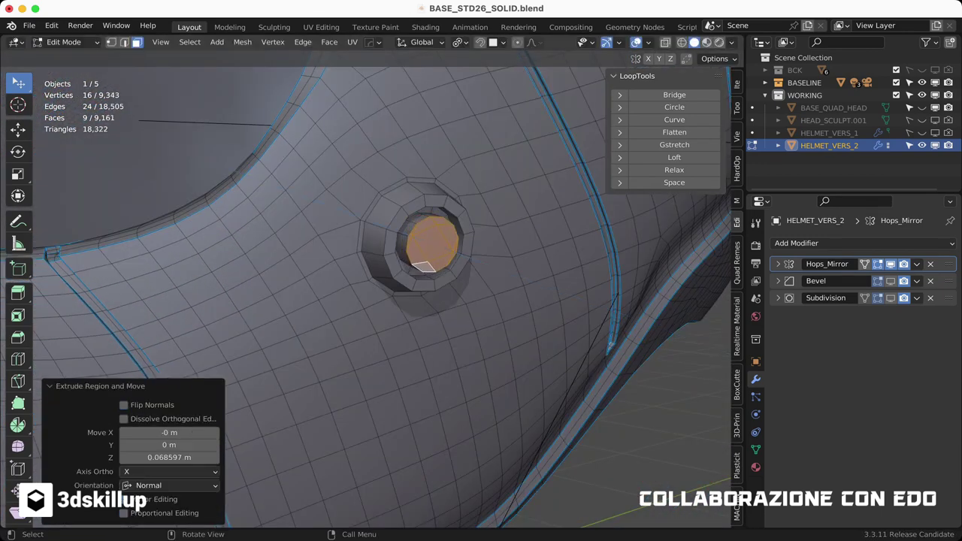
{"action": "key", "text": "s"}
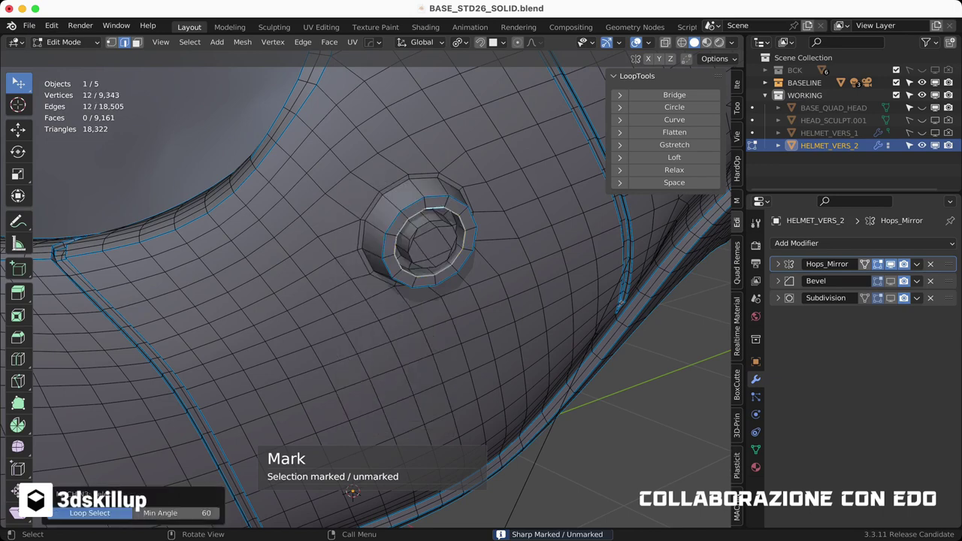
{"action": "left_click", "coordinate": [428, 212], "text": "alt"}
{"action": "scroll", "coordinate": [428, 212], "scroll_direction": "up", "scroll_amount": 3}
{"action": "scroll", "coordinate": [481, 301], "scroll_direction": "down", "scroll_amount": 5}
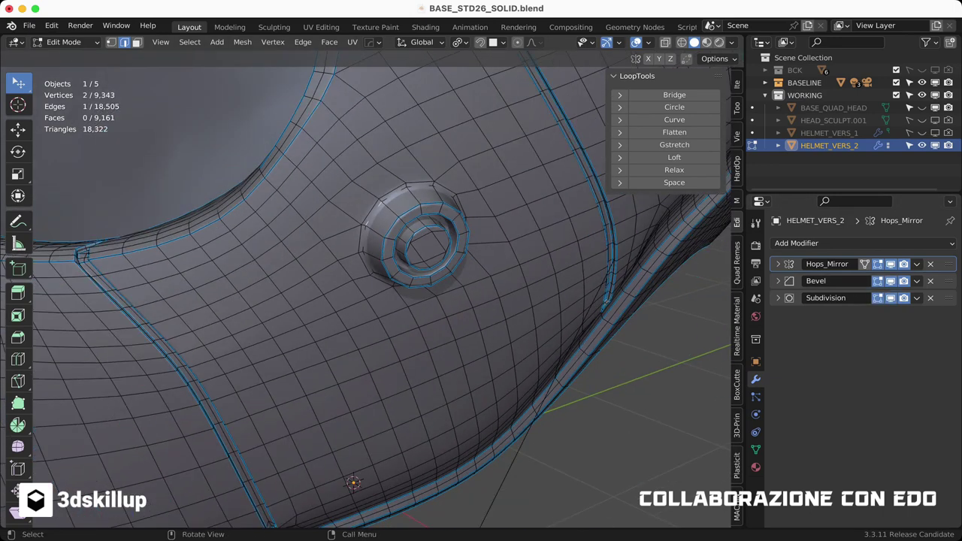
Step: Check the round button beside the eye opening in Object Mode, then return to Edit Mode
{"action": "key", "text": "Tab"}
{"action": "left_click", "coordinate": [521, 211]}
{"action": "middle_click_drag", "start_coordinate": [475, 451], "coordinate": [475, 524]}
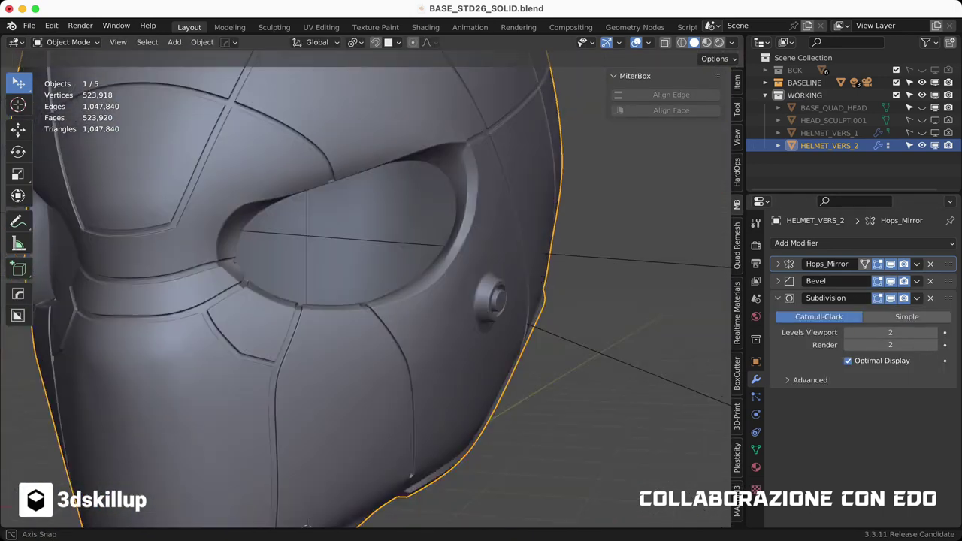
{"action": "scroll", "coordinate": [474, 524], "scroll_direction": "up", "scroll_amount": 4}
{"action": "key", "text": "Tab"}
{"action": "scroll", "coordinate": [481, 285], "scroll_direction": "up", "scroll_amount": 2}
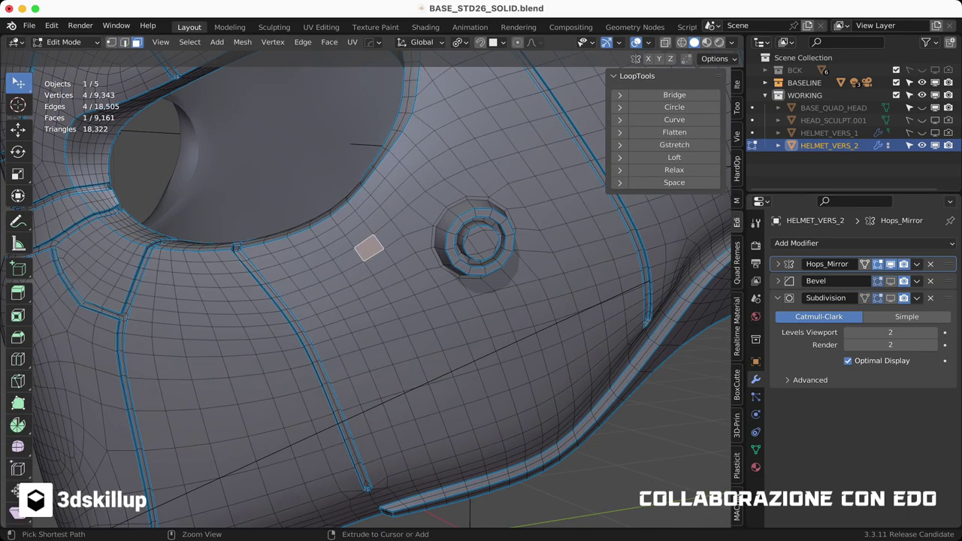
Step: Select a rectangular face patch below the round stud and inset it
{"action": "left_click", "coordinate": [345, 302], "text": "shift"}
{"action": "mouse_move", "coordinate": [346, 302]}
{"action": "middle_mouse_down"}
{"action": "mouse_move", "coordinate": [391, 316]}
{"action": "mouse_move", "coordinate": [390, 286]}
{"action": "middle_mouse_up"}
{"action": "left_click", "coordinate": [342, 329], "text": "shift"}
{"action": "middle_click_drag", "start_coordinate": [342, 329], "coordinate": [350, 338]}
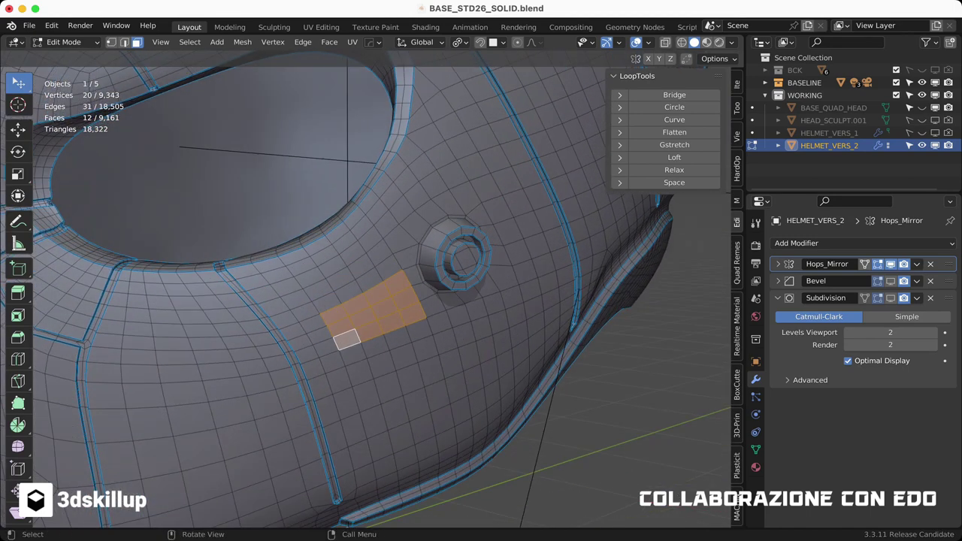
{"action": "left_click", "coordinate": [457, 346]}
{"action": "middle_click_drag", "start_coordinate": [457, 345], "coordinate": [421, 338]}
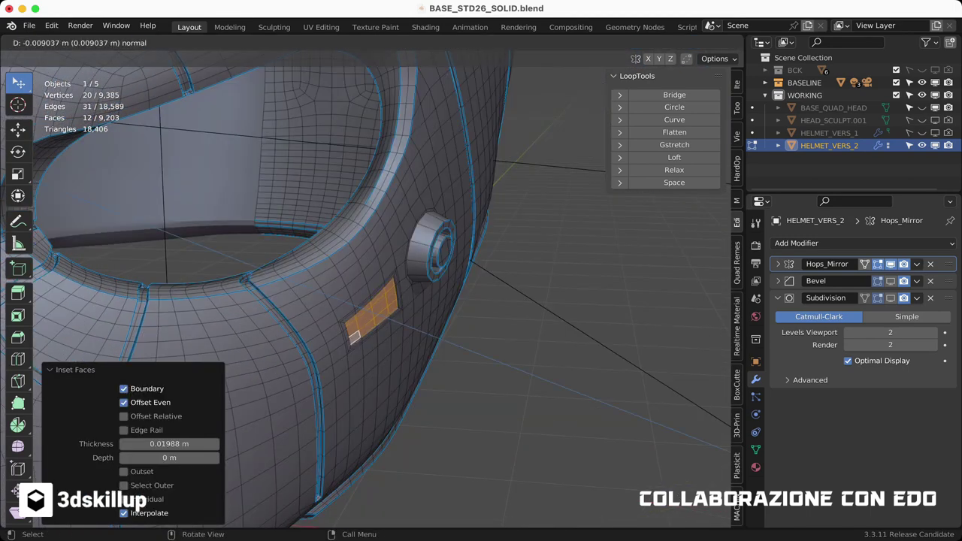
{"action": "key", "text": "Return"}
{"action": "scroll", "coordinate": [369, 323], "scroll_direction": "up", "scroll_amount": 3}
{"action": "key", "text": "i"}
Step: Extrude the patch inward and slide its corner vertices to round the slot
{"action": "key", "text": "Return"}
{"action": "key", "text": "e"}
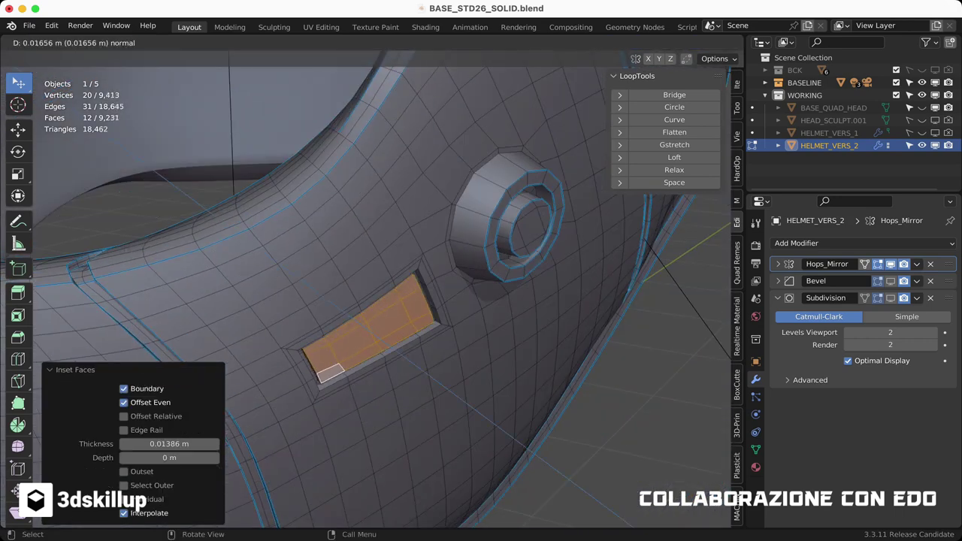
{"action": "left_click", "coordinate": [438, 373]}
{"action": "middle_click_drag", "start_coordinate": [438, 373], "coordinate": [451, 346]}
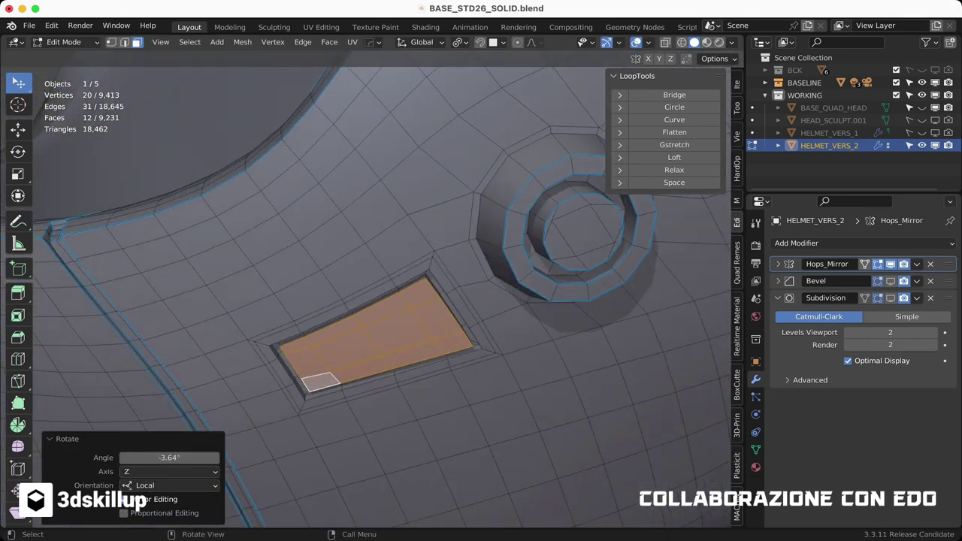
{"action": "middle_click_drag", "start_coordinate": [375, 331], "coordinate": [391, 323]}
{"action": "key", "text": "1"}
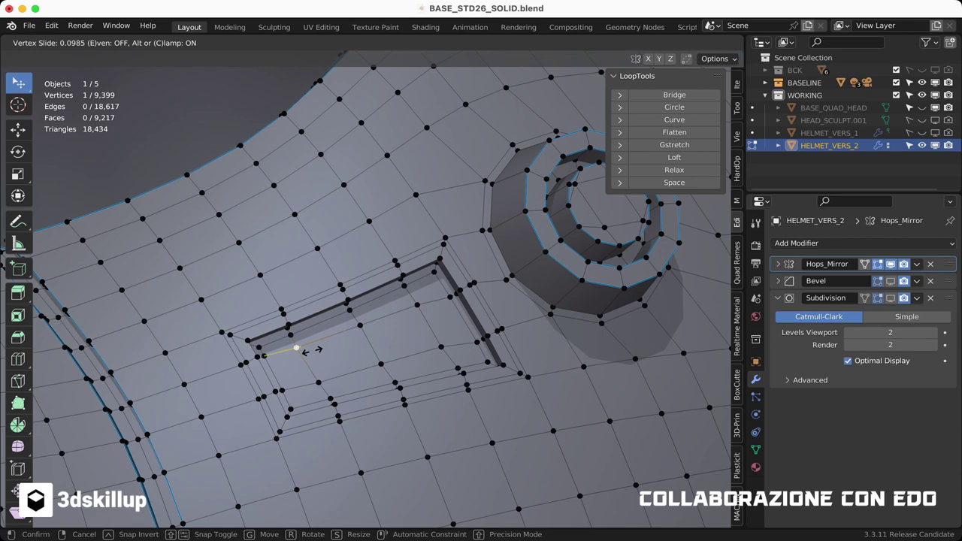
{"action": "left_click", "coordinate": [304, 351]}
{"action": "scroll", "coordinate": [304, 351], "scroll_direction": "up", "scroll_amount": 4}
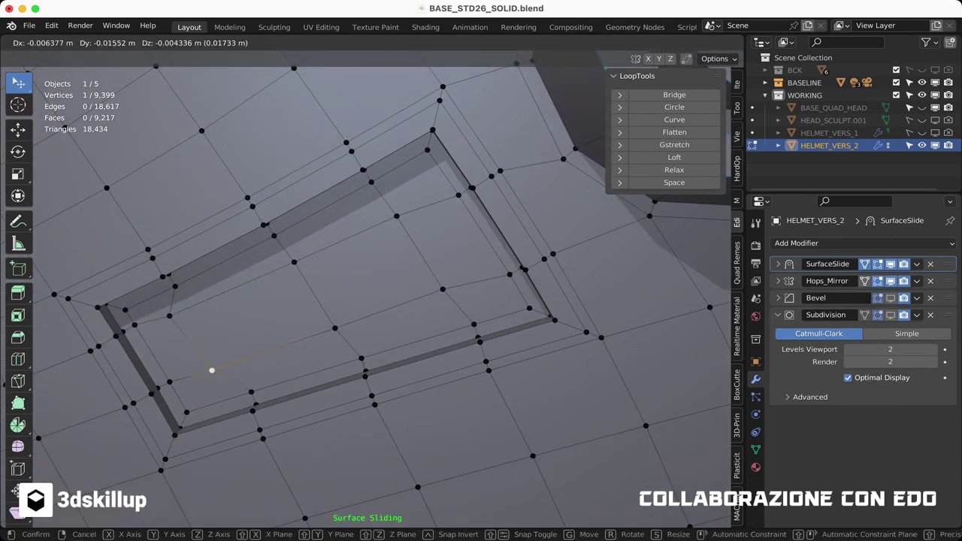
{"action": "left_click", "coordinate": [168, 316]}
{"action": "middle_click_drag", "start_coordinate": [167, 315], "coordinate": [307, 266]}
{"action": "key", "text": "g"}
{"action": "key", "text": "g"}
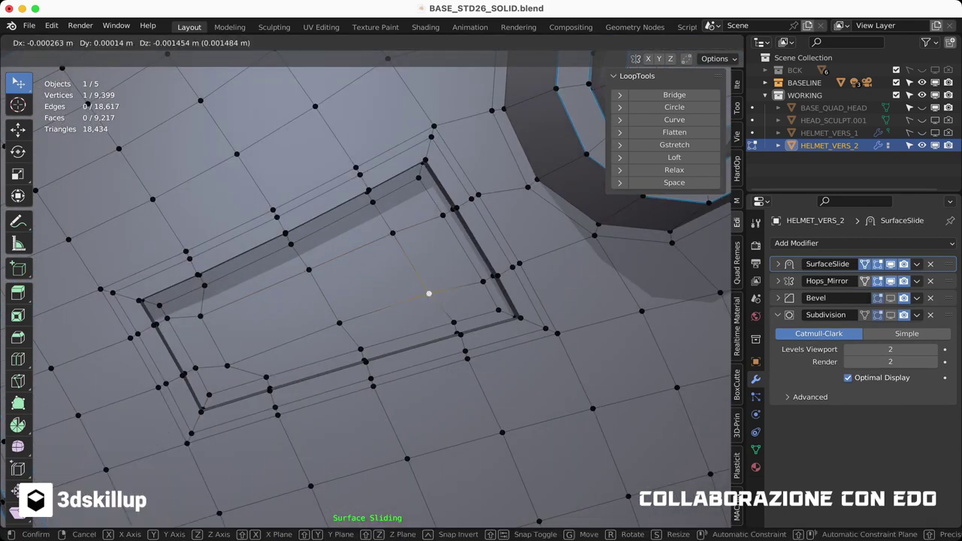
{"action": "left_click", "coordinate": [430, 297]}
Step: Inset and extrude the slot's inner faces, then rotate them about Z
{"action": "key", "text": "3"}
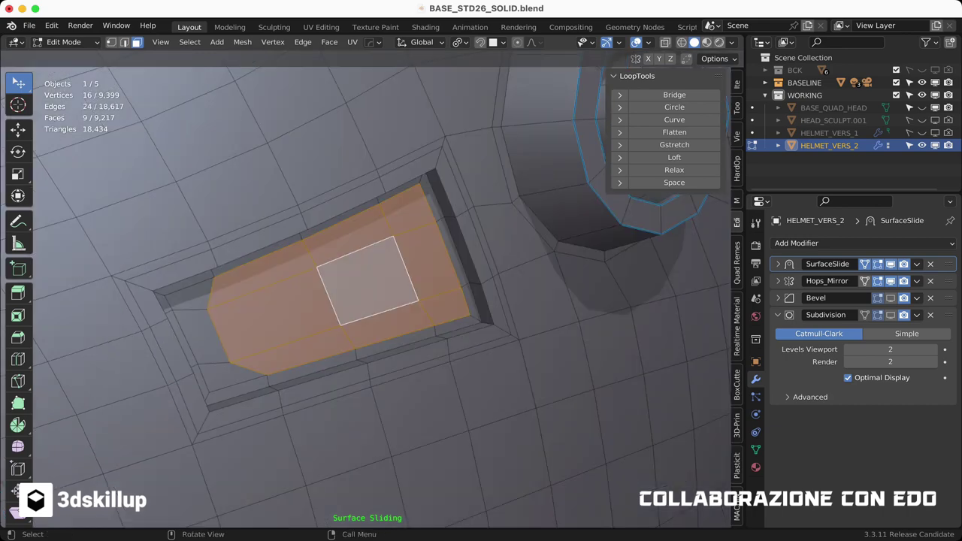
{"action": "key", "text": "i"}
{"action": "key", "text": "e"}
{"action": "left_click", "coordinate": [387, 268]}
{"action": "middle_click_drag", "start_coordinate": [387, 268], "coordinate": [353, 241]}
{"action": "key", "text": "r"}
{"action": "key", "text": "z"}
{"action": "left_click", "coordinate": [386, 268]}
Step: Add edge loops inside the recessed panel with Ctrl+R and check its smoothing in Object Mode
{"action": "left_click", "coordinate": [474, 242]}
{"action": "middle_click_drag", "start_coordinate": [473, 243], "coordinate": [421, 225]}
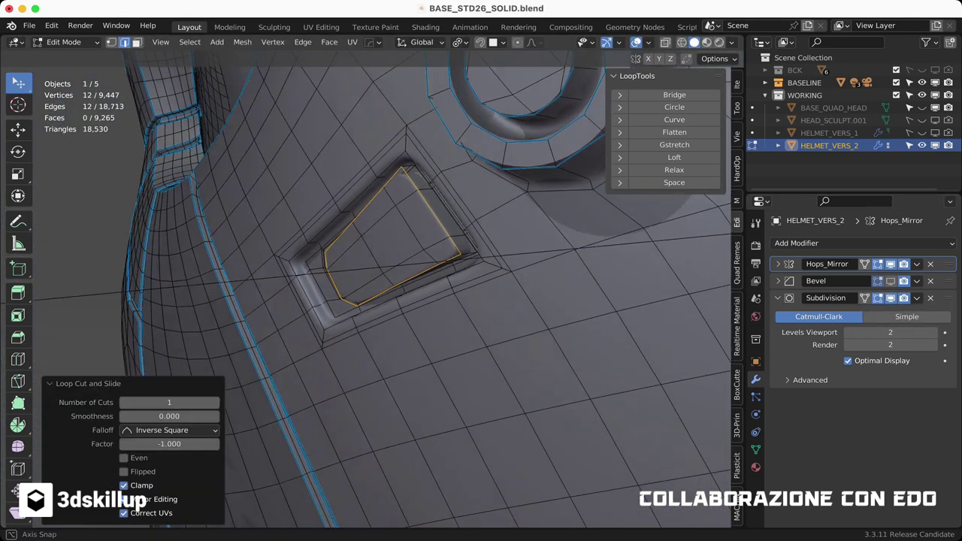
{"action": "key", "text": "ctrl+r"}
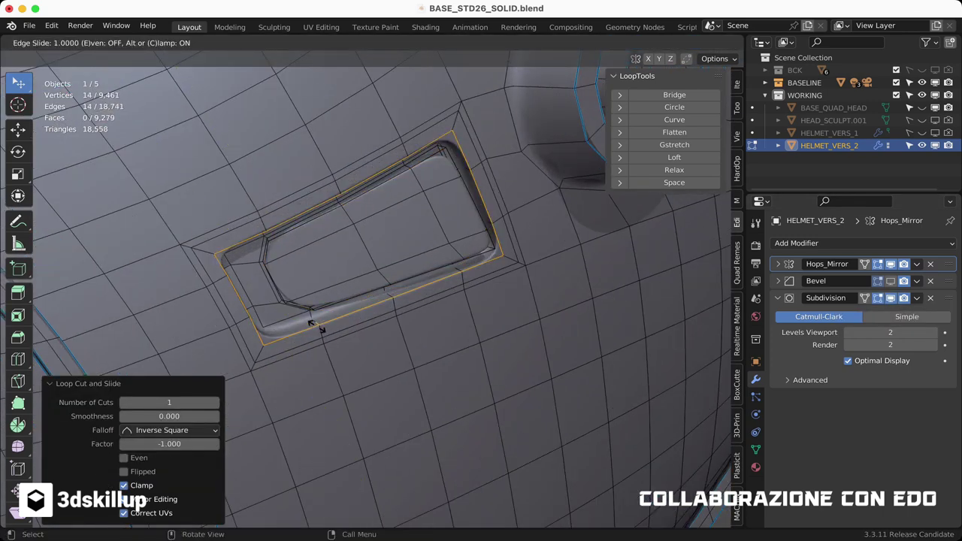
{"action": "left_click", "coordinate": [312, 324]}
{"action": "scroll", "coordinate": [312, 323], "scroll_direction": "down", "scroll_amount": 5}
{"action": "key", "text": "Tab"}
{"action": "middle_click_drag", "start_coordinate": [312, 323], "coordinate": [286, 286]}
{"action": "scroll", "coordinate": [285, 286], "scroll_direction": "up", "scroll_amount": 4}
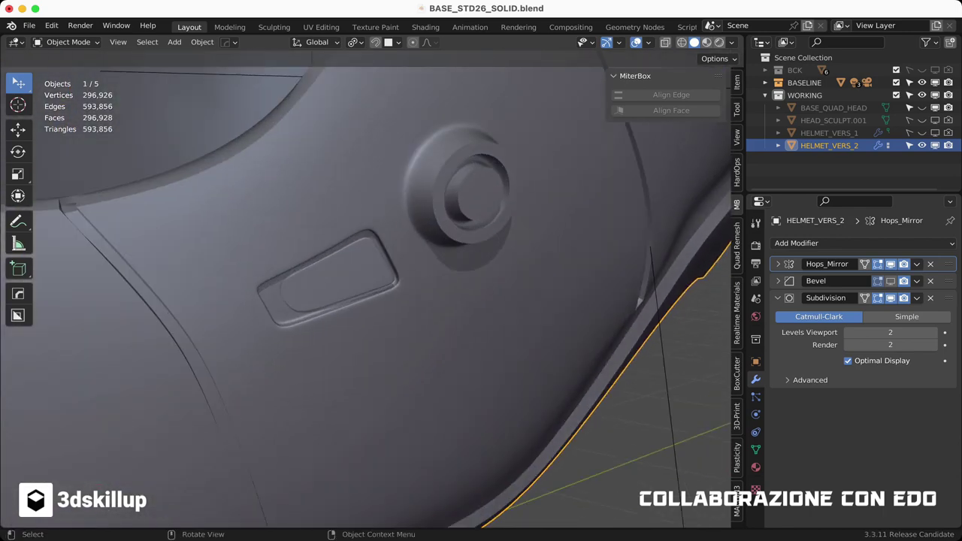
{"action": "mouse_move", "coordinate": [365, 290]}
{"action": "middle_mouse_down"}
{"action": "mouse_move", "coordinate": [331, 270]}
{"action": "mouse_move", "coordinate": [421, 271]}
{"action": "middle_mouse_up"}
{"action": "scroll", "coordinate": [365, 290], "scroll_direction": "up", "scroll_amount": 3}
Step: Rotate the panel's inner plate about -3° and inspect the whole helmet
{"action": "left_click", "coordinate": [355, 313]}
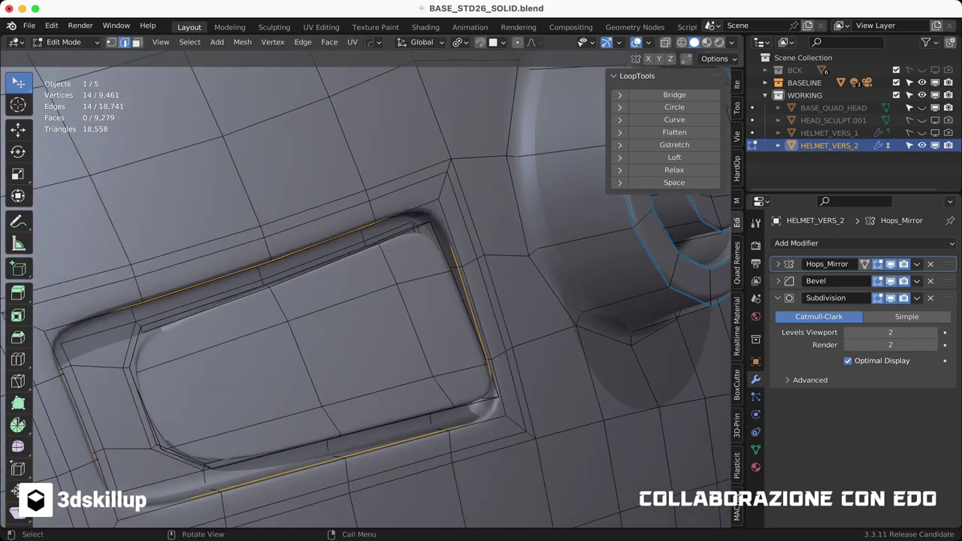
{"action": "middle_click_drag", "start_coordinate": [356, 316], "coordinate": [315, 286]}
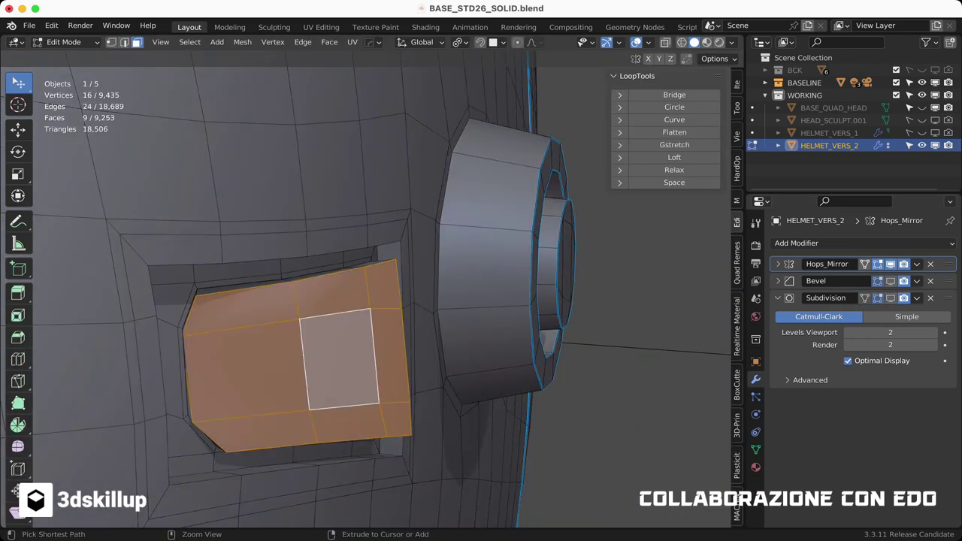
{"action": "key", "text": "r"}
{"action": "left_click", "coordinate": [282, 346]}
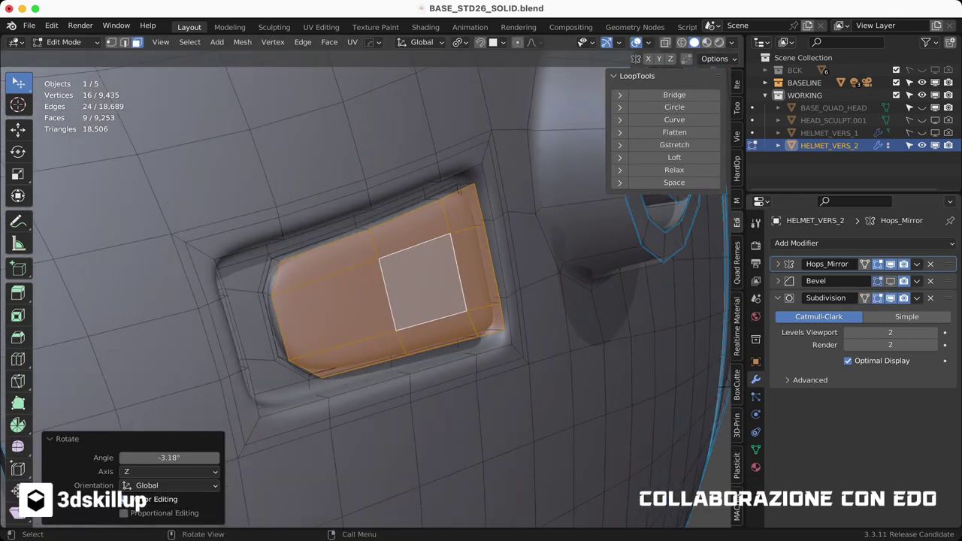
{"action": "key", "text": "Tab"}
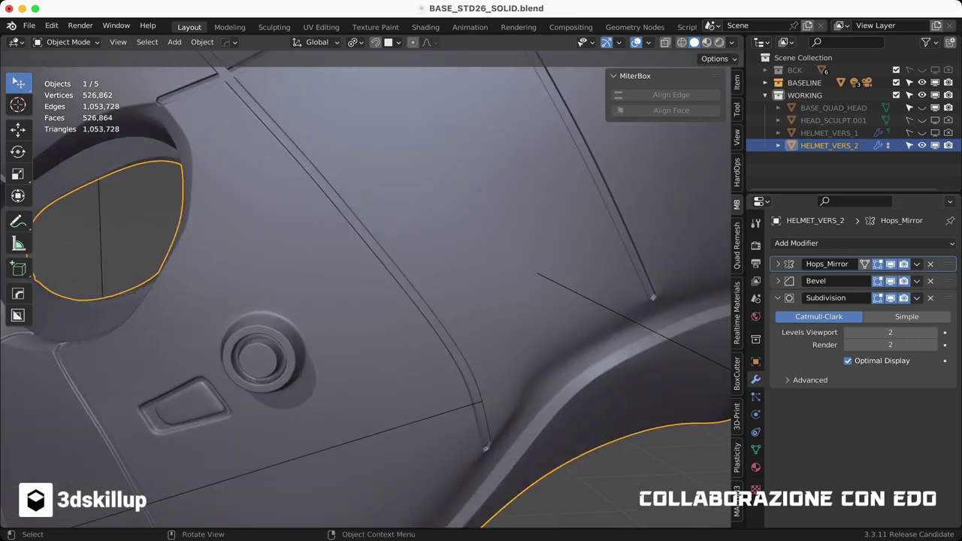
{"action": "mouse_move", "coordinate": [376, 301]}
{"action": "middle_mouse_down"}
{"action": "mouse_move", "coordinate": [331, 278]}
{"action": "mouse_move", "coordinate": [360, 271]}
{"action": "middle_mouse_up"}
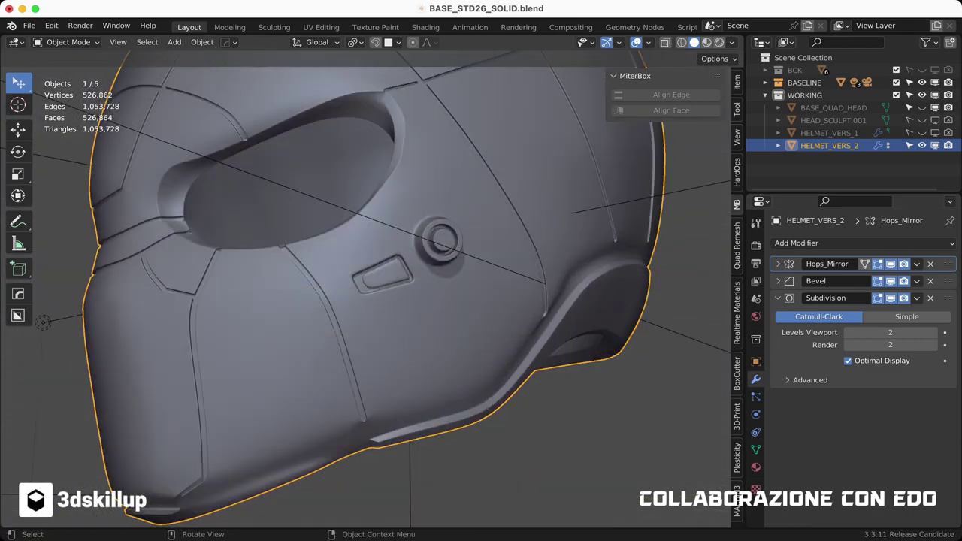
Step: Inset and extrude a lower-cheek face patch into a curved pad with a sliding edge loop
{"action": "key", "text": "Tab"}
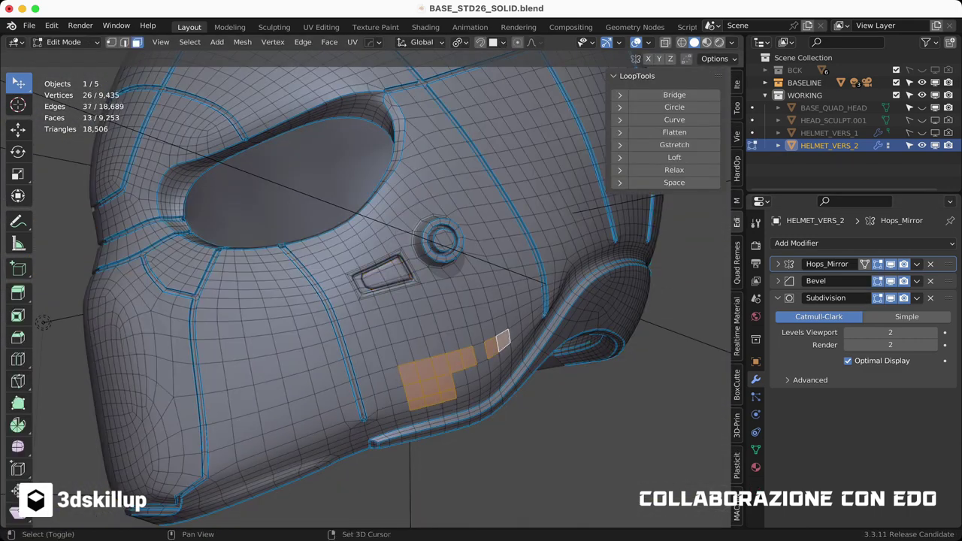
{"action": "scroll", "coordinate": [361, 285], "scroll_direction": "up", "scroll_amount": 3}
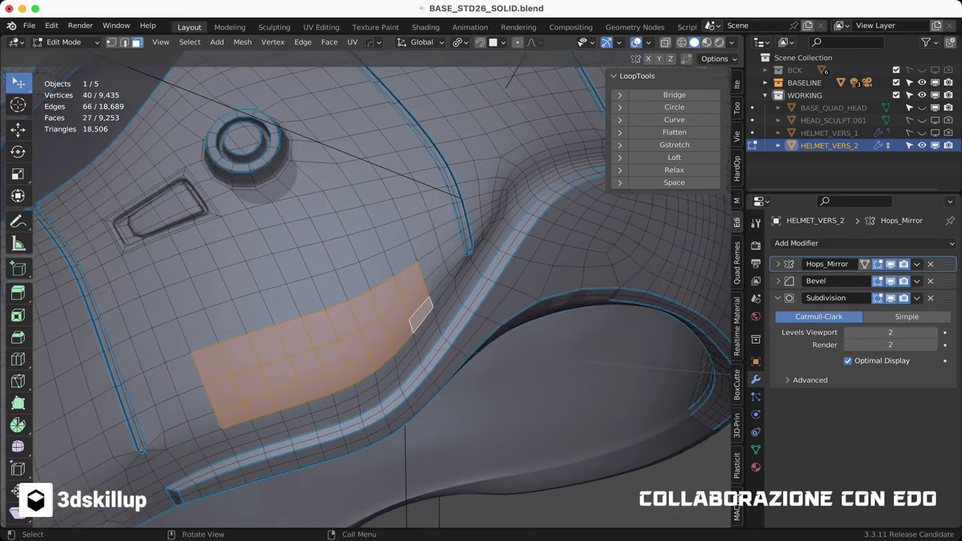
{"action": "left_click", "coordinate": [413, 315]}
{"action": "mouse_move", "coordinate": [413, 314]}
{"action": "middle_mouse_down"}
{"action": "mouse_move", "coordinate": [241, 421]}
{"action": "mouse_move", "coordinate": [135, 508]}
{"action": "mouse_move", "coordinate": [408, 376]}
{"action": "middle_mouse_up"}
{"action": "key", "text": "ctrl+Tab"}
{"action": "left_click", "coordinate": [408, 230]}
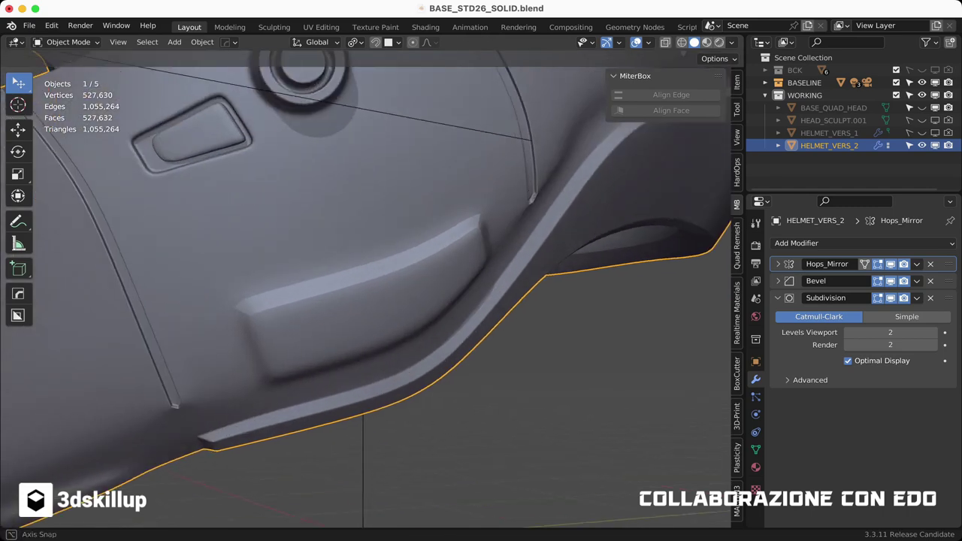
{"action": "key", "text": "Tab"}
{"action": "middle_click_drag", "start_coordinate": [450, 300], "coordinate": [555, 260]}
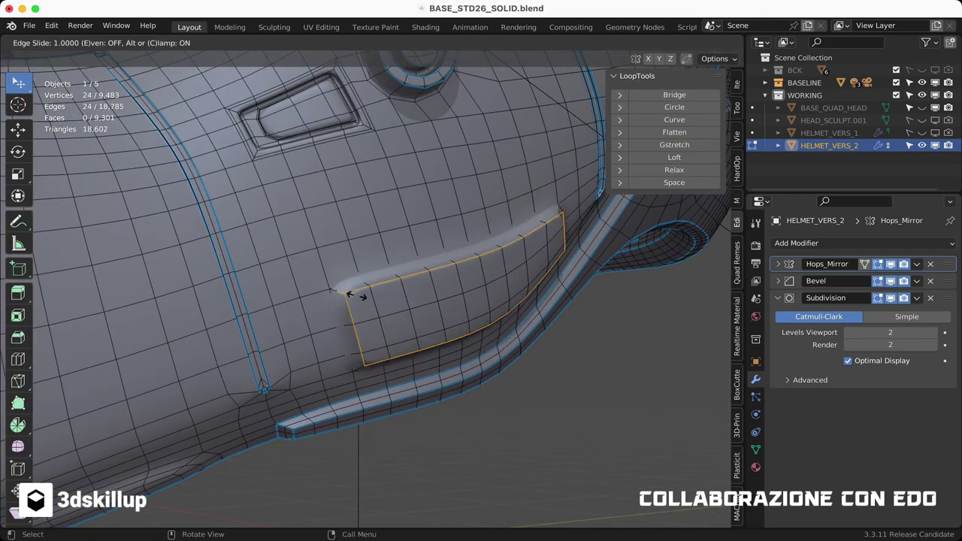
{"action": "left_click", "coordinate": [331, 289]}
{"action": "mouse_move", "coordinate": [331, 289]}
{"action": "middle_mouse_down"}
{"action": "mouse_move", "coordinate": [284, 308]}
{"action": "mouse_move", "coordinate": [332, 348]}
{"action": "mouse_move", "coordinate": [308, 336]}
{"action": "middle_mouse_up"}
Step: Save the file as a new version, BASE_STD27_SOLID.blend
{"action": "key", "text": "Tab"}
{"action": "key", "text": "ctrl+alt+s"}
{"action": "key", "text": "ctrl+Tab"}
{"action": "key", "text": "8"}
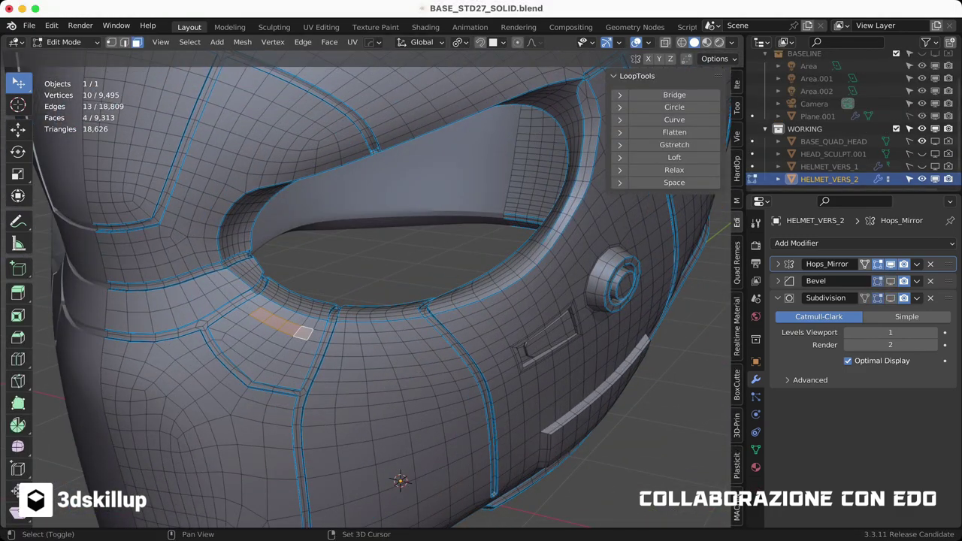
Step: Inset a face patch beside the eye opening, shrink it and sink it into the surface
{"action": "key", "text": "i"}
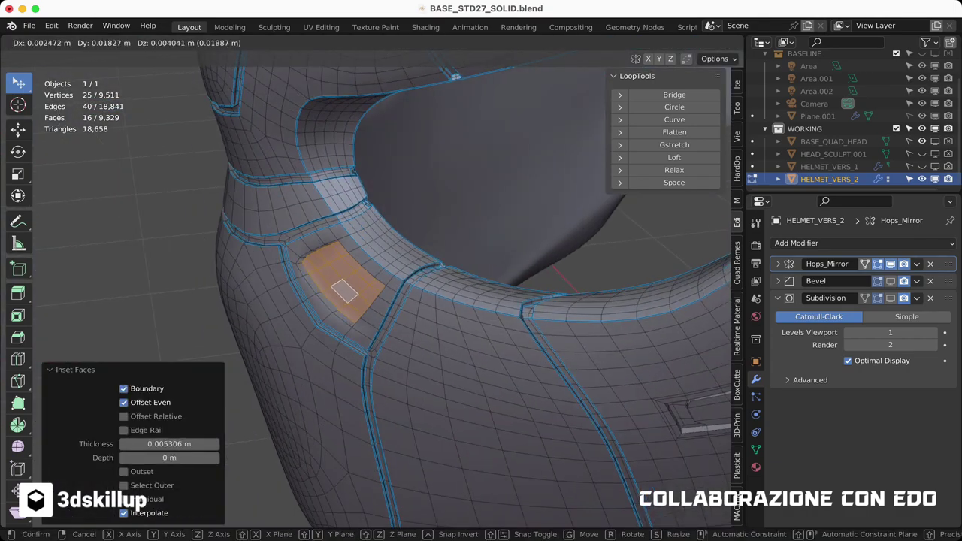
{"action": "key", "text": "Return"}
{"action": "key", "text": "s"}
{"action": "key", "text": "Return"}
{"action": "key", "text": "g"}
{"action": "key", "text": "Return"}
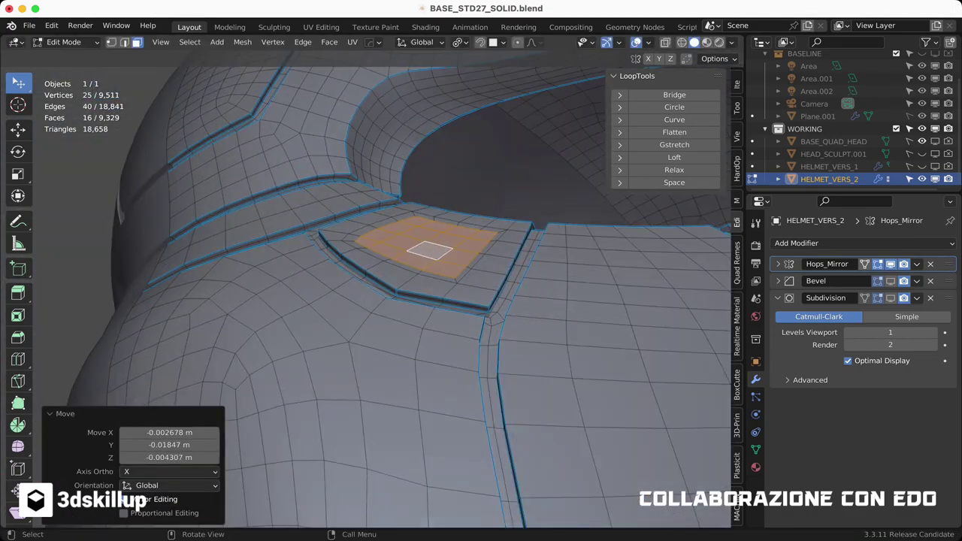
{"action": "middle_click_drag", "start_coordinate": [646, 451], "coordinate": [678, 514]}
Step: Add an edge loop around the small plate and preview it in Object Mode
{"action": "left_click", "coordinate": [524, 224]}
{"action": "middle_click_drag", "start_coordinate": [524, 224], "coordinate": [451, 271]}
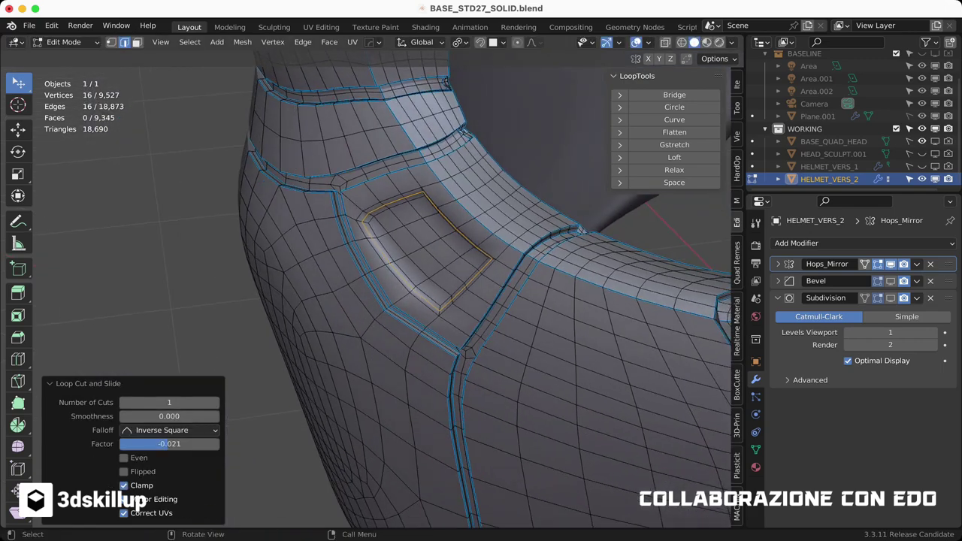
{"action": "key", "text": "Tab"}
{"action": "middle_click_drag", "start_coordinate": [511, 300], "coordinate": [451, 338]}
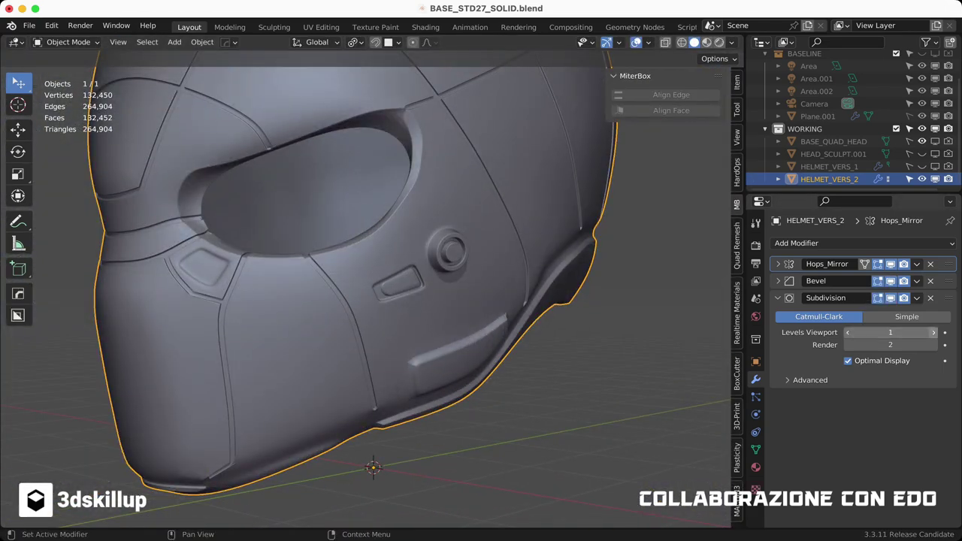
{"action": "key", "text": "ctrl+2"}
{"action": "middle_click_drag", "start_coordinate": [441, 526], "coordinate": [298, 519]}
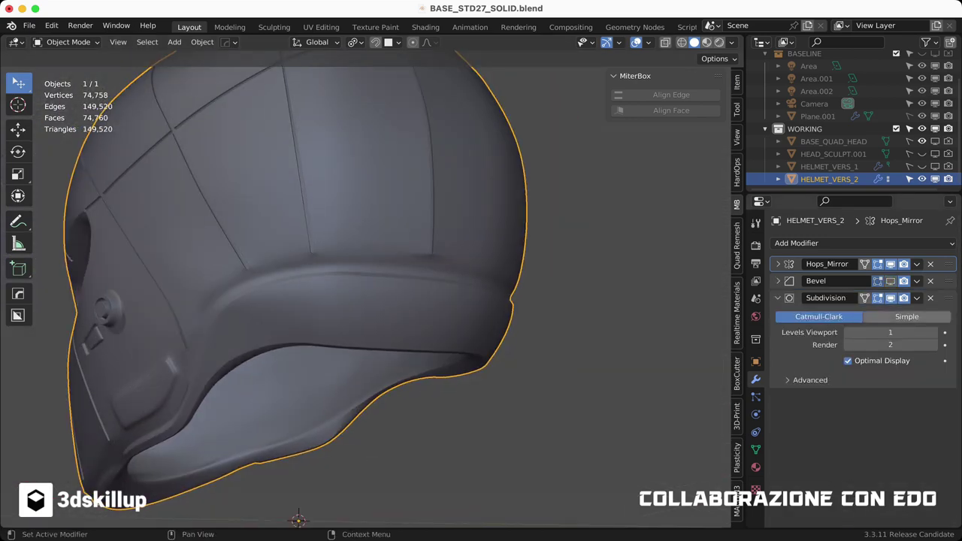
Step: Round the first rear rim patch into a circle, shrink it, extrude it inward and add an edge loop
{"action": "key", "text": "Tab"}
{"action": "middle_click_drag", "start_coordinate": [299, 518], "coordinate": [375, 316]}
{"action": "left_click", "coordinate": [674, 106]}
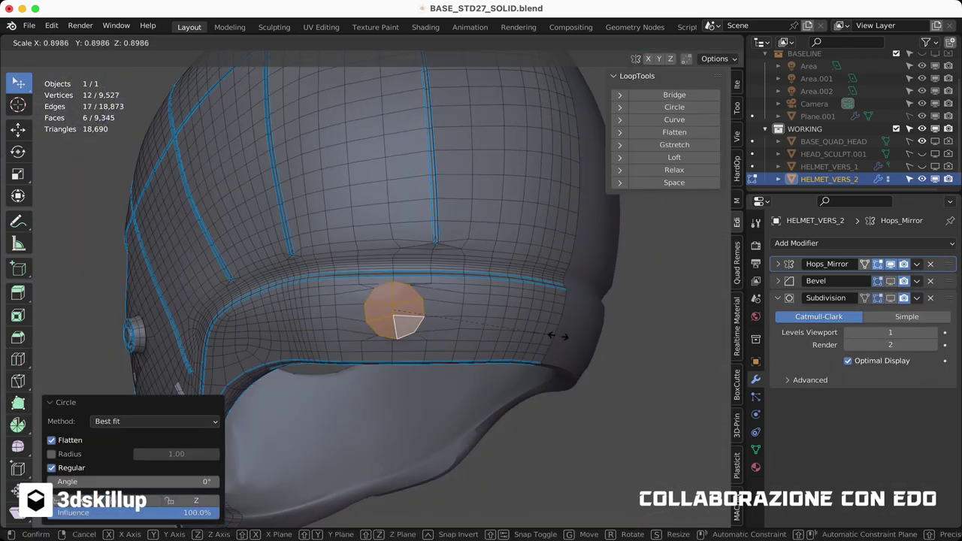
{"action": "key", "text": "s"}
{"action": "key", "text": "e"}
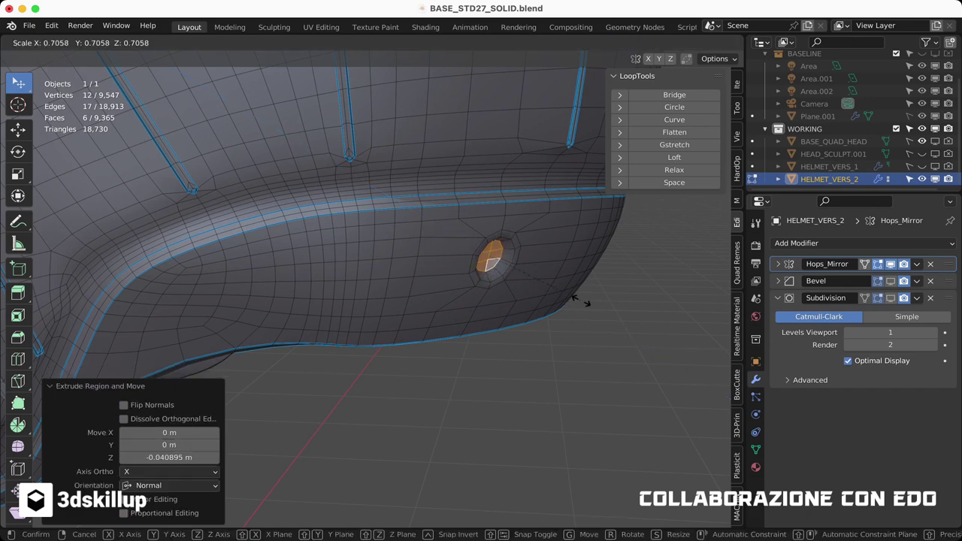
{"action": "left_click", "coordinate": [579, 300]}
{"action": "key", "text": "ctrl+r"}
{"action": "left_click", "coordinate": [433, 259]}
Step: Preview the first round port in Object Mode from around the rear rim band
{"action": "key", "text": "Tab"}
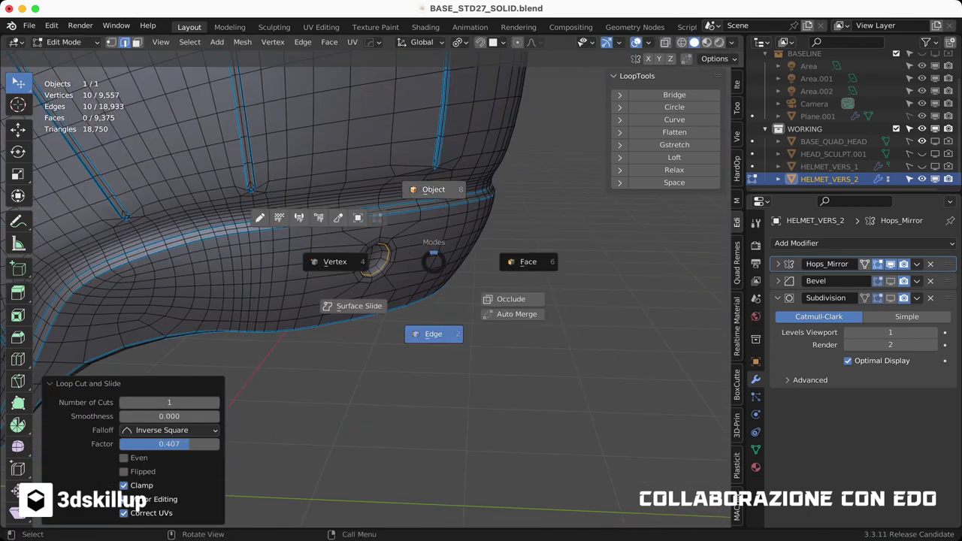
{"action": "left_click", "coordinate": [434, 189]}
{"action": "middle_click_drag", "start_coordinate": [434, 259], "coordinate": [481, 285]}
{"action": "mouse_move", "coordinate": [225, 300]}
{"action": "middle_mouse_down"}
{"action": "mouse_move", "coordinate": [300, 263]}
{"action": "mouse_move", "coordinate": [391, 256]}
{"action": "middle_mouse_up"}
{"action": "scroll", "coordinate": [300, 263], "scroll_direction": "down", "scroll_amount": 5}
{"action": "scroll", "coordinate": [300, 263], "scroll_direction": "up", "scroll_amount": 8}
Step: Round a second rim patch into a circle and inset it as another port
{"action": "key", "text": "Tab"}
{"action": "left_click", "coordinate": [674, 107]}
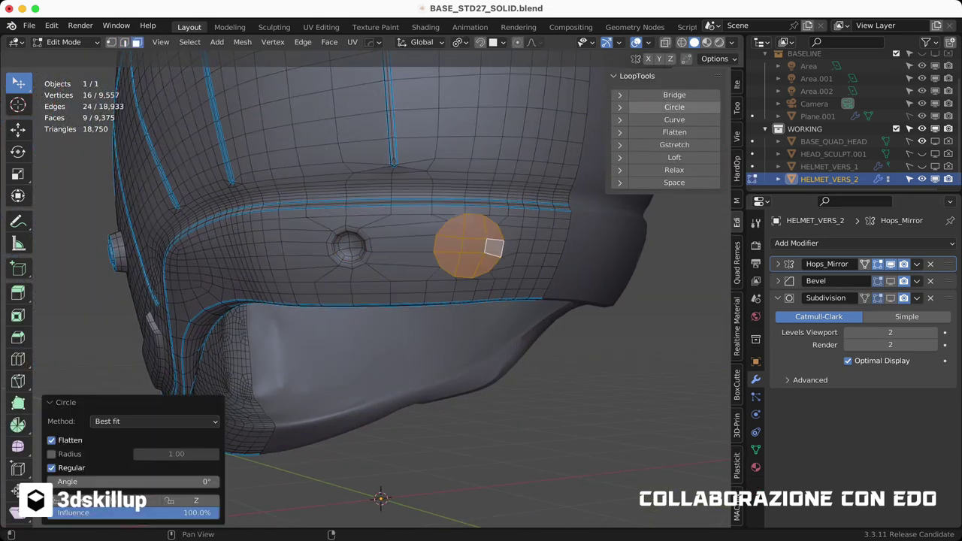
{"action": "left_click", "coordinate": [560, 311]}
{"action": "key", "text": "i"}
{"action": "left_click", "coordinate": [560, 310]}
{"action": "middle_click_drag", "start_coordinate": [560, 311], "coordinate": [451, 301]}
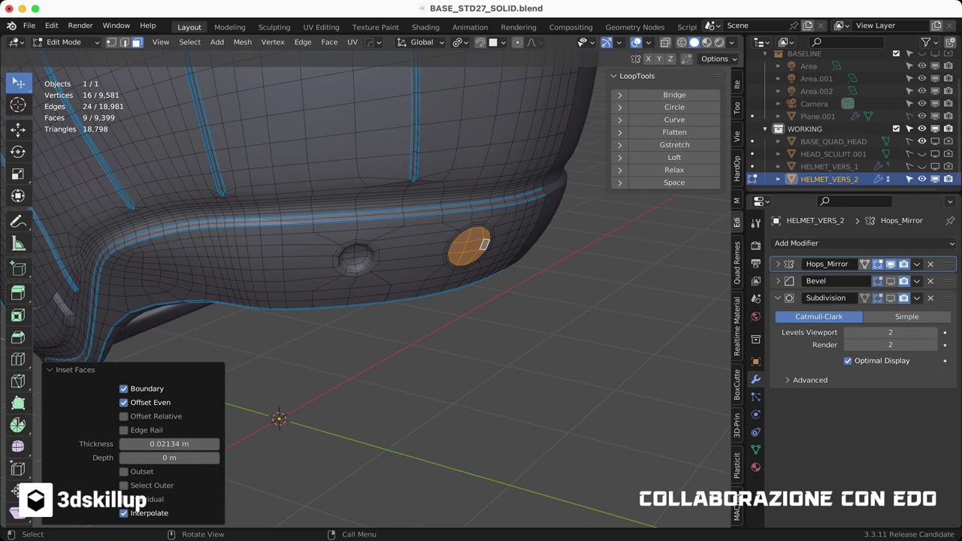
{"action": "left_click", "coordinate": [530, 329]}
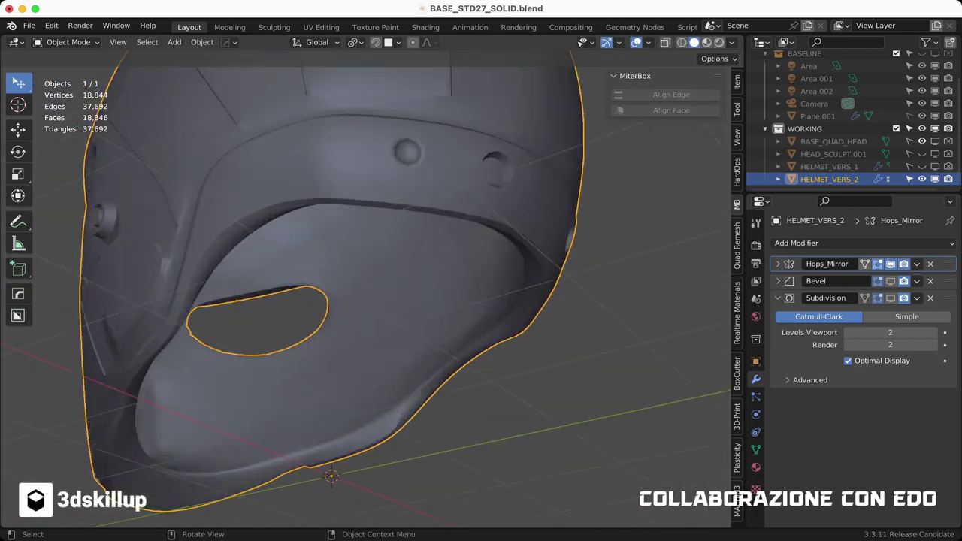
Step: In face selection, inset the next patch and round it into a circular port
{"action": "key", "text": "Tab"}
{"action": "left_click", "coordinate": [461, 293]}
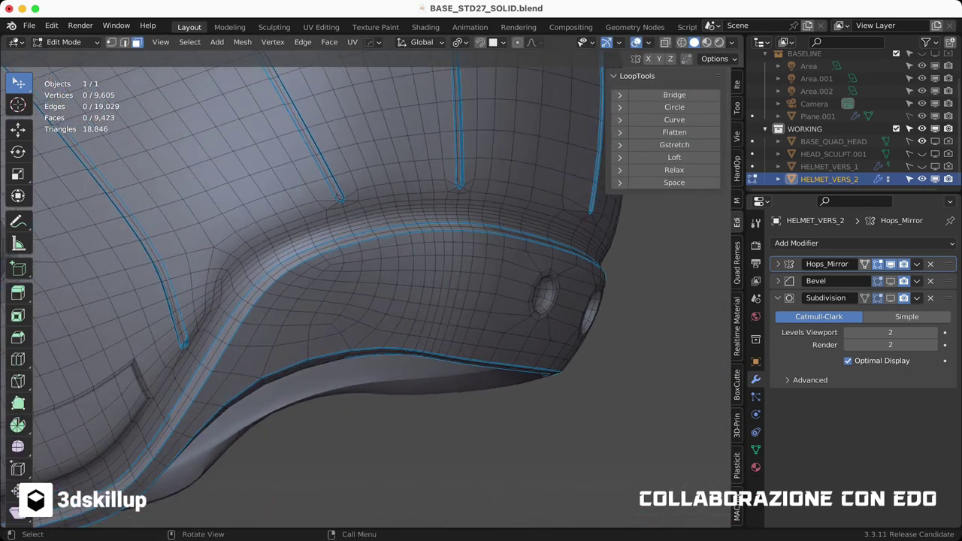
{"action": "key", "text": "i"}
{"action": "left_click", "coordinate": [436, 297]}
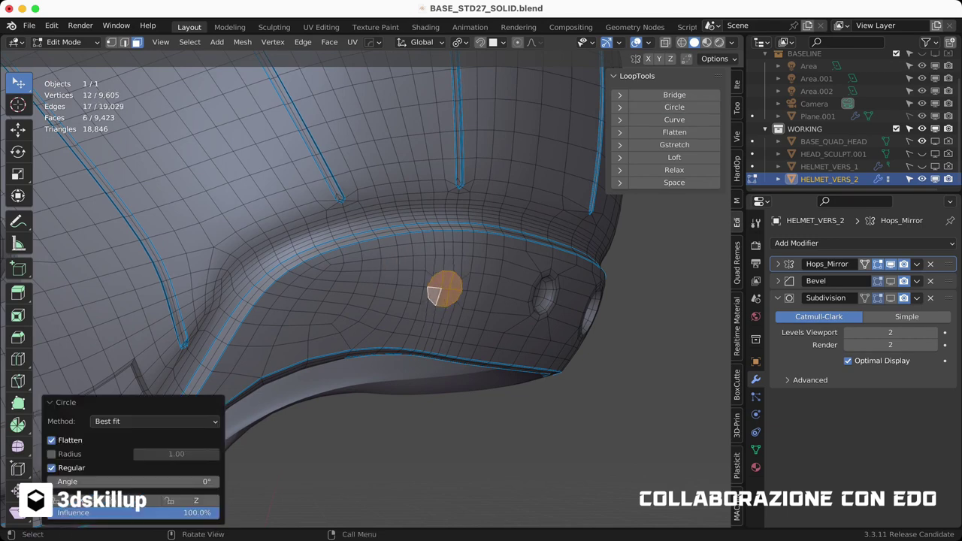
{"action": "middle_click_drag", "start_coordinate": [436, 297], "coordinate": [435, 293]}
{"action": "left_click", "coordinate": [524, 342]}
Step: Check the new ports in Object Mode, then resume editing the rim band
{"action": "key", "text": "Tab"}
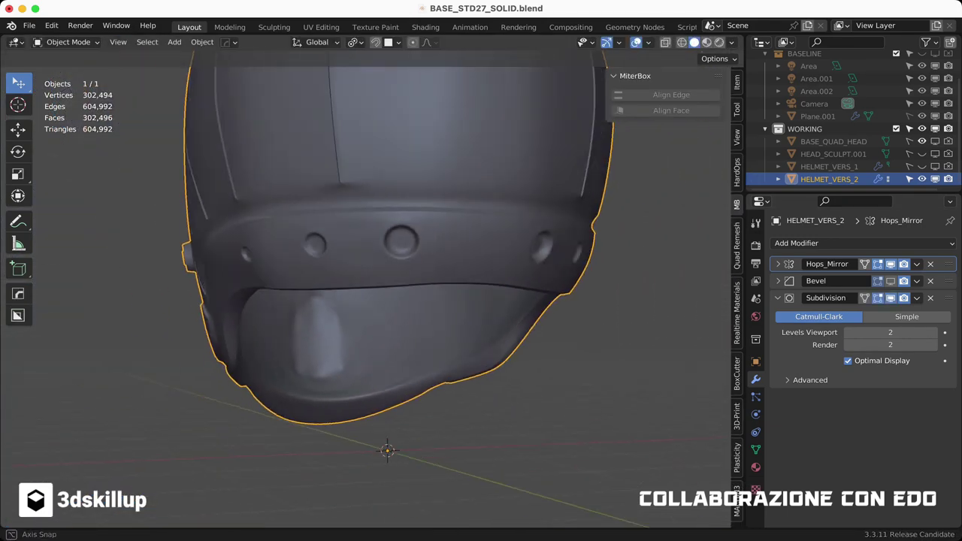
{"action": "middle_click_drag", "start_coordinate": [387, 301], "coordinate": [350, 243]}
{"action": "scroll", "coordinate": [350, 243], "scroll_direction": "up", "scroll_amount": 3}
{"action": "key", "text": "Tab"}
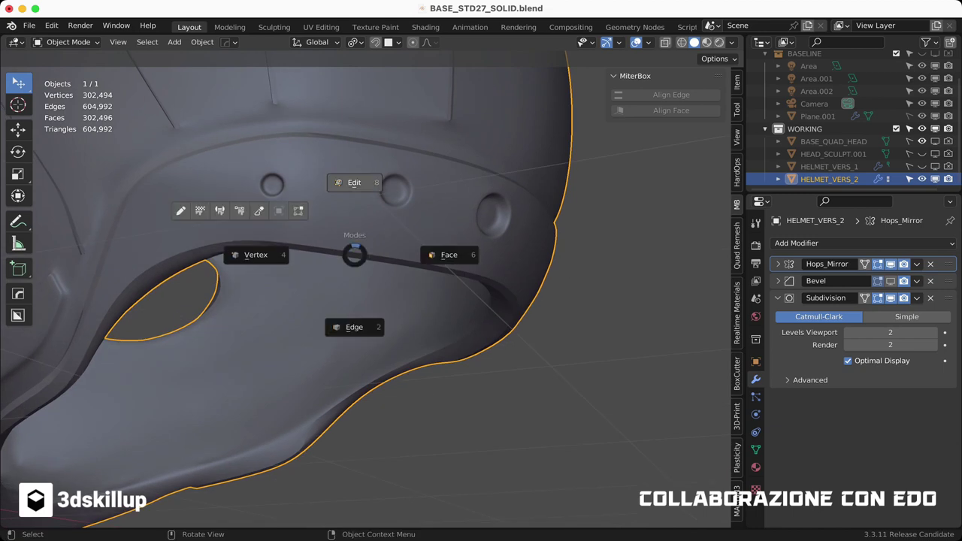
{"action": "left_click", "coordinate": [451, 253]}
{"action": "mouse_move", "coordinate": [451, 253]}
{"action": "middle_mouse_down"}
{"action": "mouse_move", "coordinate": [421, 226]}
{"action": "mouse_move", "coordinate": [451, 218]}
{"action": "middle_mouse_up"}
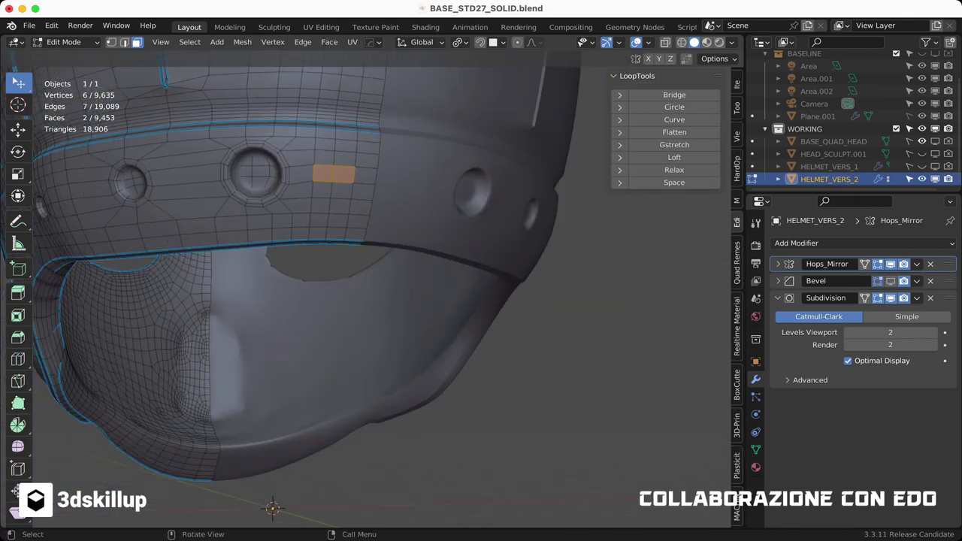
Step: Round the selected rim faces into a circle and inset it twice as the third port
{"action": "left_click", "coordinate": [674, 107]}
{"action": "left_click", "coordinate": [399, 210]}
{"action": "key", "text": "i"}
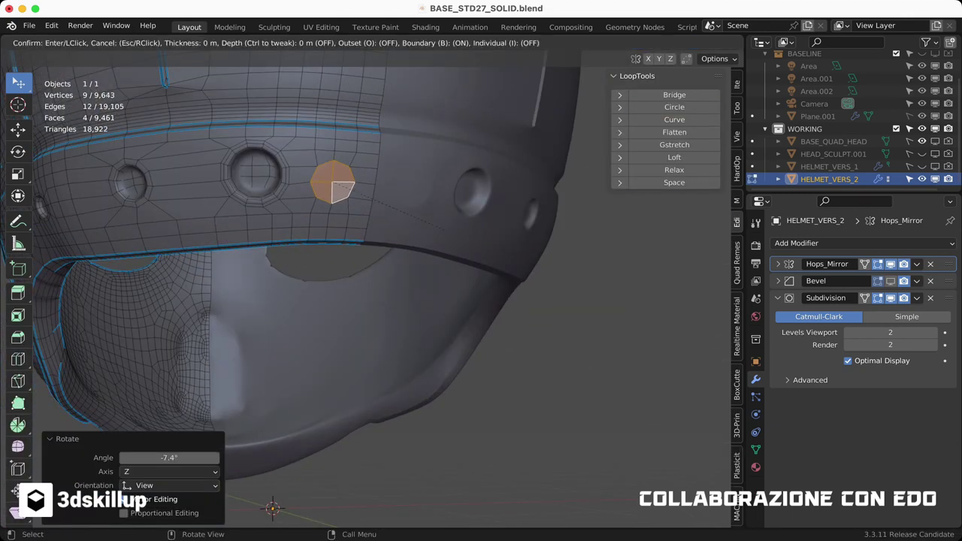
{"action": "left_click", "coordinate": [444, 226]}
{"action": "middle_click_drag", "start_coordinate": [444, 226], "coordinate": [391, 255]}
{"action": "left_click", "coordinate": [136, 509]}
{"action": "middle_click_drag", "start_coordinate": [136, 509], "coordinate": [136, 509]}
Step: Inspect the row of three ports in Object Mode from a front three-quarter view
{"action": "key", "text": "Tab"}
{"action": "middle_click_drag", "start_coordinate": [361, 285], "coordinate": [466, 278]}
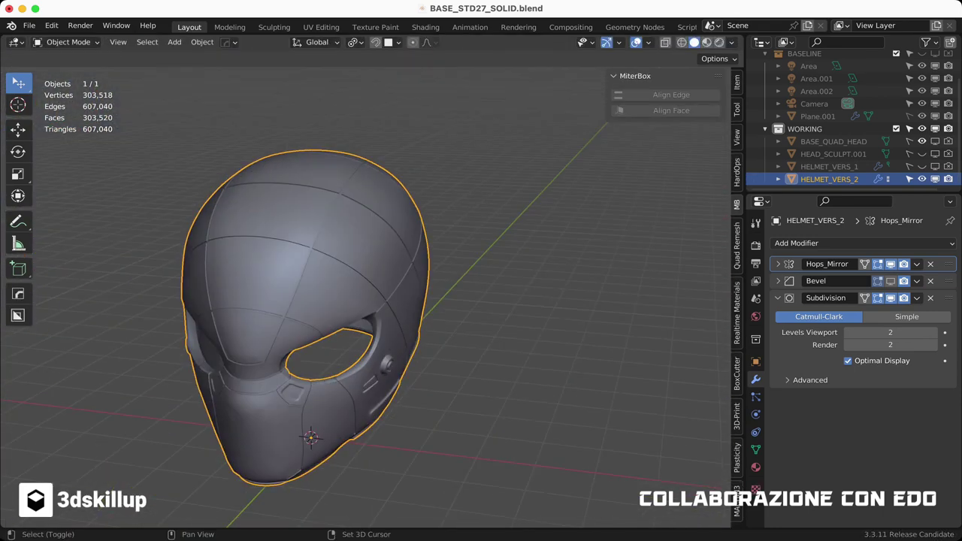
{"action": "scroll", "coordinate": [361, 286], "scroll_direction": "up", "scroll_amount": 3}
{"action": "mouse_move", "coordinate": [360, 286]}
{"action": "middle_mouse_down", "text": "shift"}
{"action": "mouse_move", "coordinate": [406, 316]}
{"action": "mouse_move", "coordinate": [406, 285]}
{"action": "mouse_move", "coordinate": [451, 293]}
{"action": "mouse_move", "coordinate": [448, 269]}
{"action": "mouse_move", "coordinate": [526, 300]}
{"action": "middle_mouse_up", "text": "shift"}
{"action": "key", "text": "Tab"}
Step: Select a face strip along the ridge, inset it and extrude it outward
{"action": "left_click", "coordinate": [449, 269], "text": "ctrl"}
{"action": "key", "text": "Return"}
{"action": "key", "text": "g"}
{"action": "key", "text": "Return"}
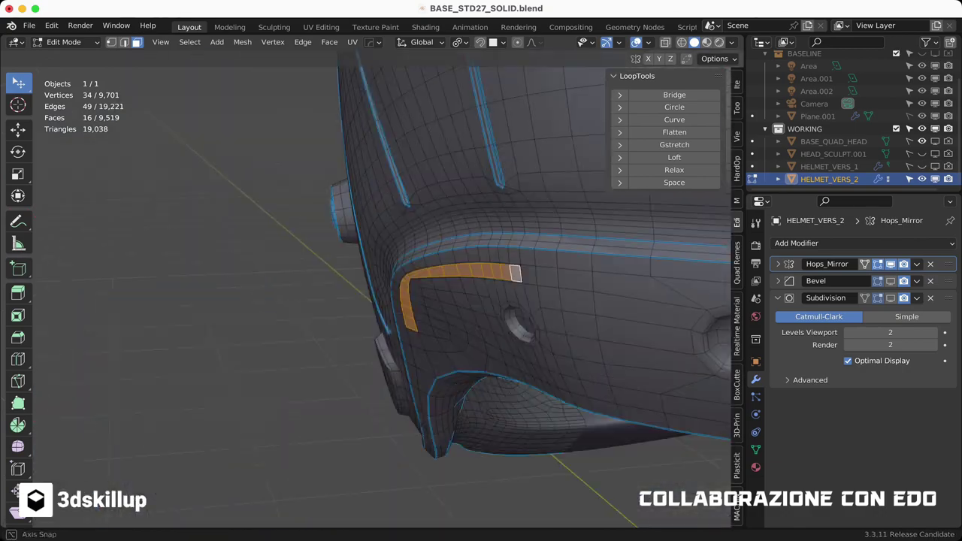
{"action": "key", "text": "Return"}
{"action": "mouse_move", "coordinate": [226, 376]}
{"action": "middle_mouse_down"}
{"action": "mouse_move", "coordinate": [137, 502]}
{"action": "mouse_move", "coordinate": [338, 338]}
{"action": "middle_mouse_up"}
Step: Nudge a vertex near the strip, then undo the strip's extrusion
{"action": "key", "text": "1"}
{"action": "left_click", "coordinate": [390, 309]}
{"action": "key", "text": "g"}
{"action": "key", "text": "Return"}
{"action": "mouse_move", "coordinate": [390, 309]}
{"action": "middle_mouse_down"}
{"action": "mouse_move", "coordinate": [590, 269]}
{"action": "mouse_move", "coordinate": [602, 225]}
{"action": "mouse_move", "coordinate": [526, 255]}
{"action": "middle_mouse_up"}
{"action": "key", "text": "ctrl+z"}
{"action": "key", "text": "ctrl+z"}
{"action": "key", "text": "ctrl+z"}
{"action": "key", "text": "ctrl+z"}
Step: Turn on surface sliding and pick a shortest-path face strip along the lower side
{"action": "left_click", "coordinate": [582, 216], "text": "ctrl"}
{"action": "key", "text": "1"}
{"action": "left_click", "coordinate": [222, 303]}
{"action": "key", "text": "3"}
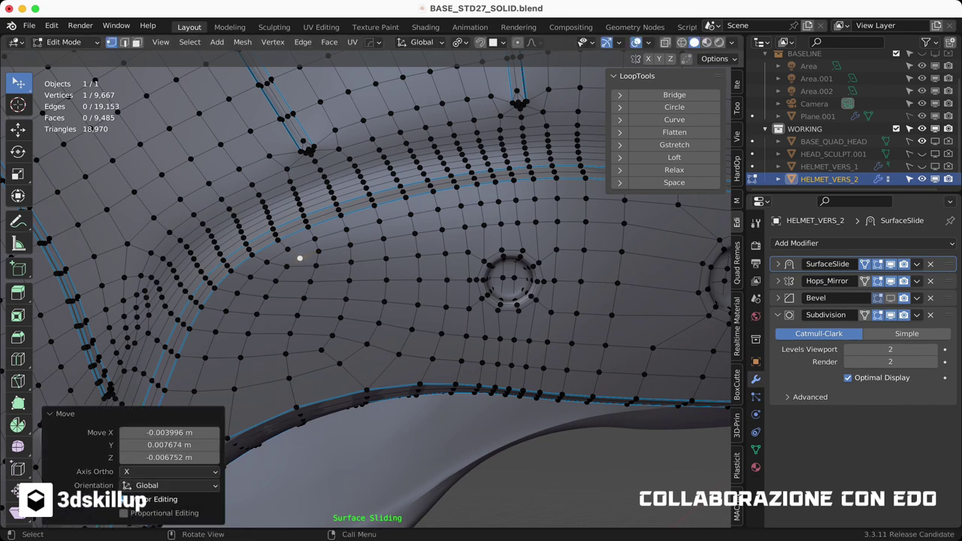
{"action": "left_click", "coordinate": [217, 373], "text": "shift"}
{"action": "left_click", "coordinate": [545, 208], "text": "ctrl"}
{"action": "middle_click_drag", "start_coordinate": [545, 208], "coordinate": [475, 344]}
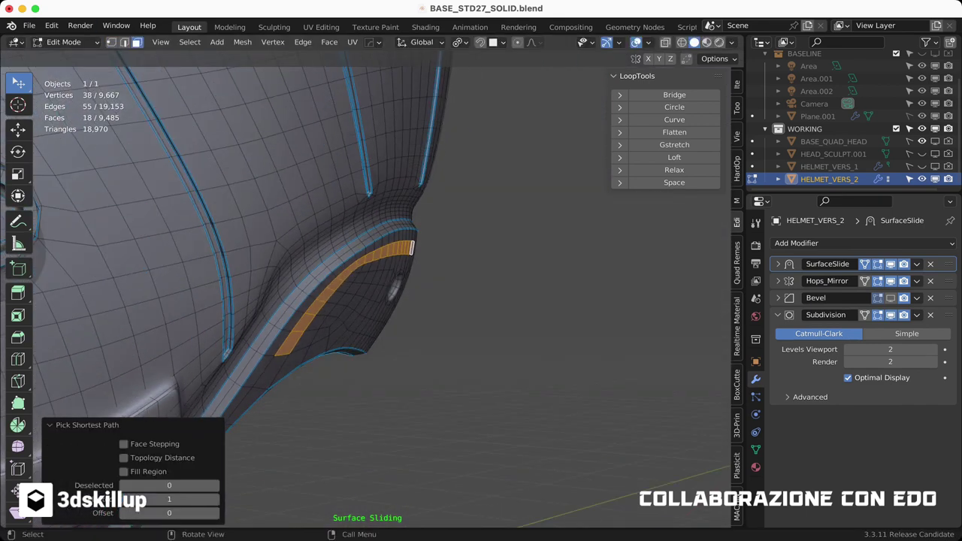
Step: Inset the lower strip, cancel the extrusion, and finish Surface Slide to preview the result
{"action": "key", "text": "i"}
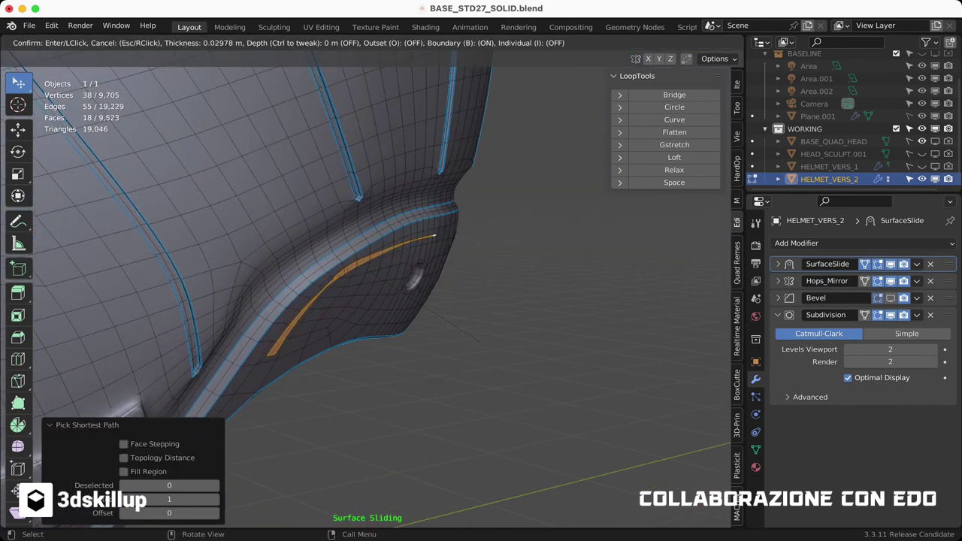
{"action": "key", "text": "Escape"}
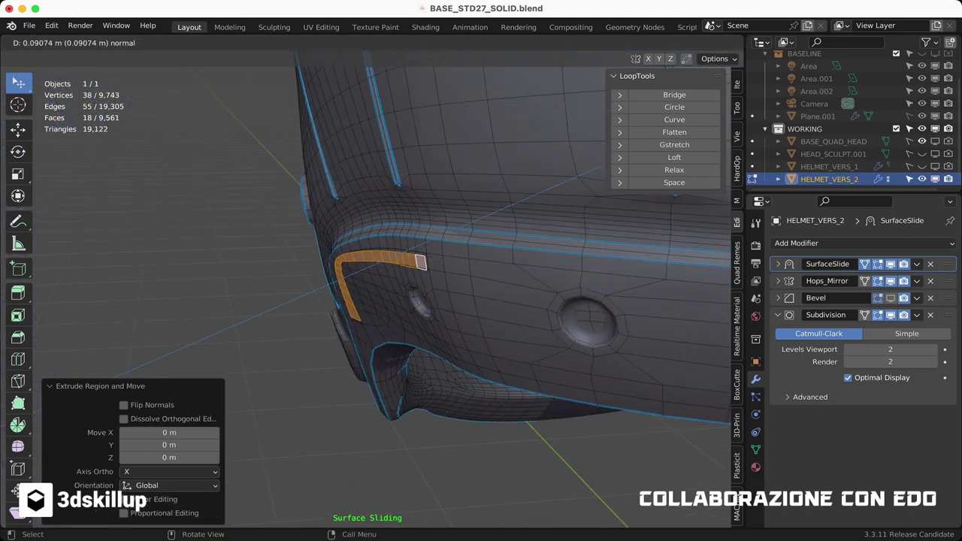
{"action": "key", "text": "Escape"}
{"action": "key", "text": "ctrl+z"}
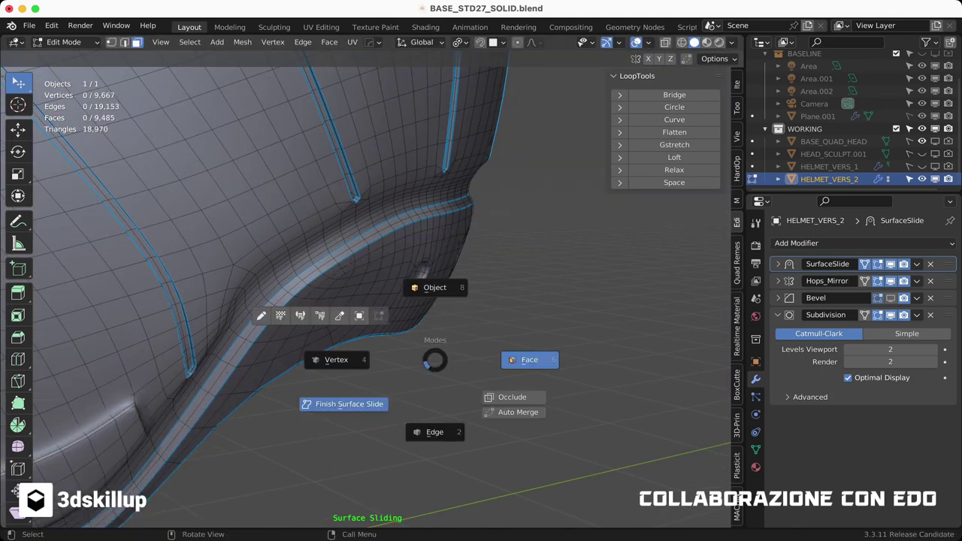
{"action": "left_click", "coordinate": [348, 403]}
{"action": "left_click", "coordinate": [240, 402]}
{"action": "left_click", "coordinate": [558, 233], "text": "ctrl"}
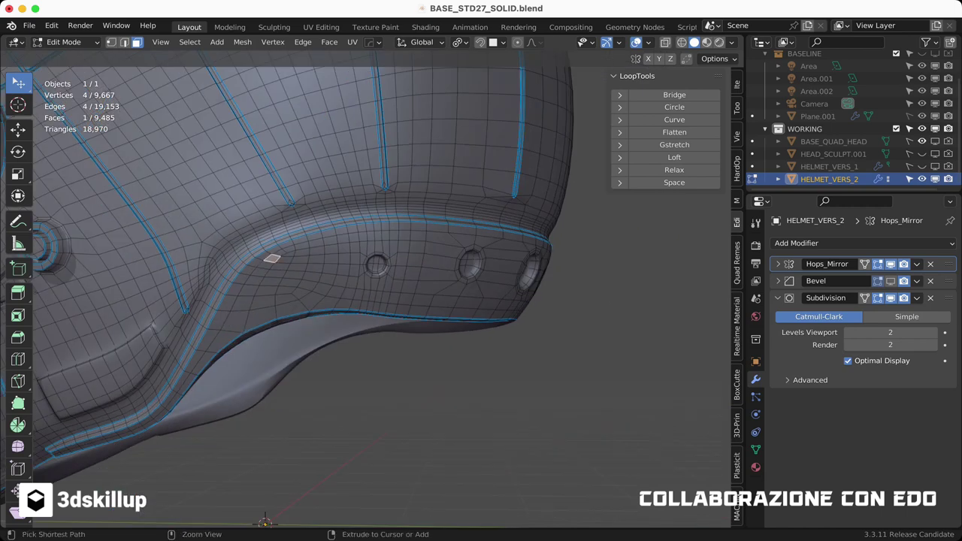
Step: Inset an L-shaped face patch, scale it to 0.85 and push it into the helmet
{"action": "left_click", "coordinate": [331, 258], "text": "ctrl"}
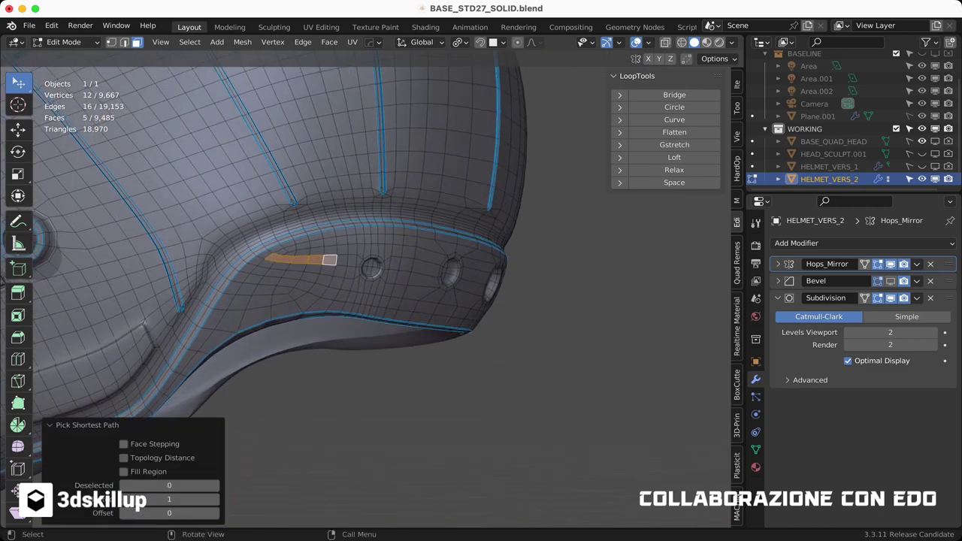
{"action": "left_click", "coordinate": [313, 268], "text": "shift"}
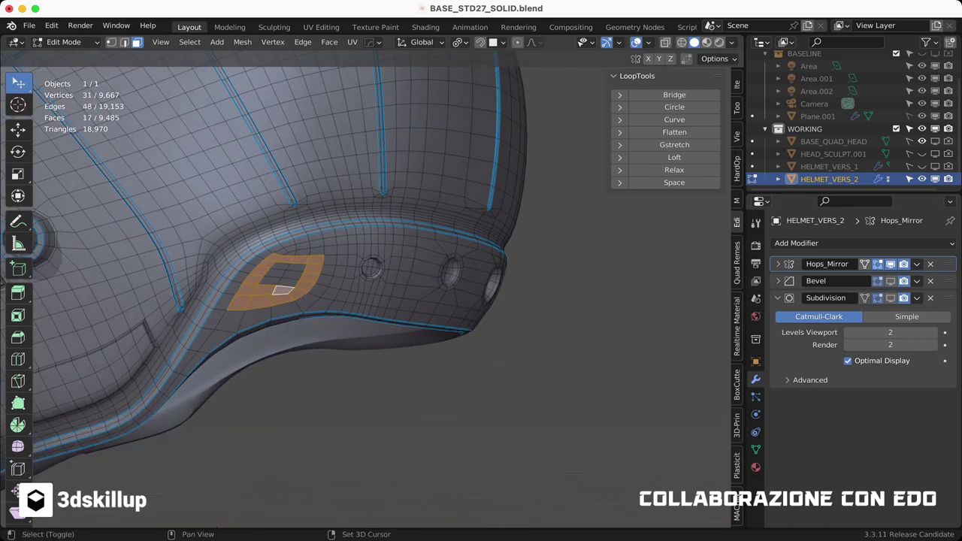
{"action": "key", "text": "Return"}
{"action": "middle_click_drag", "start_coordinate": [376, 301], "coordinate": [451, 338]}
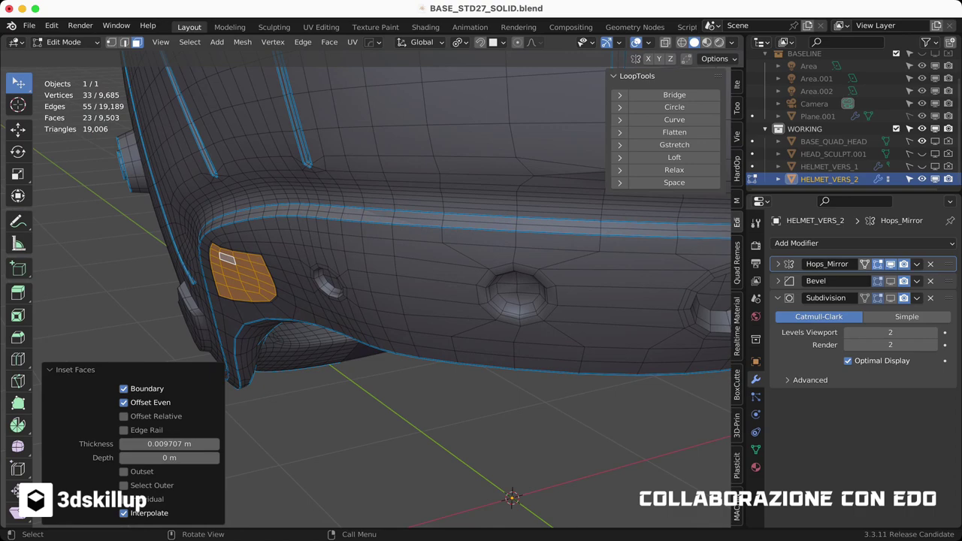
{"action": "type", "text": ".85"}
{"action": "key", "text": "Return"}
{"action": "mouse_move", "coordinate": [299, 303]}
{"action": "middle_mouse_down"}
{"action": "mouse_move", "coordinate": [338, 286]}
{"action": "mouse_move", "coordinate": [450, 285]}
{"action": "middle_mouse_up"}
{"action": "key", "text": "Return"}
{"action": "key", "text": "g"}
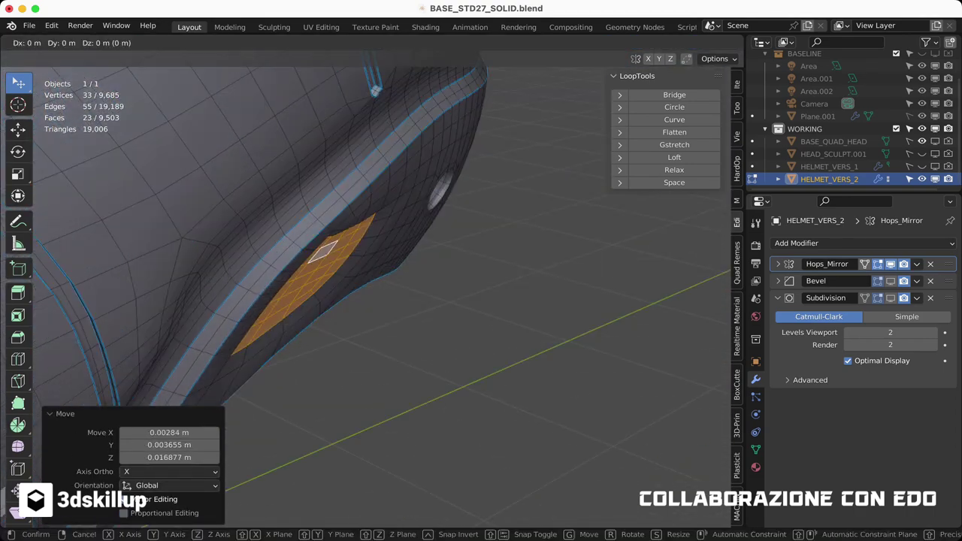
{"action": "key", "text": "Return"}
Step: Add an edge loop inside the vent and preview the smoothed recess in Object Mode
{"action": "middle_click_drag", "start_coordinate": [376, 301], "coordinate": [451, 286]}
{"action": "left_click", "coordinate": [345, 330]}
{"action": "middle_click_drag", "start_coordinate": [375, 300], "coordinate": [451, 285]}
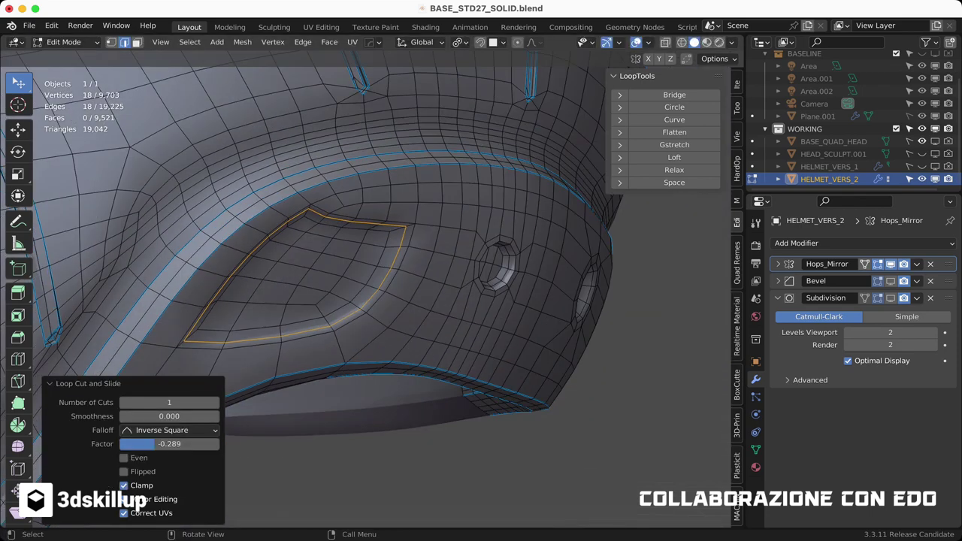
{"action": "key", "text": "Tab"}
{"action": "key", "text": "Tab"}
{"action": "left_click", "coordinate": [233, 279]}
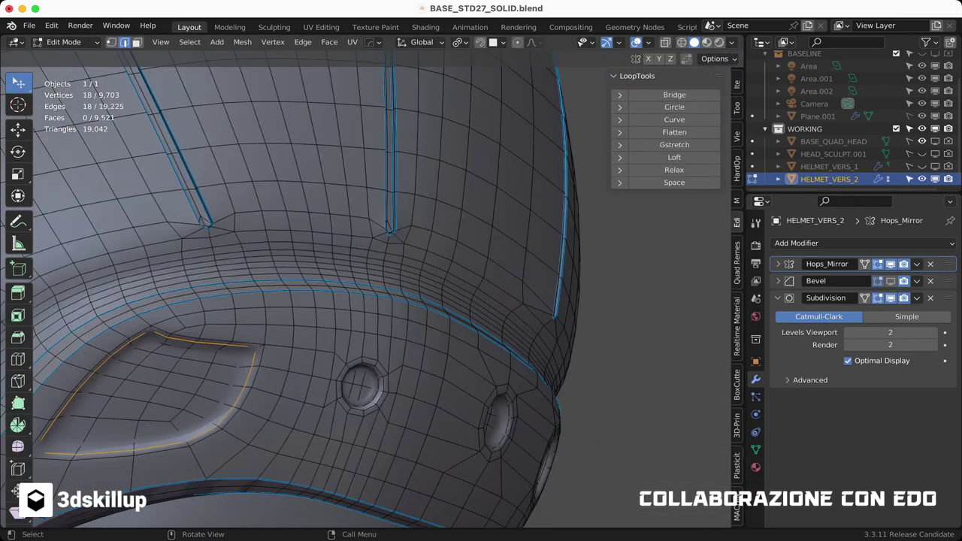
{"action": "left_click", "coordinate": [262, 346]}
{"action": "middle_click_drag", "start_coordinate": [262, 346], "coordinate": [323, 331]}
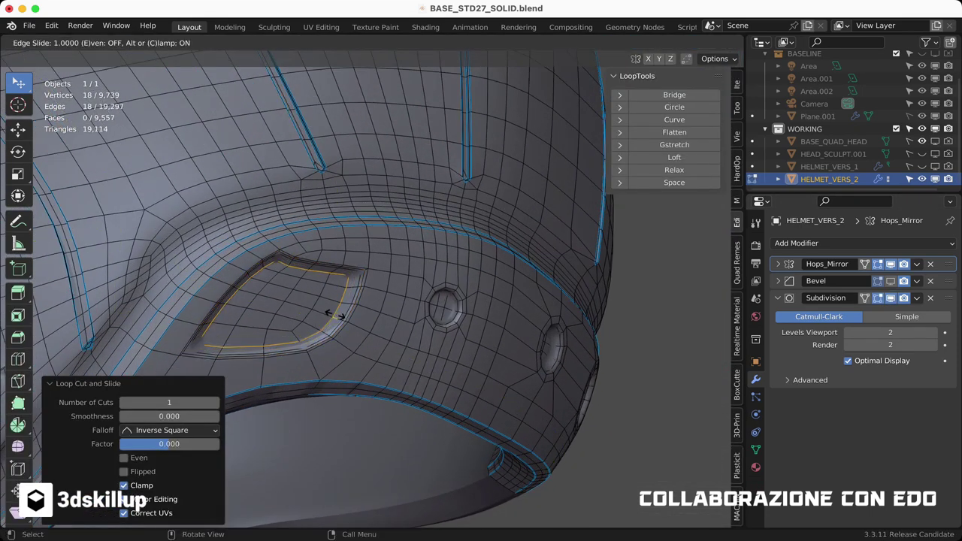
{"action": "left_click", "coordinate": [337, 243]}
{"action": "mouse_move", "coordinate": [337, 248]}
{"action": "middle_mouse_down"}
{"action": "mouse_move", "coordinate": [391, 248]}
{"action": "mouse_move", "coordinate": [421, 226]}
{"action": "mouse_move", "coordinate": [451, 256]}
{"action": "middle_mouse_up"}
{"action": "middle_click_drag", "start_coordinate": [300, 286], "coordinate": [338, 271]}
{"action": "scroll", "coordinate": [301, 285], "scroll_direction": "up", "scroll_amount": 4}
Step: Add an edge loop inside the rear hole and preview the smoothing
{"action": "key", "text": "Tab"}
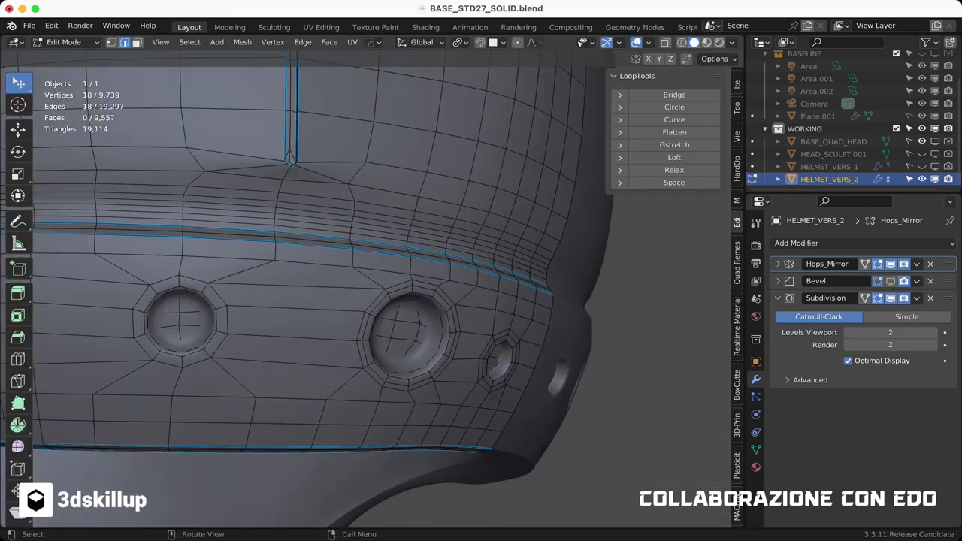
{"action": "left_click", "coordinate": [423, 321]}
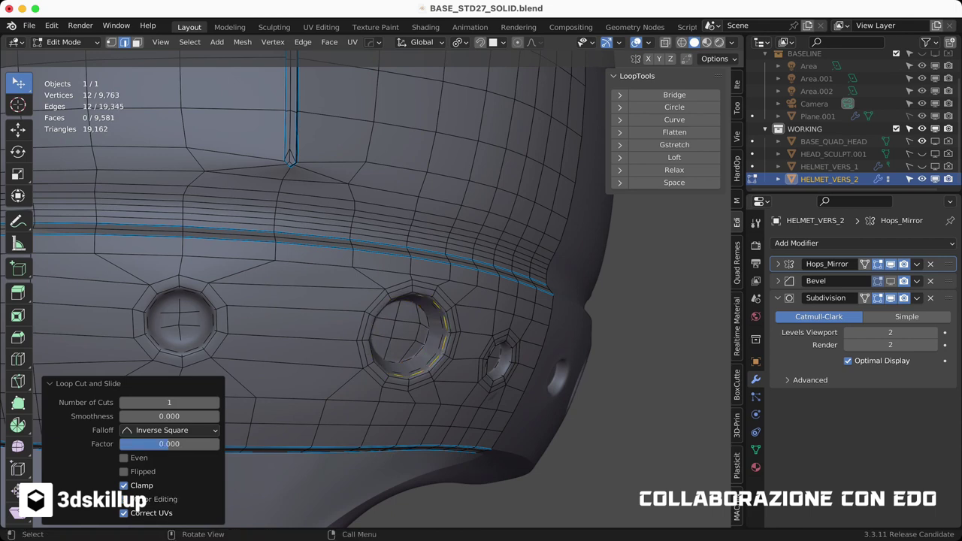
{"action": "key", "text": "Tab"}
{"action": "left_click", "coordinate": [300, 368]}
{"action": "mouse_move", "coordinate": [300, 369]}
{"action": "middle_mouse_down"}
{"action": "mouse_move", "coordinate": [451, 285]}
{"action": "mouse_move", "coordinate": [451, 301]}
{"action": "mouse_move", "coordinate": [645, 297]}
{"action": "middle_mouse_up"}
{"action": "key", "text": "Tab"}
Step: Add more edge loops around the hole rims, checking the smoothing in Object Mode
{"action": "left_click", "coordinate": [401, 239]}
{"action": "key", "text": "ctrl+r"}
{"action": "left_click", "coordinate": [466, 265]}
{"action": "key", "text": "Tab"}
{"action": "left_click", "coordinate": [400, 295]}
{"action": "key", "text": "Tab"}
{"action": "key", "text": "Tab"}
{"action": "left_click", "coordinate": [470, 285]}
{"action": "key", "text": "ctrl+r"}
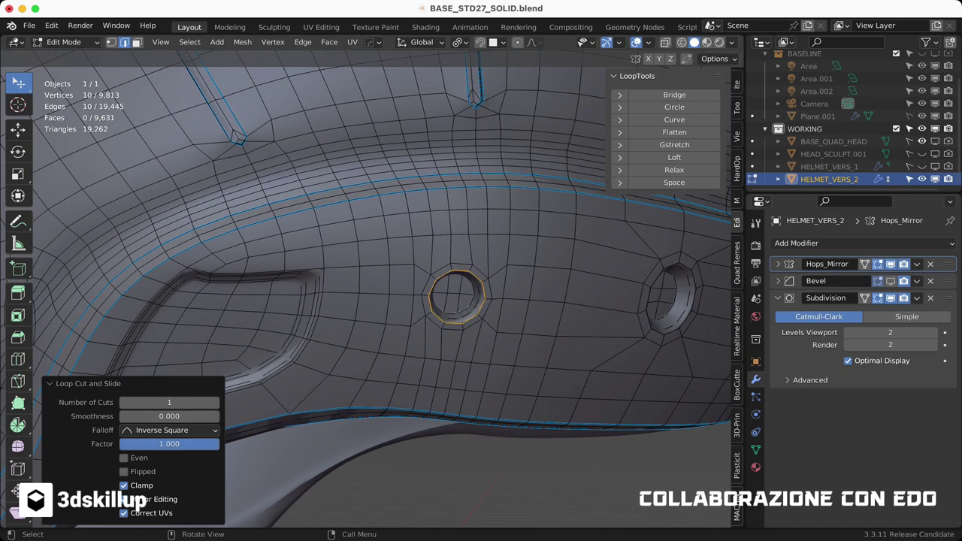
Step: Select the face rings around the holes, extrude them outward into tubes, and preview them
{"action": "key", "text": "3"}
{"action": "left_click", "coordinate": [440, 284], "text": "alt"}
{"action": "mouse_move", "coordinate": [451, 293]}
{"action": "middle_mouse_down"}
{"action": "mouse_move", "coordinate": [421, 316]}
{"action": "mouse_move", "coordinate": [376, 315]}
{"action": "middle_mouse_up"}
{"action": "scroll", "coordinate": [450, 293], "scroll_direction": "up", "scroll_amount": 3}
{"action": "left_click", "coordinate": [496, 290], "text": "alt+shift"}
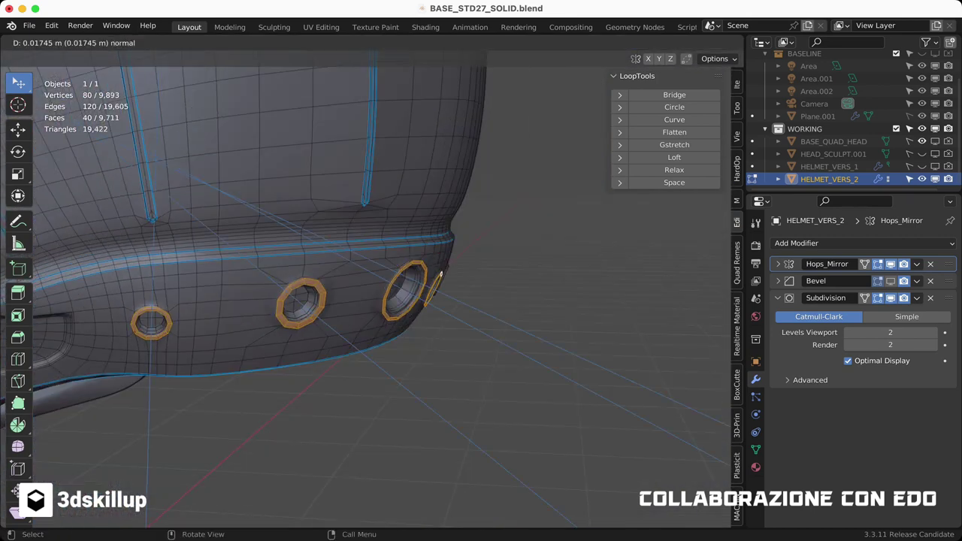
{"action": "key", "text": "Return"}
{"action": "key", "text": "Tab"}
{"action": "middle_click_drag", "start_coordinate": [448, 277], "coordinate": [436, 271]}
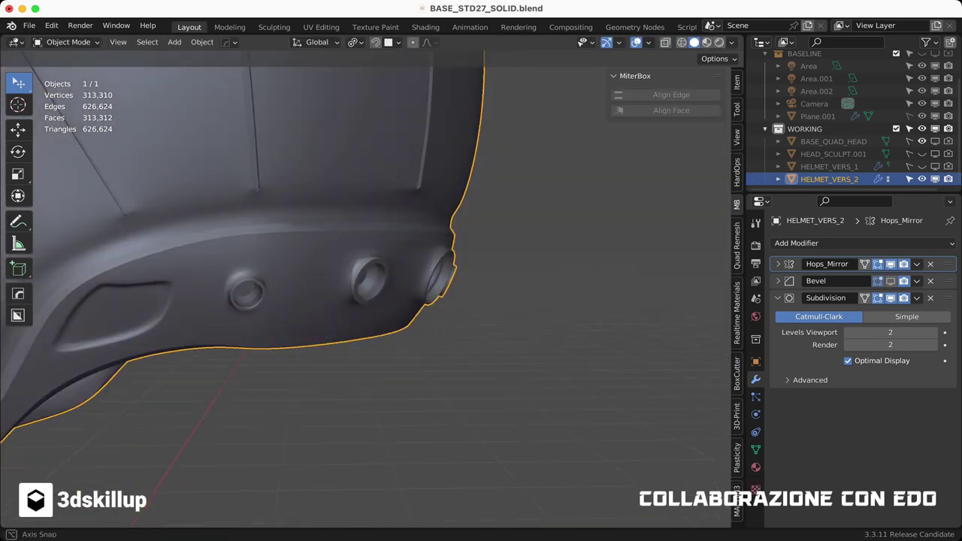
{"action": "scroll", "coordinate": [436, 270], "scroll_direction": "up", "scroll_amount": 3}
{"action": "scroll", "coordinate": [301, 263], "scroll_direction": "down", "scroll_amount": 3}
Step: Slide support edge loops along the tube ports to tighten them
{"action": "key", "text": "Tab"}
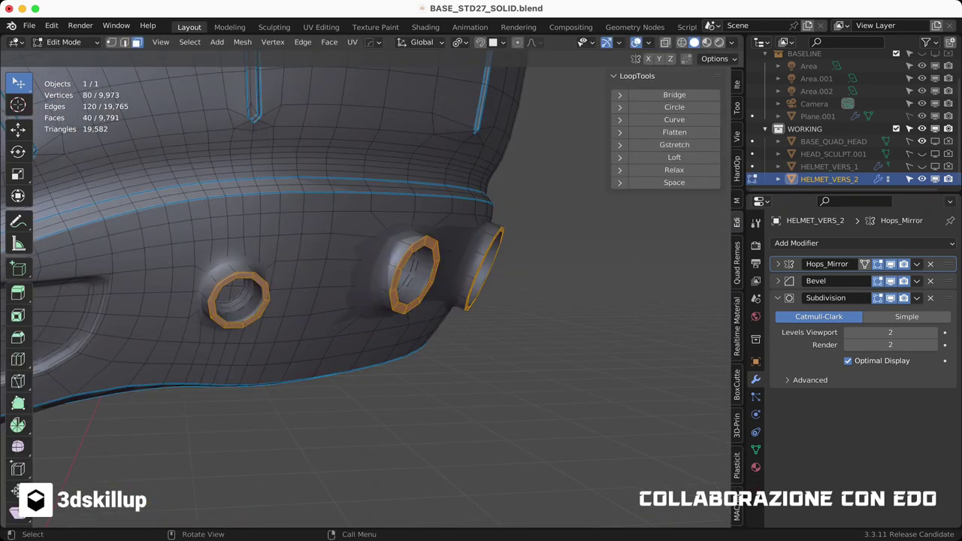
{"action": "left_click", "coordinate": [236, 245]}
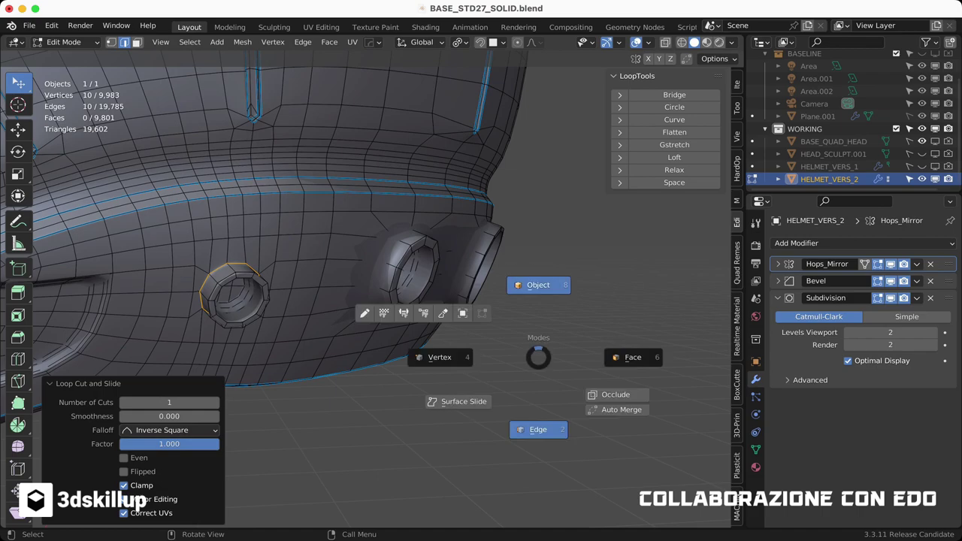
{"action": "left_click", "coordinate": [538, 285]}
{"action": "key", "text": "Tab"}
{"action": "left_click", "coordinate": [353, 263]}
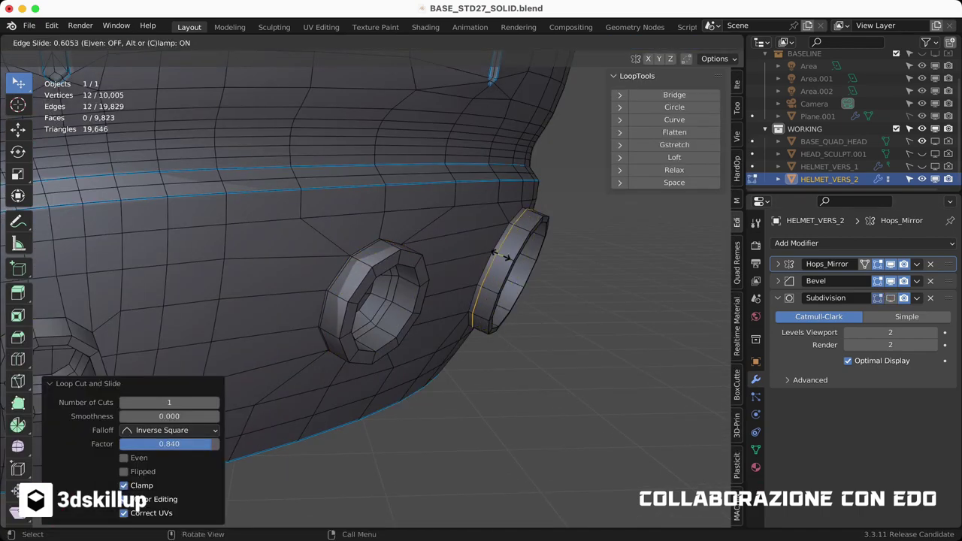
{"action": "middle_click_drag", "start_coordinate": [353, 263], "coordinate": [421, 263]}
{"action": "right_click", "coordinate": [366, 254]}
{"action": "scroll", "coordinate": [366, 254], "scroll_direction": "down", "scroll_amount": 5}
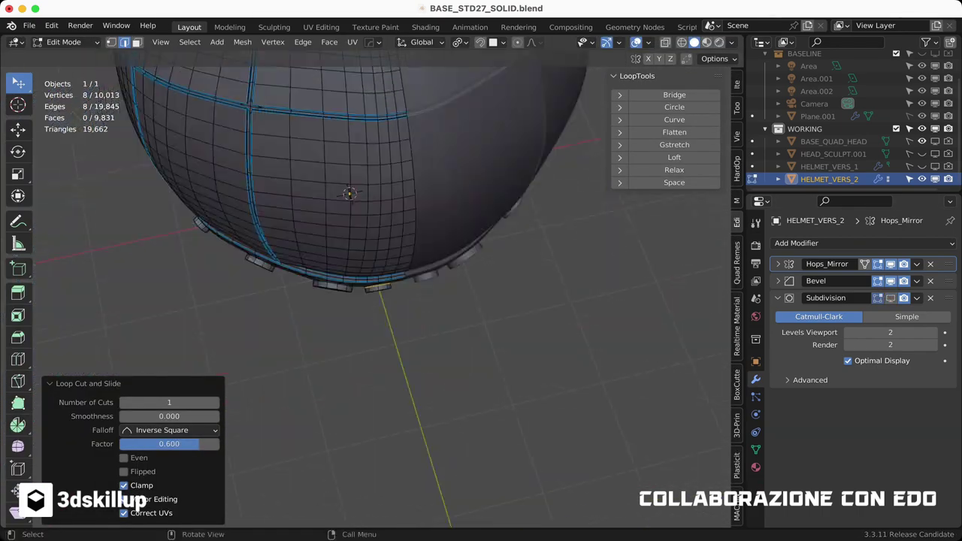
{"action": "middle_click_drag", "start_coordinate": [350, 193], "coordinate": [251, 433]}
Step: Check the finished helmet in Object Mode and save BASE_STD29_SOLID.blend
{"action": "key", "text": "Tab"}
{"action": "scroll", "coordinate": [367, 290], "scroll_direction": "up", "scroll_amount": 5}
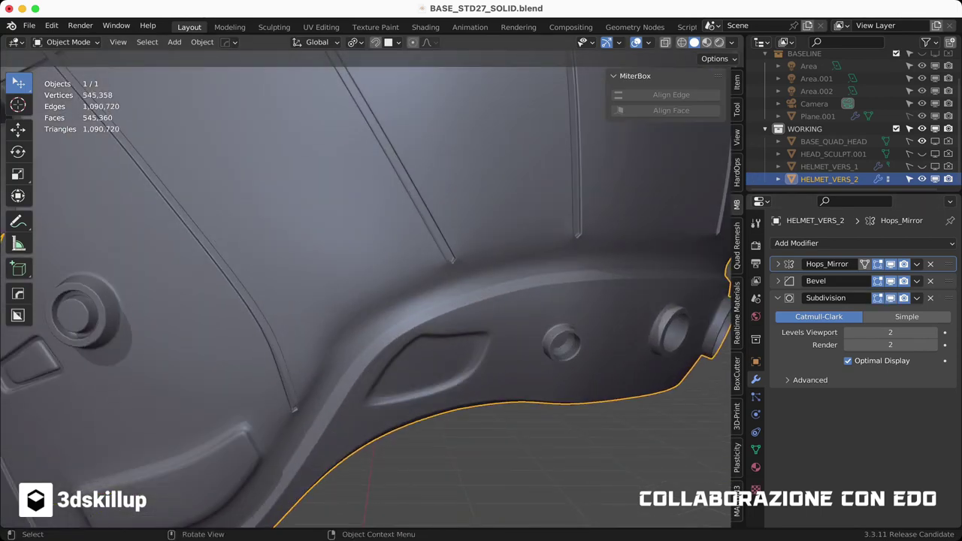
{"action": "scroll", "coordinate": [367, 290], "scroll_direction": "down", "scroll_amount": 5}
{"action": "middle_click_drag", "start_coordinate": [366, 290], "coordinate": [356, 443]}
{"action": "key", "text": "ctrl+s"}
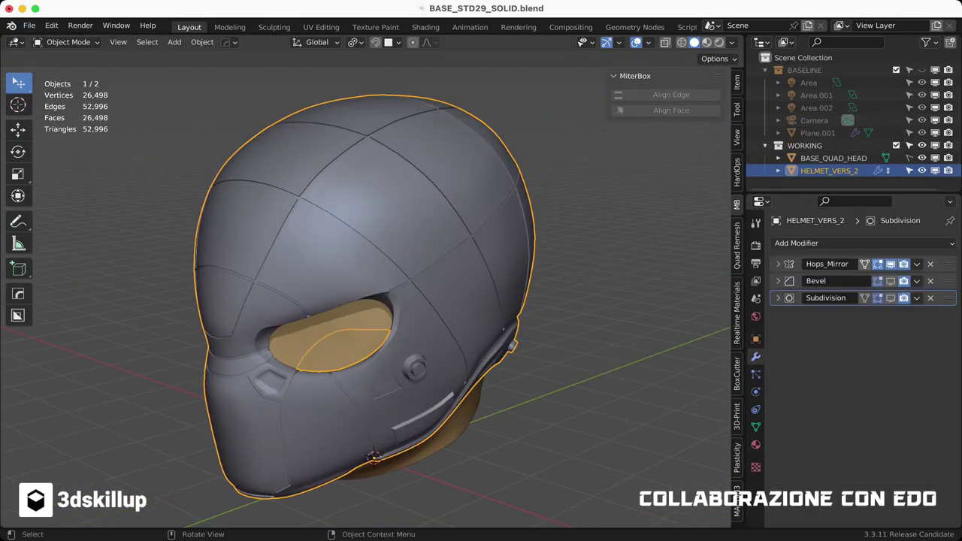
{"action": "middle_click_drag", "start_coordinate": [367, 290], "coordinate": [353, 316]}
Step: Apply the helmet's existing Subdivision modifier so it becomes part of the mesh
{"action": "scroll", "coordinate": [367, 290], "scroll_direction": "up", "scroll_amount": 4}
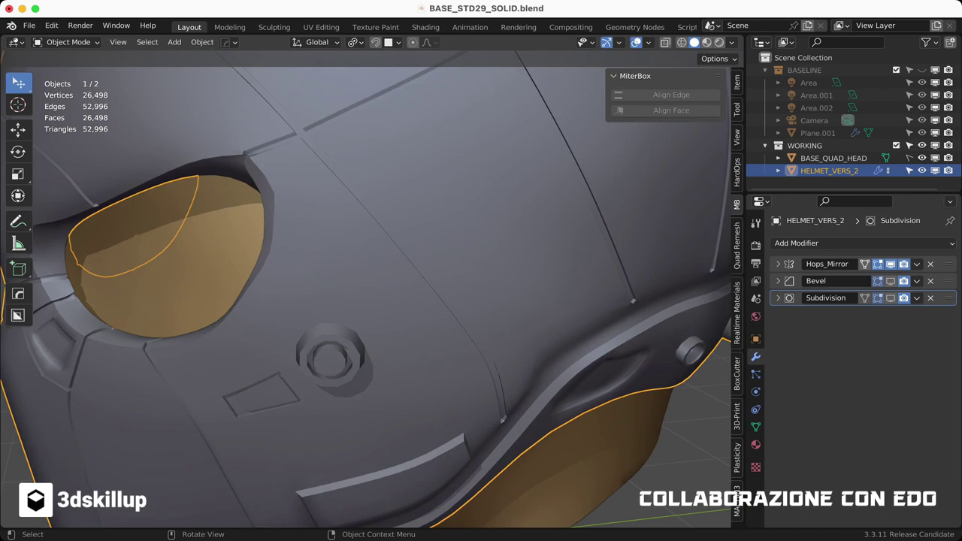
{"action": "left_click", "coordinate": [917, 298]}
{"action": "left_click", "coordinate": [797, 314]}
Step: Sink an arc of faces into the round button's ring and add an edge loop around it
{"action": "key", "text": "Tab"}
{"action": "scroll", "coordinate": [458, 301], "scroll_direction": "up", "scroll_amount": 3}
{"action": "key", "text": "ctrl+Tab"}
{"action": "left_click", "coordinate": [481, 370]}
{"action": "left_click", "coordinate": [517, 296]}
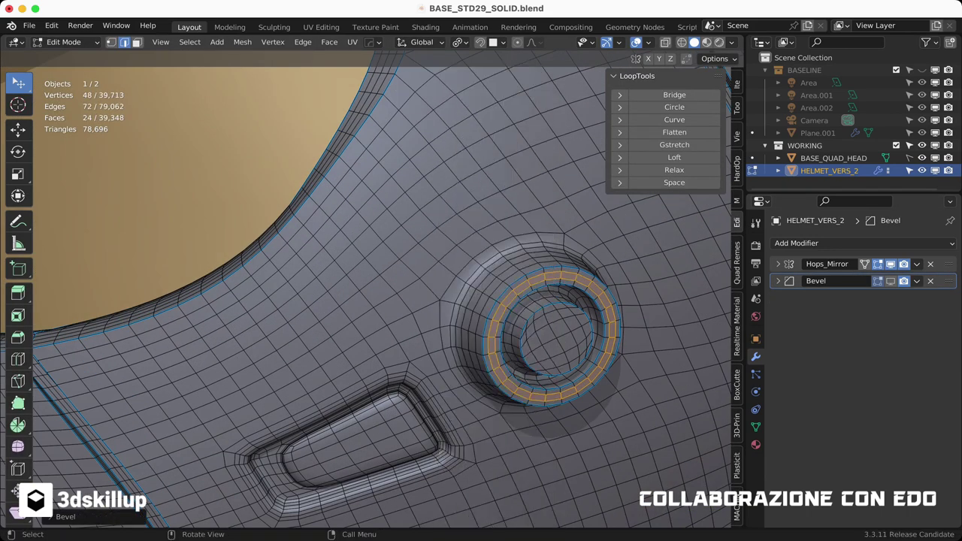
{"action": "key", "text": "alt+a"}
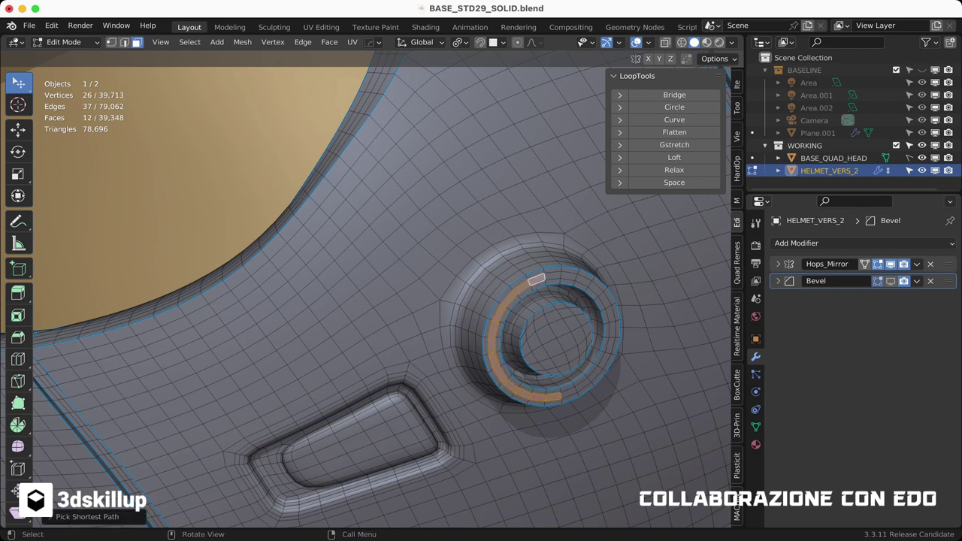
{"action": "left_click", "coordinate": [603, 361], "text": "shift"}
{"action": "middle_click_drag", "start_coordinate": [603, 361], "coordinate": [449, 305]}
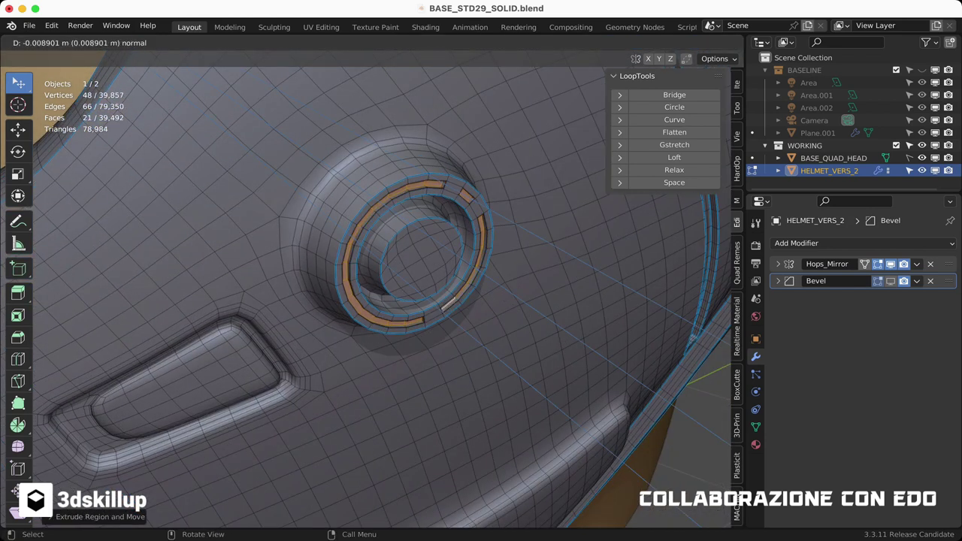
{"action": "key", "text": "Escape"}
{"action": "middle_click_drag", "start_coordinate": [421, 271], "coordinate": [501, 109]}
{"action": "key", "text": "ctrl+r"}
{"action": "left_click", "coordinate": [501, 109]}
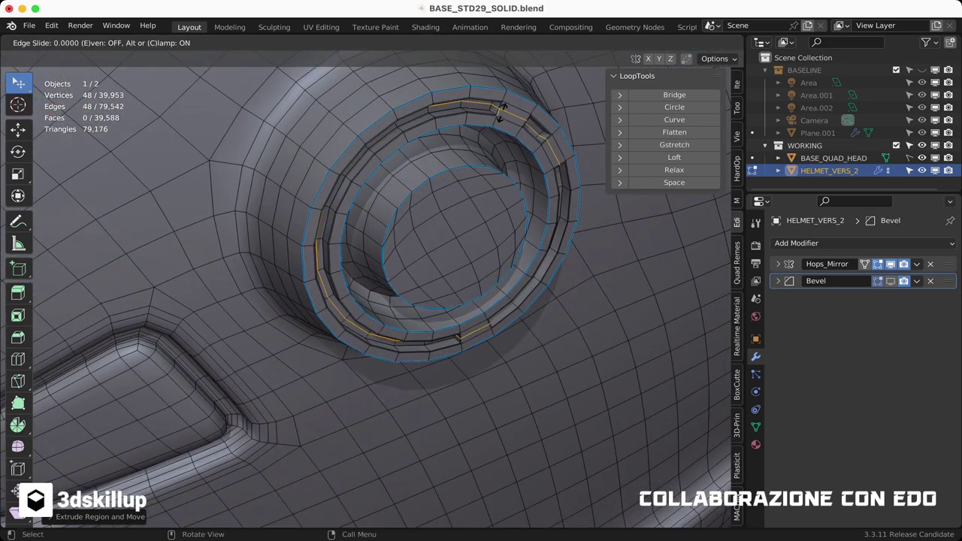
Step: Give the helmet a new Subdivision modifier, check the result, and save the file
{"action": "key", "text": "Tab"}
{"action": "left_click", "coordinate": [863, 243]}
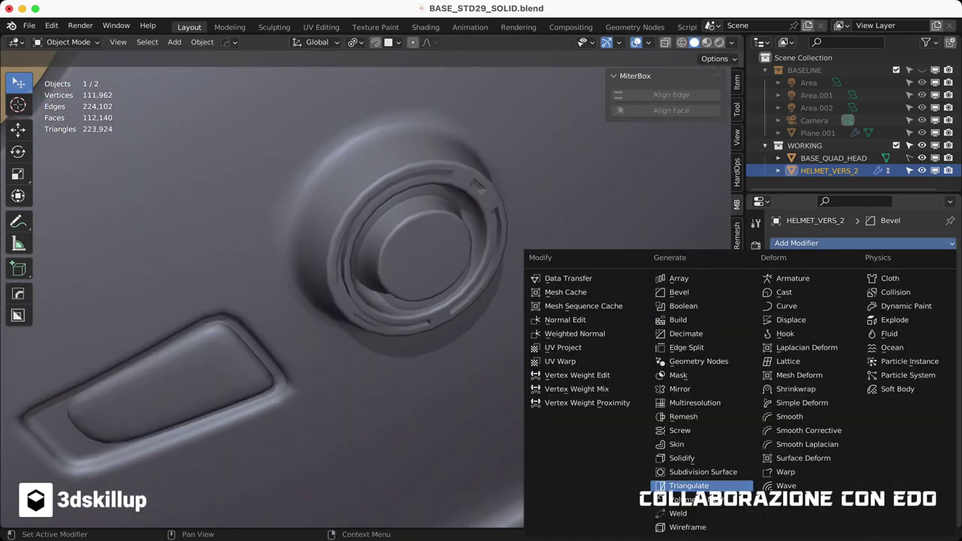
{"action": "left_click", "coordinate": [703, 472]}
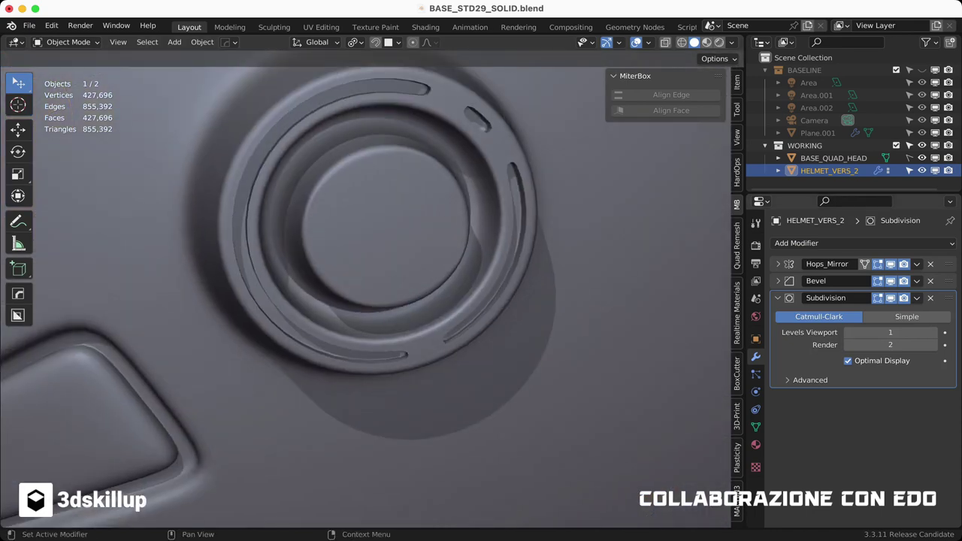
{"action": "scroll", "coordinate": [366, 289], "scroll_direction": "down", "scroll_amount": 10}
{"action": "mouse_move", "coordinate": [366, 289]}
{"action": "middle_mouse_down"}
{"action": "mouse_move", "coordinate": [421, 282]}
{"action": "mouse_move", "coordinate": [391, 289]}
{"action": "mouse_move", "coordinate": [390, 248]}
{"action": "mouse_move", "coordinate": [406, 248]}
{"action": "middle_mouse_up"}
{"action": "scroll", "coordinate": [526, 263], "scroll_direction": "up", "scroll_amount": 8}
{"action": "scroll", "coordinate": [366, 290], "scroll_direction": "down", "scroll_amount": 8}
{"action": "key", "text": "ctrl+s"}
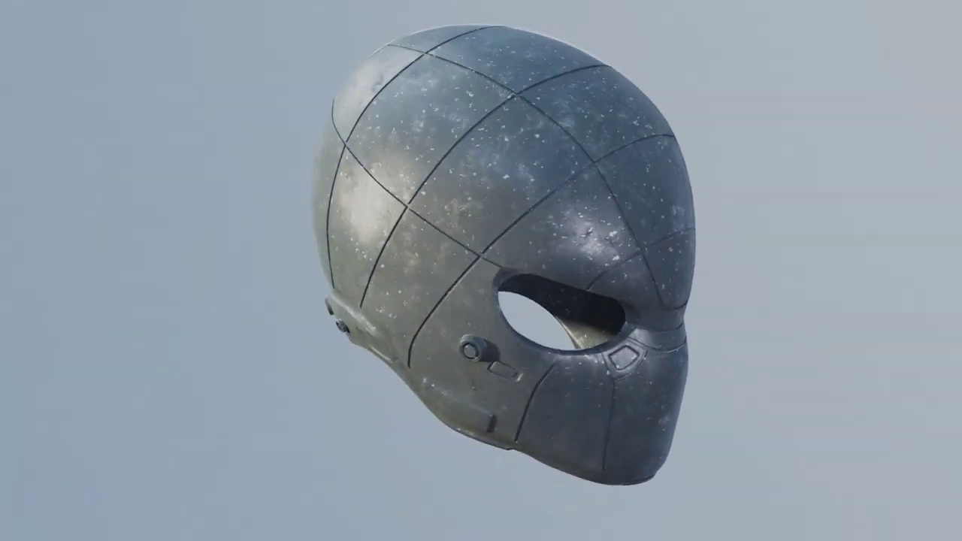